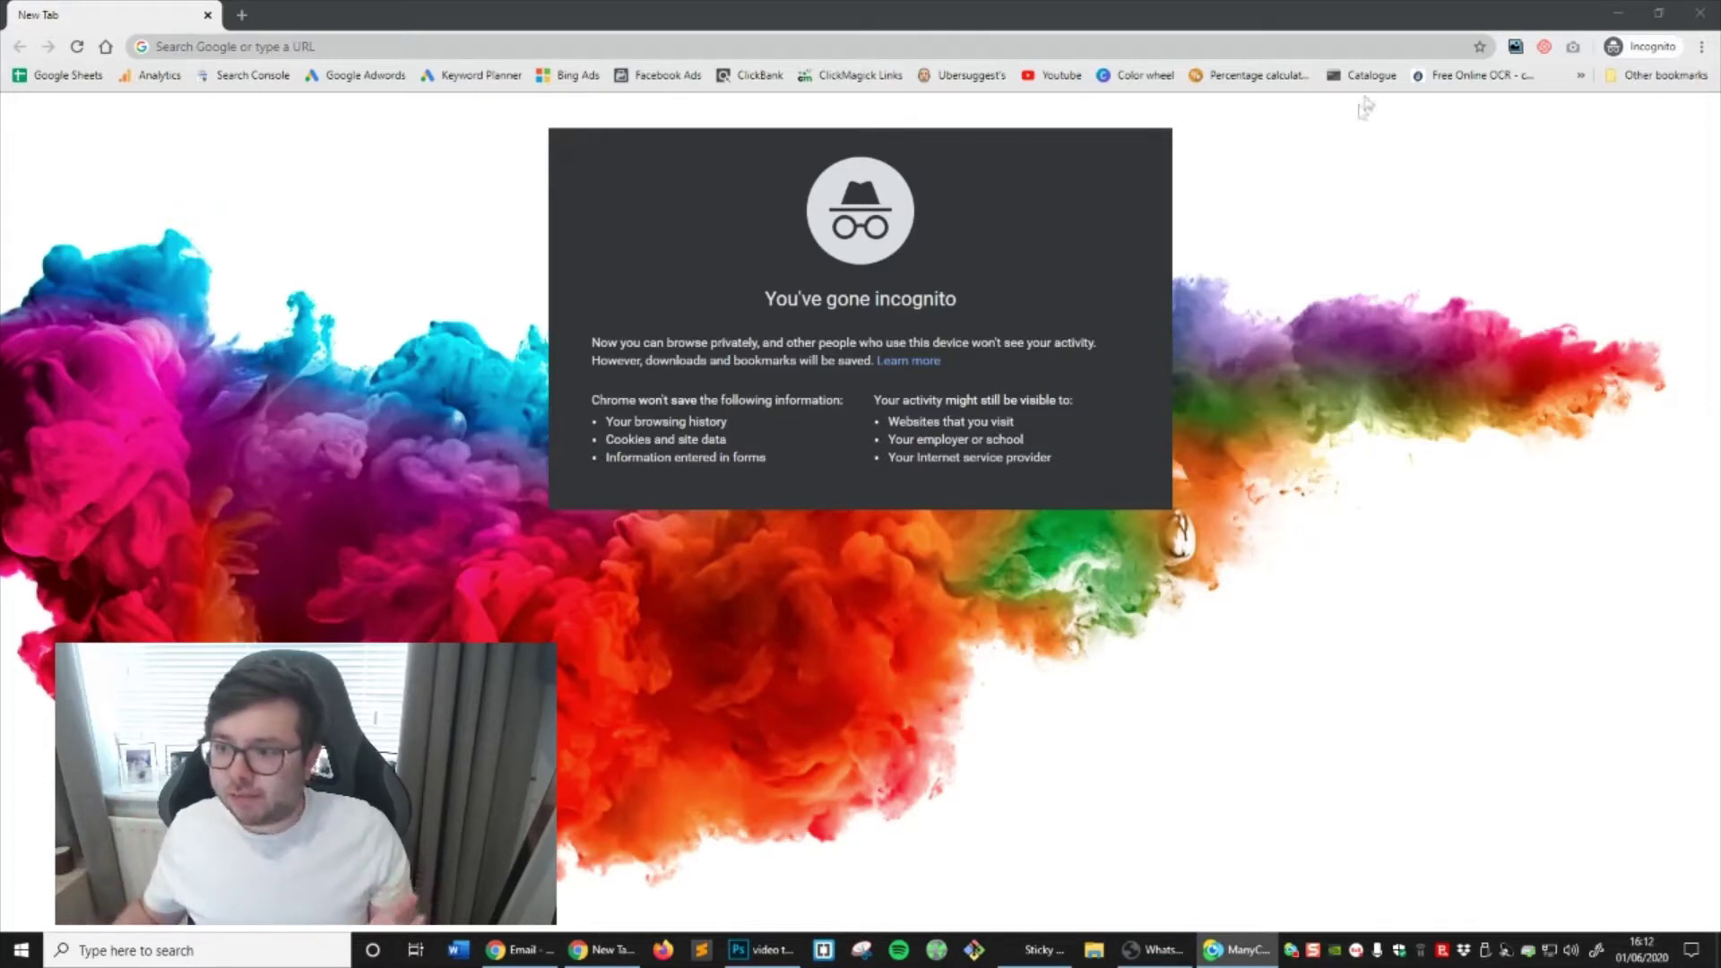
Search Google for "dog walking" and refine the query to "dog walking services"
left_click(1395, 46)
type("dog walki")
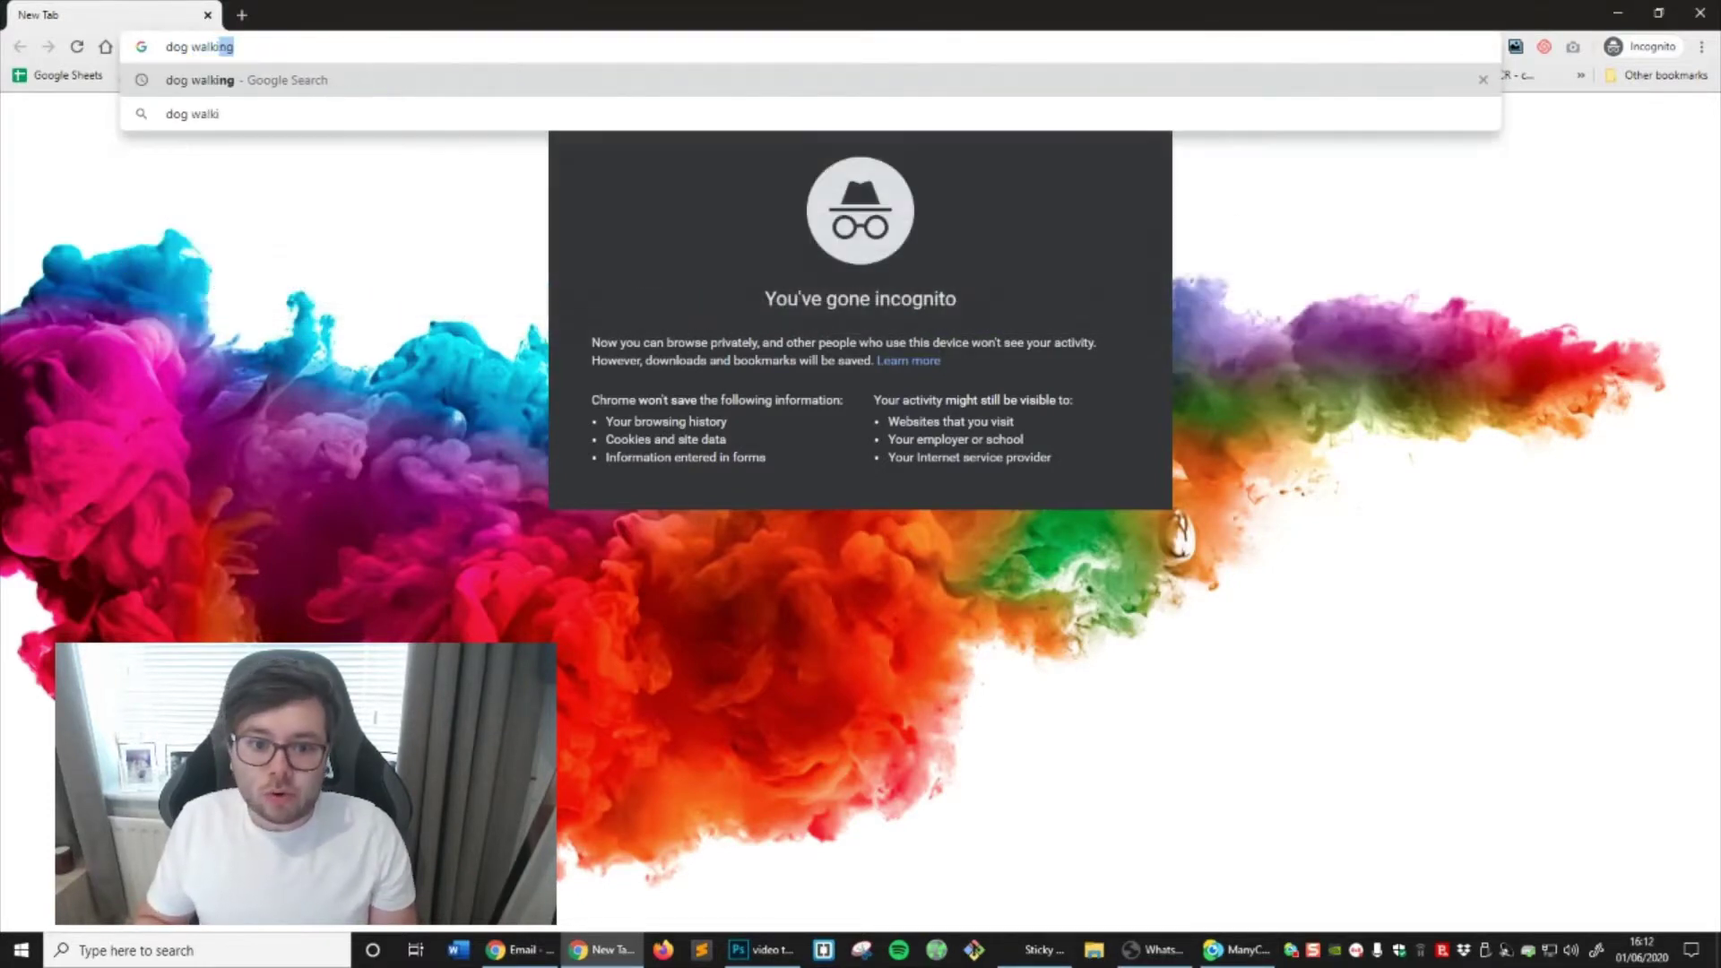
key("Return")
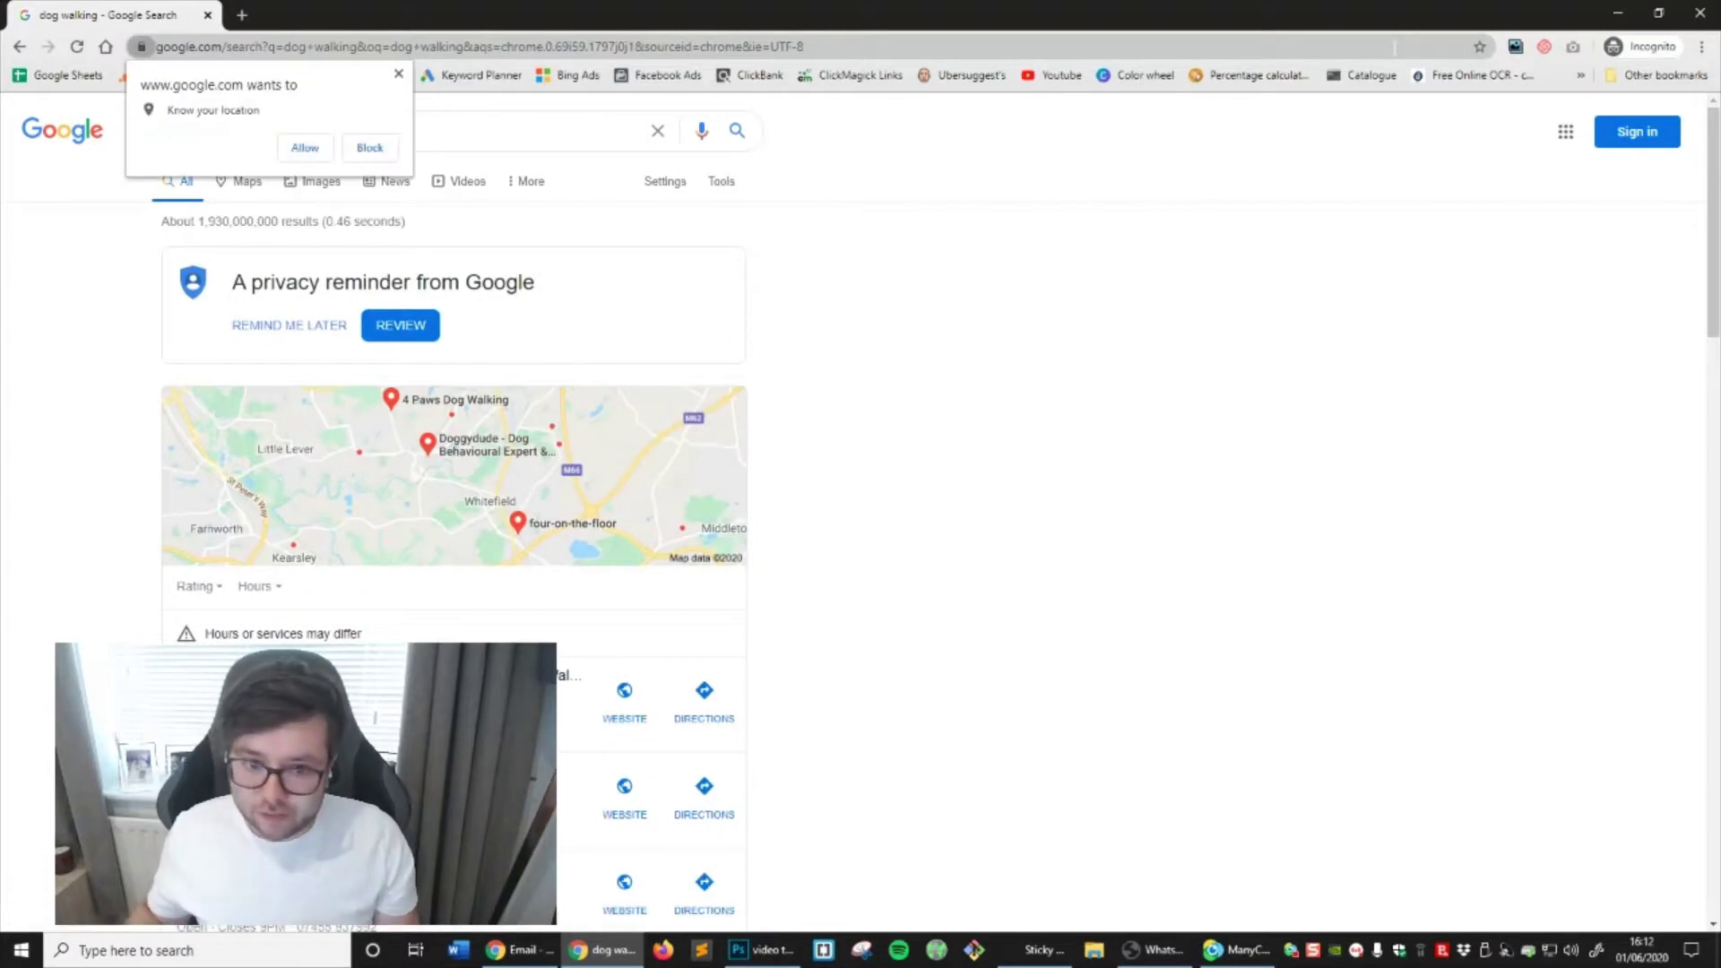
left_click(363, 130)
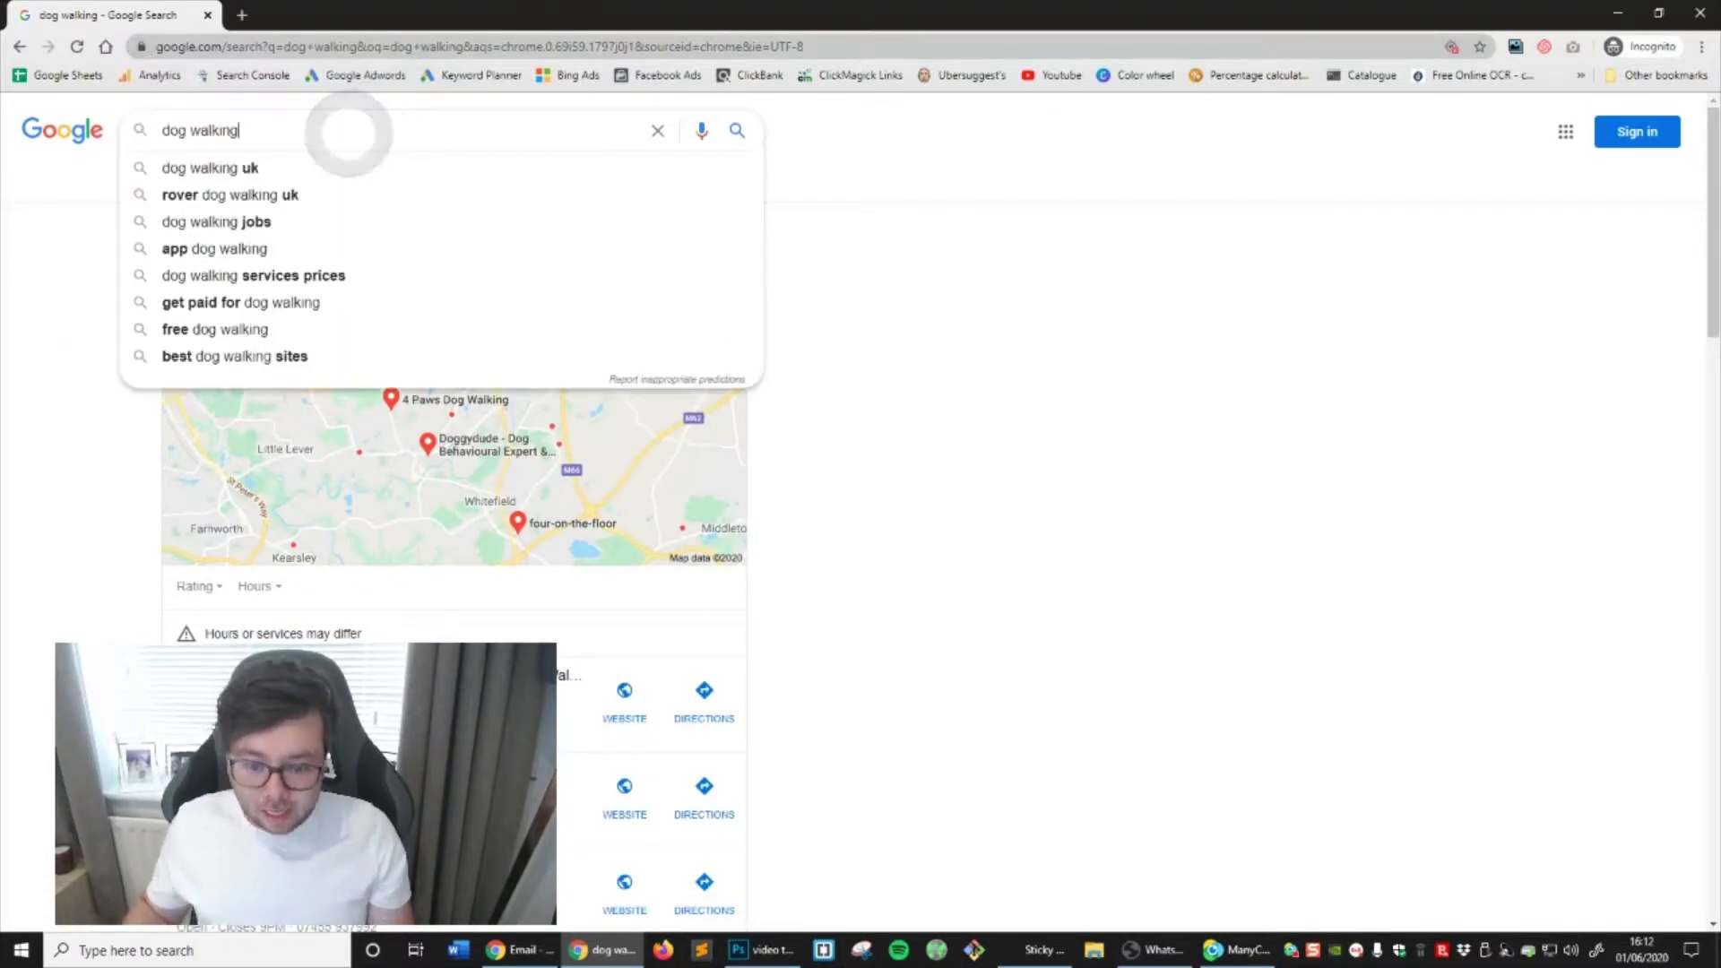
type("services")
key("Return")
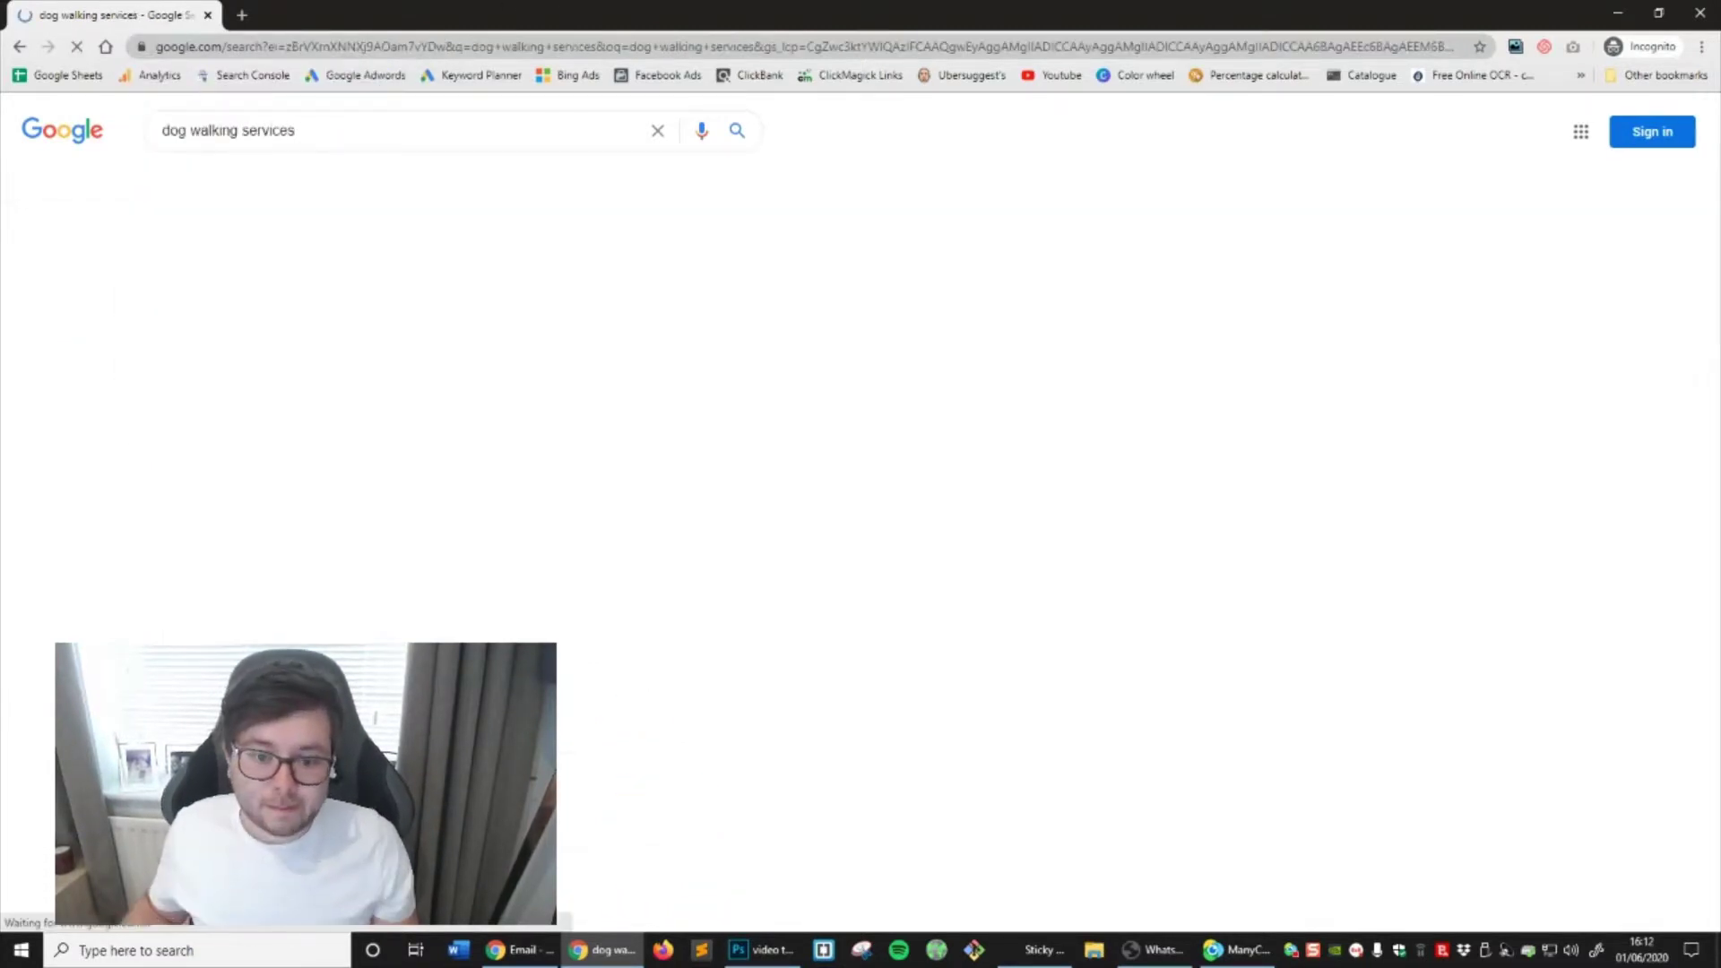
Examine the paid ads, local business listings and related questions in the "dog walking services" results
scroll(918, 488, "down", 1)
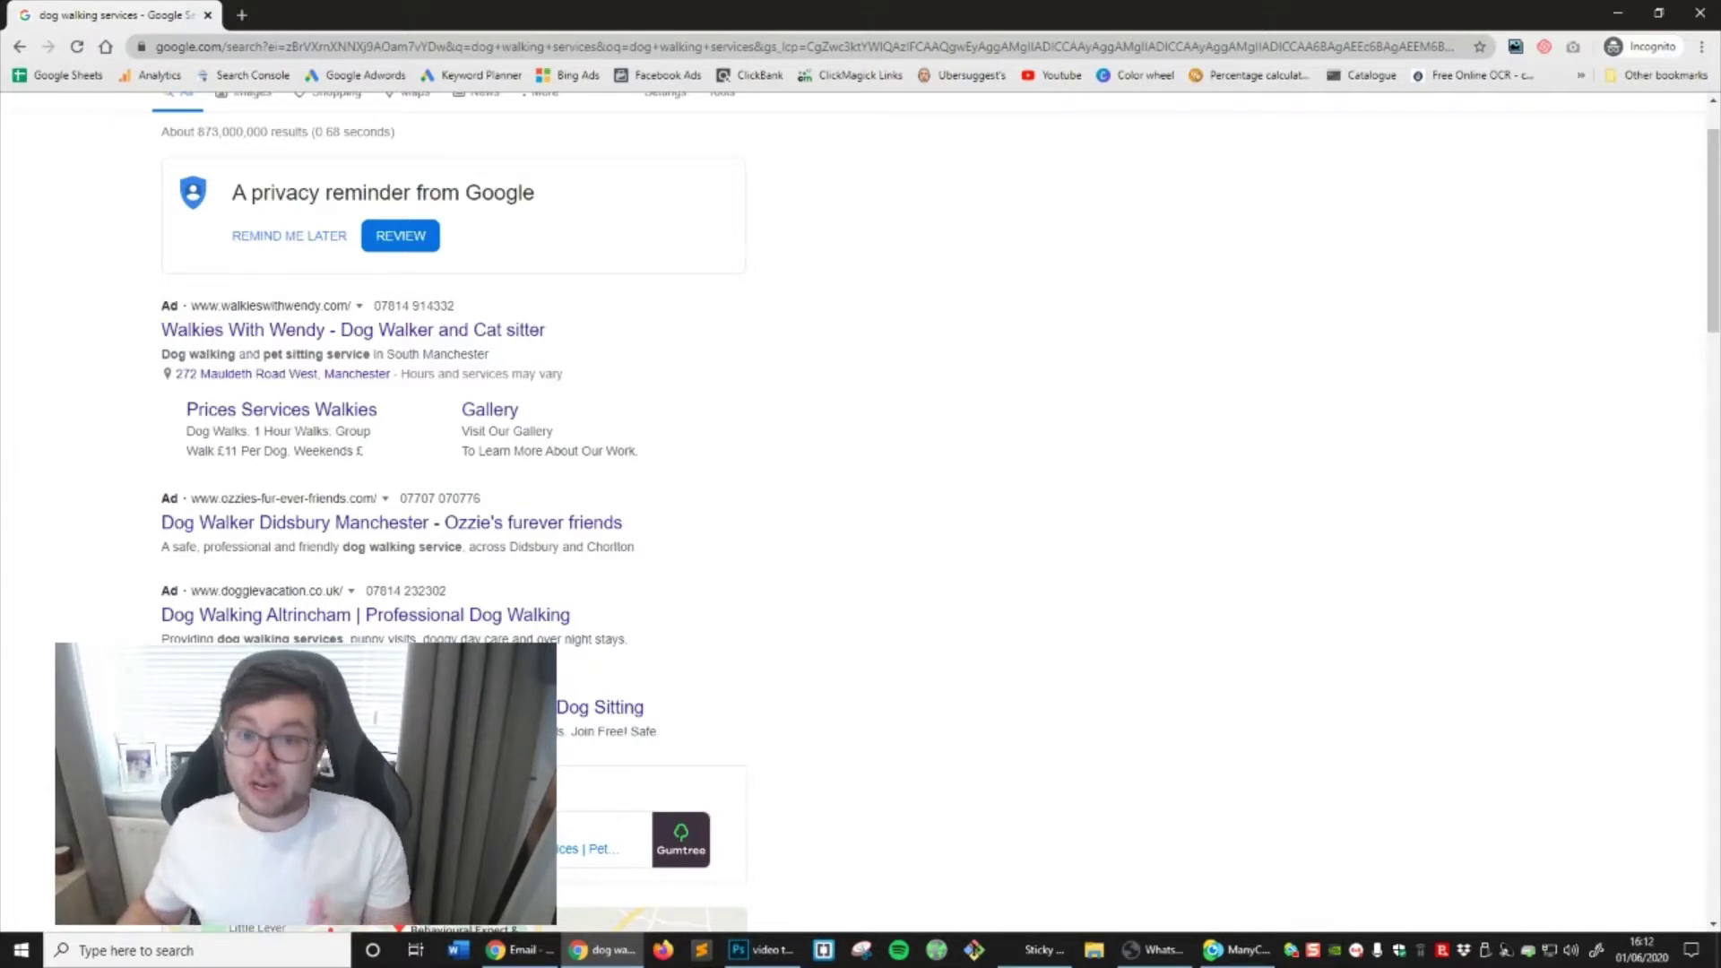
left_click_drag(167, 306, 224, 190)
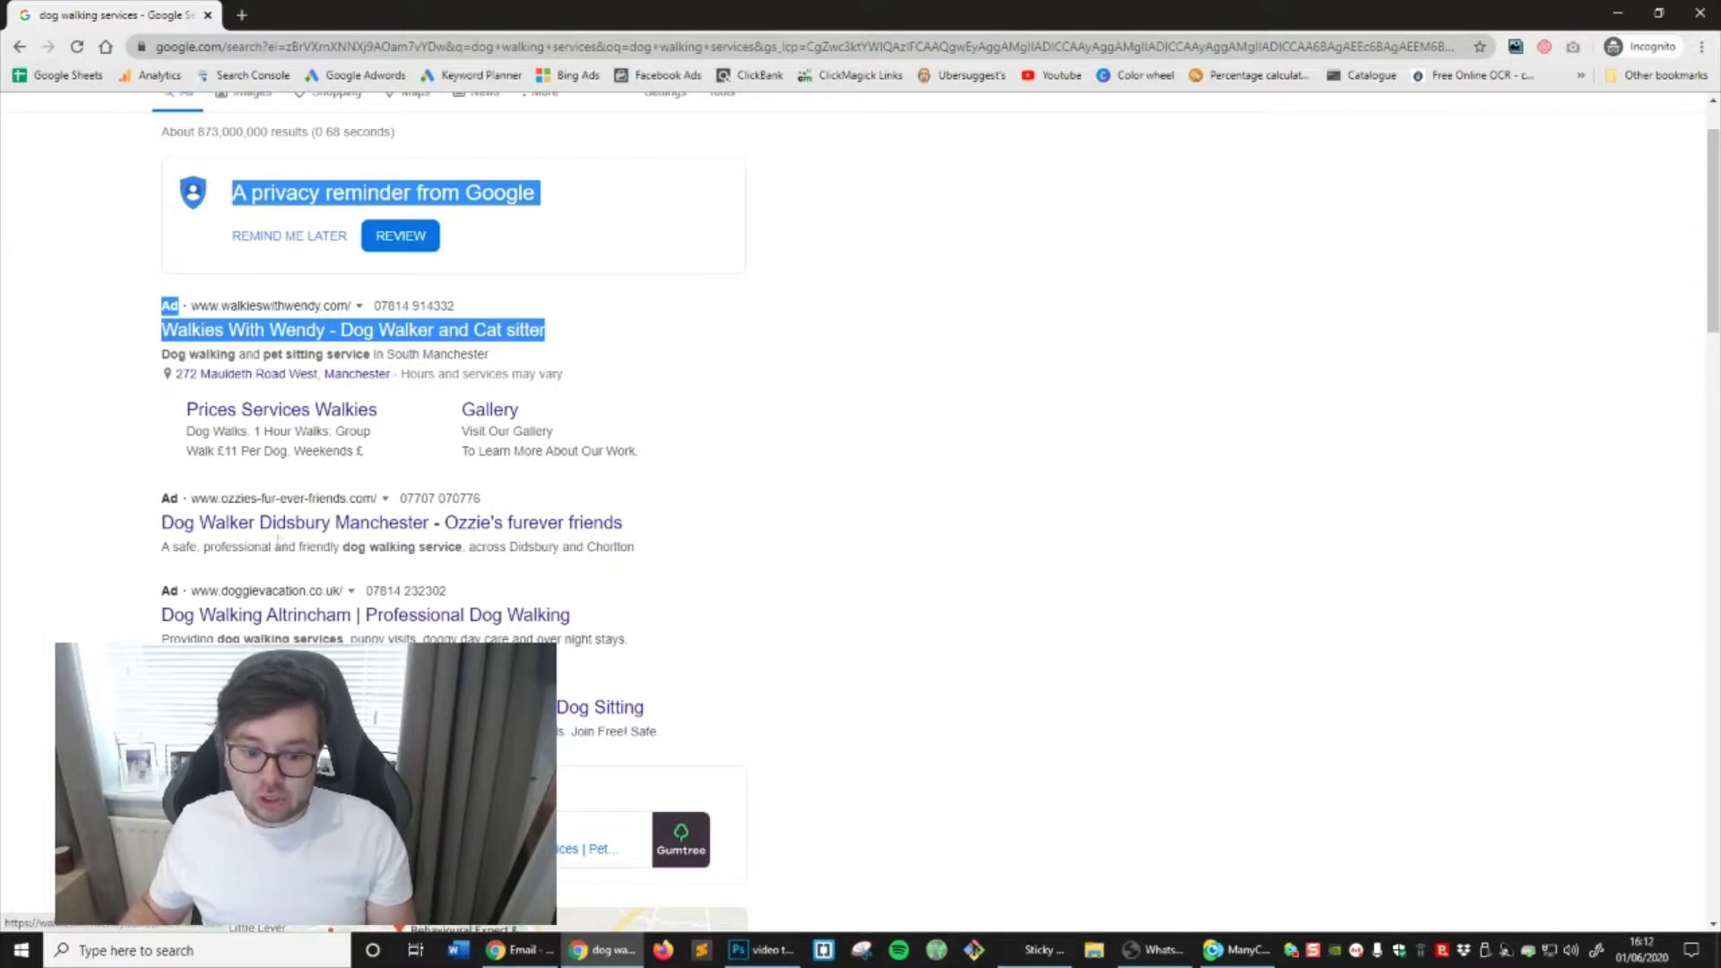
scroll(914, 560, "up", 1)
left_click(914, 560)
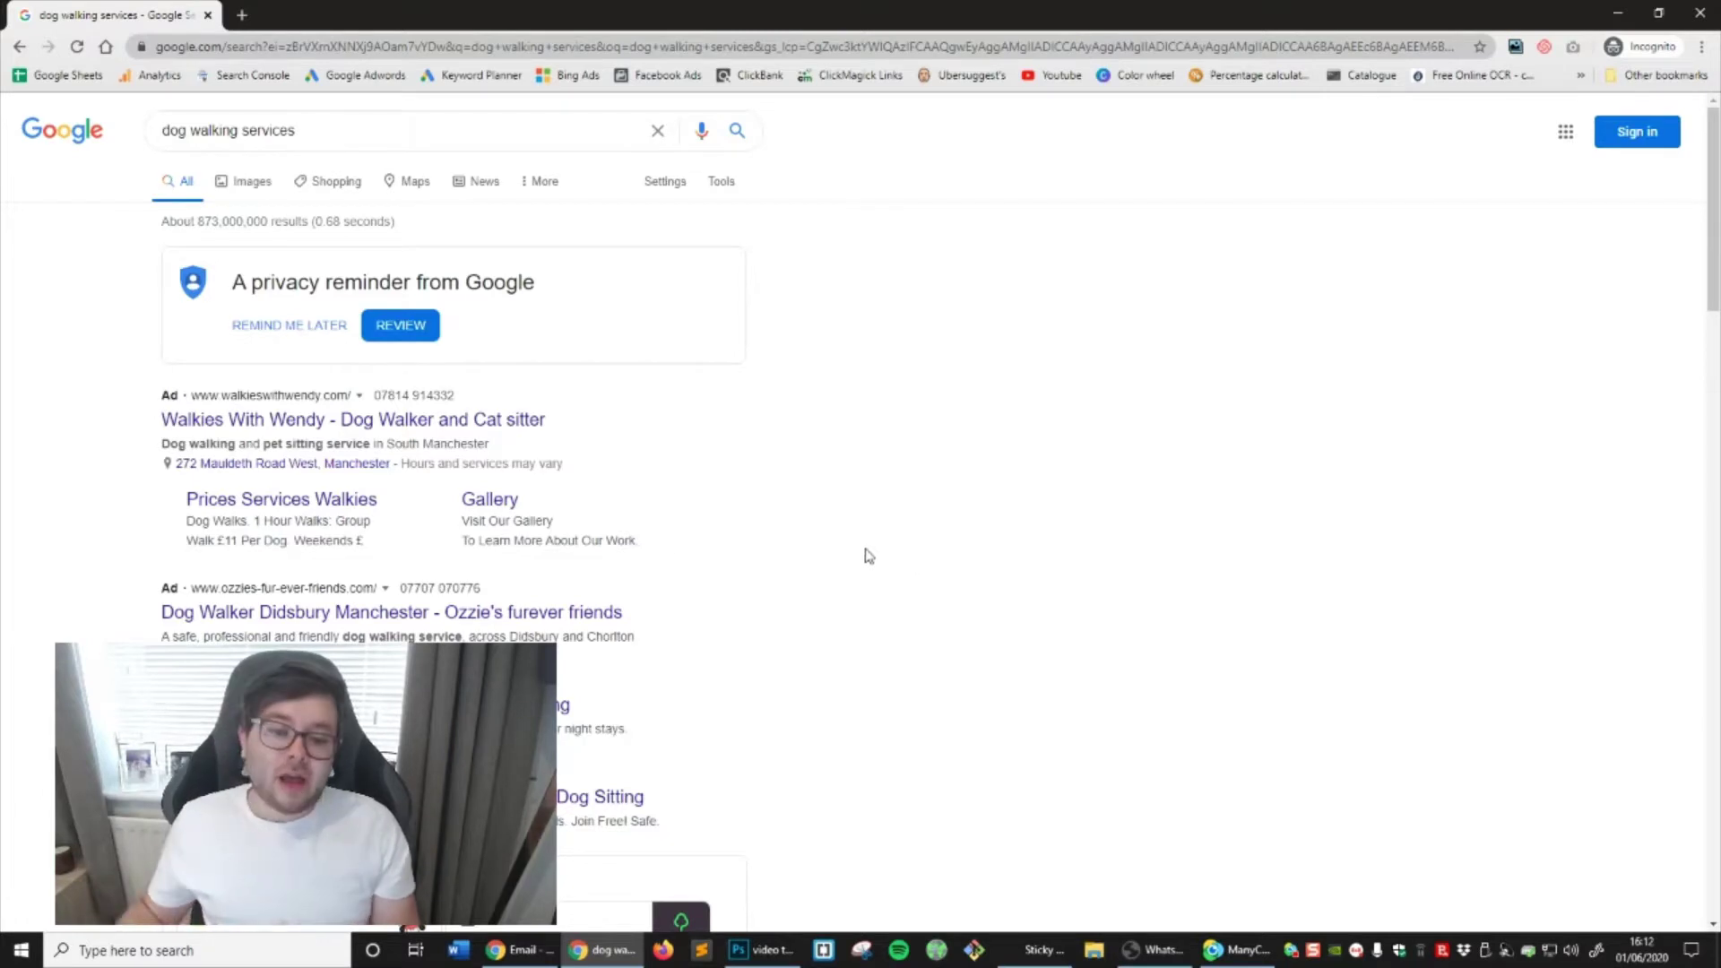
scroll(376, 551, "down", 1)
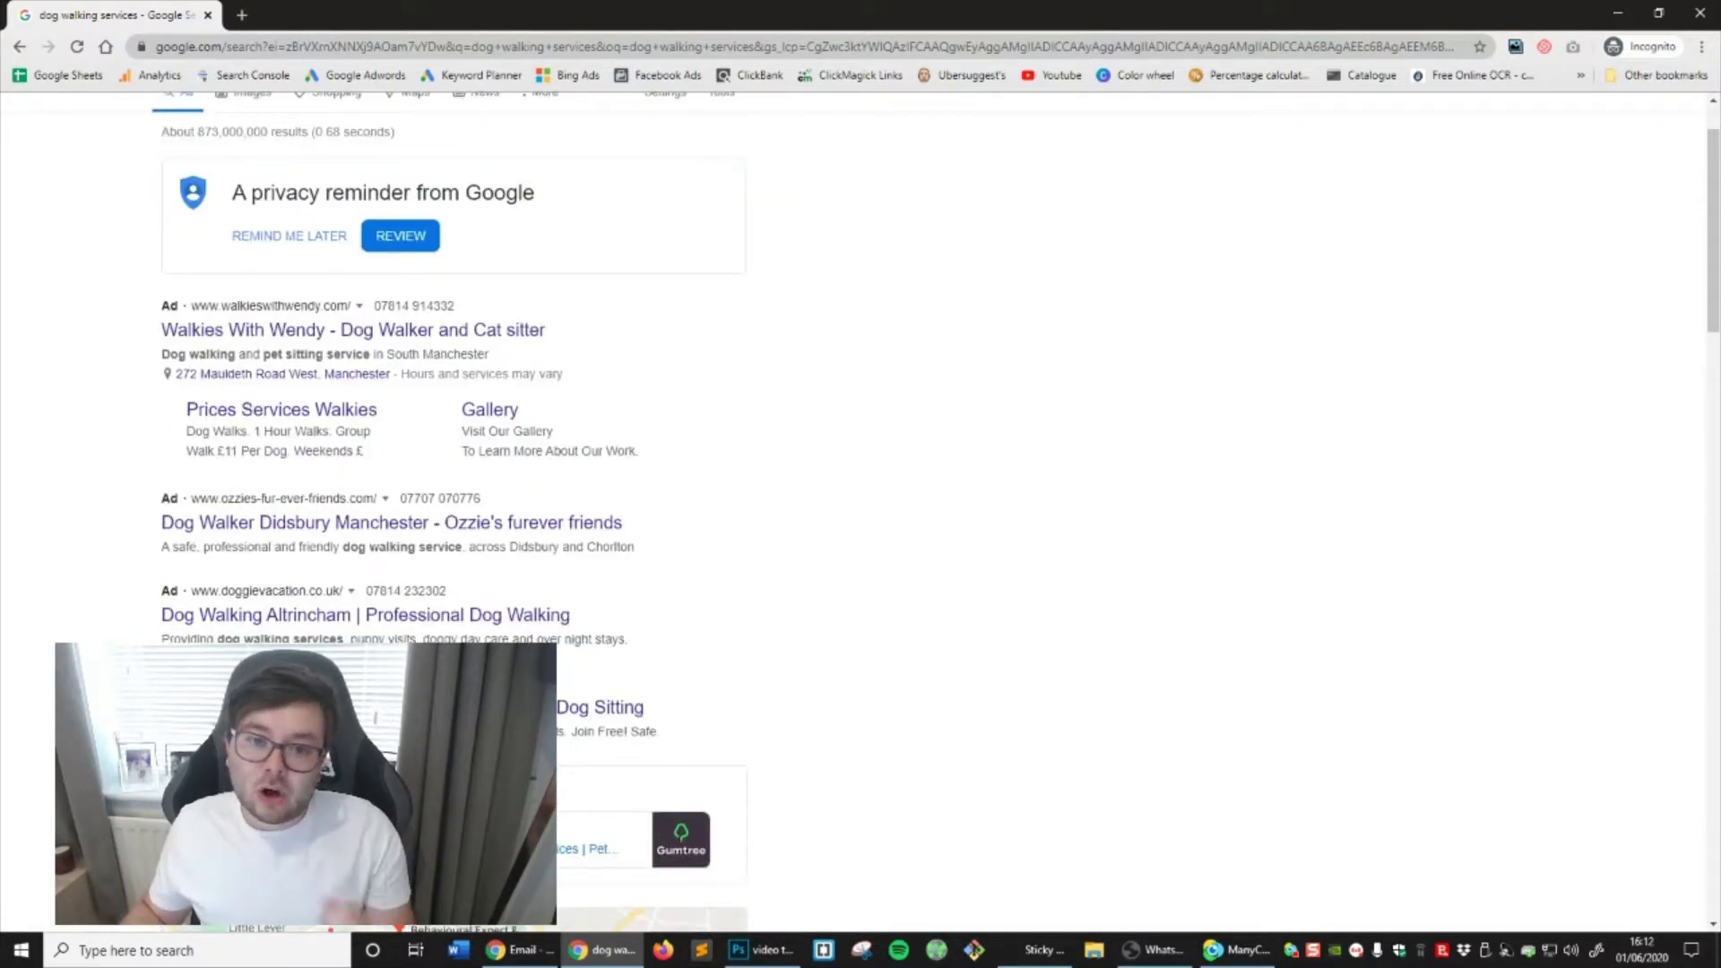
scroll(378, 551, "down", 3)
scroll(382, 553, "down", 3)
scroll(381, 553, "up", 5)
scroll(435, 311, "down", 6)
scroll(435, 311, "down", 4)
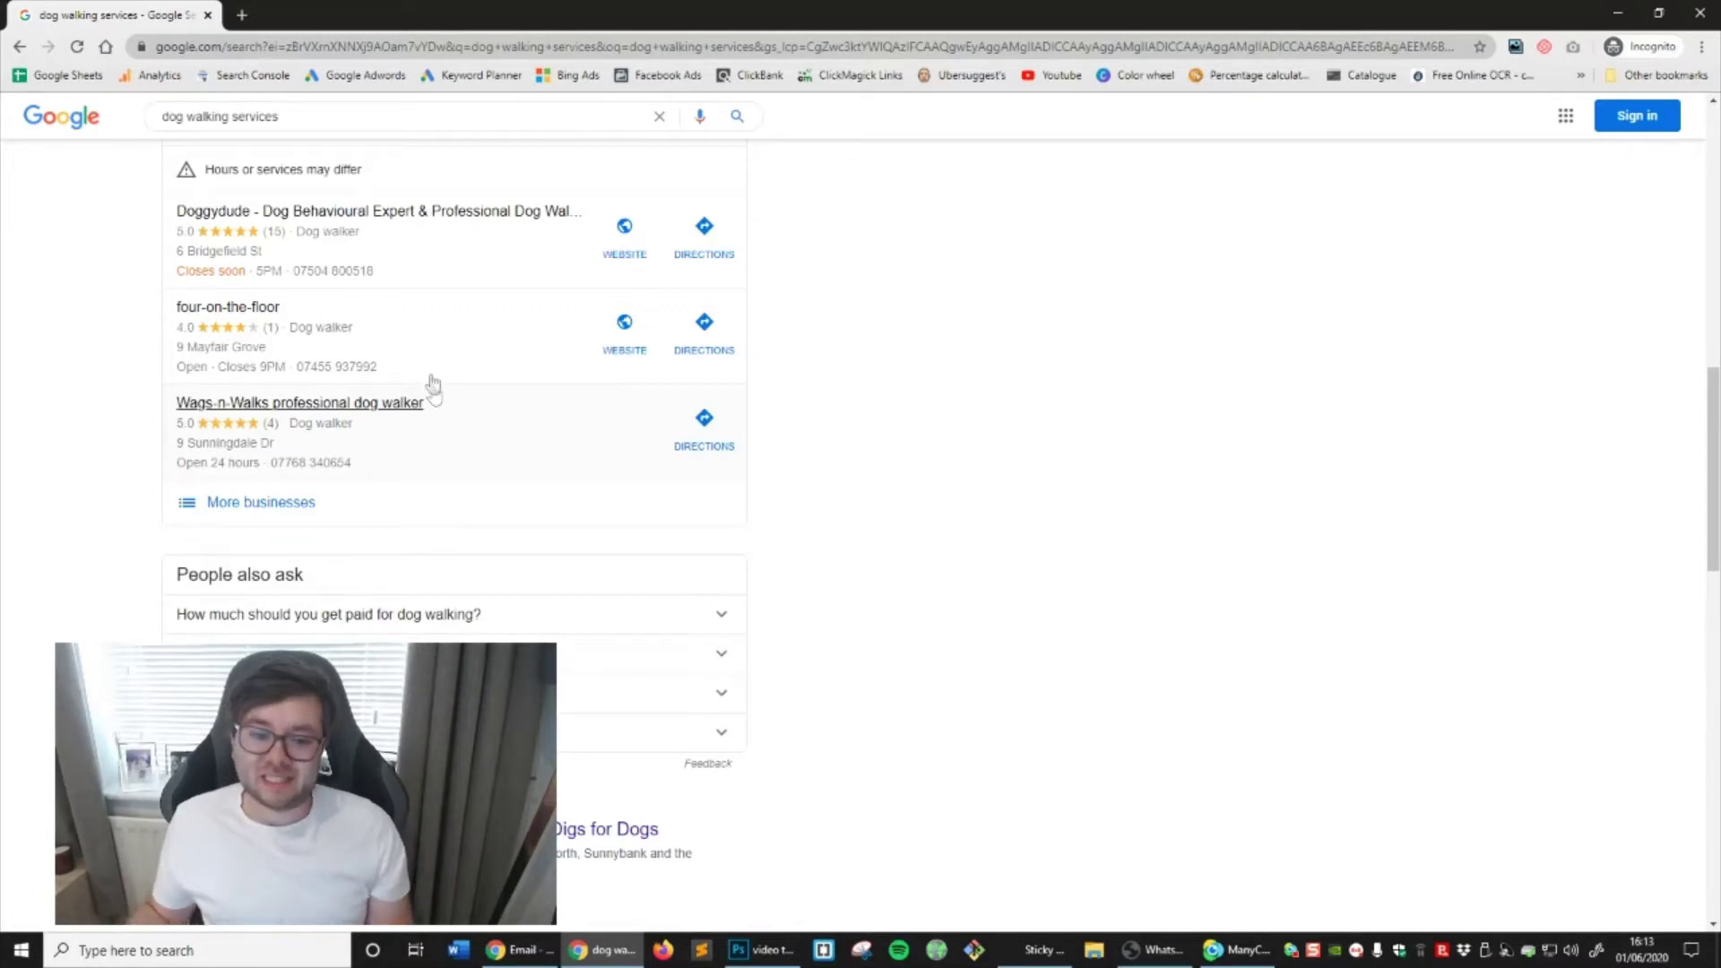
scroll(584, 415, "down", 2)
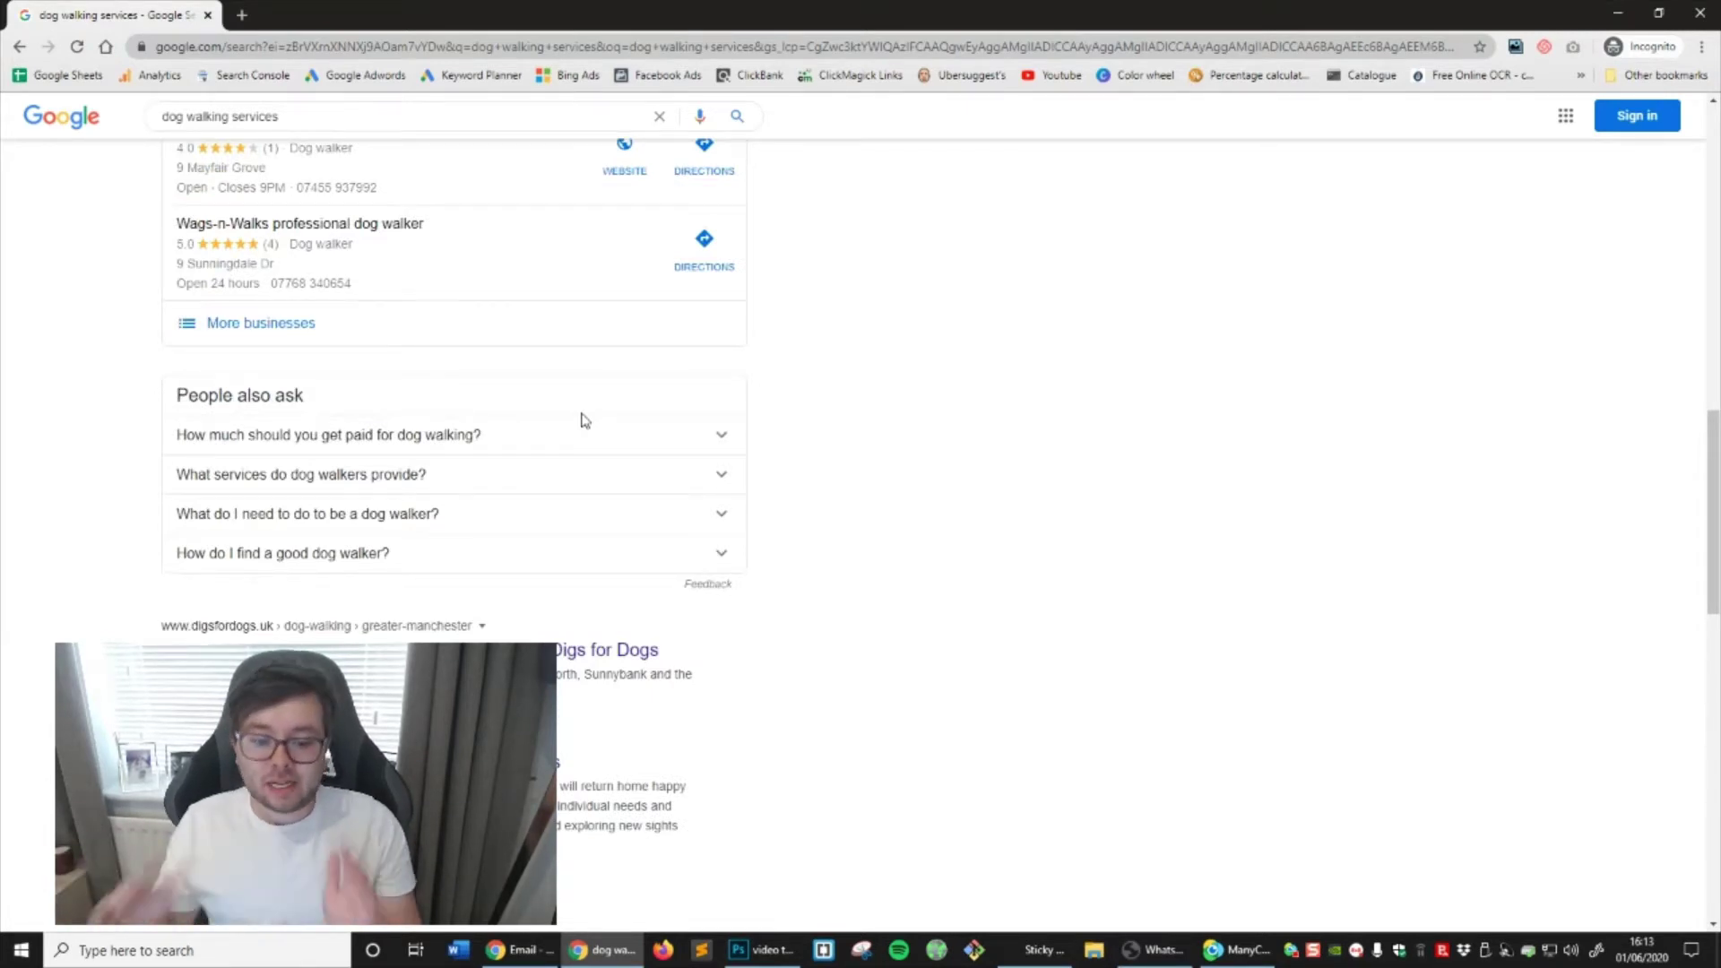
Open the Digs for Dogs result for Whitefield & Radcliffe in a new tab and switch to it
scroll(486, 394, "down", 3)
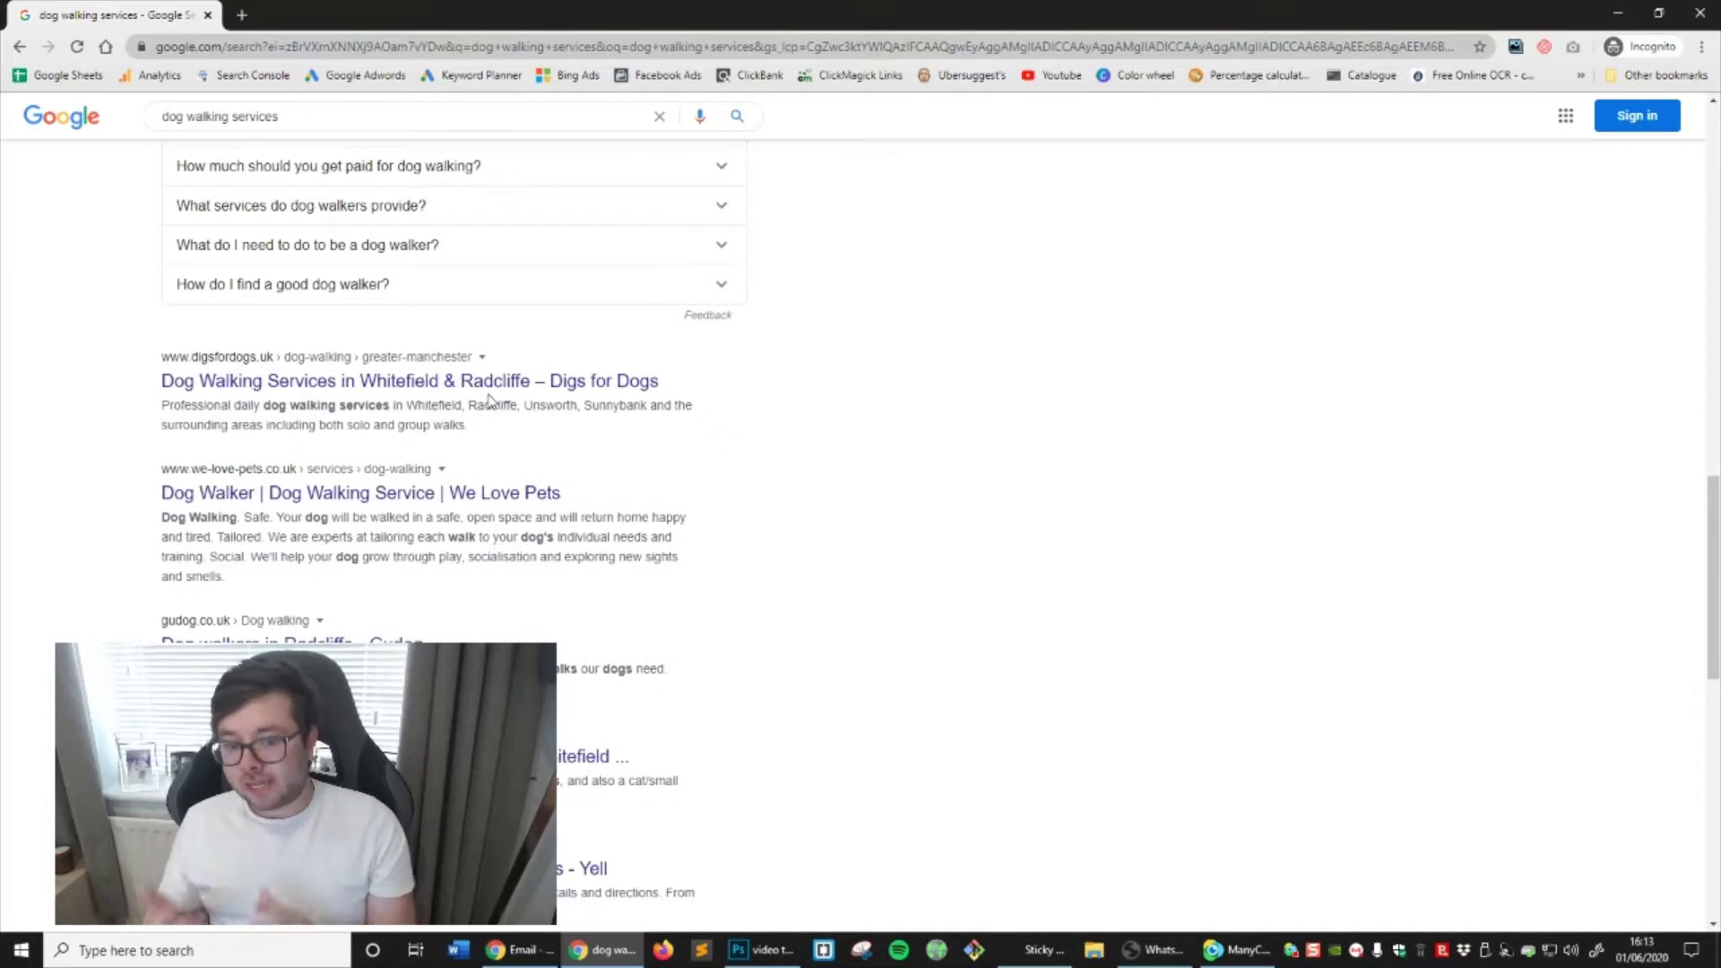
middle_click(492, 400)
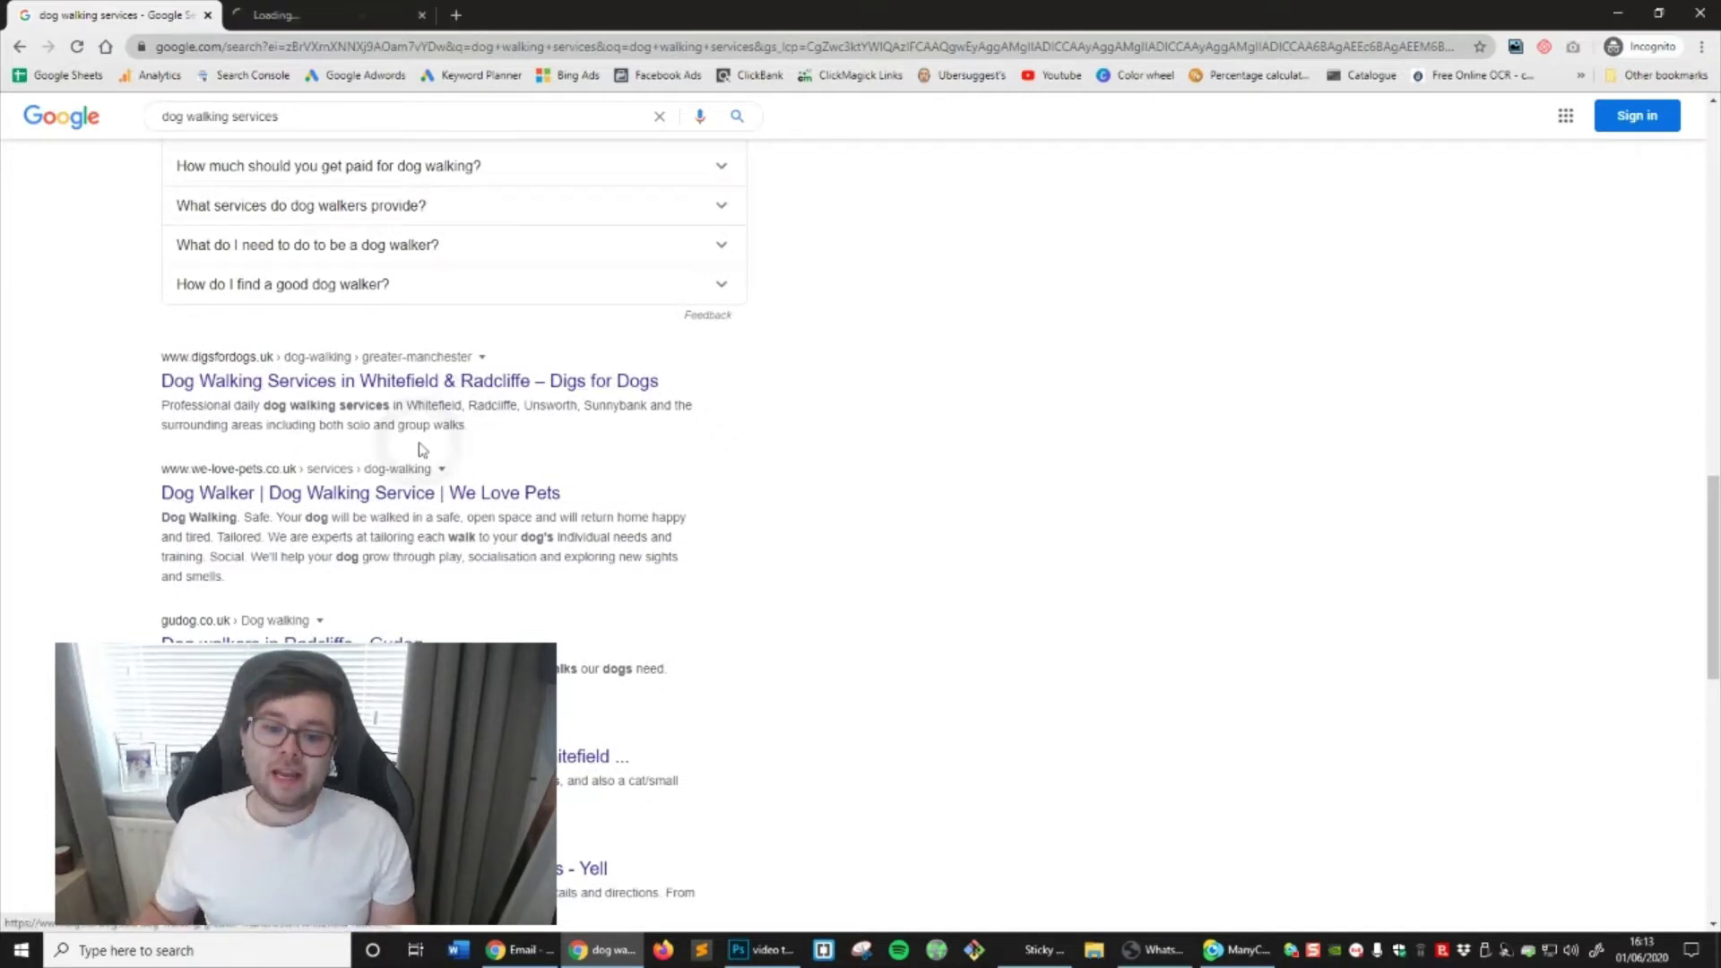
left_click(351, 15)
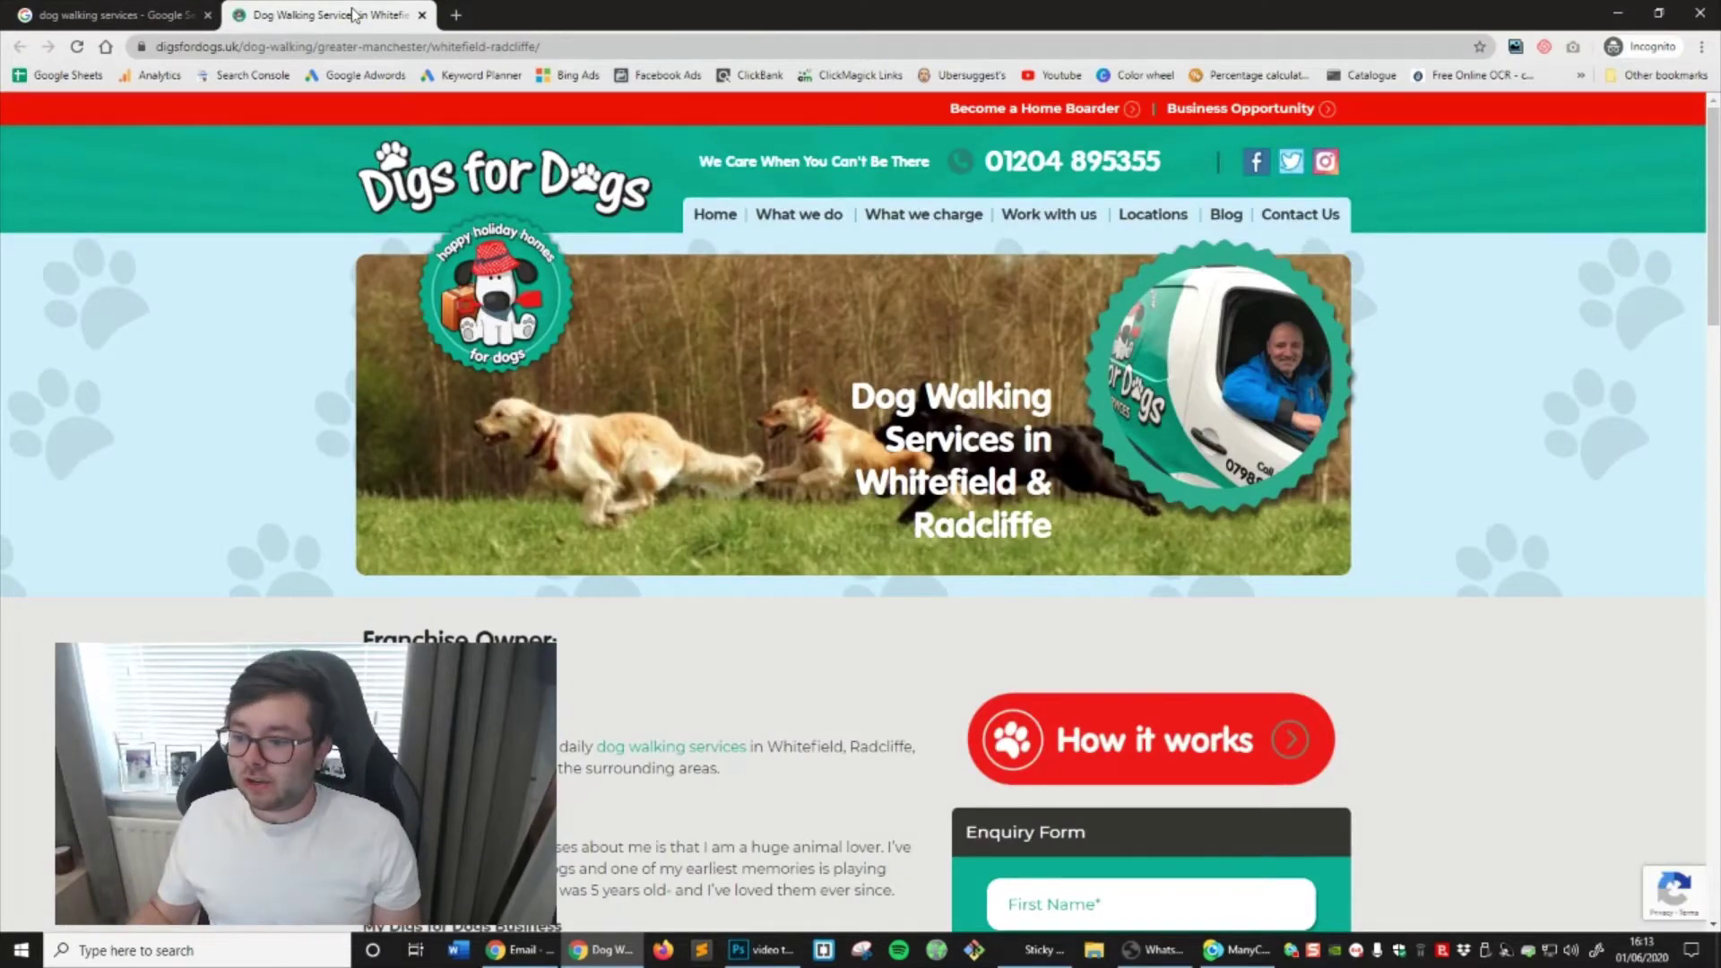
Examine the Digs for Dogs page's introduction, enquiry form, covered areas, service prices, gallery, reviews and contact details
scroll(722, 249, "down", 3)
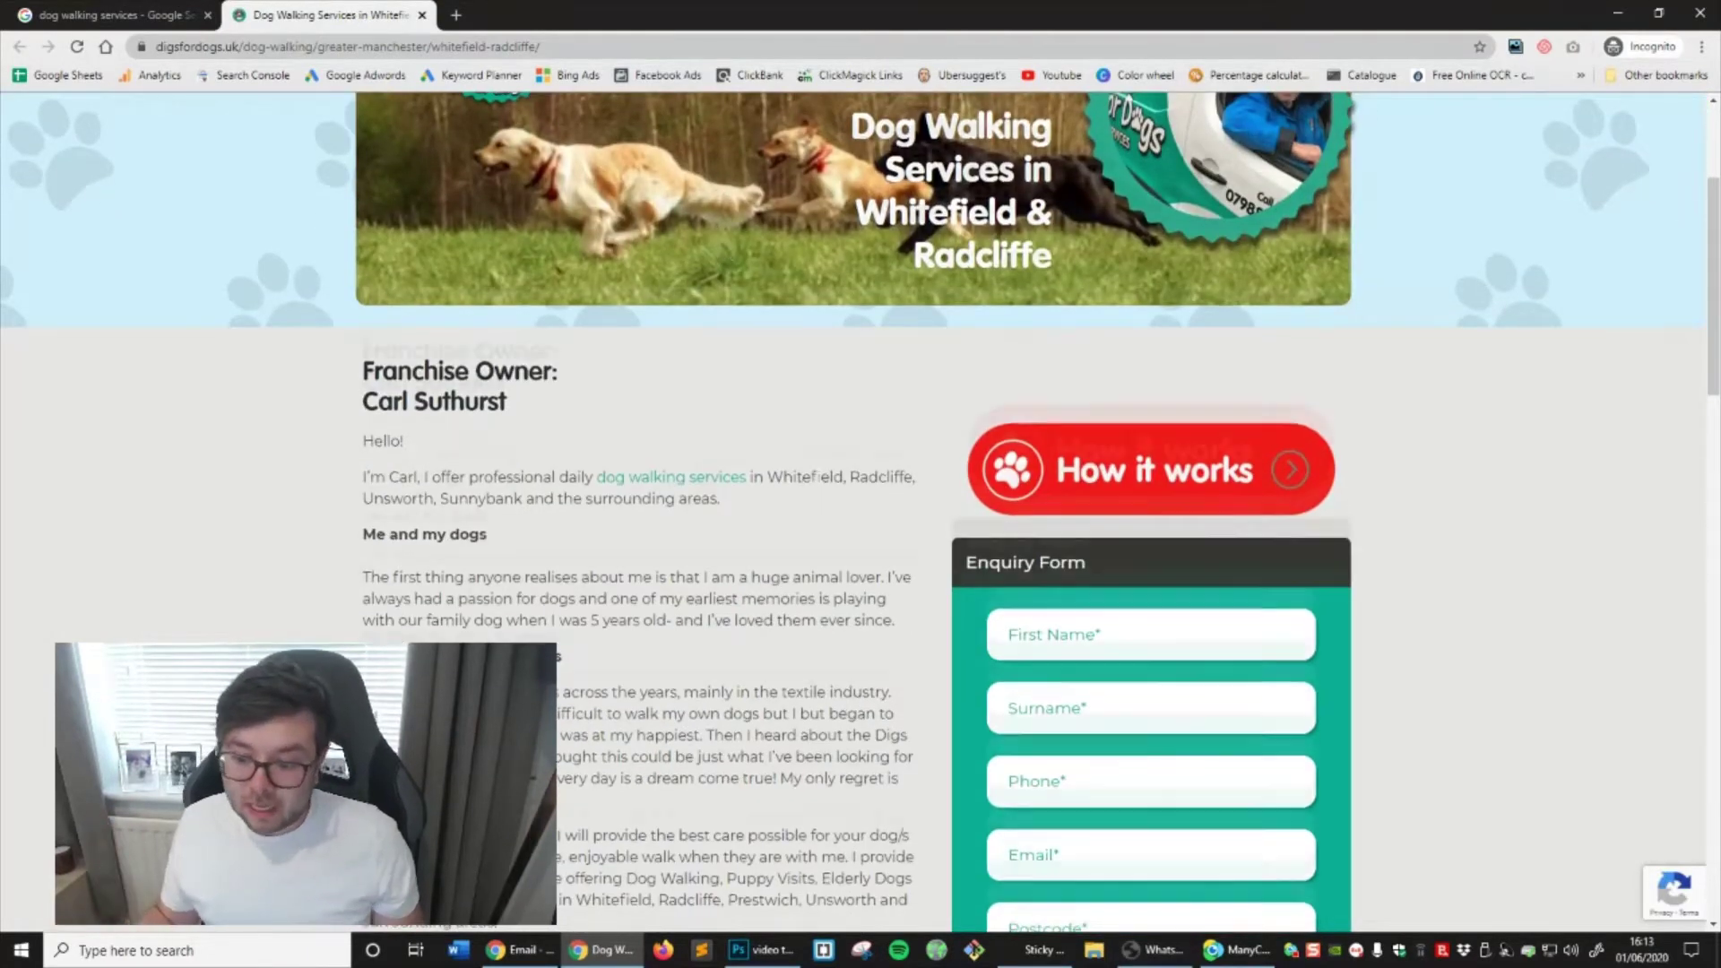
scroll(722, 249, "down", 7)
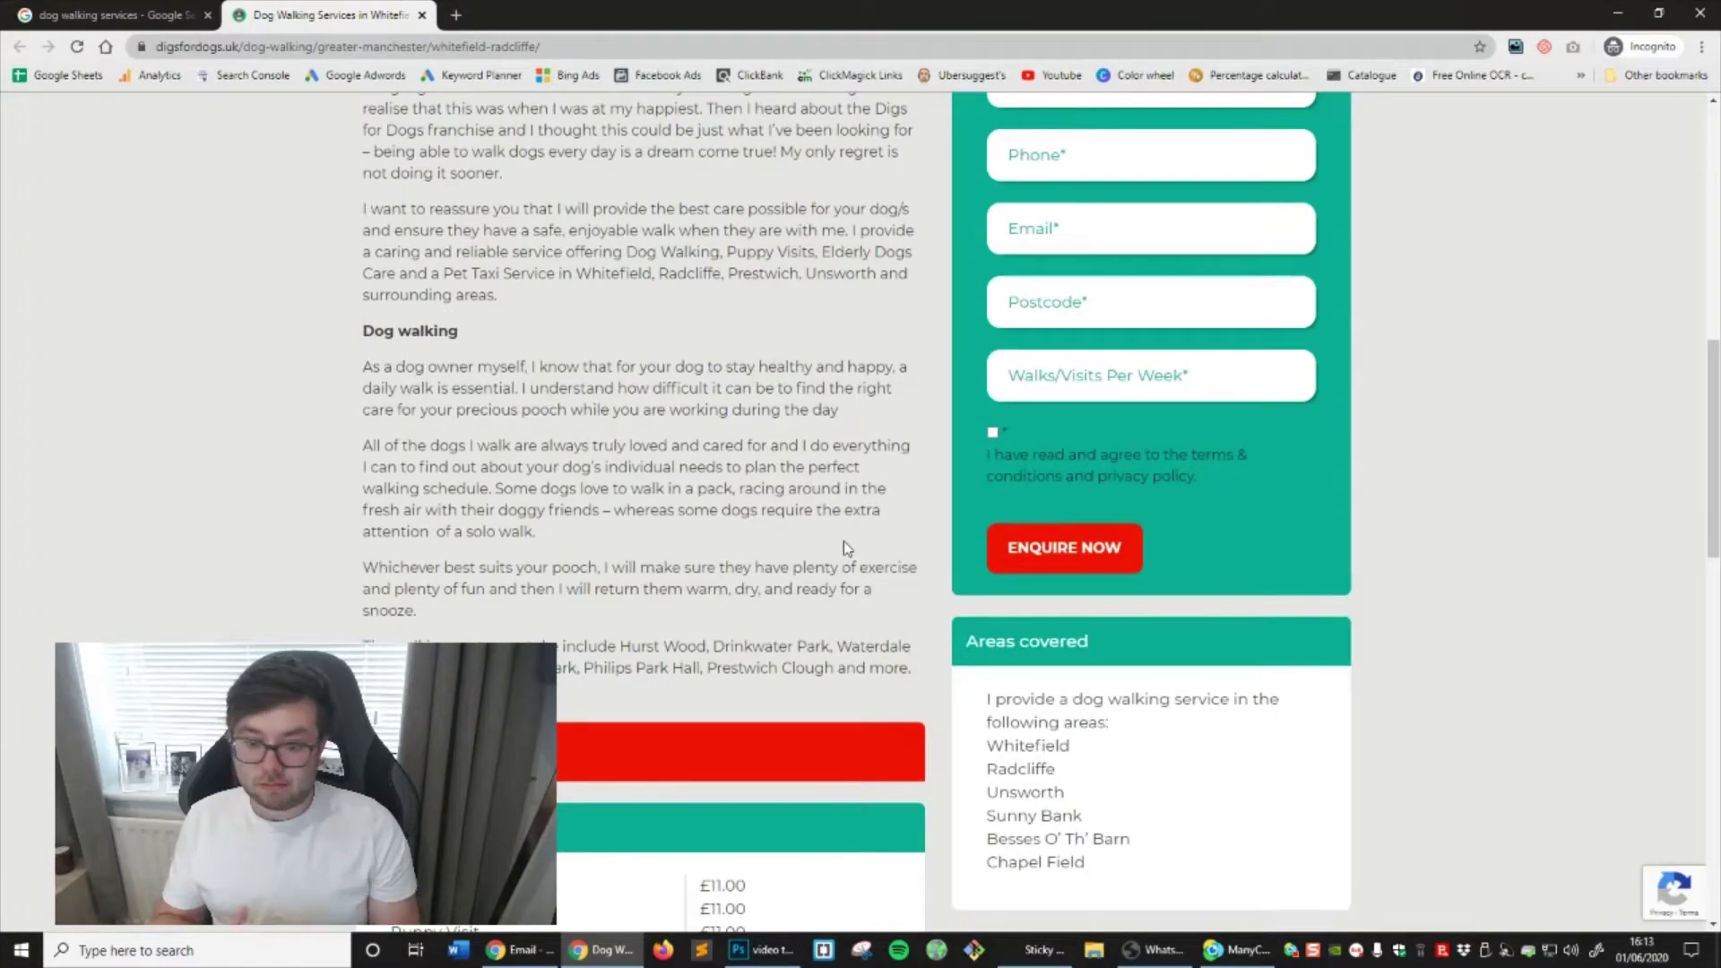
scroll(842, 546, "down", 13)
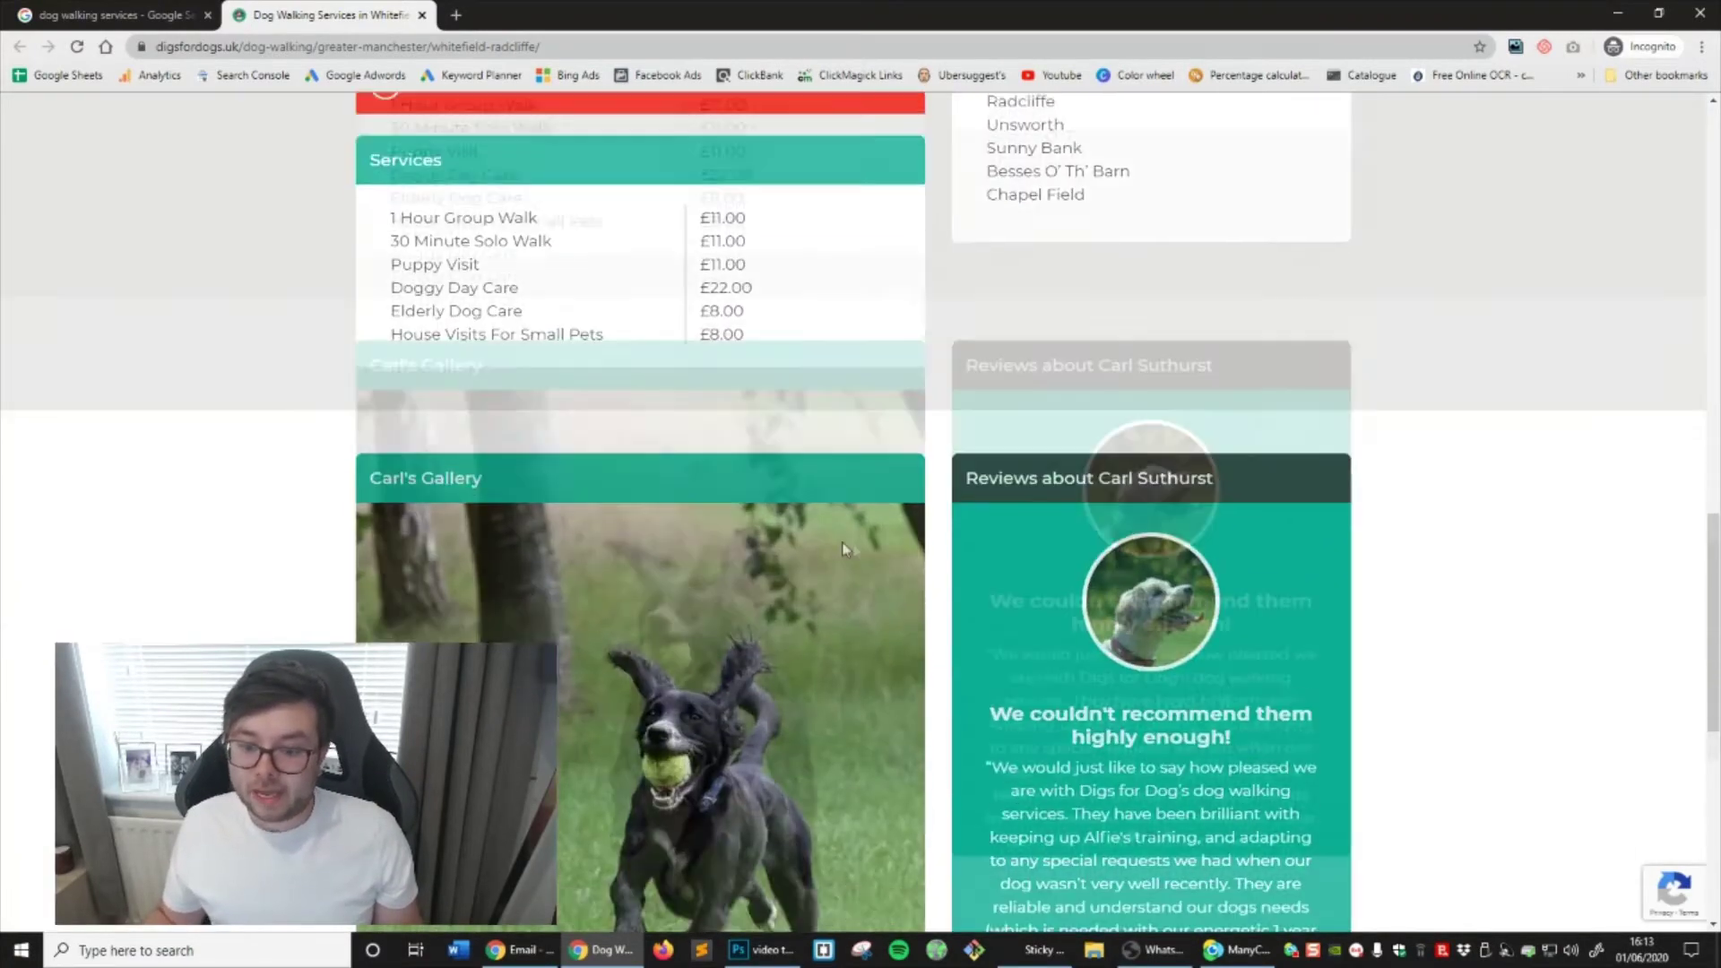
scroll(961, 615, "up", 13)
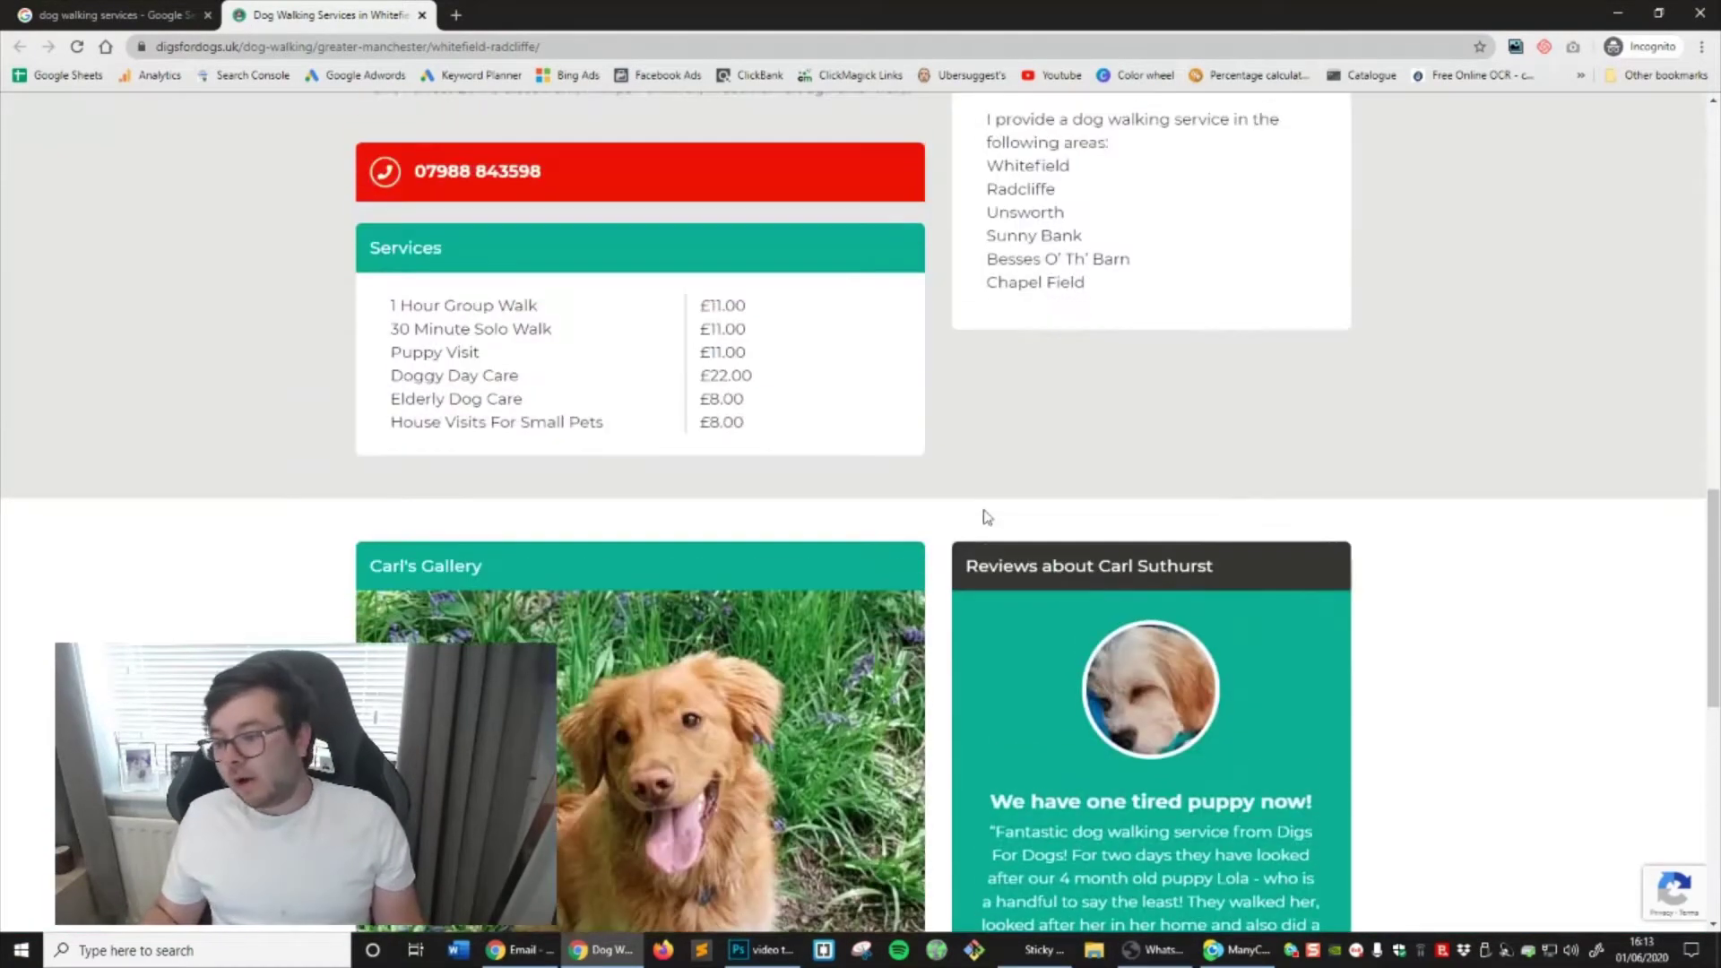
scroll(957, 530, "up", 10)
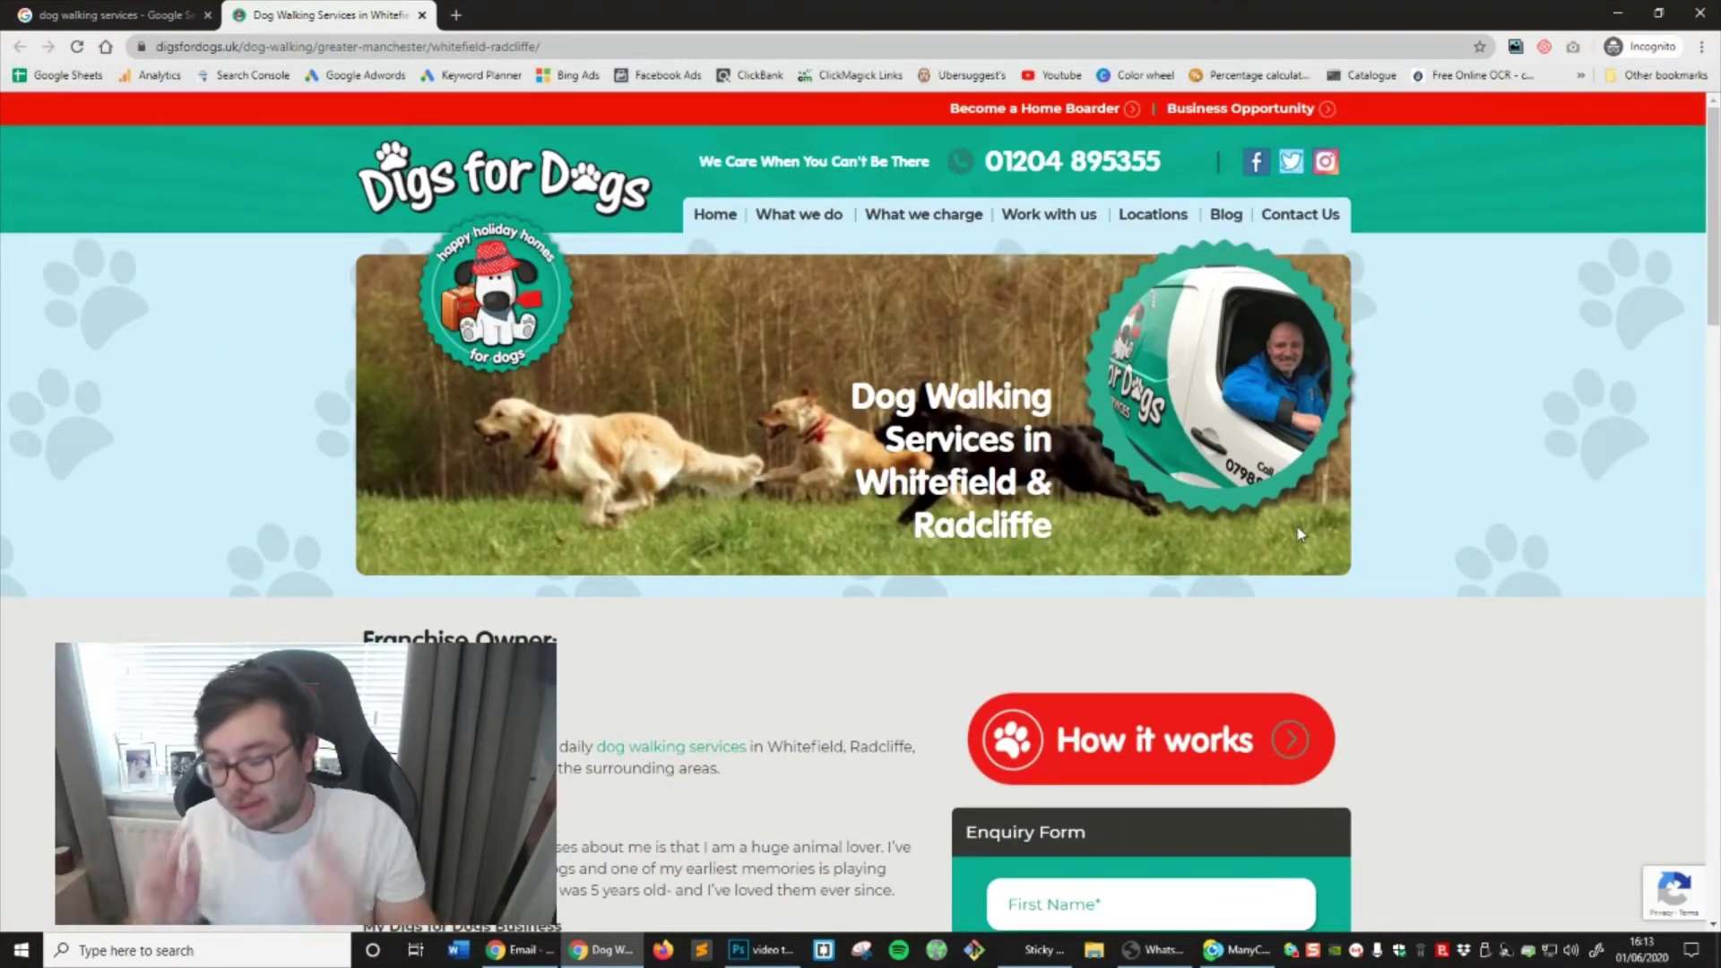
scroll(1301, 534, "down", 5)
scroll(1301, 534, "up", 5)
scroll(699, 603, "down", 8)
scroll(699, 568, "down", 15)
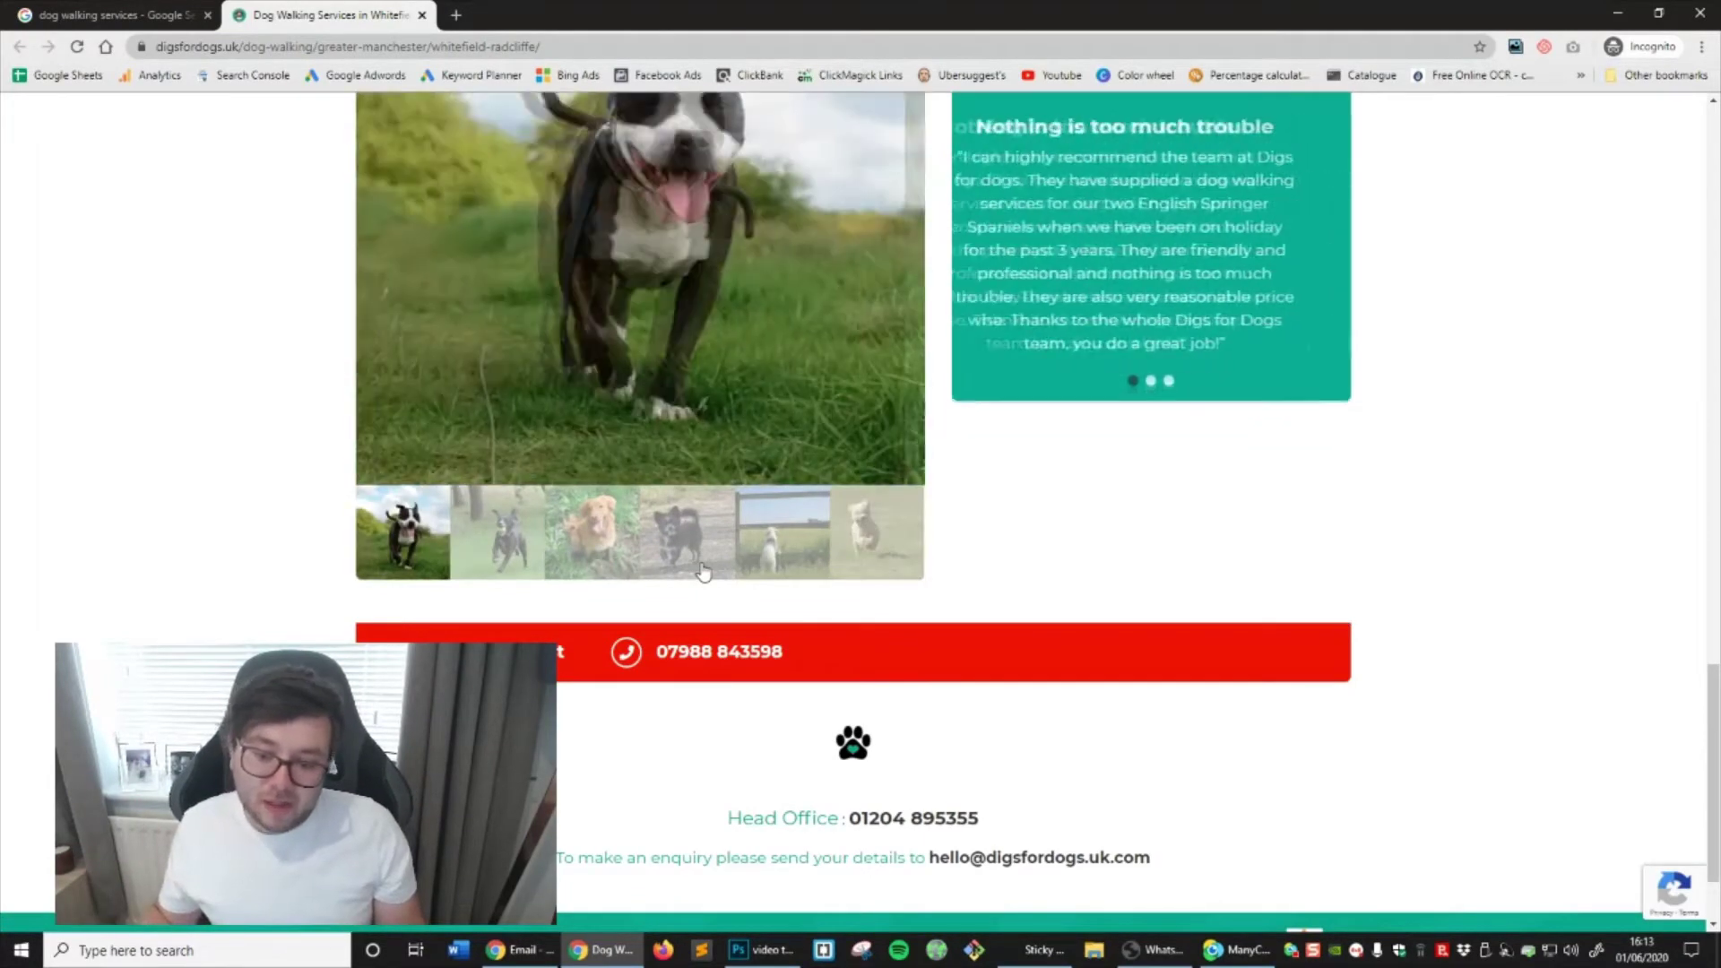
scroll(703, 571, "up", 3)
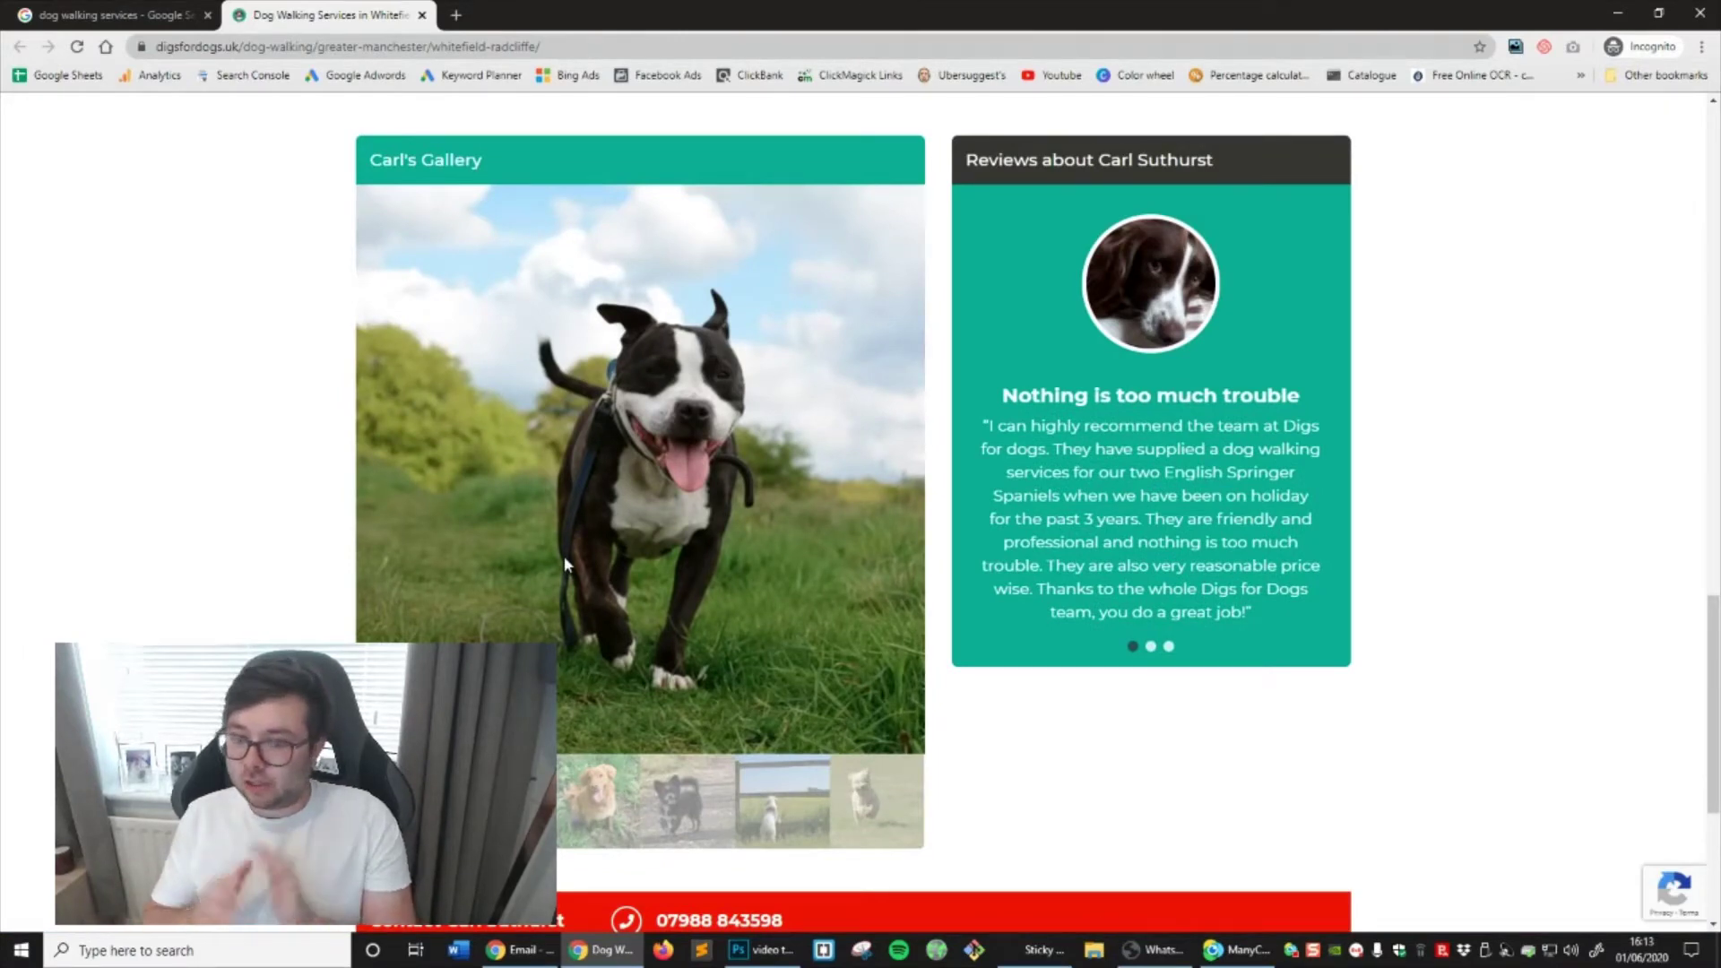
Open a blank Notepad document over the Digs for Dogs page
key("super")
type("notepad")
key("Return")
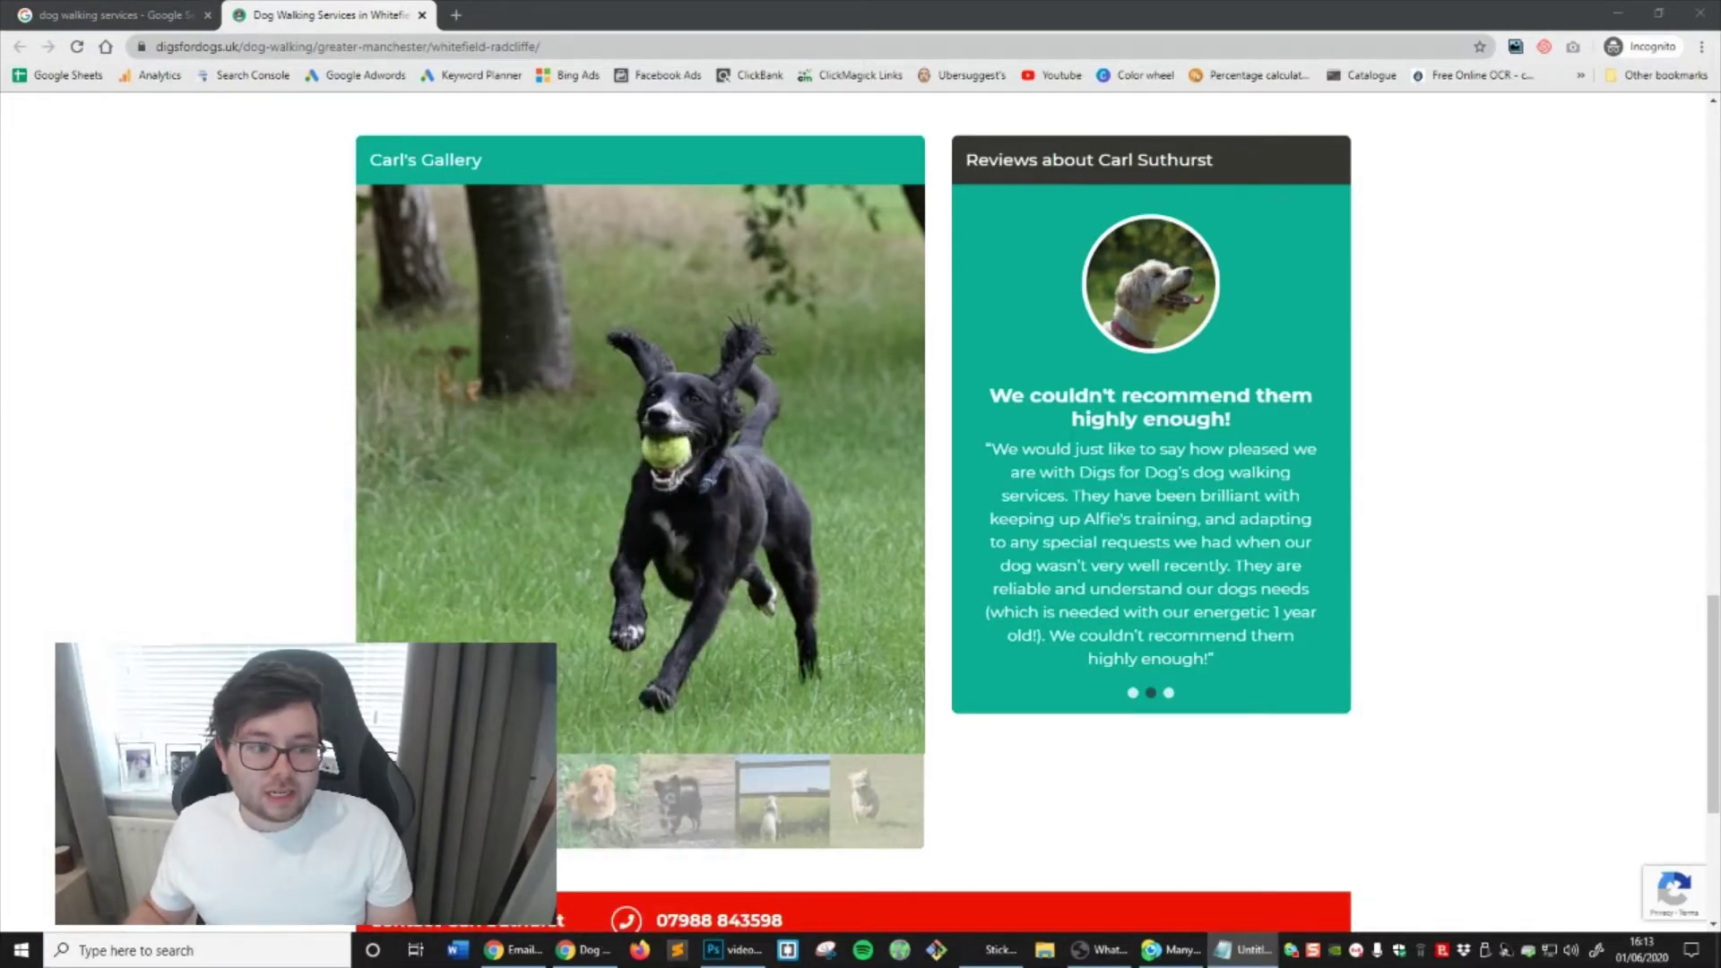
scroll(515, 551, "up", 10)
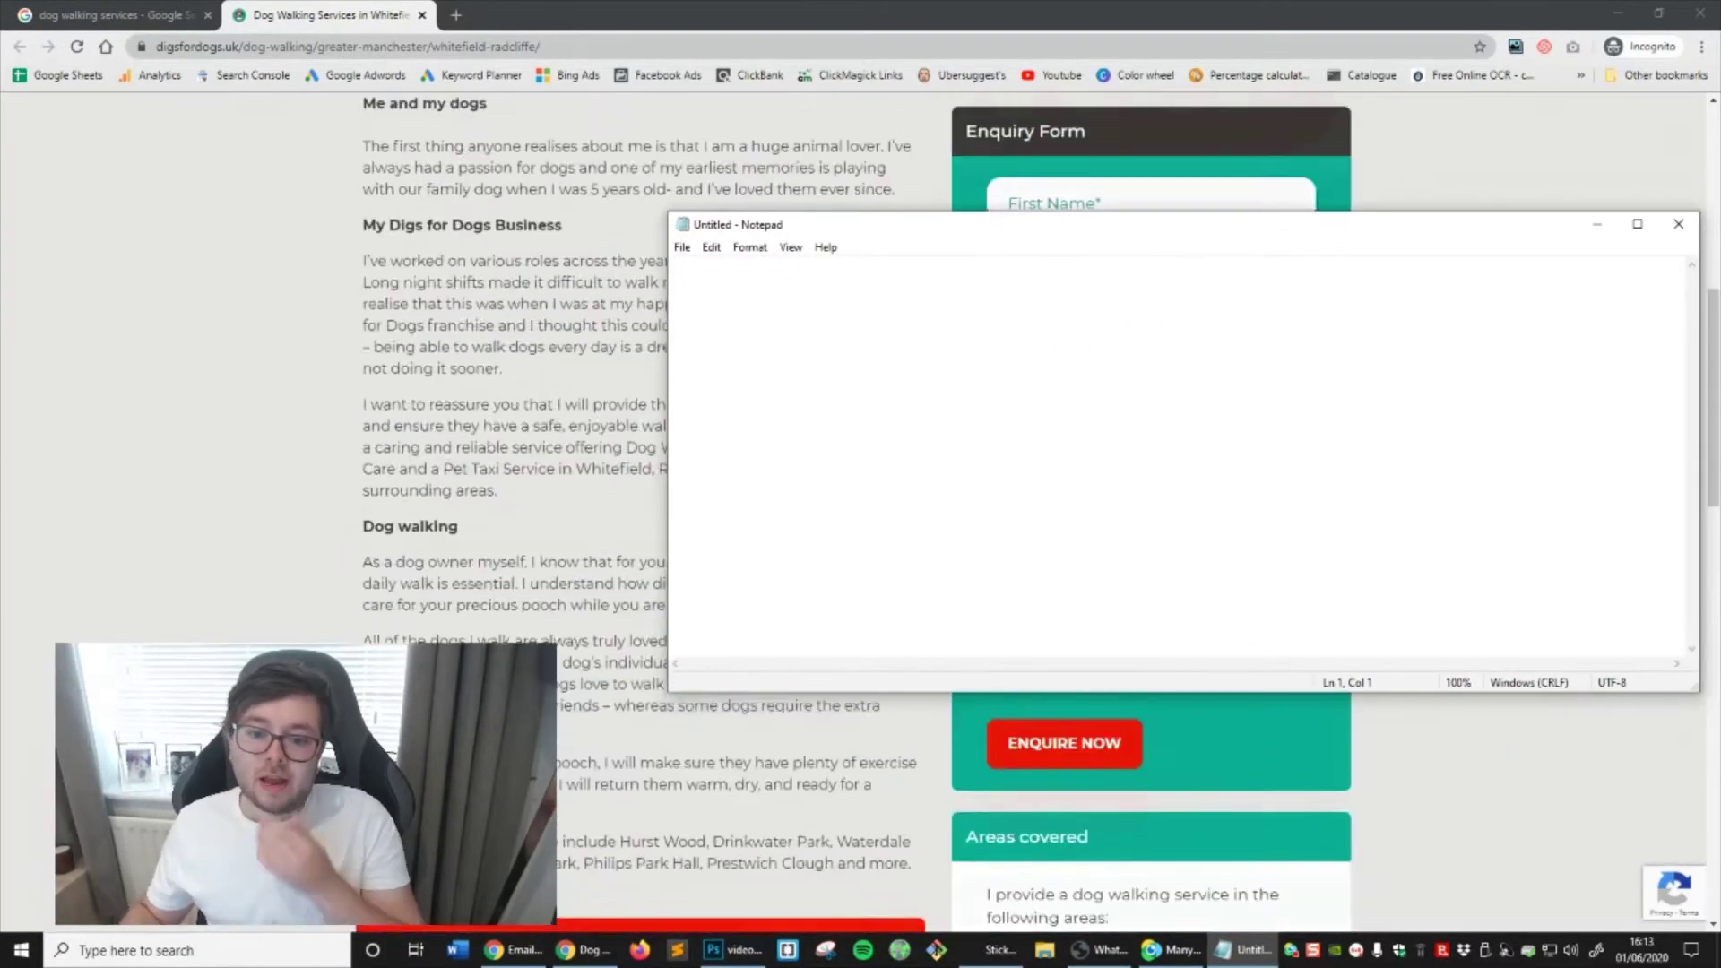
scroll(470, 418, "up", 10)
Return to the Google results and search for the exact phrase "dog walking services" in quotation marks
left_click(454, 266)
key("ctrl+shift+Tab")
scroll(454, 266, "up", 15)
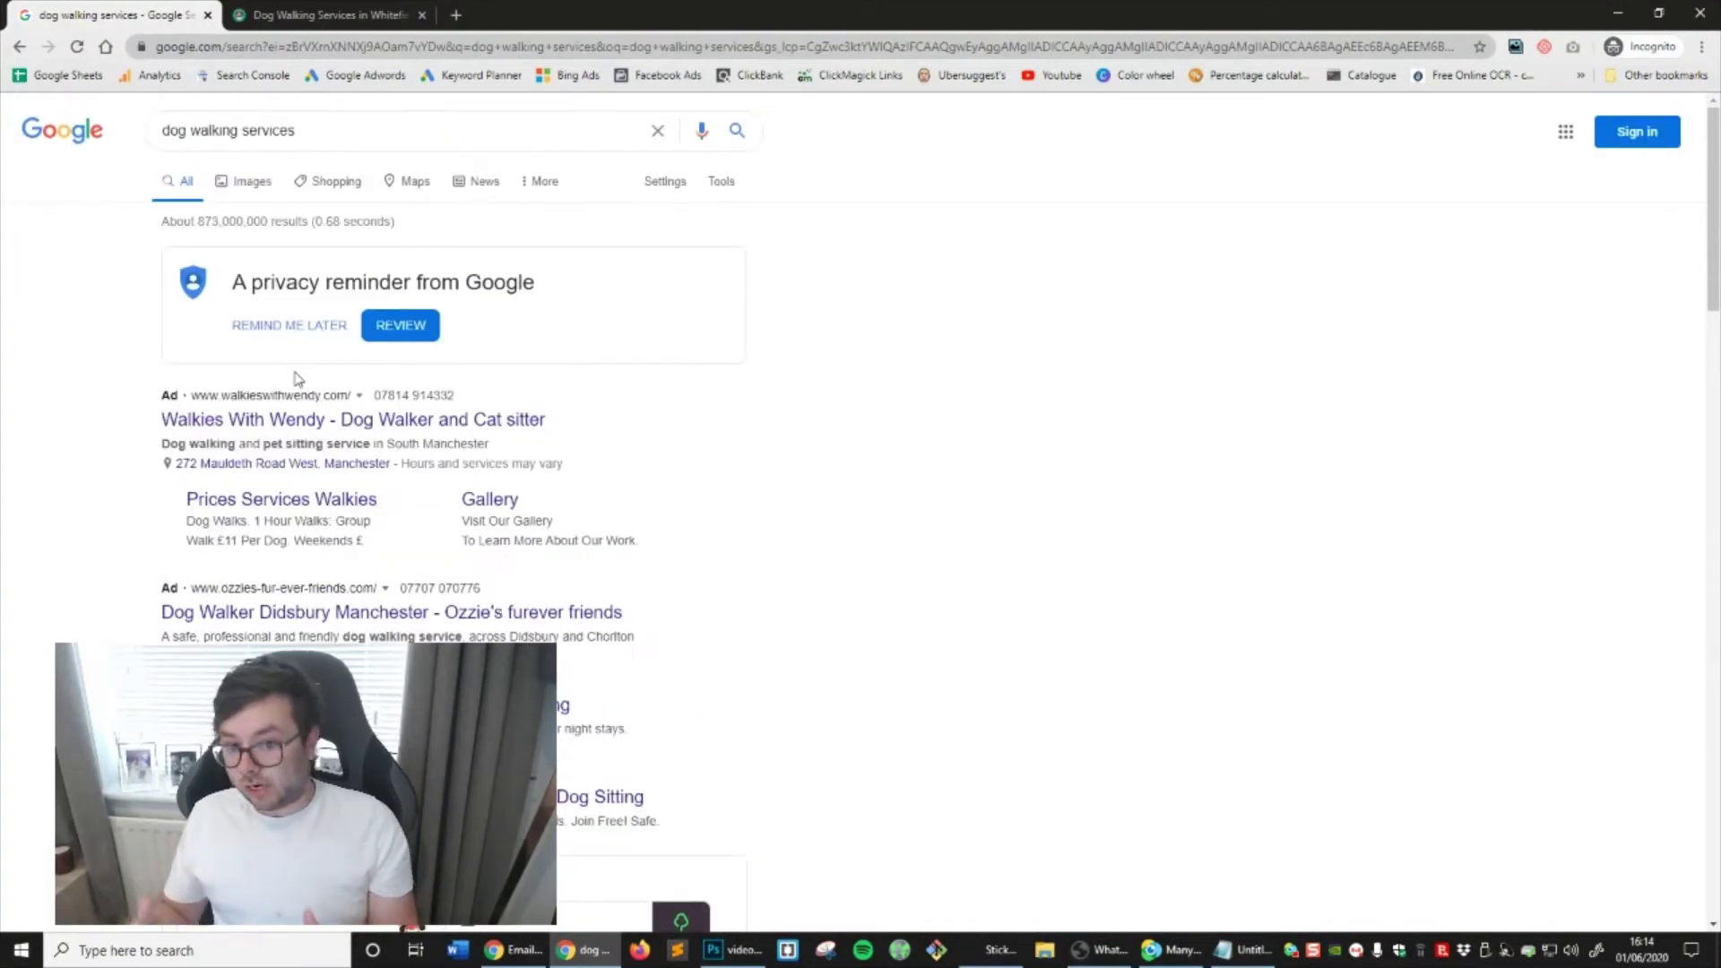
left_click(164, 130)
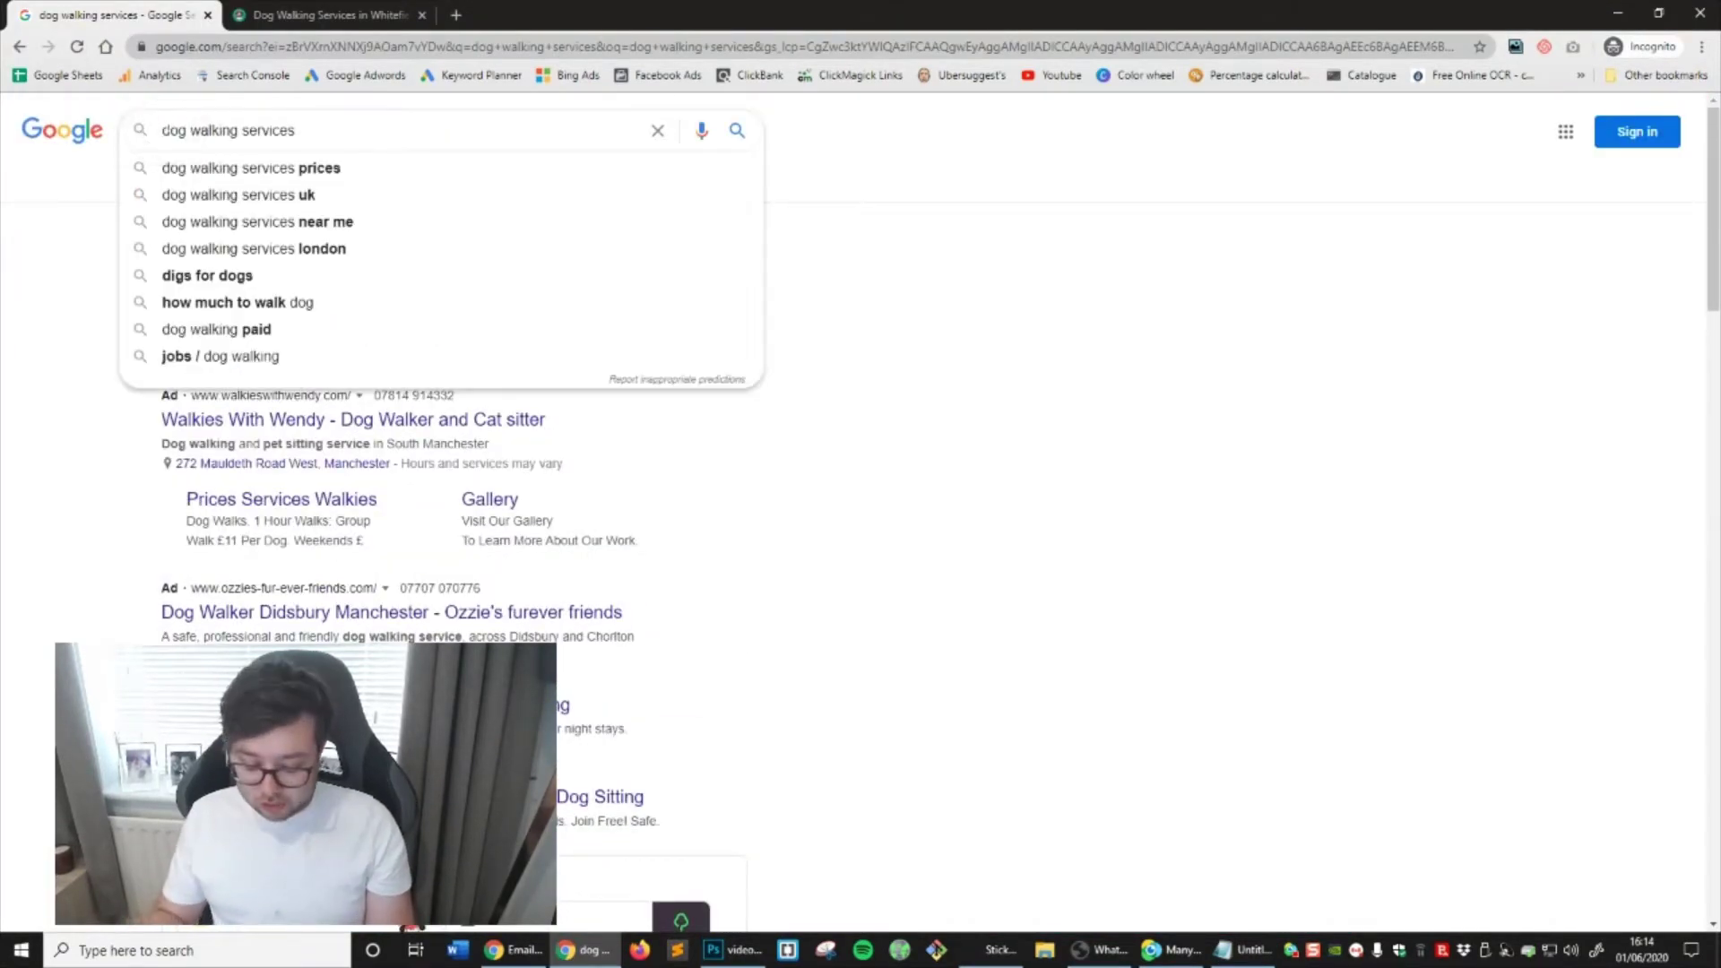
type("\"")
type("\"")
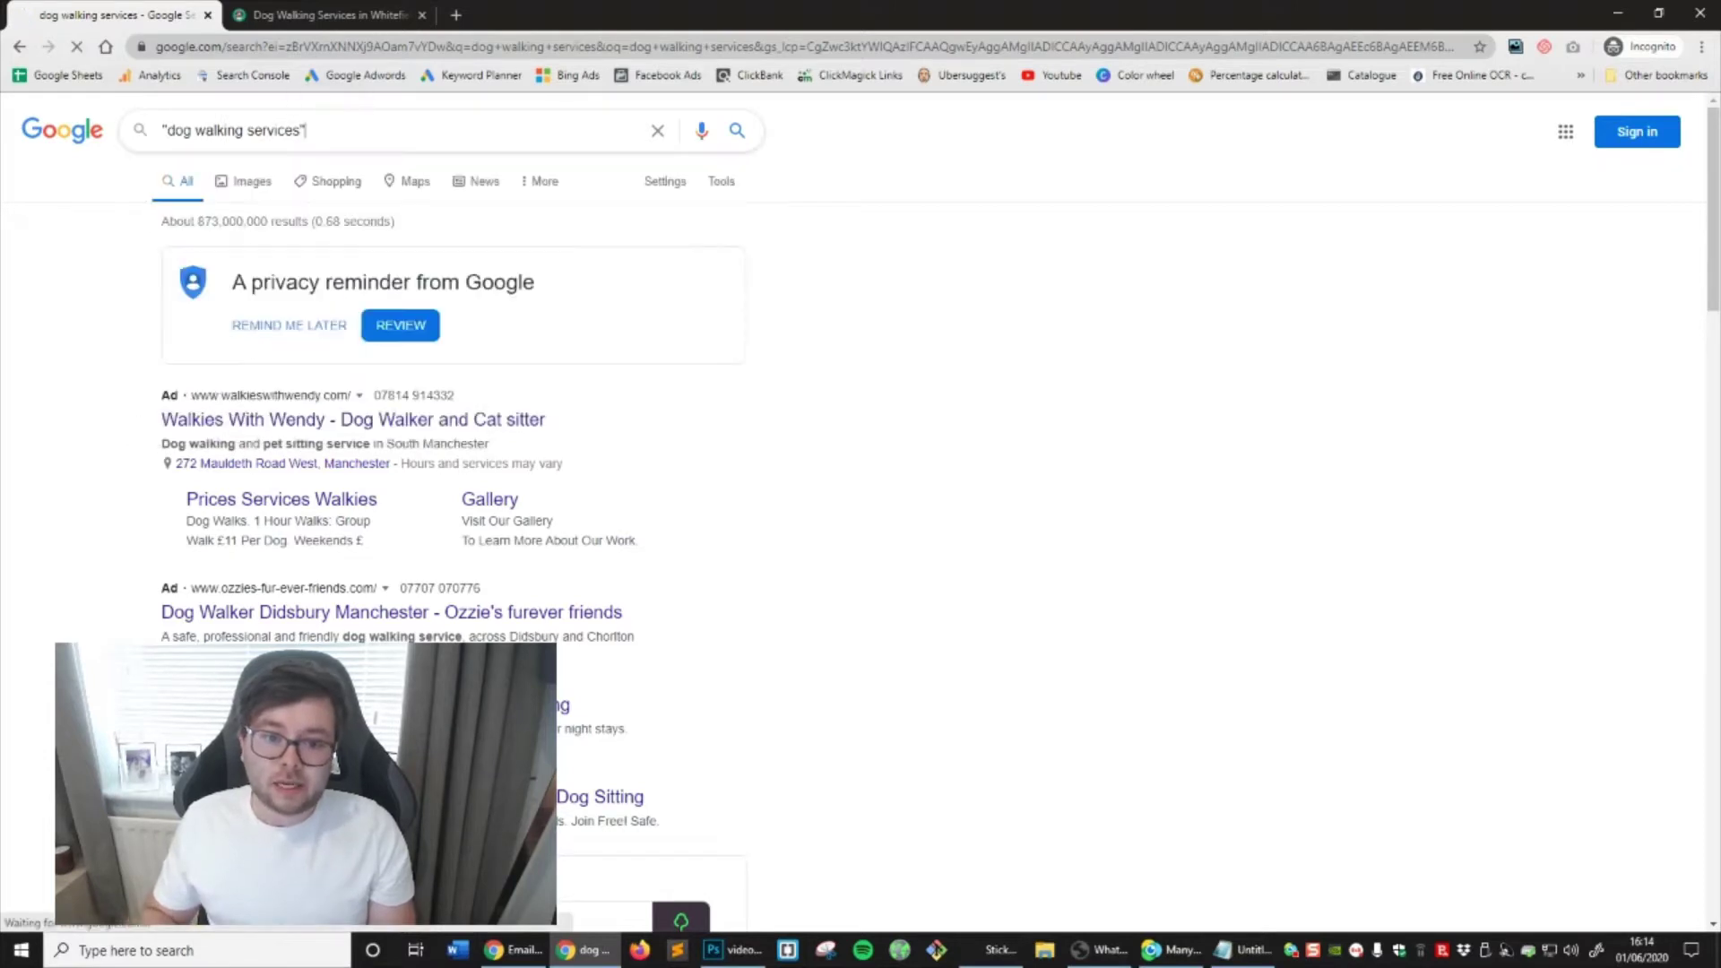
key("Return")
Look through the exact-phrase results and skip ahead through the result pages to page 18
scroll(607, 465, "down", 10)
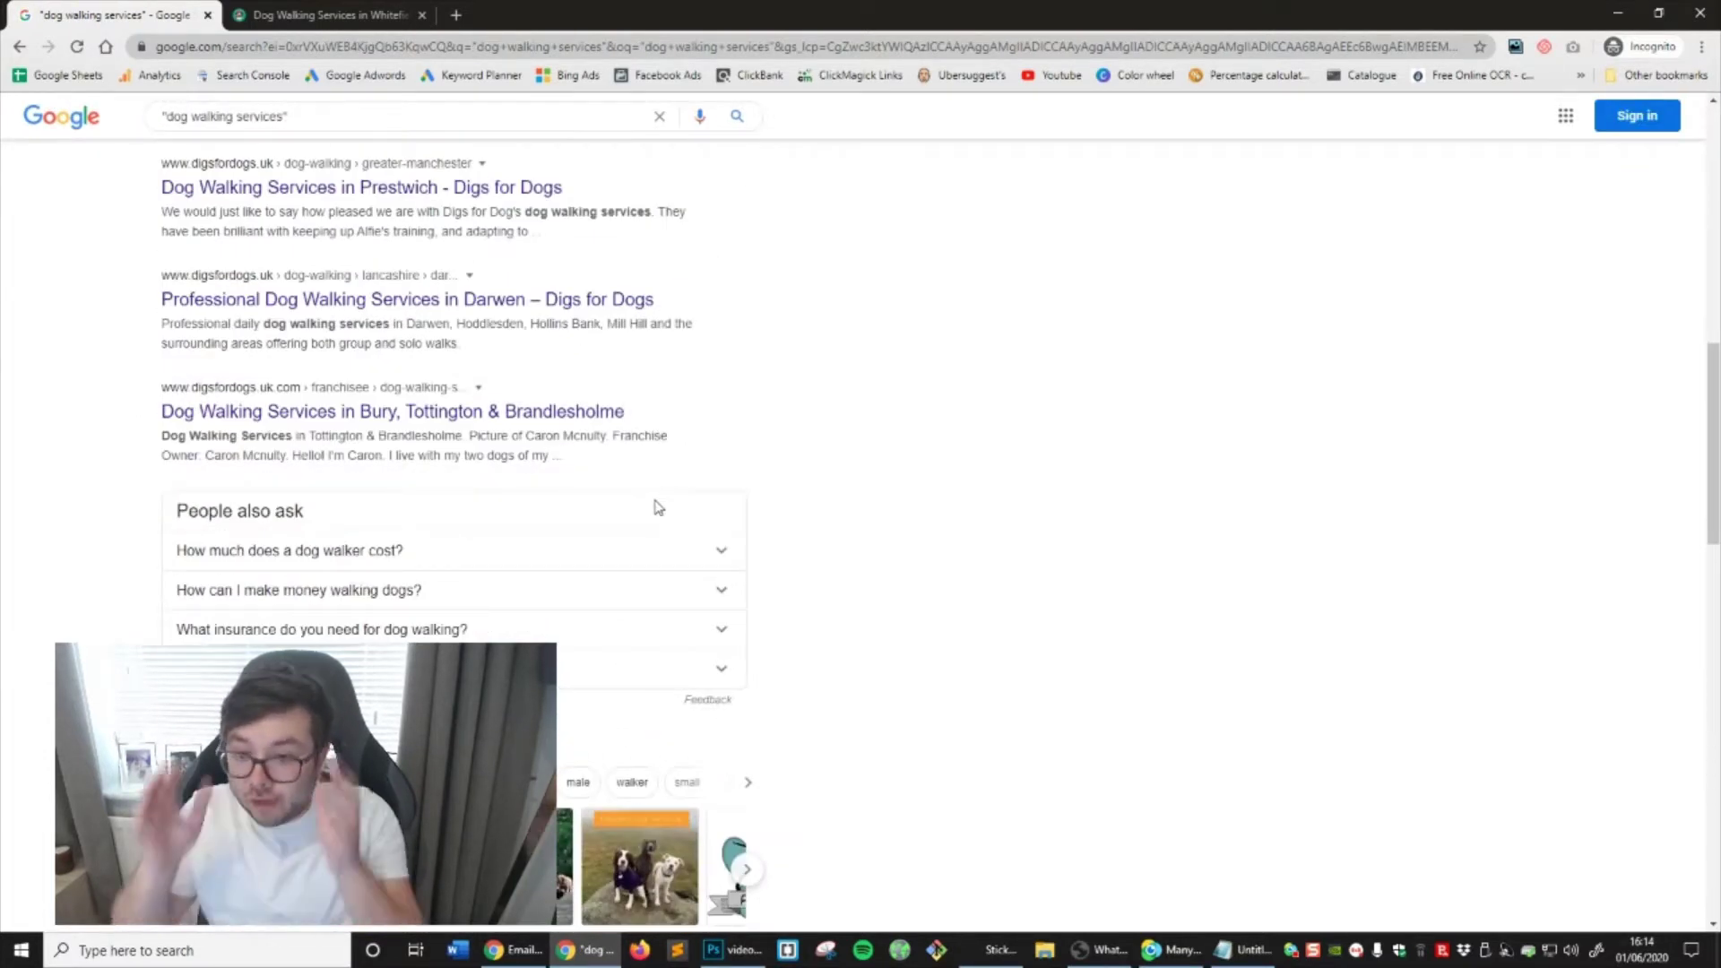
scroll(663, 506, "up", 10)
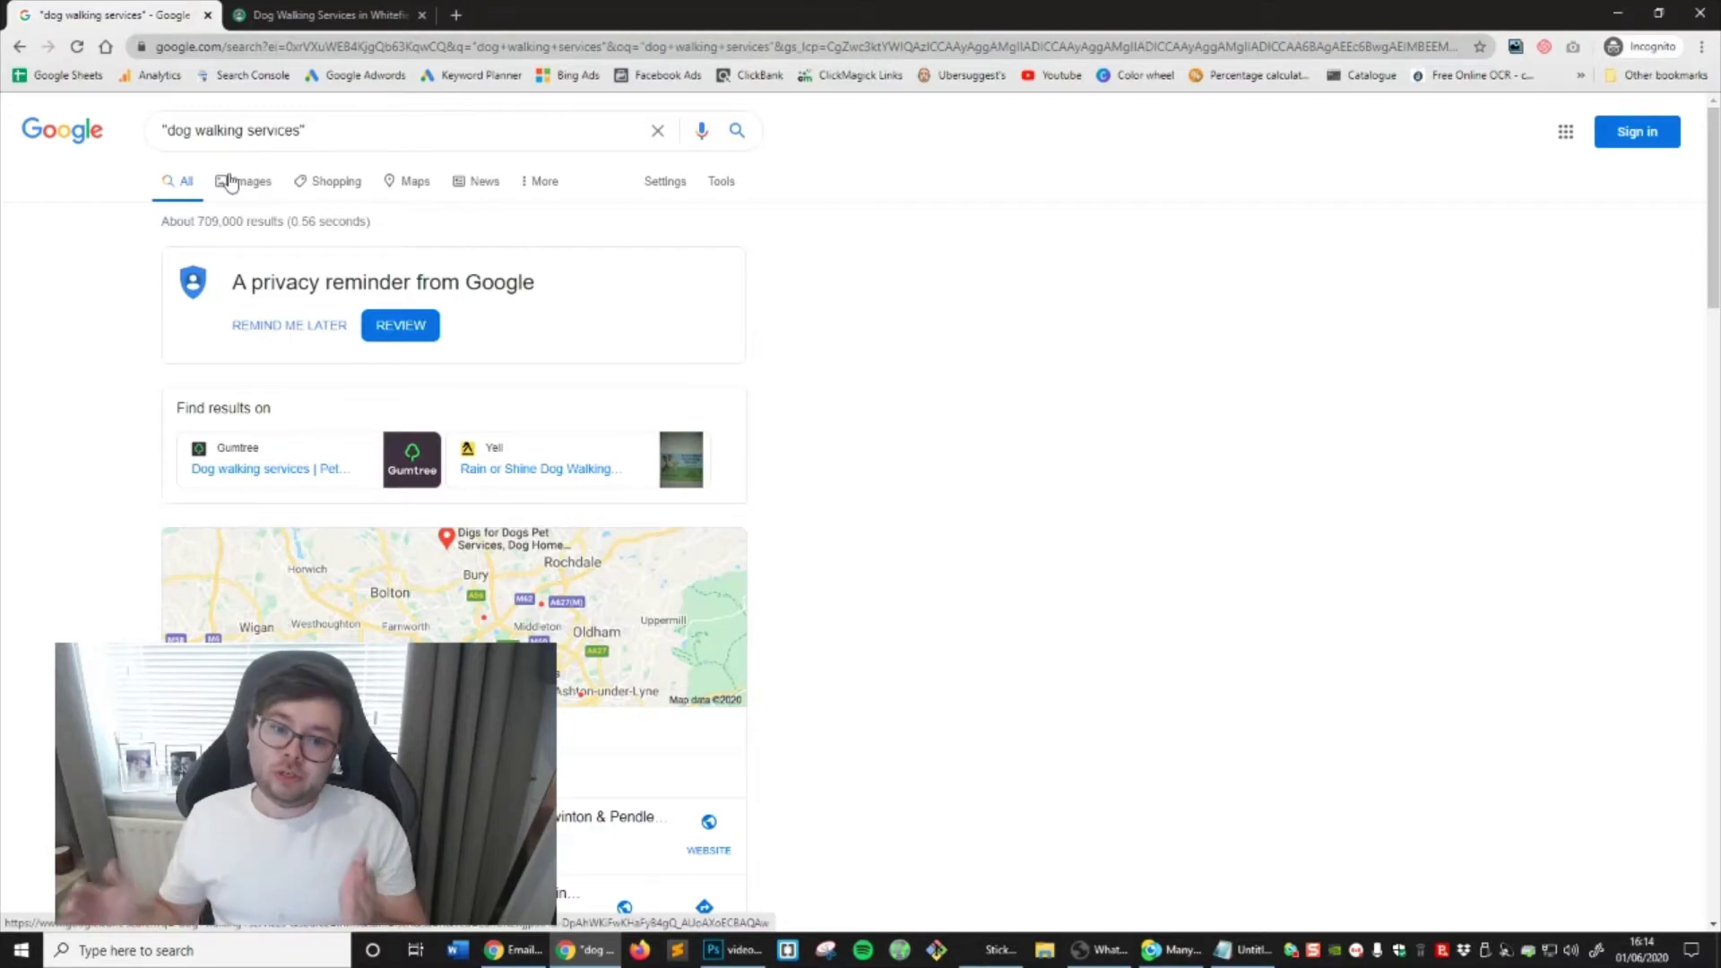
scroll(710, 529, "down", 15)
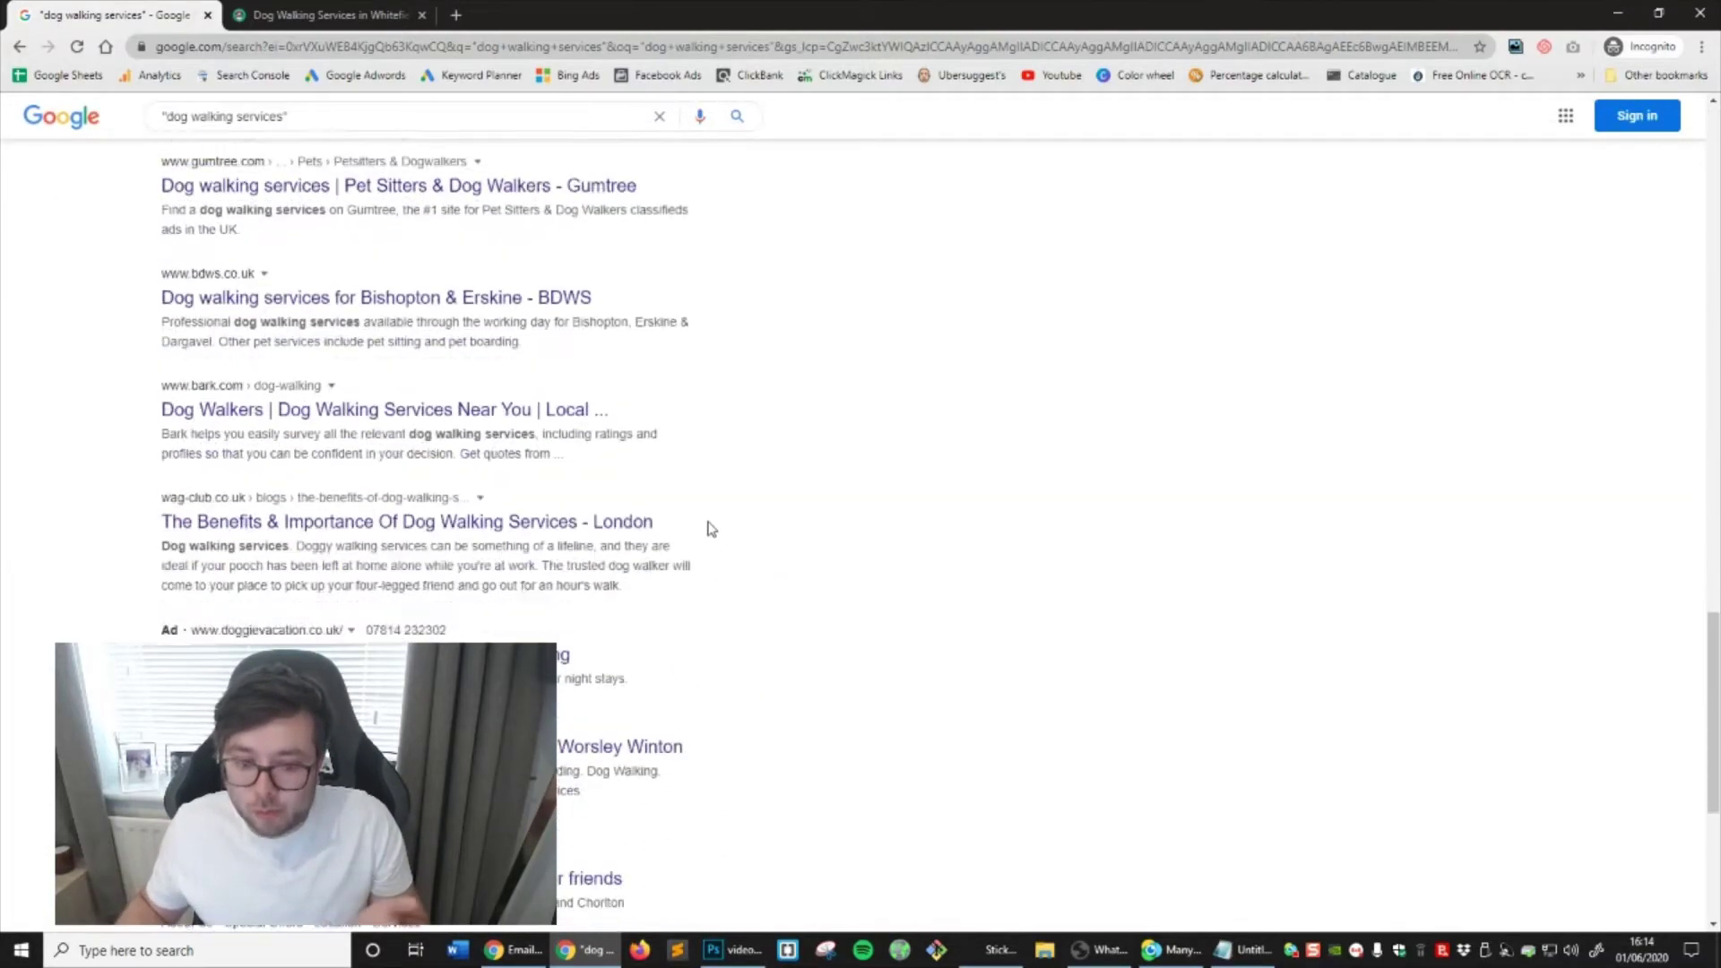
left_click(551, 625)
scroll(550, 625, "down", 15)
left_click(566, 834)
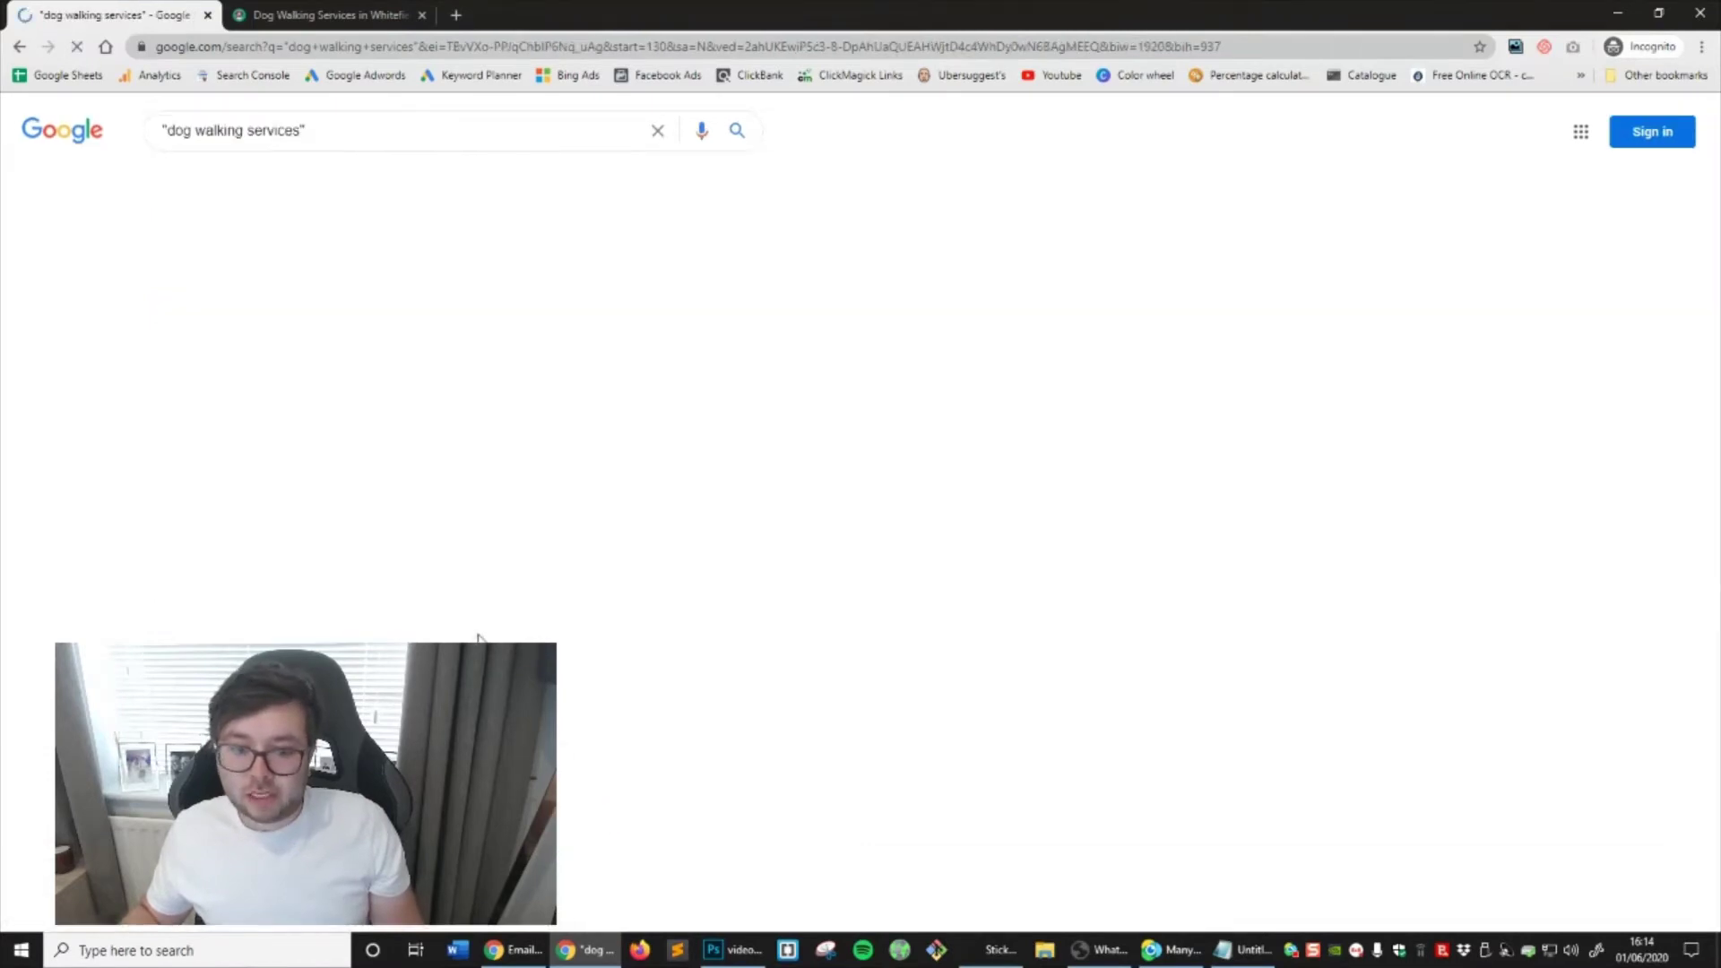
scroll(477, 636, "down", 15)
left_click(559, 823)
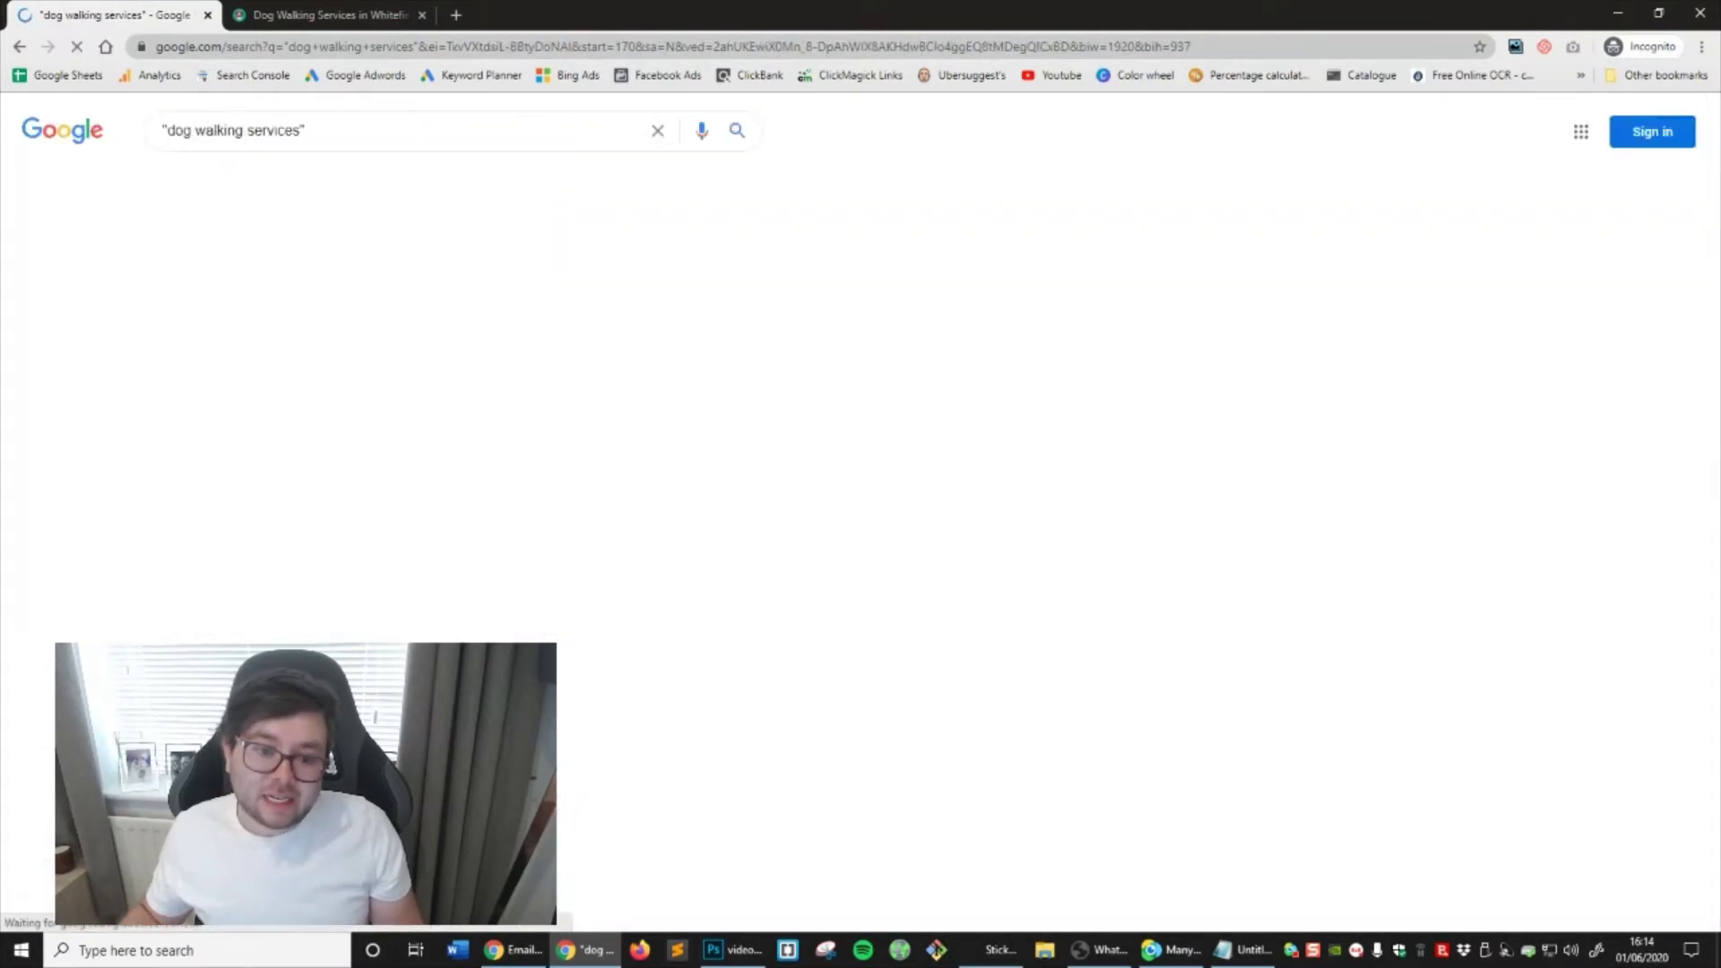
Check the total number of exact-phrase results and the omitted-entries note on the last results page
scroll(559, 823, "down", 15)
scroll(558, 817, "up", 15)
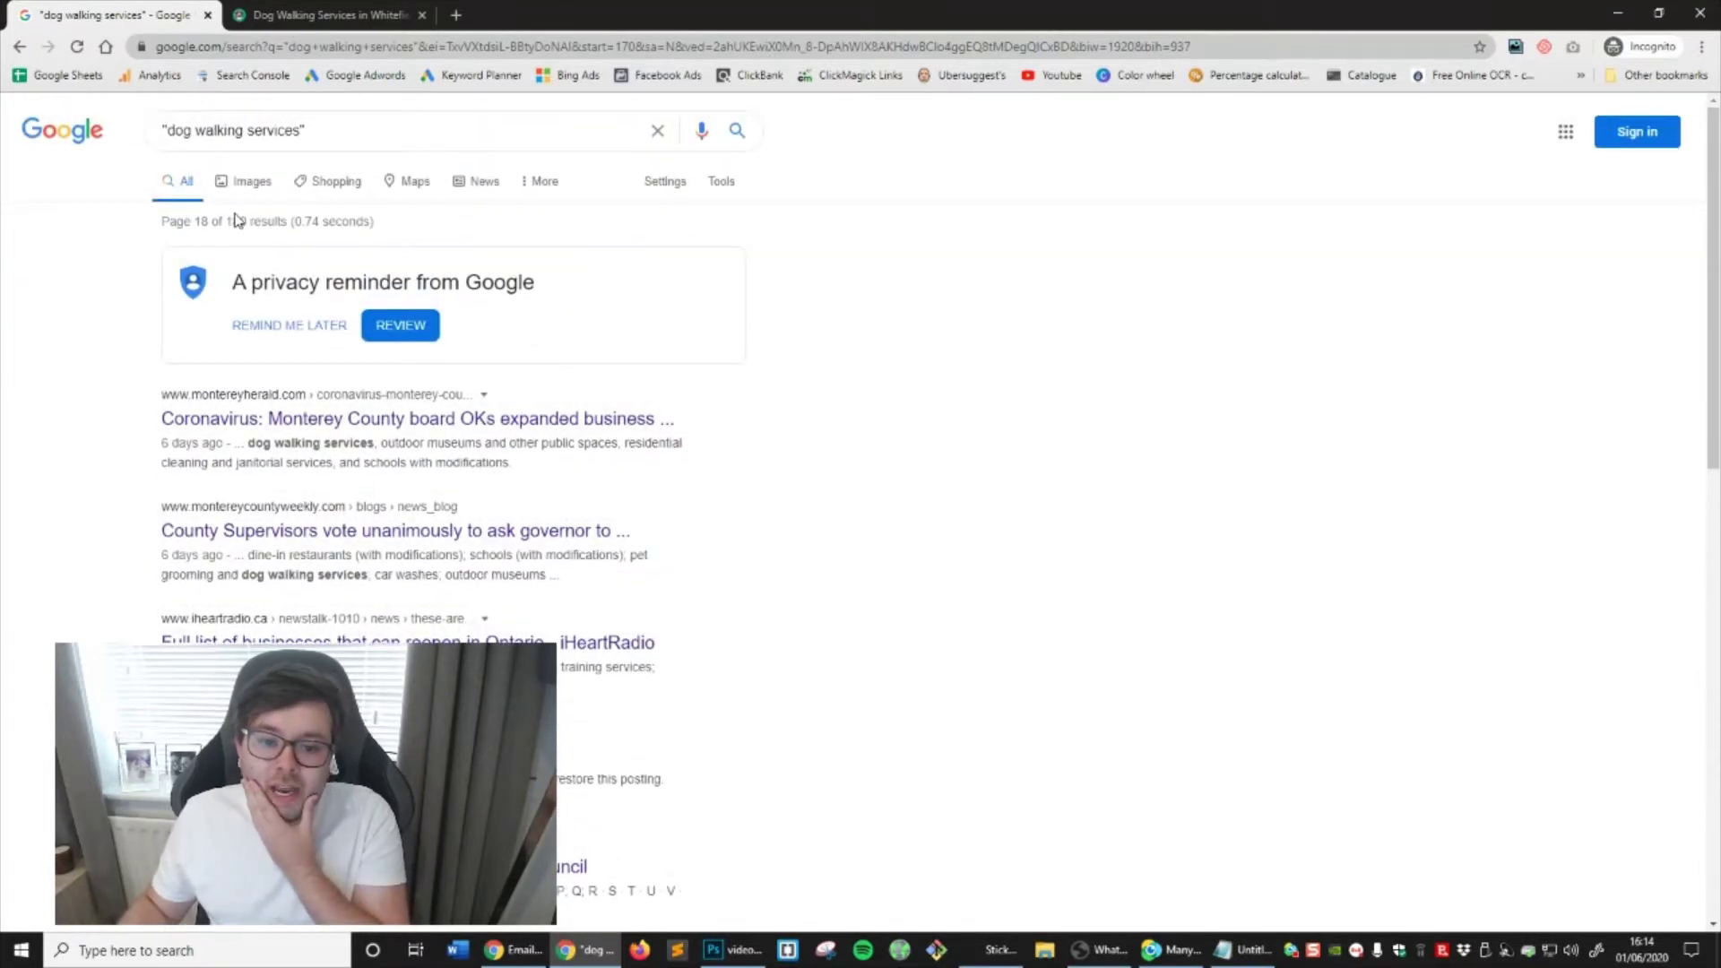
left_click_drag(227, 220, 239, 221)
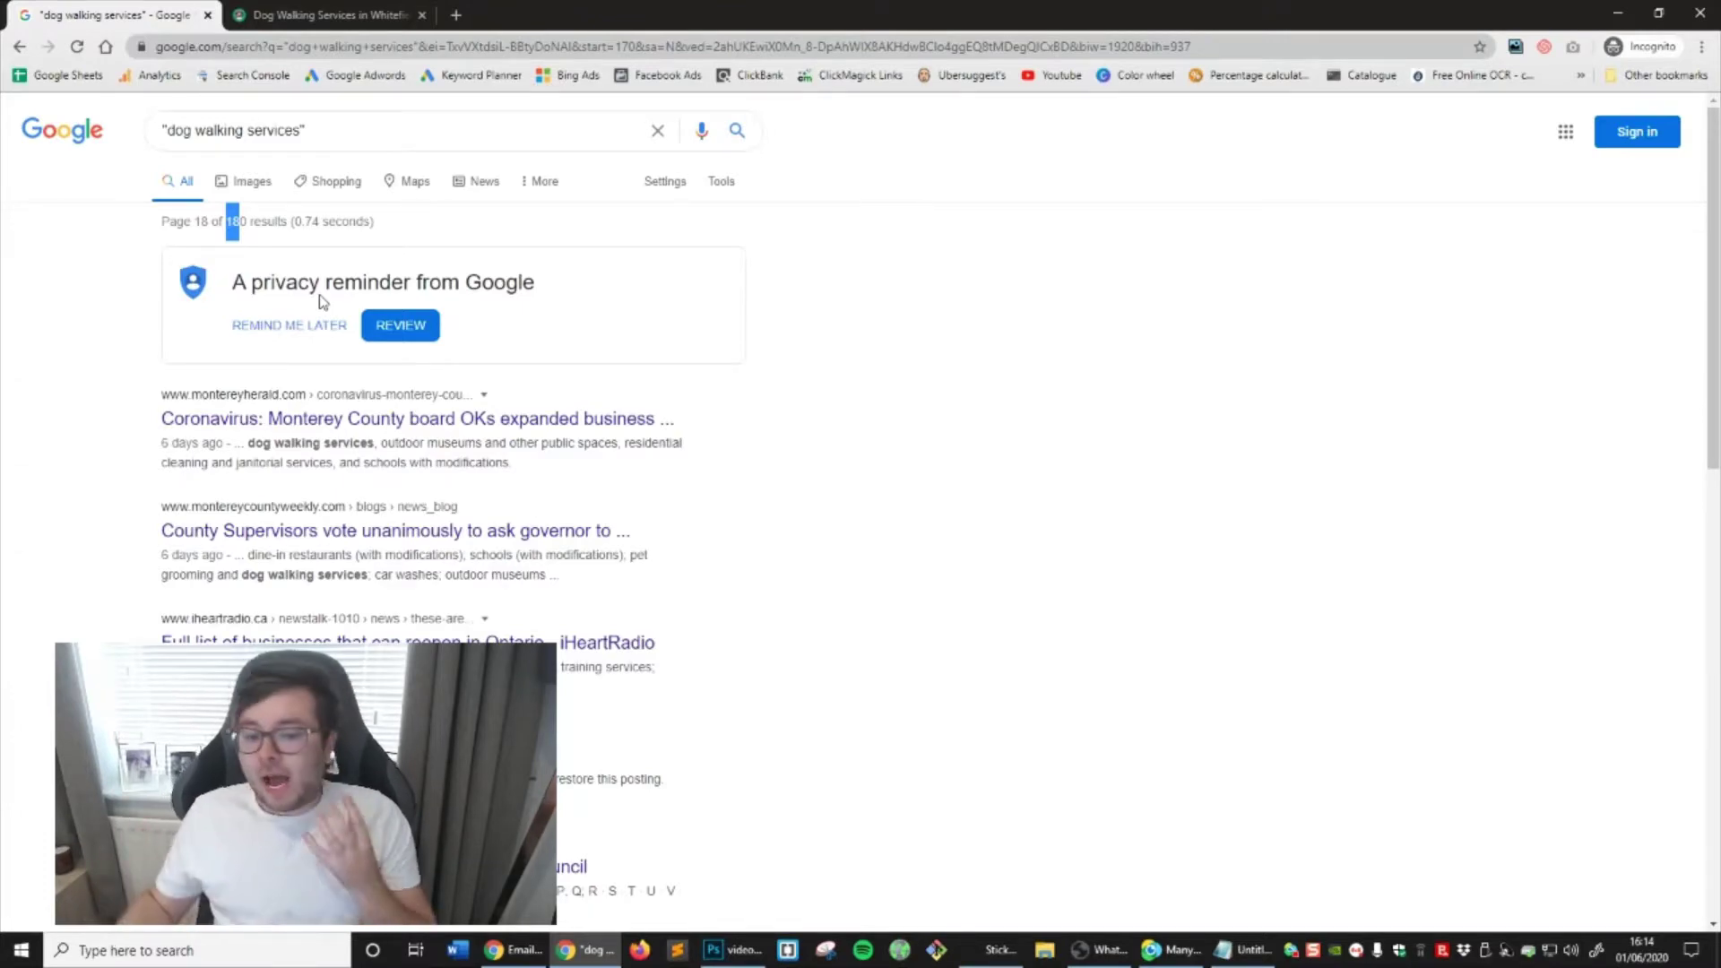
scroll(340, 322, "down", 10)
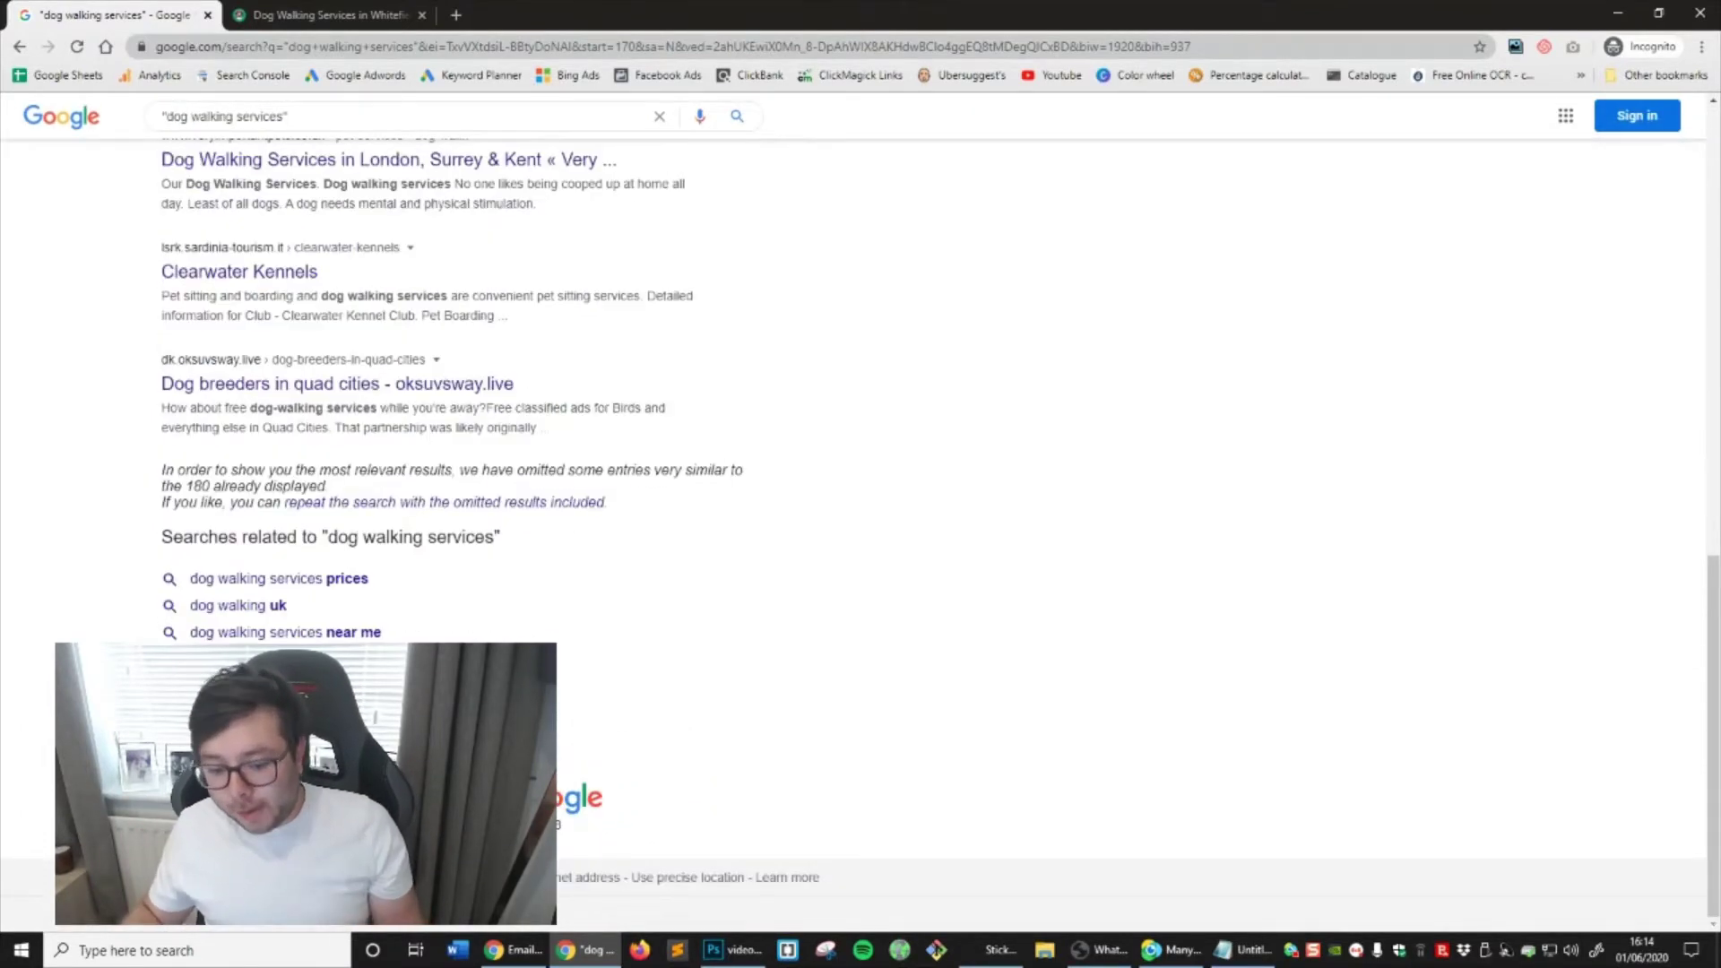
scroll(448, 502, "up", 10)
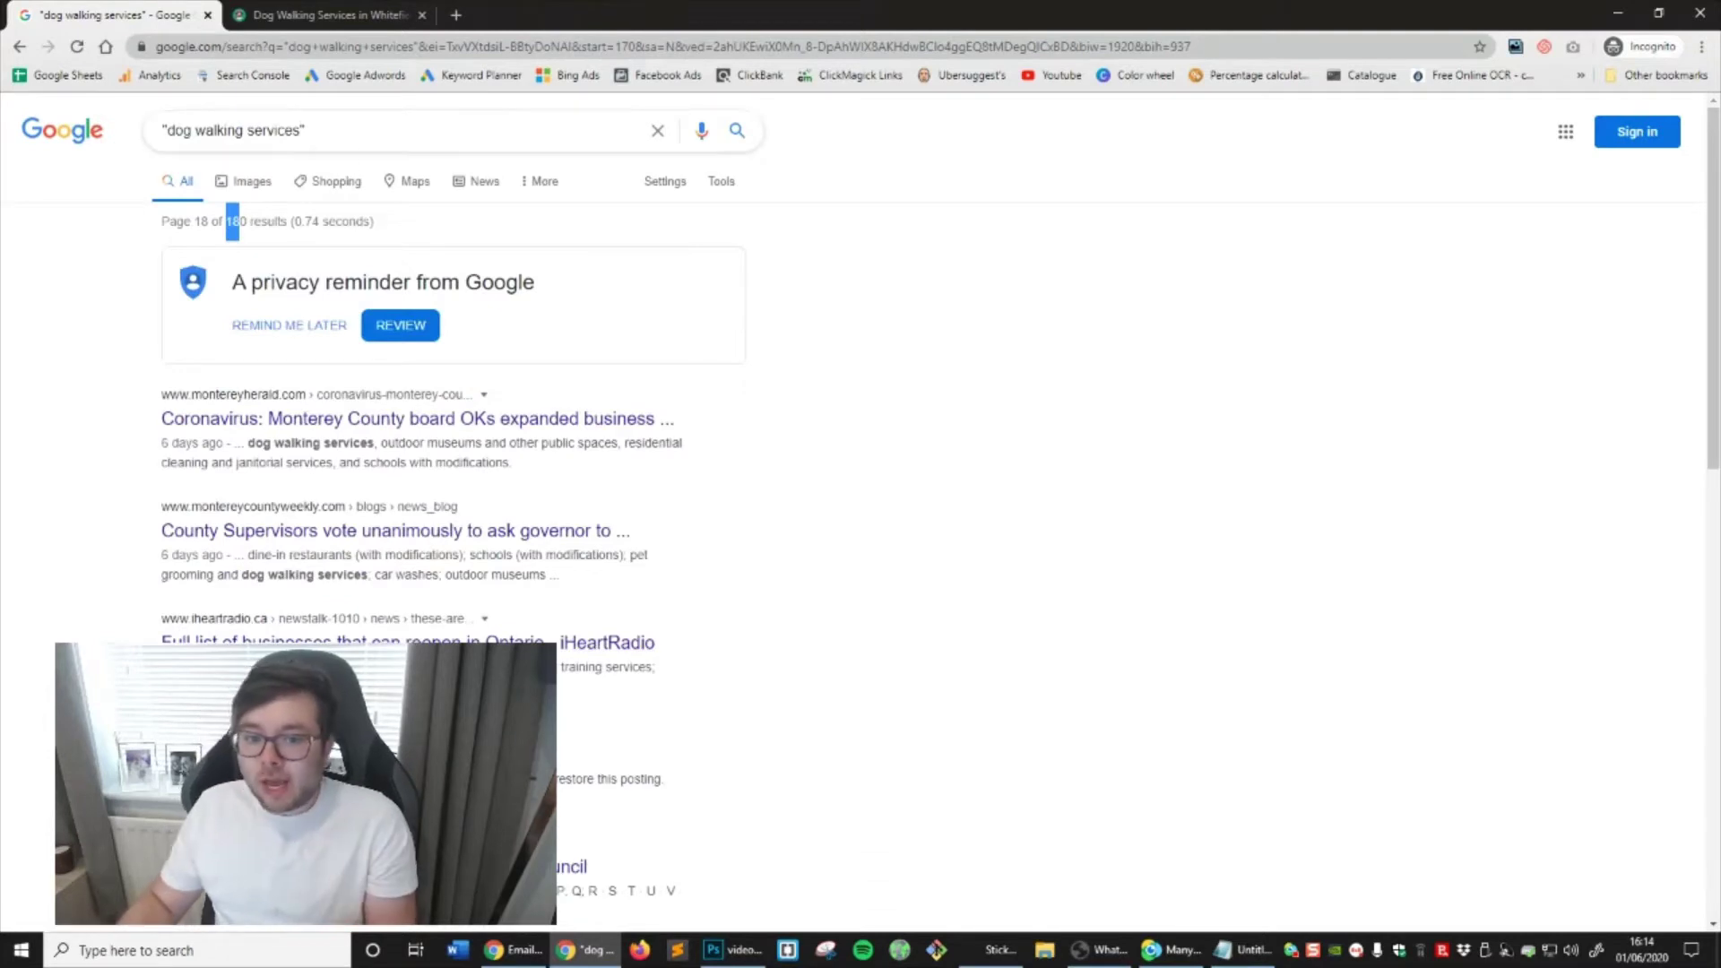
Search for the exact phrase "dog walking services manchester" in quotation marks
left_click(290, 130)
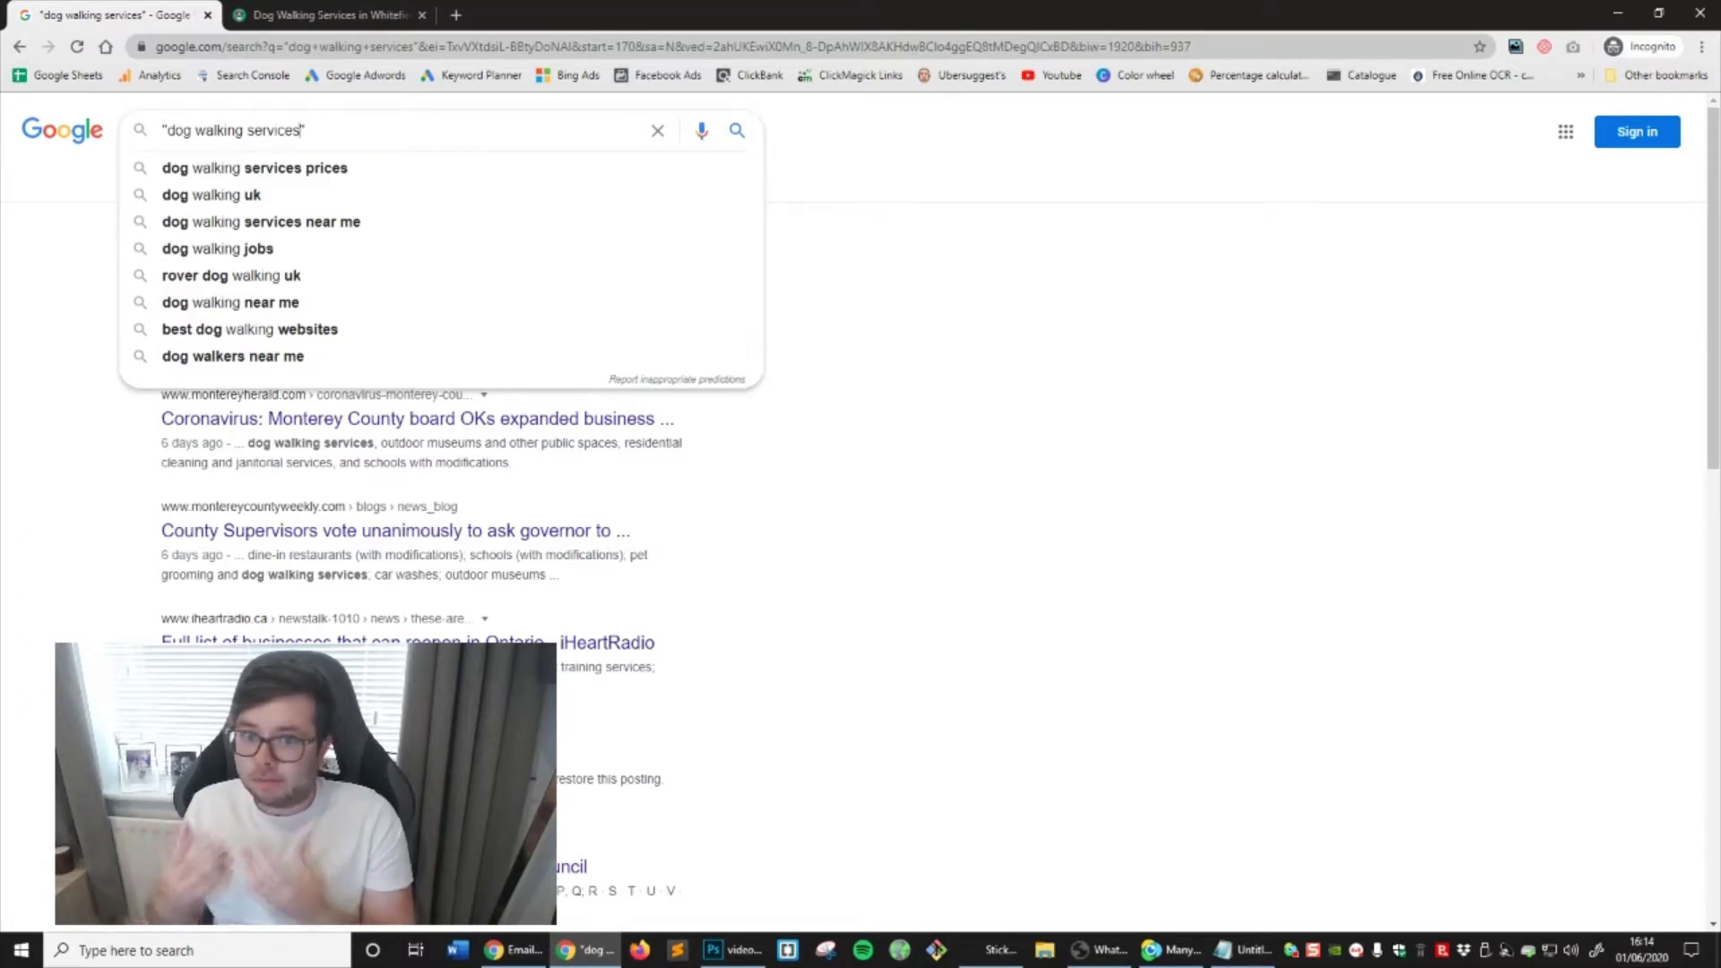
type("manchester")
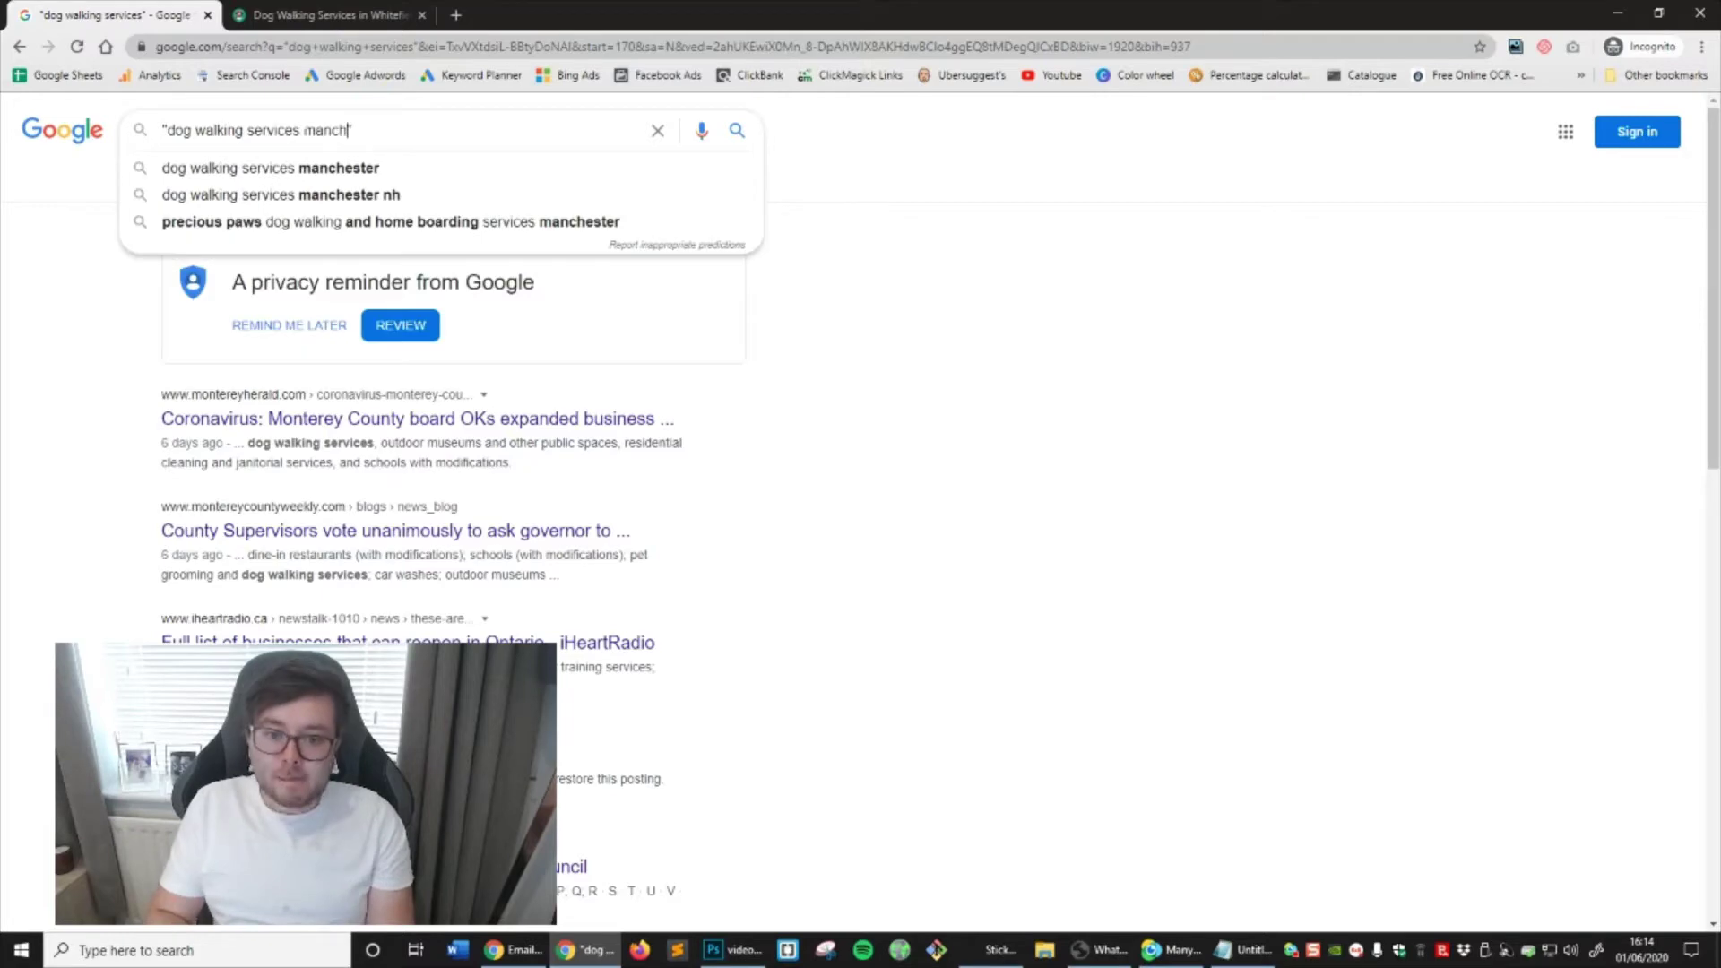
key("Return")
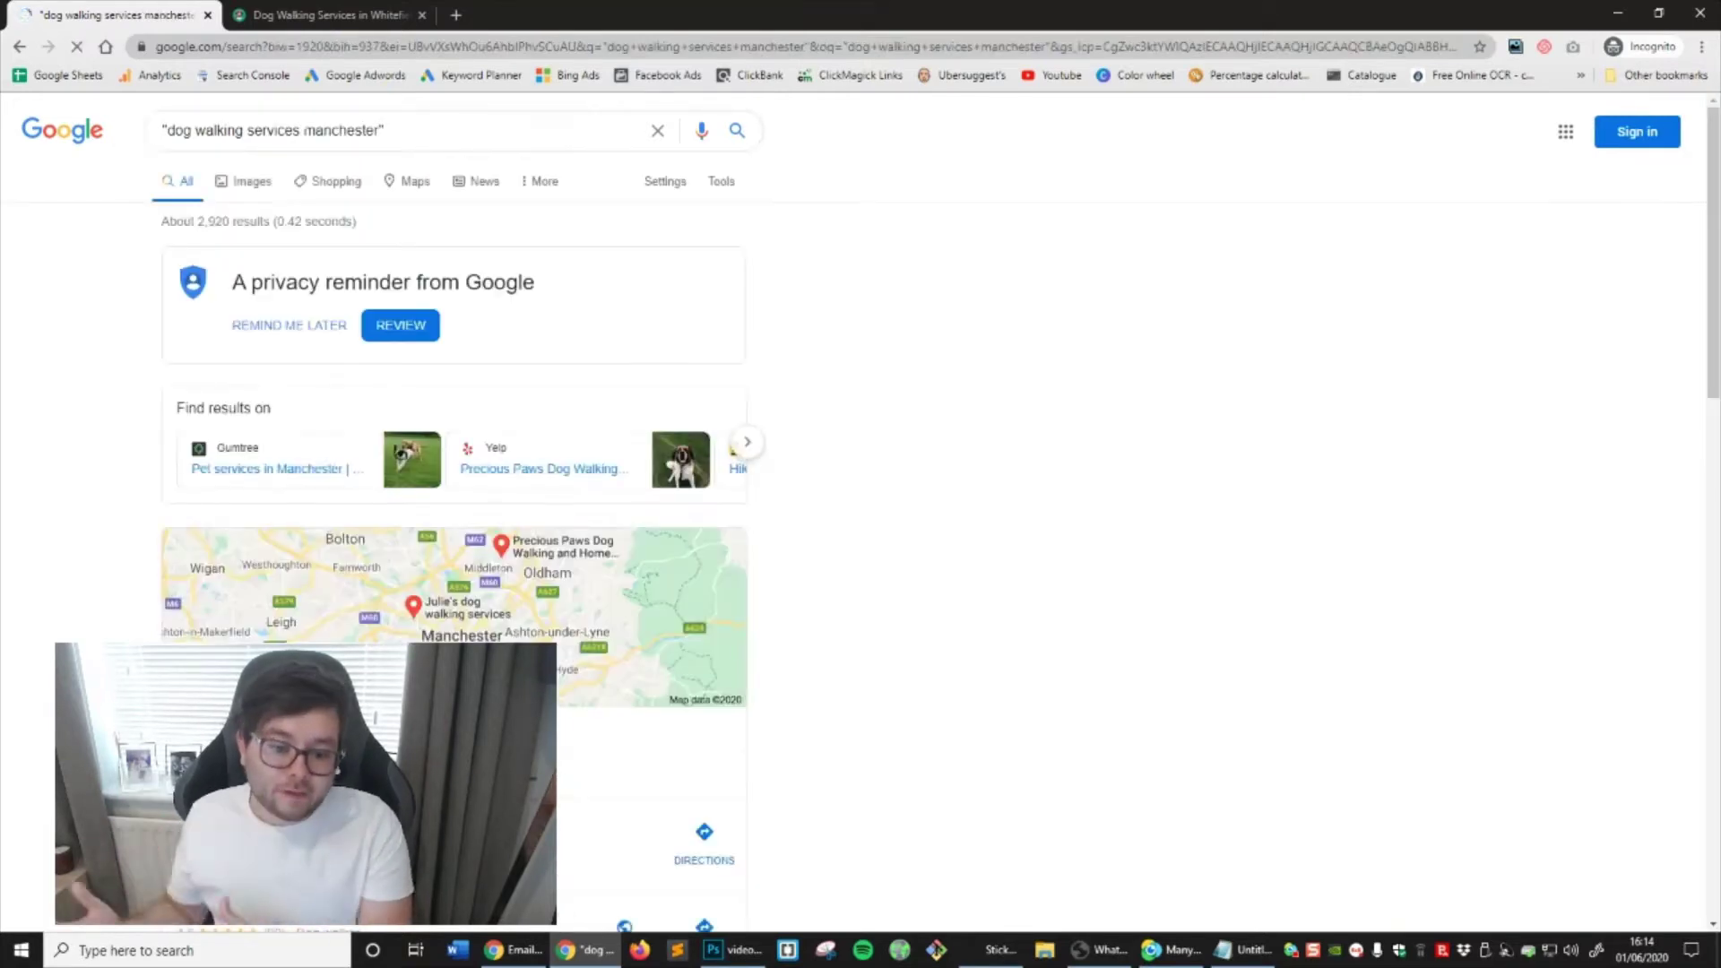
Skip to the last pages of the exact-phrase Manchester results, check the real result total, and return to the first page
scroll(752, 530, "down", 4)
scroll(751, 530, "down", 10)
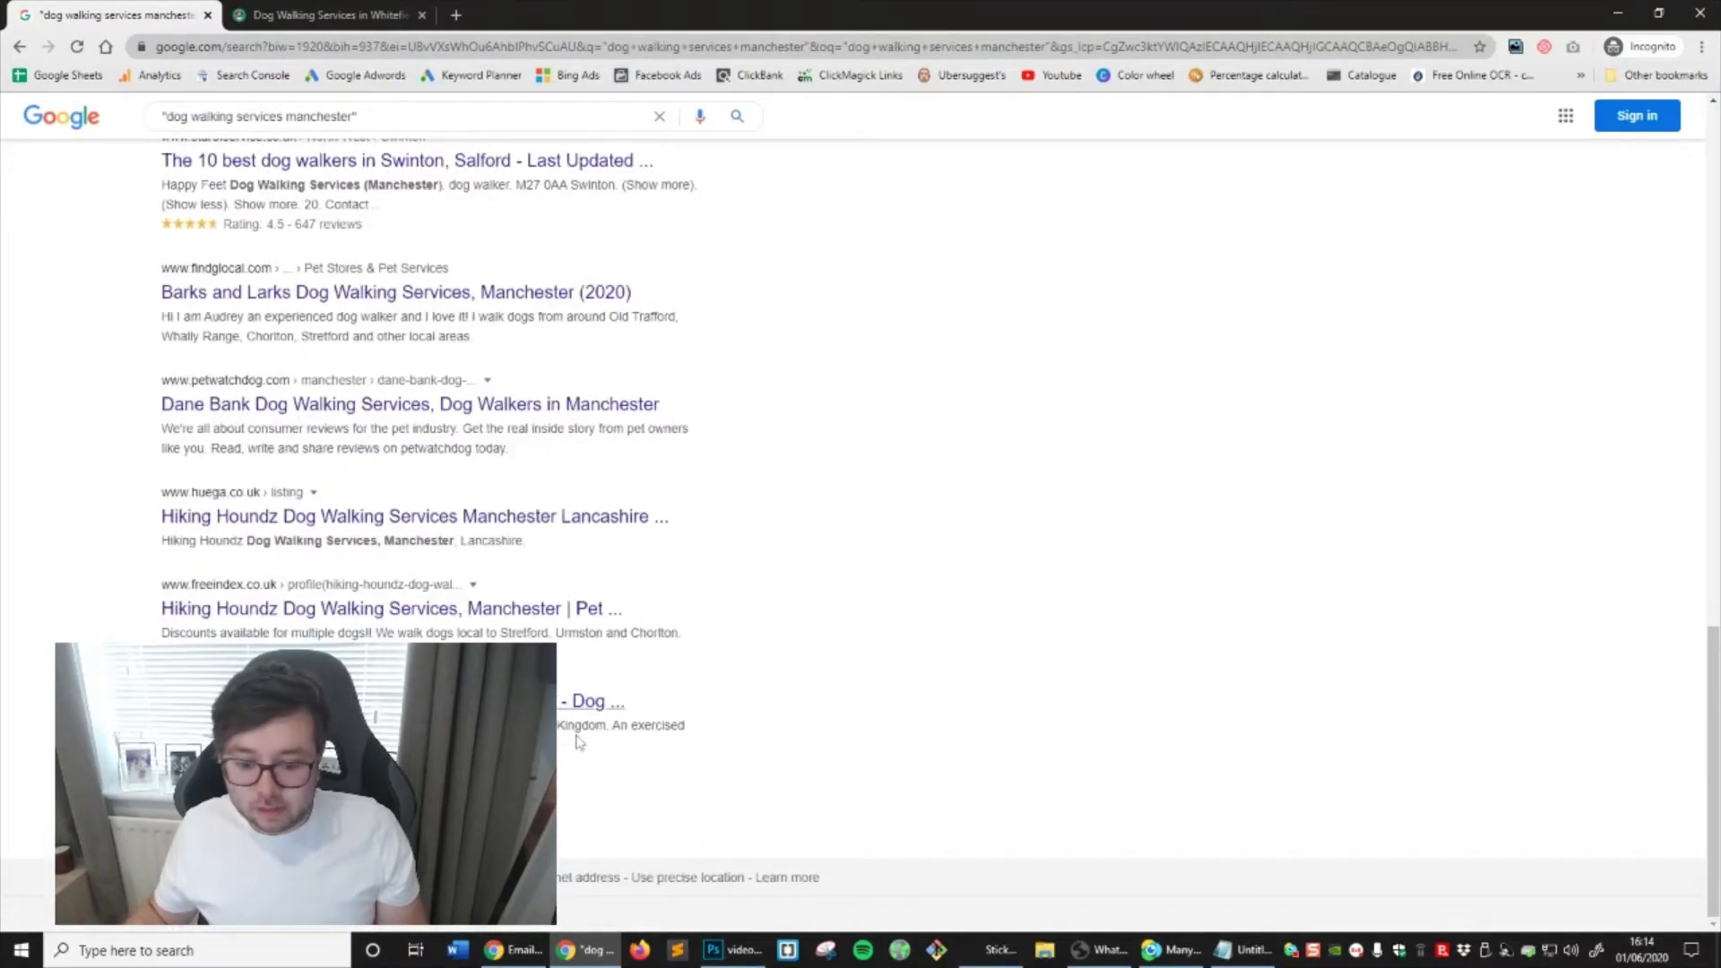
left_click(615, 717)
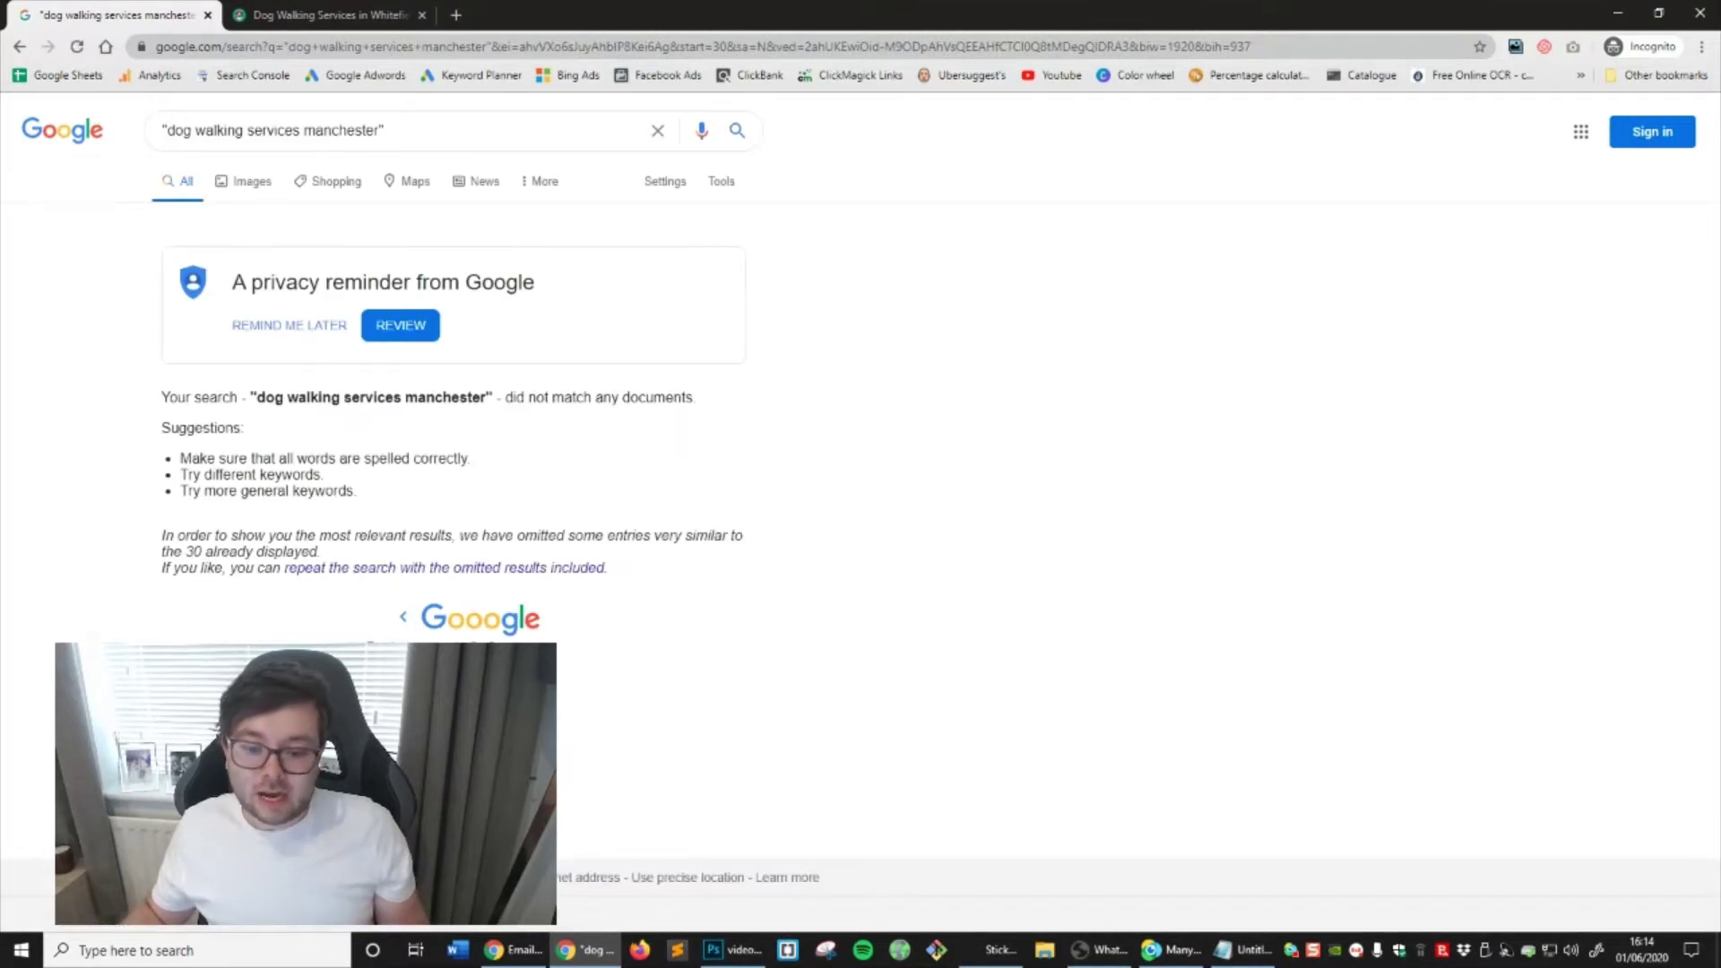
left_click(487, 639)
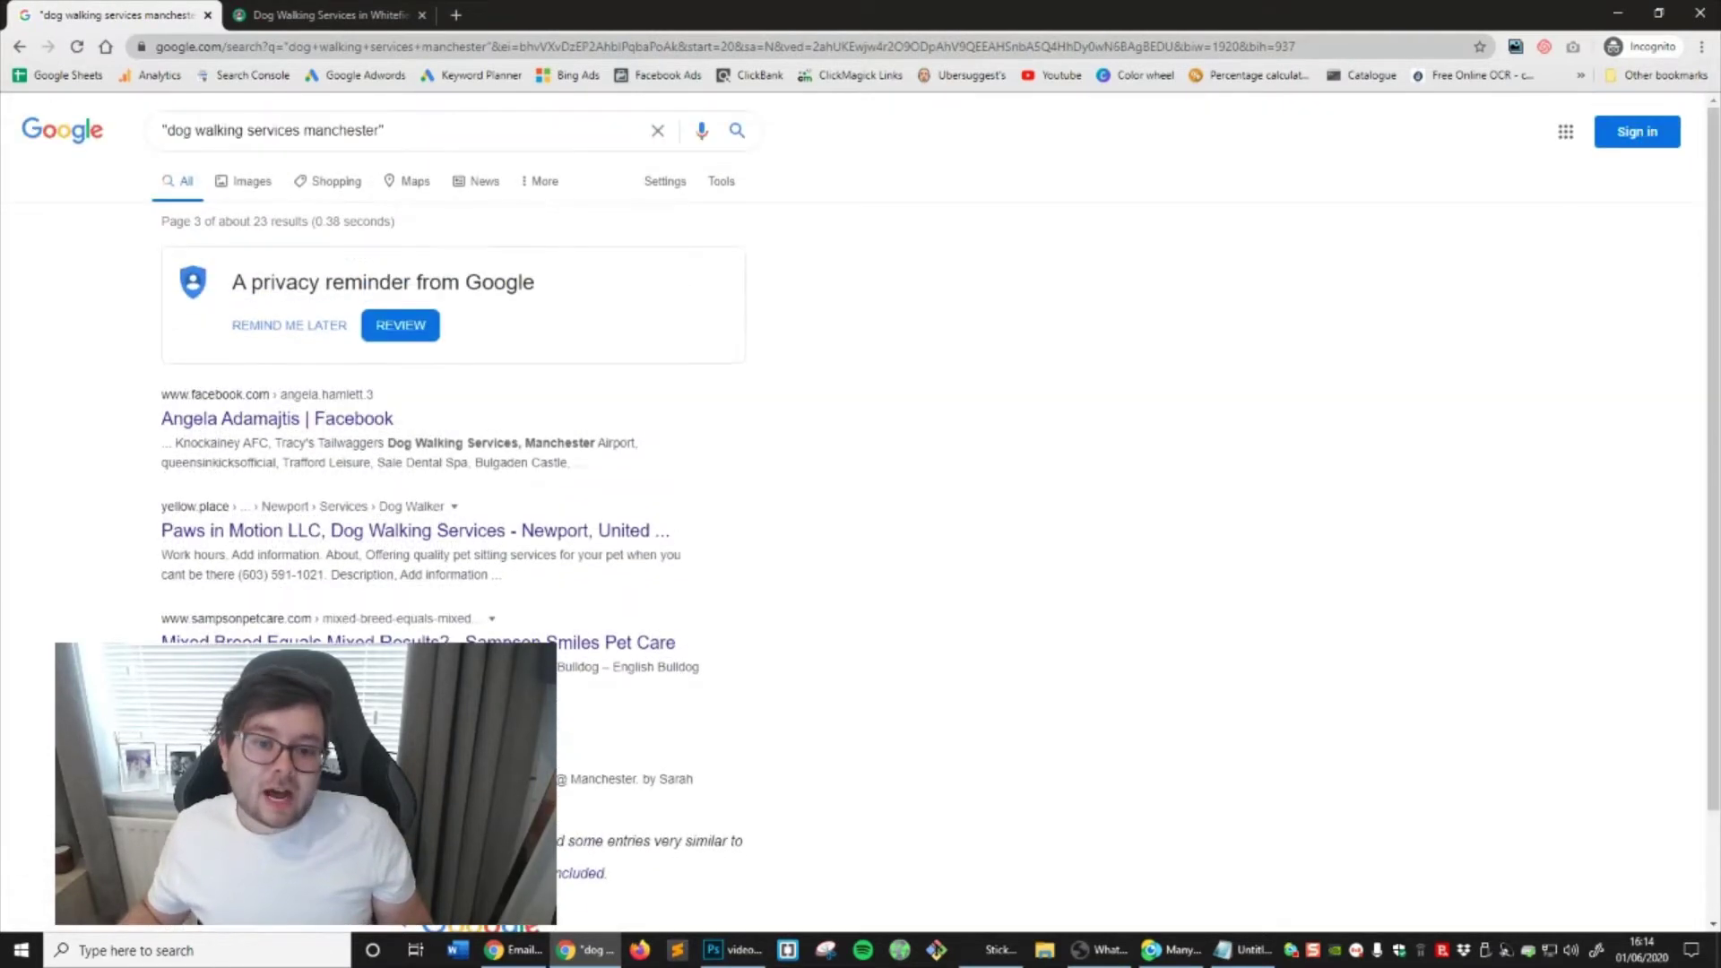
scroll(861, 448, "down", 2)
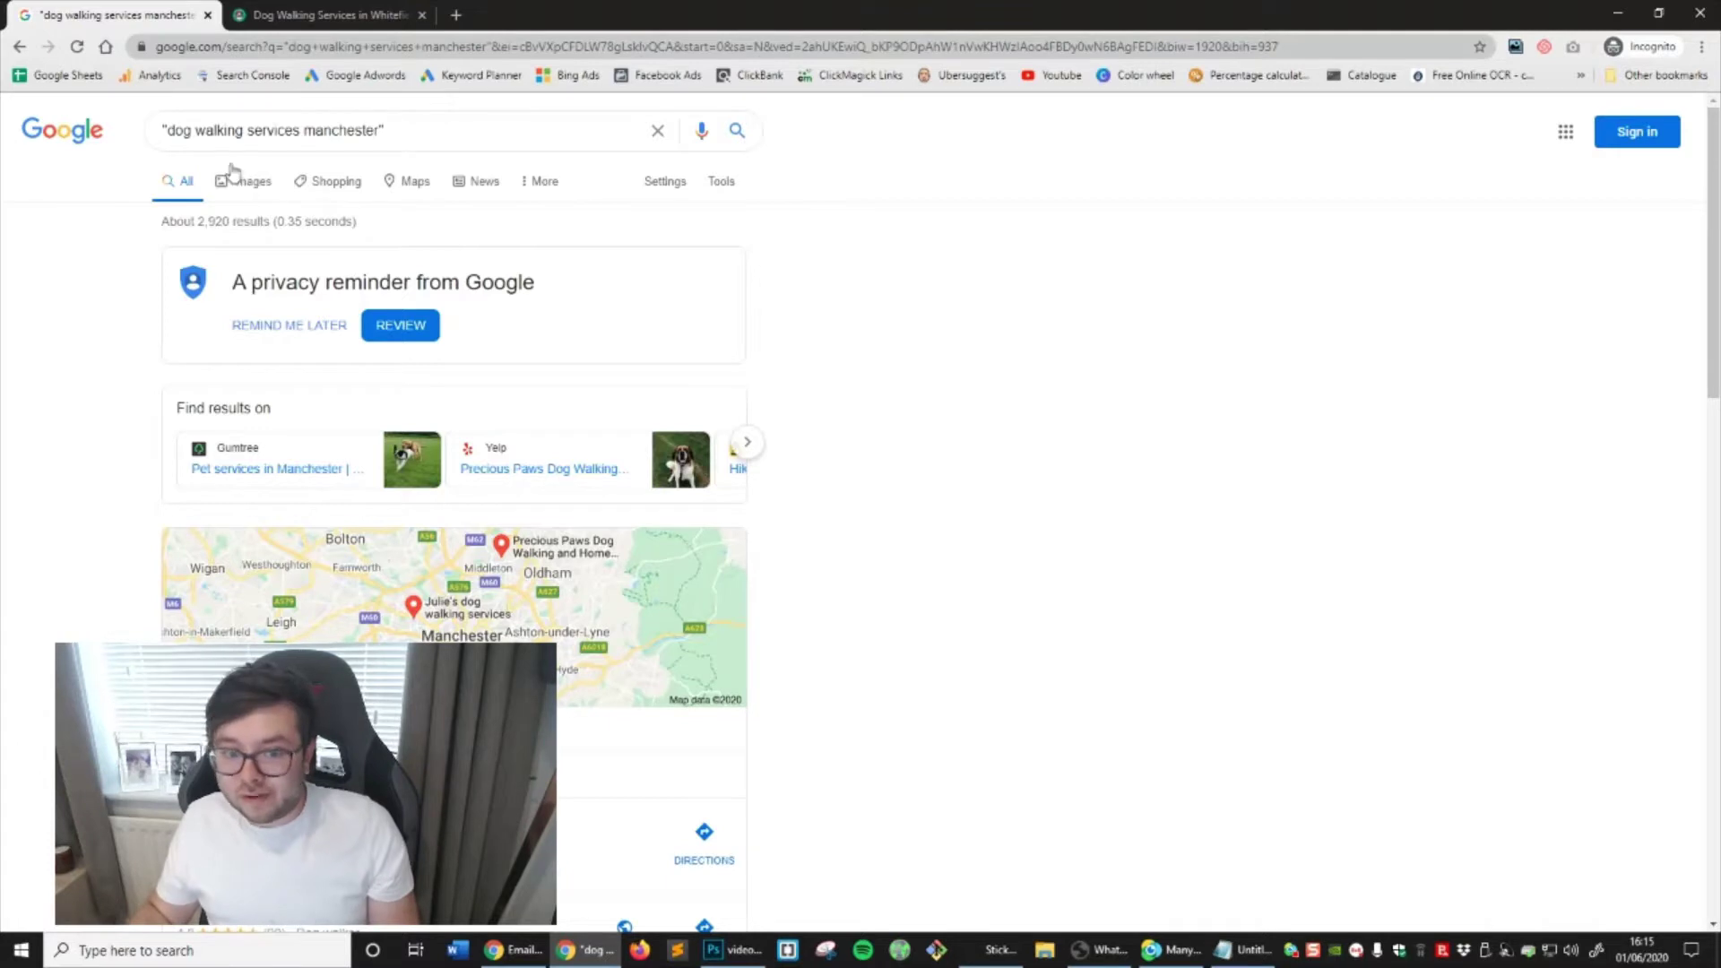
Remove the quotation marks from the query and search for dog walking services manchester as a broad phrase
left_click_drag(167, 131, 385, 130)
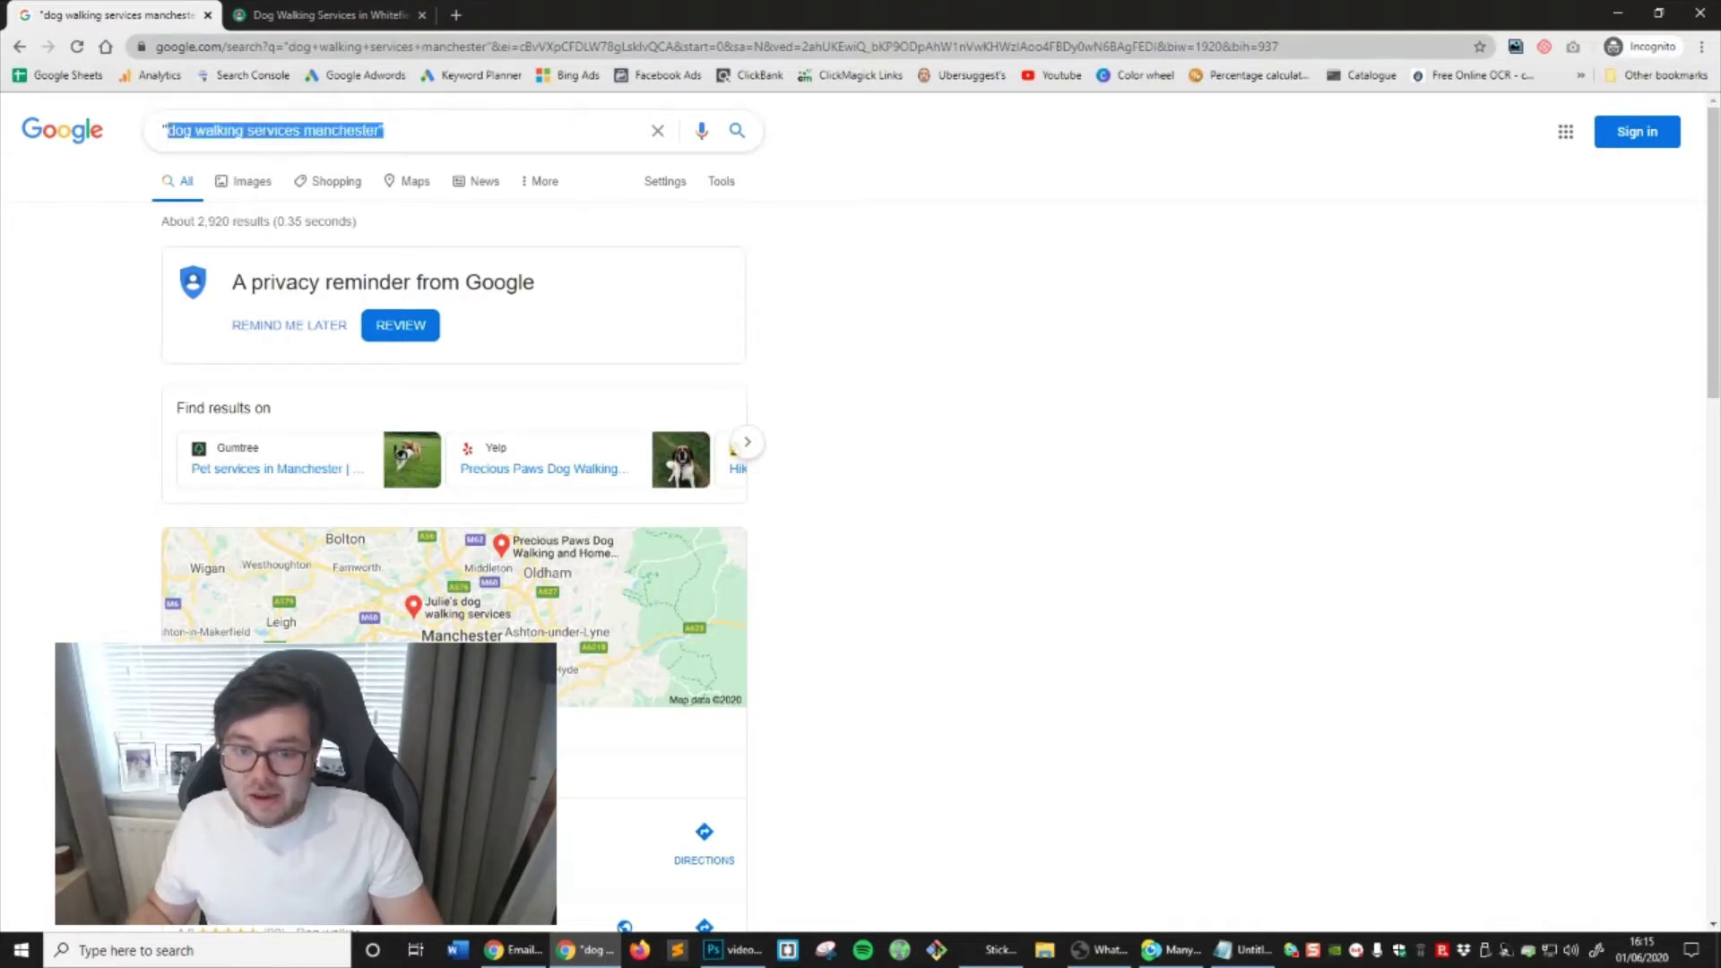
left_click(418, 130)
key("BackSpace")
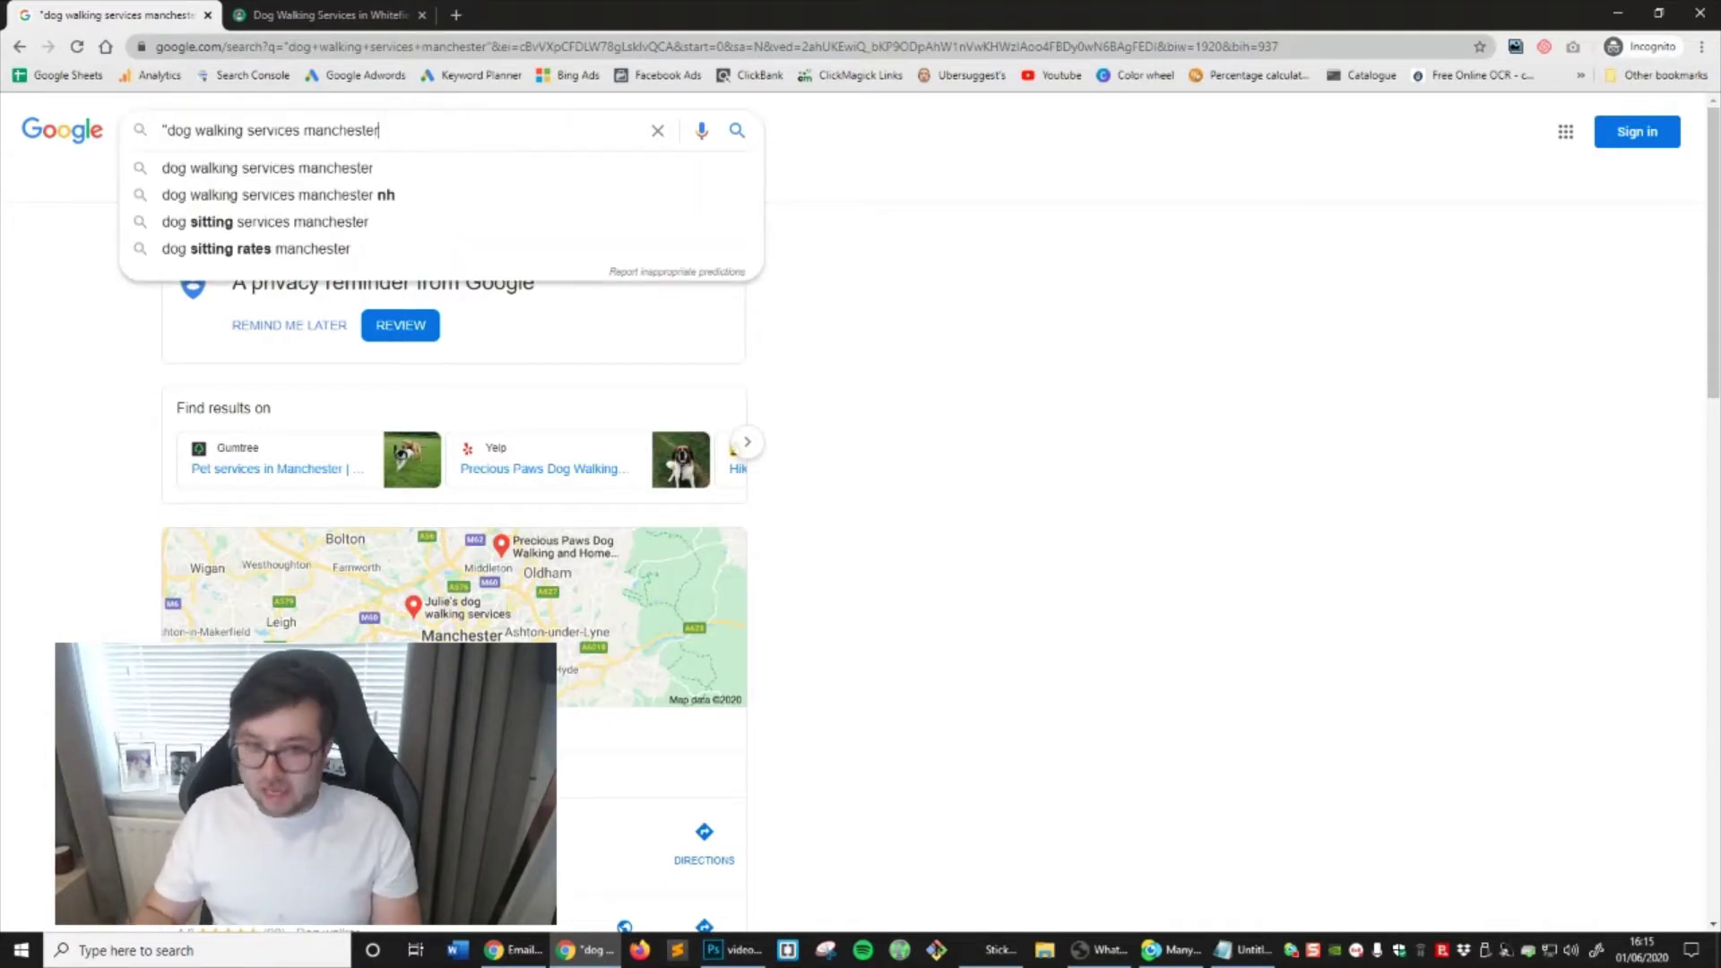
left_click(164, 131)
key("BackSpace")
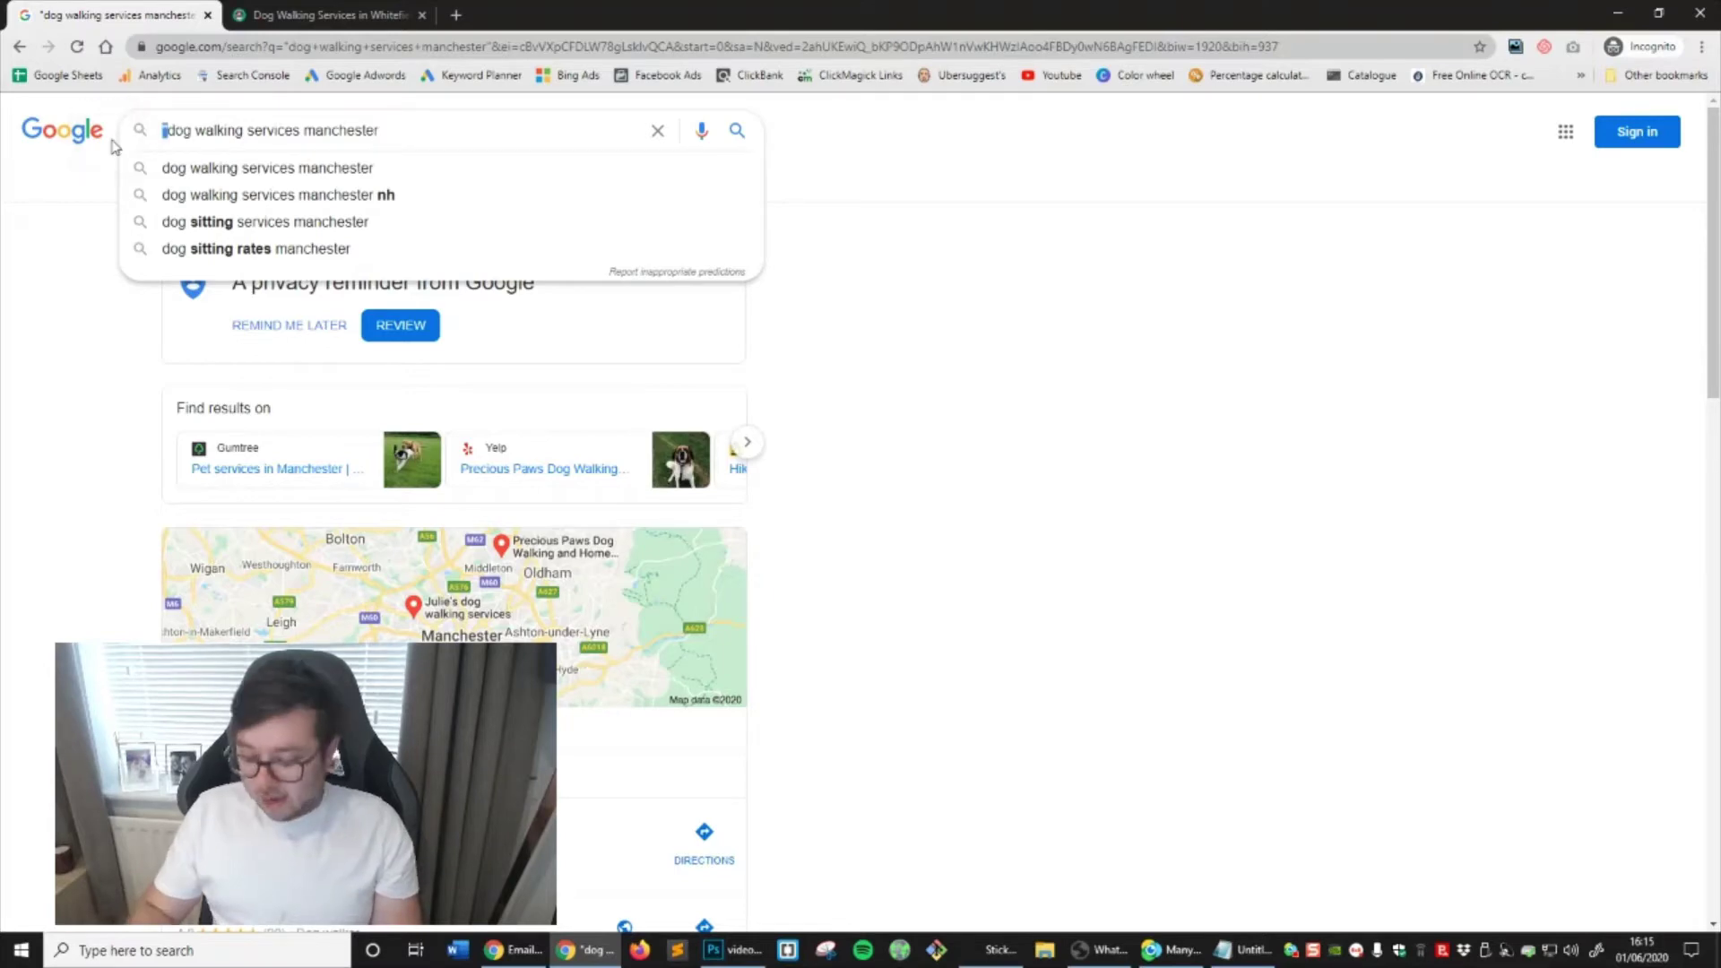
key("Return")
Look through the unquoted Manchester results and skip ahead to page 10 to judge how relevant the listings are
scroll(1114, 403, "down", 20)
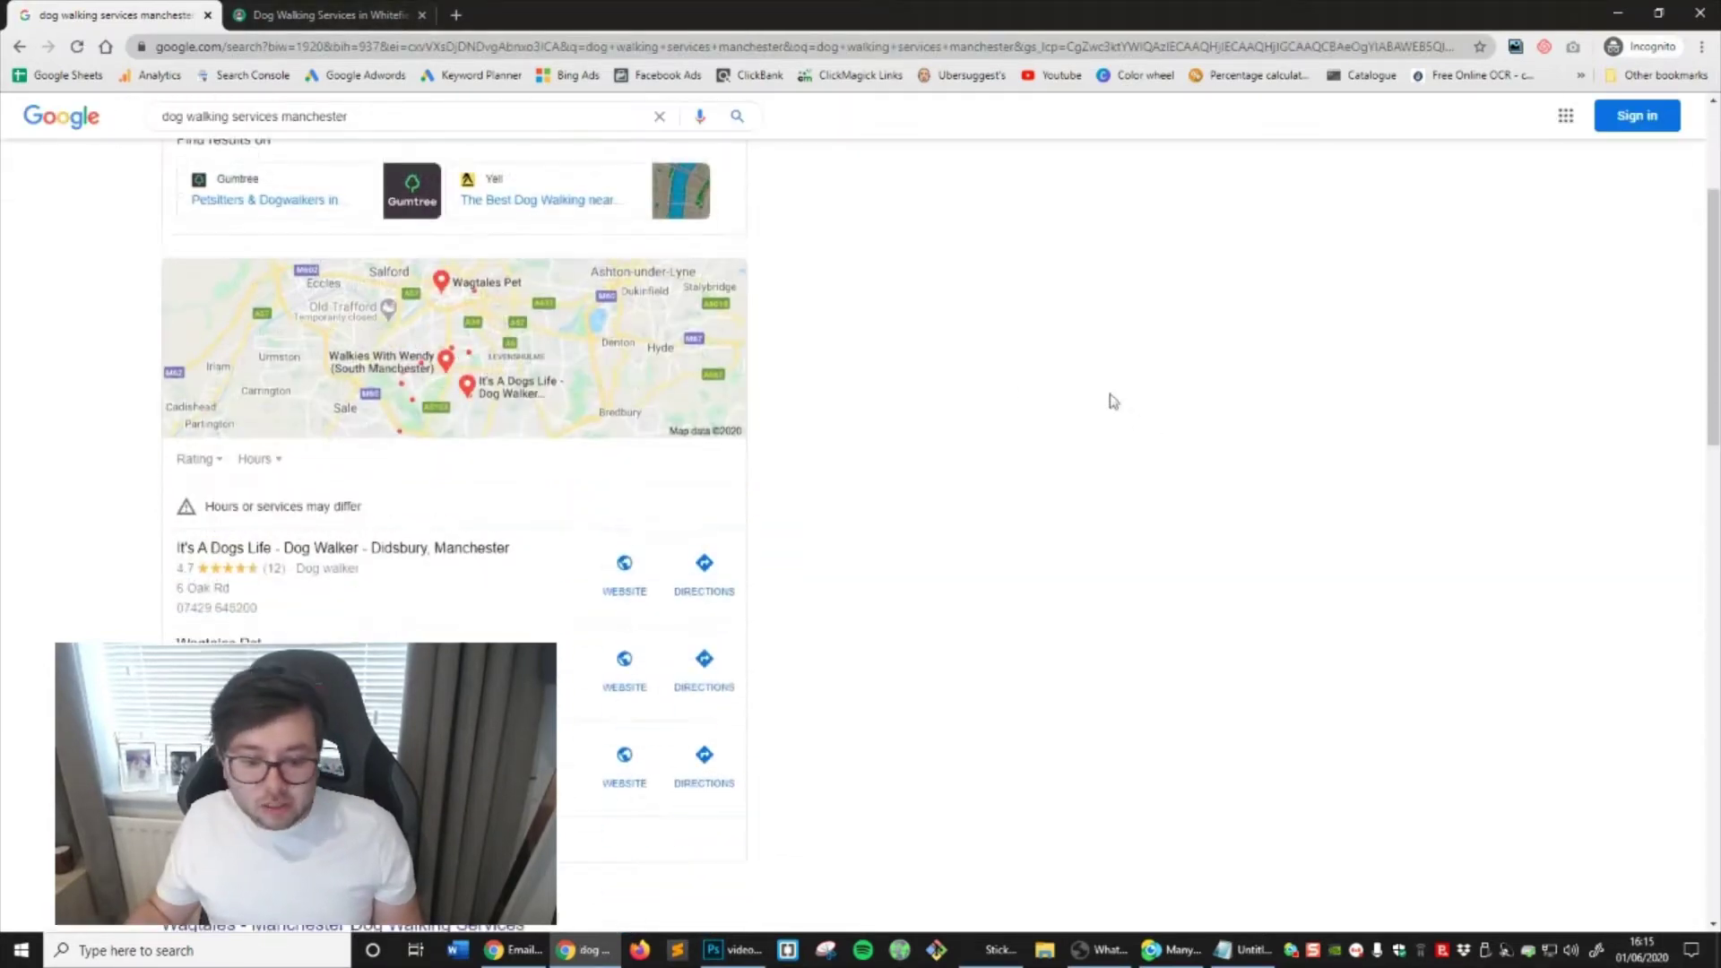
scroll(1075, 509, "up", 3)
scroll(807, 672, "down", 3)
left_click(578, 810)
scroll(499, 529, "down", 10)
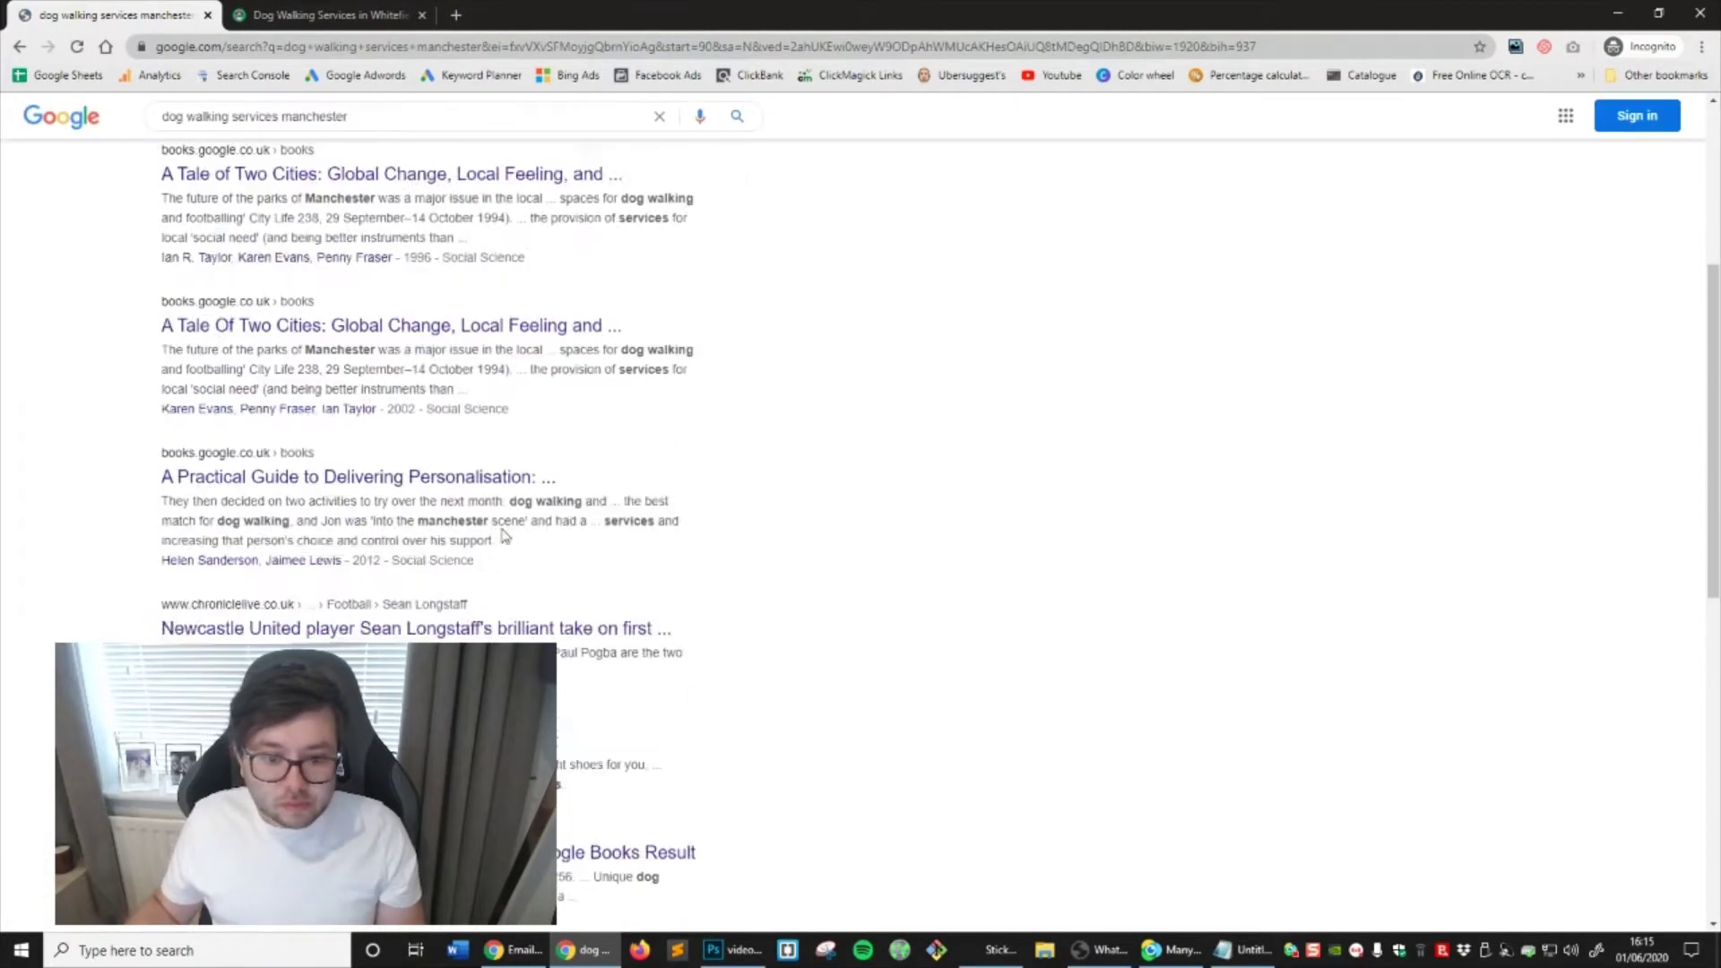
Switch to the open Notepad document and note the keyword "dog walking services manchester"
left_click(1248, 947)
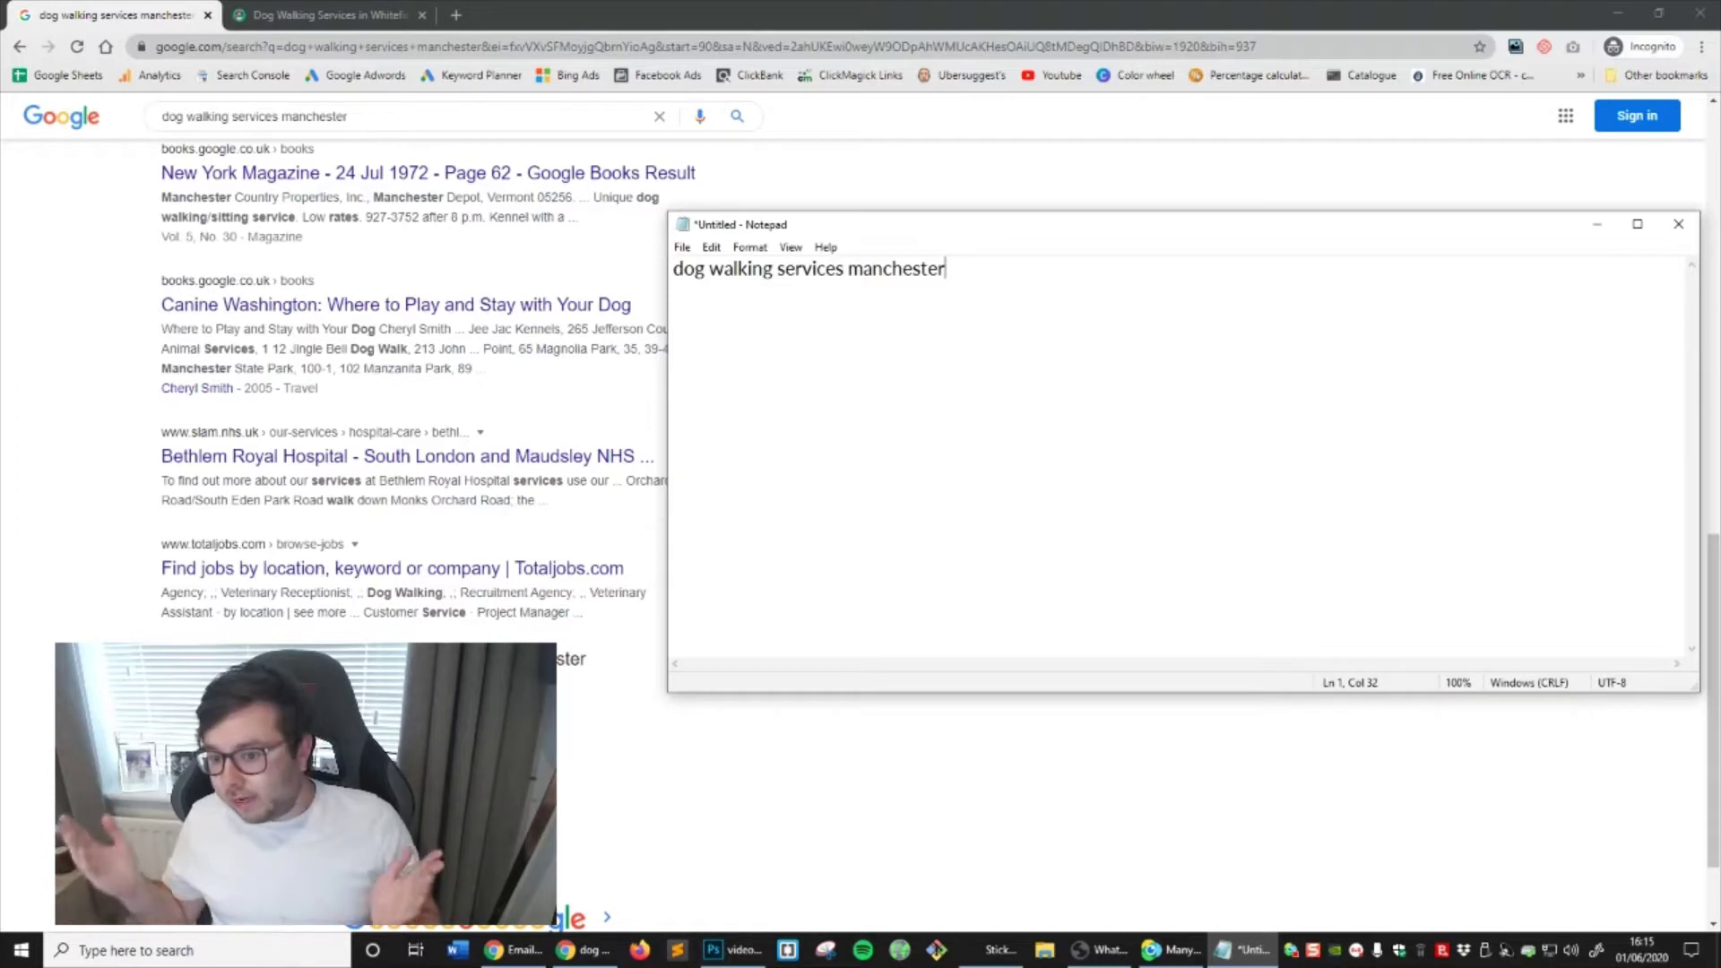
Go back to the Digs for Dogs website and open its Dog Home Boarding service page
left_click(376, 15)
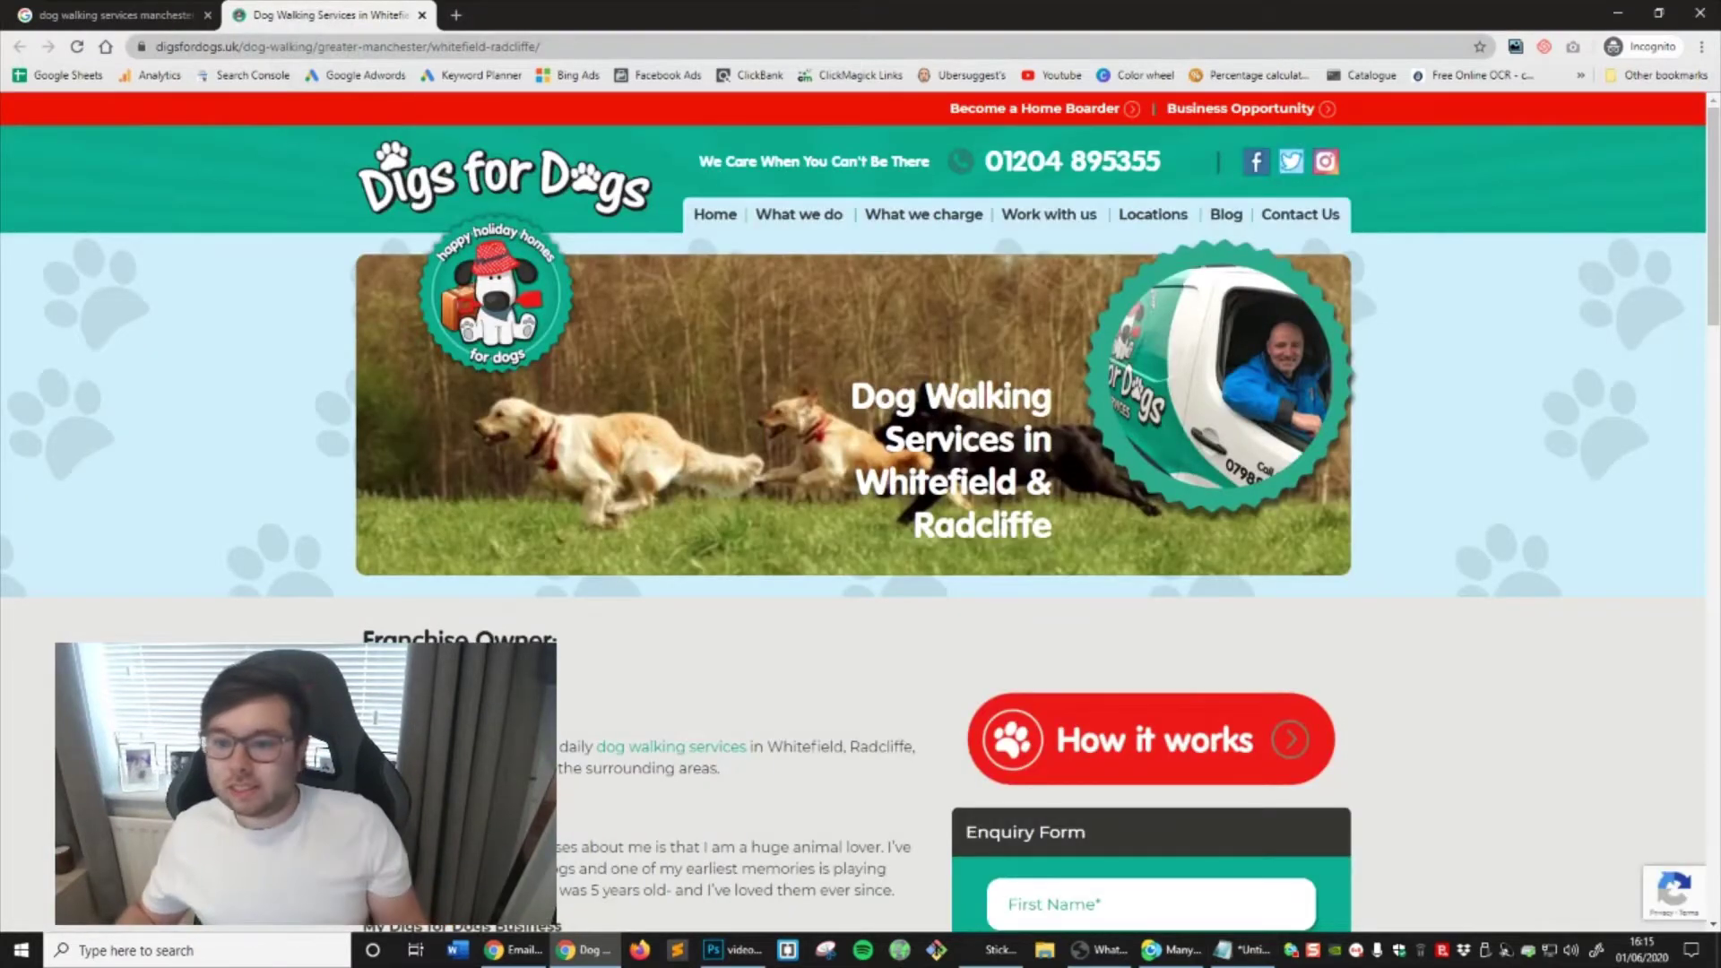
mouse_move(797, 215)
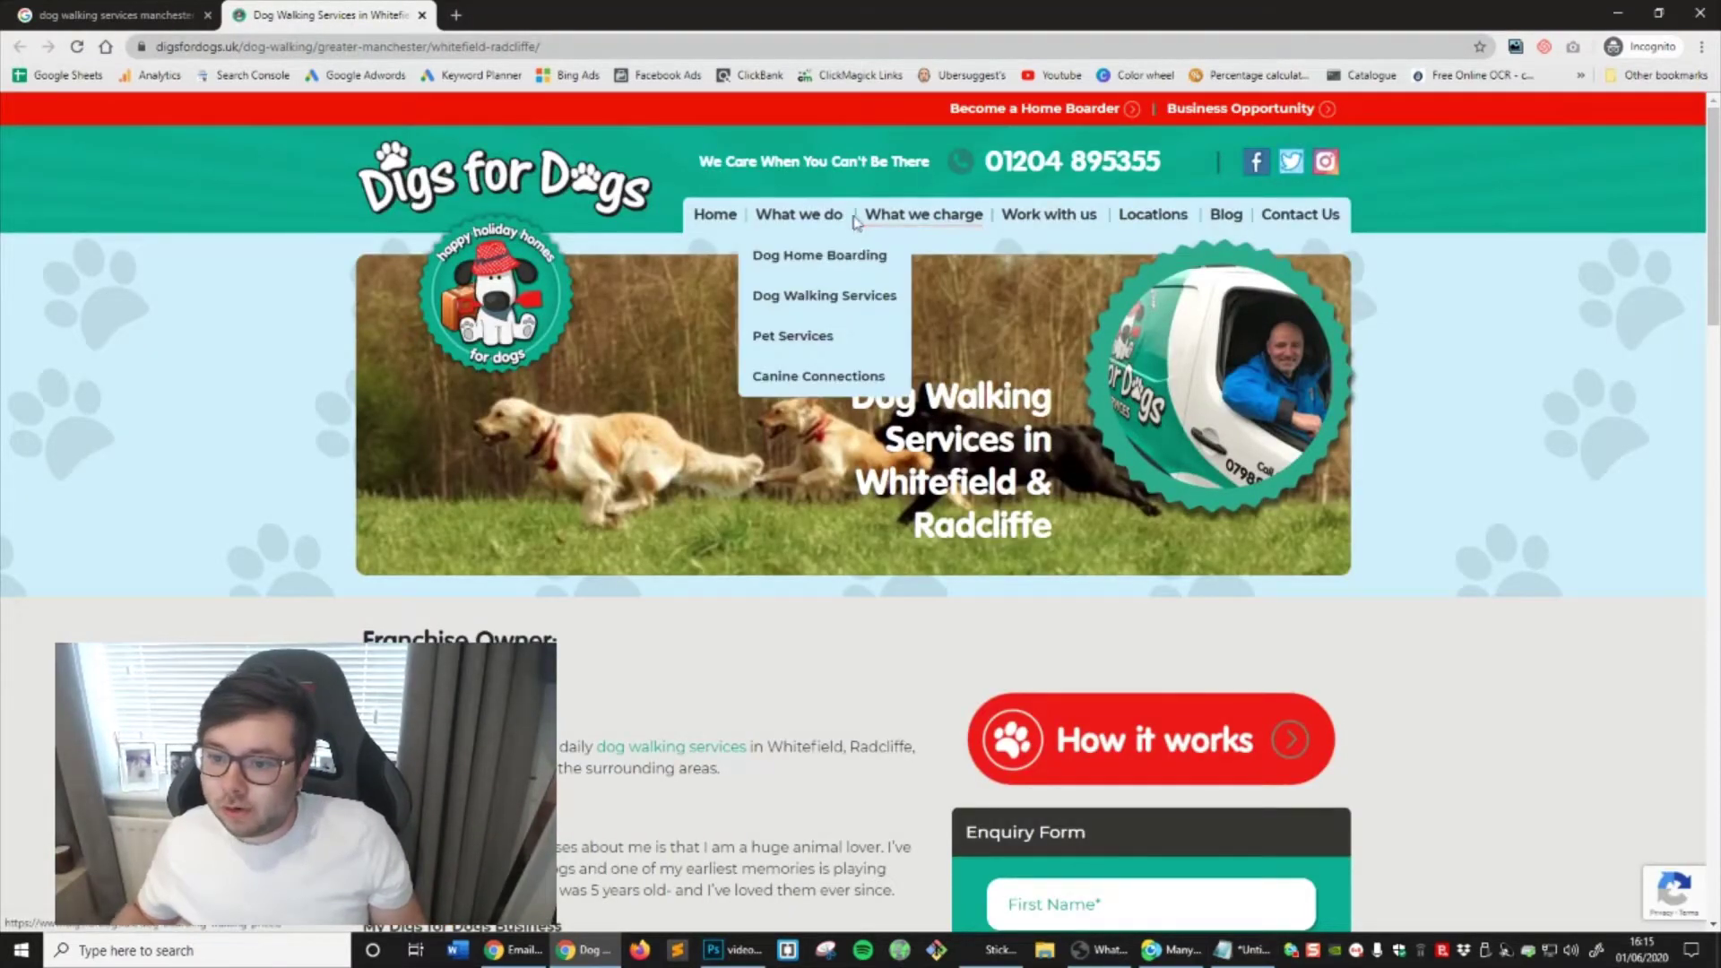
left_click(852, 268)
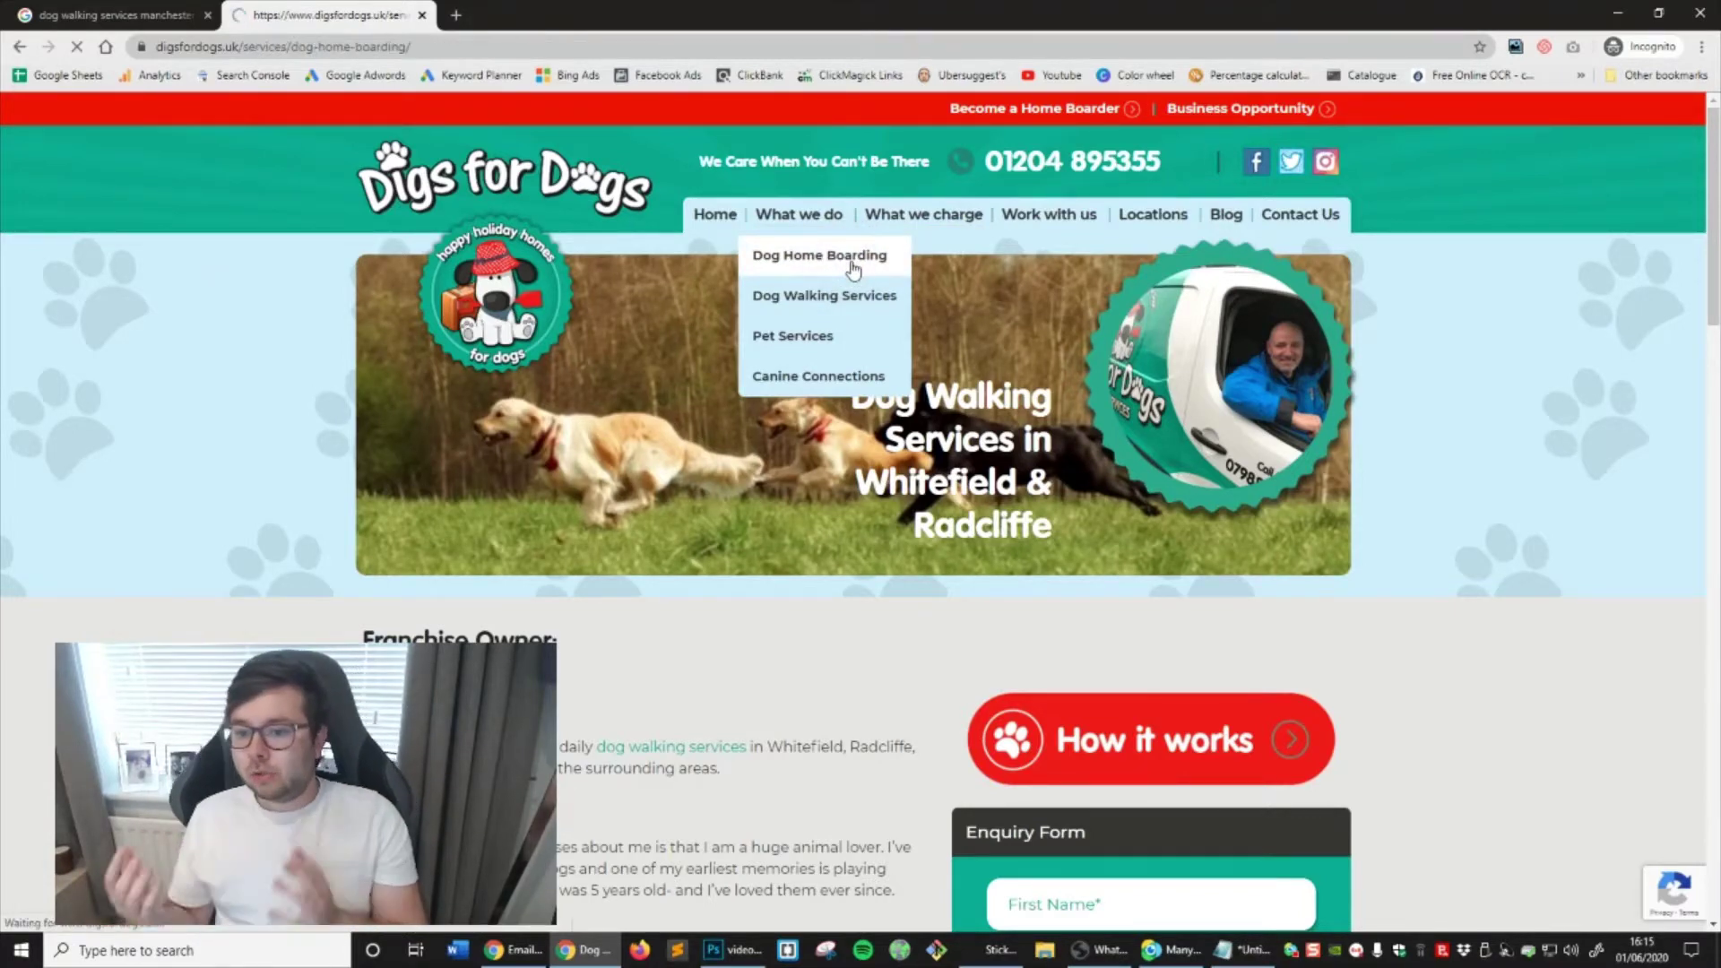
Examine the content of the Dog Home Boarding page, from the introduction and video down to the process steps and testimonial
scroll(851, 278, "down", 4)
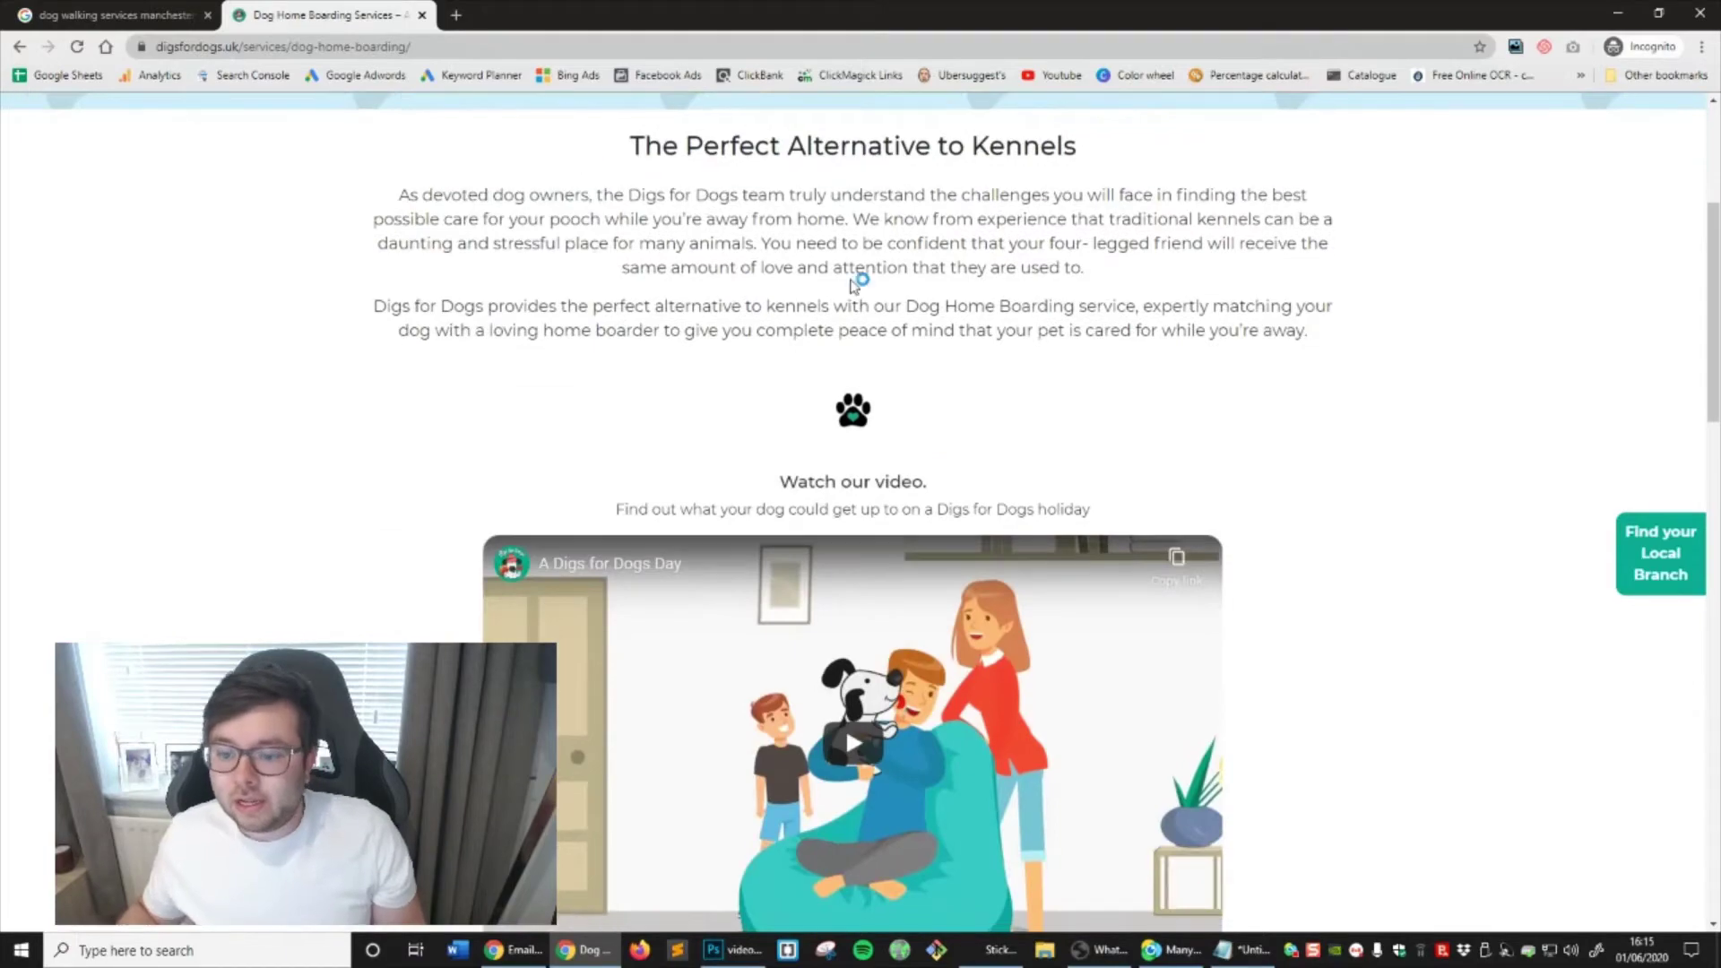
scroll(853, 285, "down", 10)
scroll(719, 455, "up", 8)
scroll(719, 456, "up", 1)
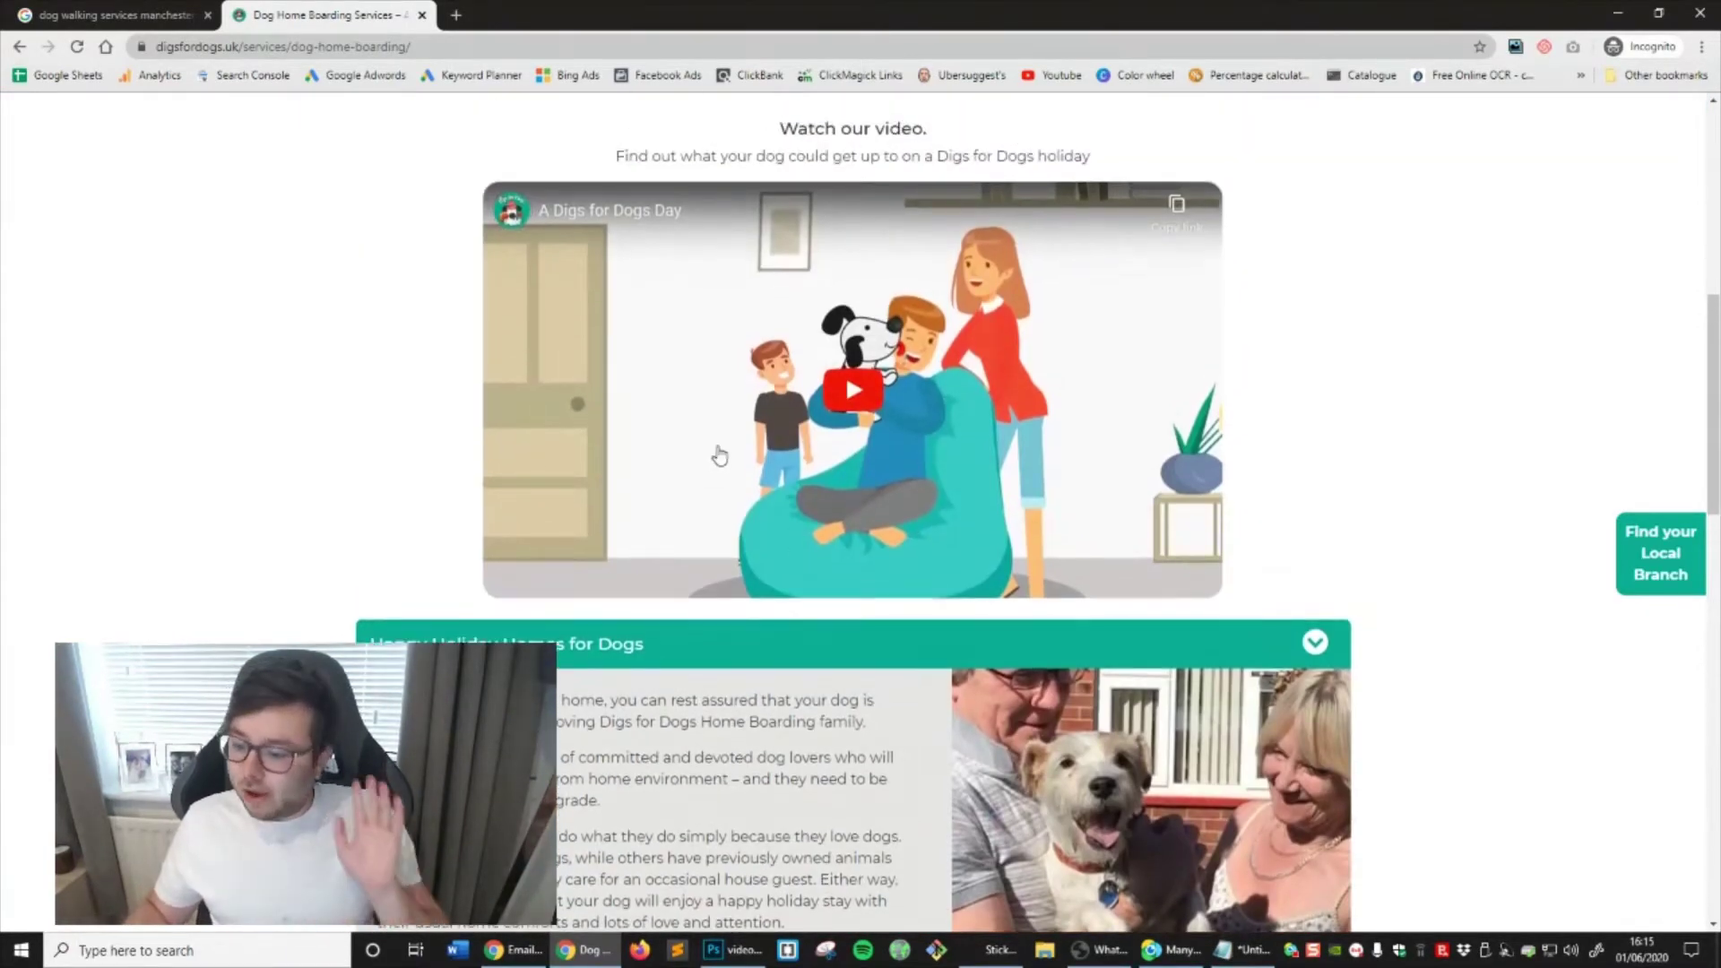
scroll(720, 455, "down", 10)
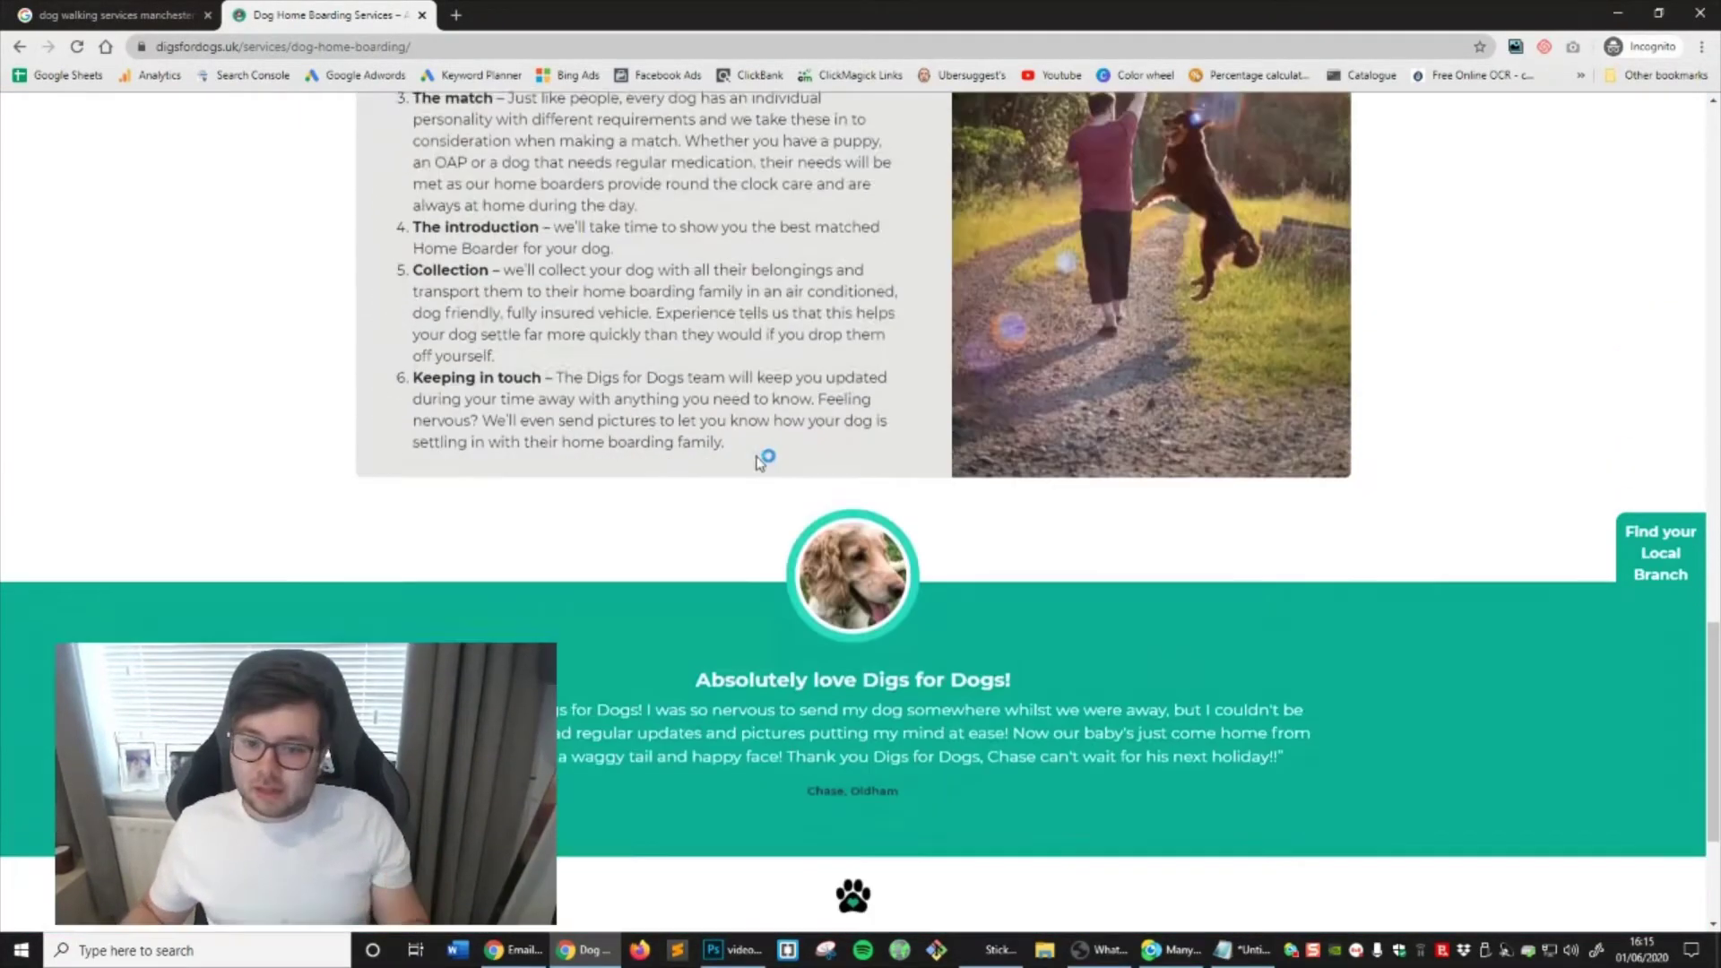
scroll(760, 462, "down", 3)
scroll(967, 528, "up", 5)
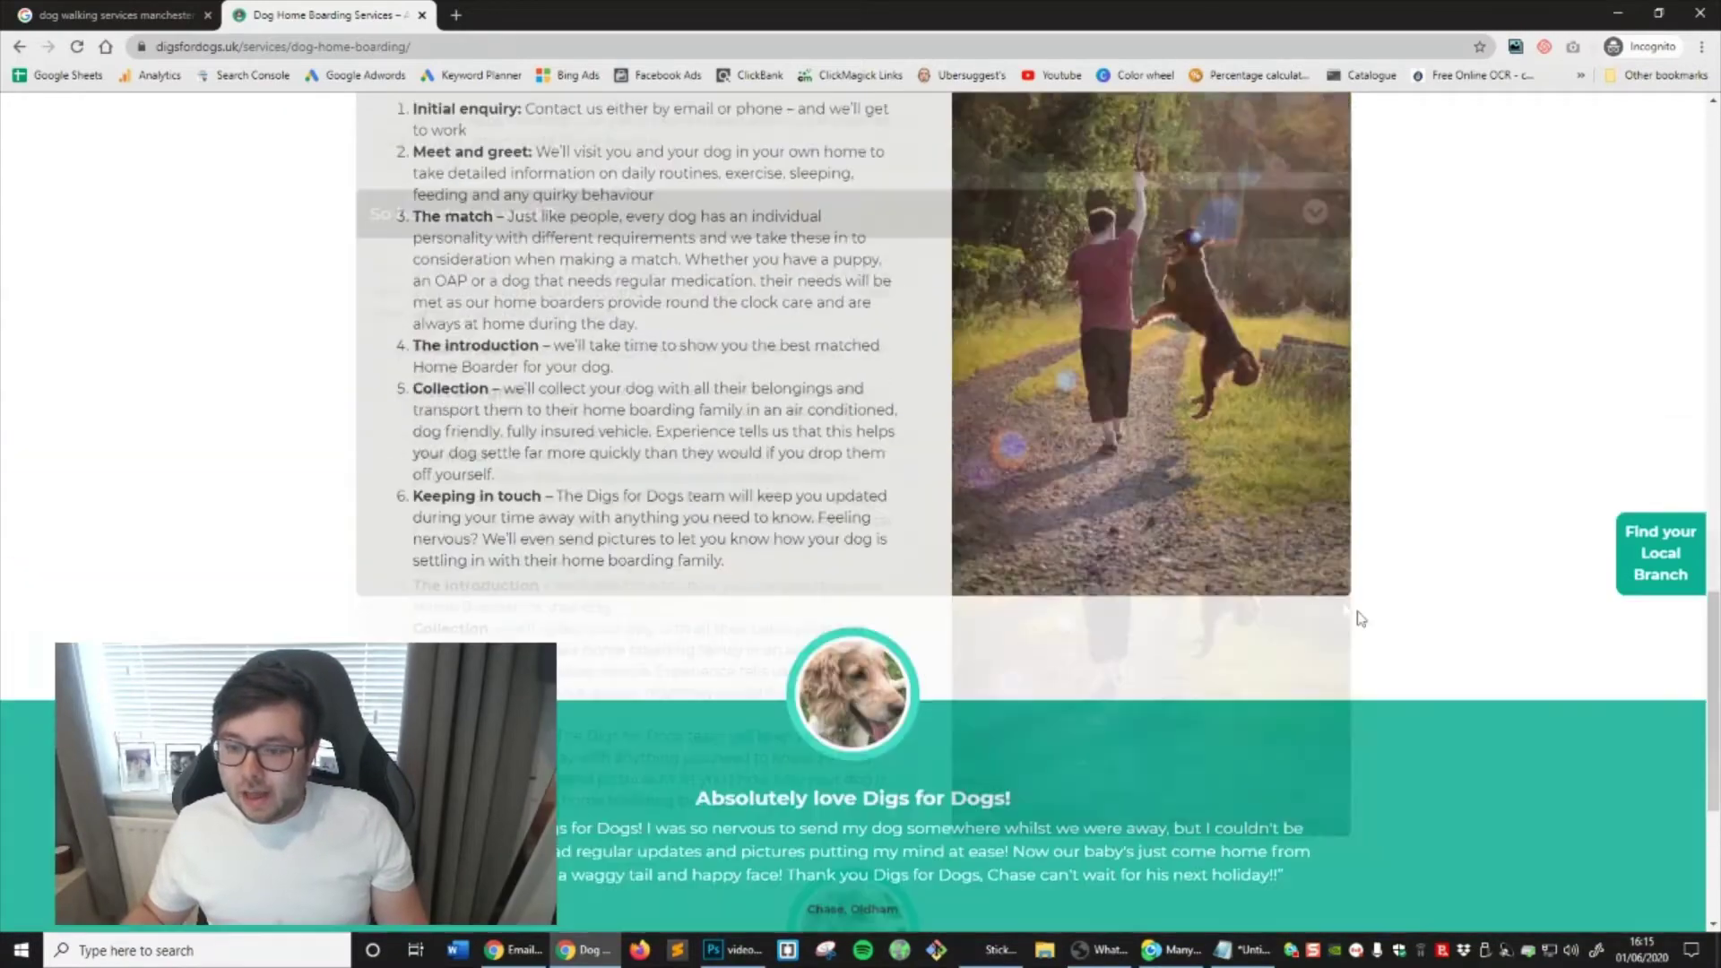
scroll(1358, 618, "up", 10)
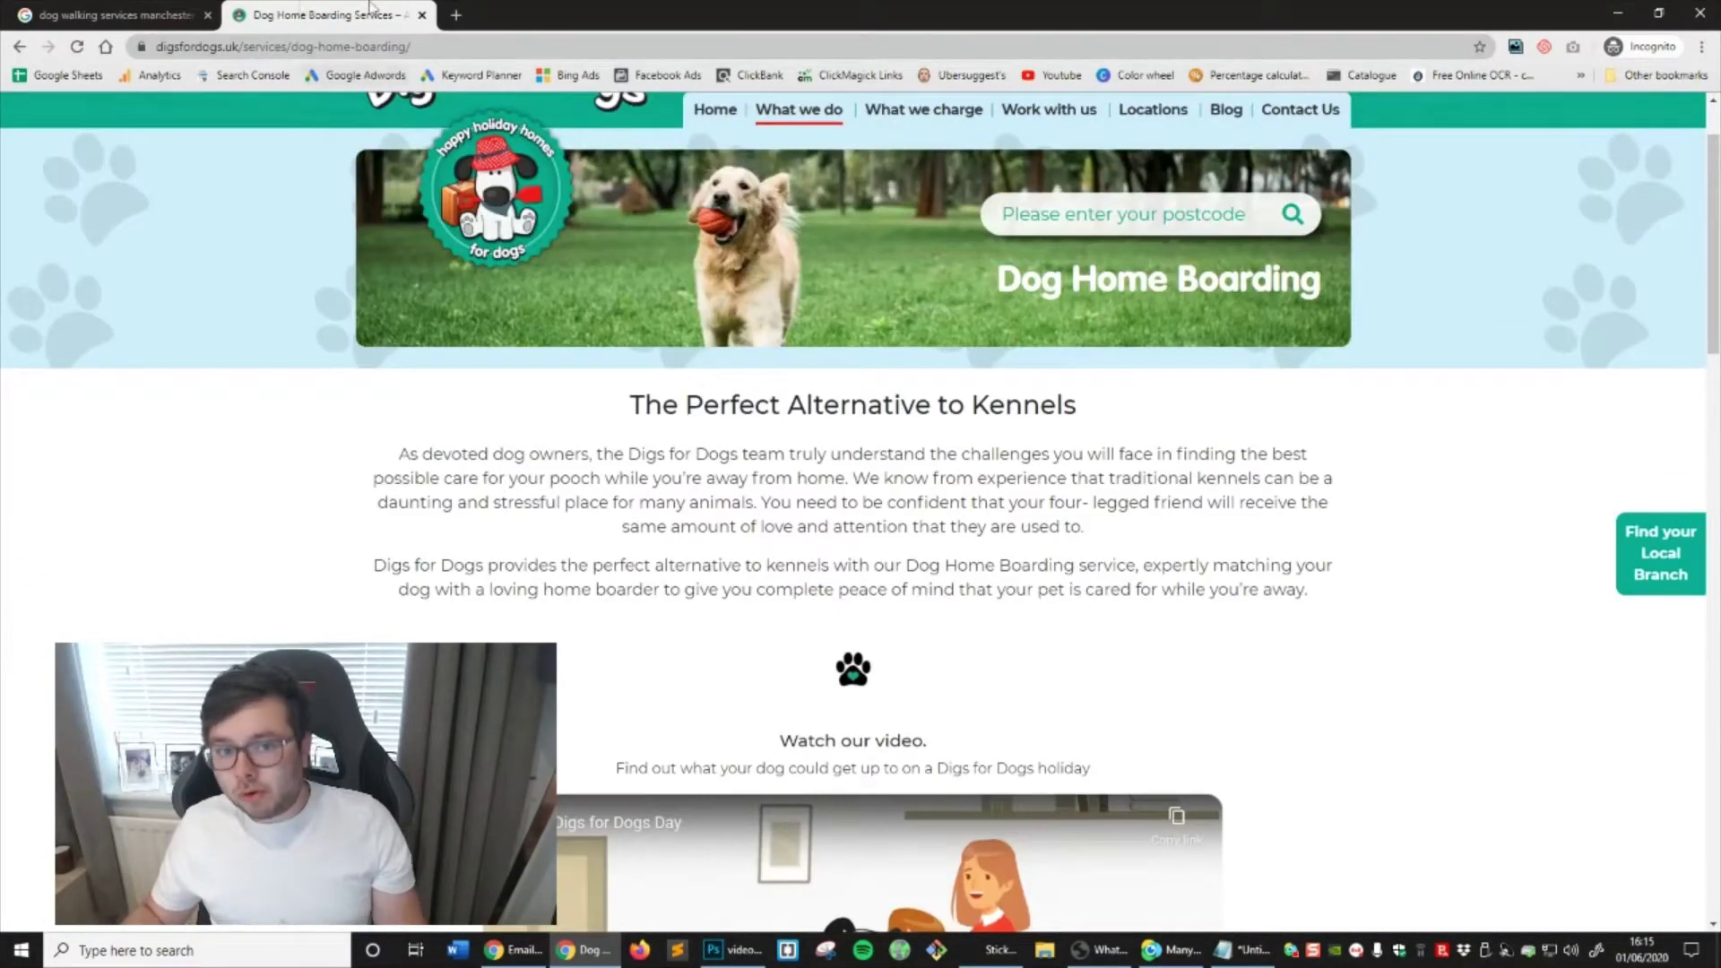
Return to the Google results and replace the query with a search for dog home boarding
left_click(116, 14)
left_click(448, 116)
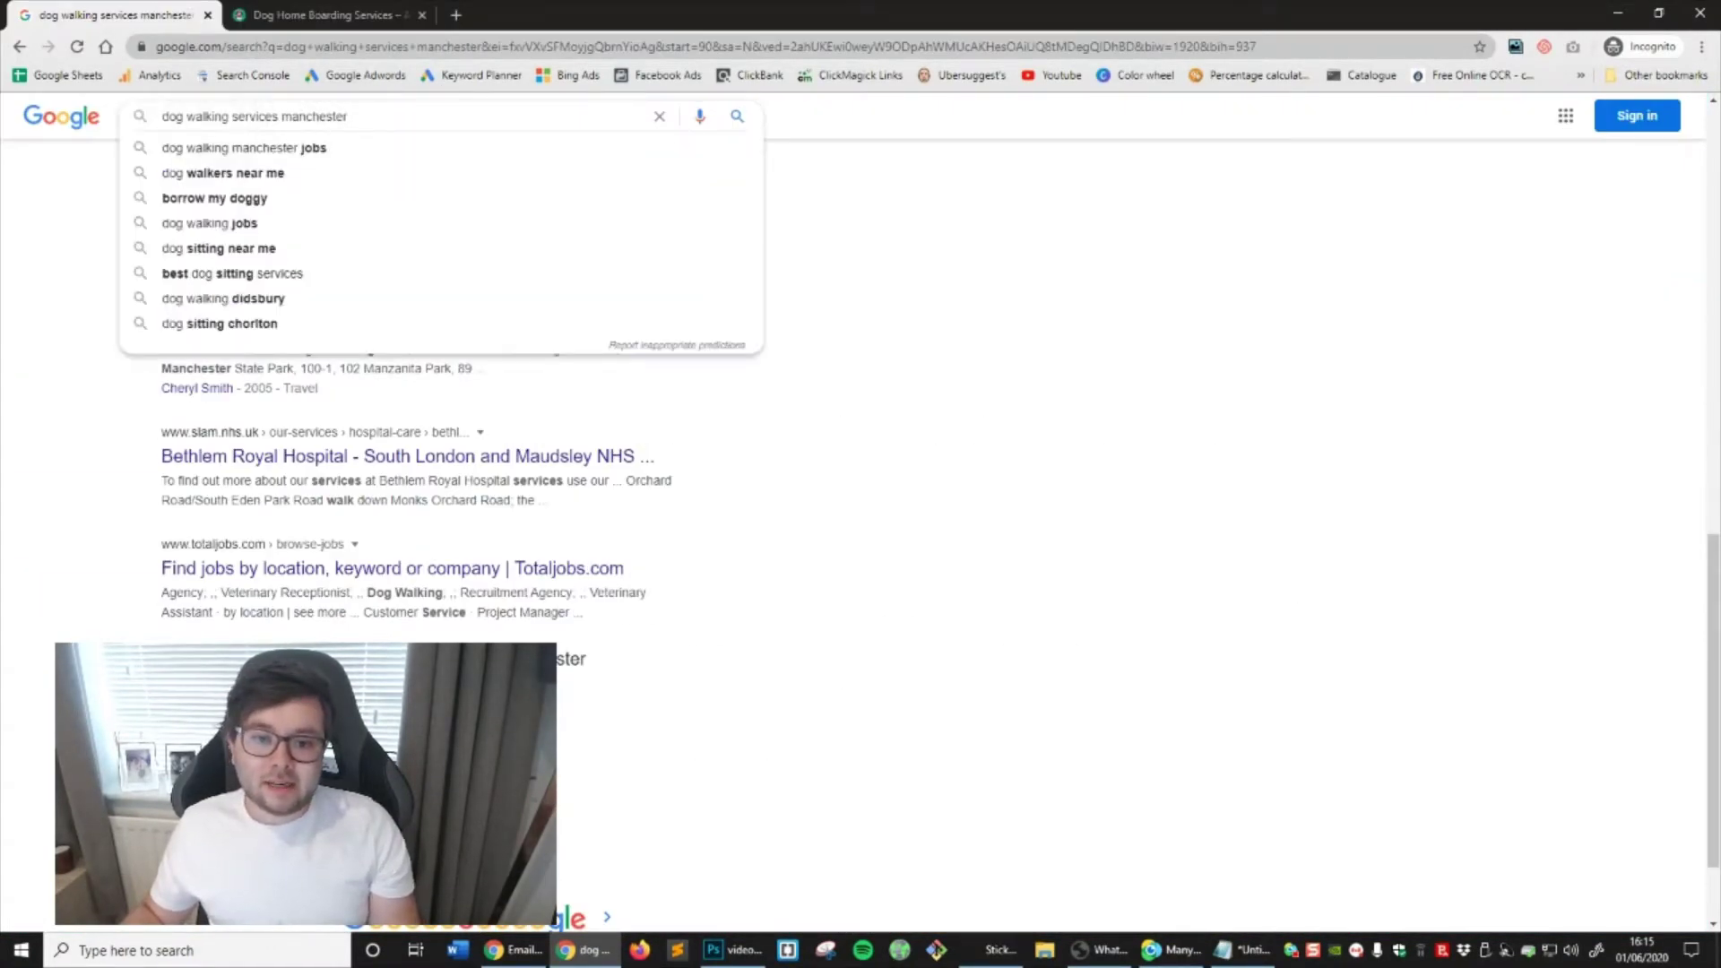
key("ctrl+Left")
key("ctrl+shift+Left")
key("ctrl+shift+Left")
key("BackSpace")
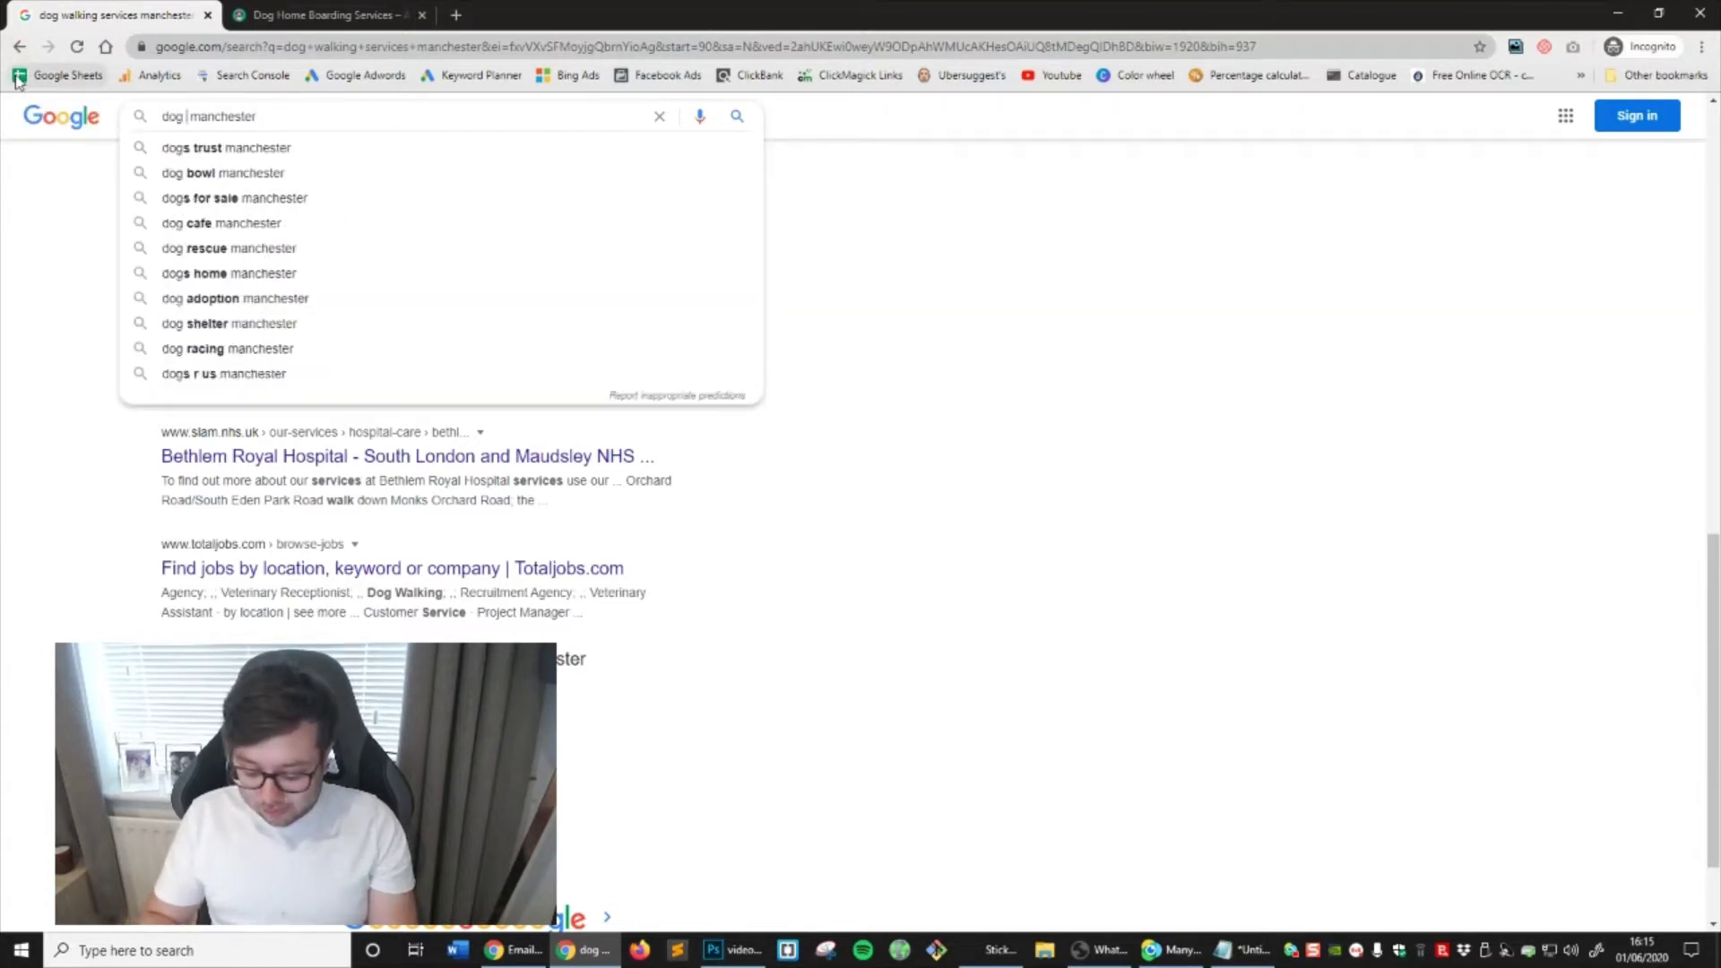
type("home board")
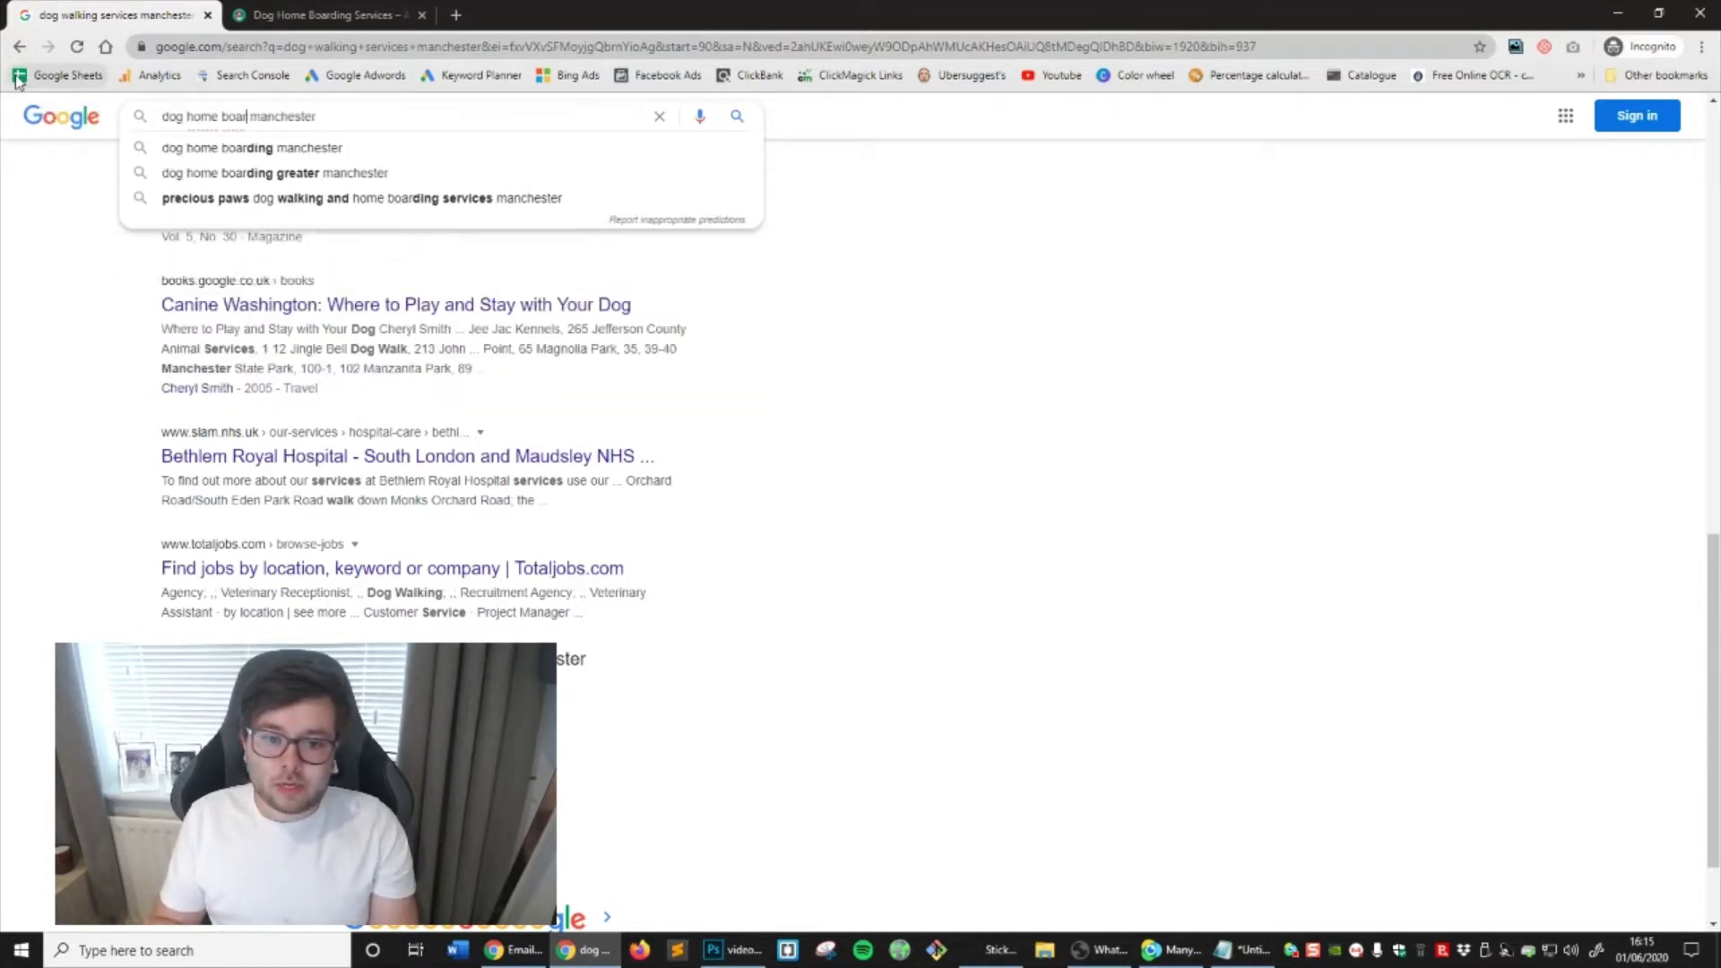
type("ing")
double_click(307, 116)
key("BackSpace")
key("Return")
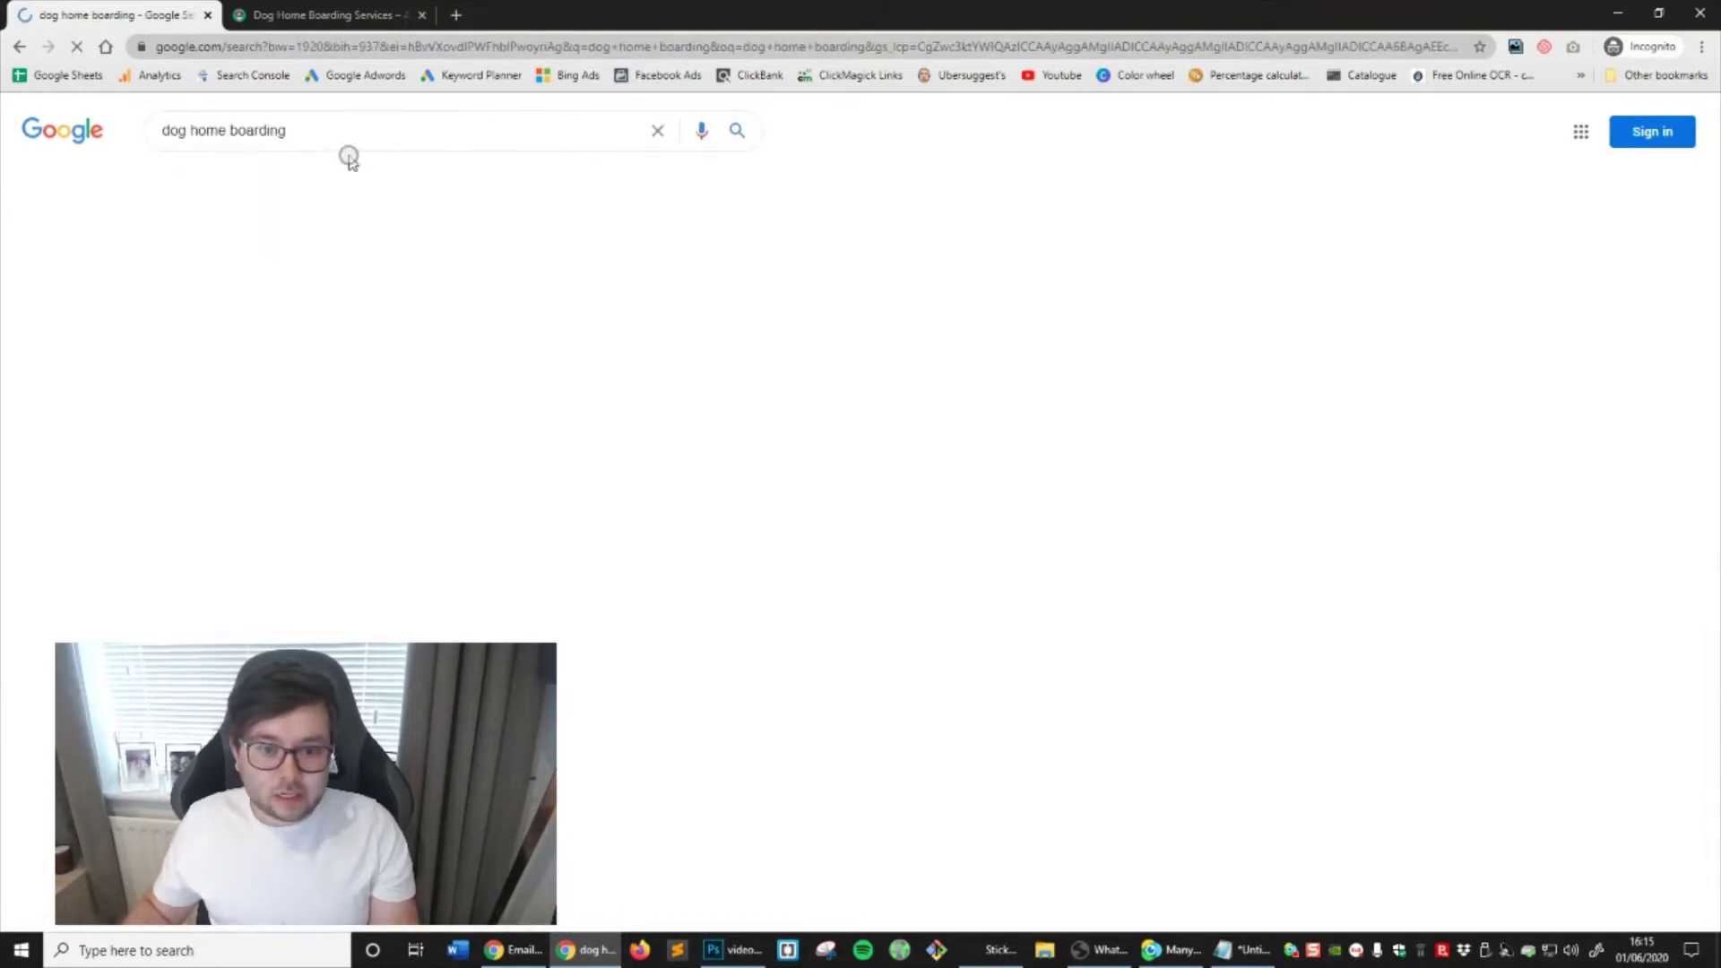
Put the dog home boarding query in quotation marks and search for it as an exact phrase
left_click(343, 134)
type("\"")
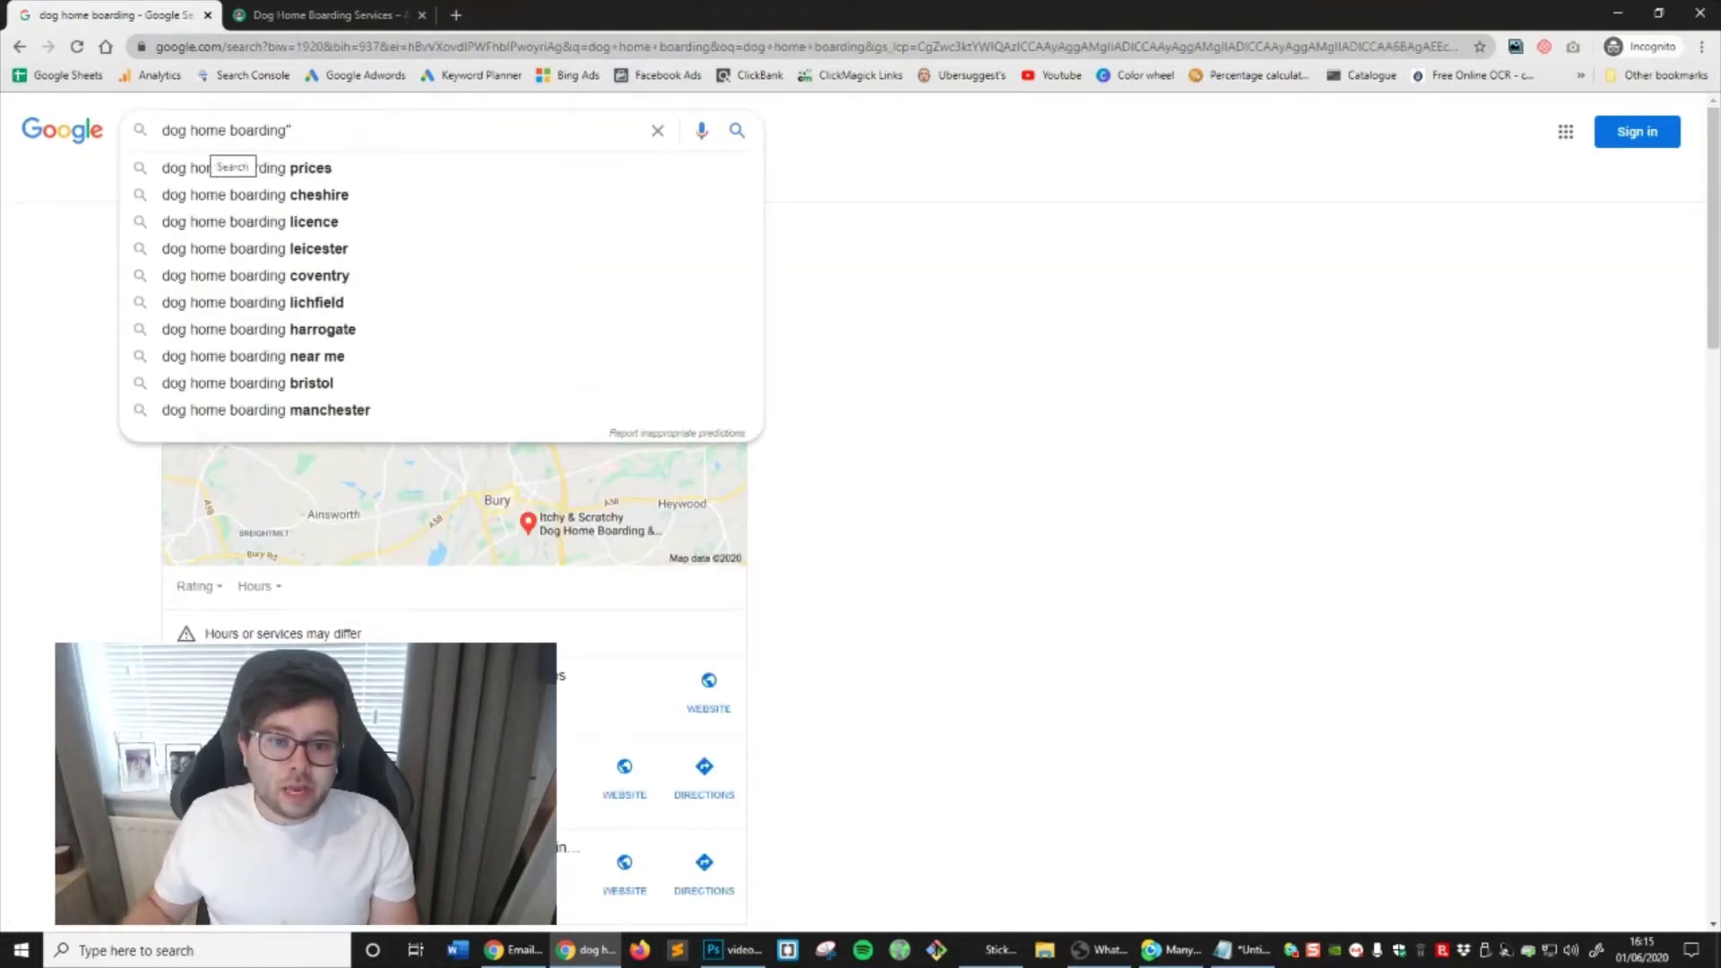
left_click(163, 133)
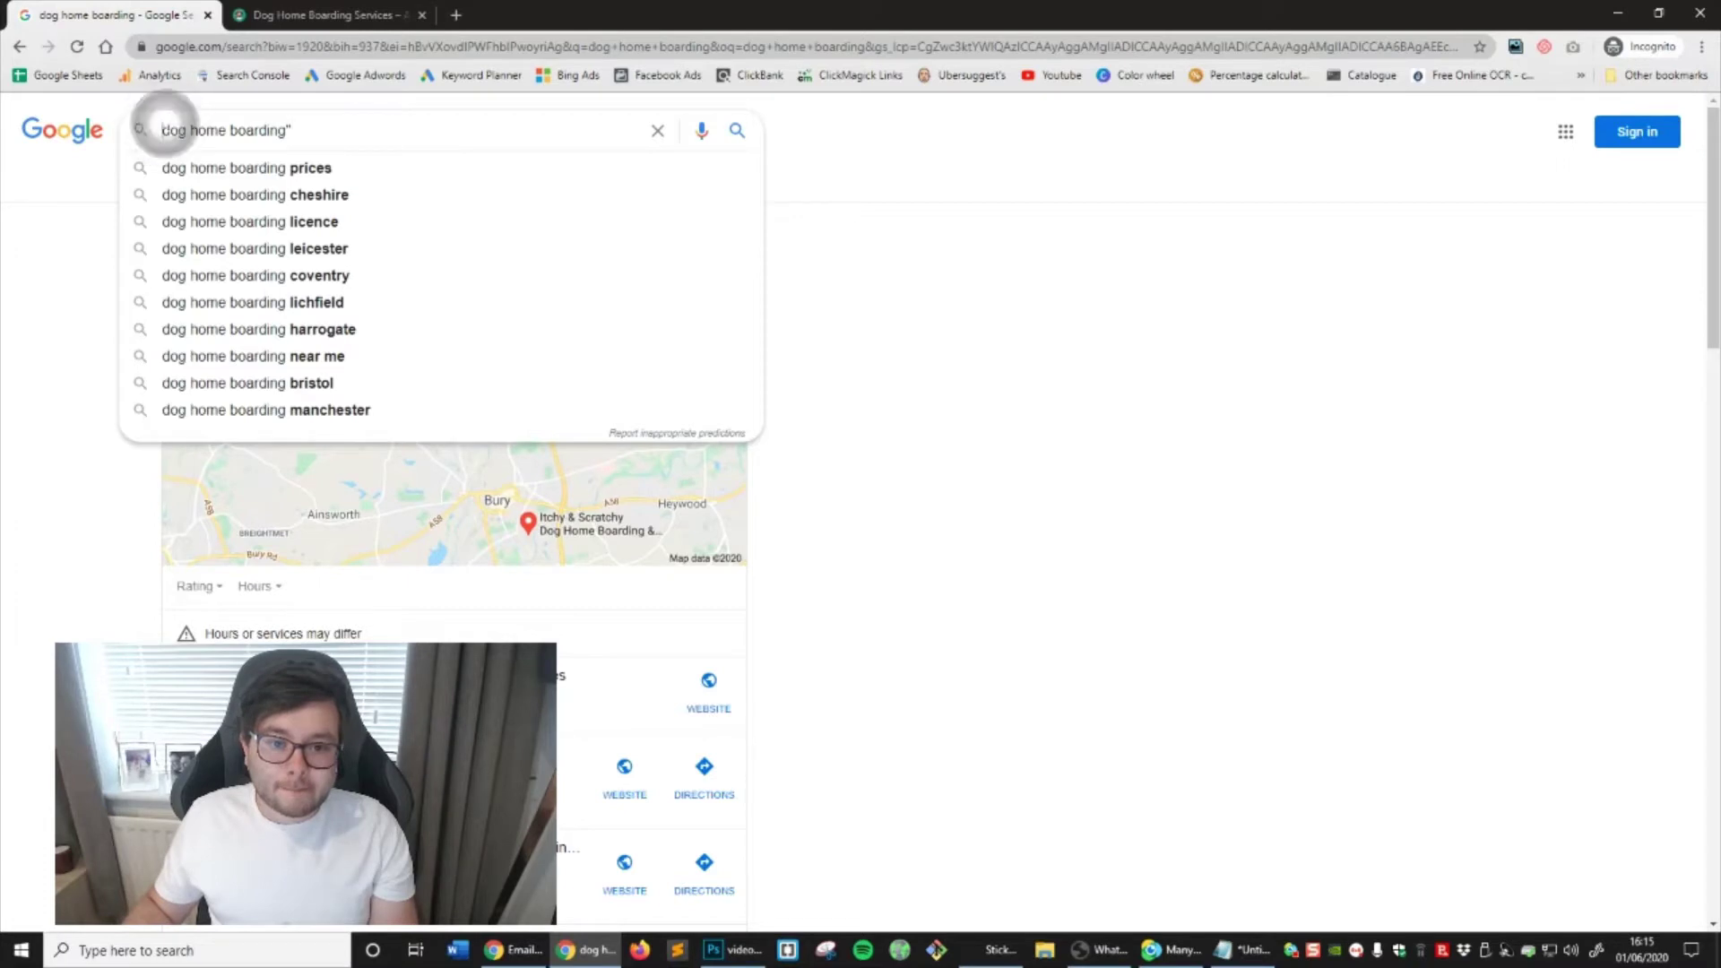
type("\"")
key("Return")
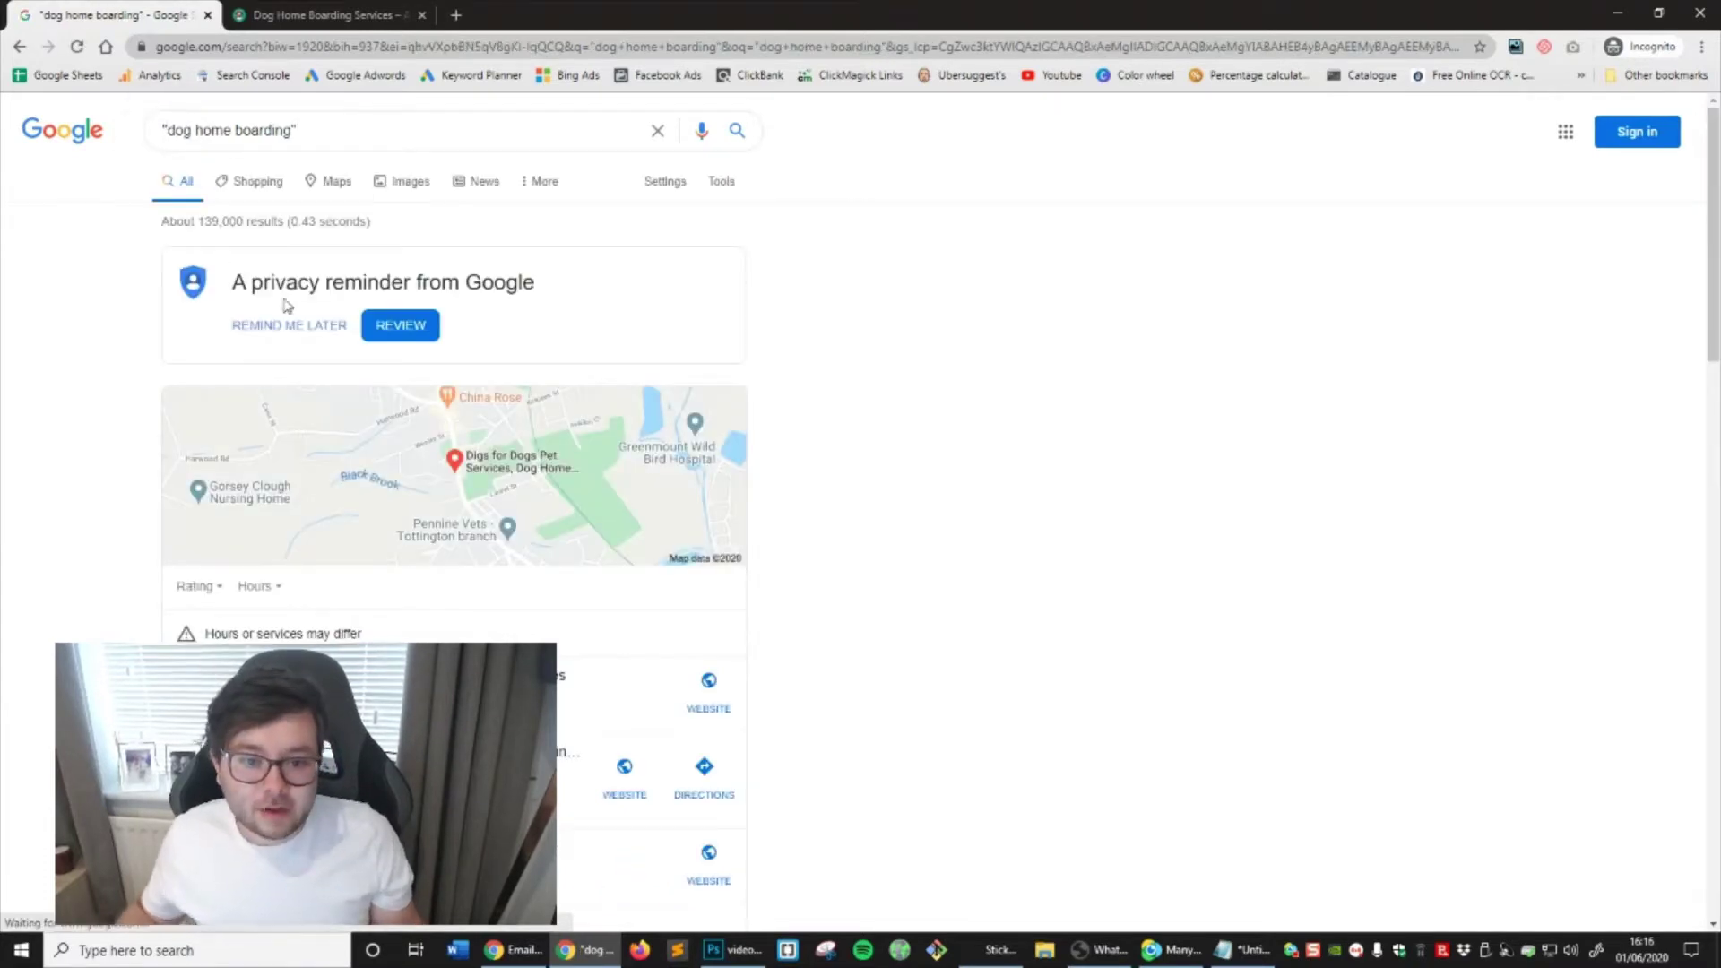
Check the estimated result count for "dog home boarding" and skip ahead to page 7 of the results
left_click_drag(198, 222, 235, 221)
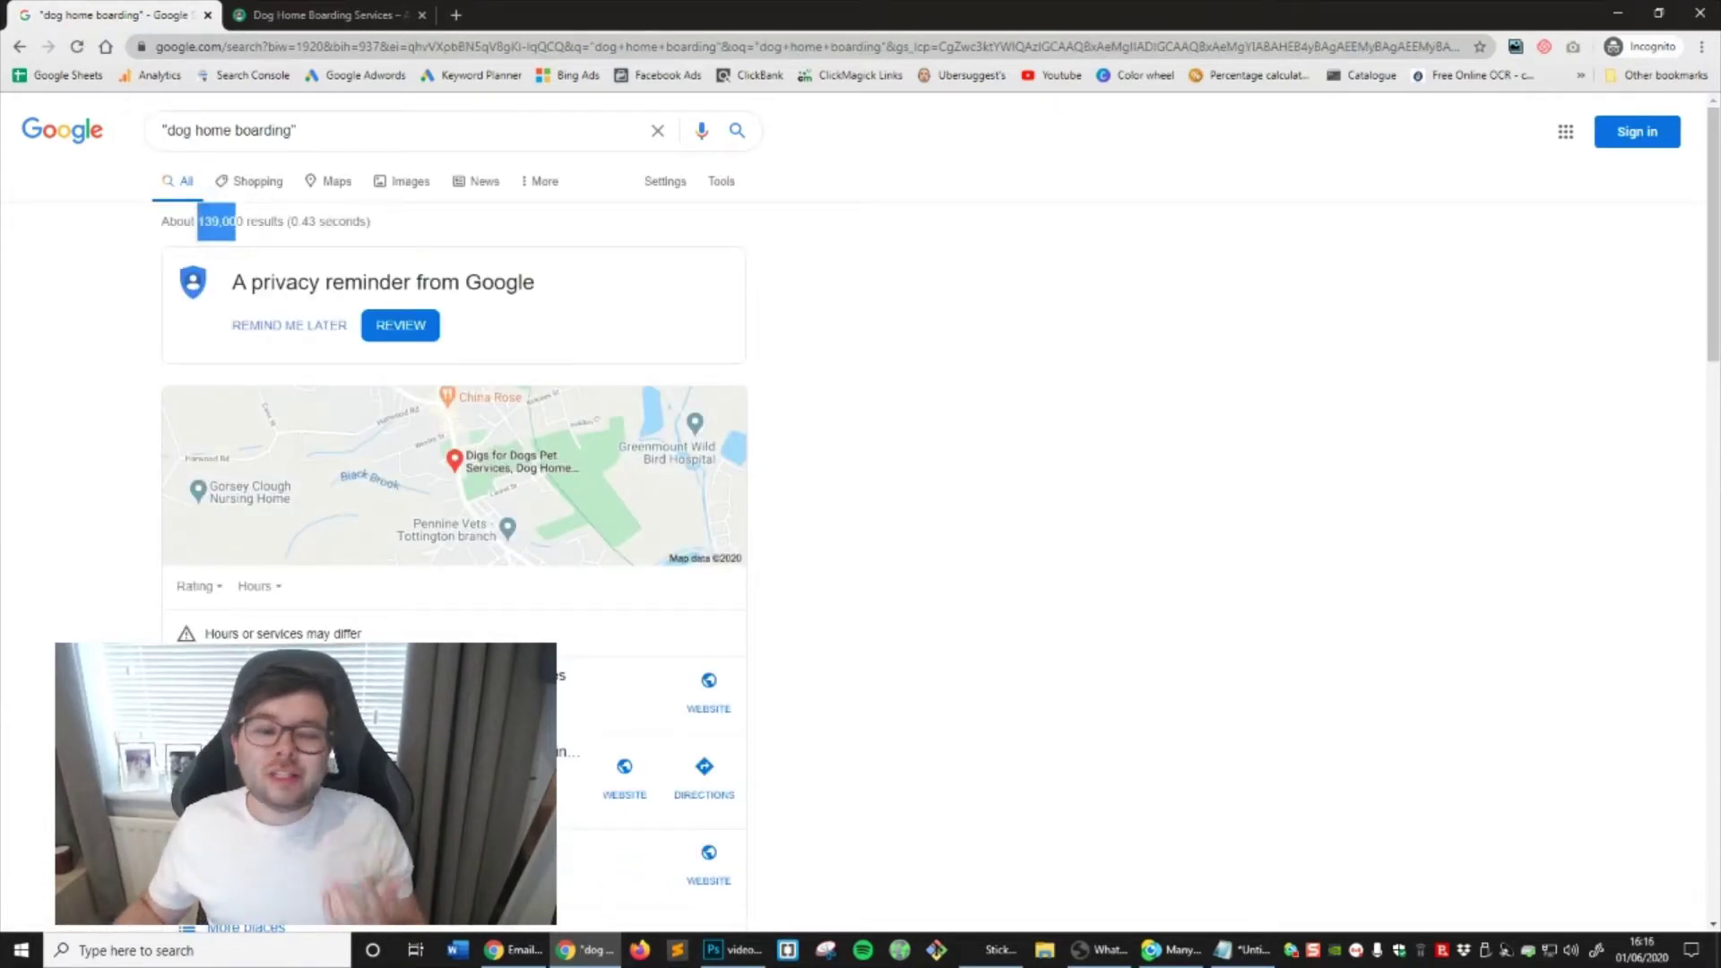
scroll(691, 465, "down", 20)
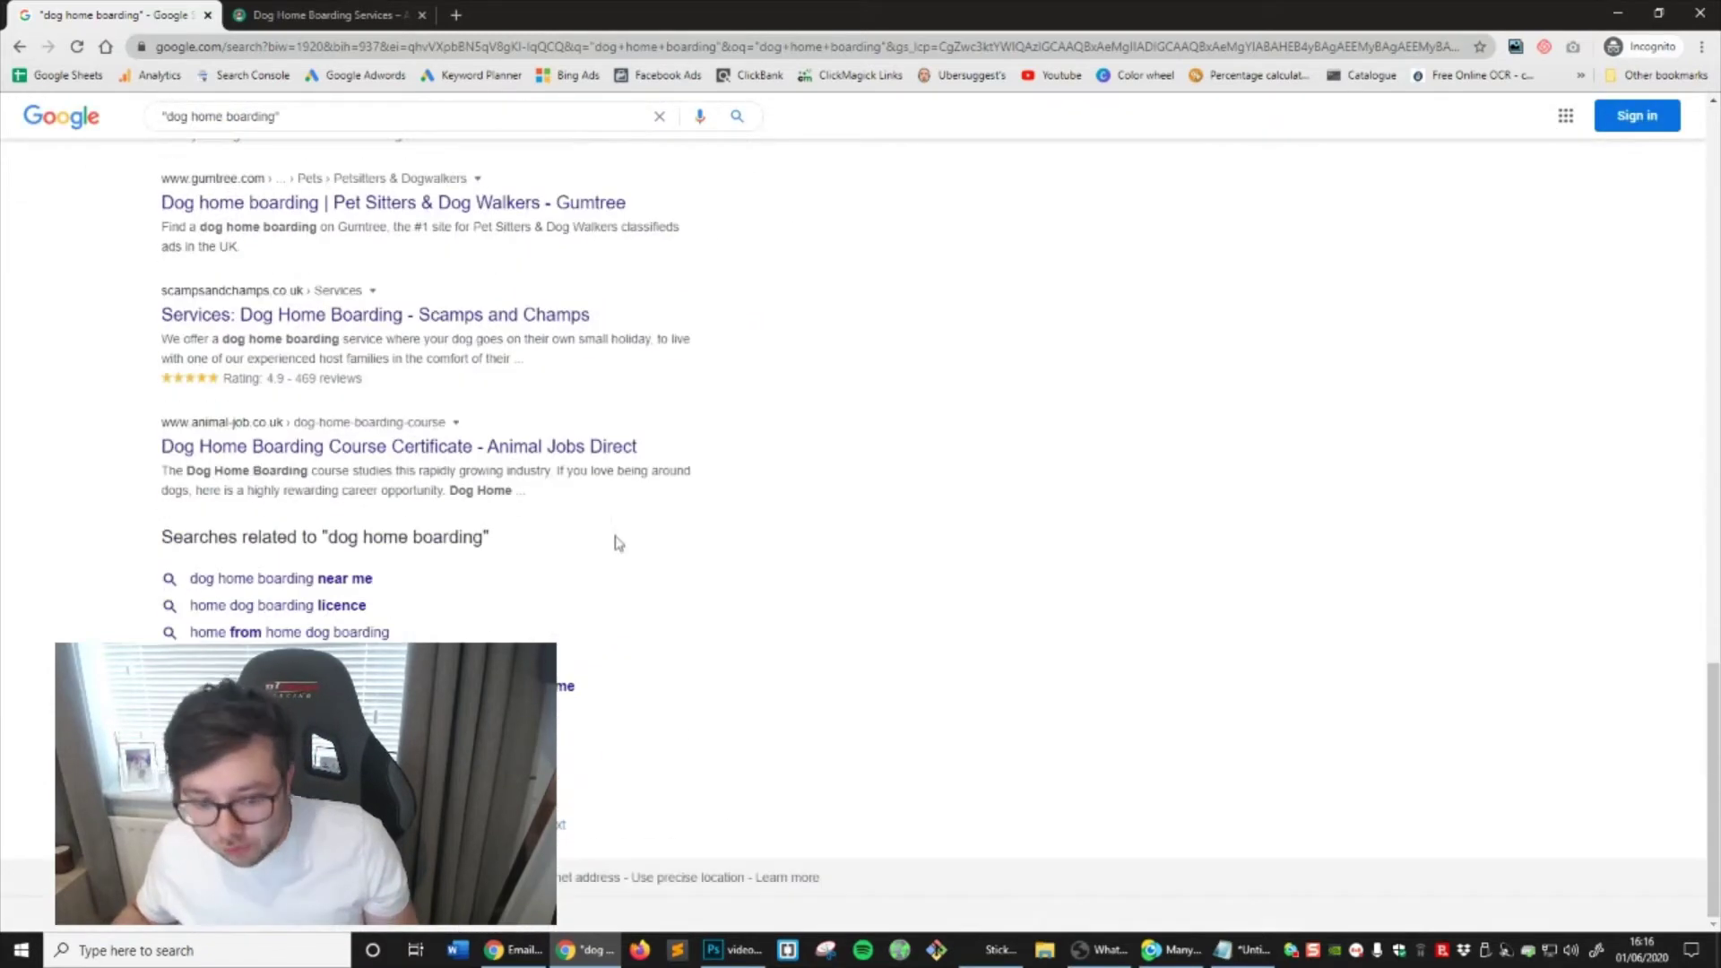
left_click(559, 774)
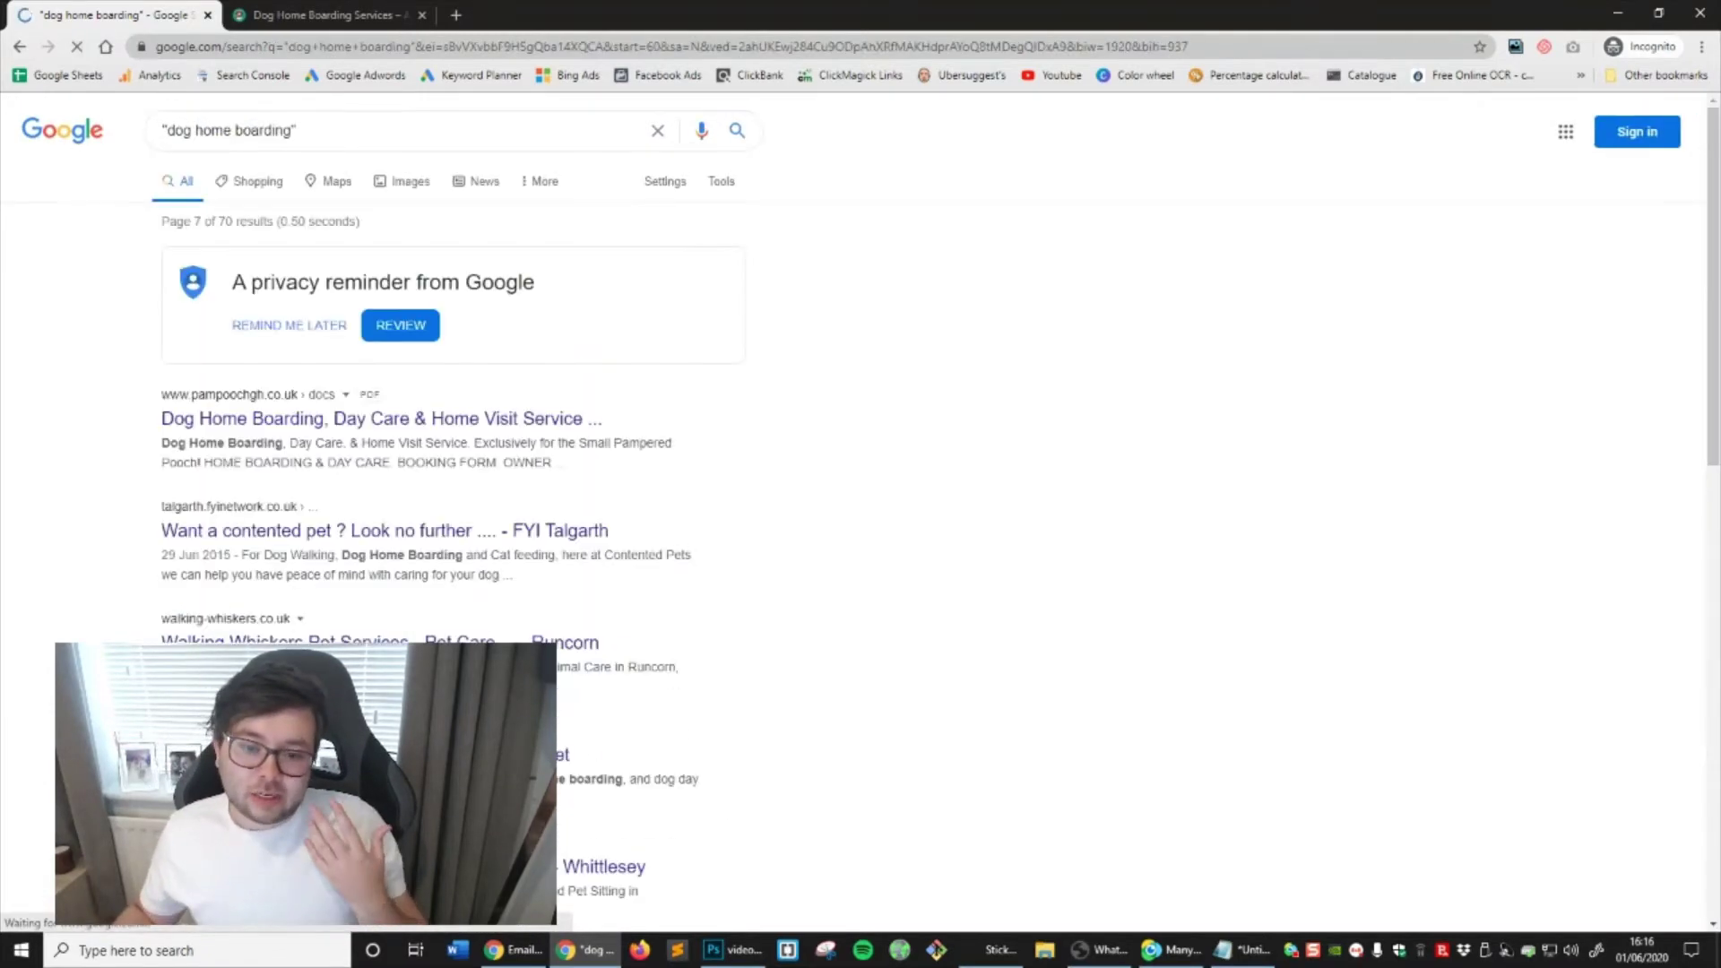
Check the result total and the omitted-entries note on the last "dog home boarding" results page
scroll(538, 829, "down", 1)
scroll(860, 511, "down", 15)
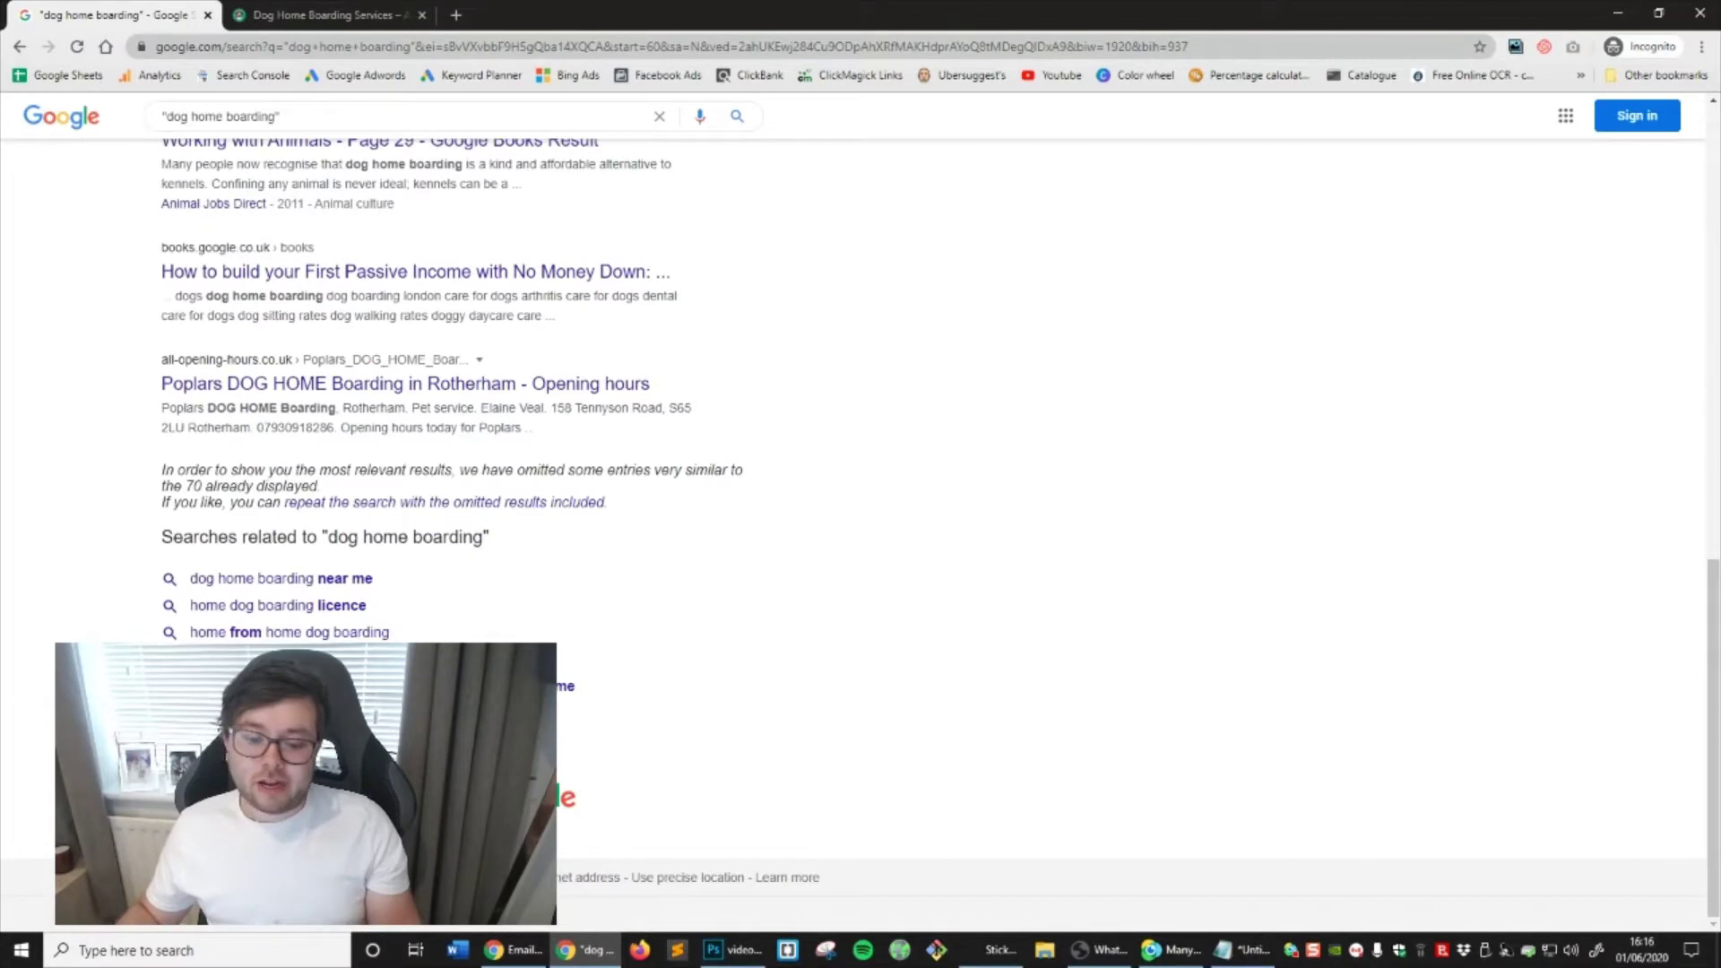
scroll(860, 511, "up", 15)
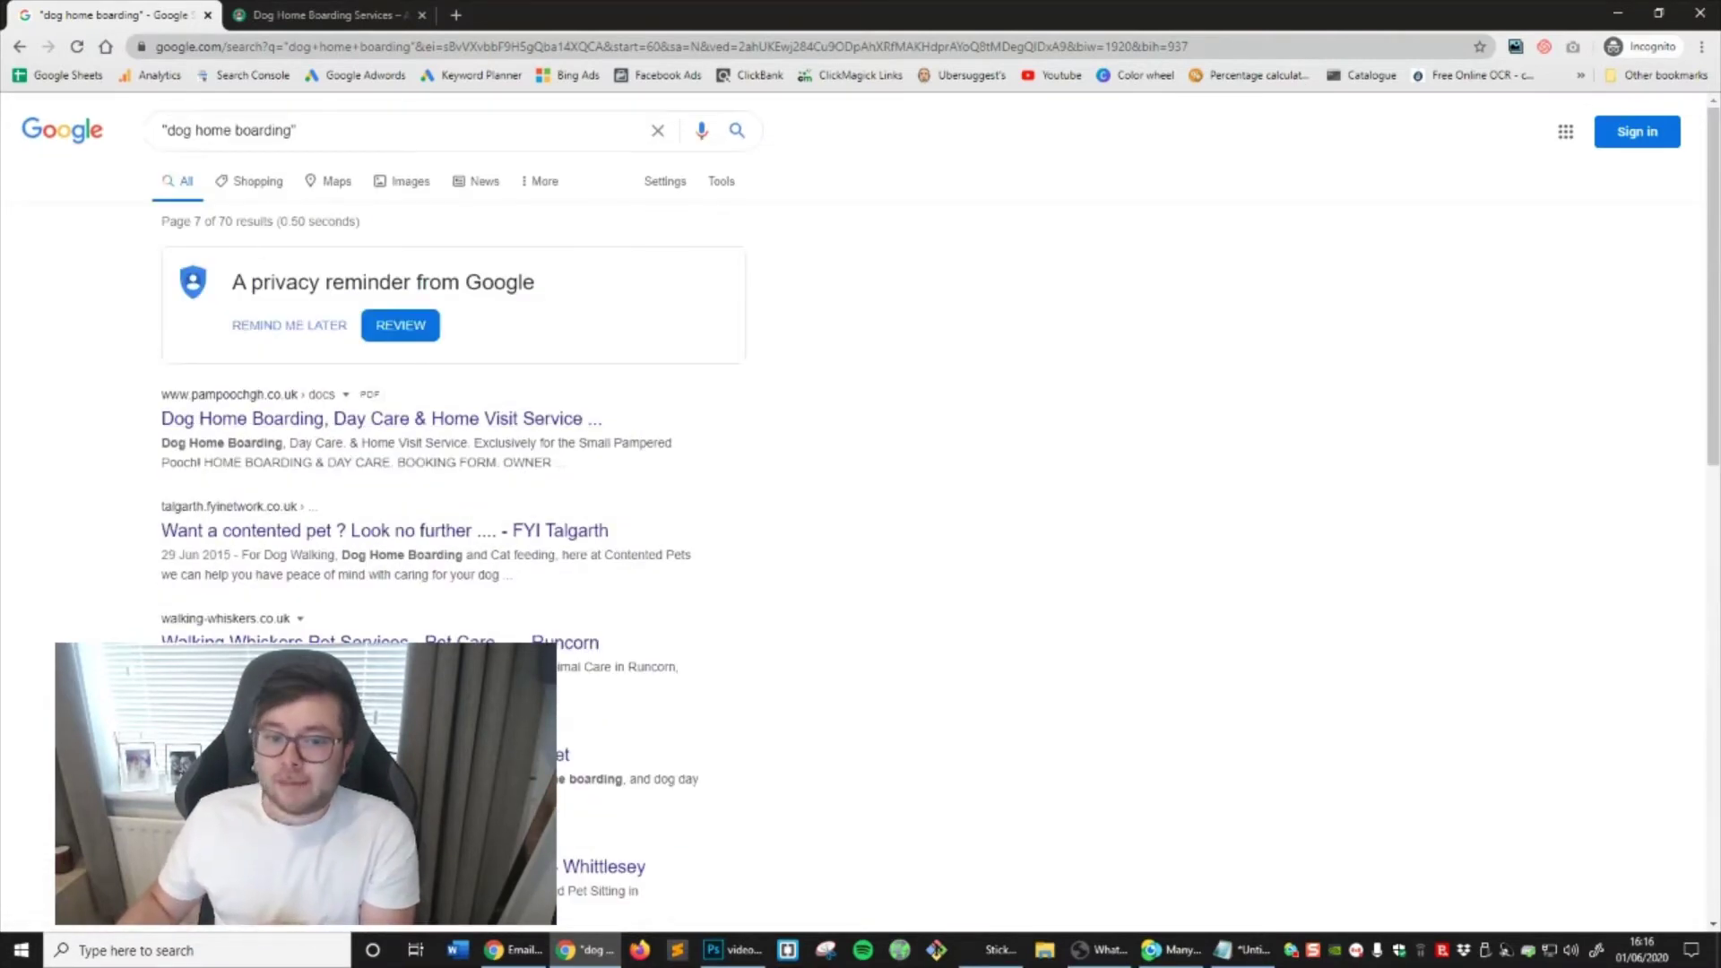
scroll(442, 538, "down", 15)
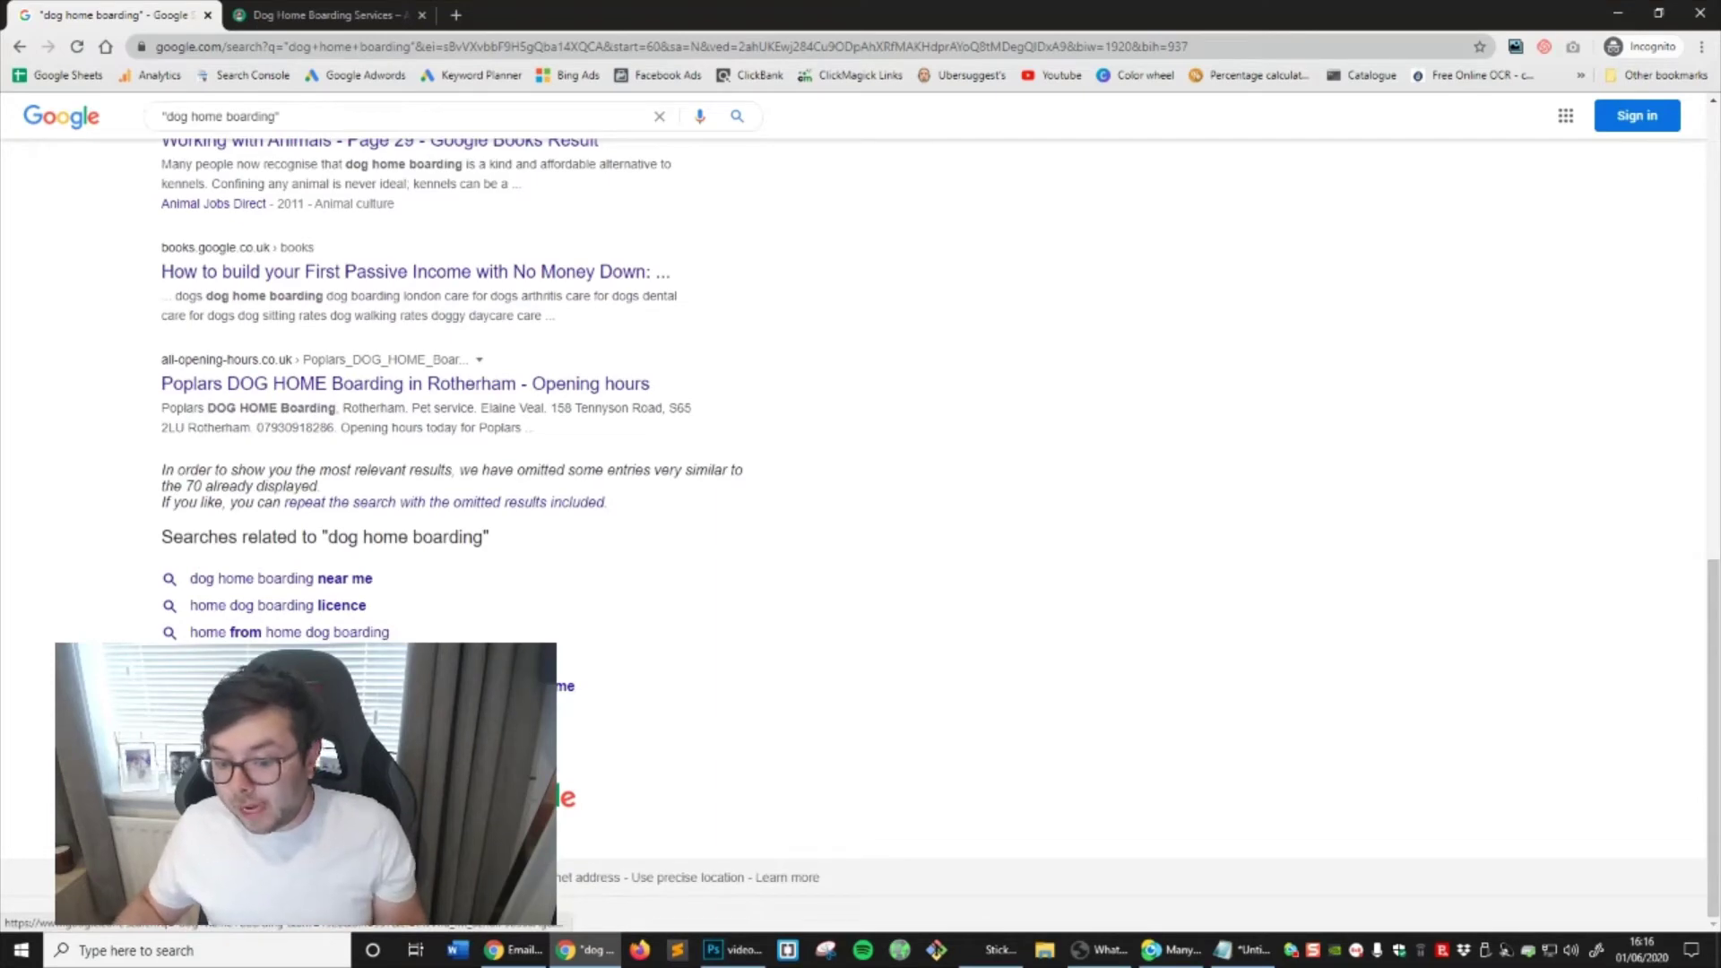
Return to the first page of the "dog home boarding" results and look through the competing listings
left_click(233, 818)
scroll(848, 664, "down", 6)
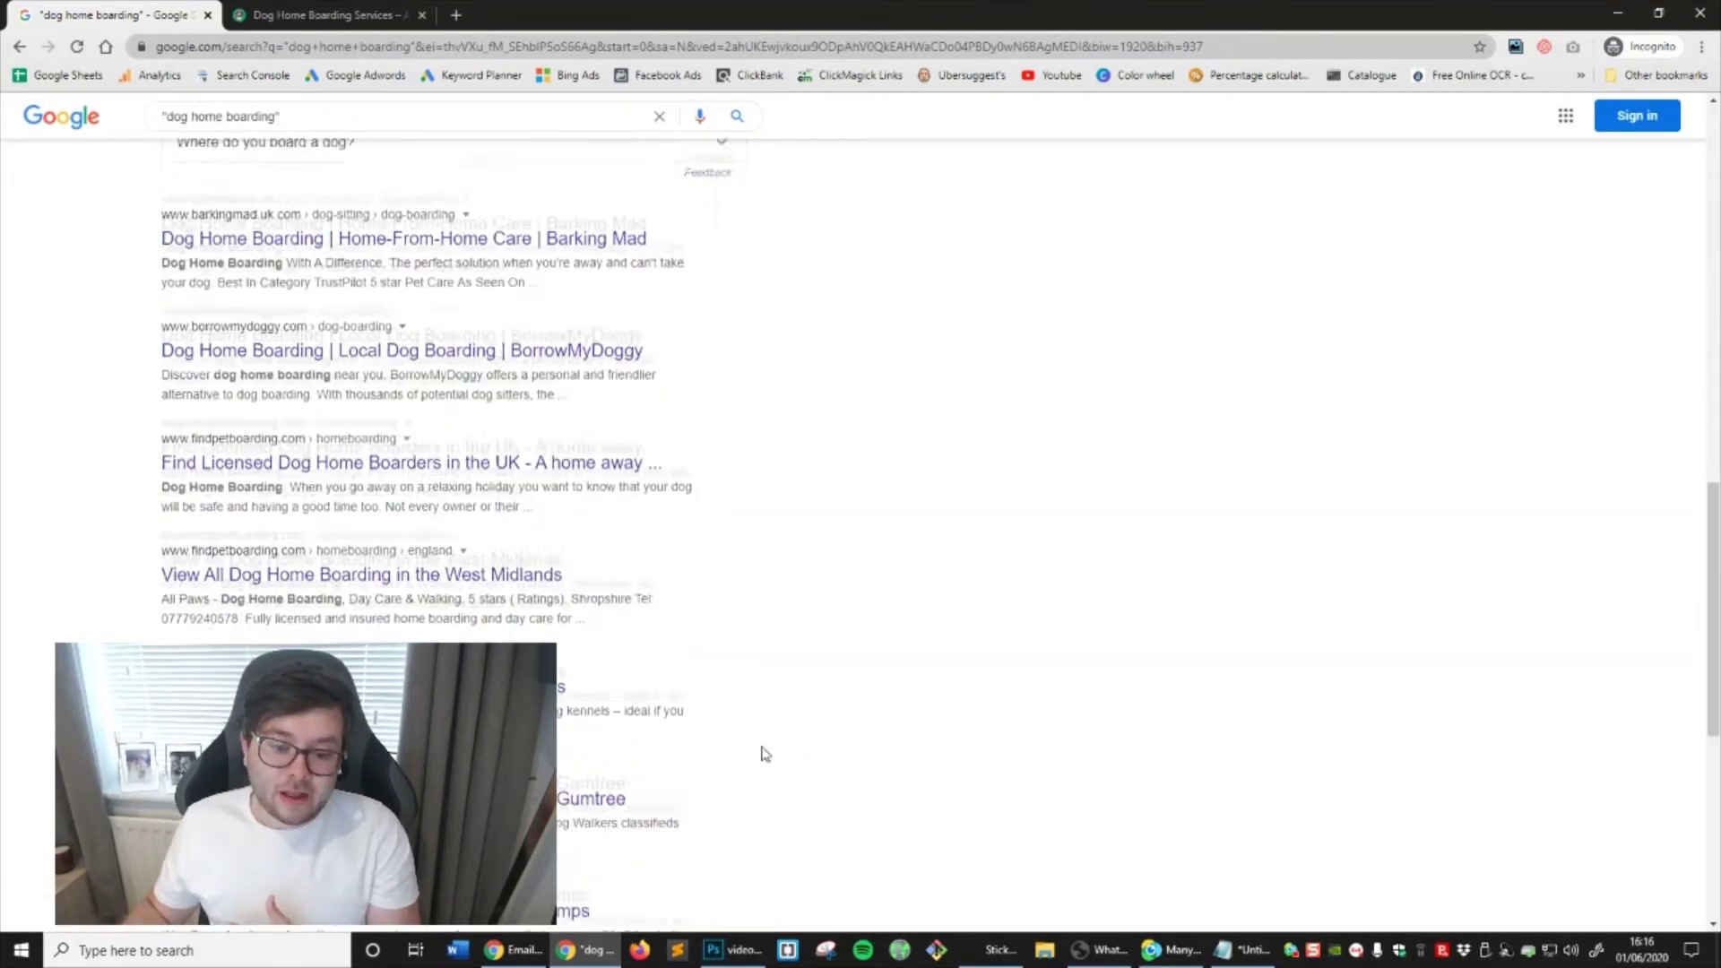
Examine the organic and local listings competing for "dog home boarding", including the Gumtree result
scroll(765, 752, "down", 5)
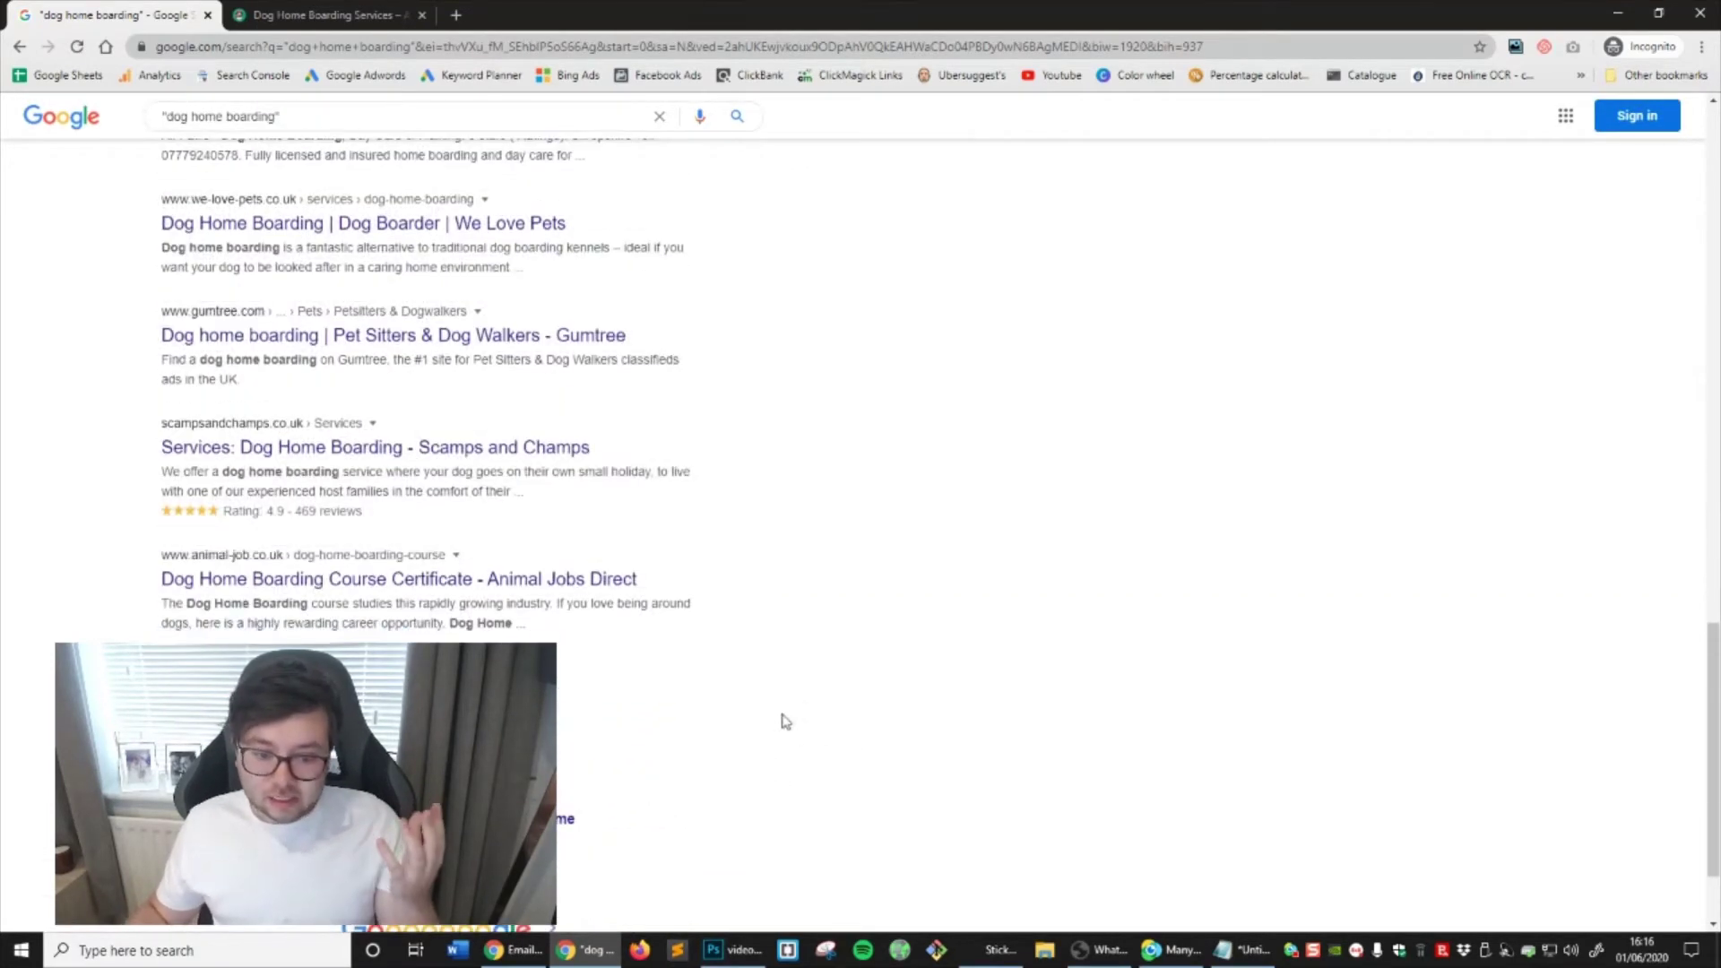
scroll(833, 730, "up", 3)
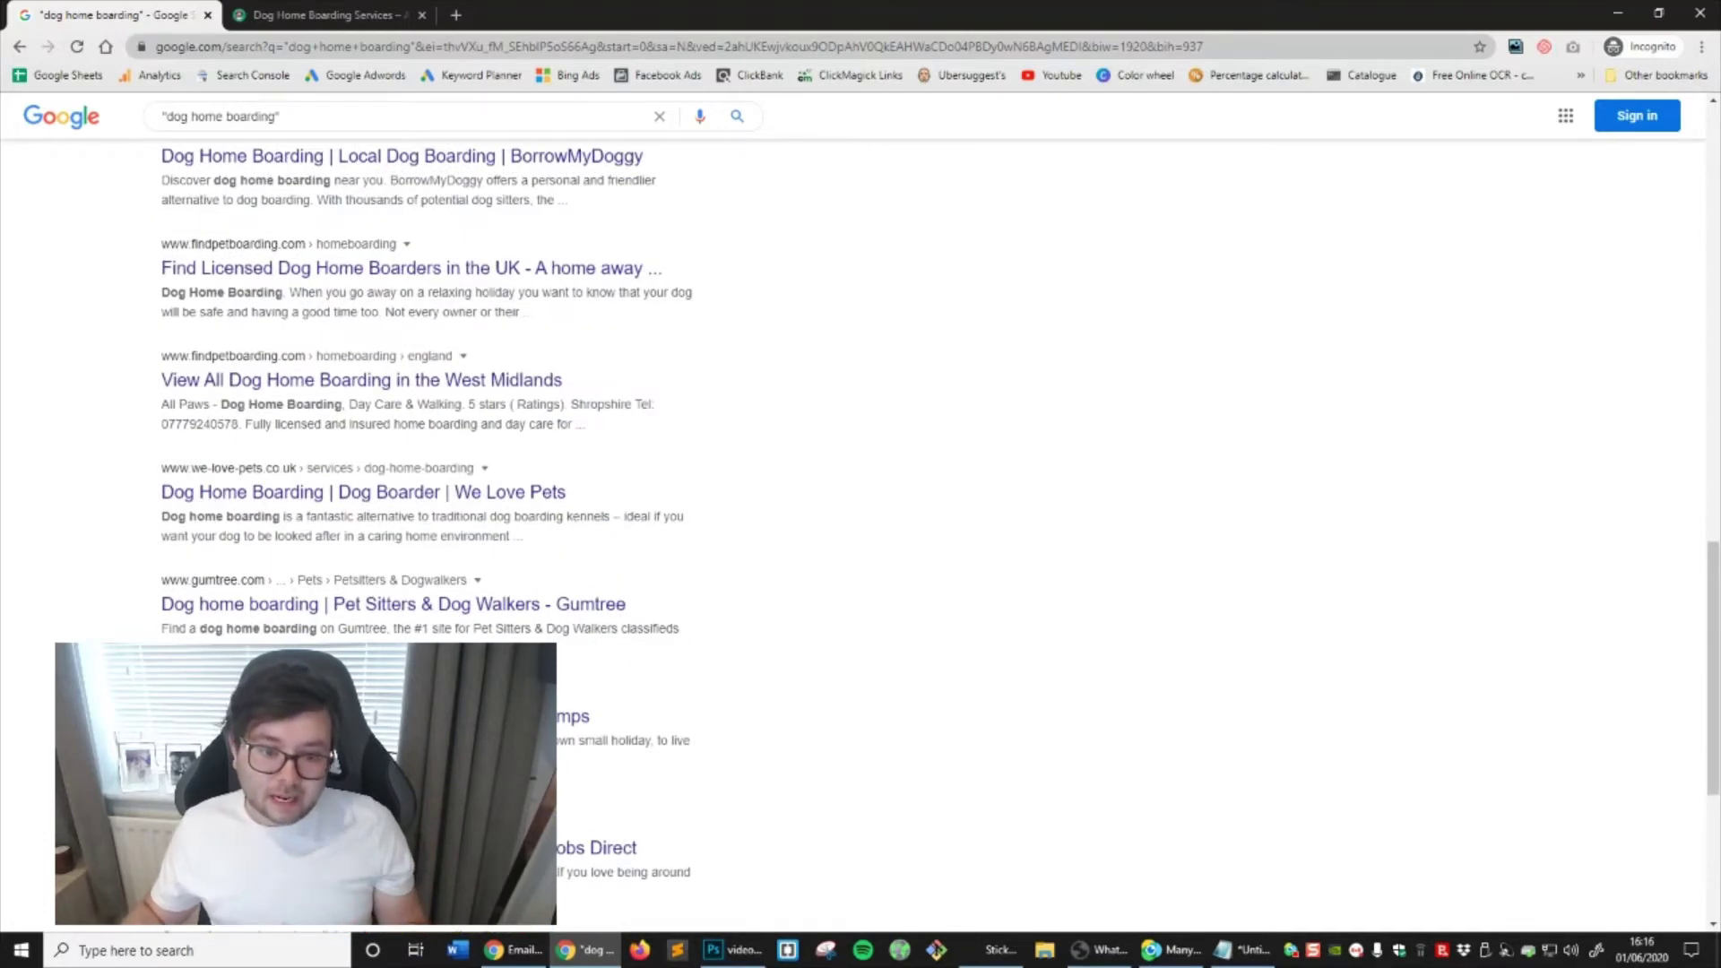
left_click_drag(153, 583, 627, 608)
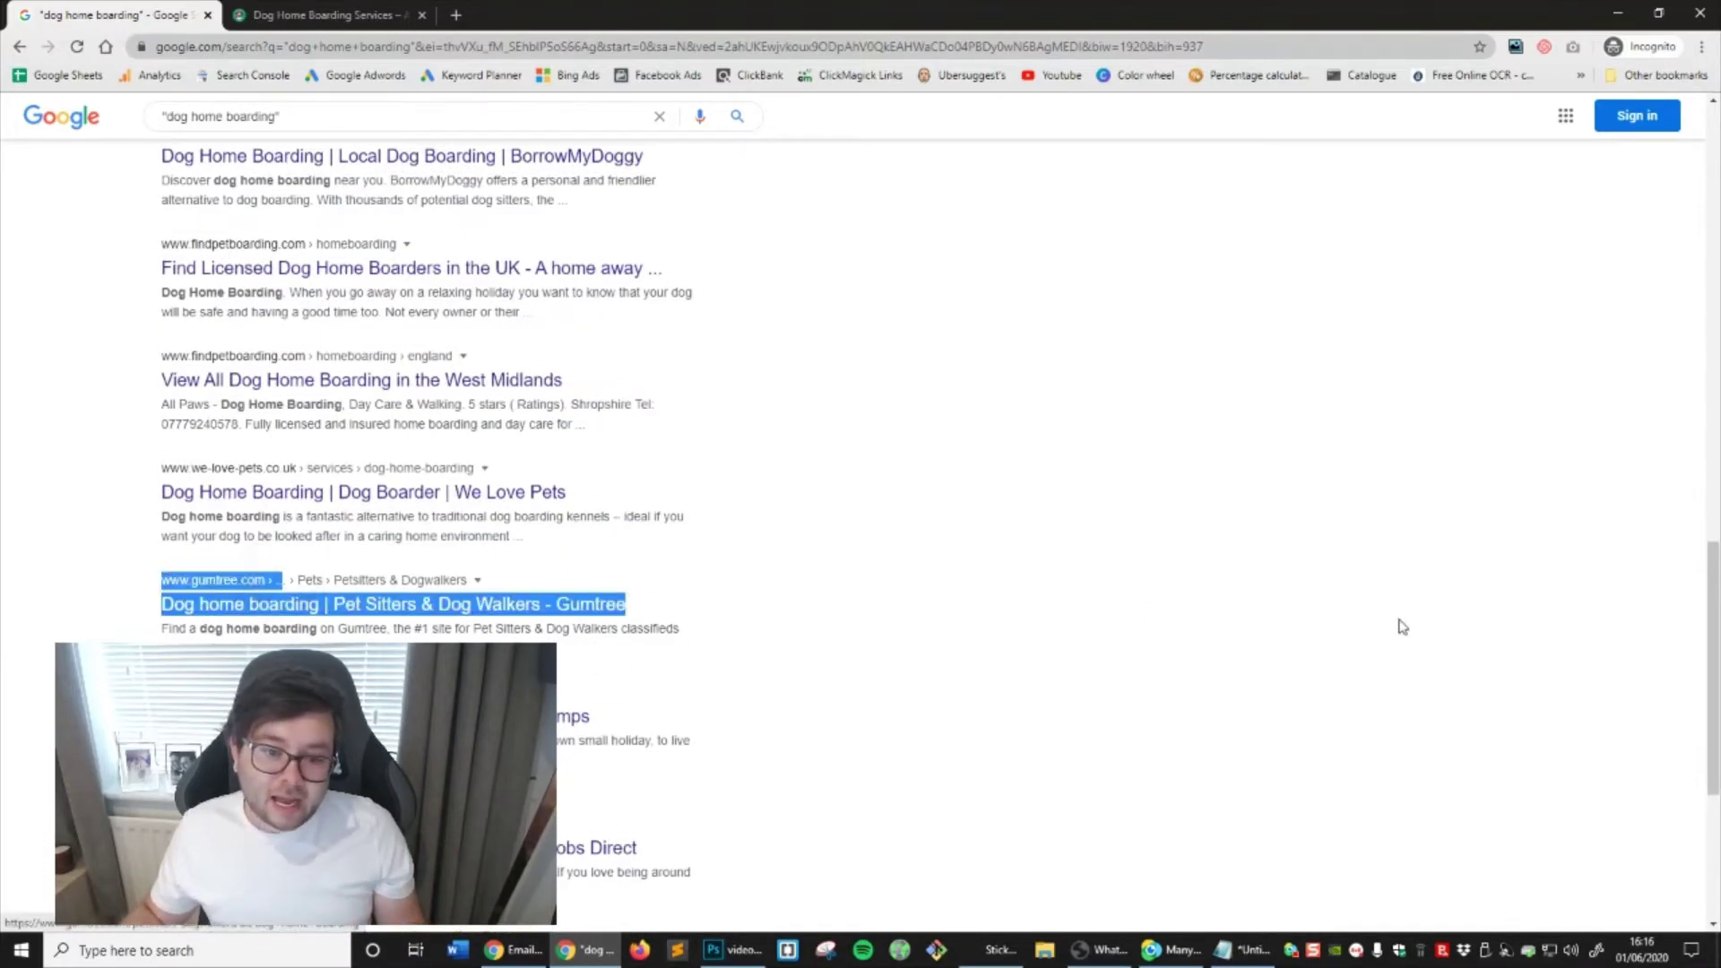
scroll(1400, 628, "up", 2)
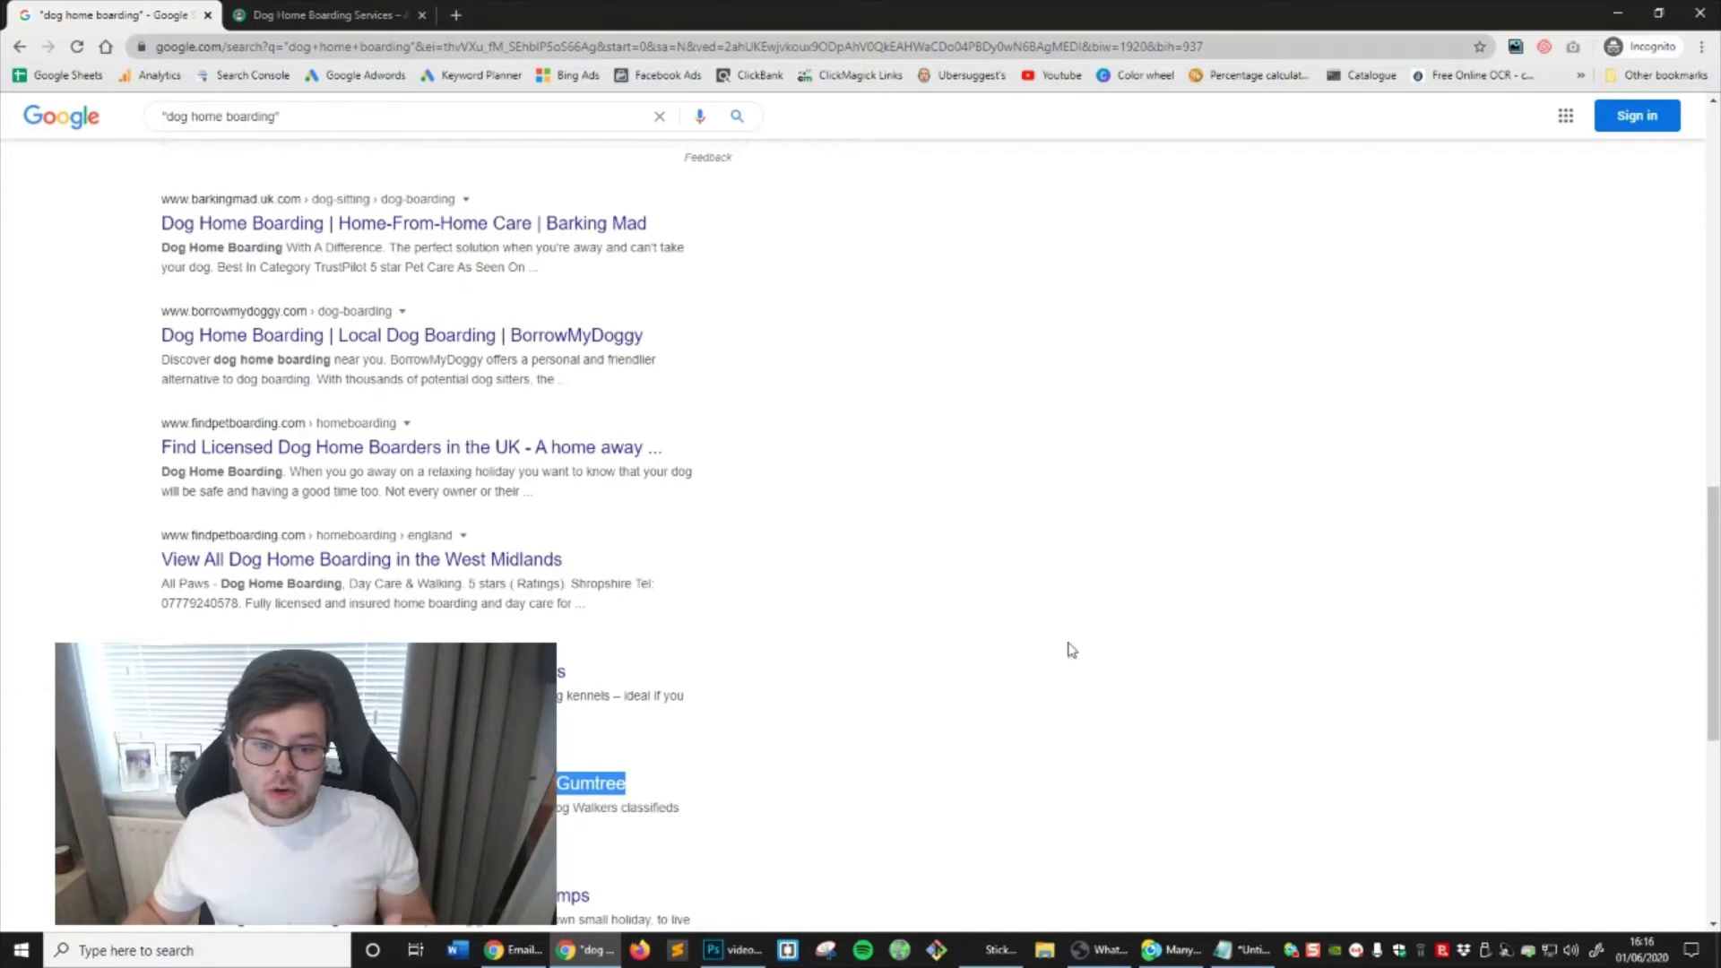
scroll(980, 628, "up", 1)
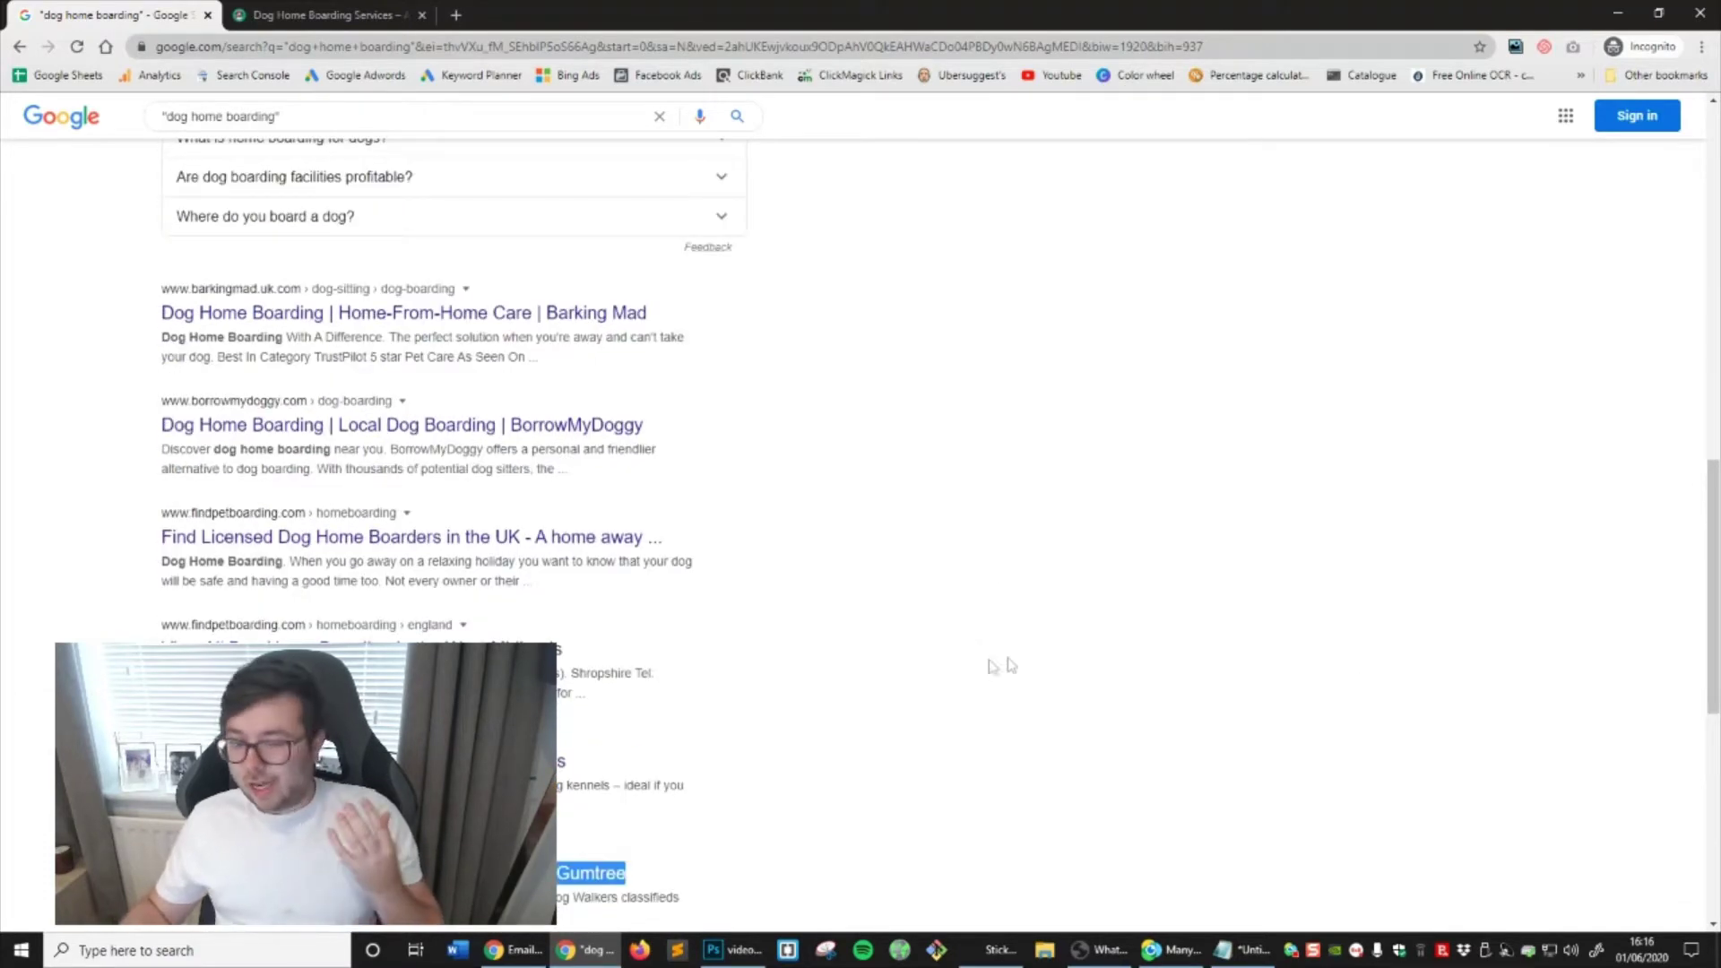
scroll(986, 681, "up", 4)
scroll(950, 816, "up", 1)
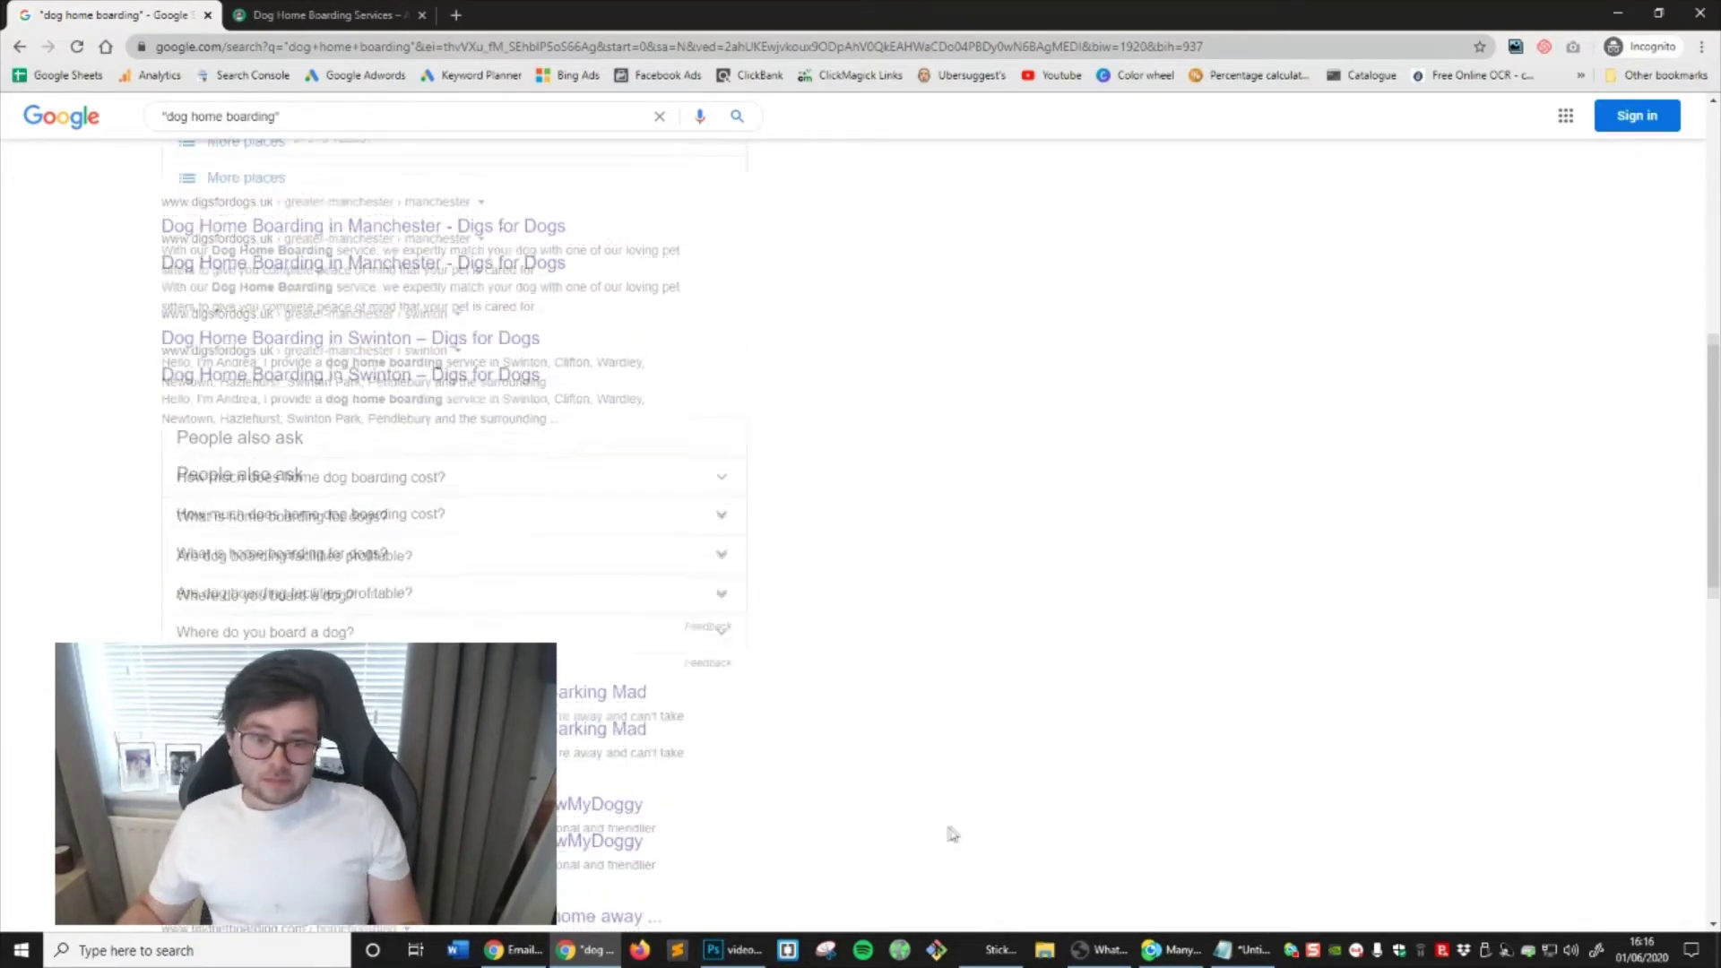
scroll(383, 543, "up", 4)
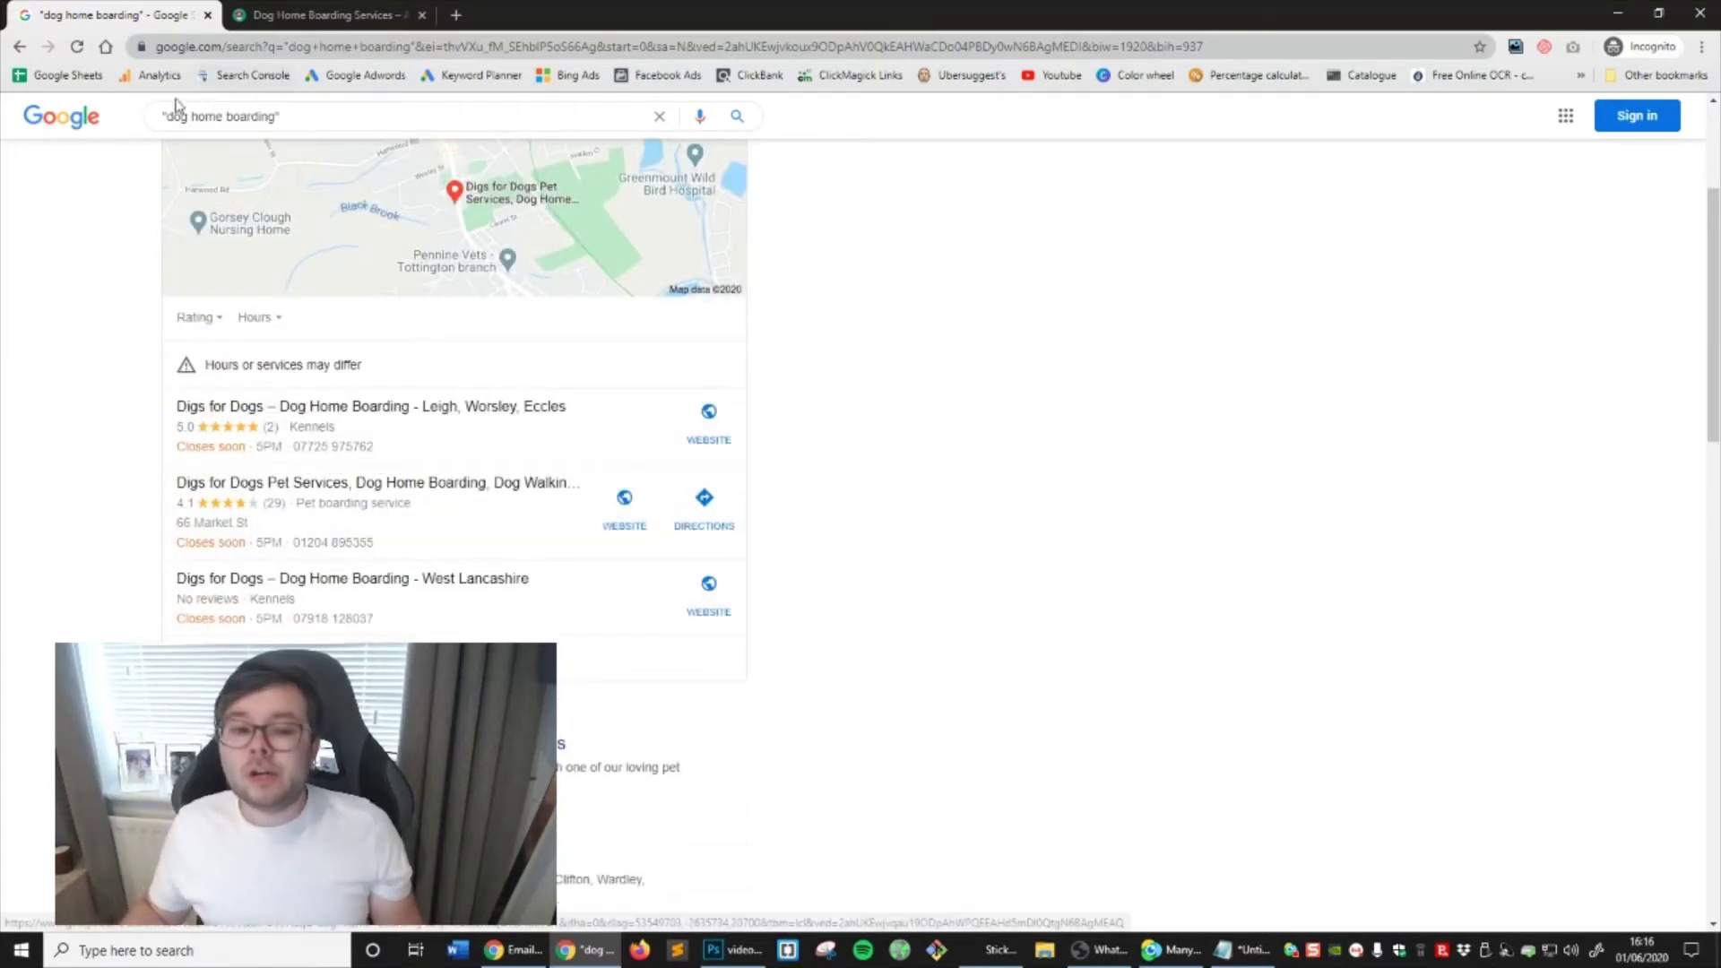
left_click_drag(167, 116, 269, 117)
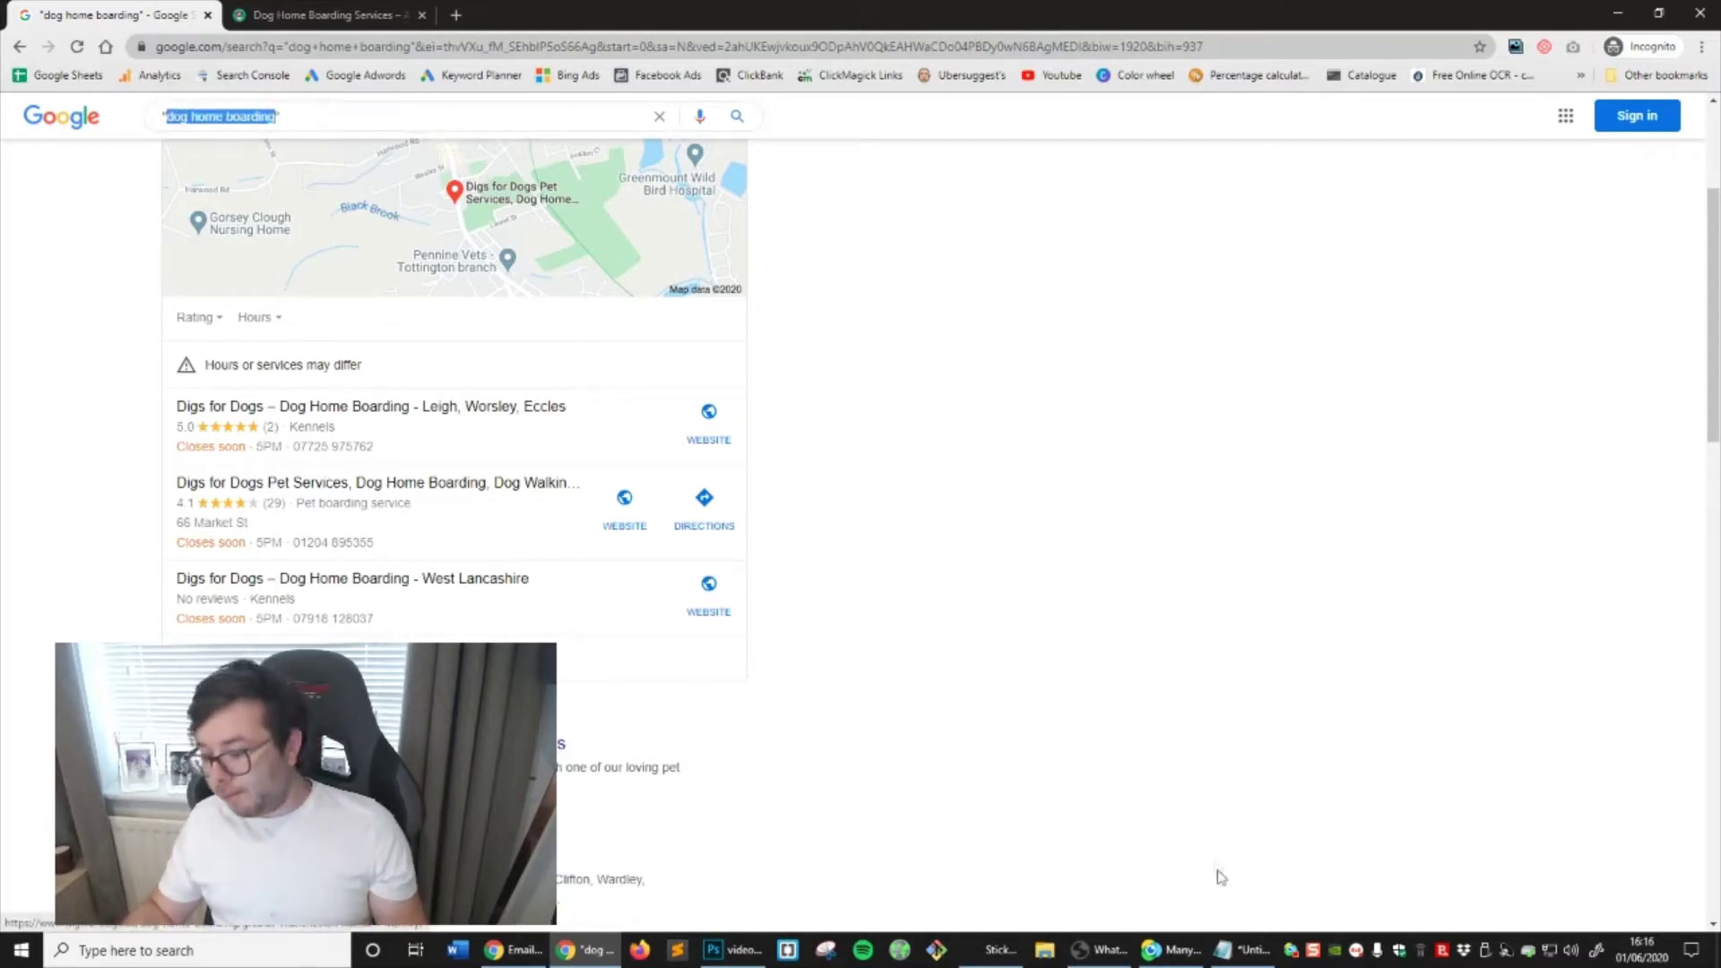
left_click(1241, 952)
left_click(256, 115)
left_click(276, 117)
key("BackSpace")
type("servic")
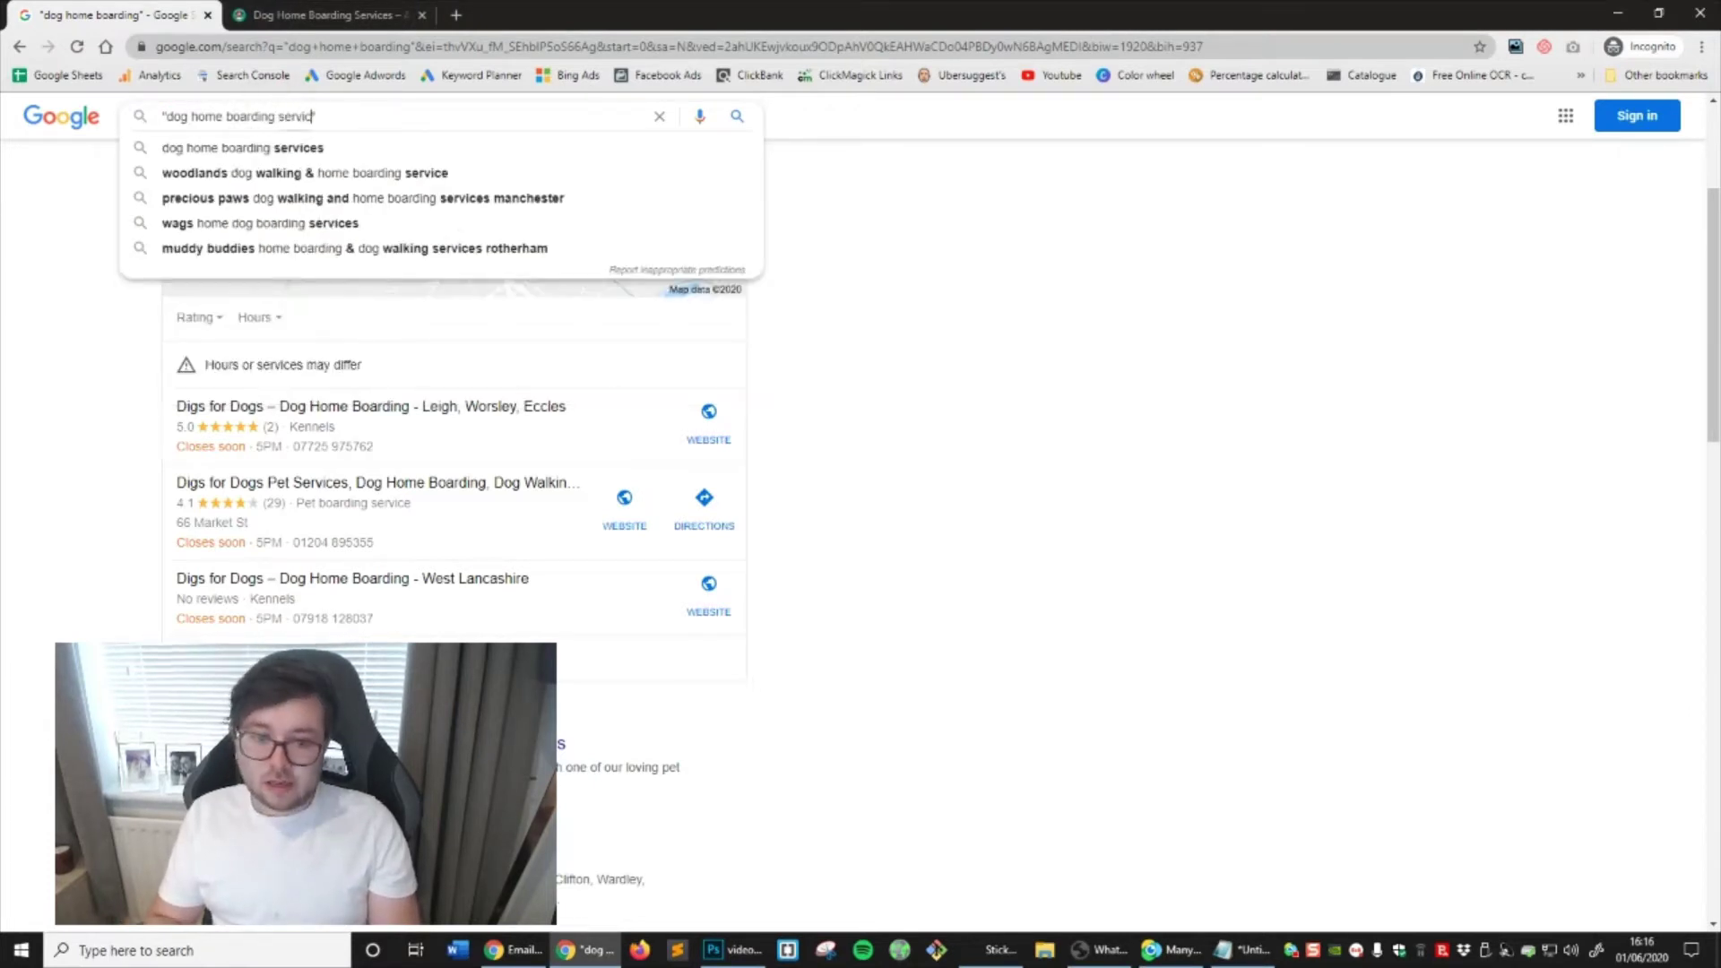
key("BackSpace")
key("BackSpace")
key("BackSpace")
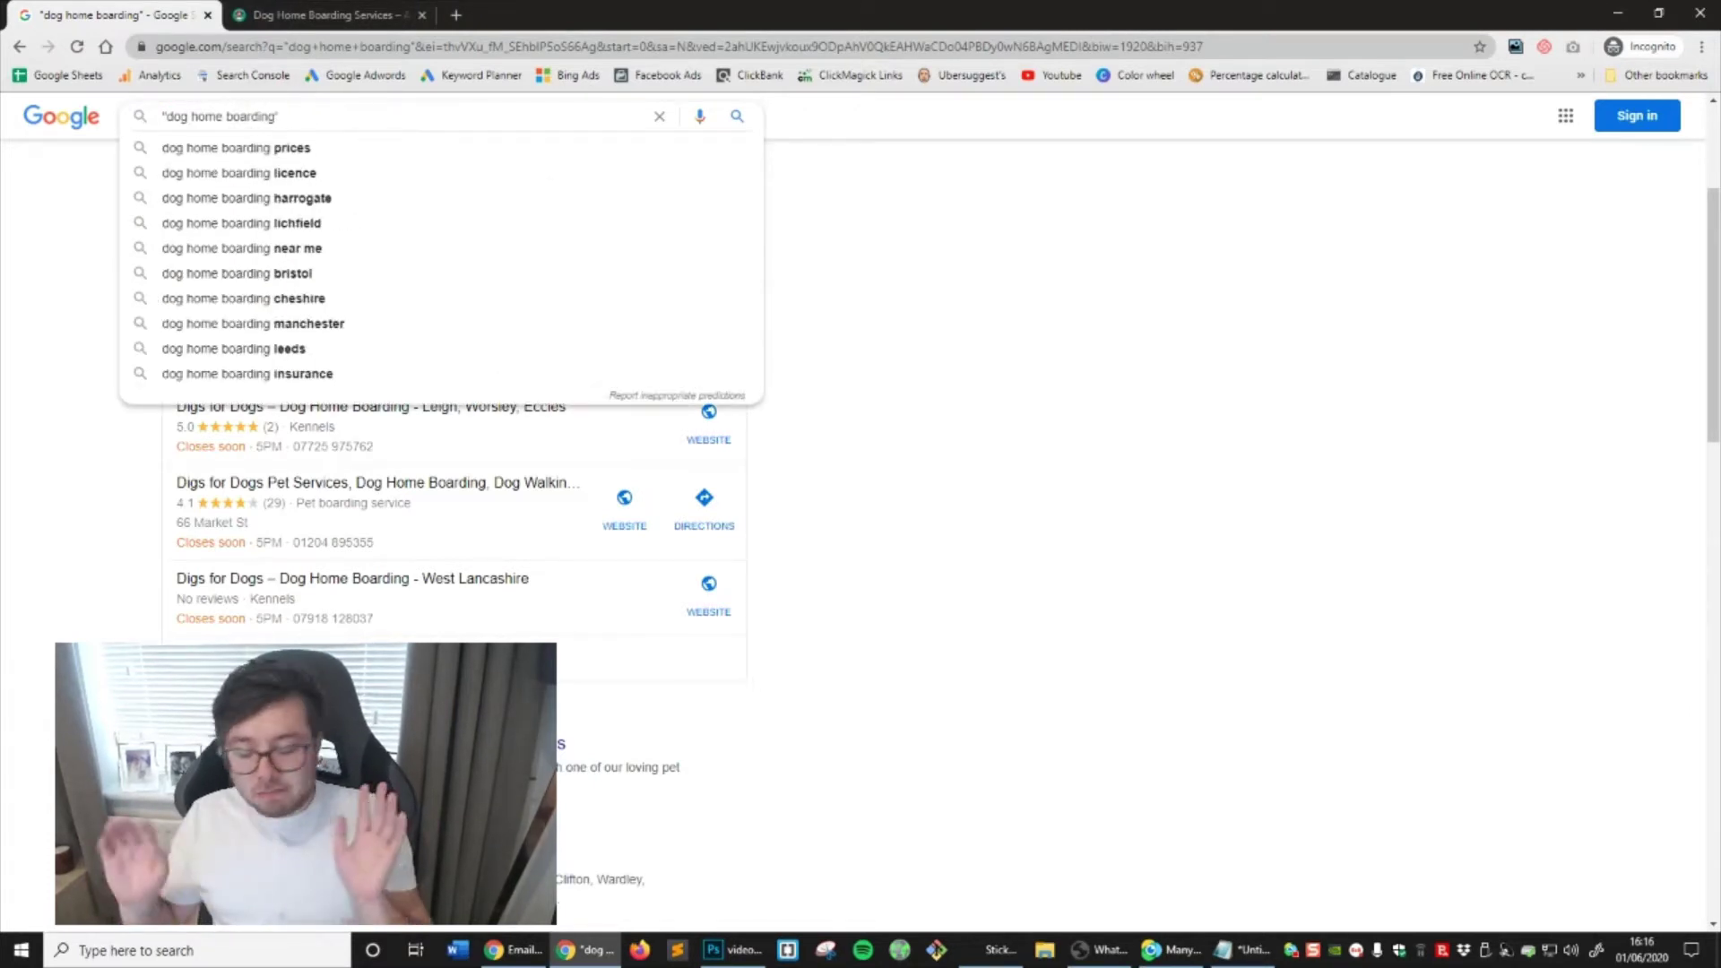
Switch to Notepad and add "dog home boarding" and "dog home boarding services manchester" on separate lines of the keyword list
left_click(1229, 947)
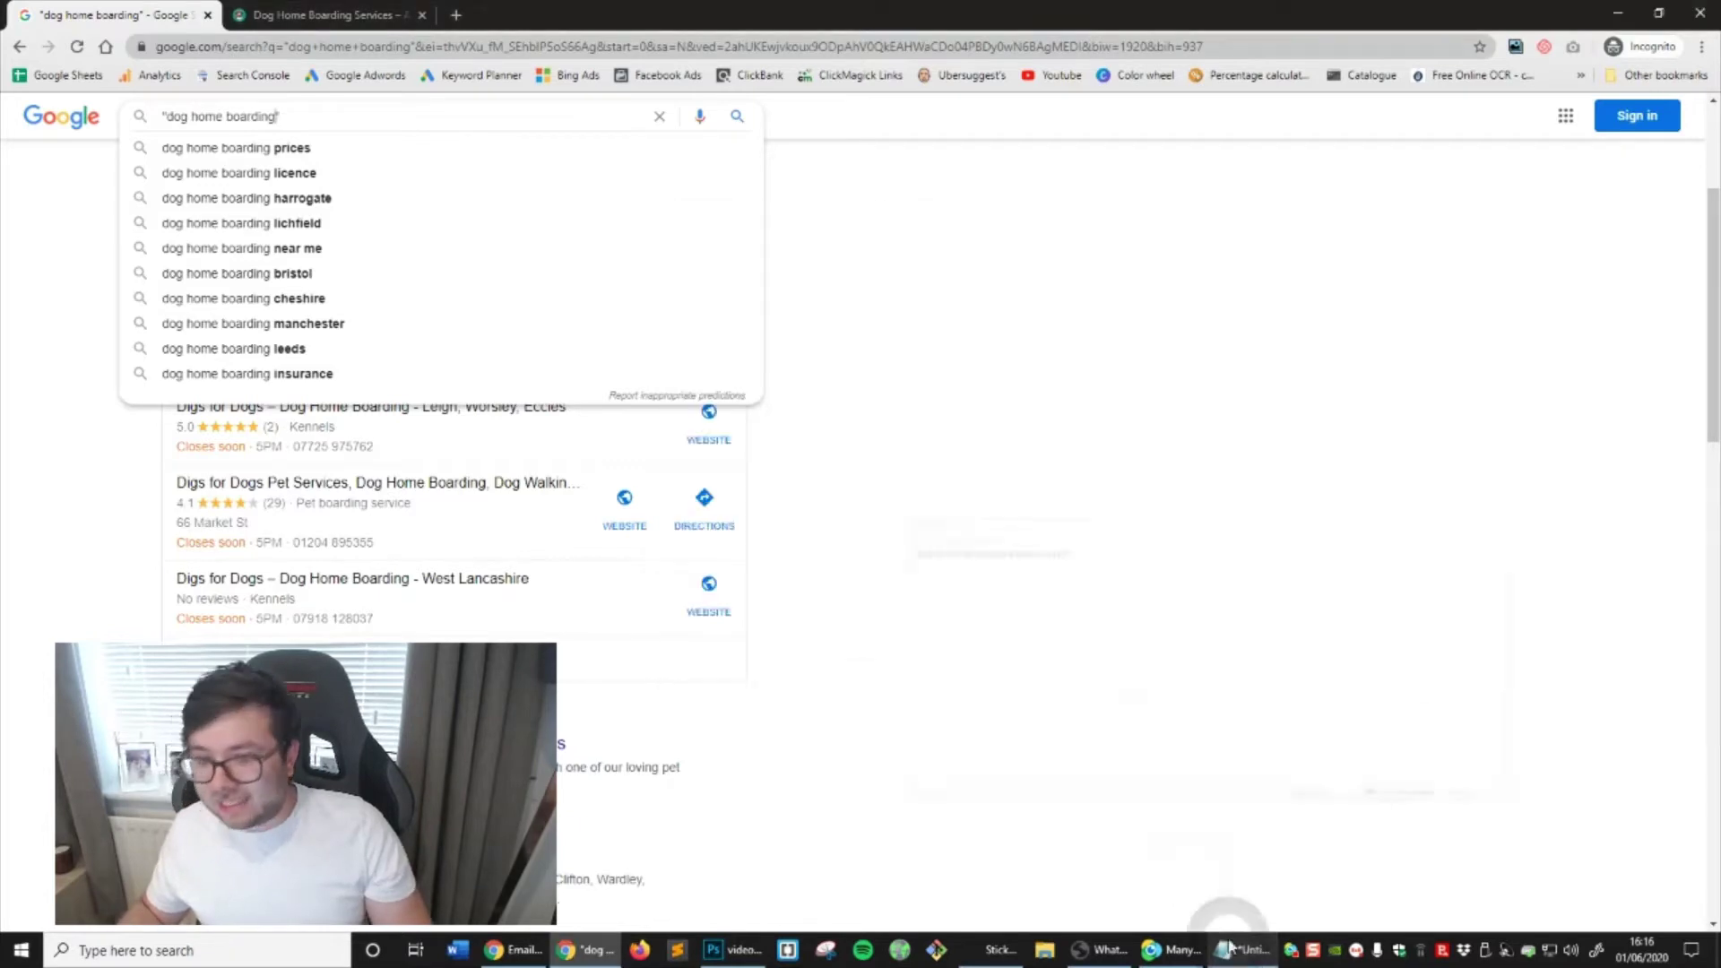
left_click(1152, 484)
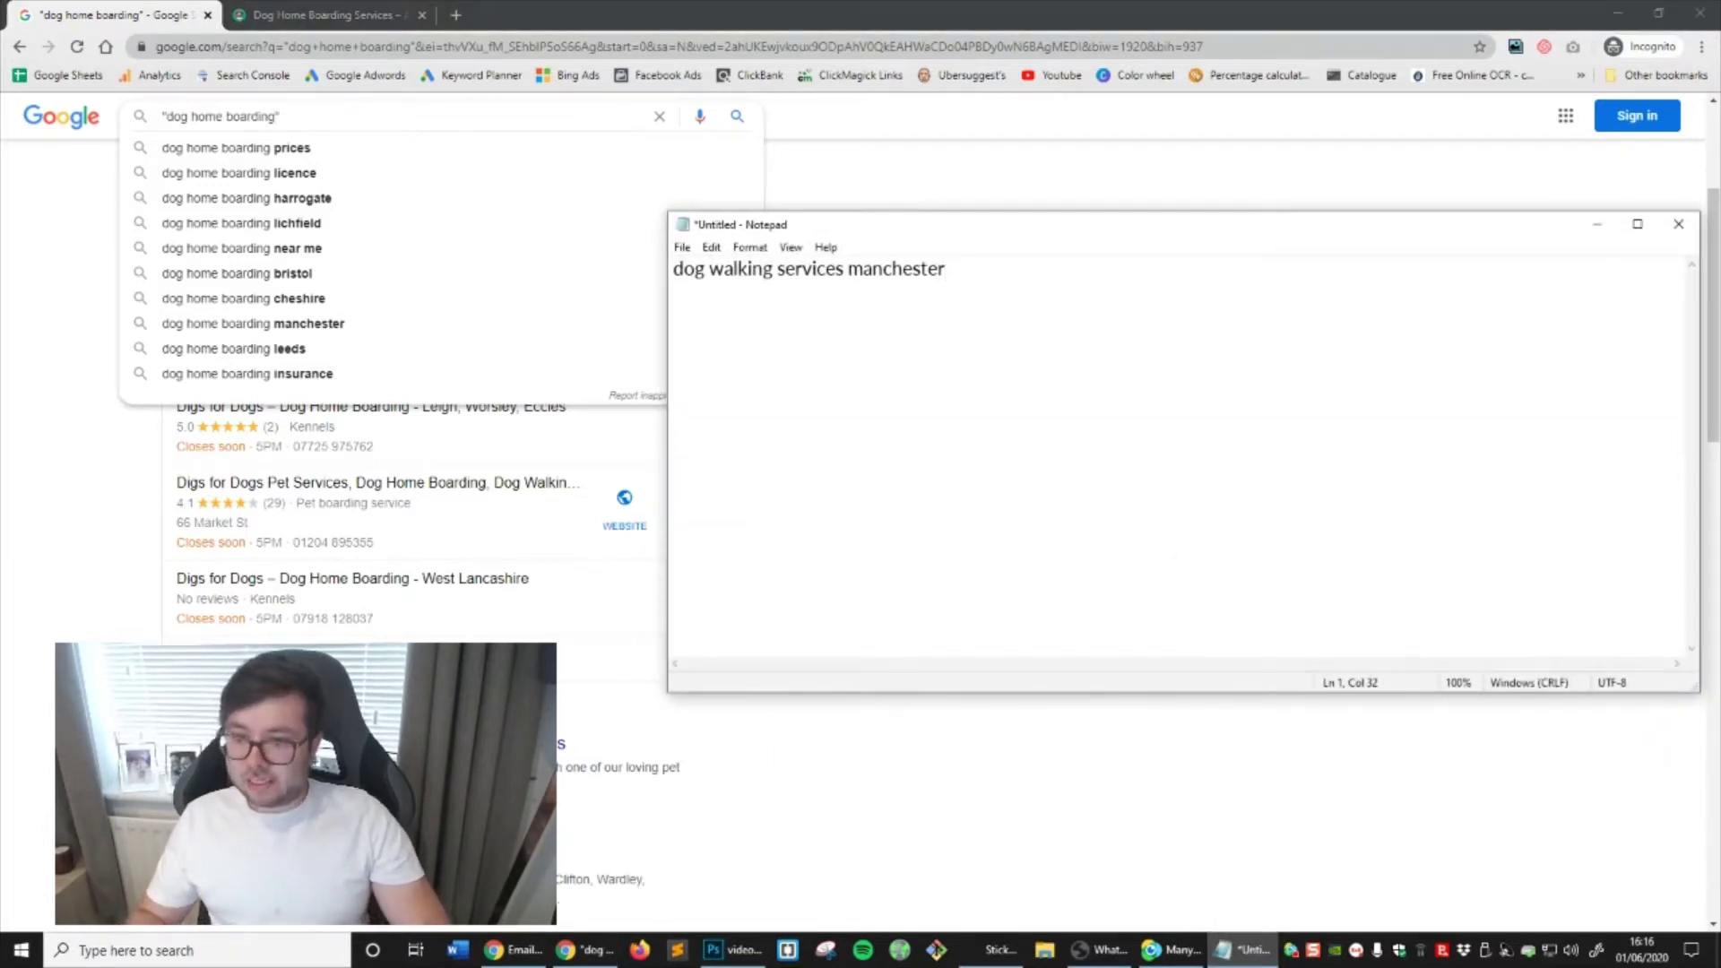
type("dog home boarding")
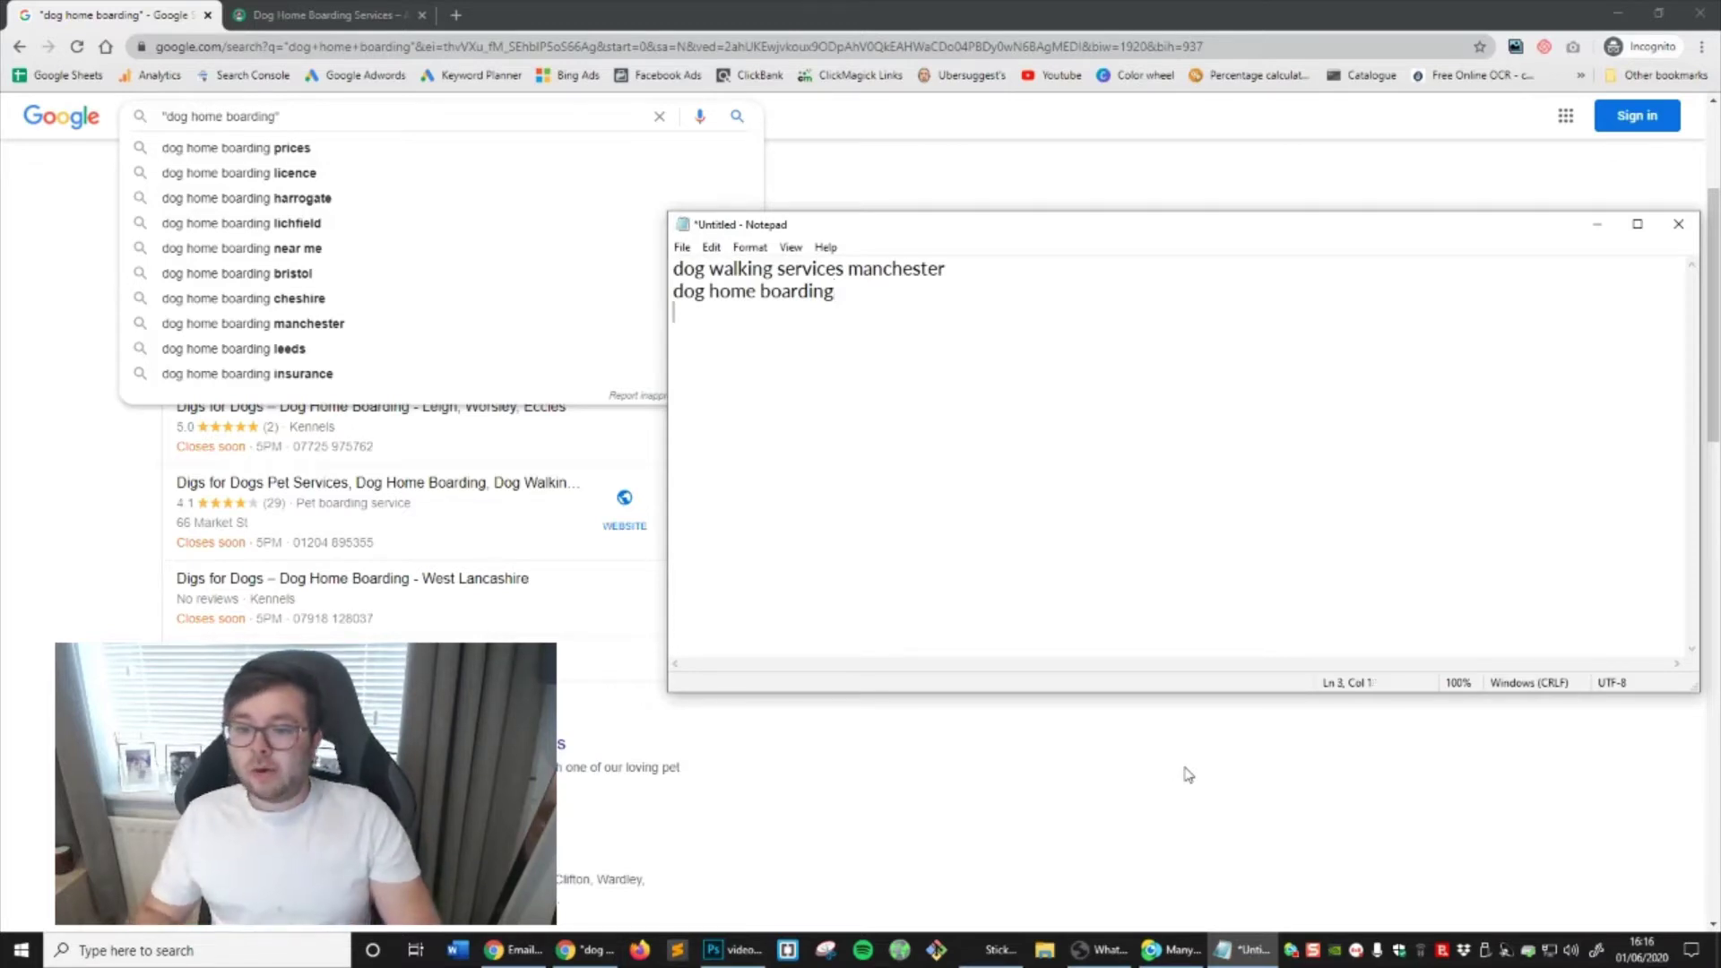
type("dog home boarding")
type("services manchester")
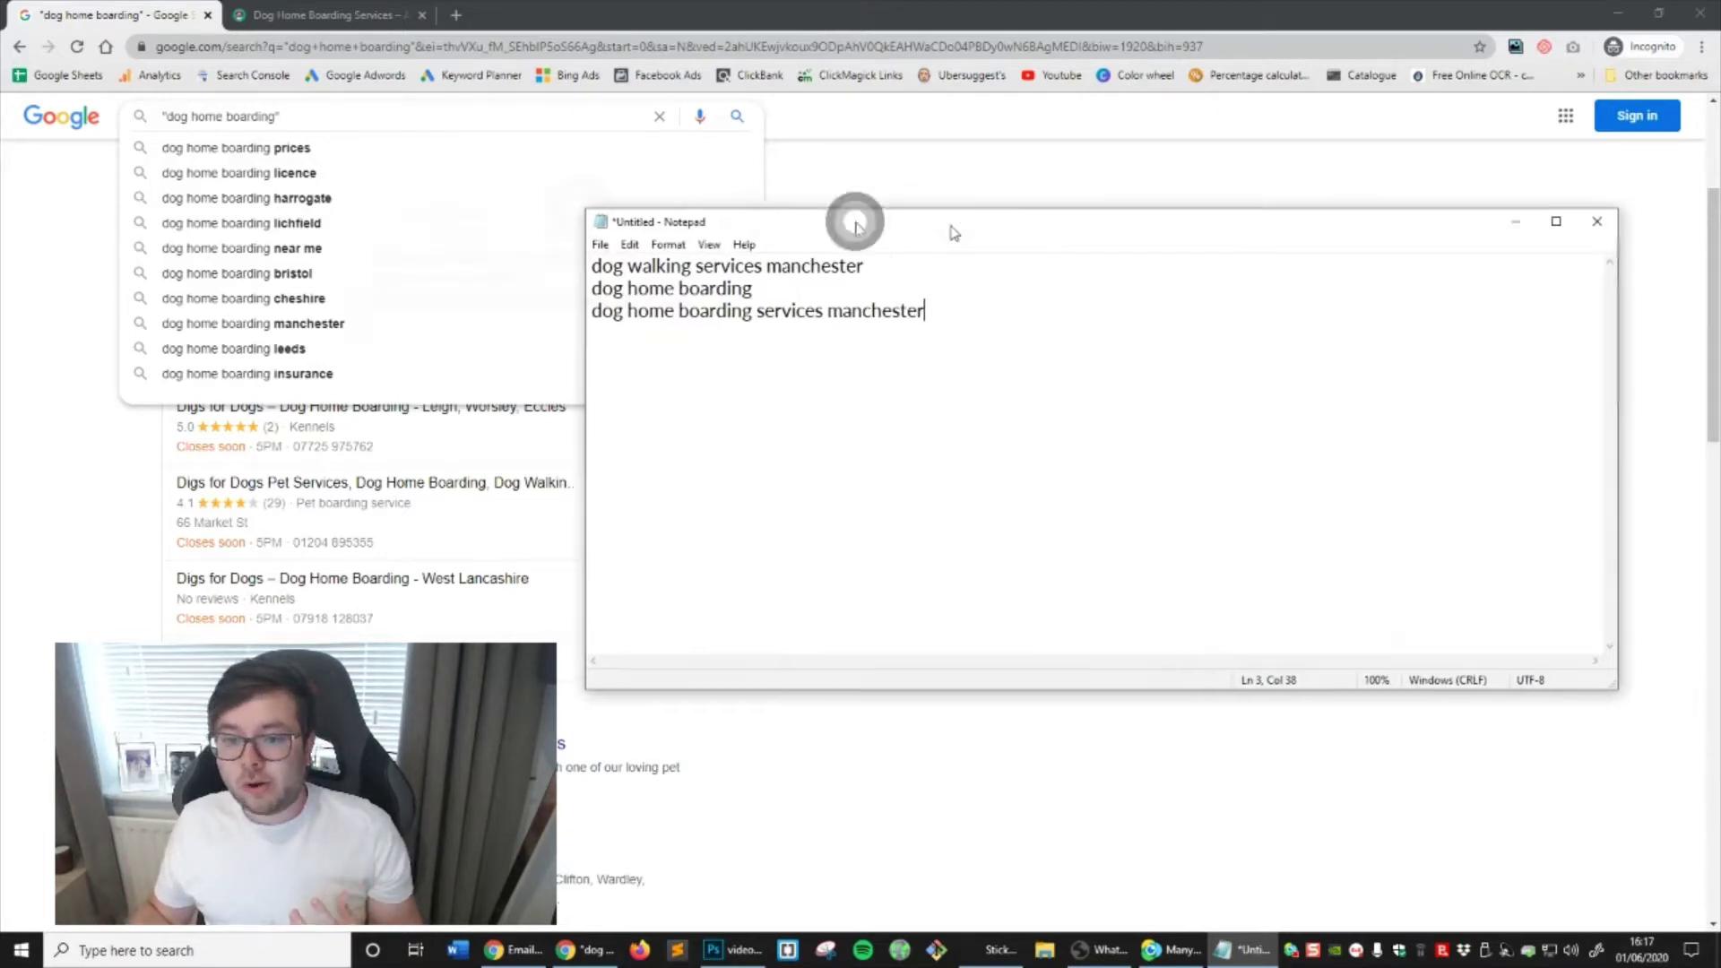
Open the Digs for Dogs home page and look through its welcome text, service images and video section
left_click(3, 5)
left_click(238, 19)
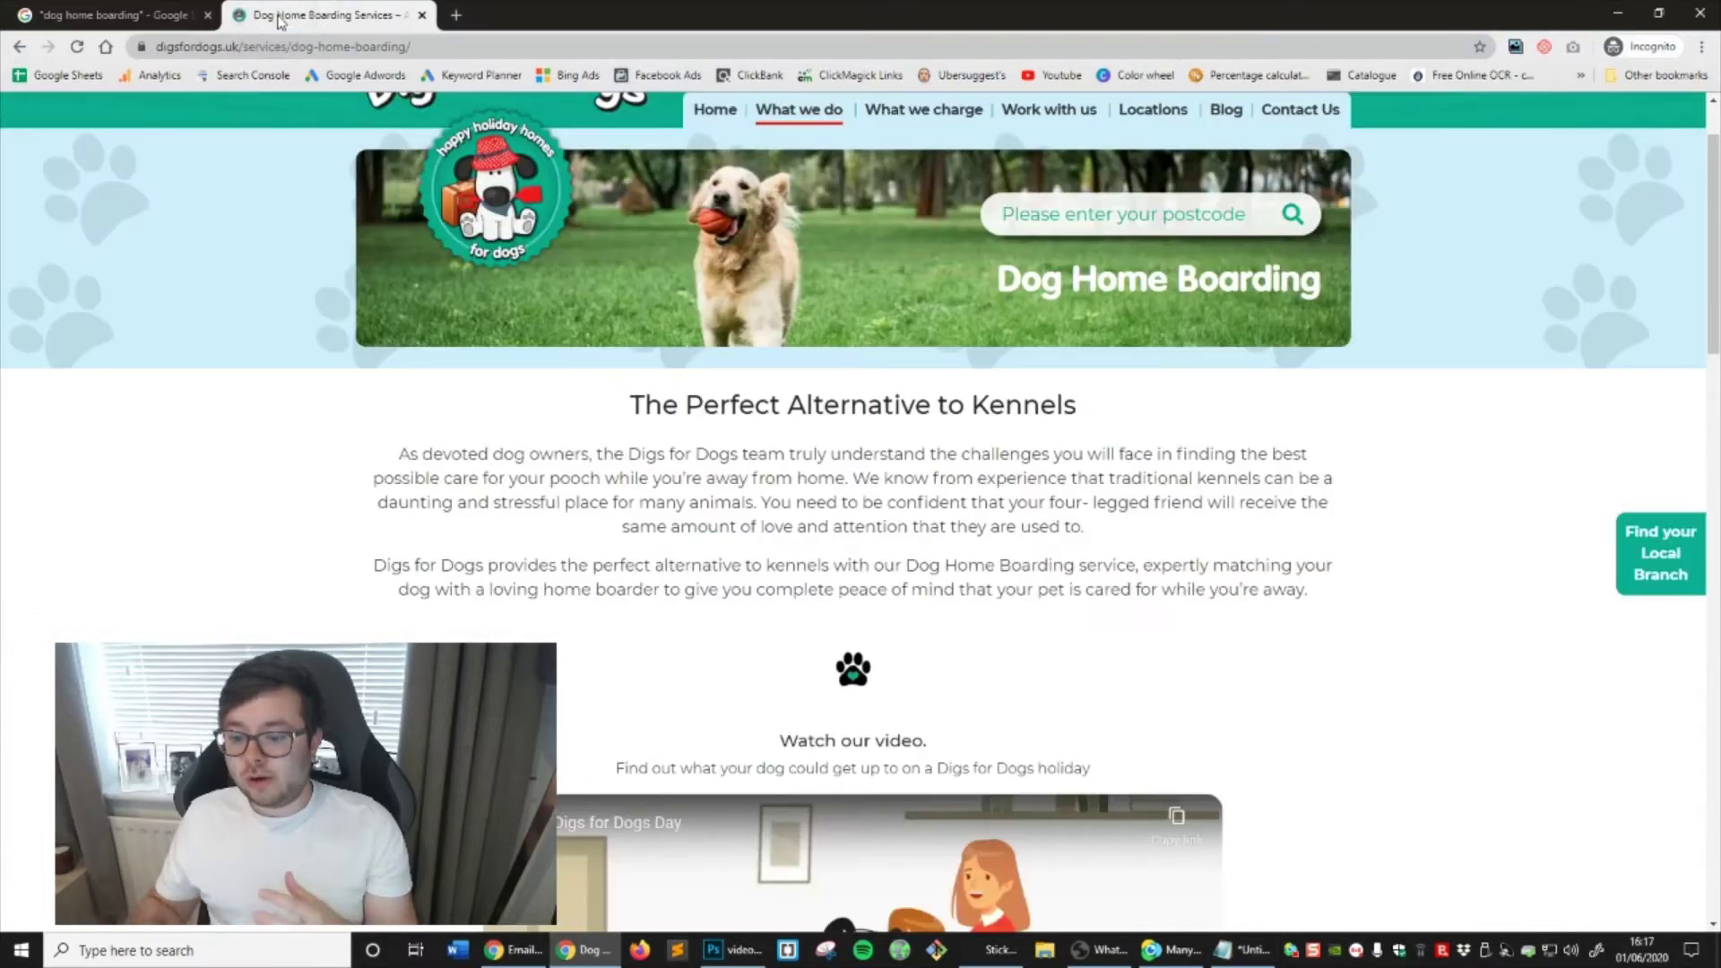
left_click(717, 109)
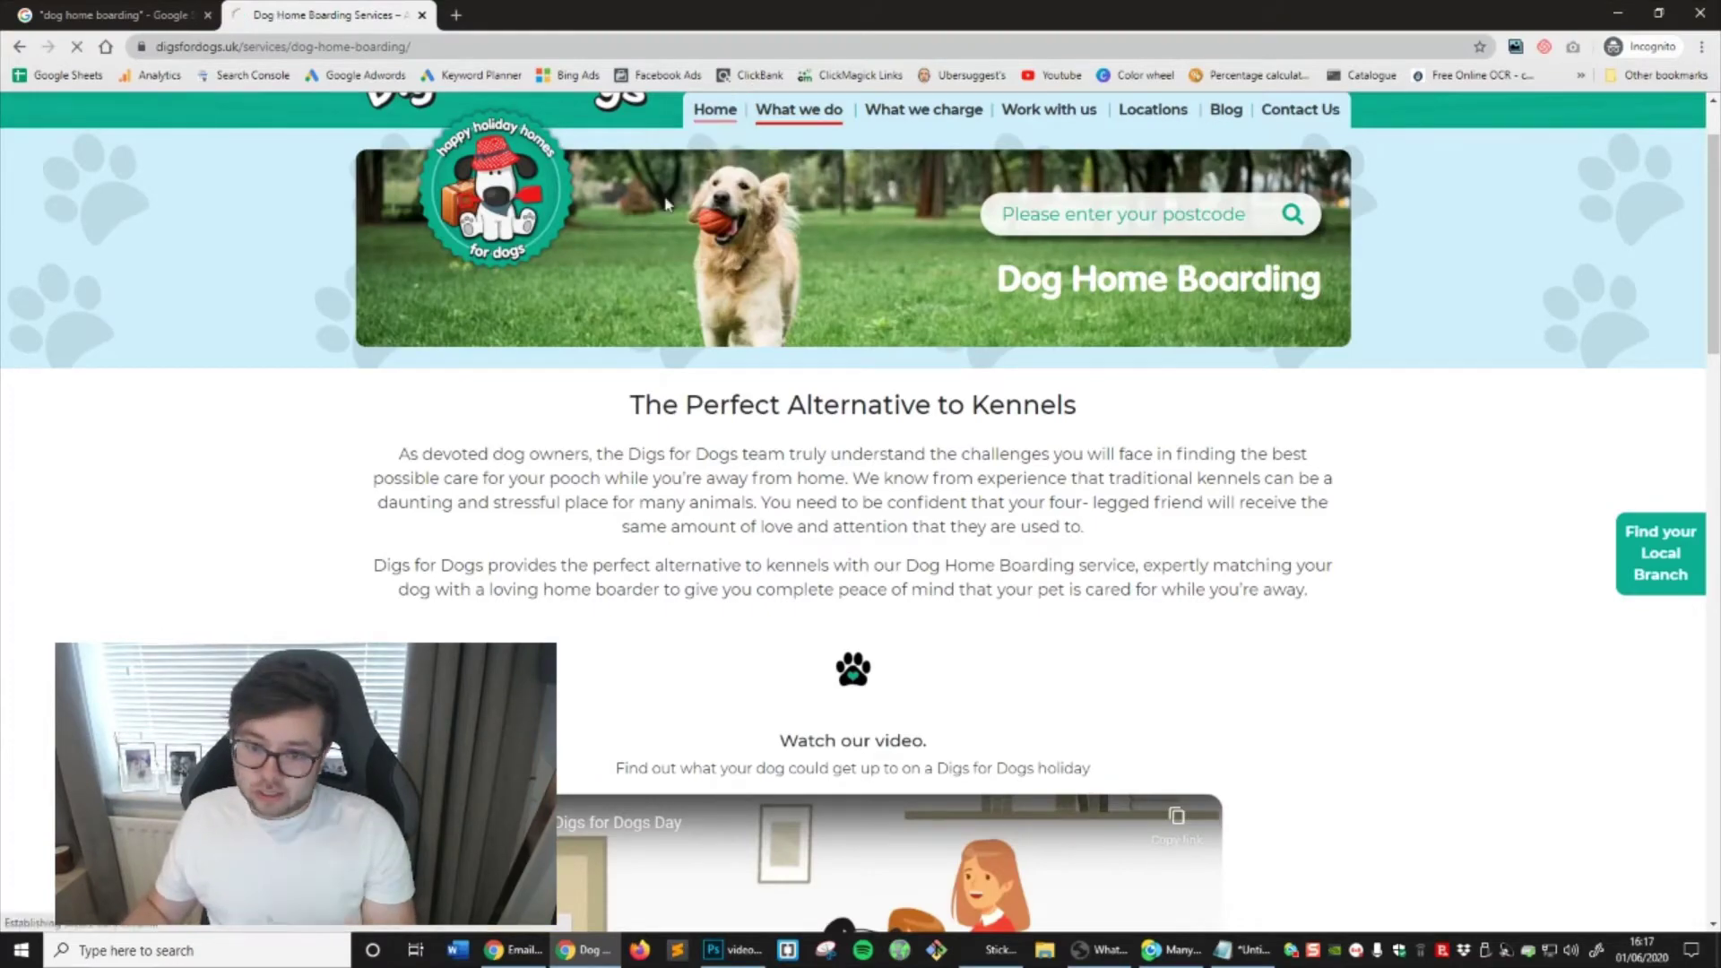
scroll(669, 284, "down", 4)
scroll(670, 284, "down", 5)
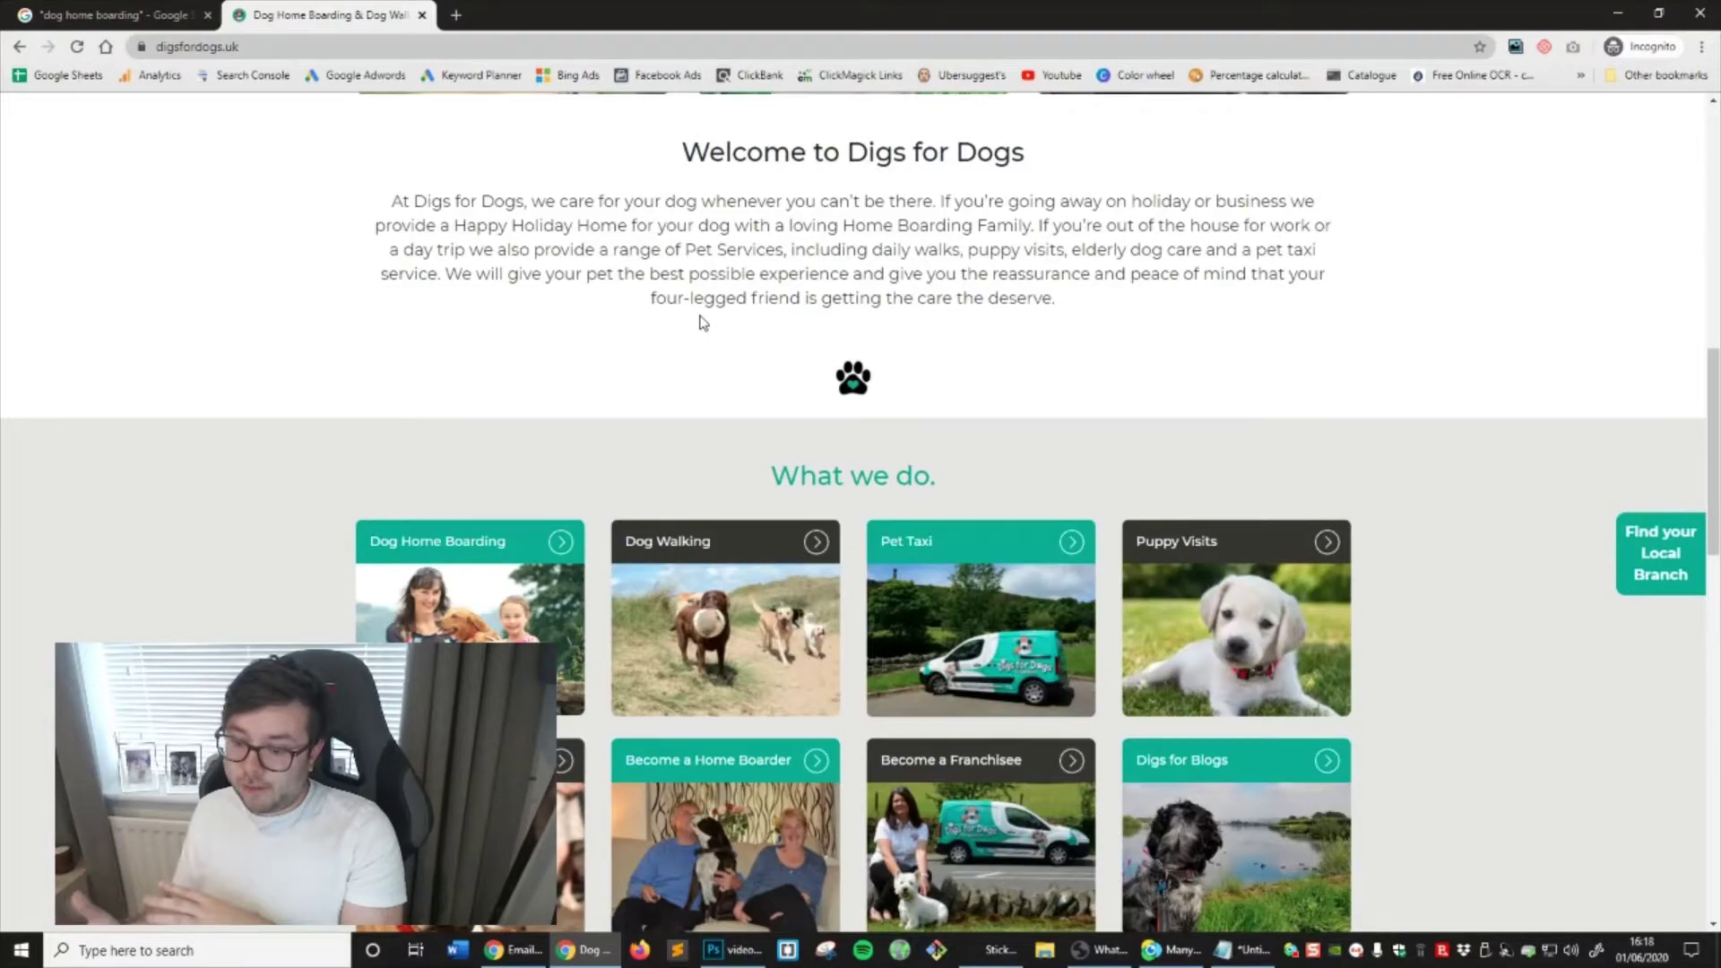
scroll(702, 322, "down", 3)
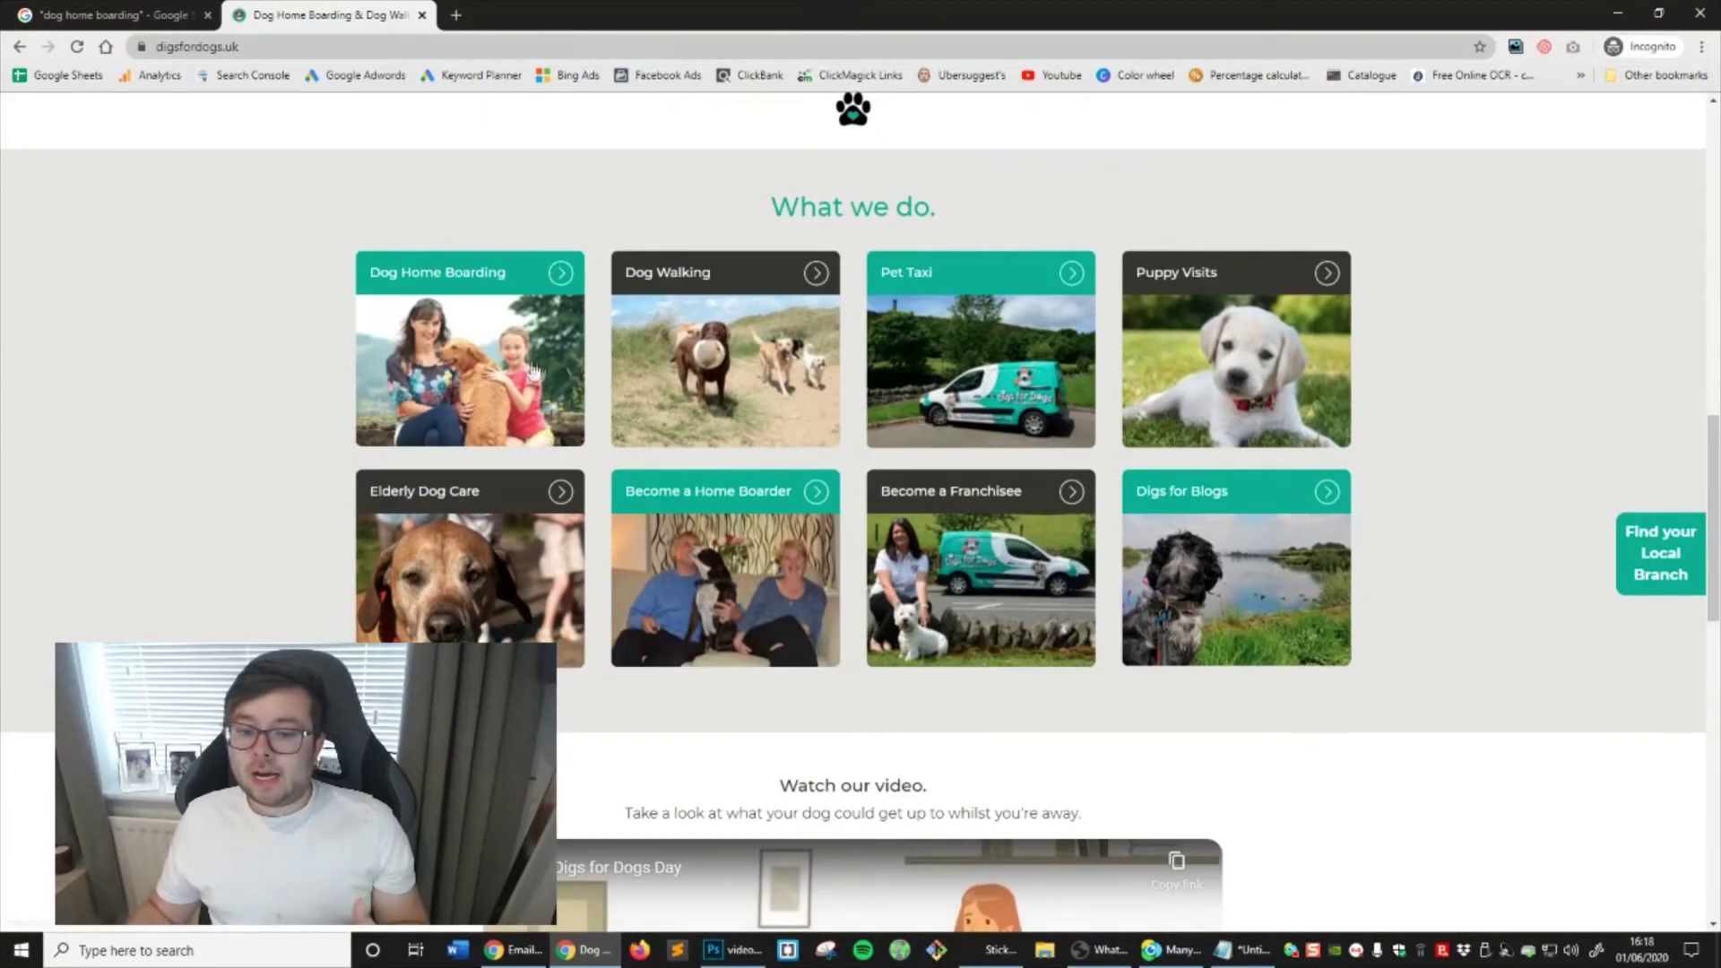
scroll(681, 421, "down", 10)
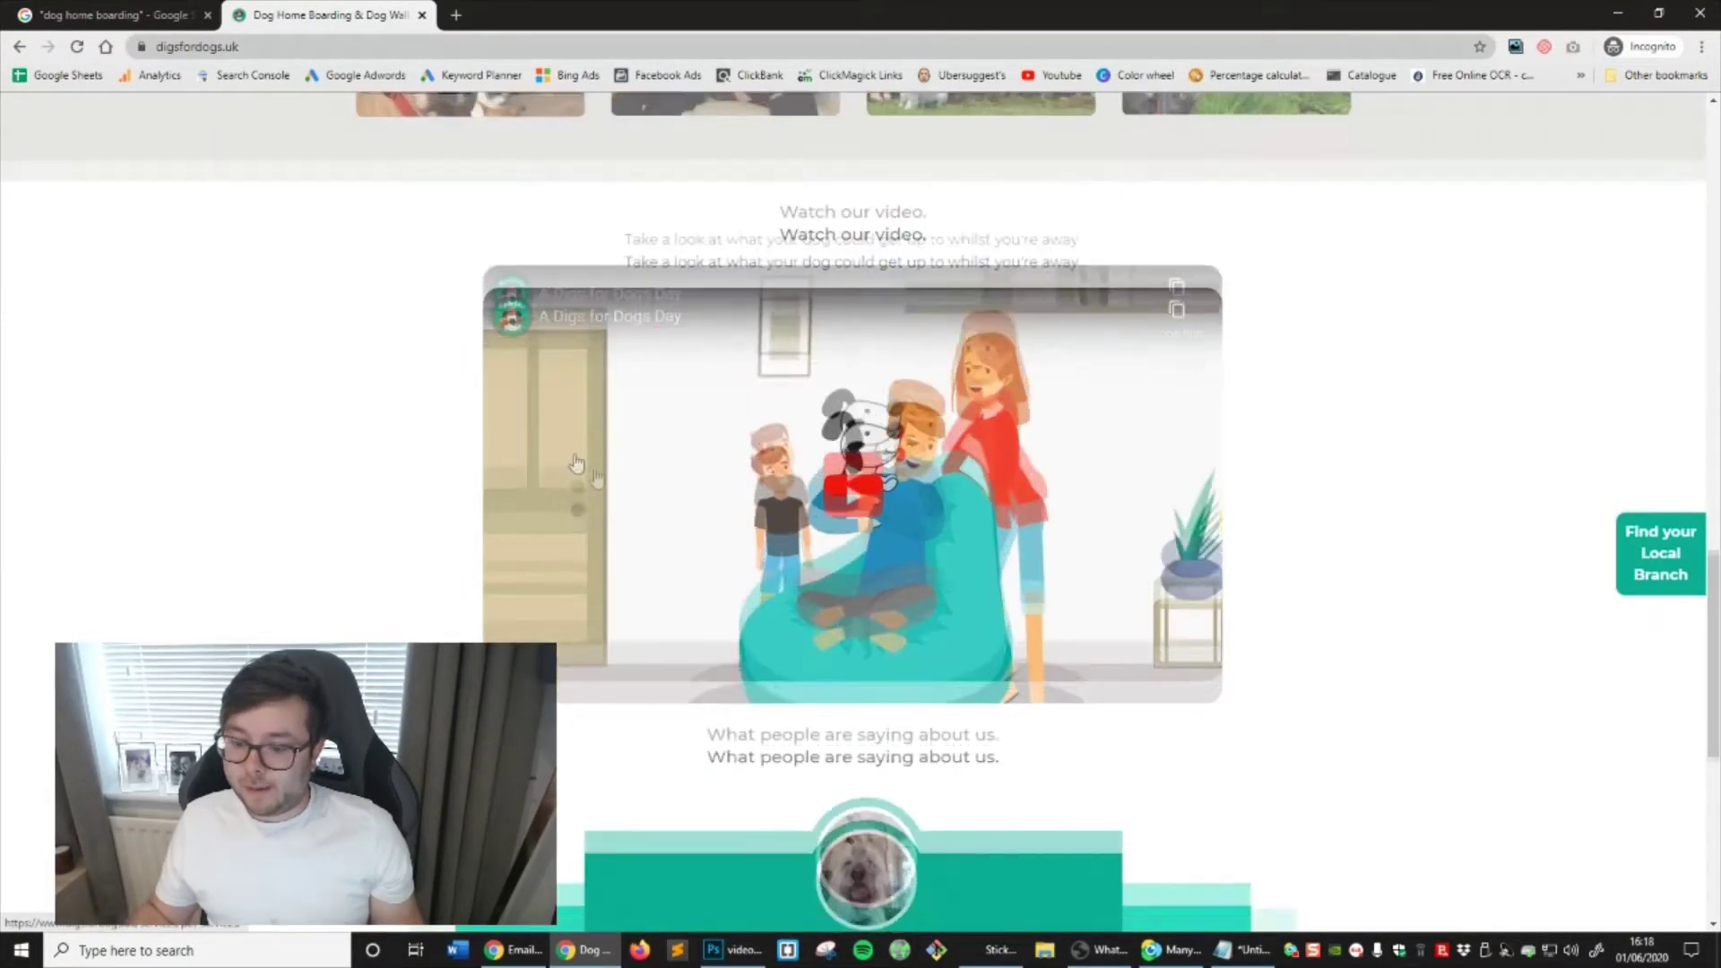
scroll(821, 470, "up", 5)
scroll(820, 469, "up", 10)
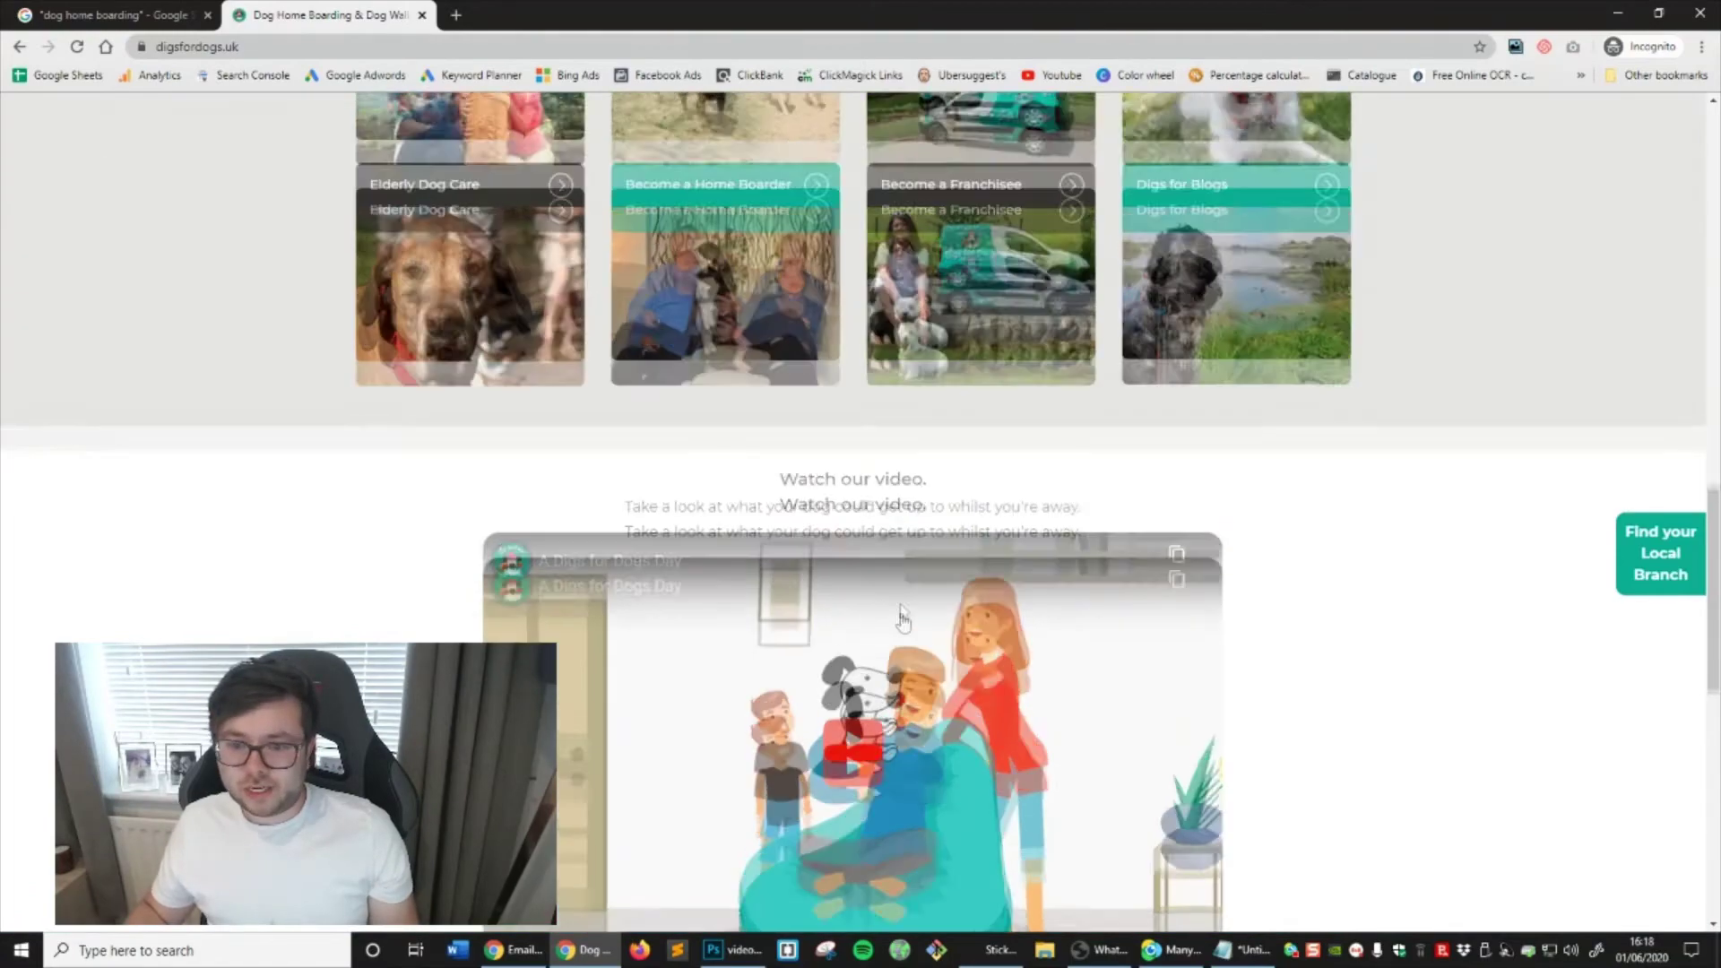
Play the "A Digs for Dogs Day" video briefly and look over the testimonials, footer and service images on the home page
scroll(896, 386, "down", 10)
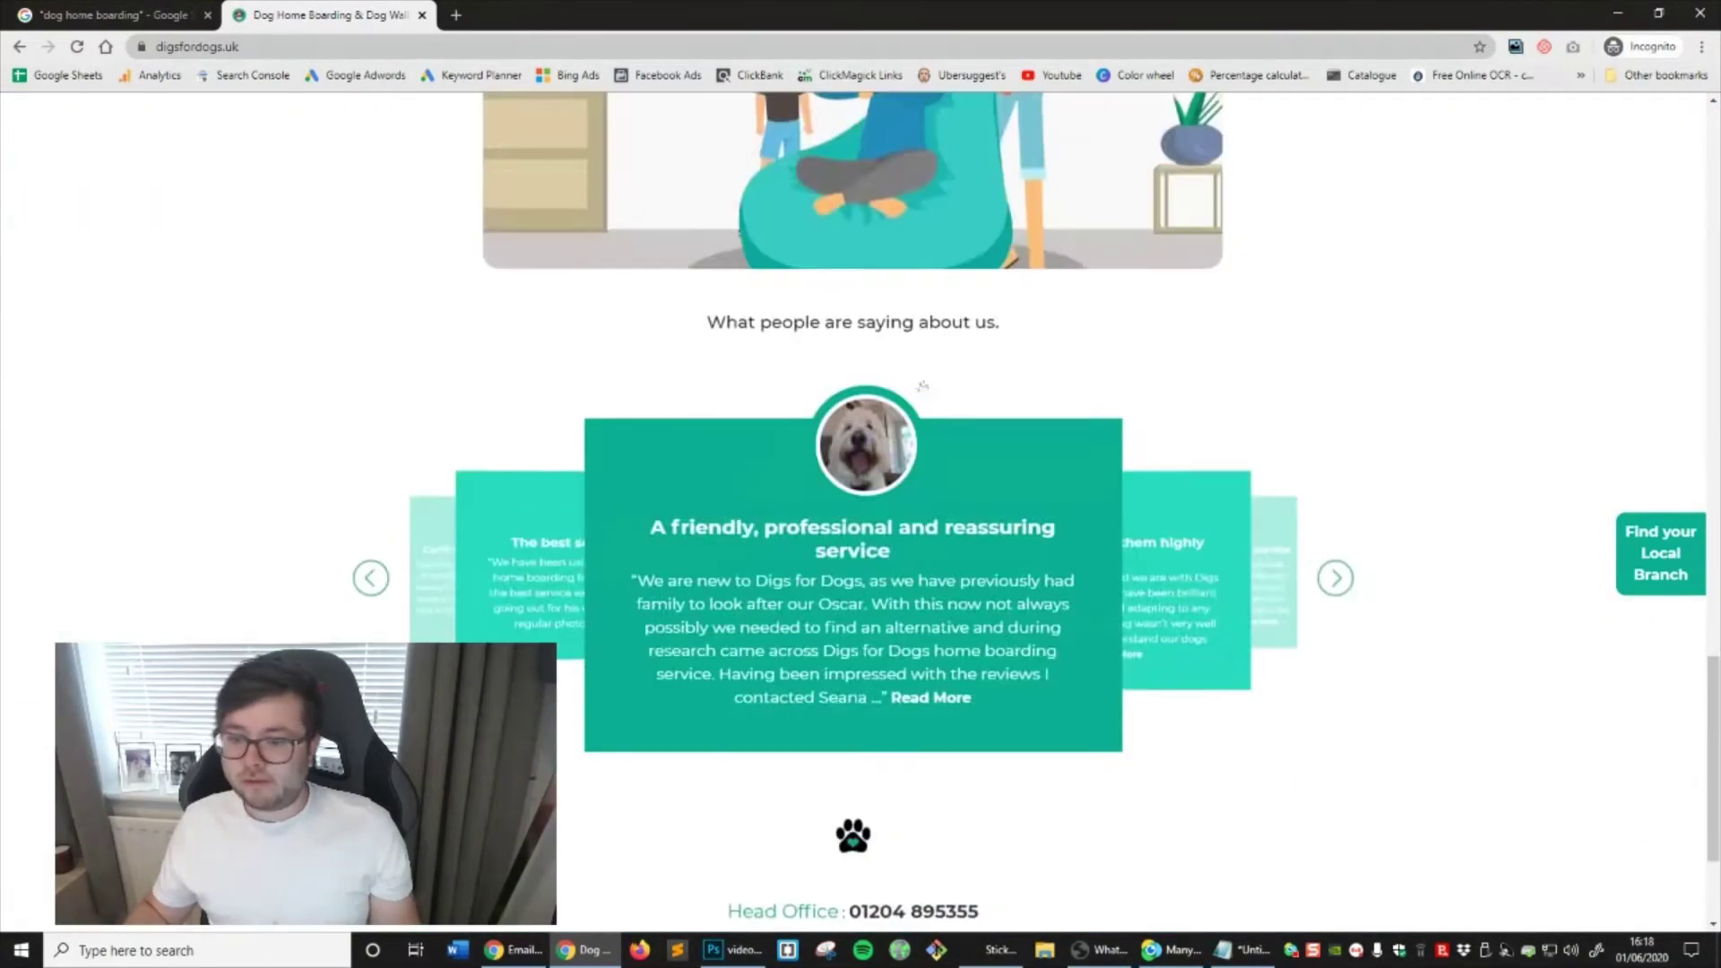
scroll(922, 387, "up", 3)
left_click(907, 309)
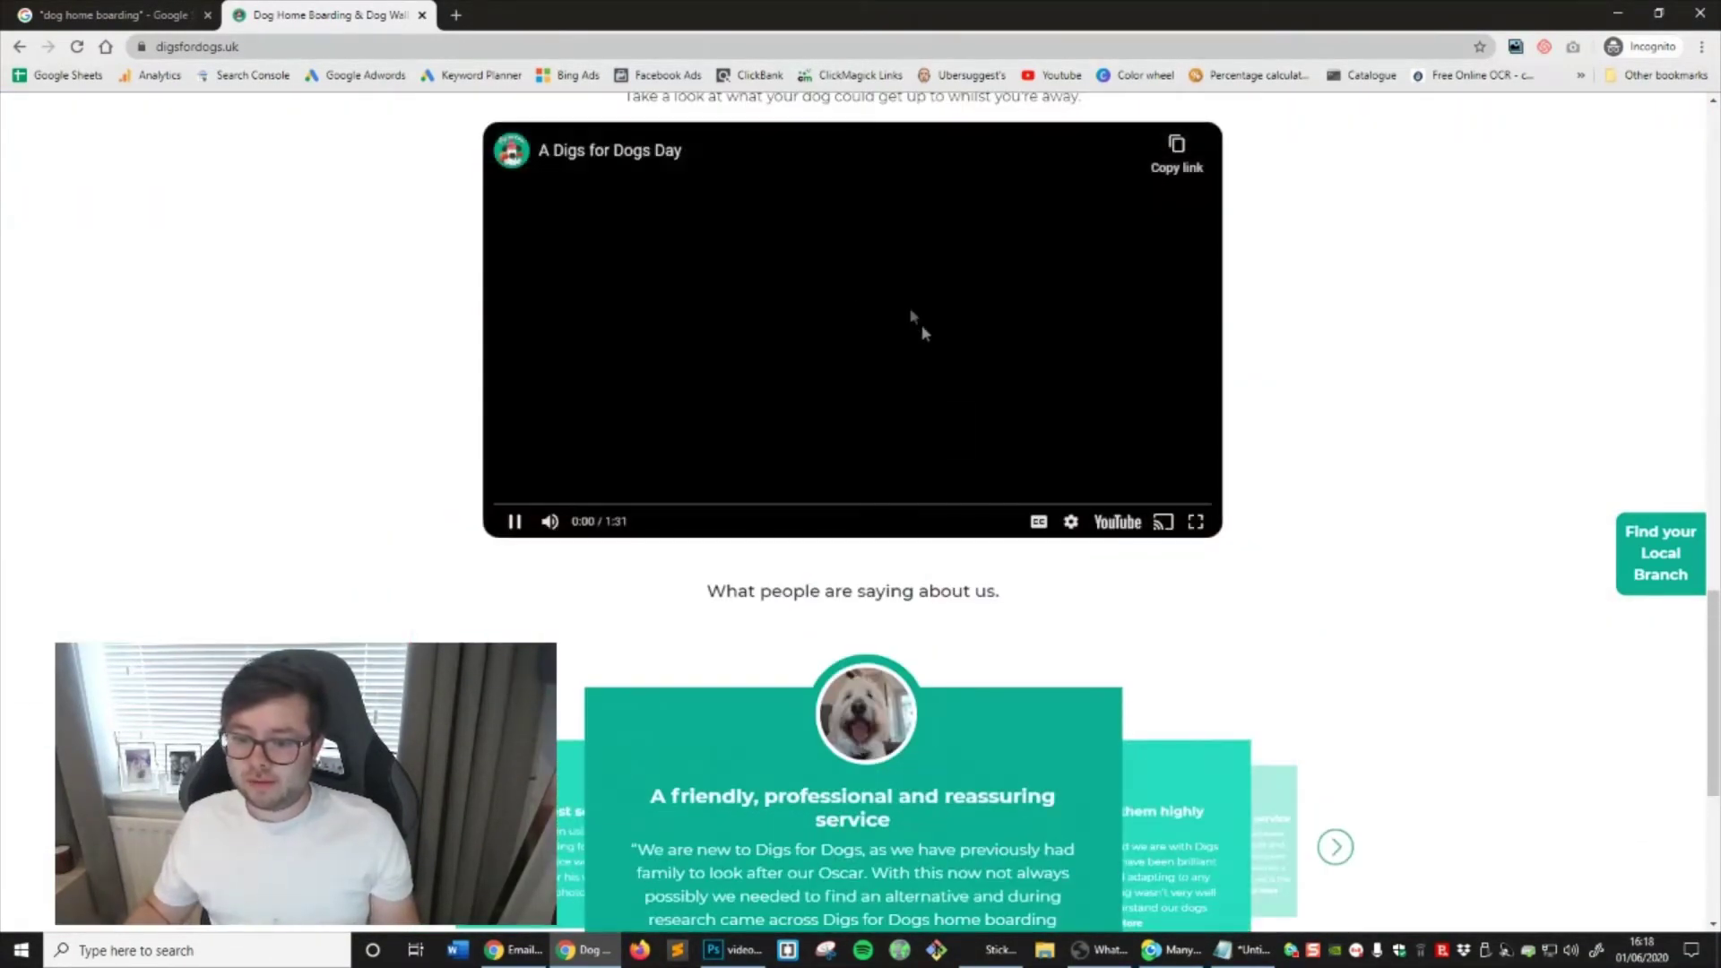
left_click(513, 527)
scroll(495, 381, "down", 5)
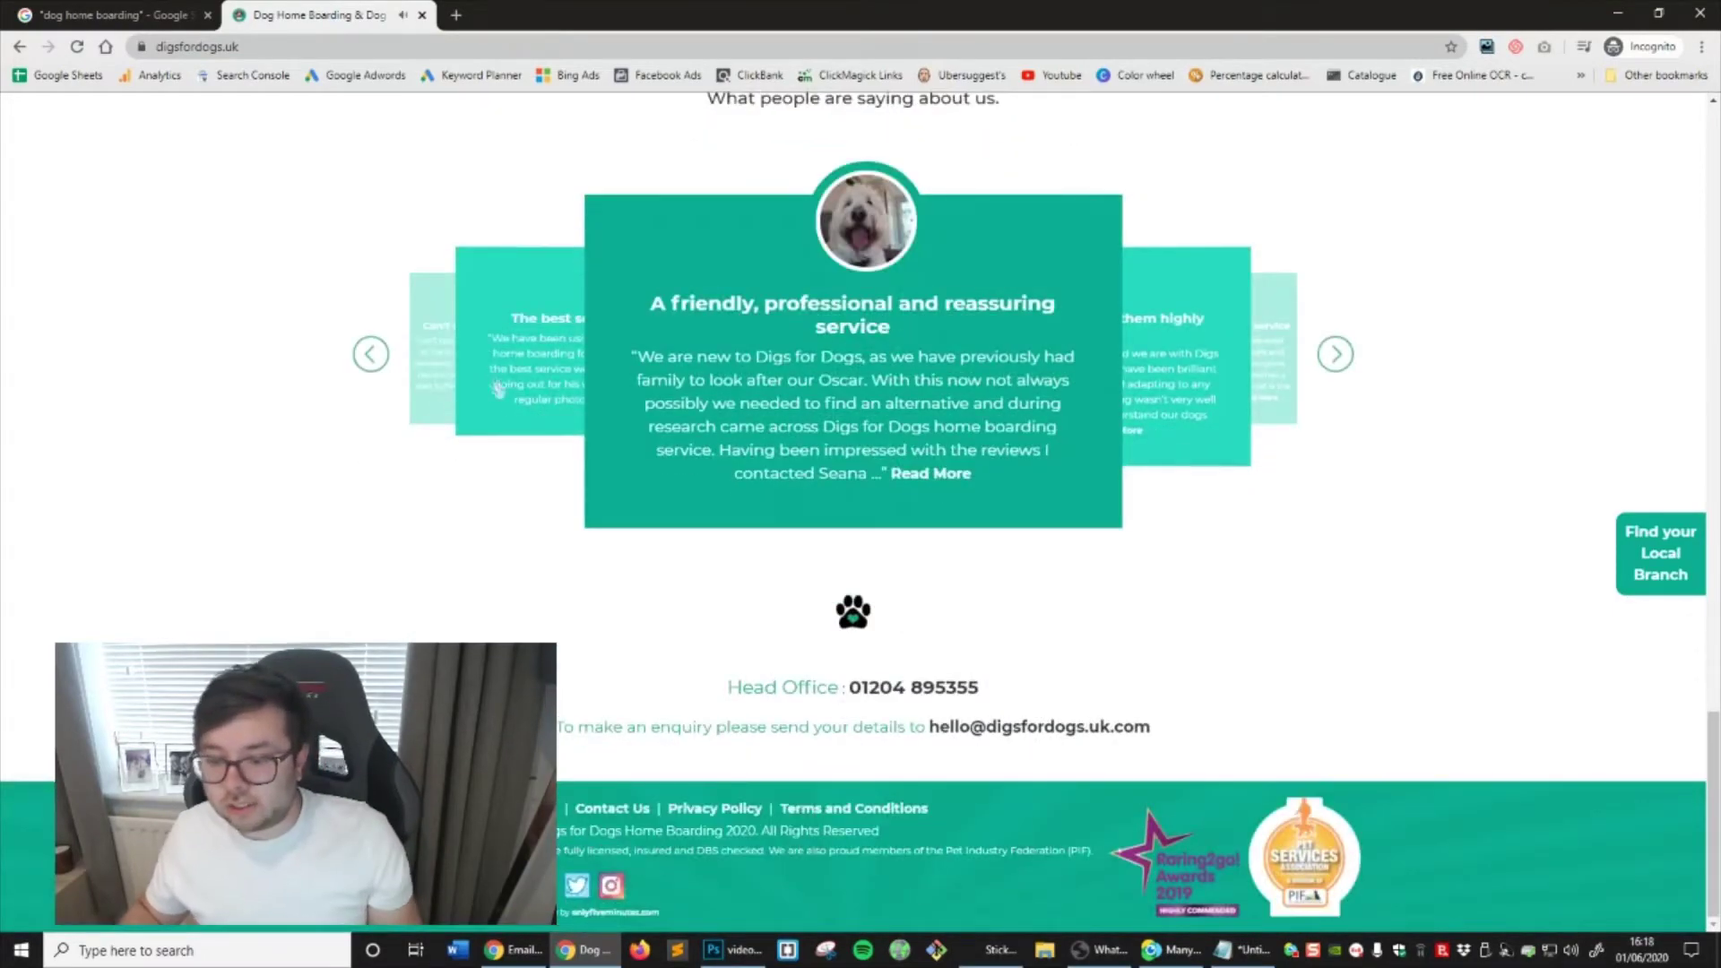
scroll(930, 515, "up", 9)
scroll(975, 564, "up", 10)
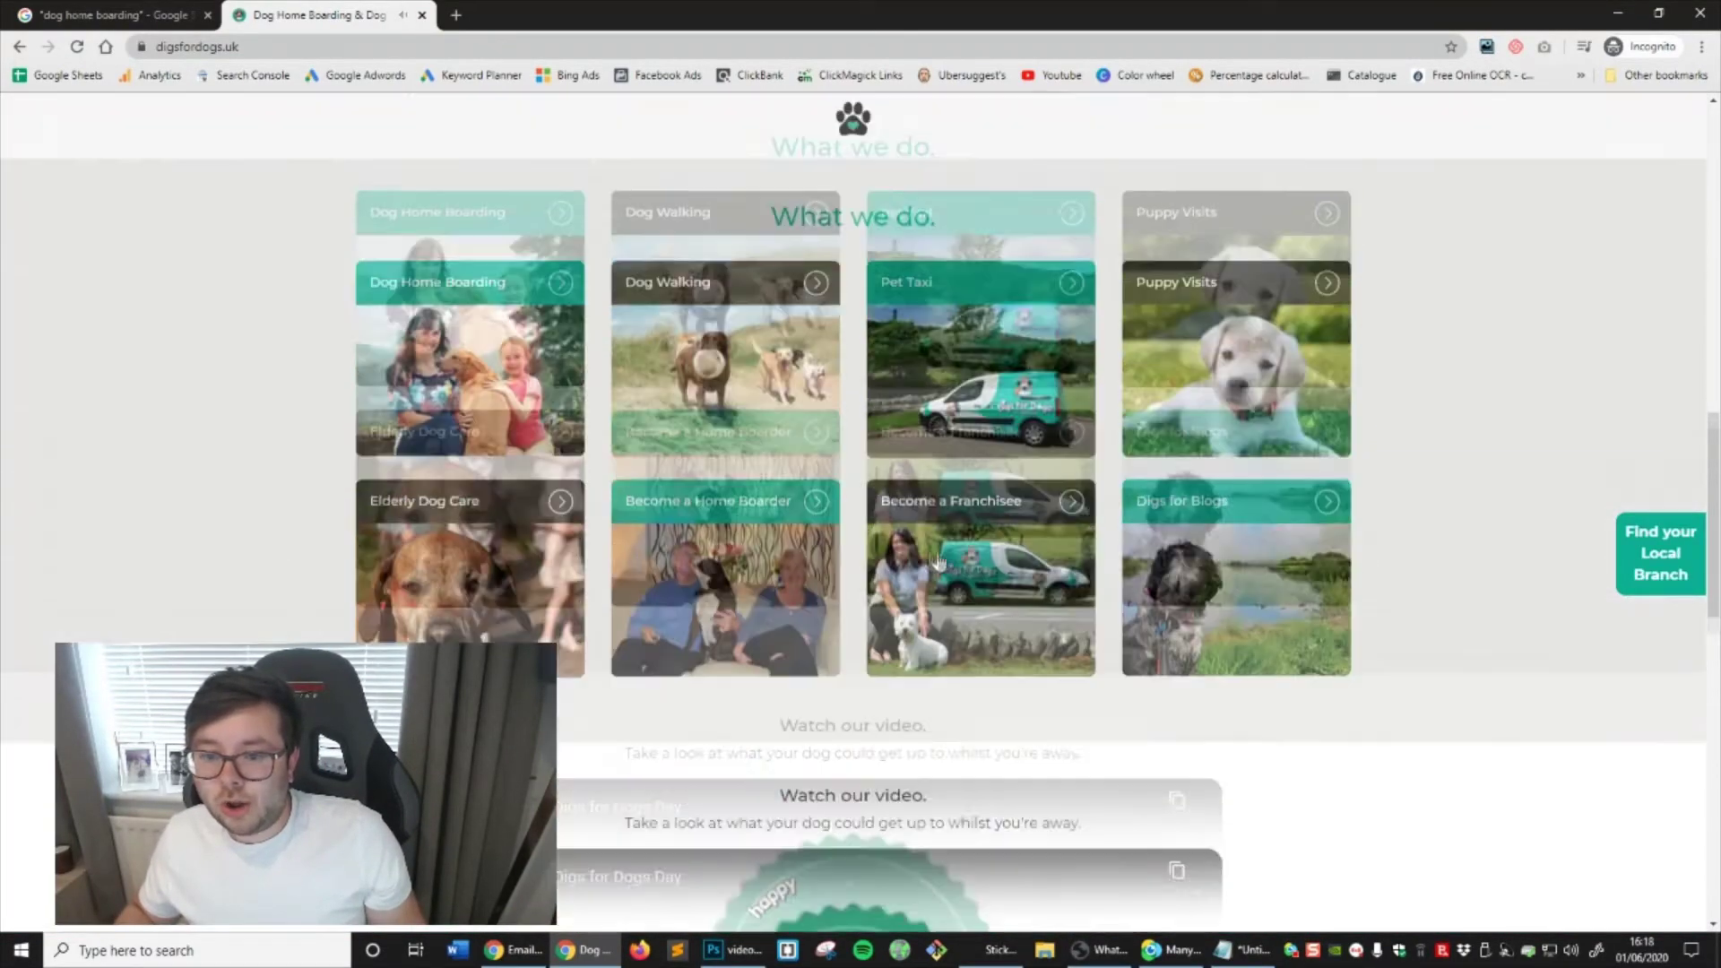
scroll(871, 376, "down", 1)
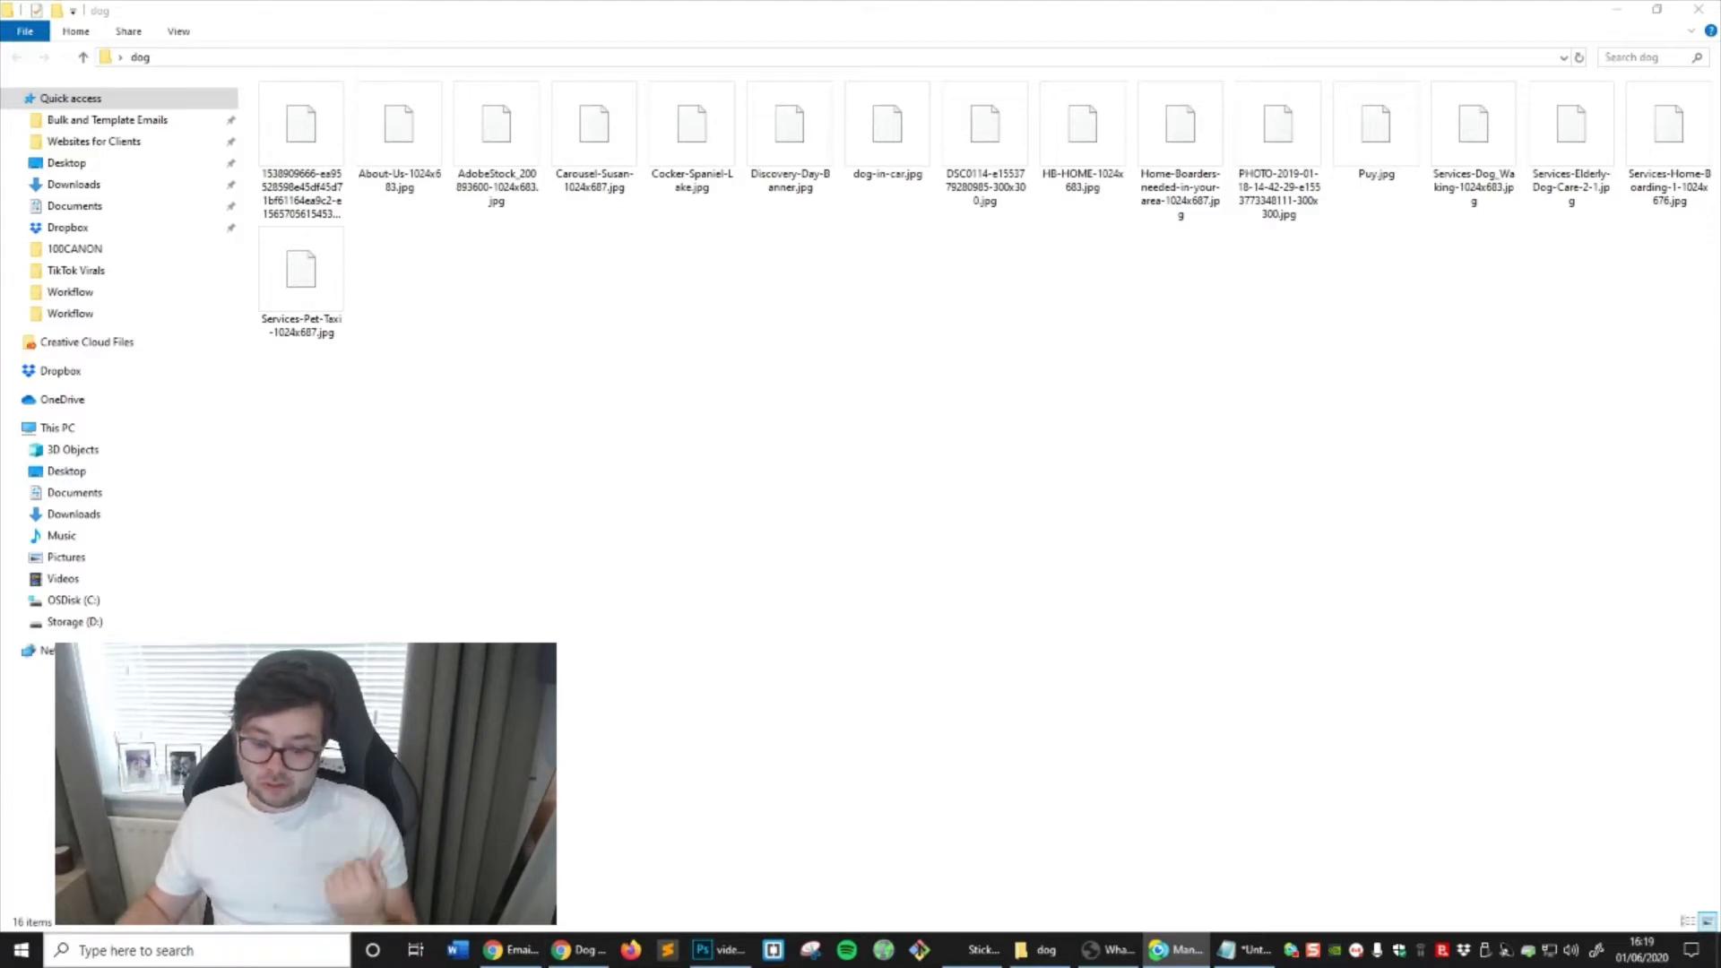
Open the Windows Video Editor and create a new video project named "Dogs"
left_click(260, 951)
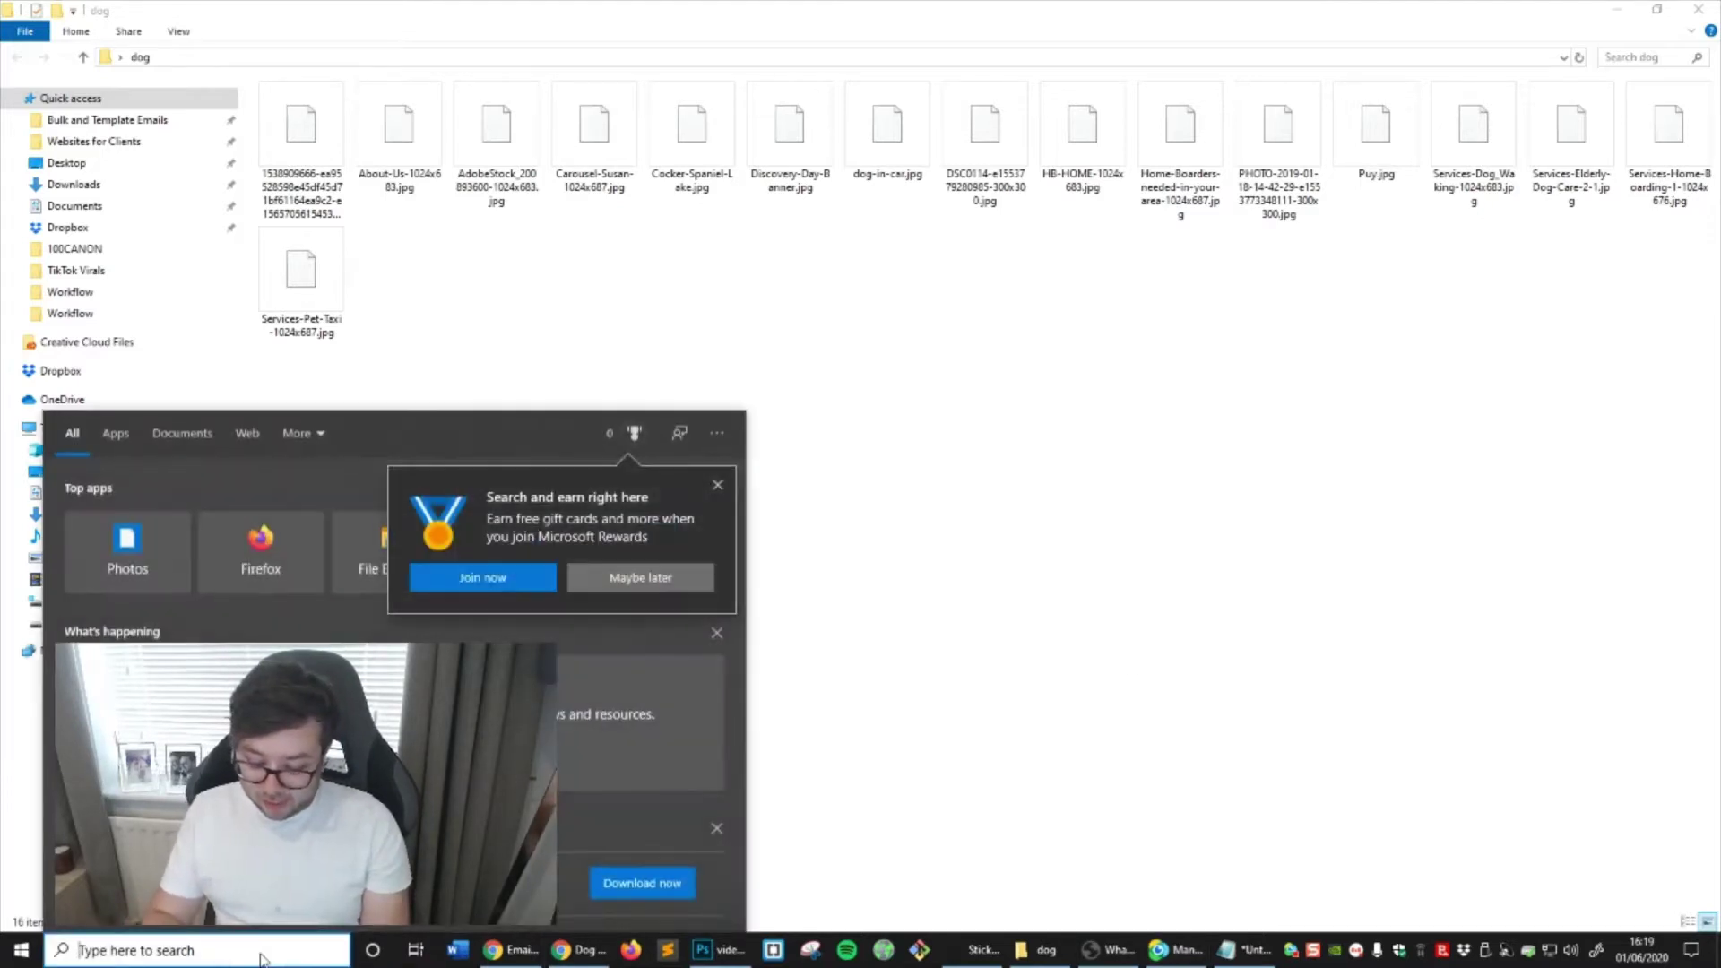
type("video")
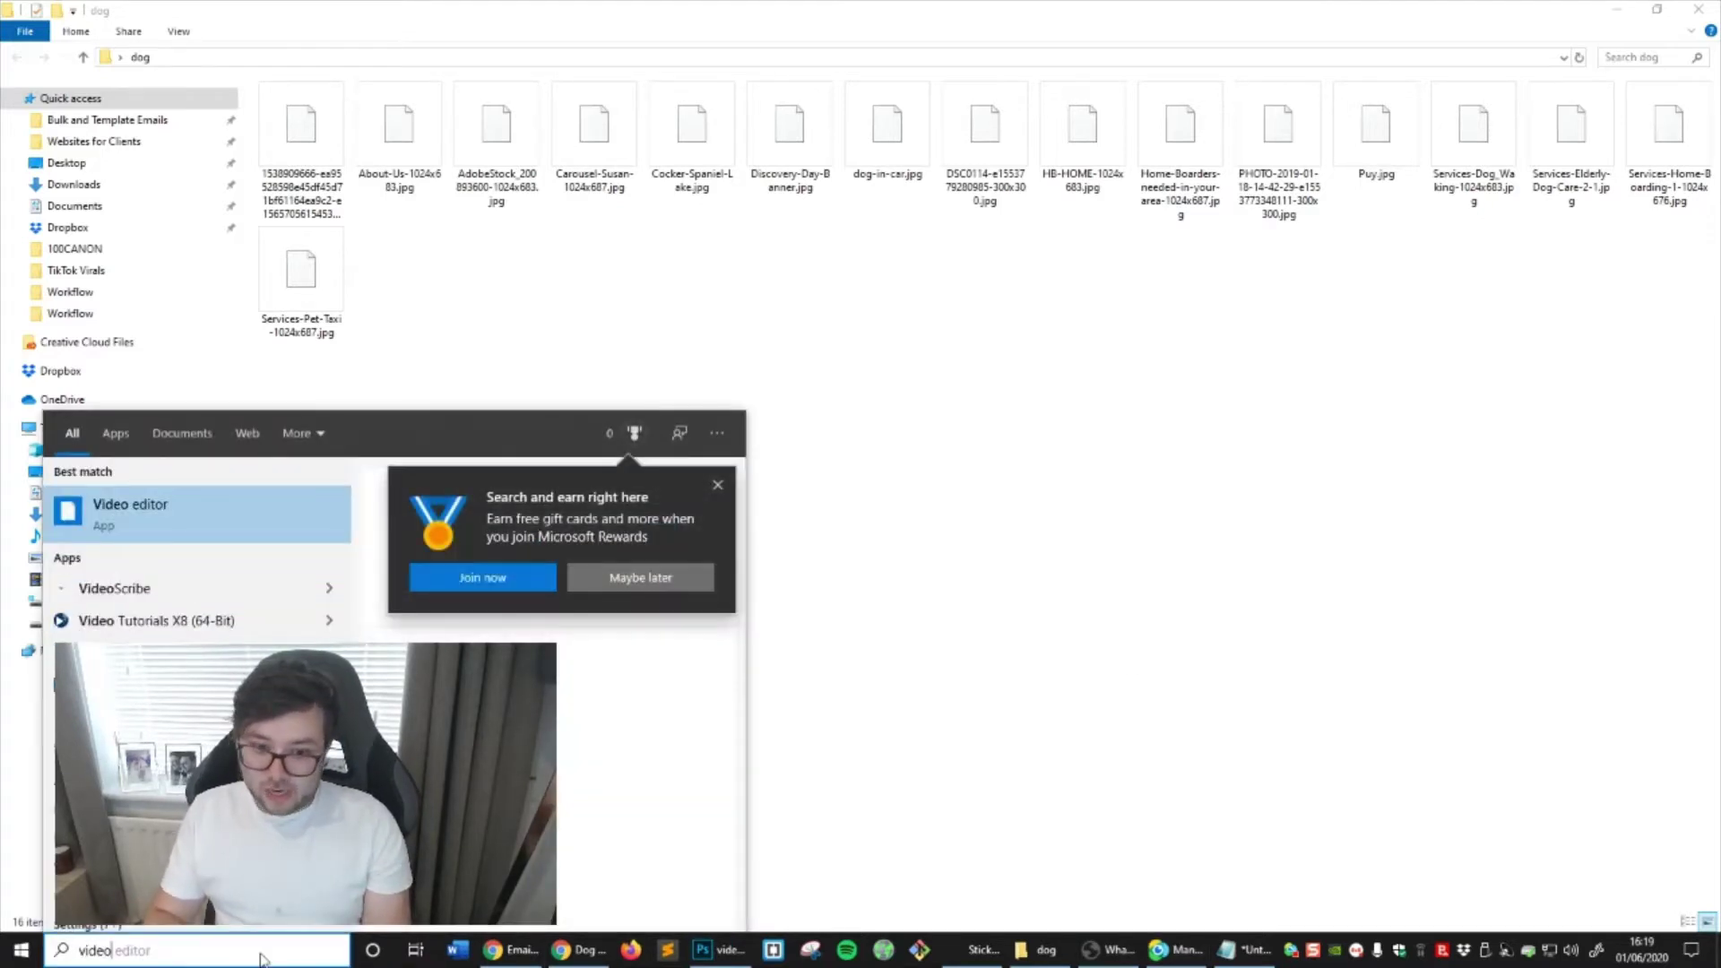
left_click(235, 536)
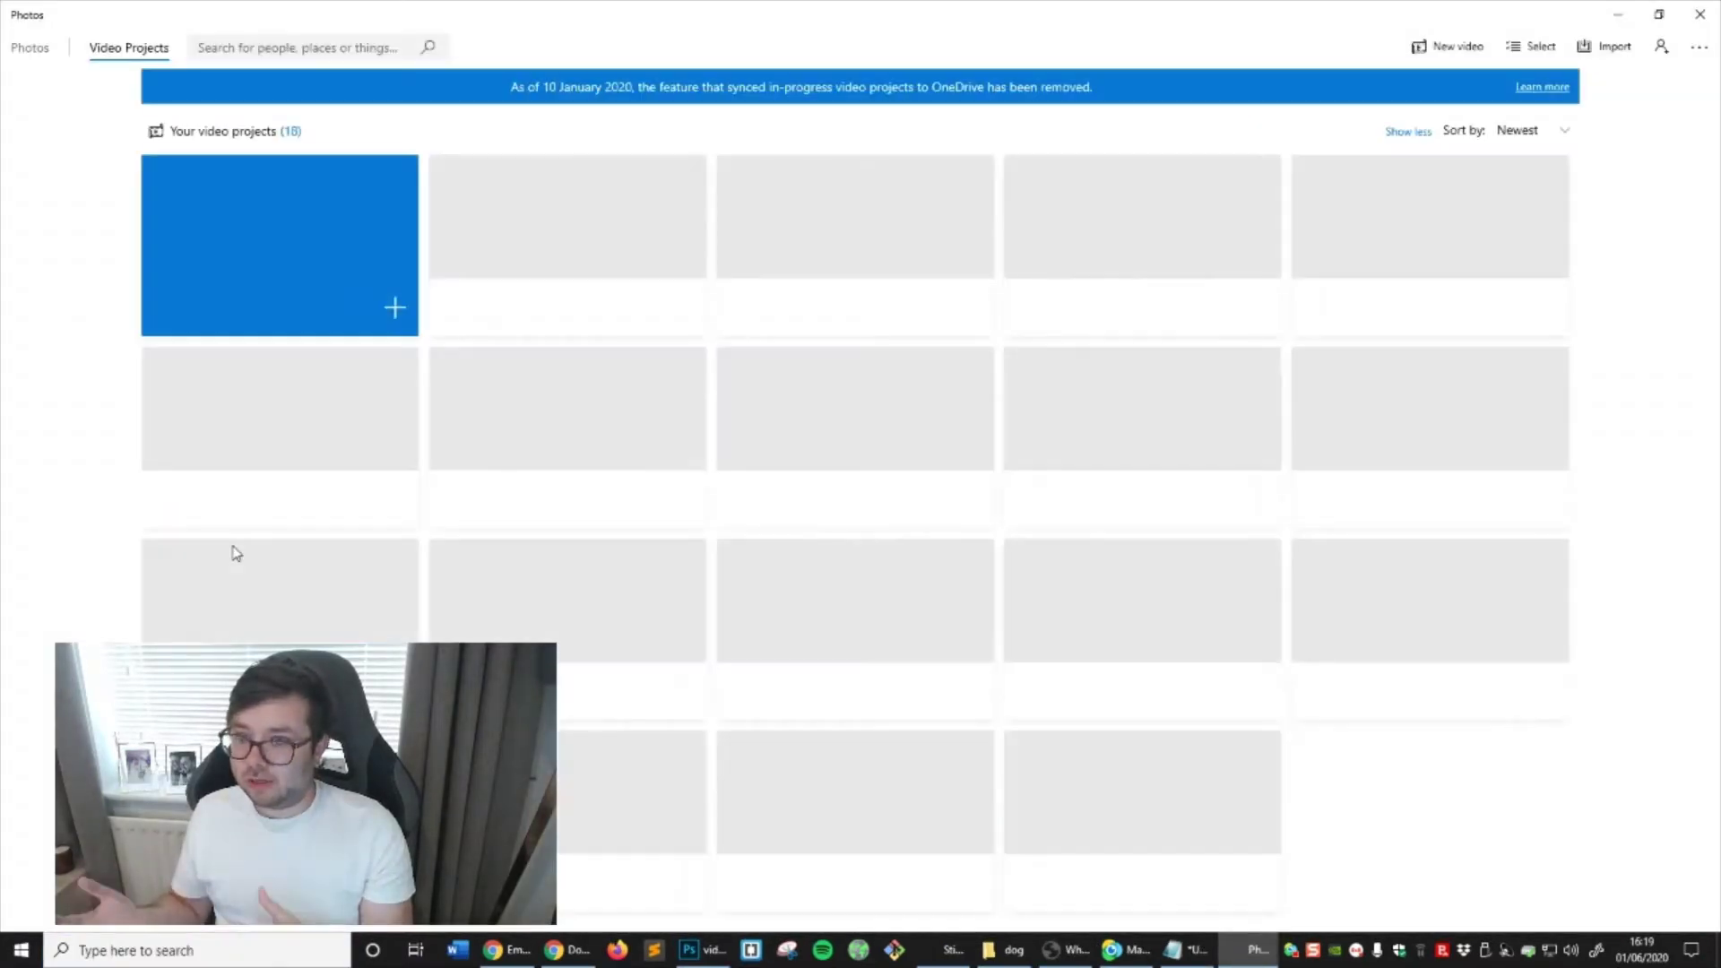
left_click(216, 267)
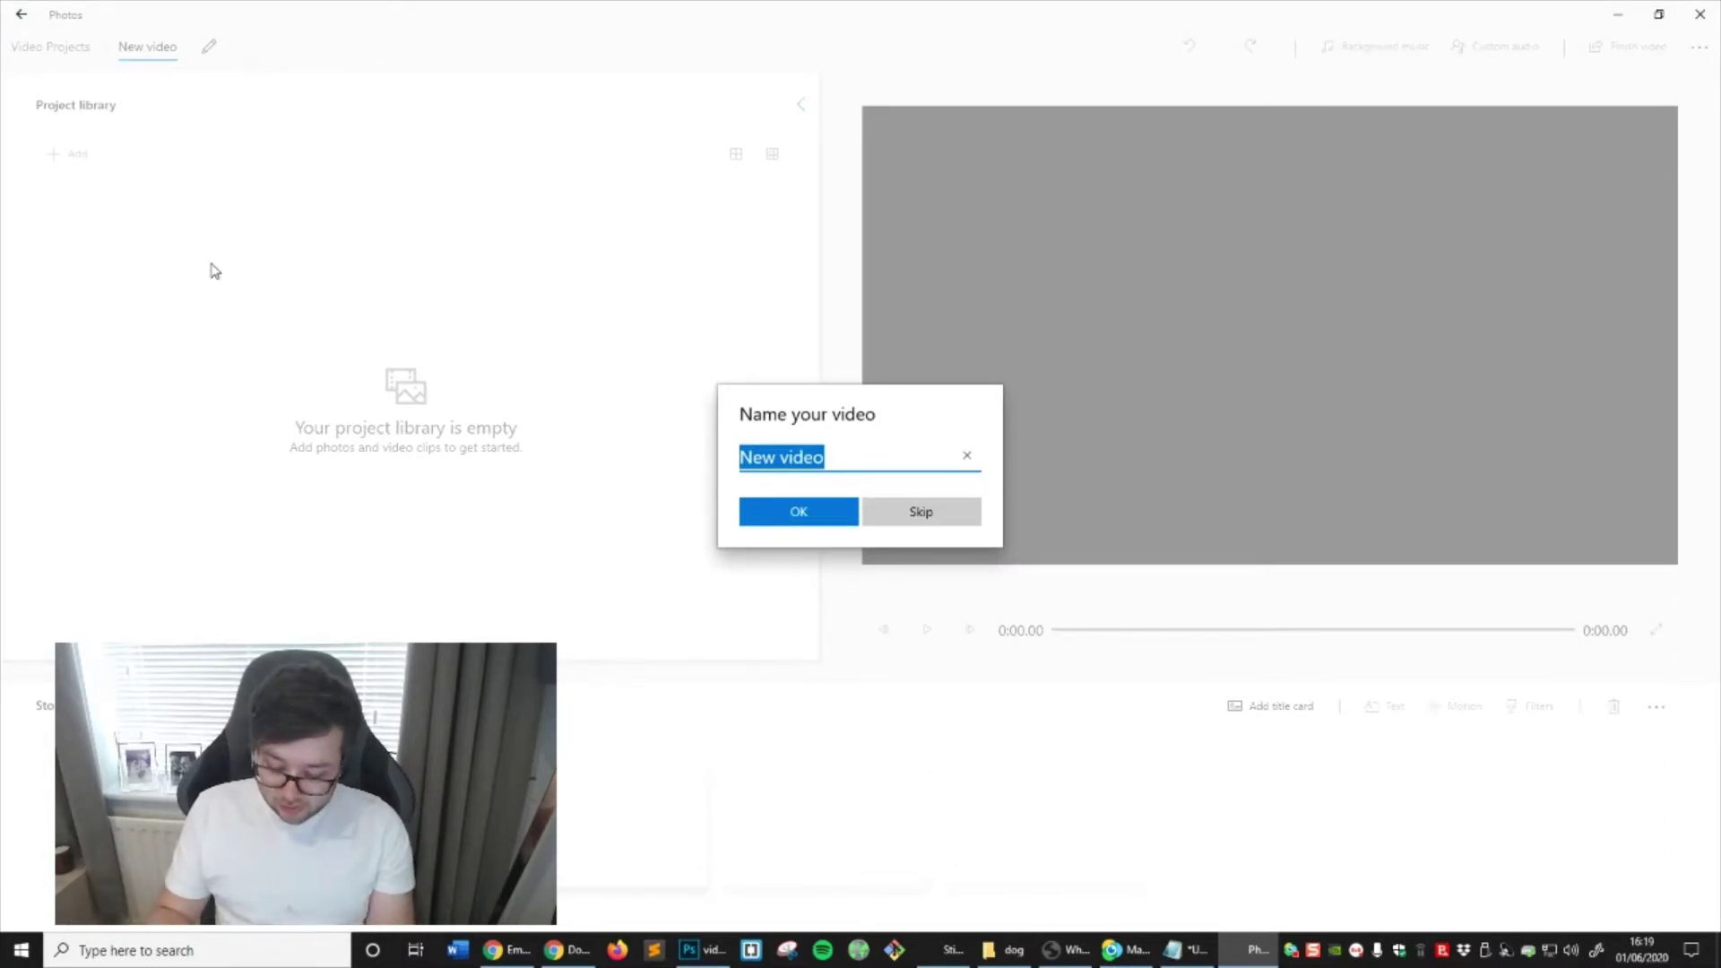
type("Dogs")
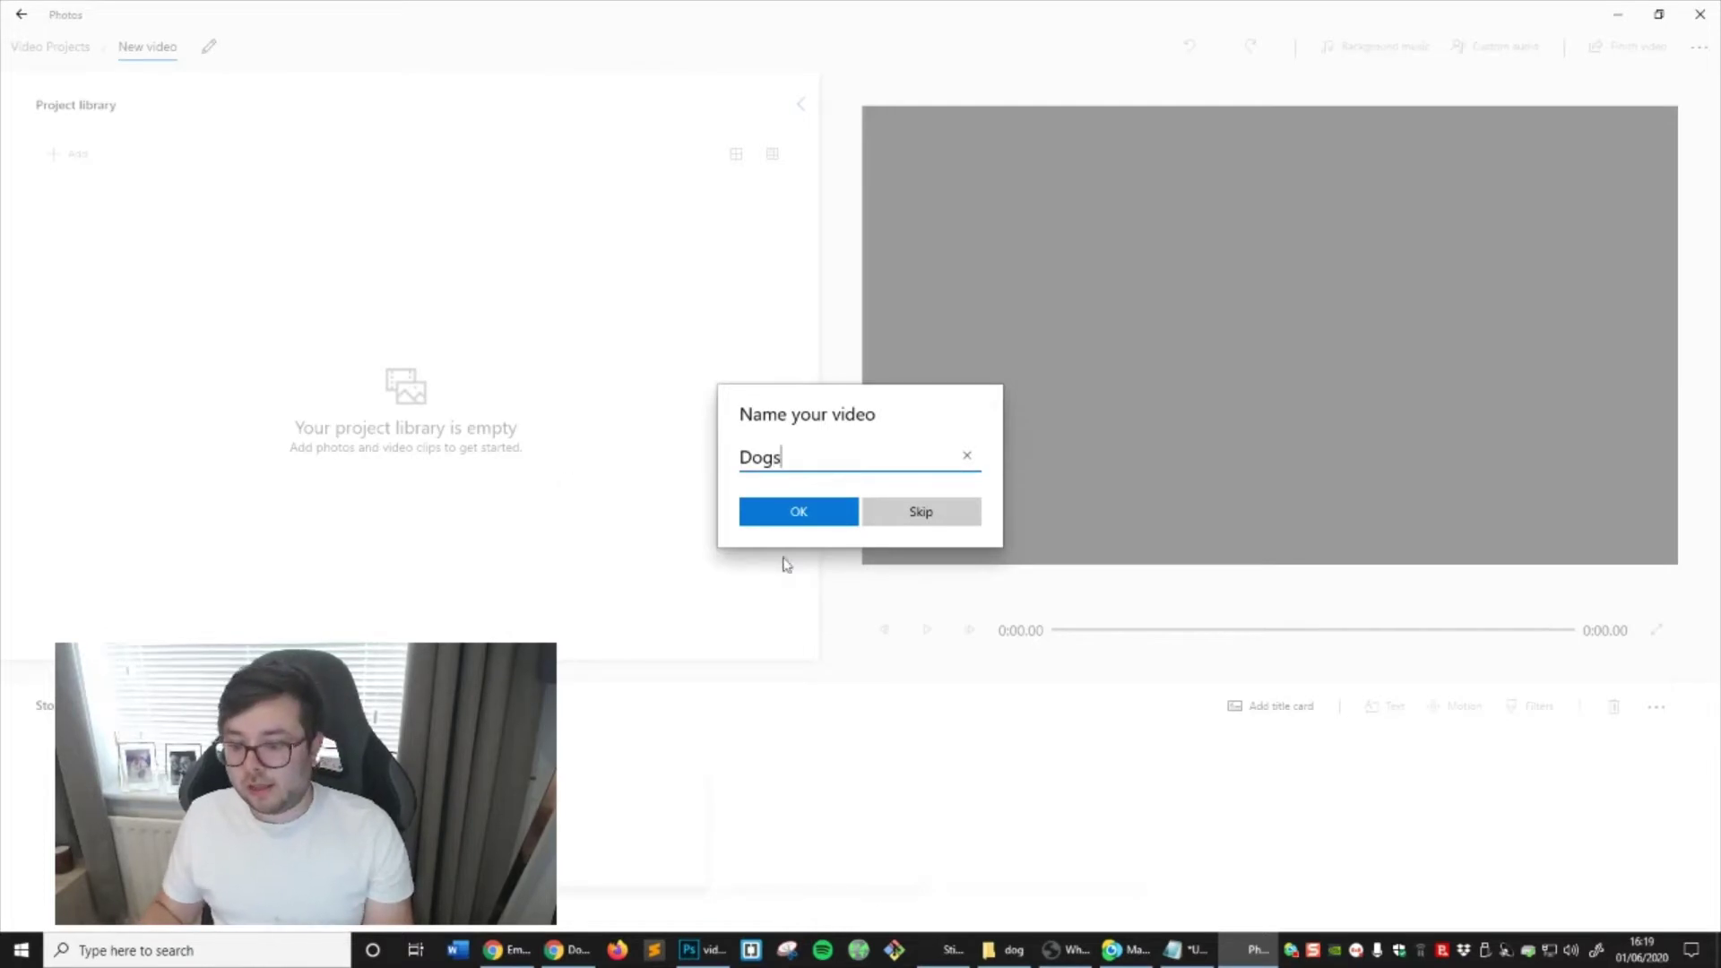
left_click(794, 512)
Place all the images from the dog folder in the project's storyboard and play a short preview of the slideshow
left_click(1035, 948)
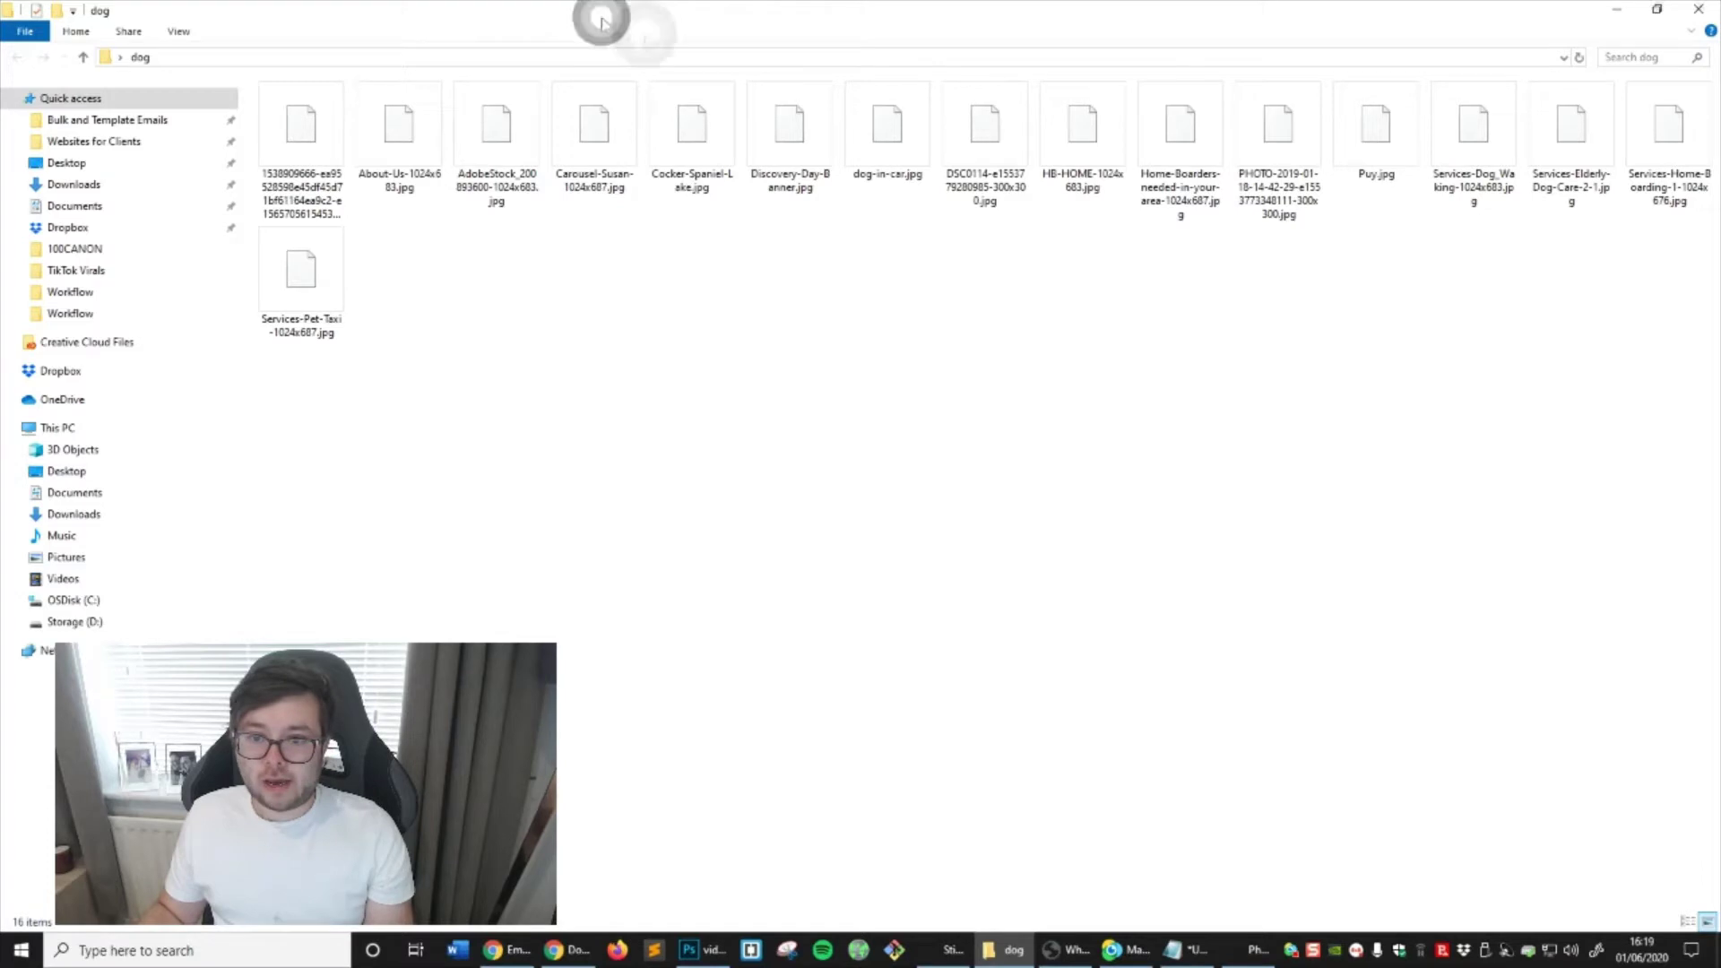
left_click_drag(595, 18, 453, 269)
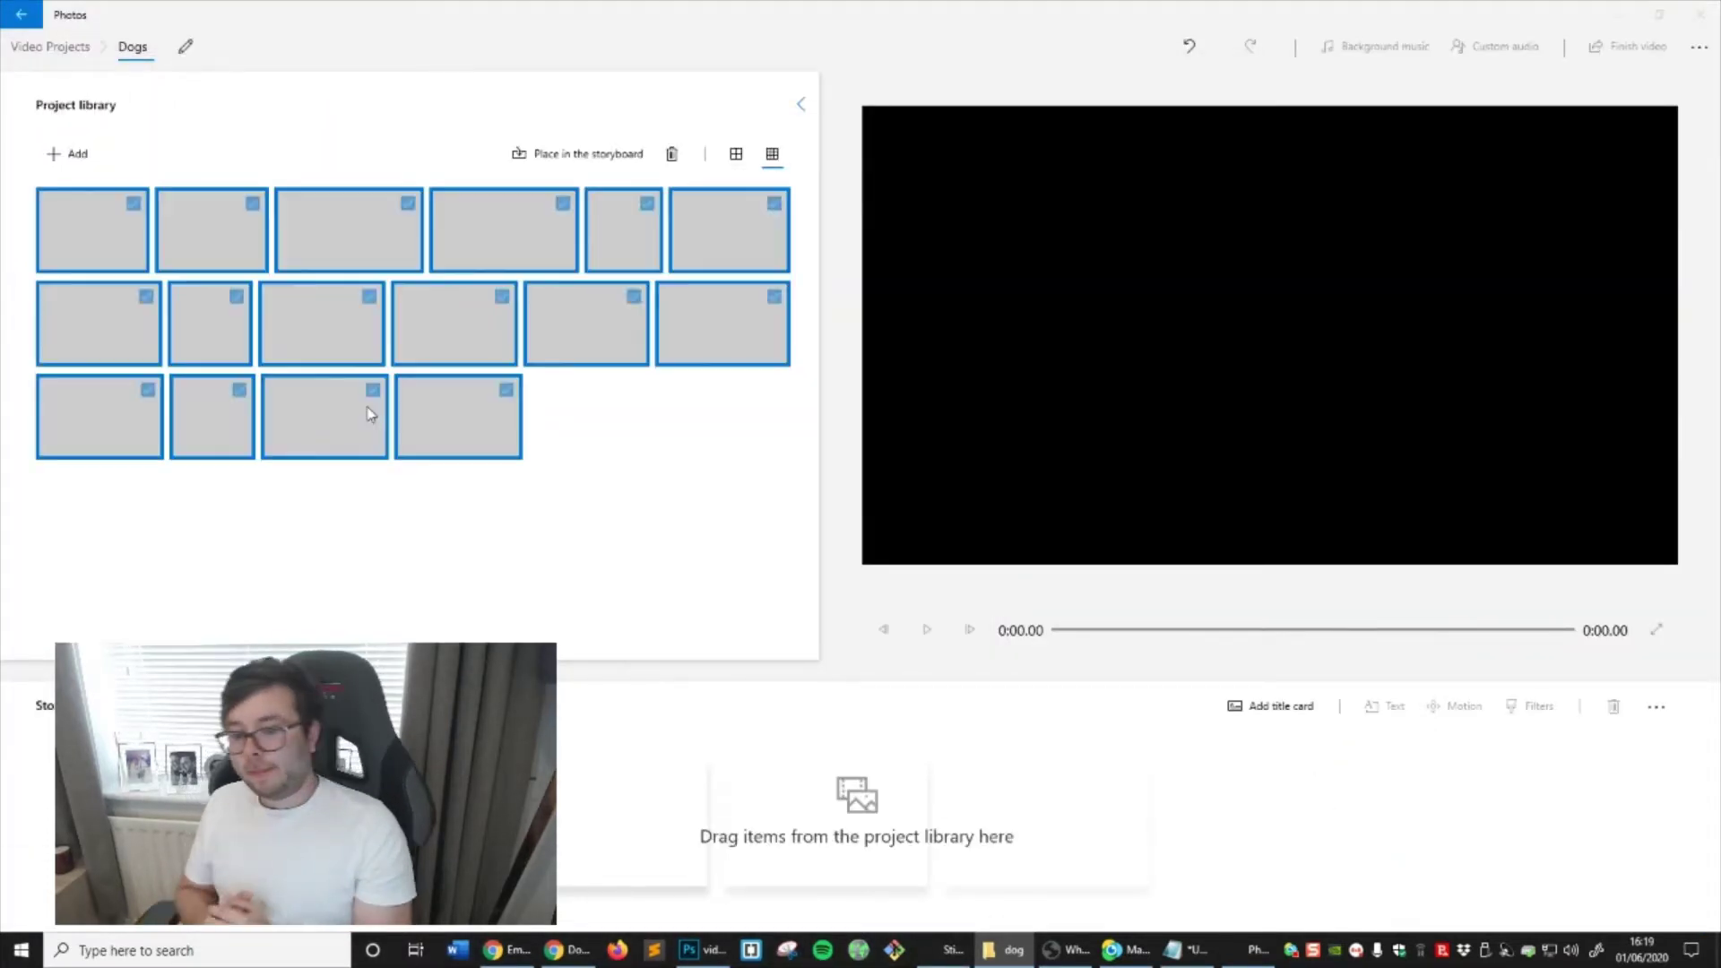
left_click(545, 162)
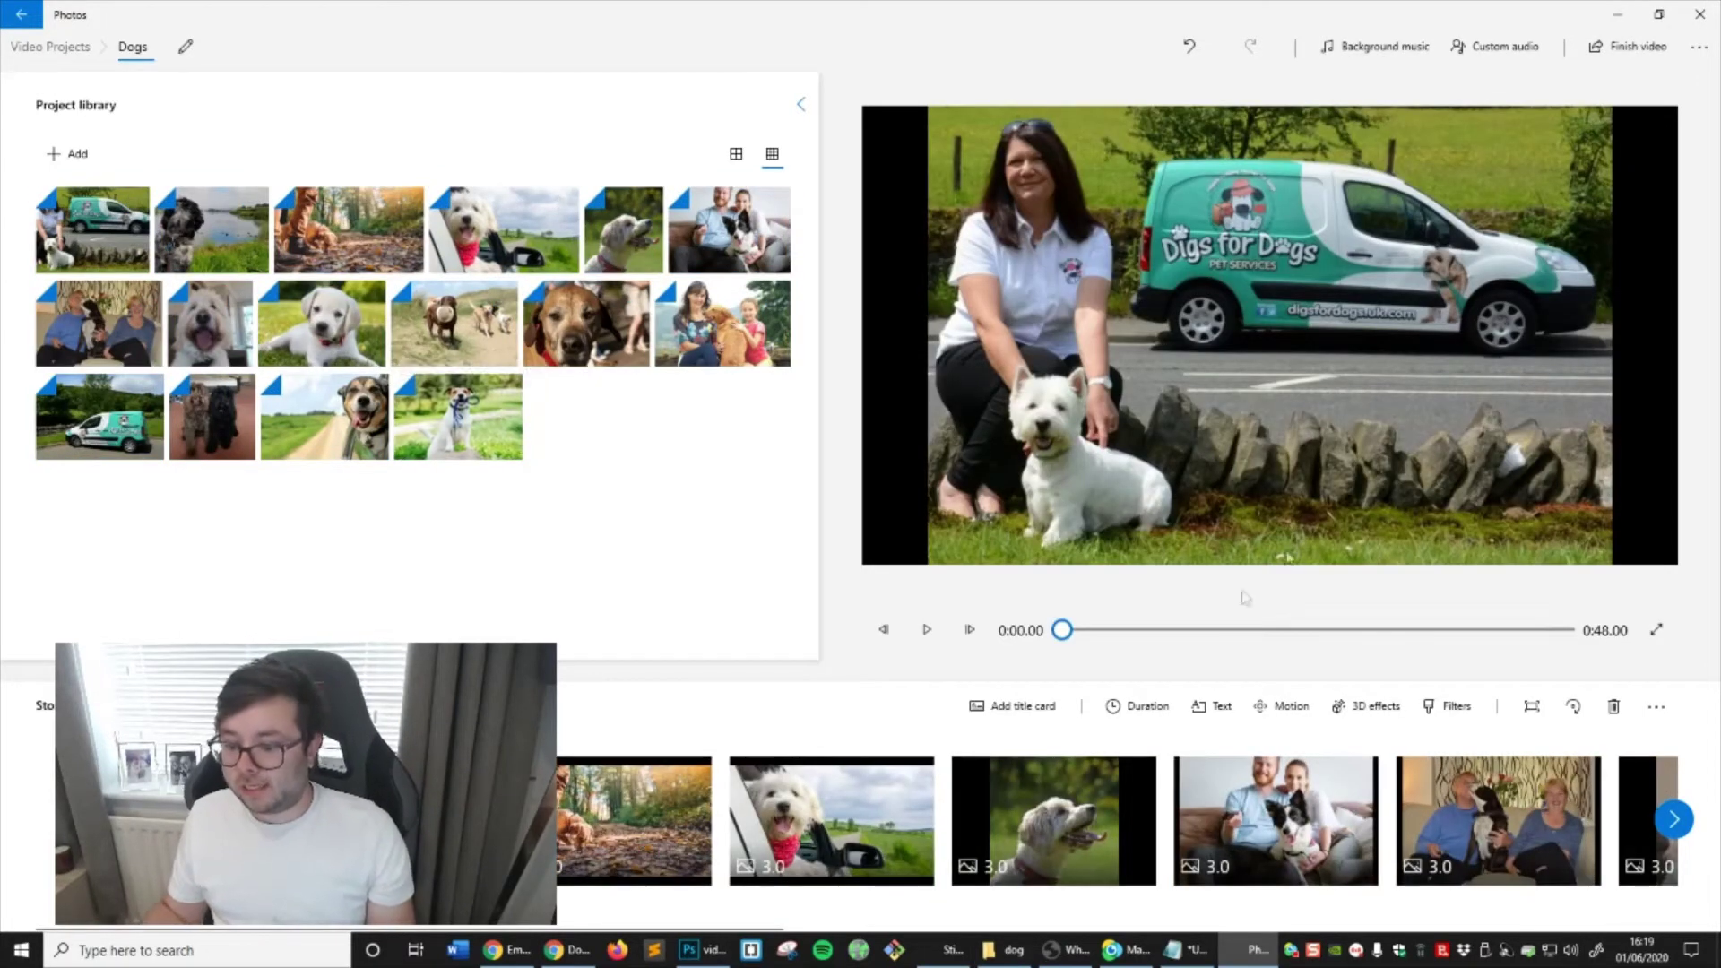
left_click(927, 630)
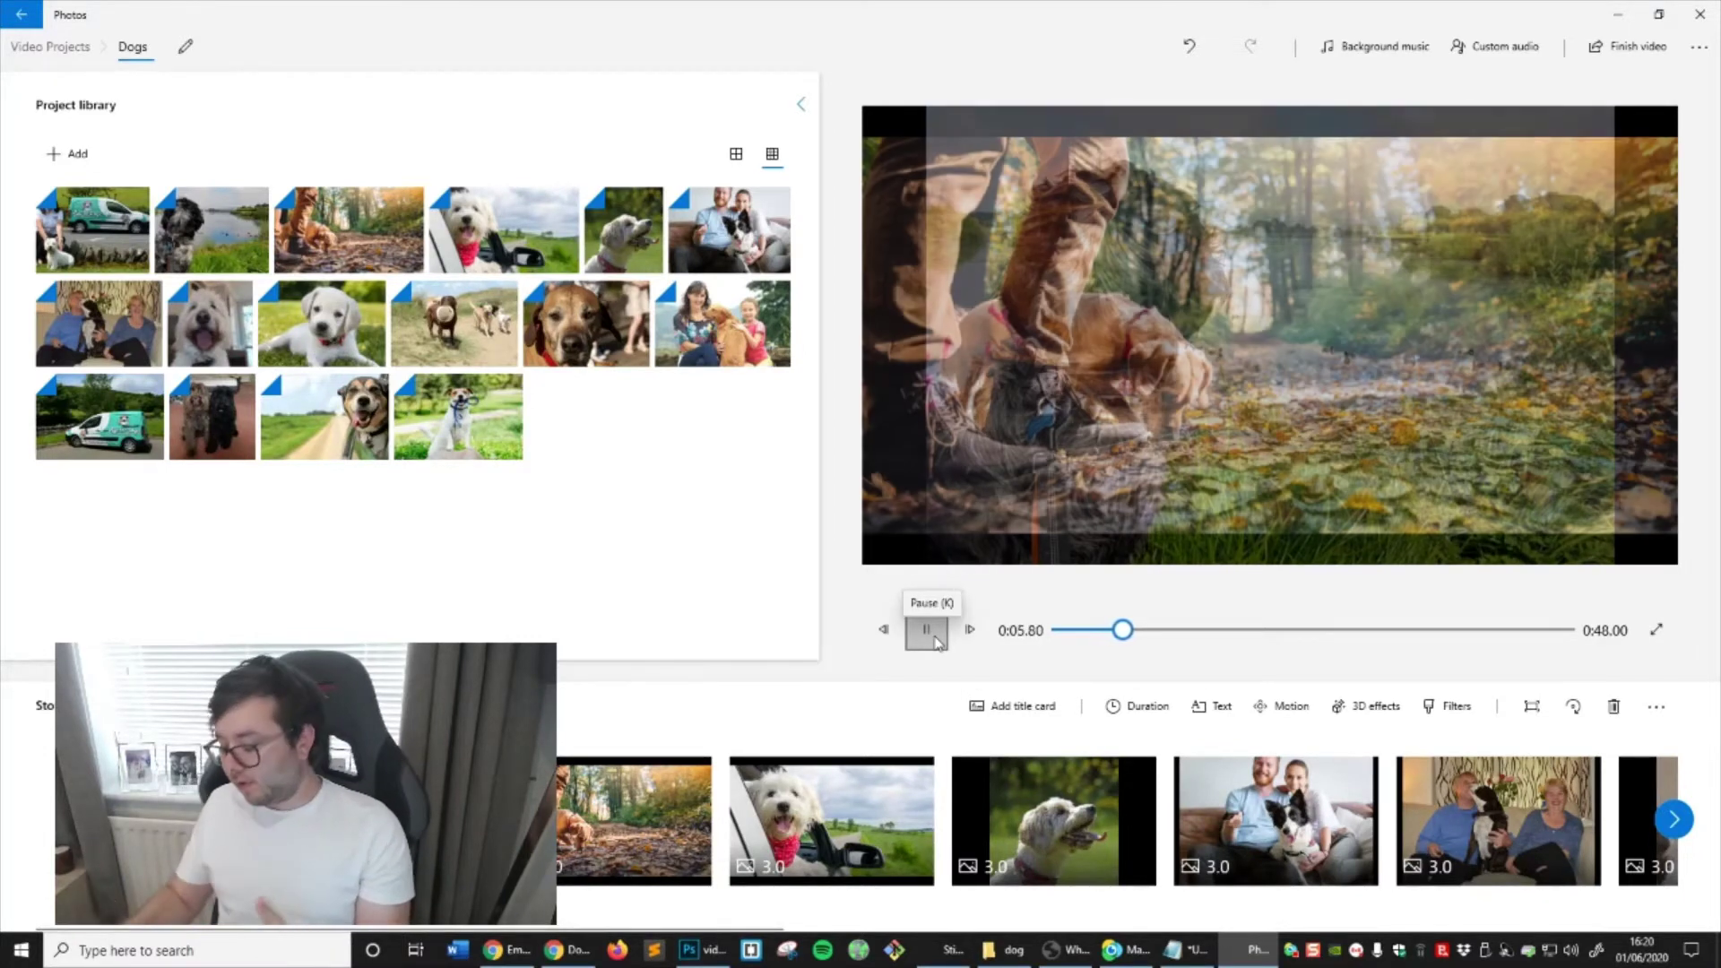
left_click(934, 638)
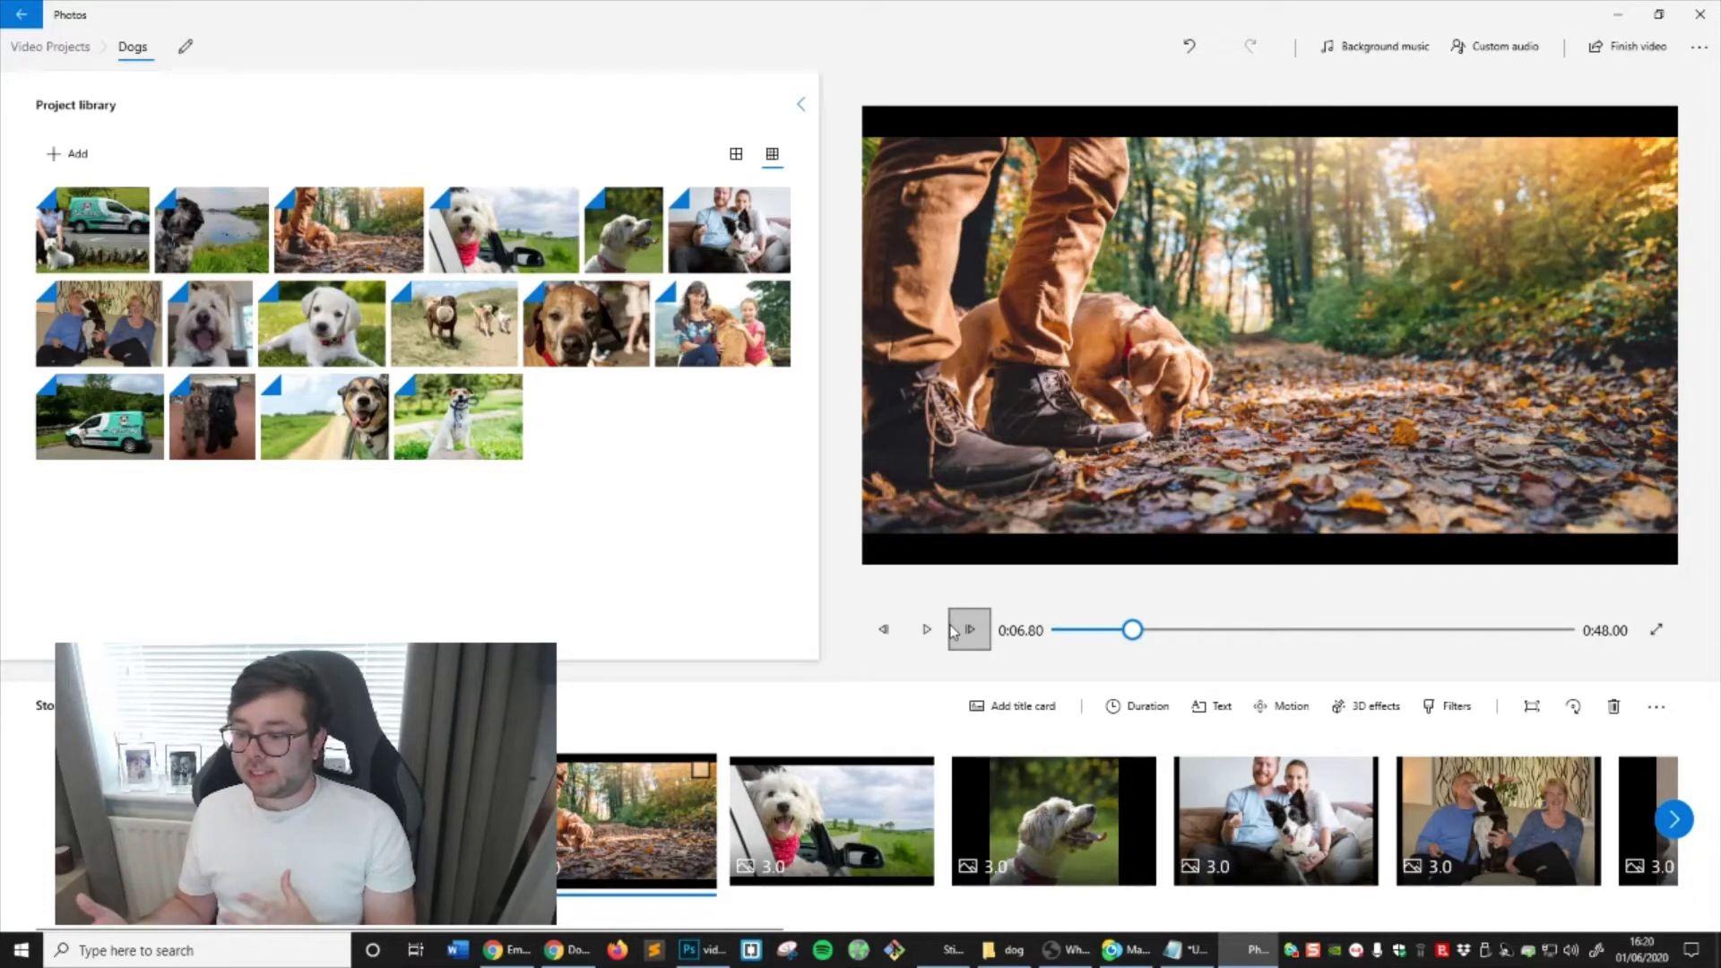
Overlay the text "Dog Boarding Services" in Simple style with the centred layout on the autumn woodland dog image
left_click(1212, 706)
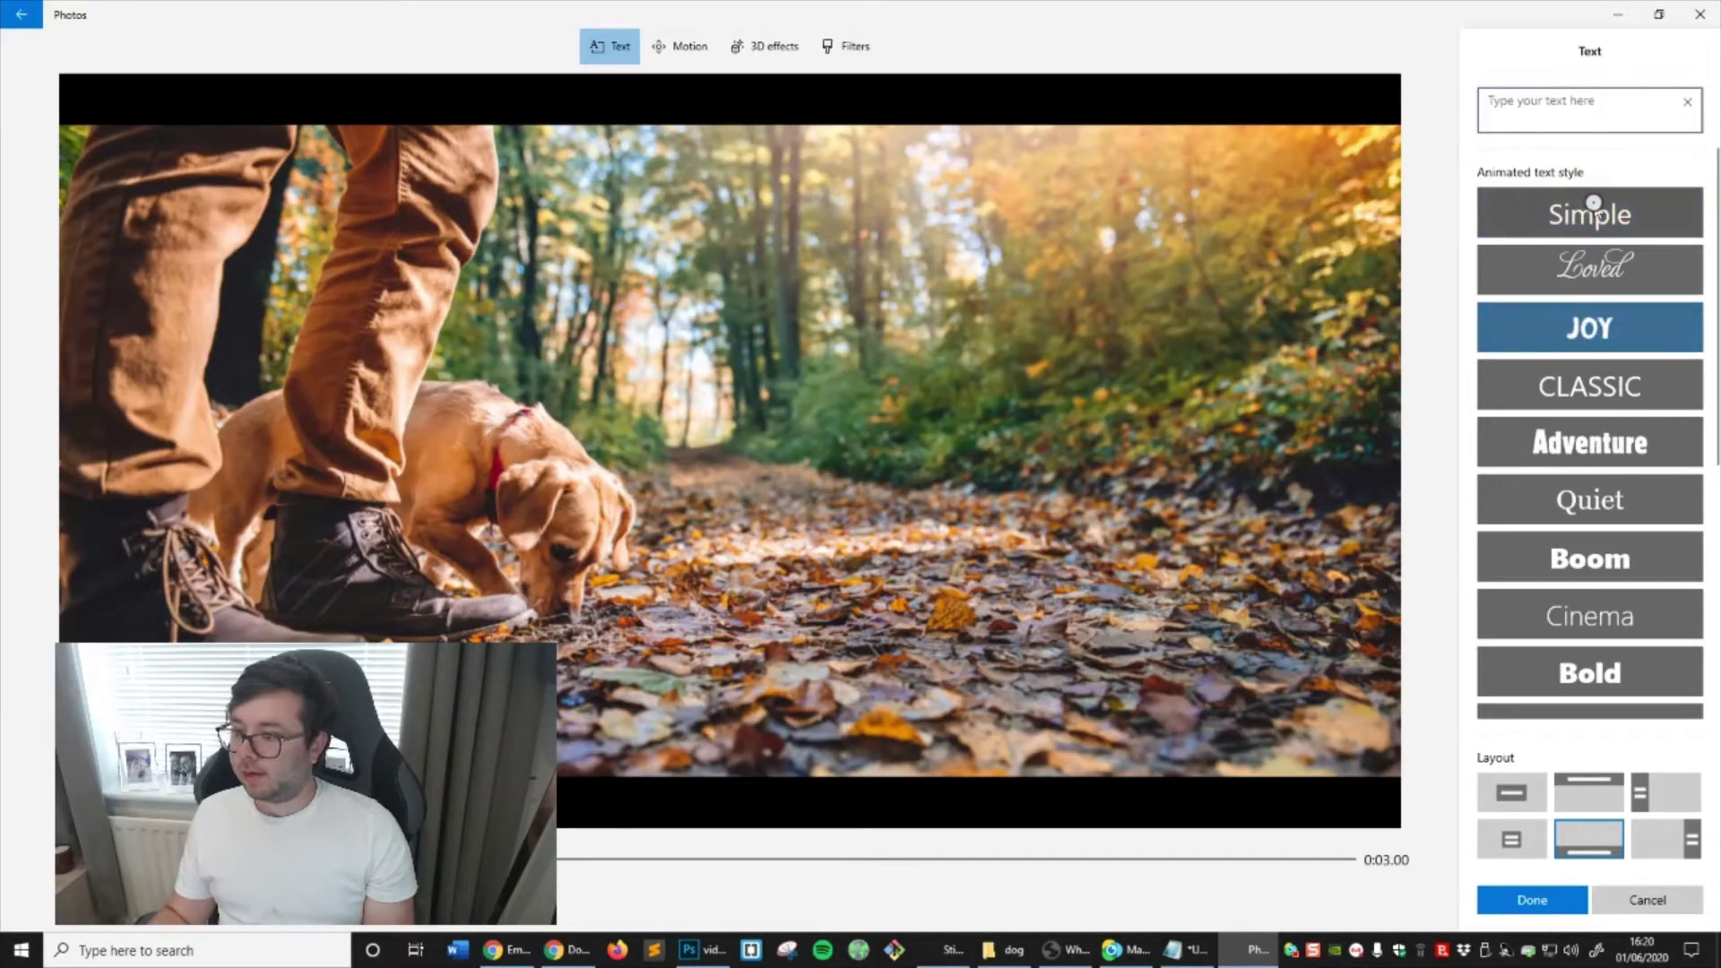
type("fghlfjdpgpfgjk;/fdk")
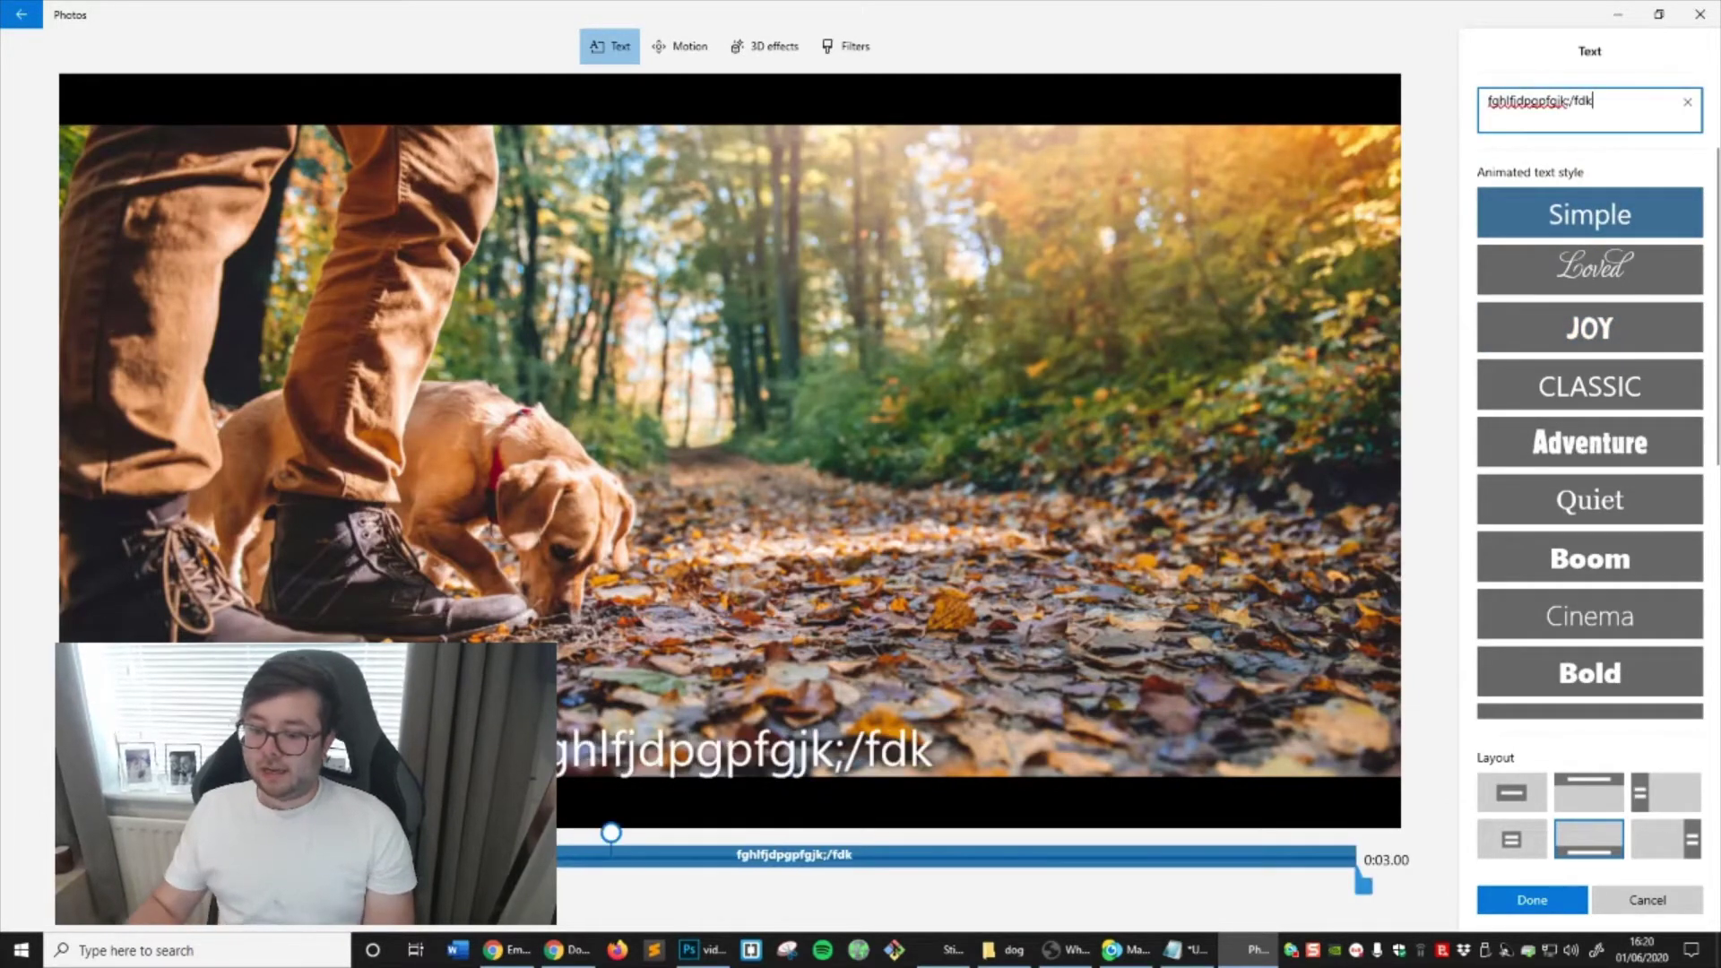
left_click(1510, 792)
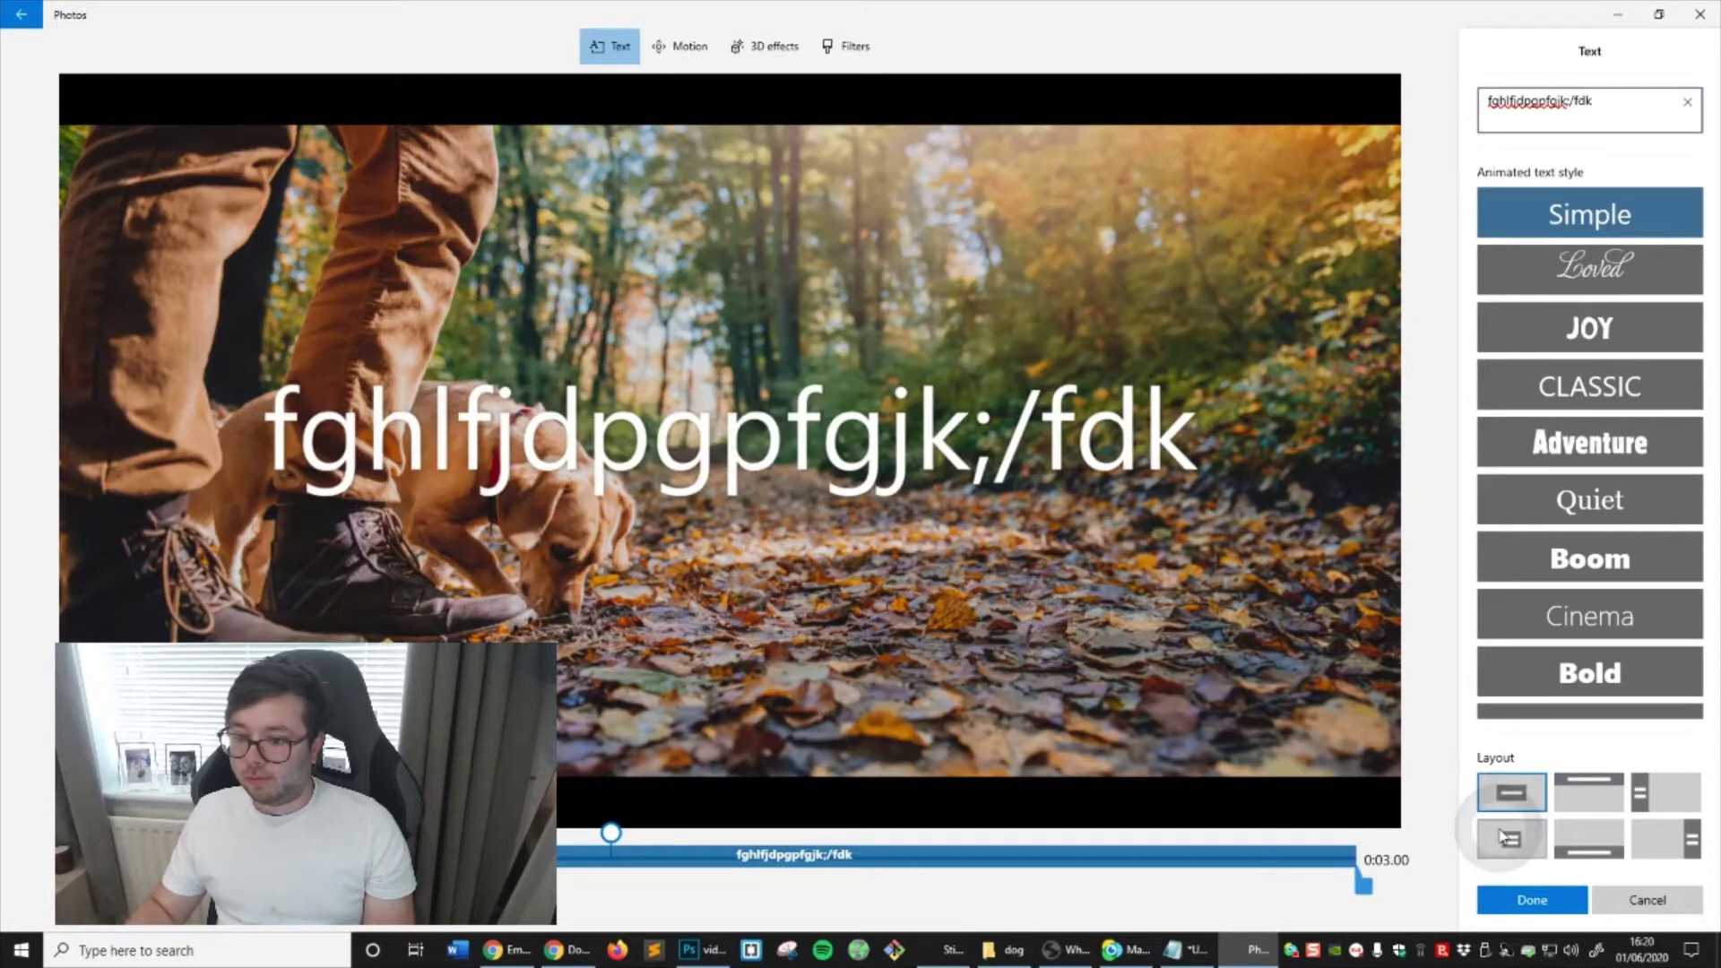
triple_click(1618, 107)
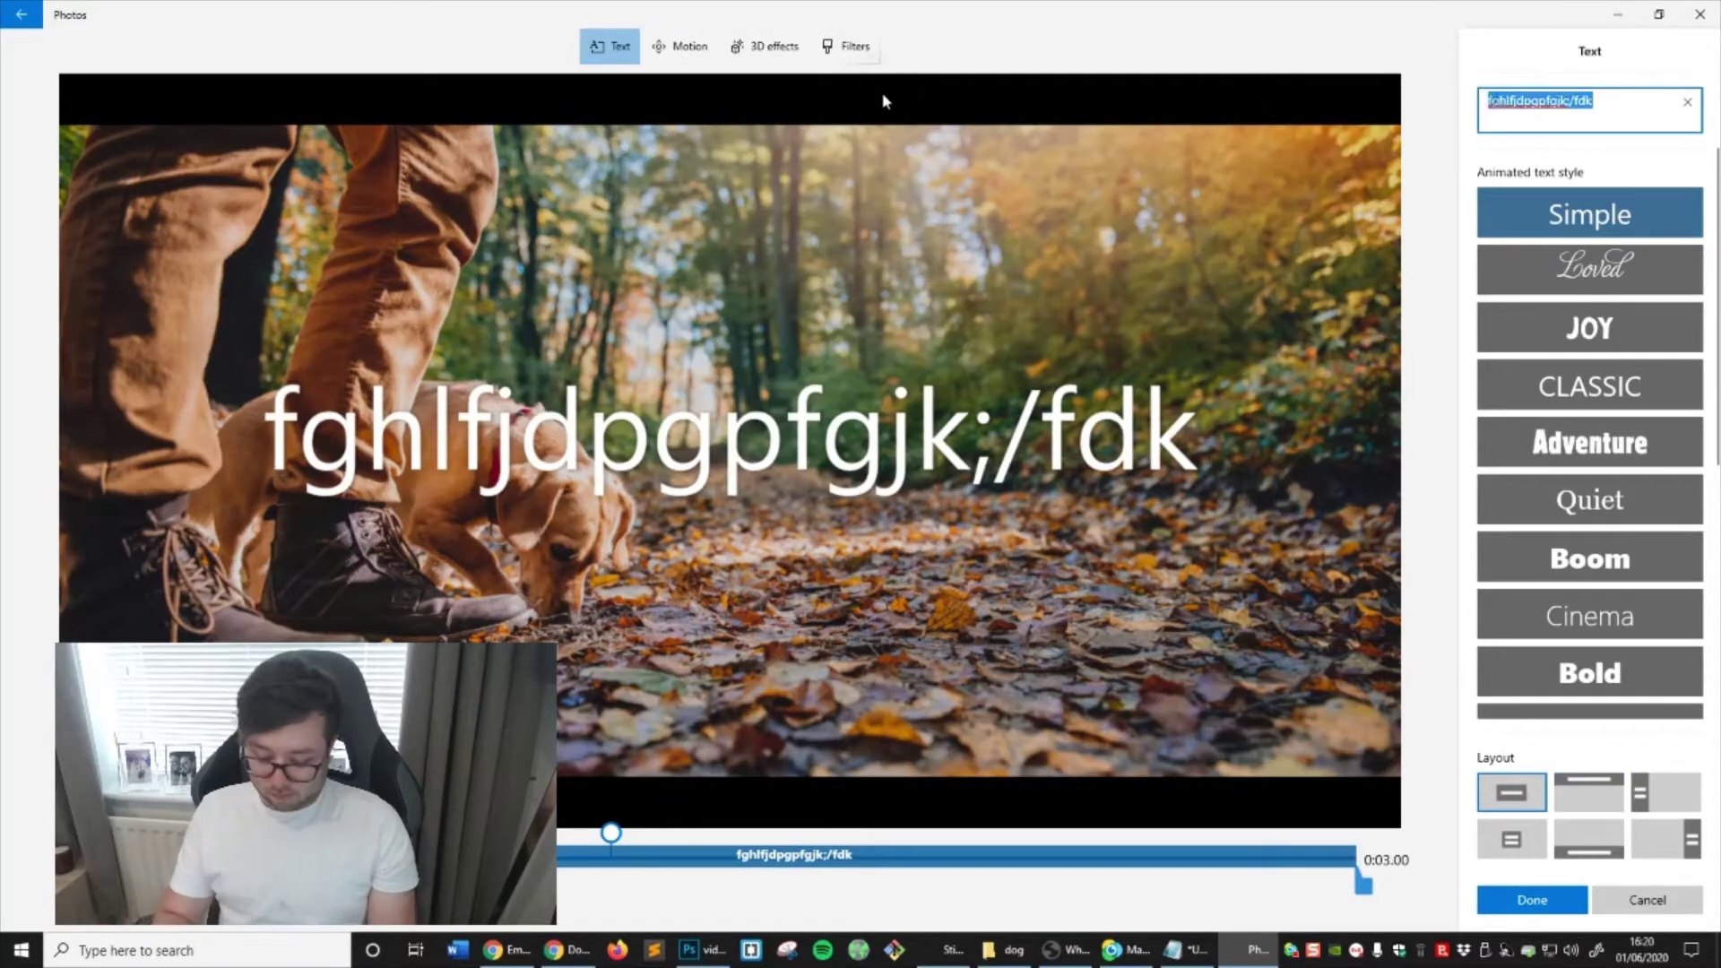
type("Dog Boaeding Services")
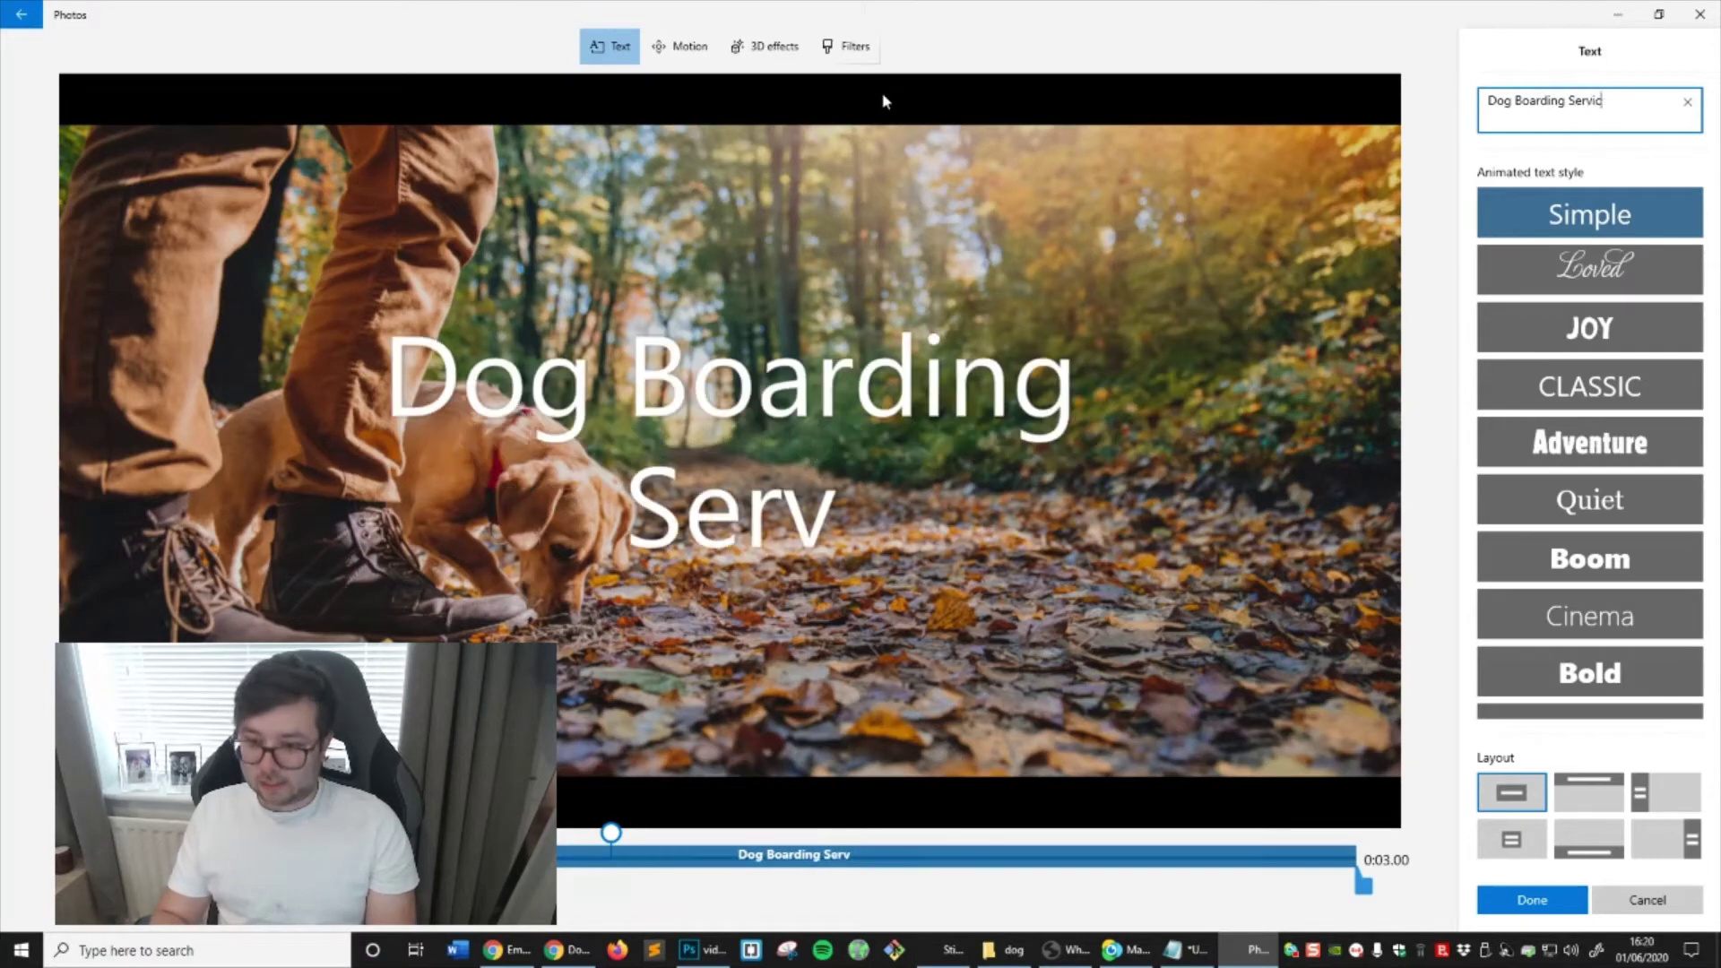
left_click(1521, 901)
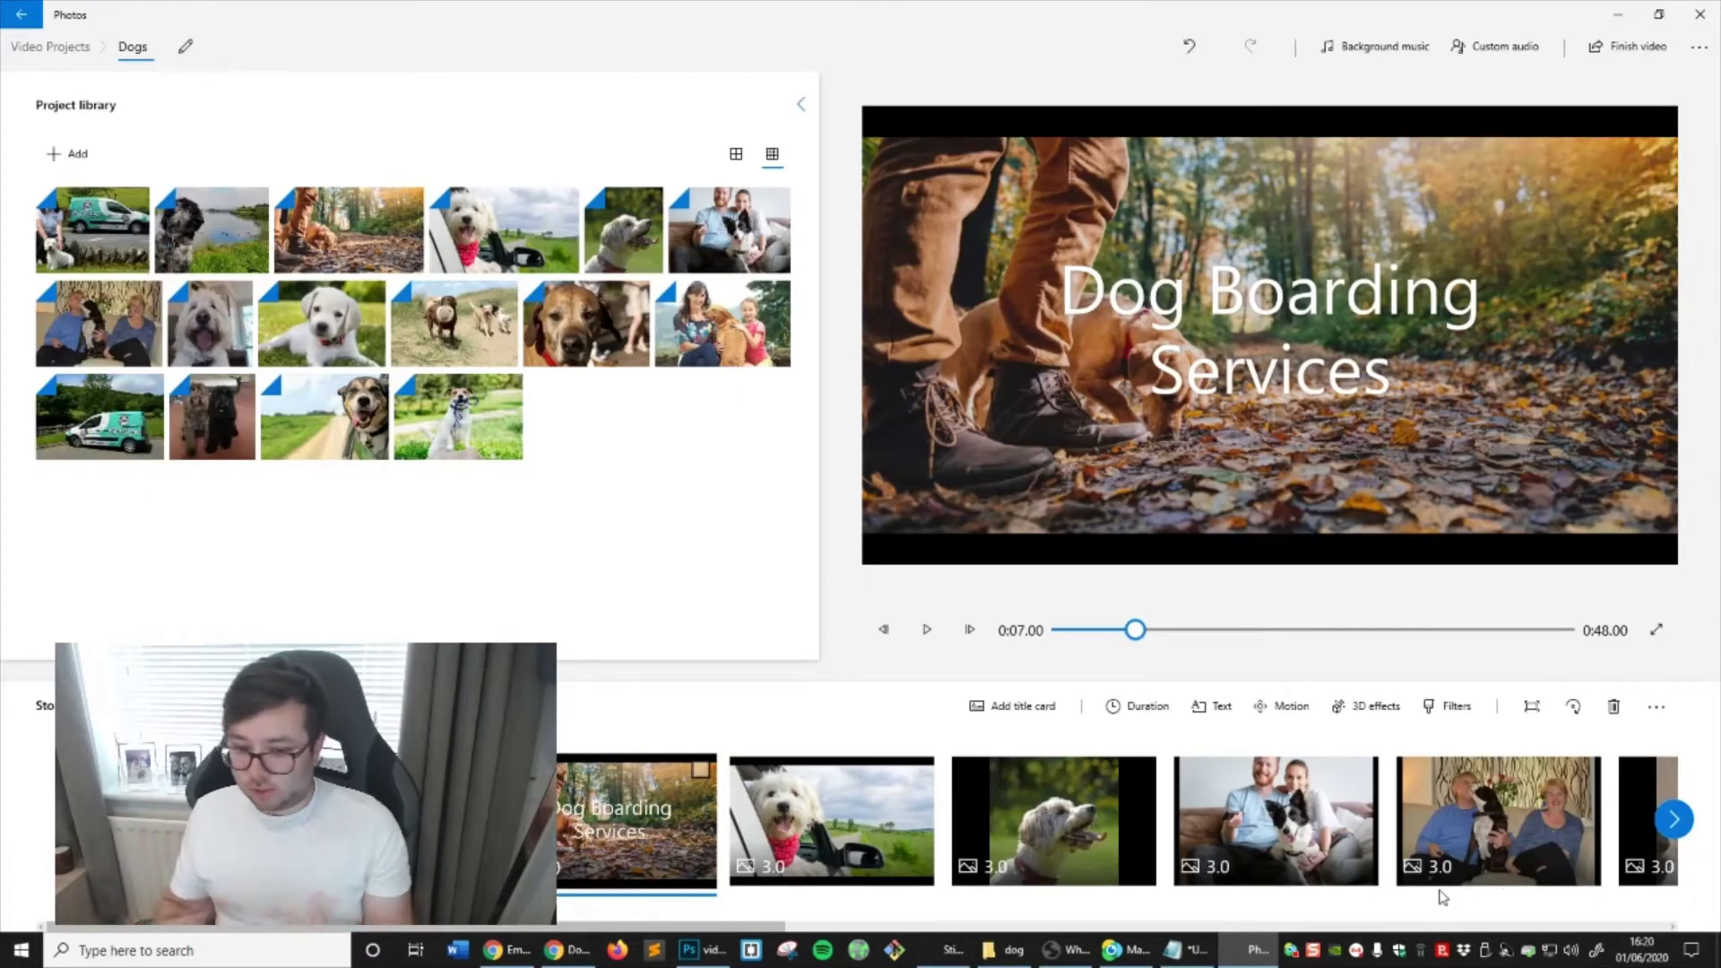
Move the captioned woodland image to the start of the storyboard and play a short preview of the slideshow
left_click_drag(636, 820, 502, 820)
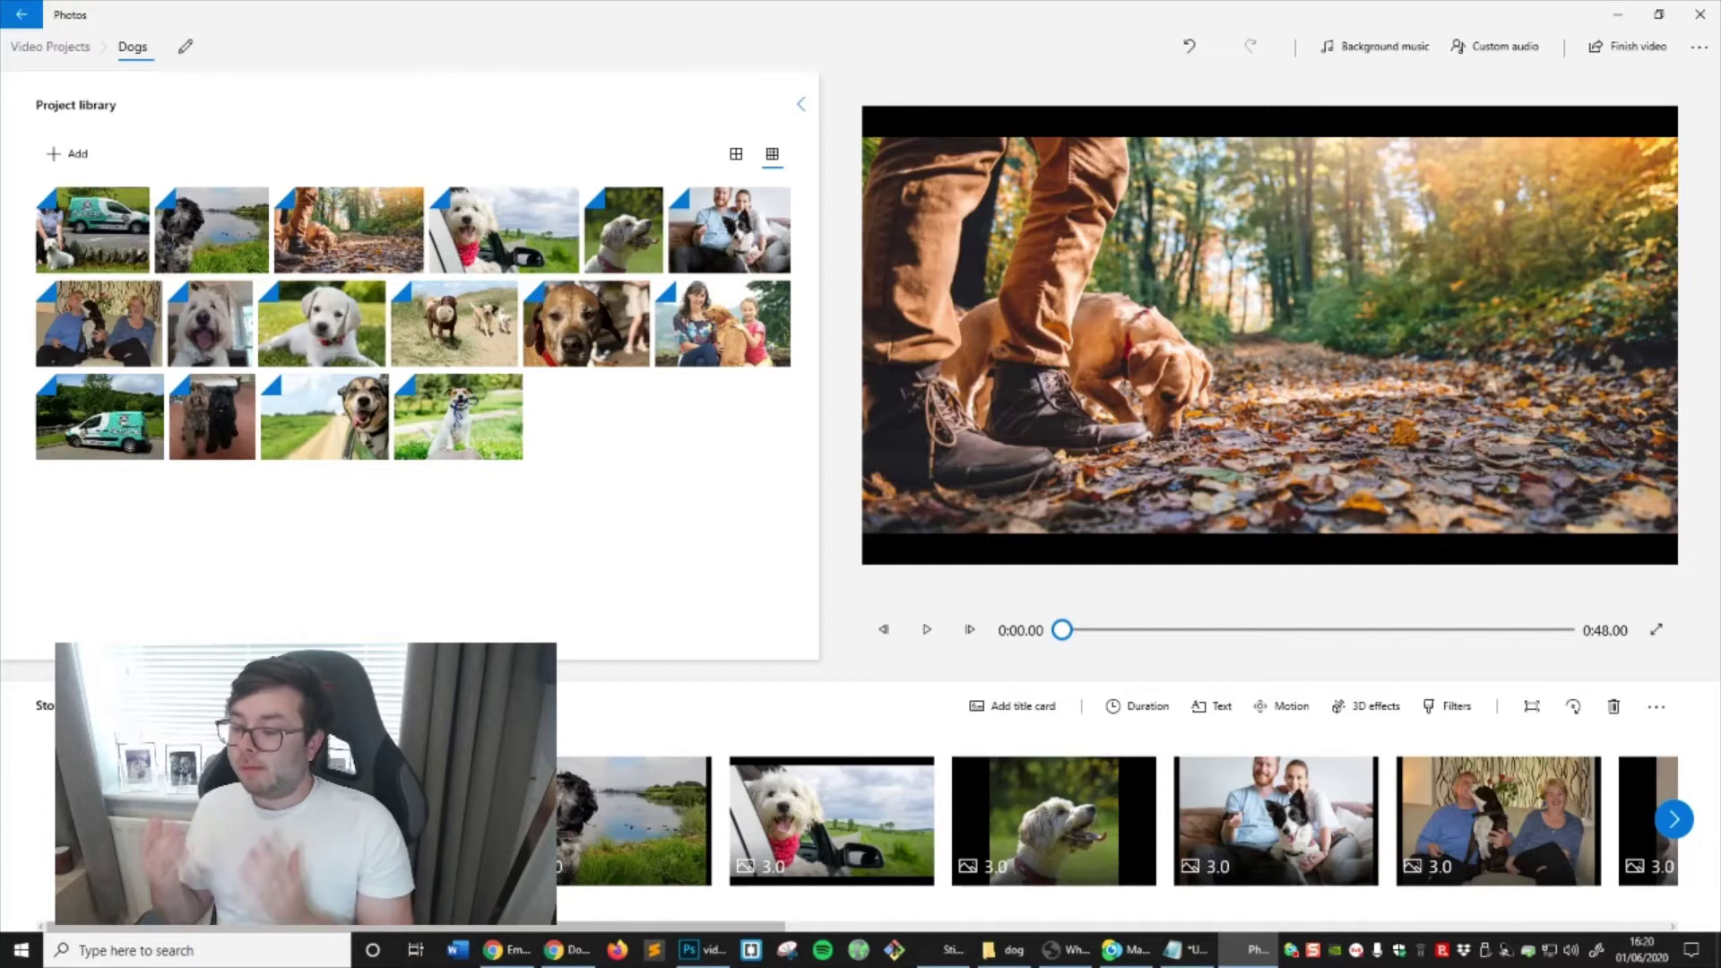
left_click(927, 633)
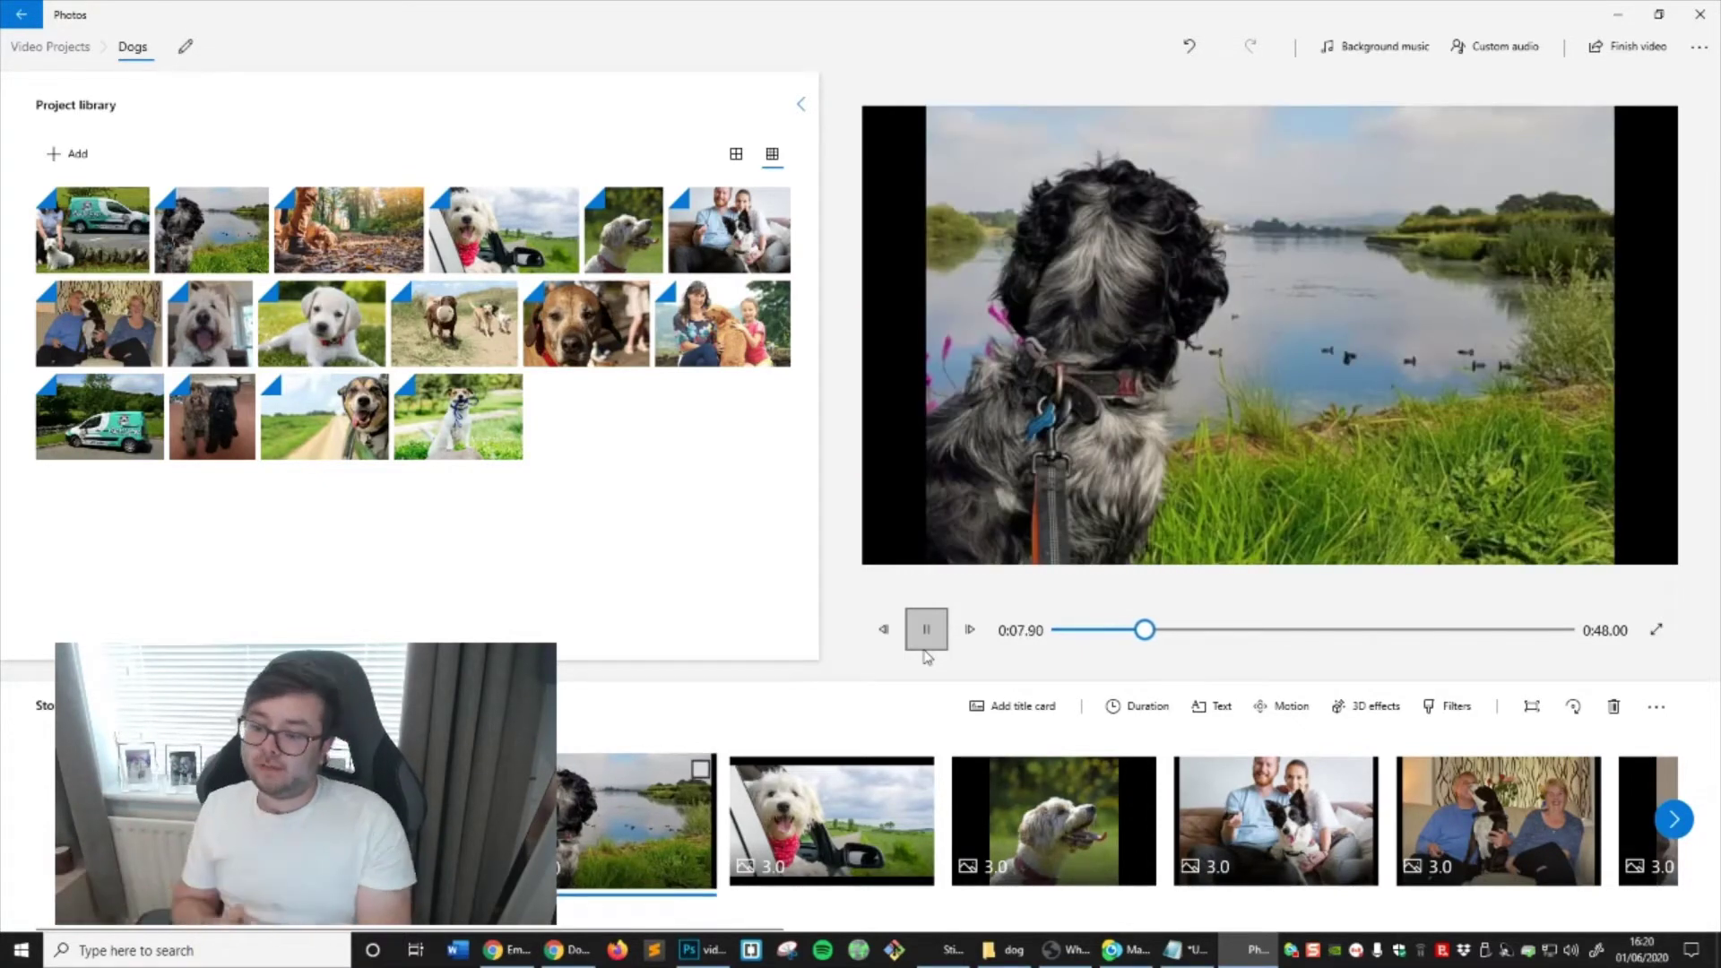
left_click(926, 654)
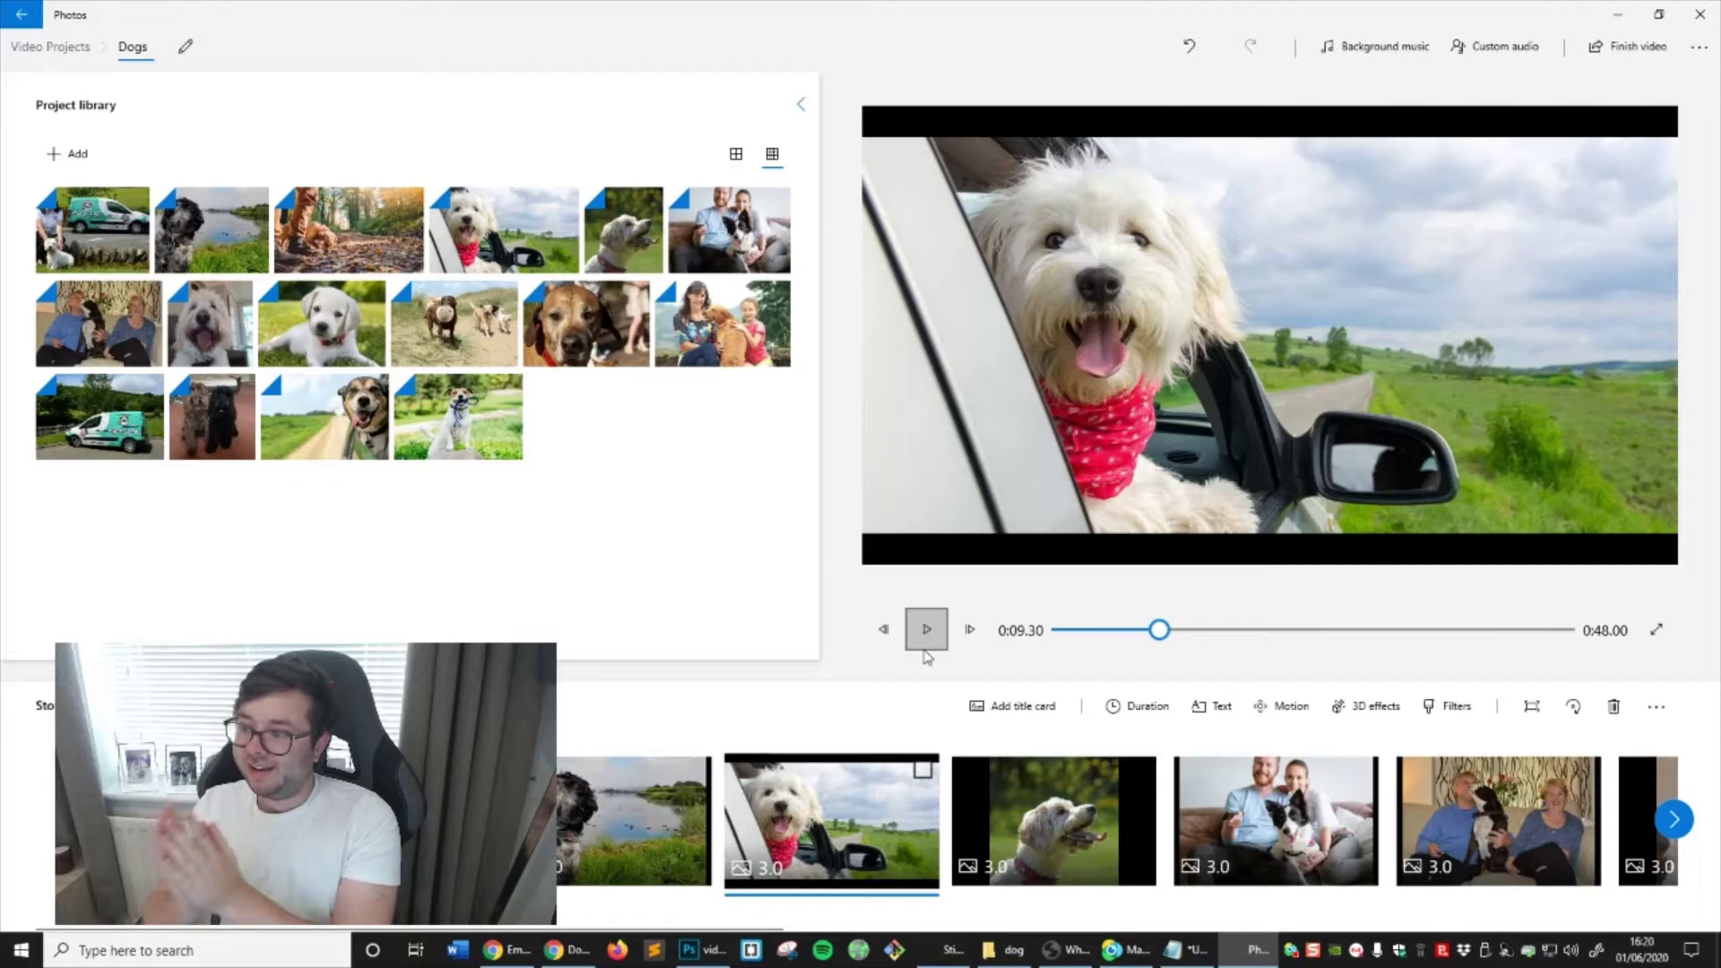
Export the finished video as Dogs.mp4 into the desktop's dog folder and close the playback window of the exported file
left_click(1626, 46)
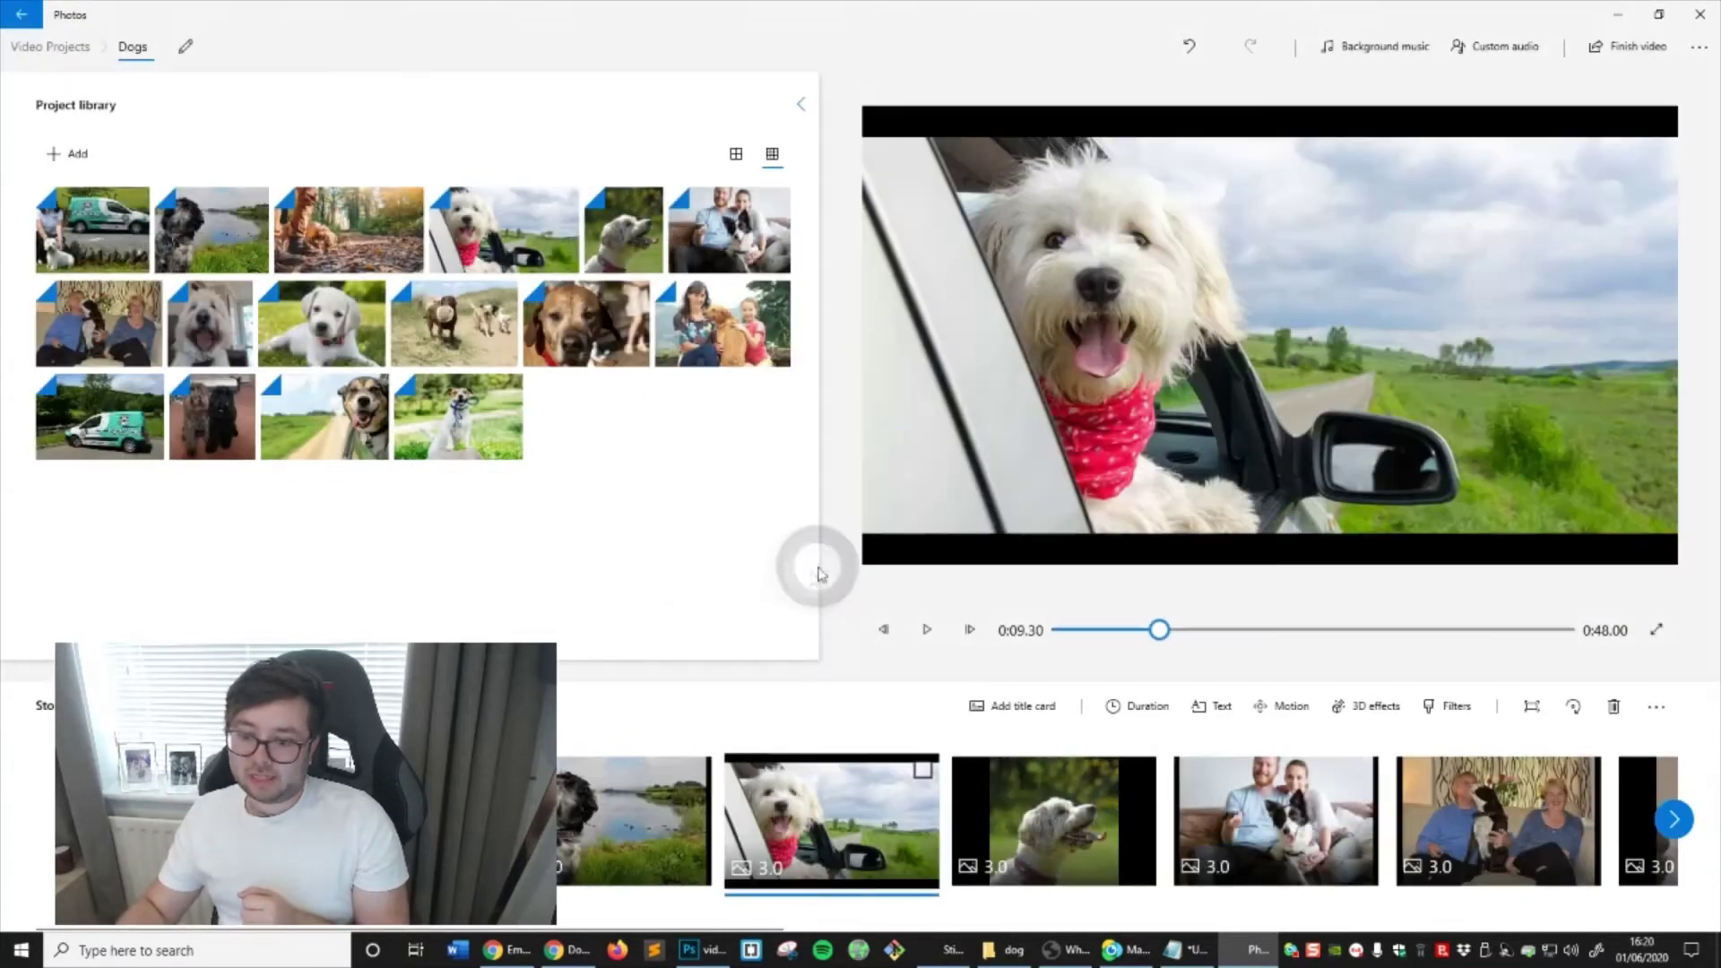
left_click(818, 552)
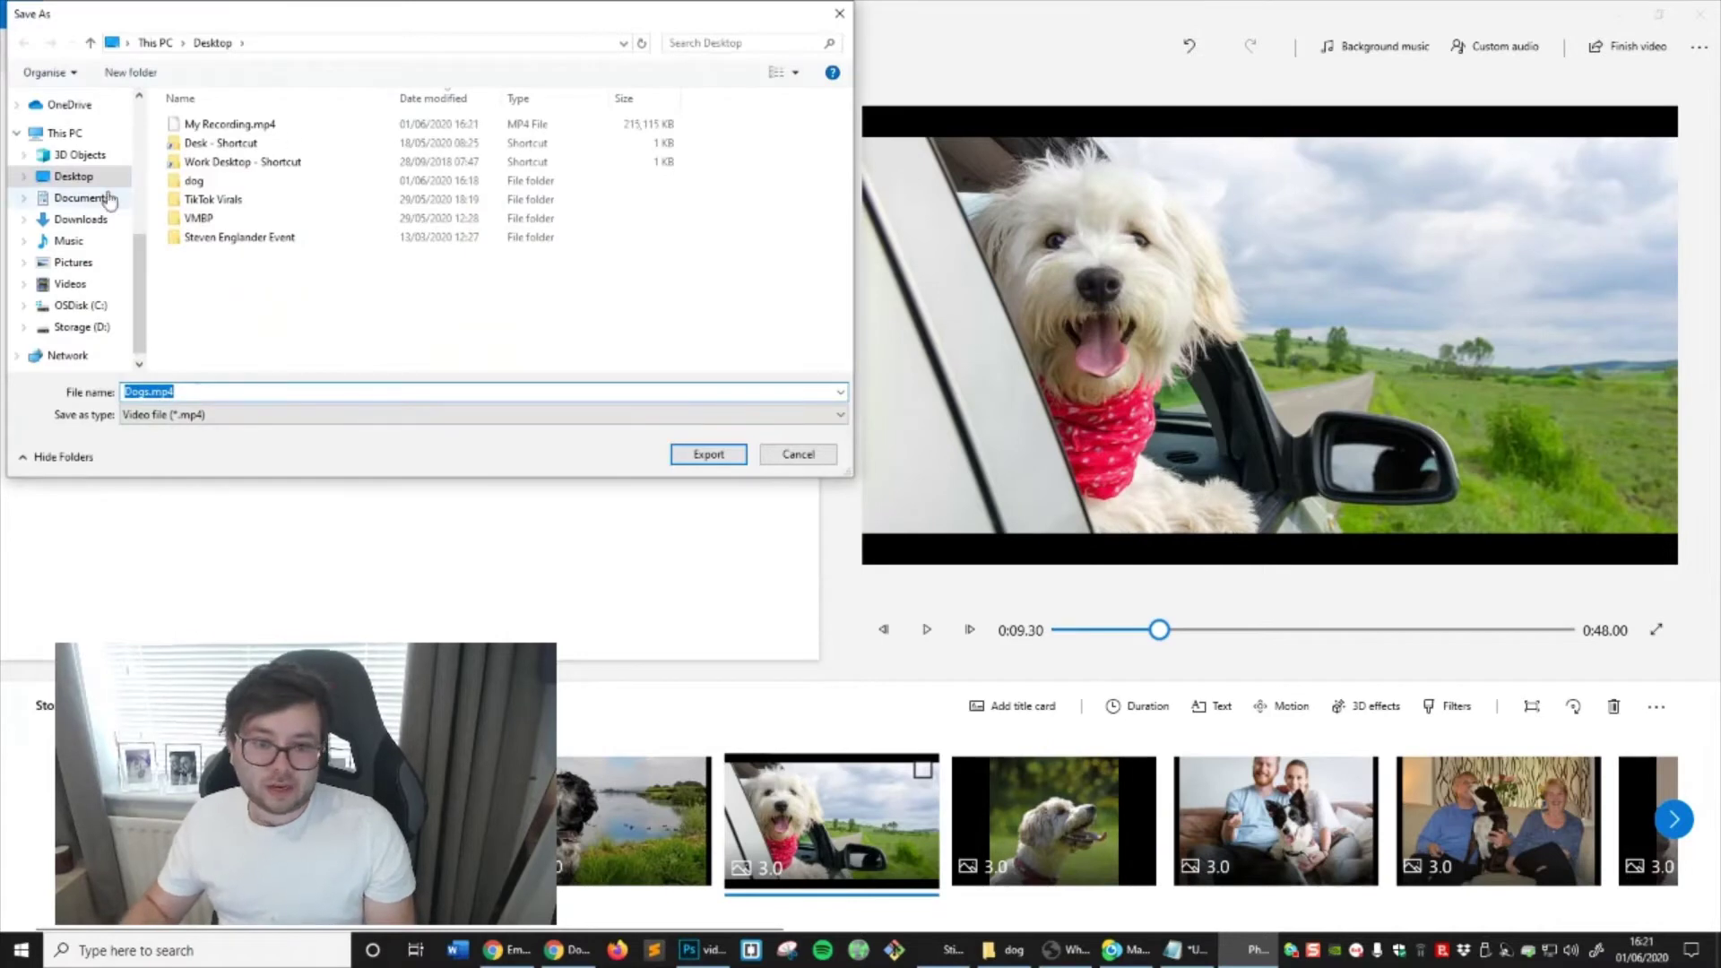
double_click(193, 180)
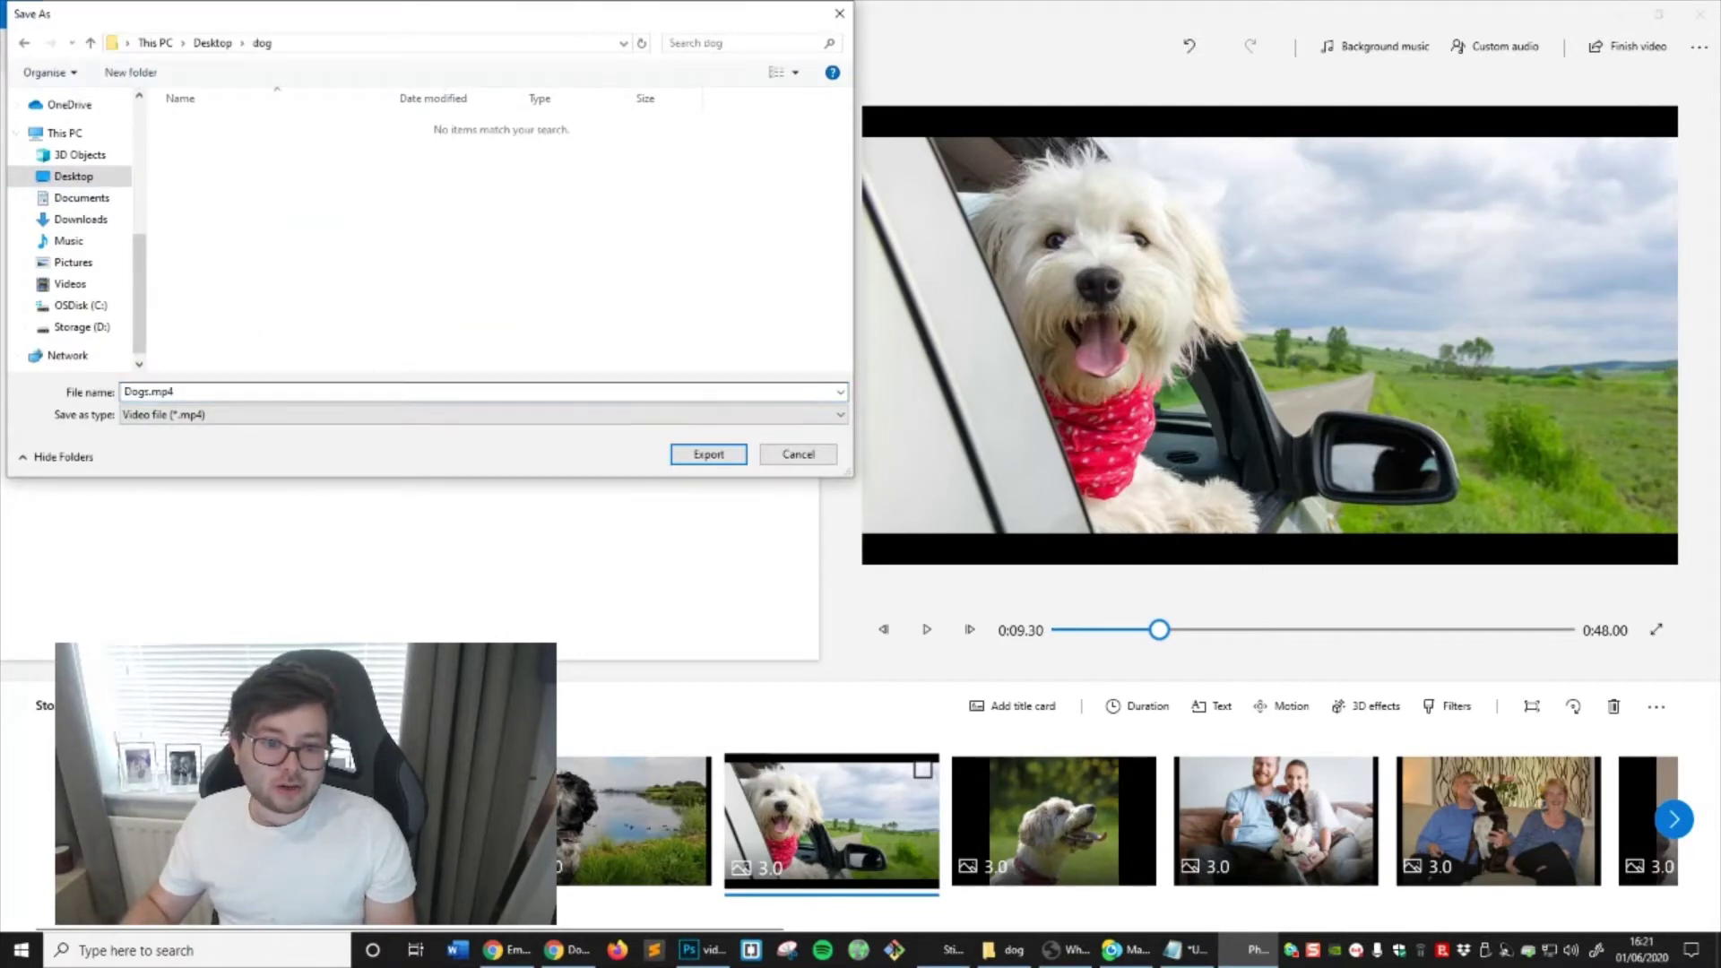
left_click(688, 454)
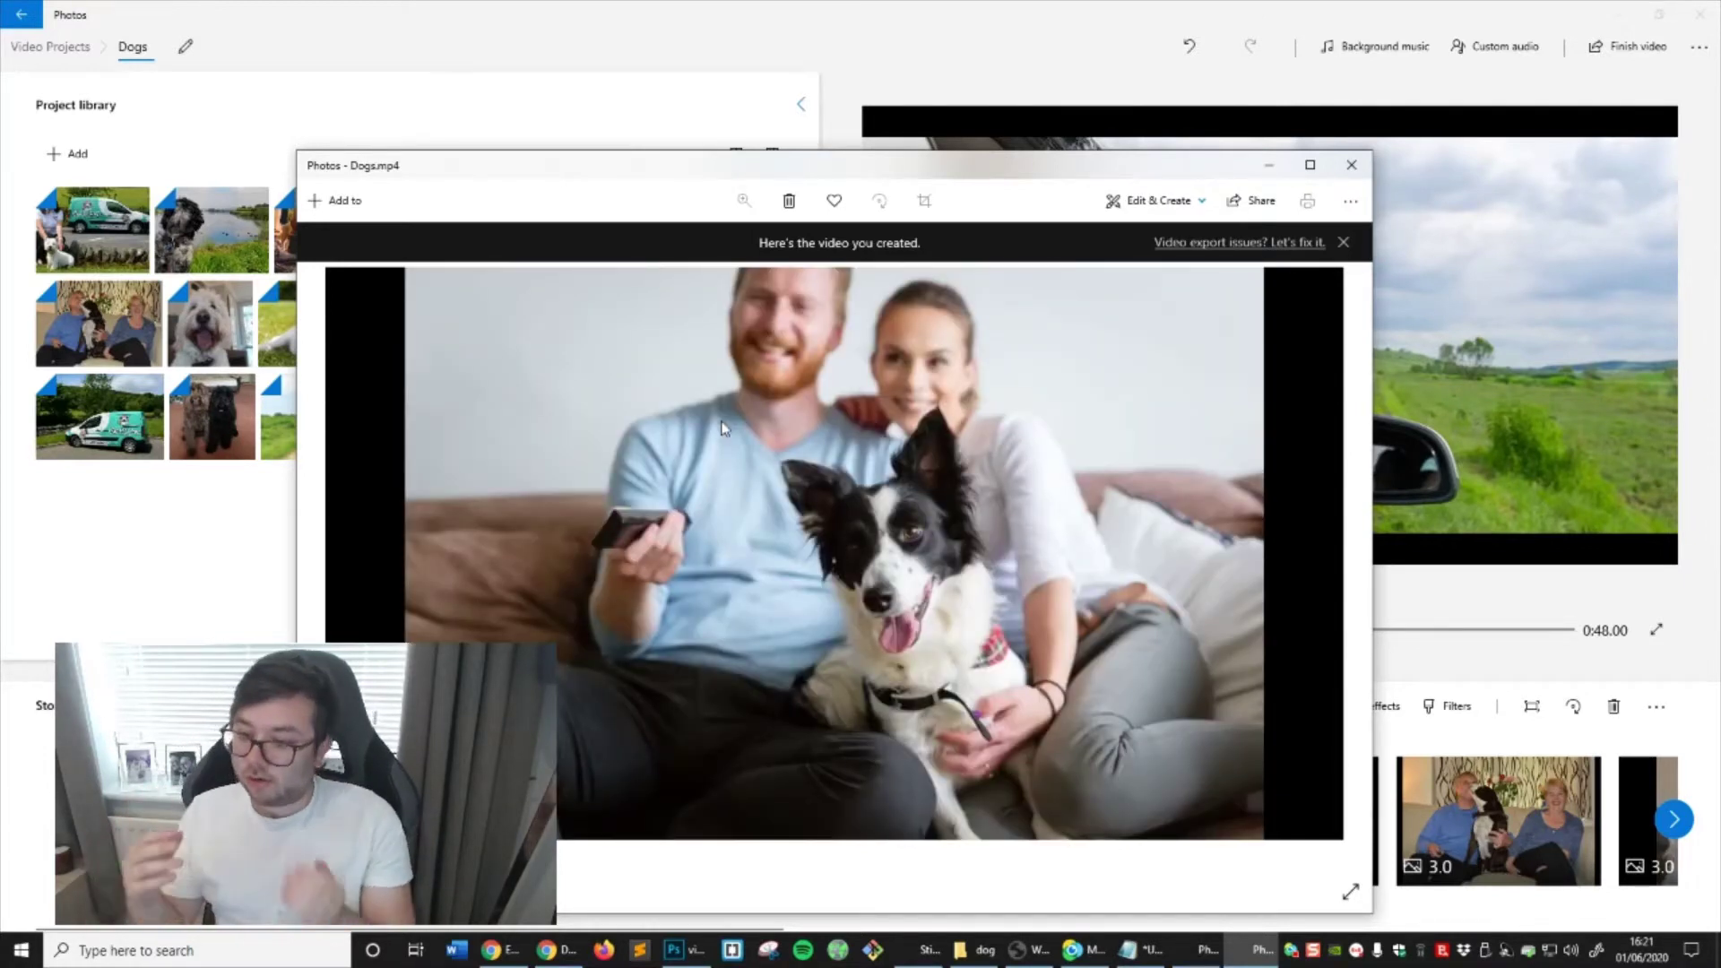
left_click(1355, 164)
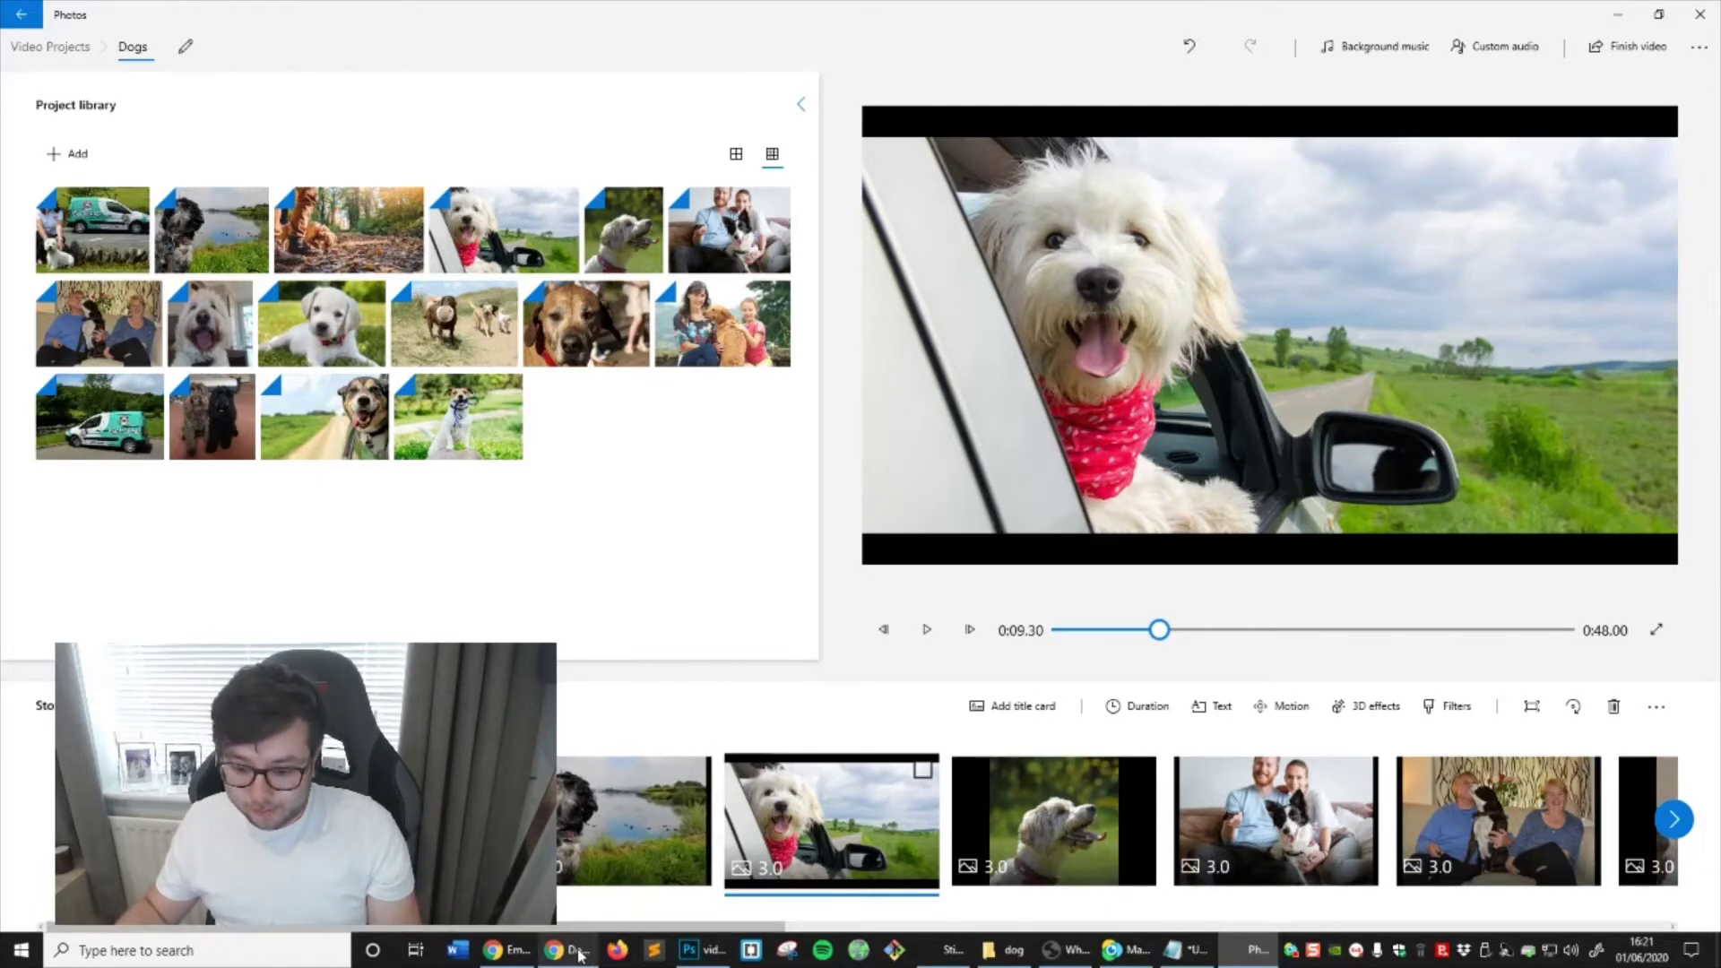
Switch to the incognito Chrome window, search Google for "dog boarding services" and look through the results and related searches
mouse_move(530, 955)
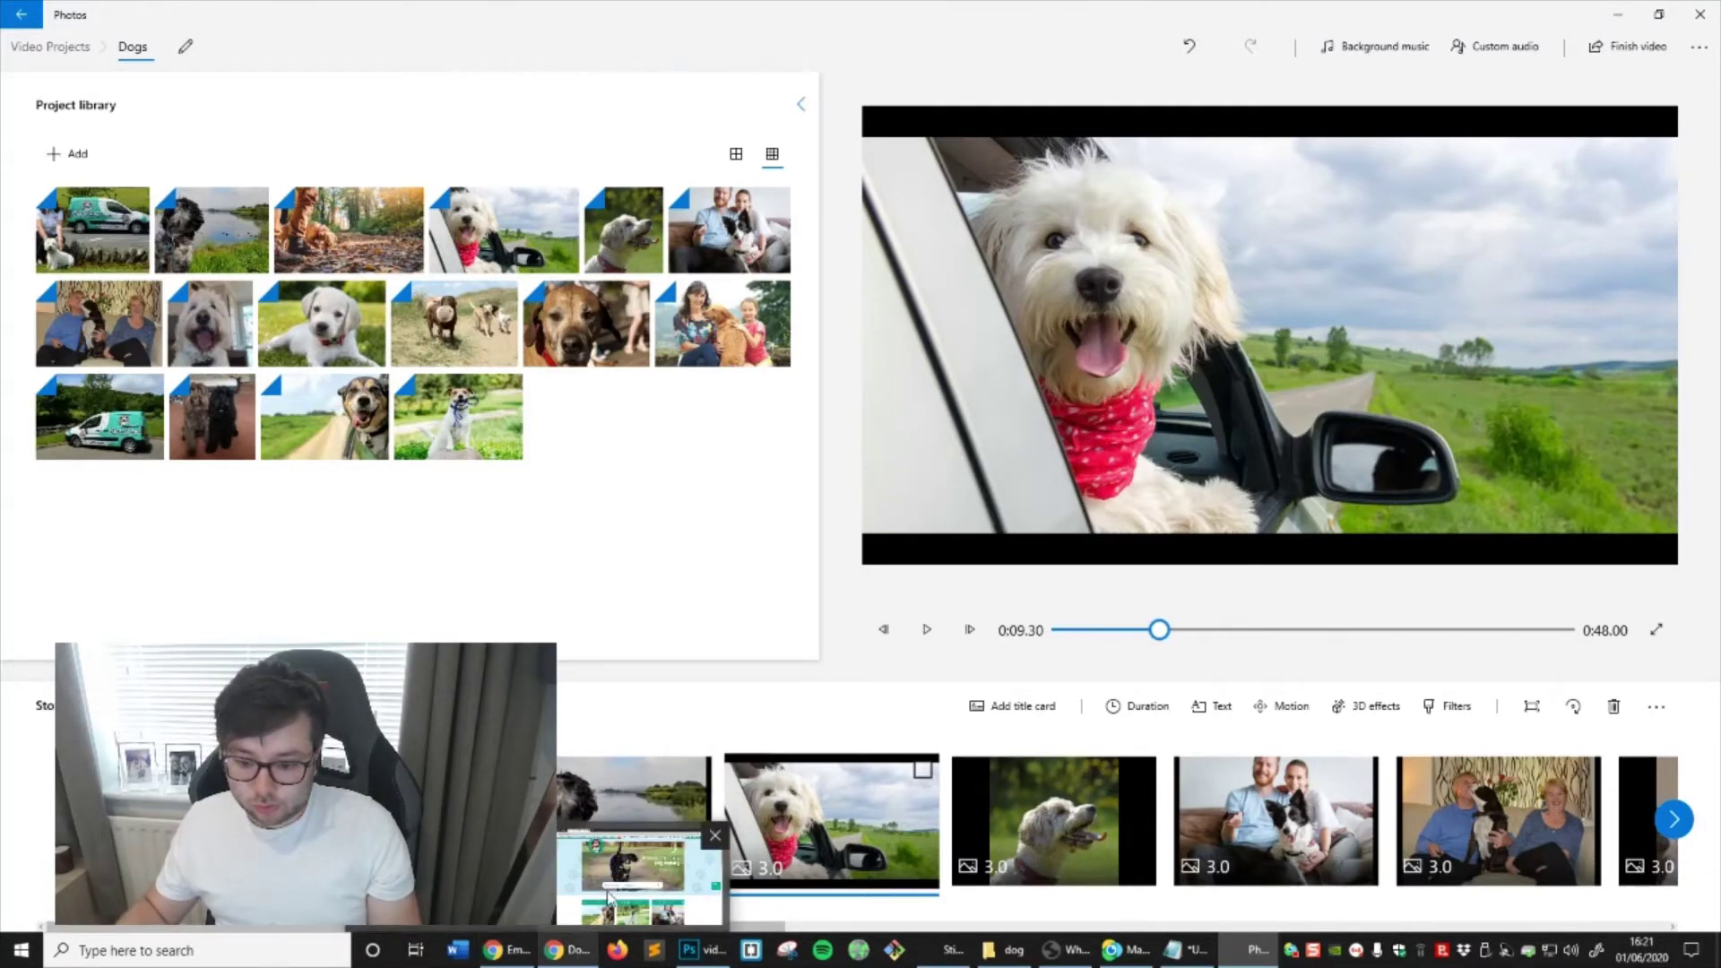
left_click(506, 949)
left_click(455, 15)
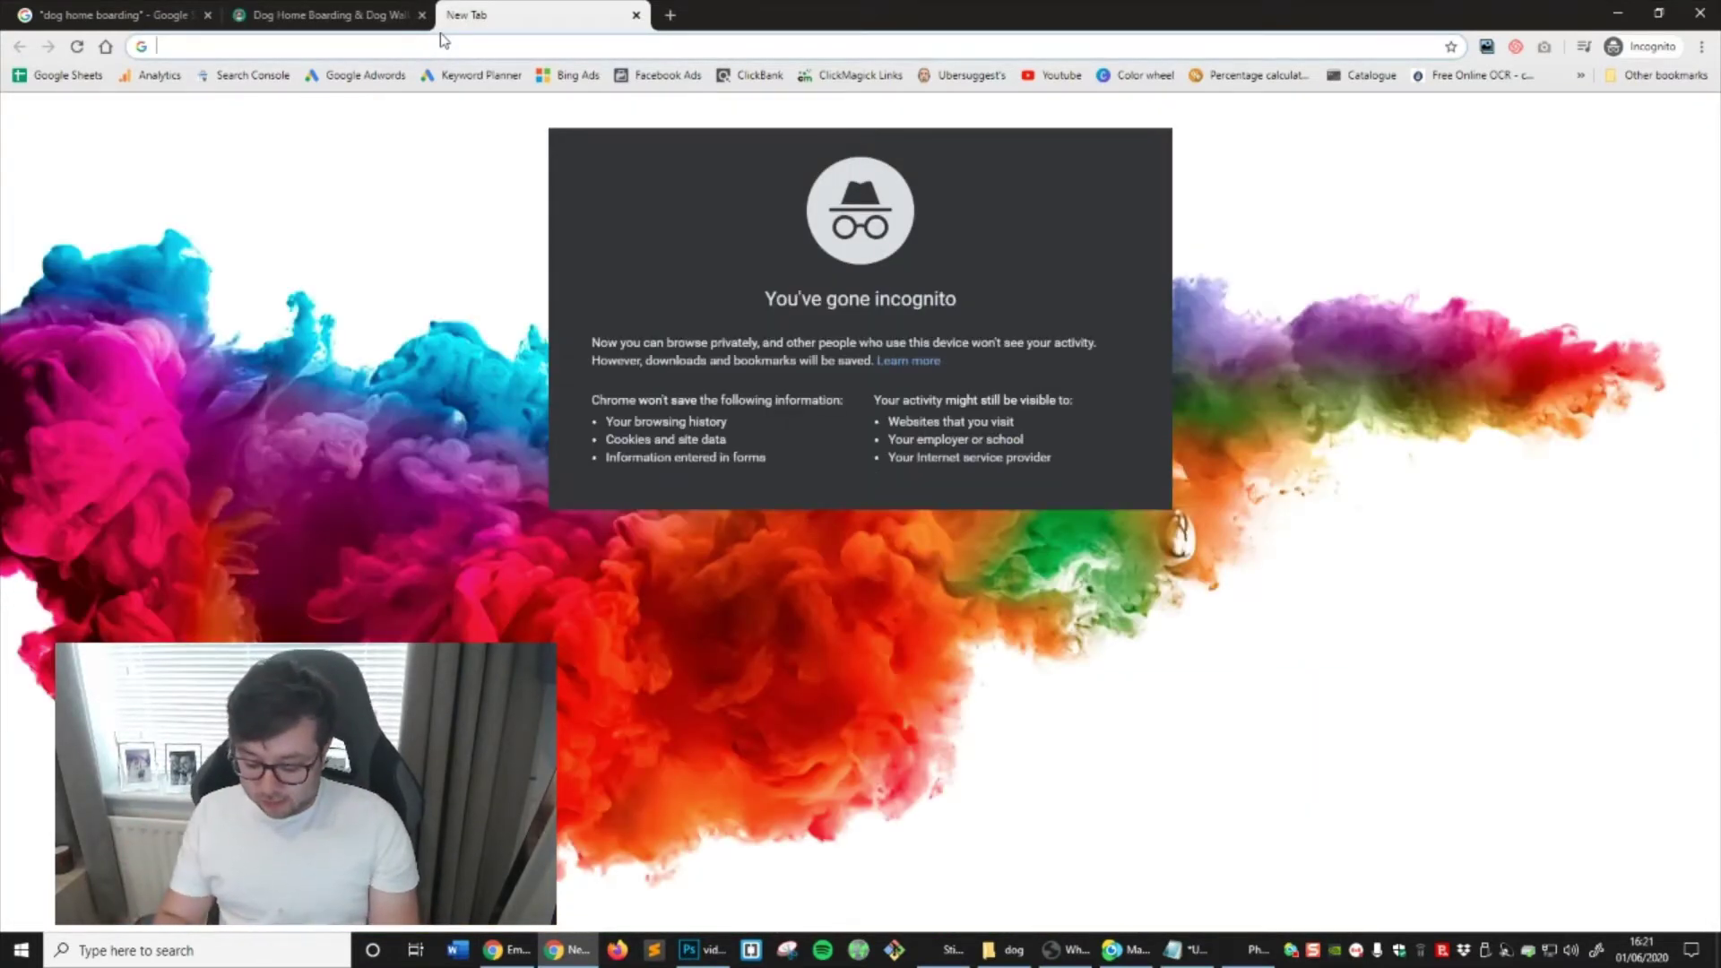
type("dog boarding services")
key("Return")
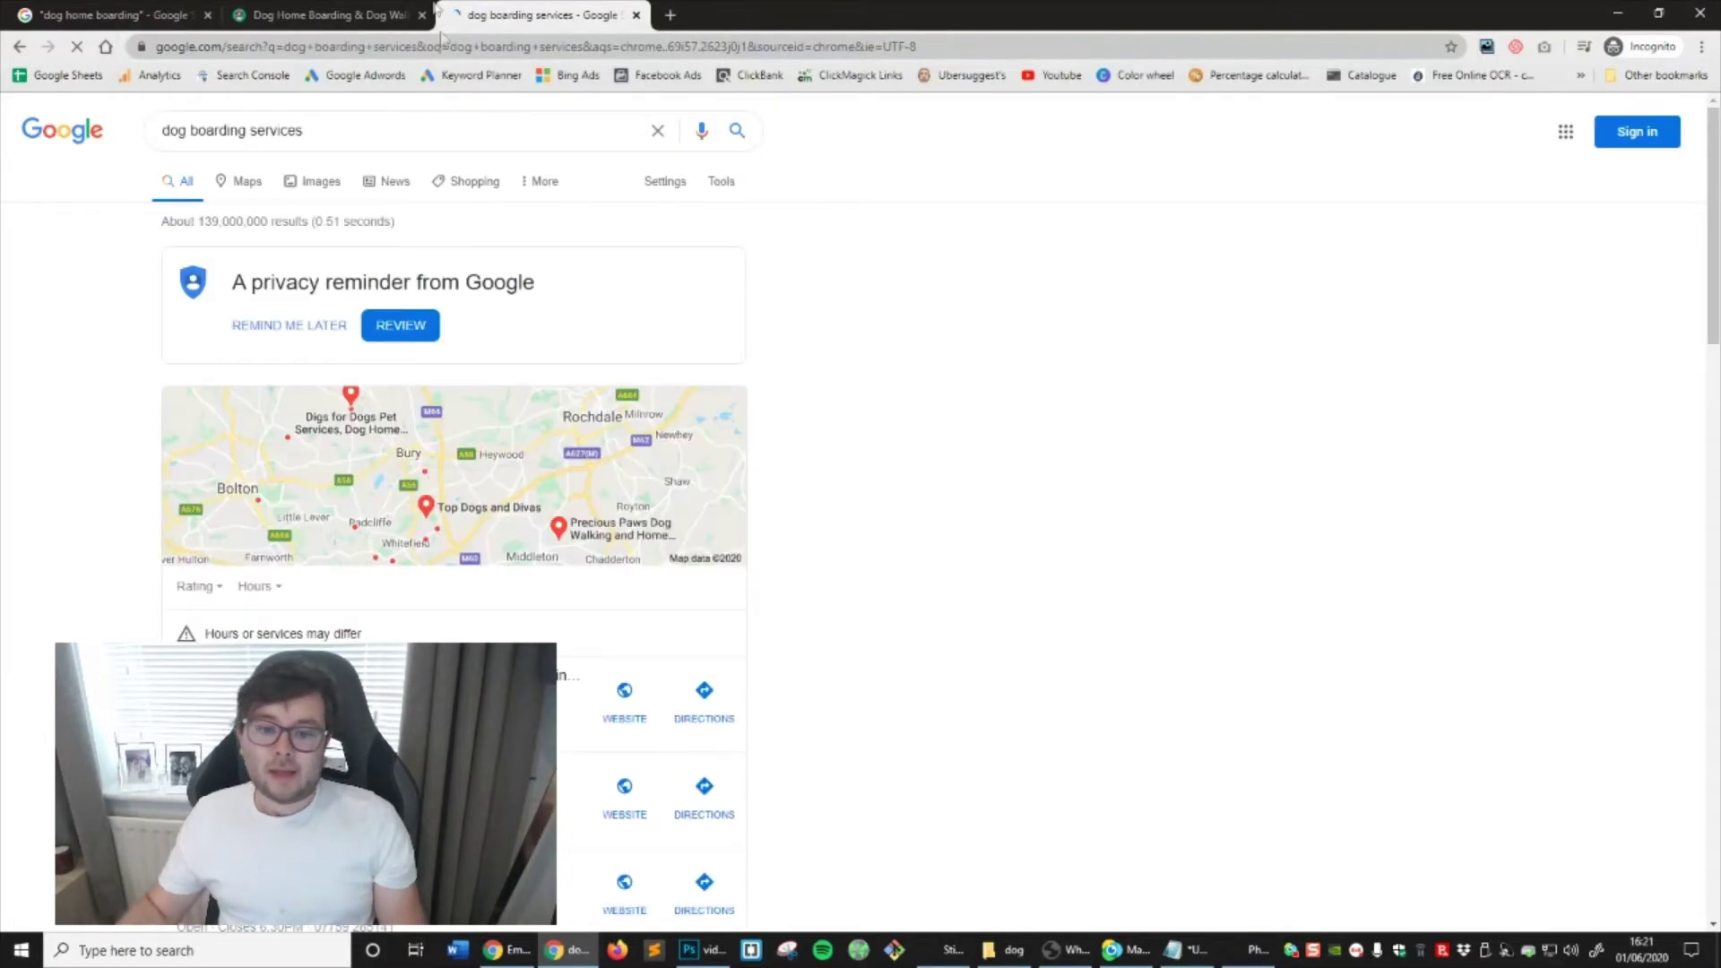
scroll(905, 475, "down", 15)
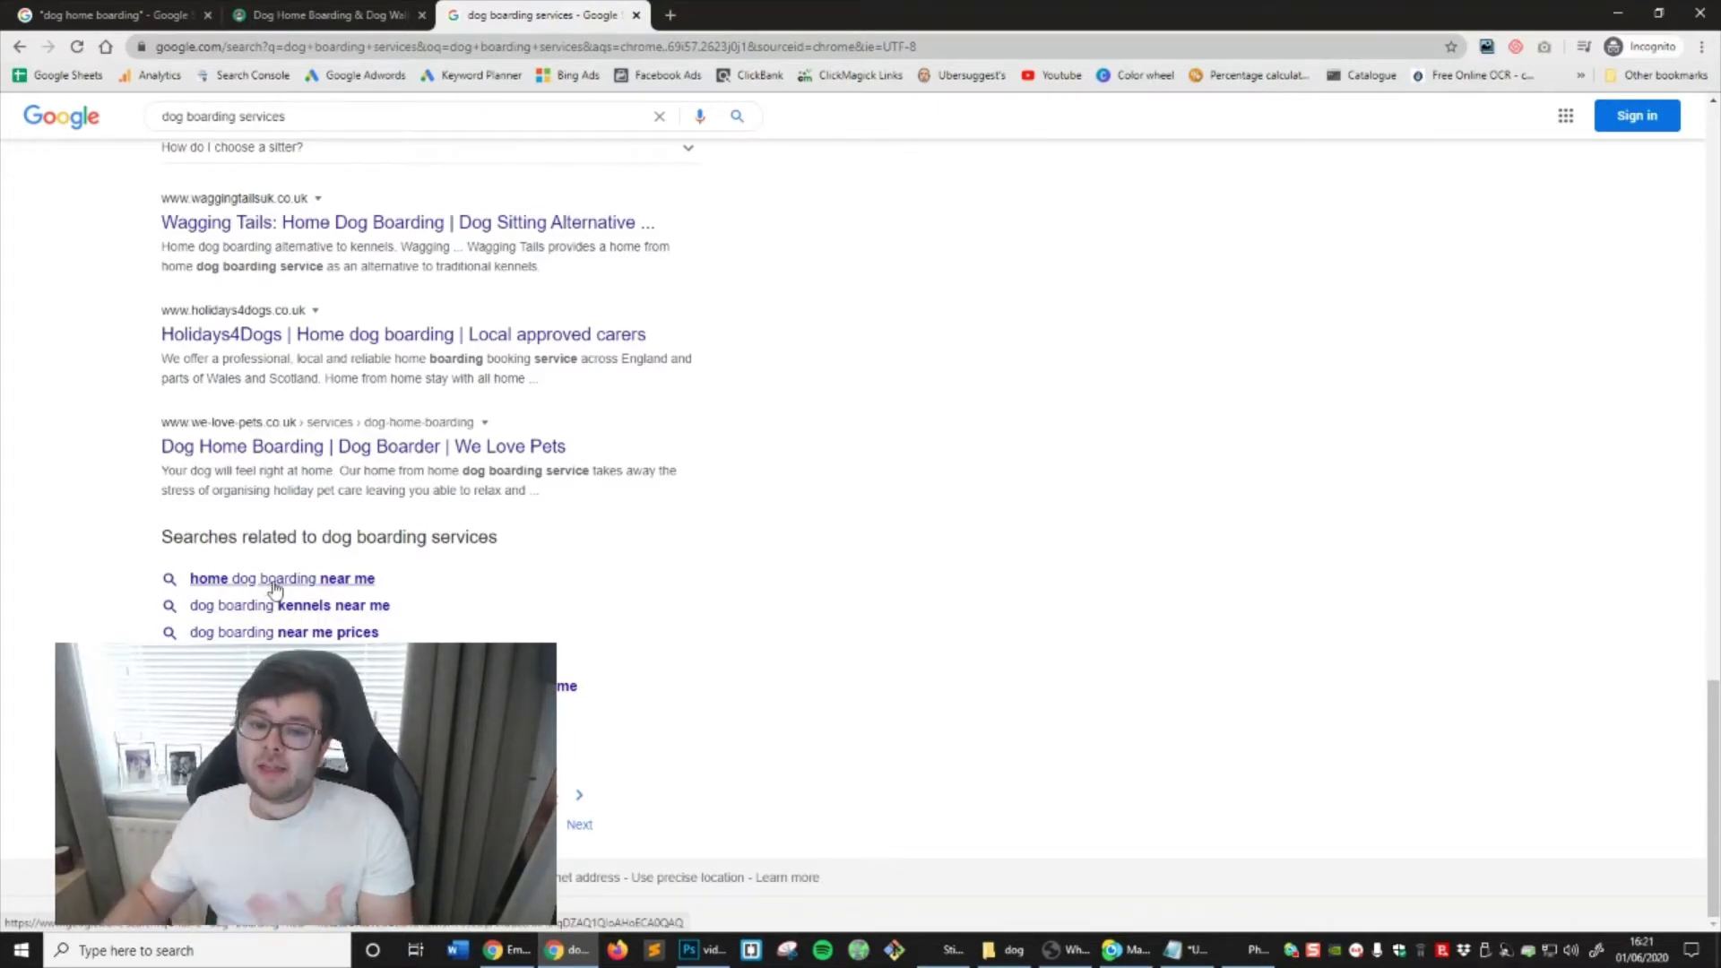
scroll(275, 538, "up", 10)
Return to the Digs for Dogs home page and examine the wording of its welcome text and list of services
left_click(323, 14)
scroll(932, 573, "down", 5)
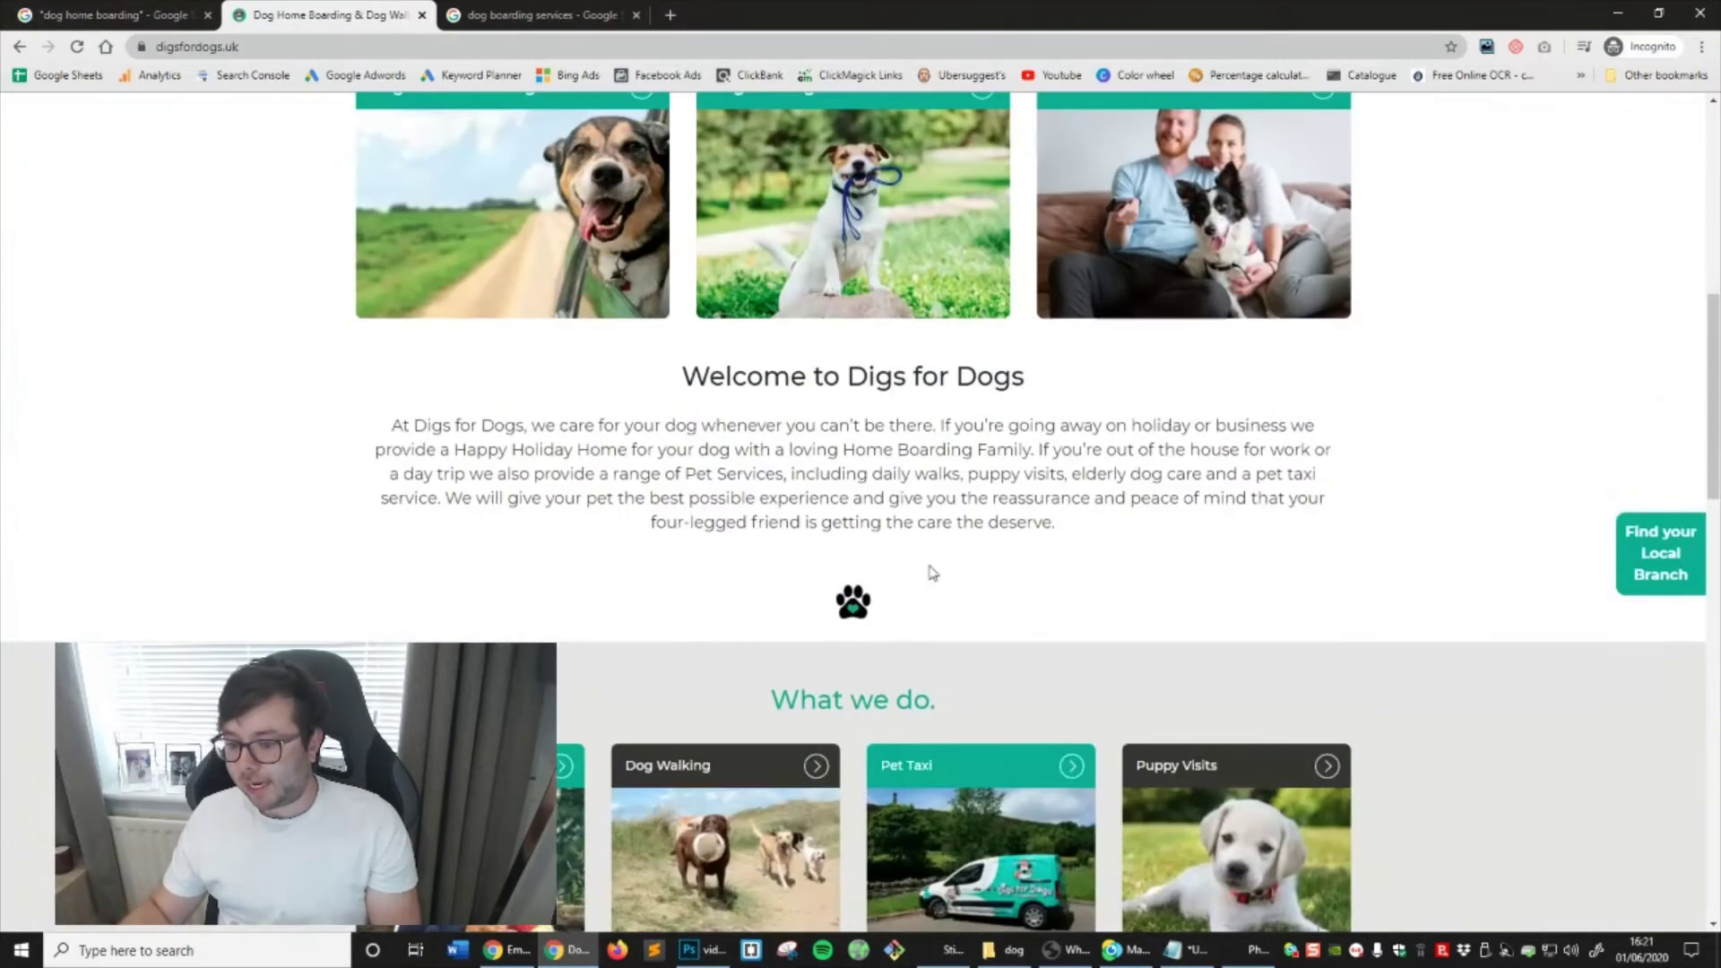
double_click(903, 497)
double_click(822, 374)
left_click(1022, 371)
scroll(1019, 386, "down", 1)
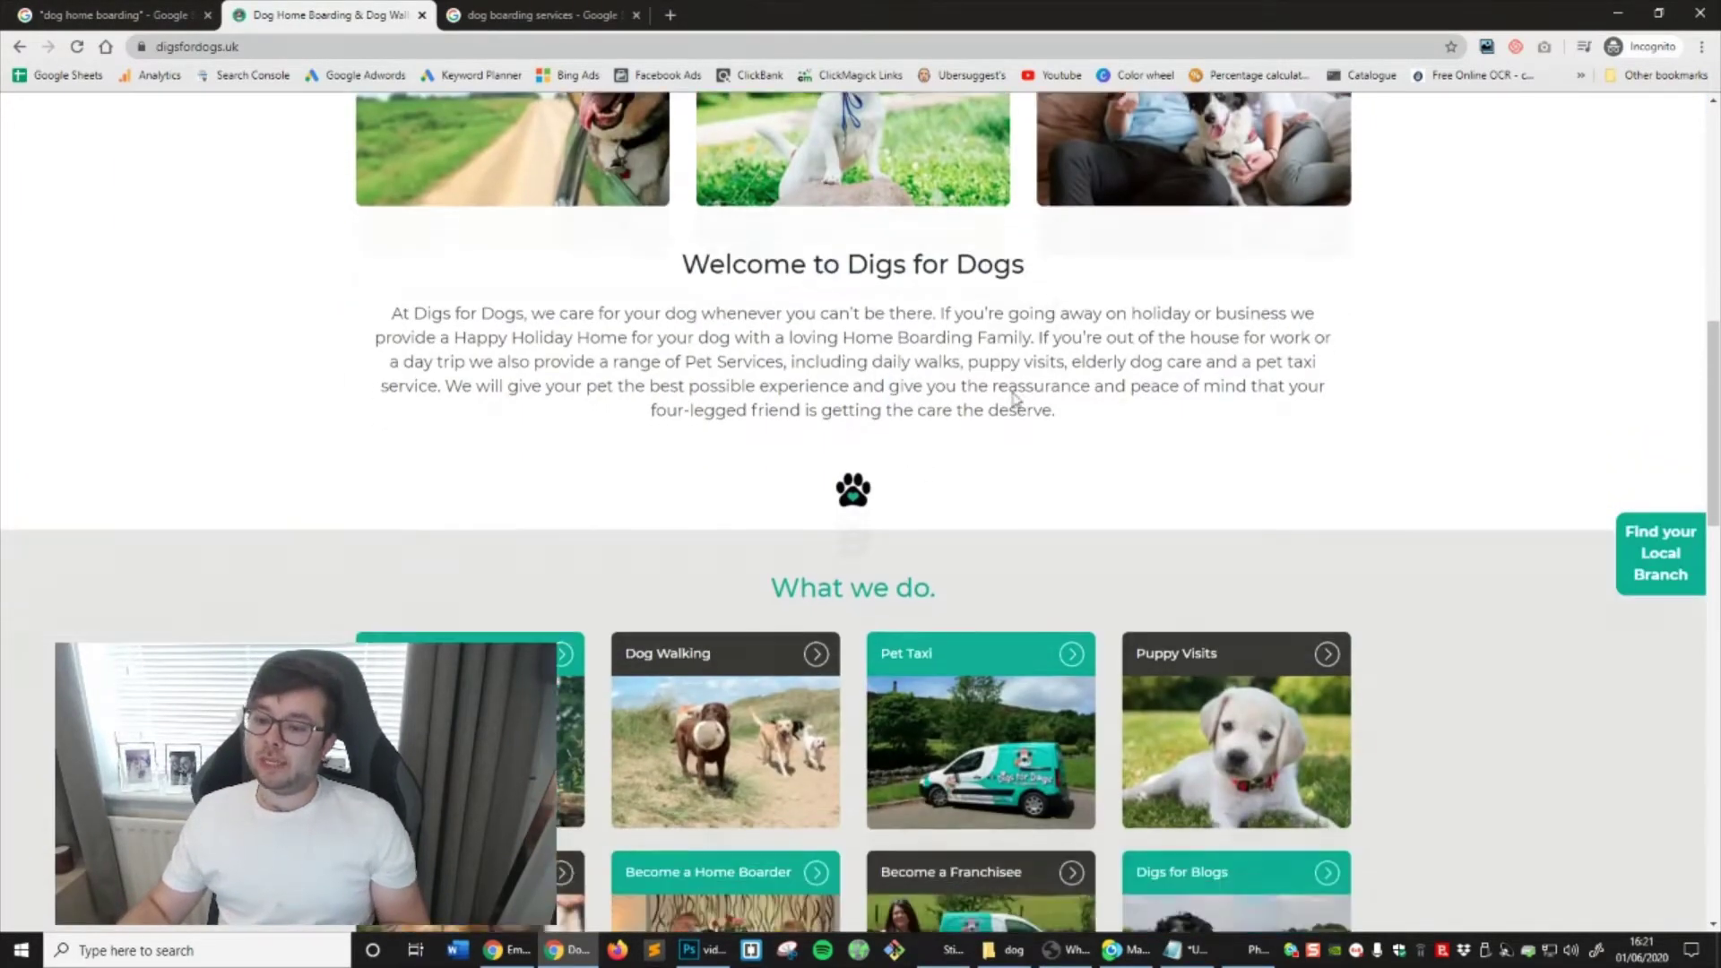
scroll(985, 385, "down", 2)
scroll(917, 354, "down", 2)
Open the Pet Taxi service page and read its service descriptions down to the testimonial and footer
left_click(916, 395)
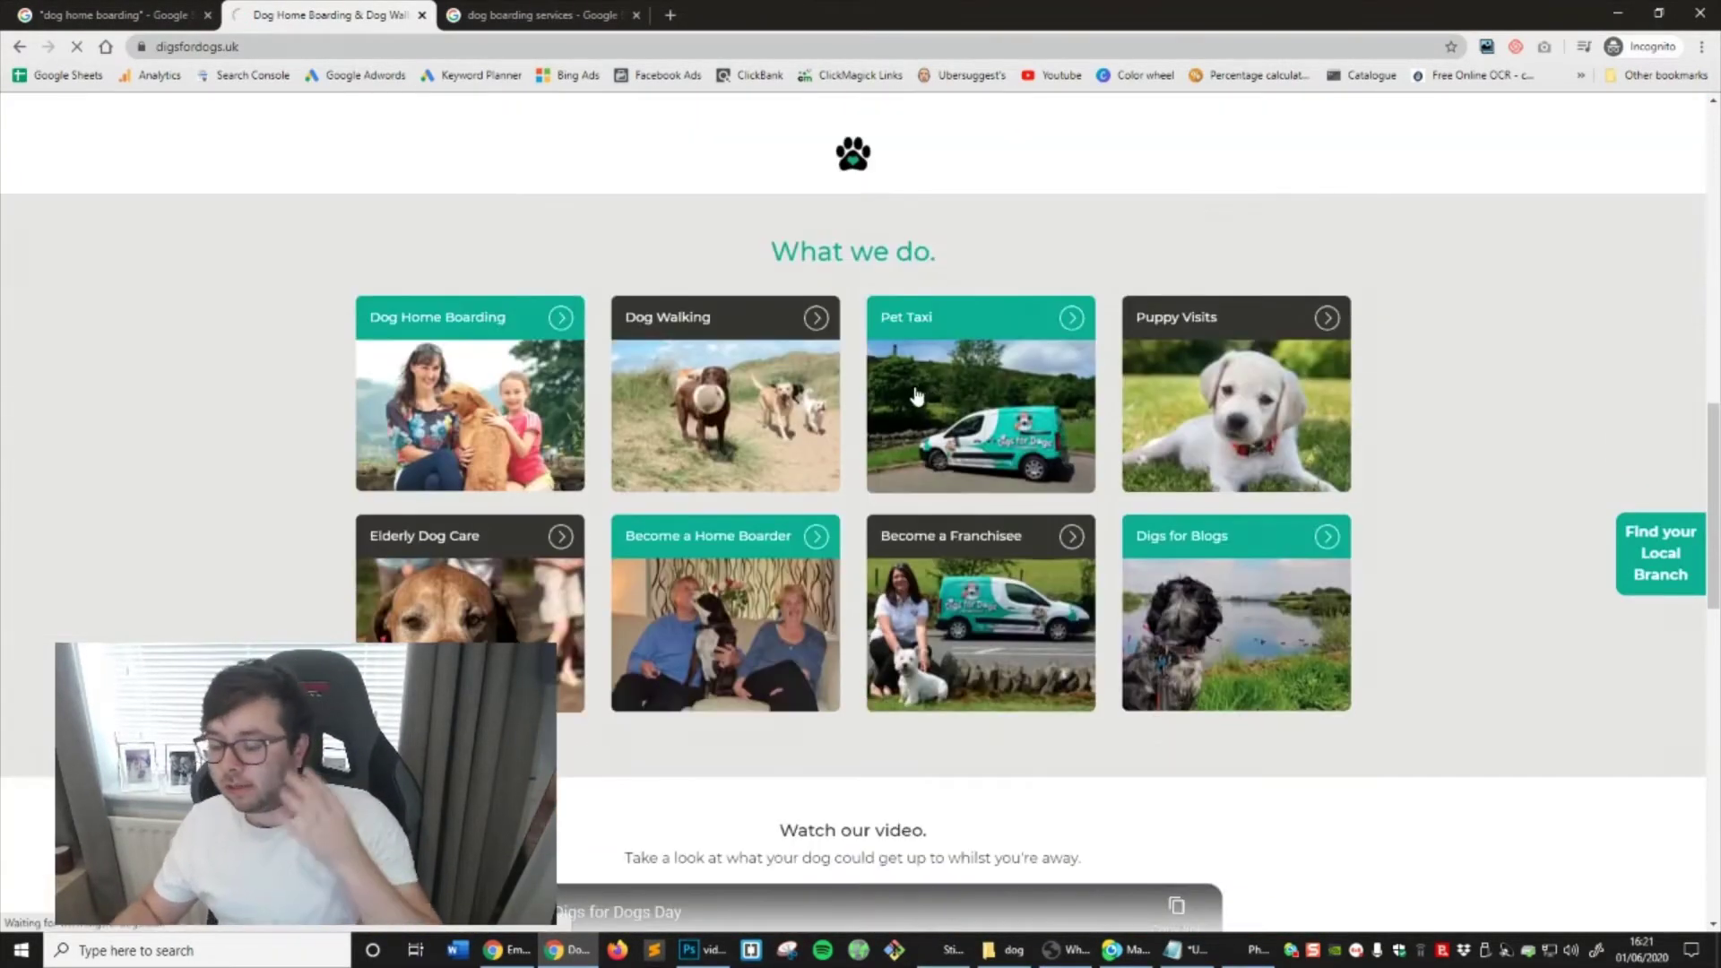
scroll(929, 411, "down", 20)
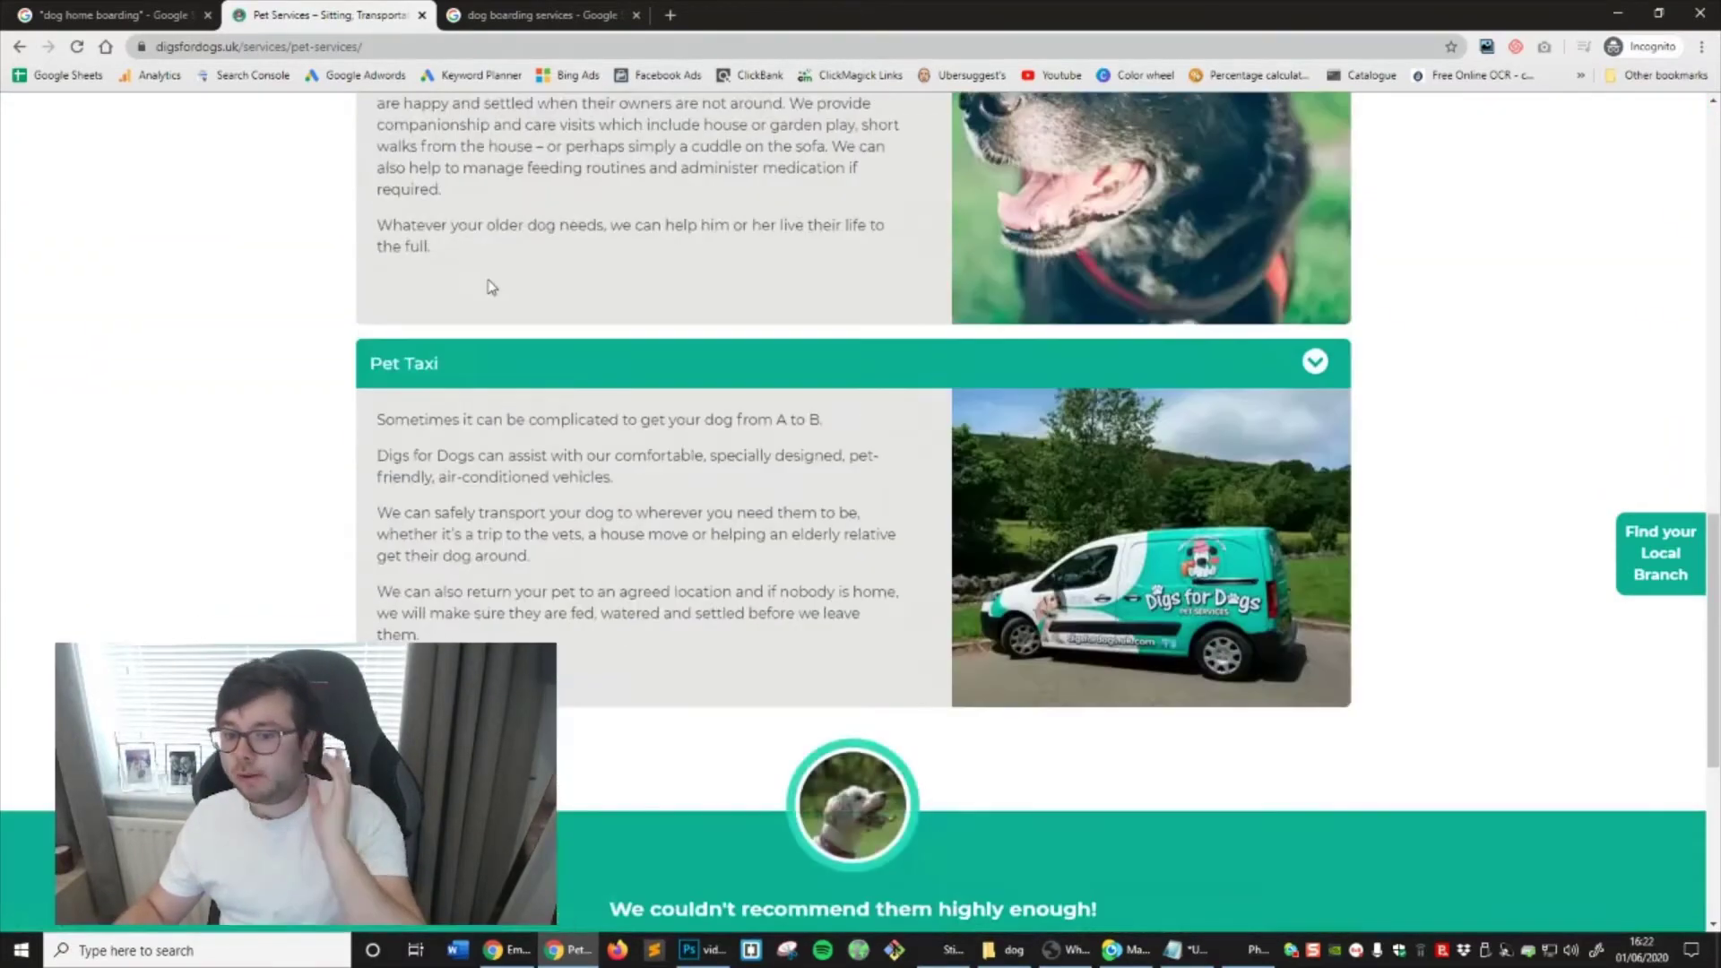
scroll(497, 293, "down", 5)
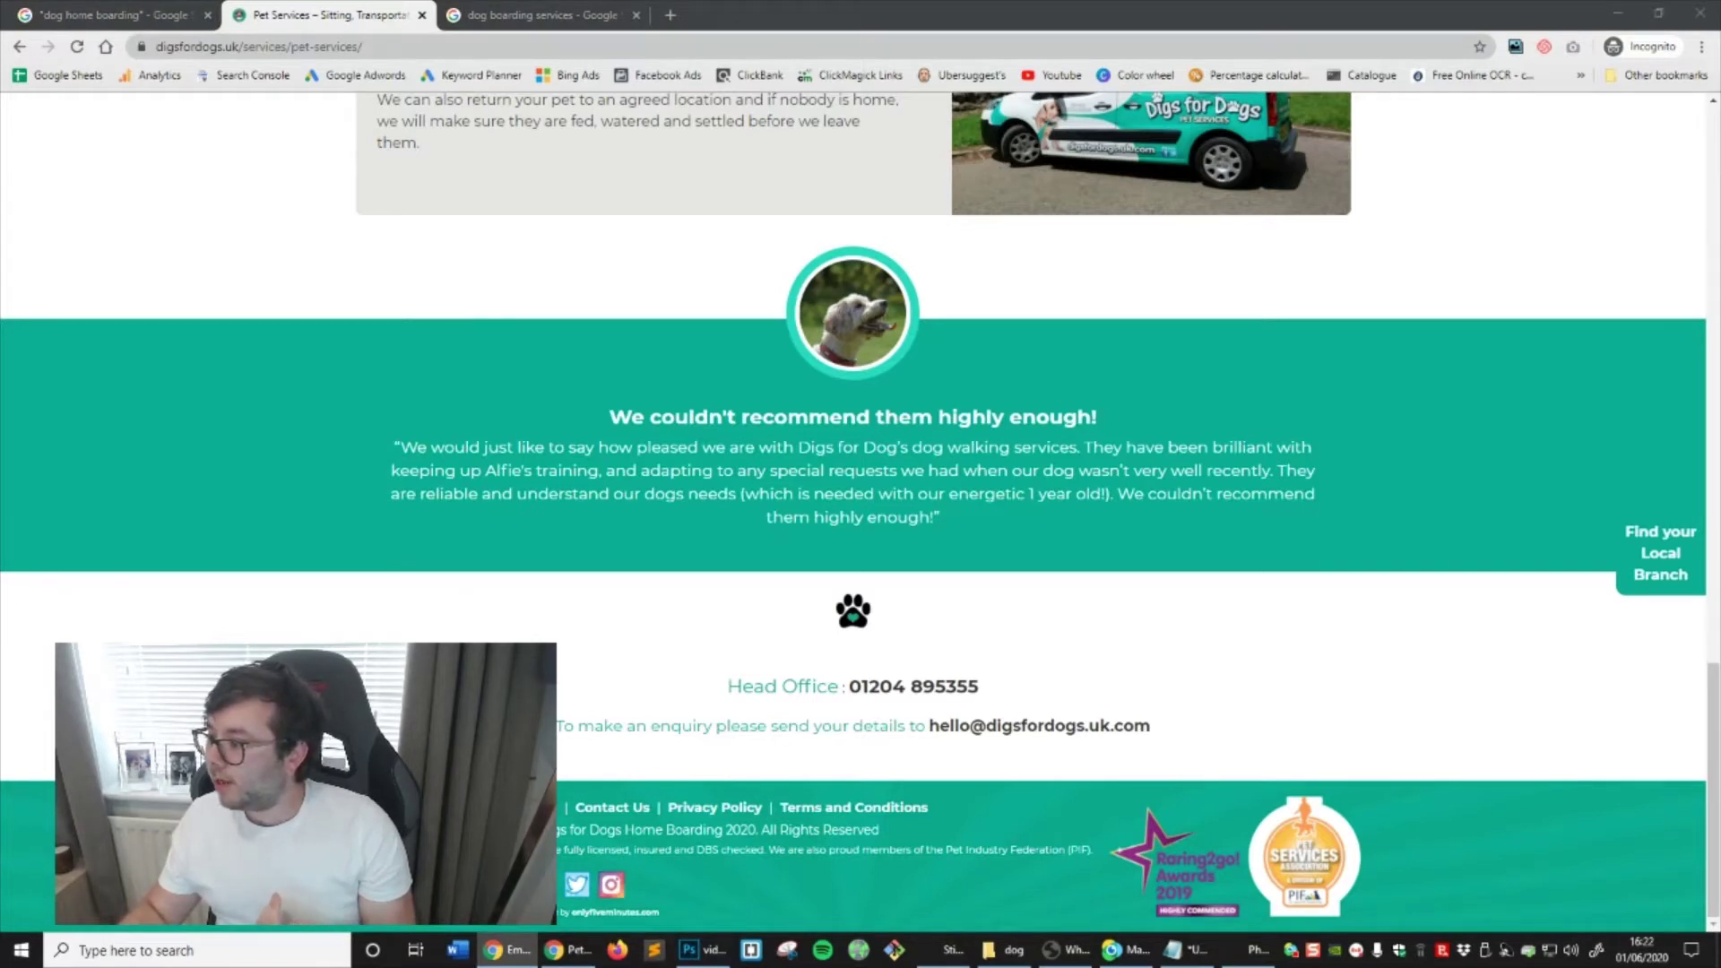
Switch to Video Marketing Blaster Pro, maximise it and research the main keyword "dog walking services" in its keyword tool
left_click(925, 592)
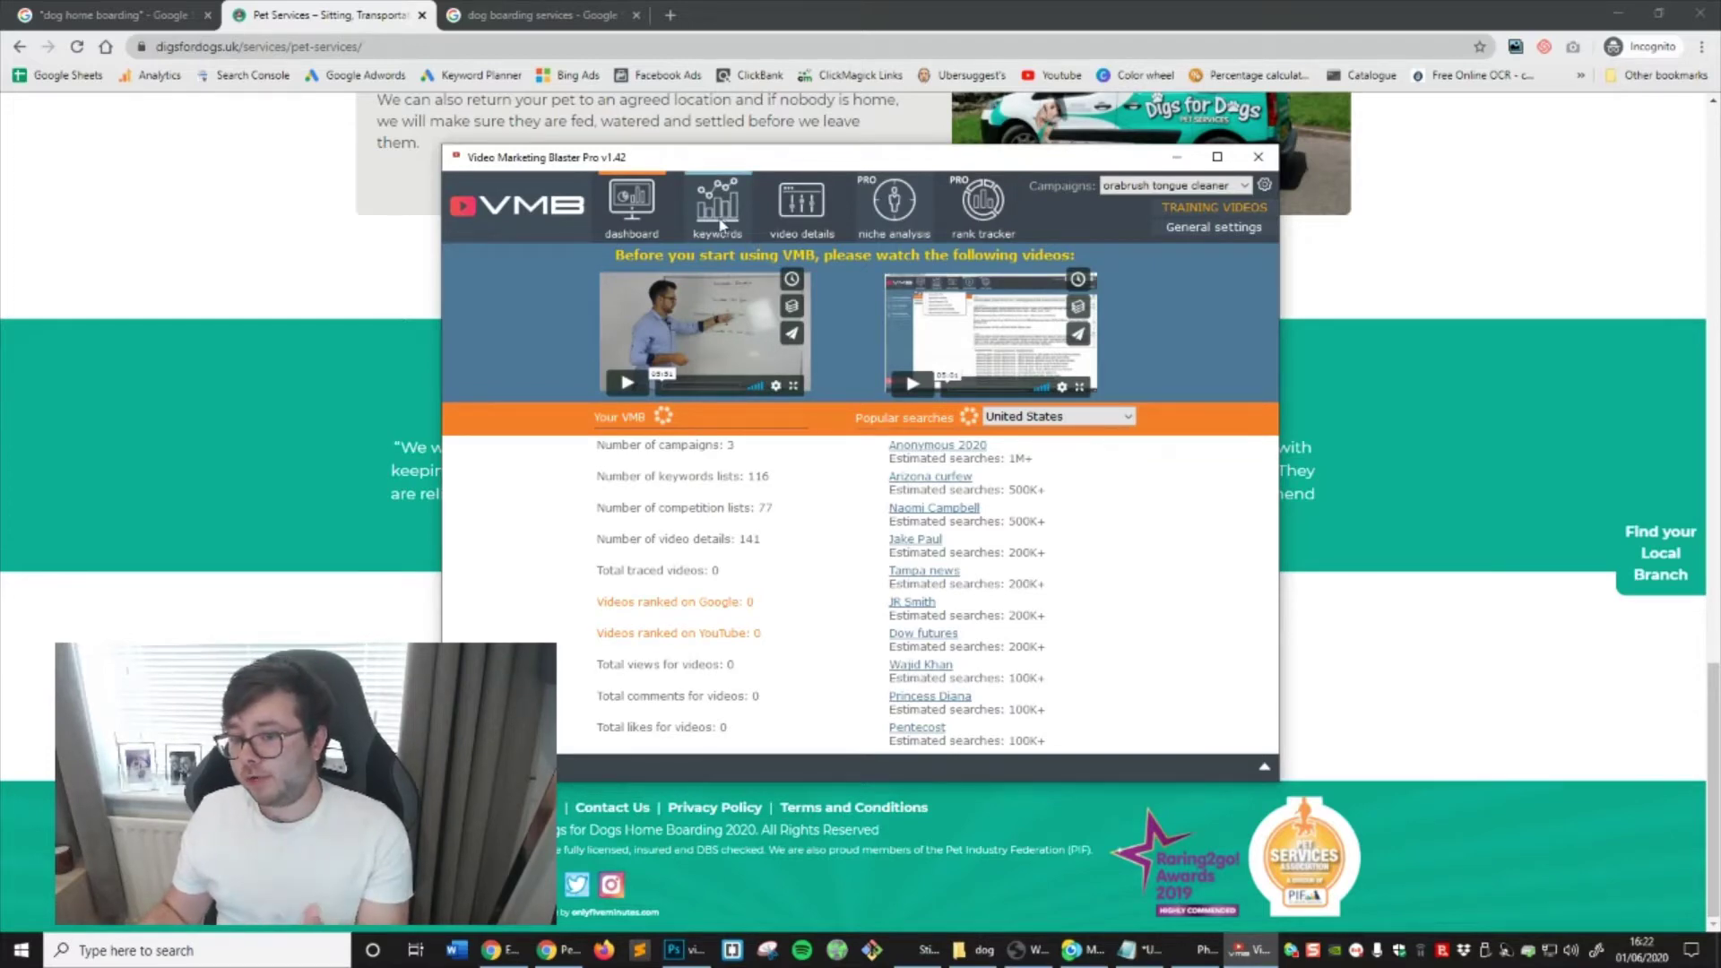
left_click(720, 226)
double_click(768, 158)
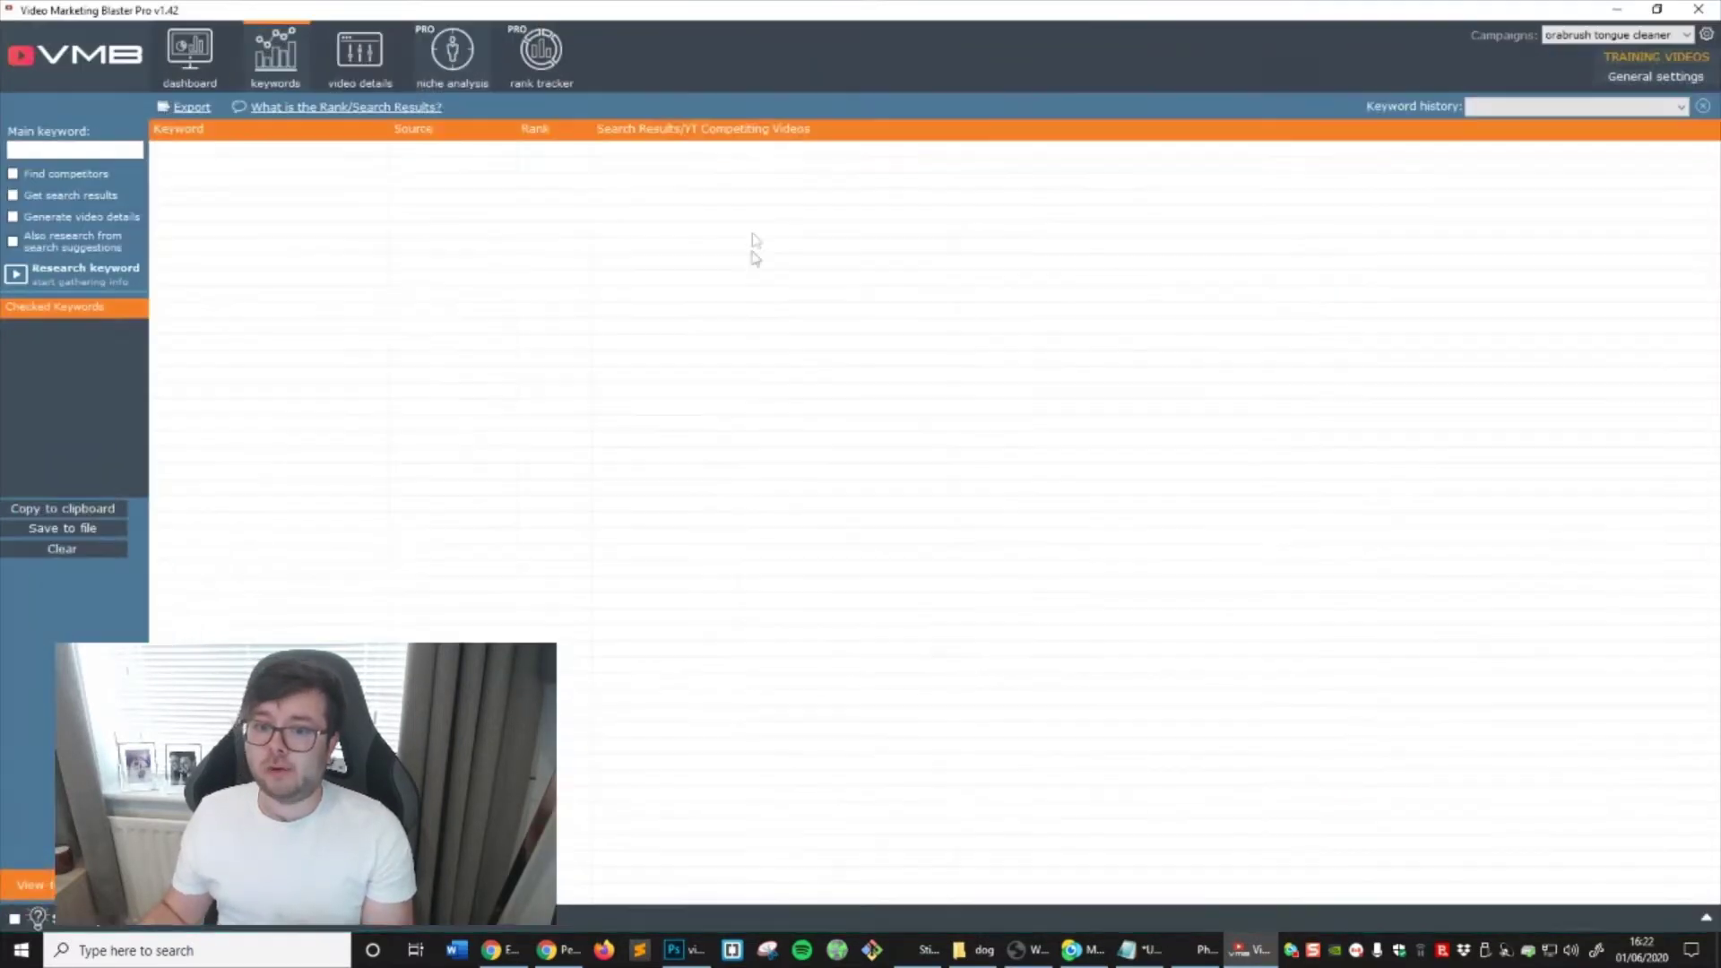
key("alt+Tab")
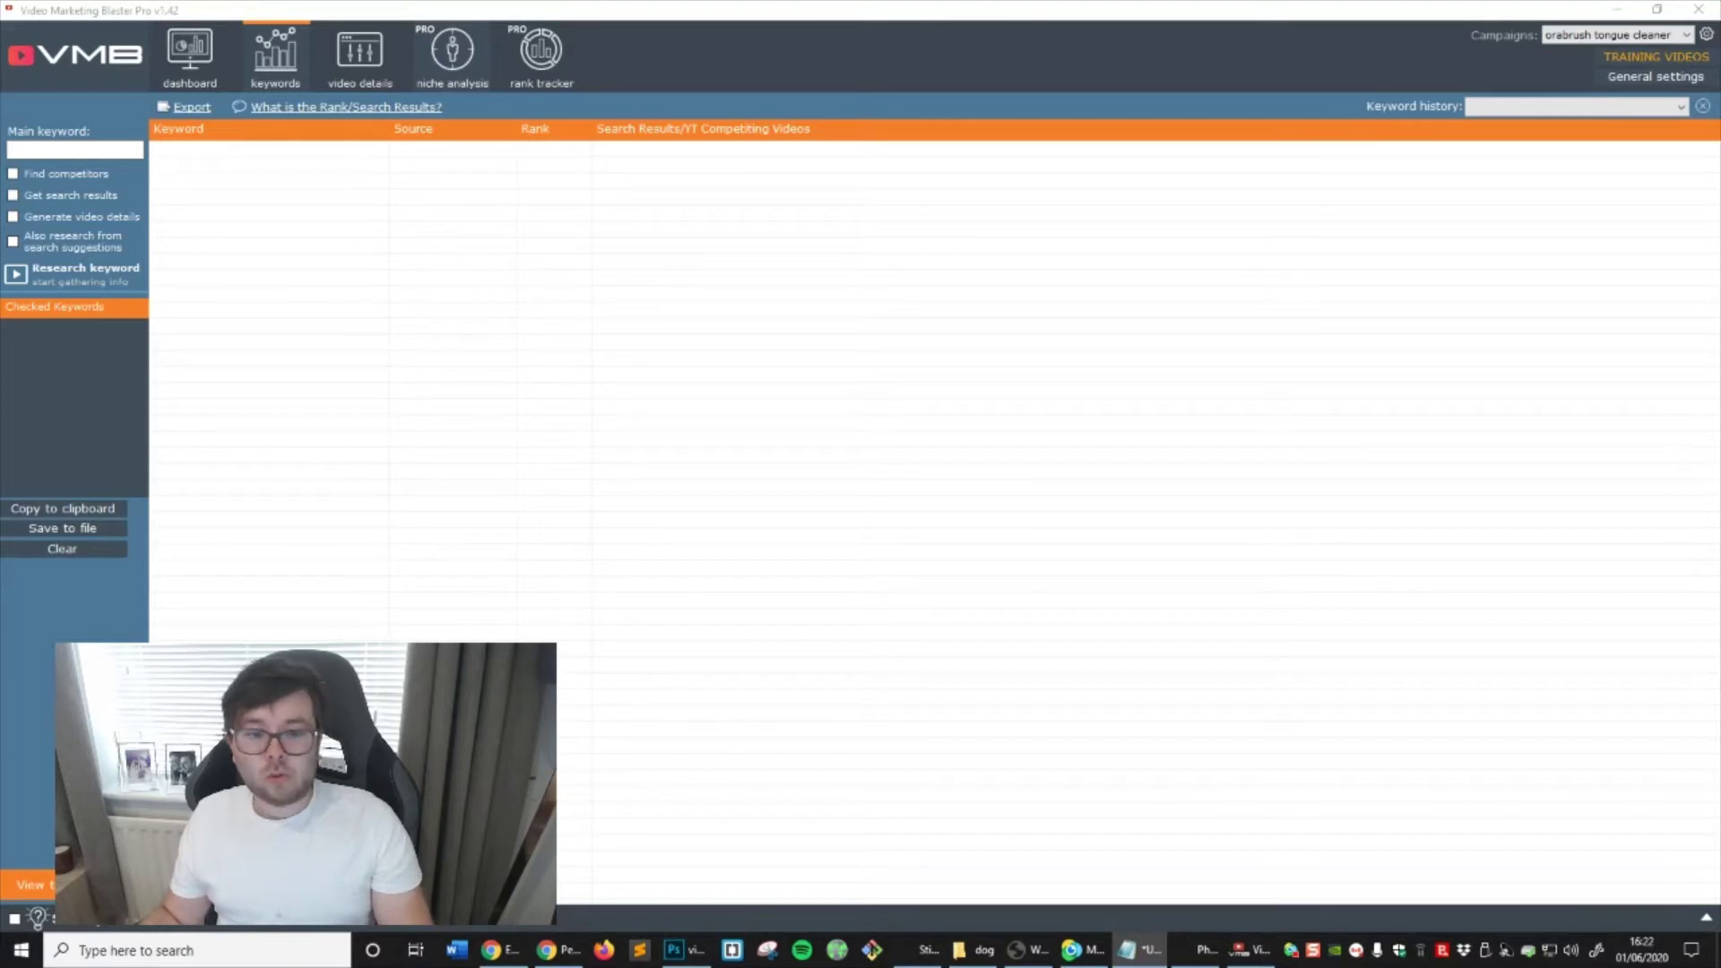
left_click(72, 149)
type("dog walking services")
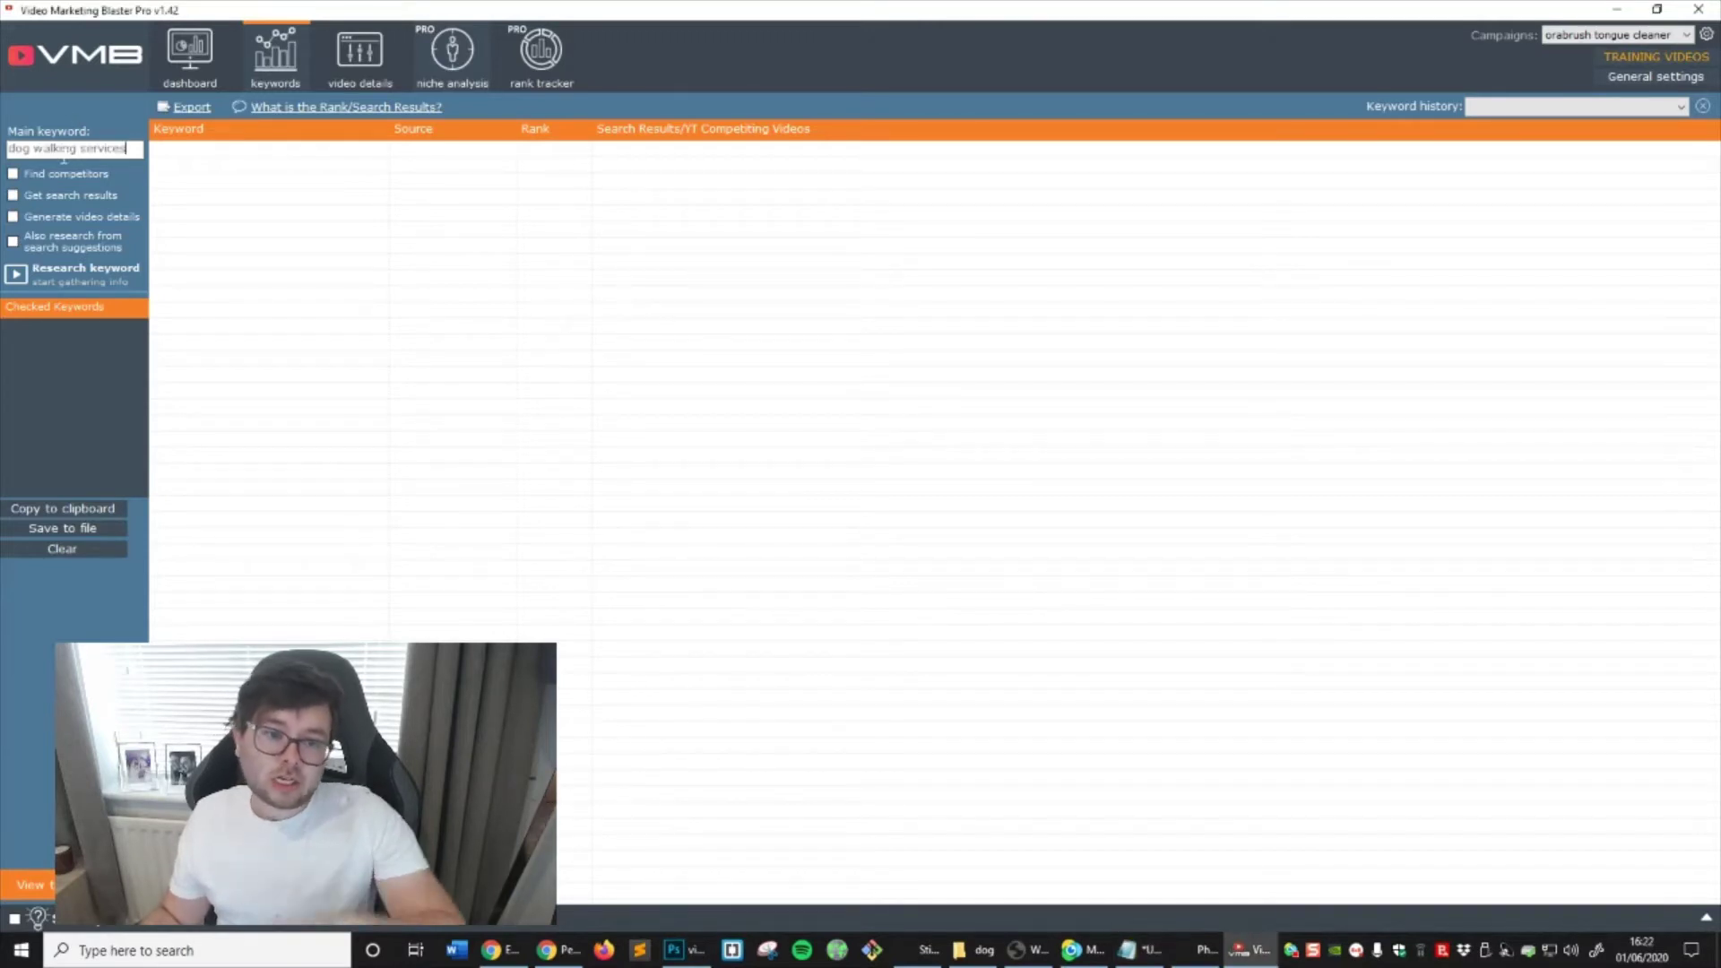
left_click(73, 278)
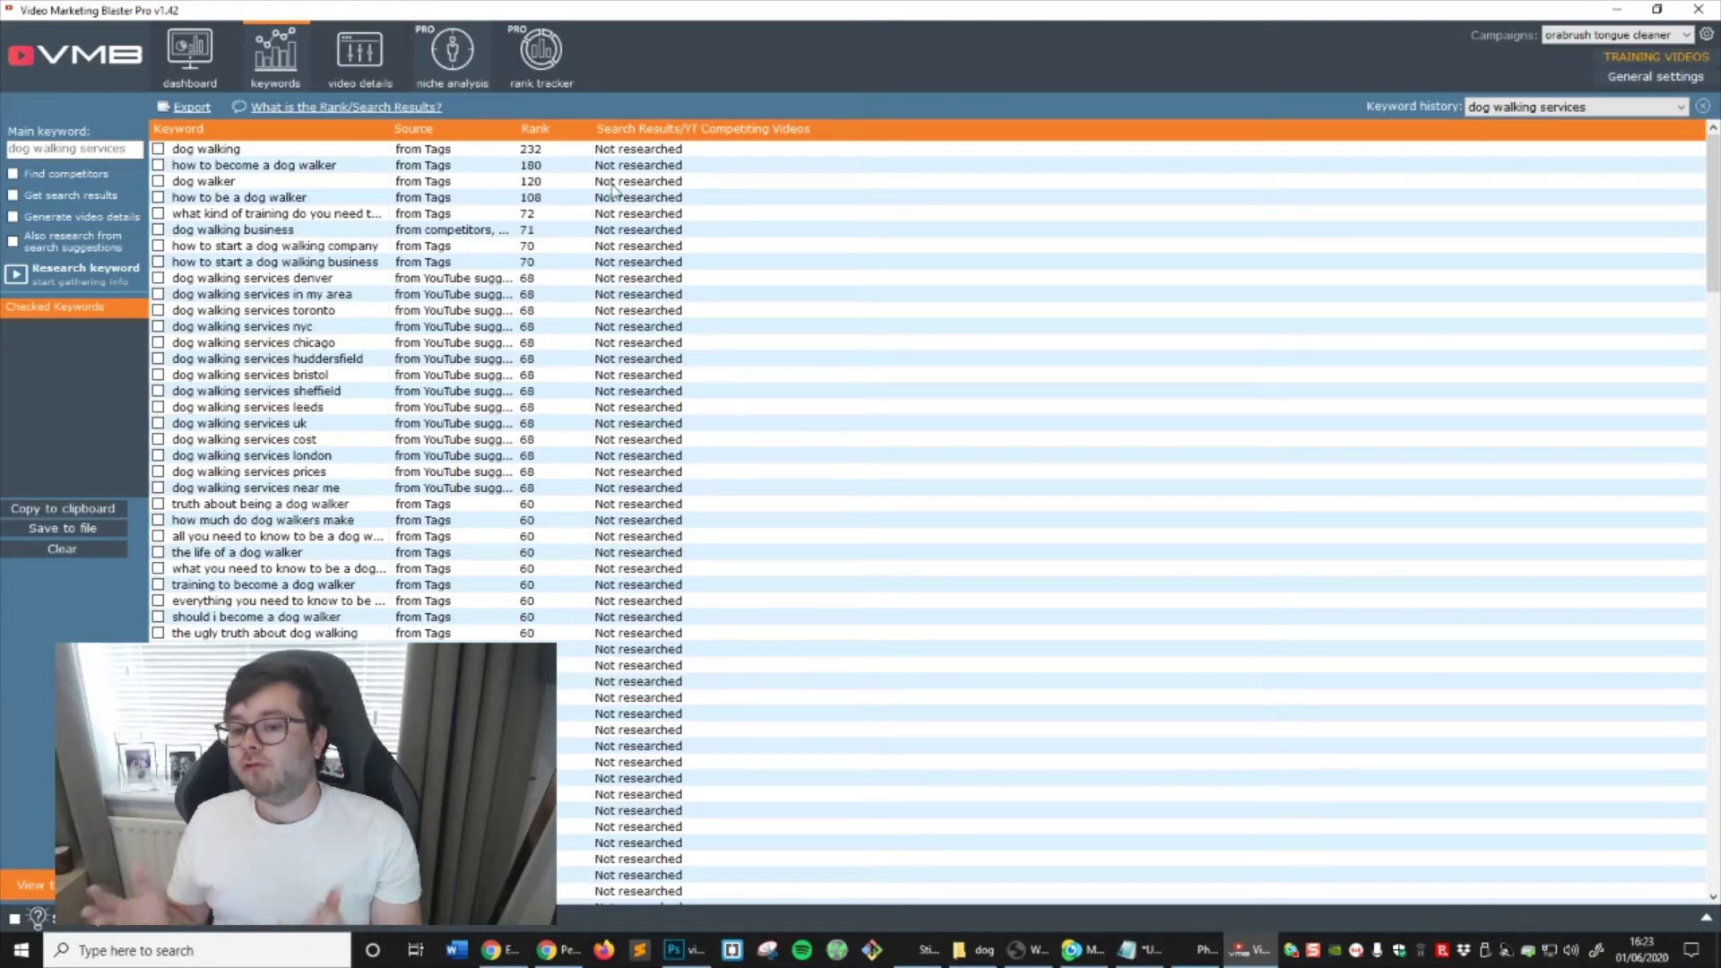
Get the competing-video search results for "dog walking" and for "dog walking services" in Leeds, Sheffield and Huddersfield
right_click(611, 156)
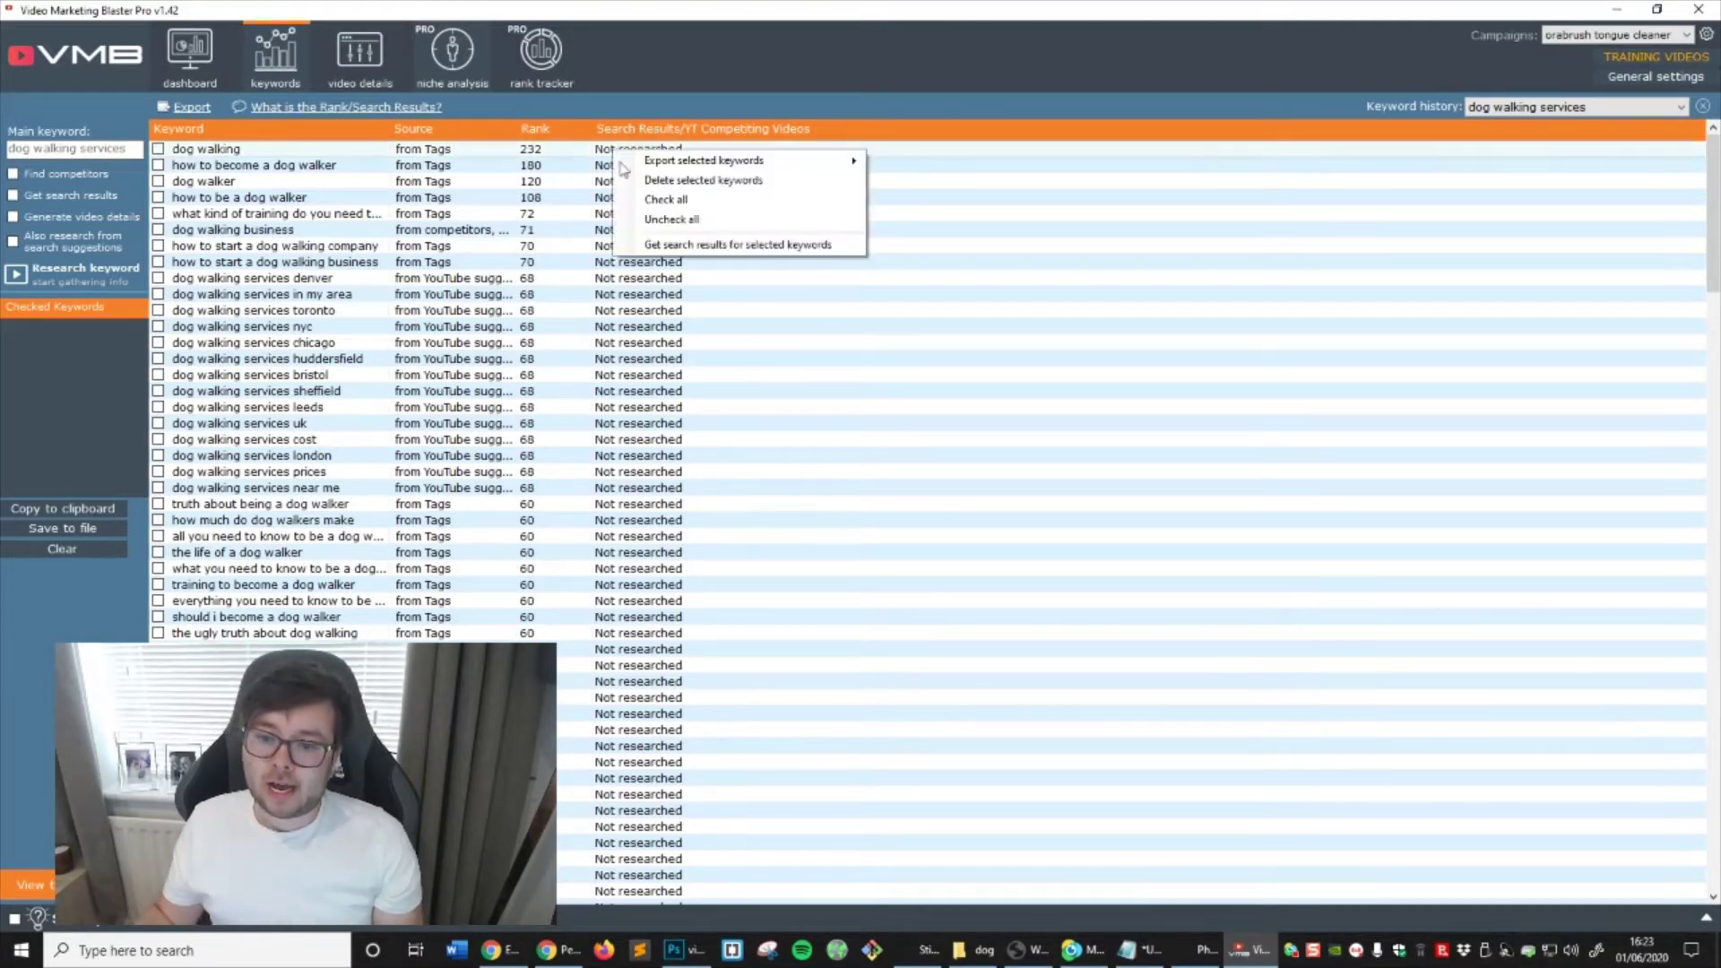
left_click(701, 245)
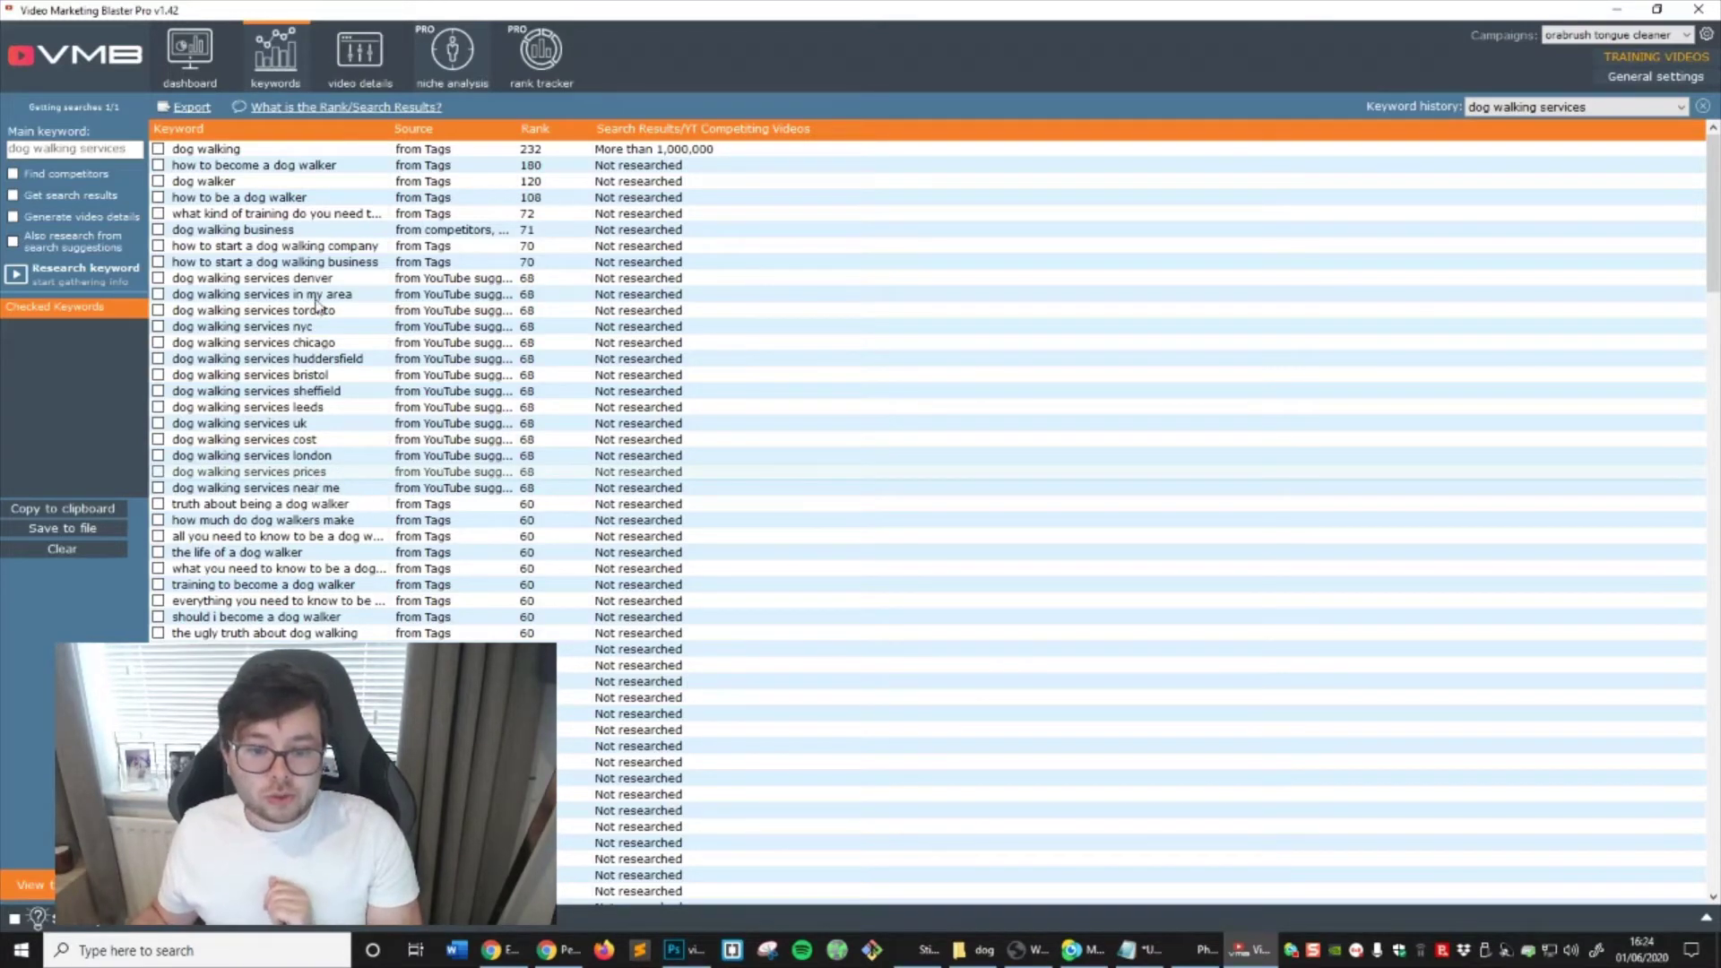
right_click(341, 405)
left_click(448, 489)
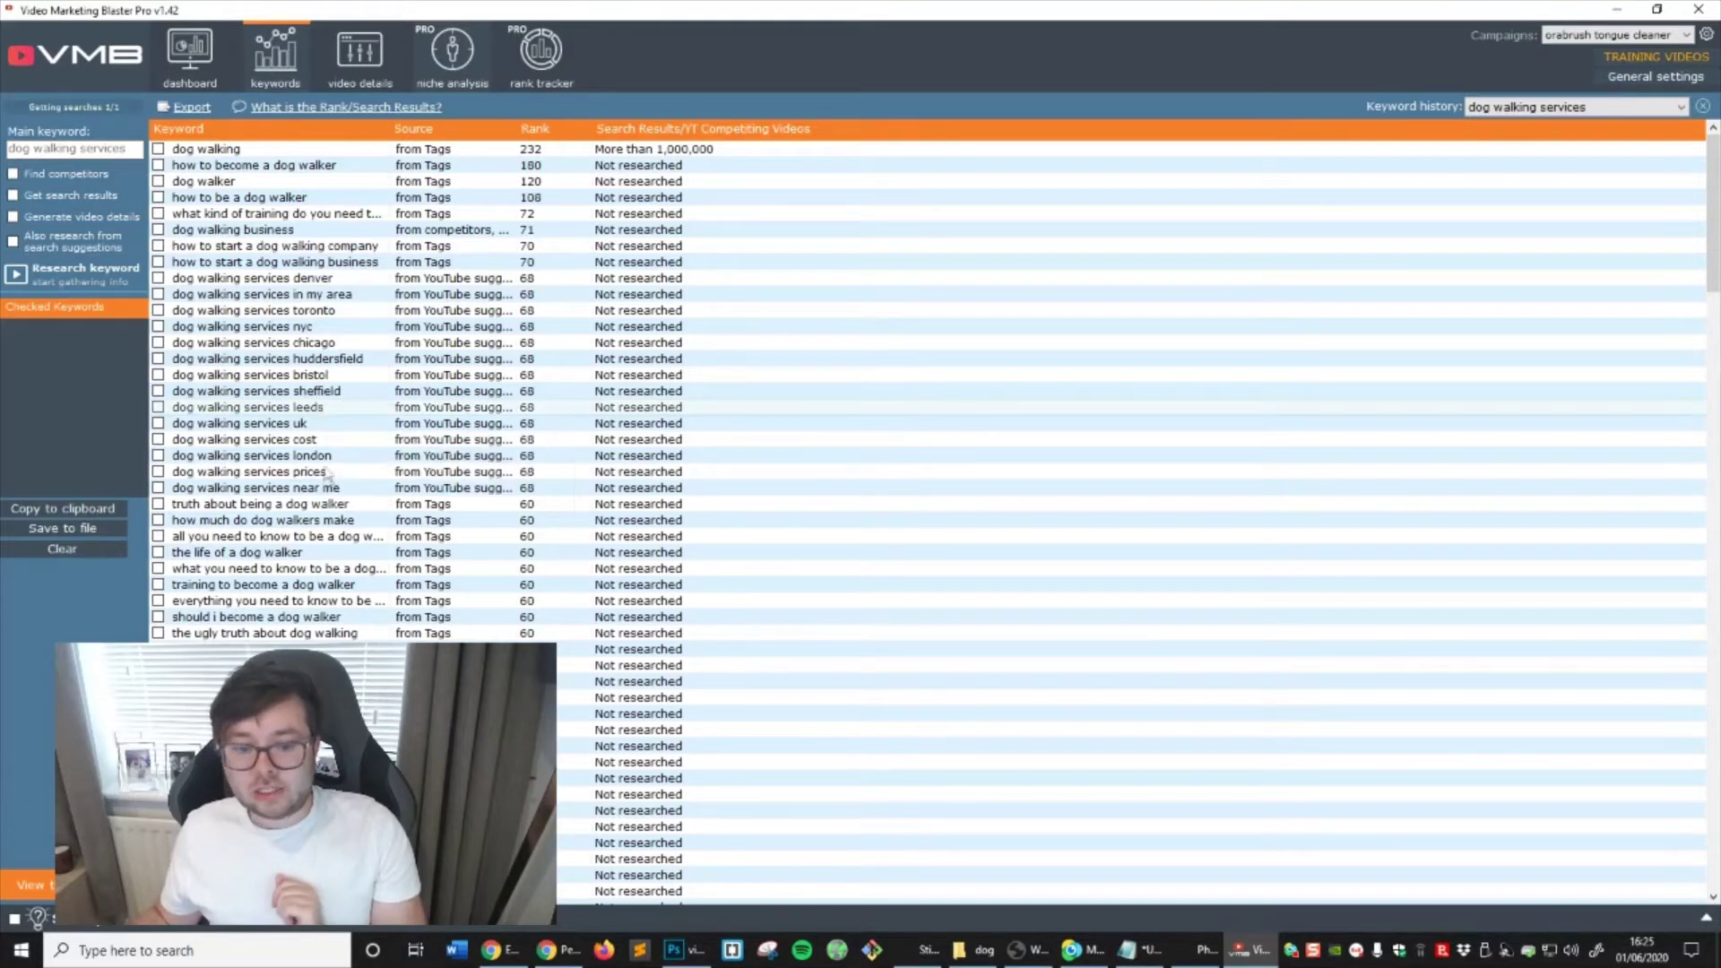
right_click(344, 405)
left_click(381, 490)
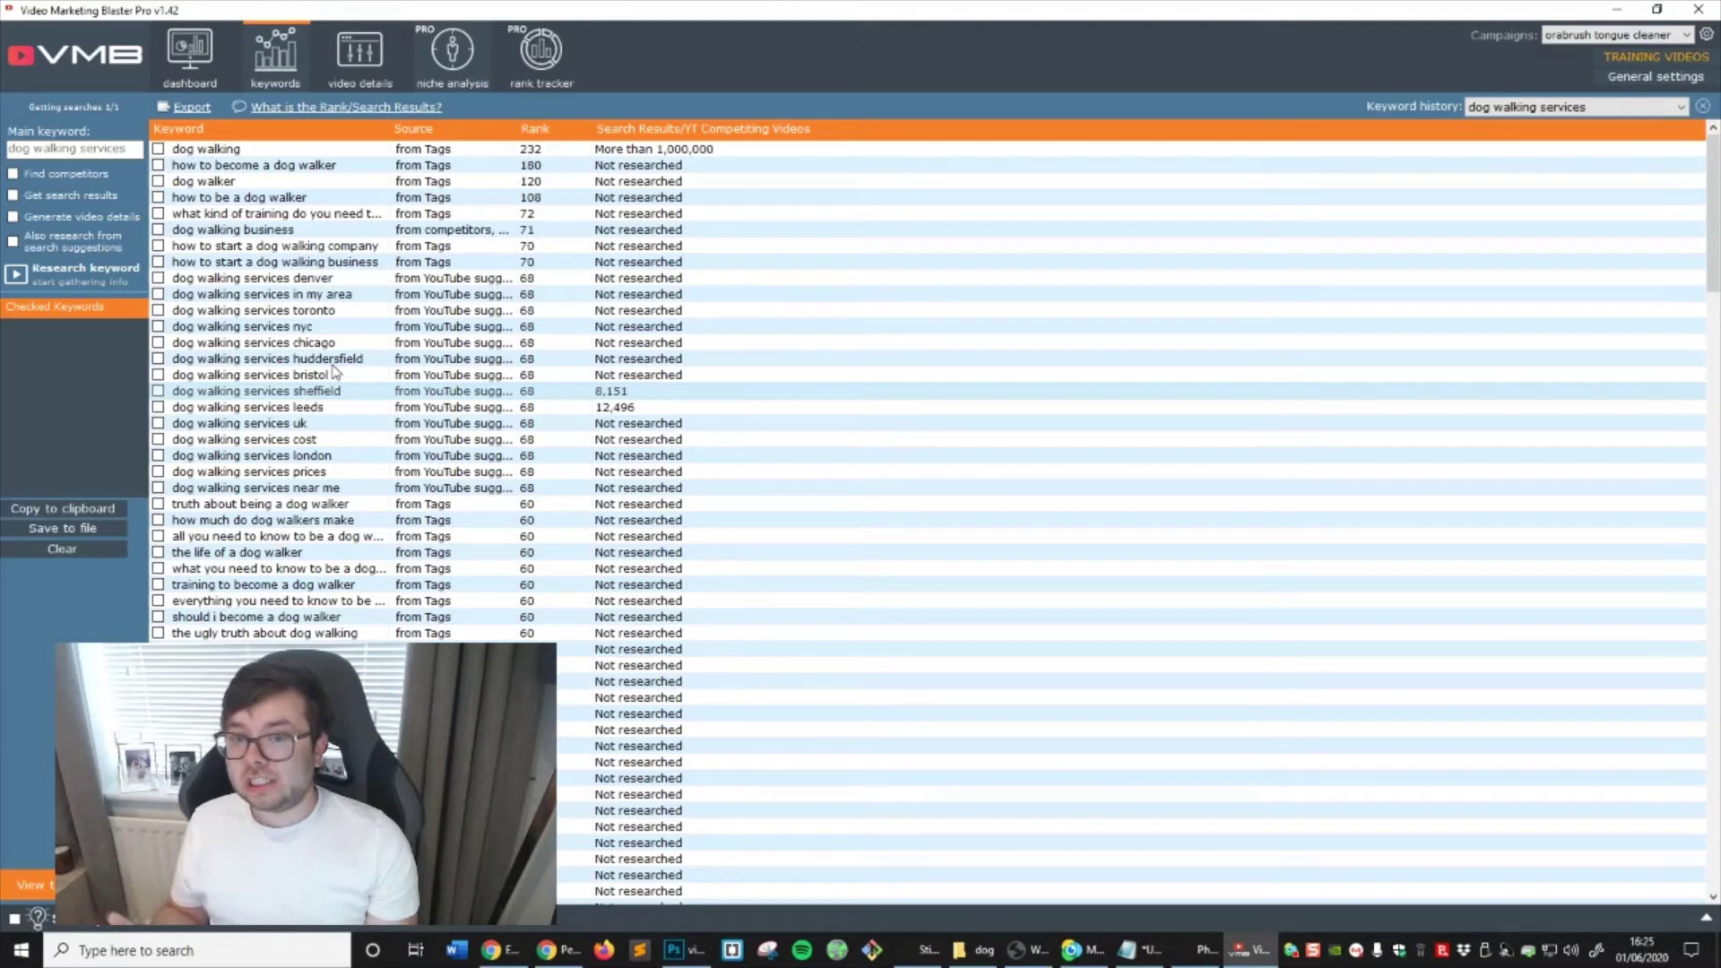
right_click(334, 362)
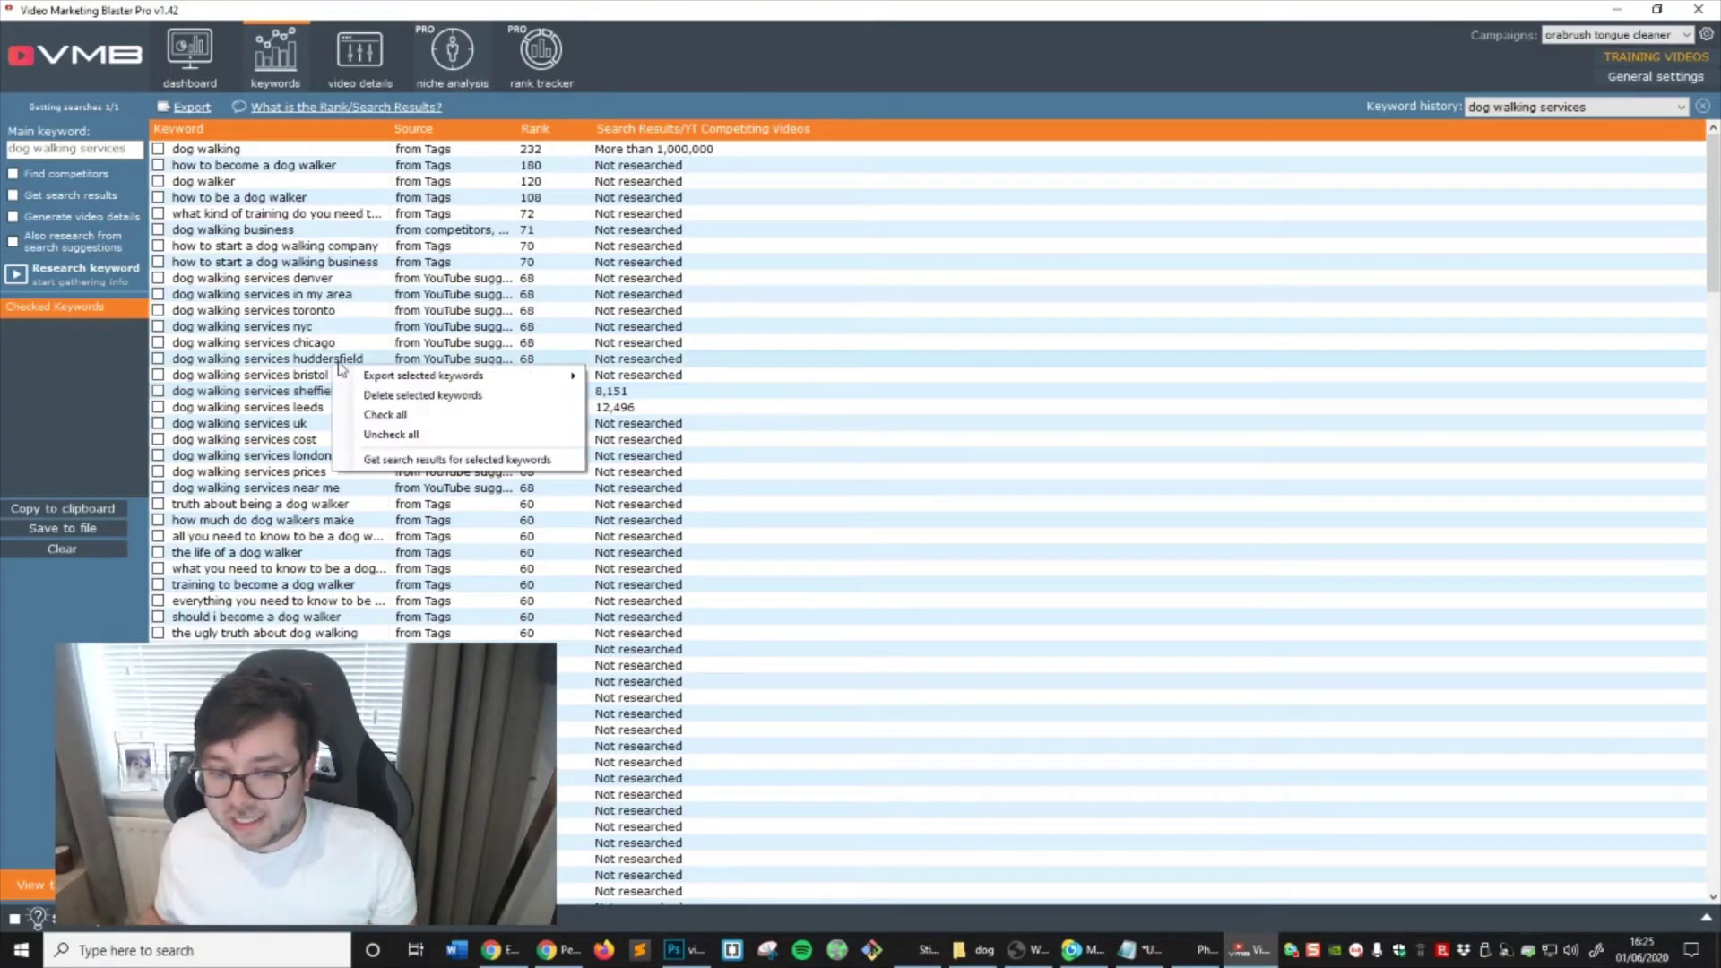
left_click(351, 466)
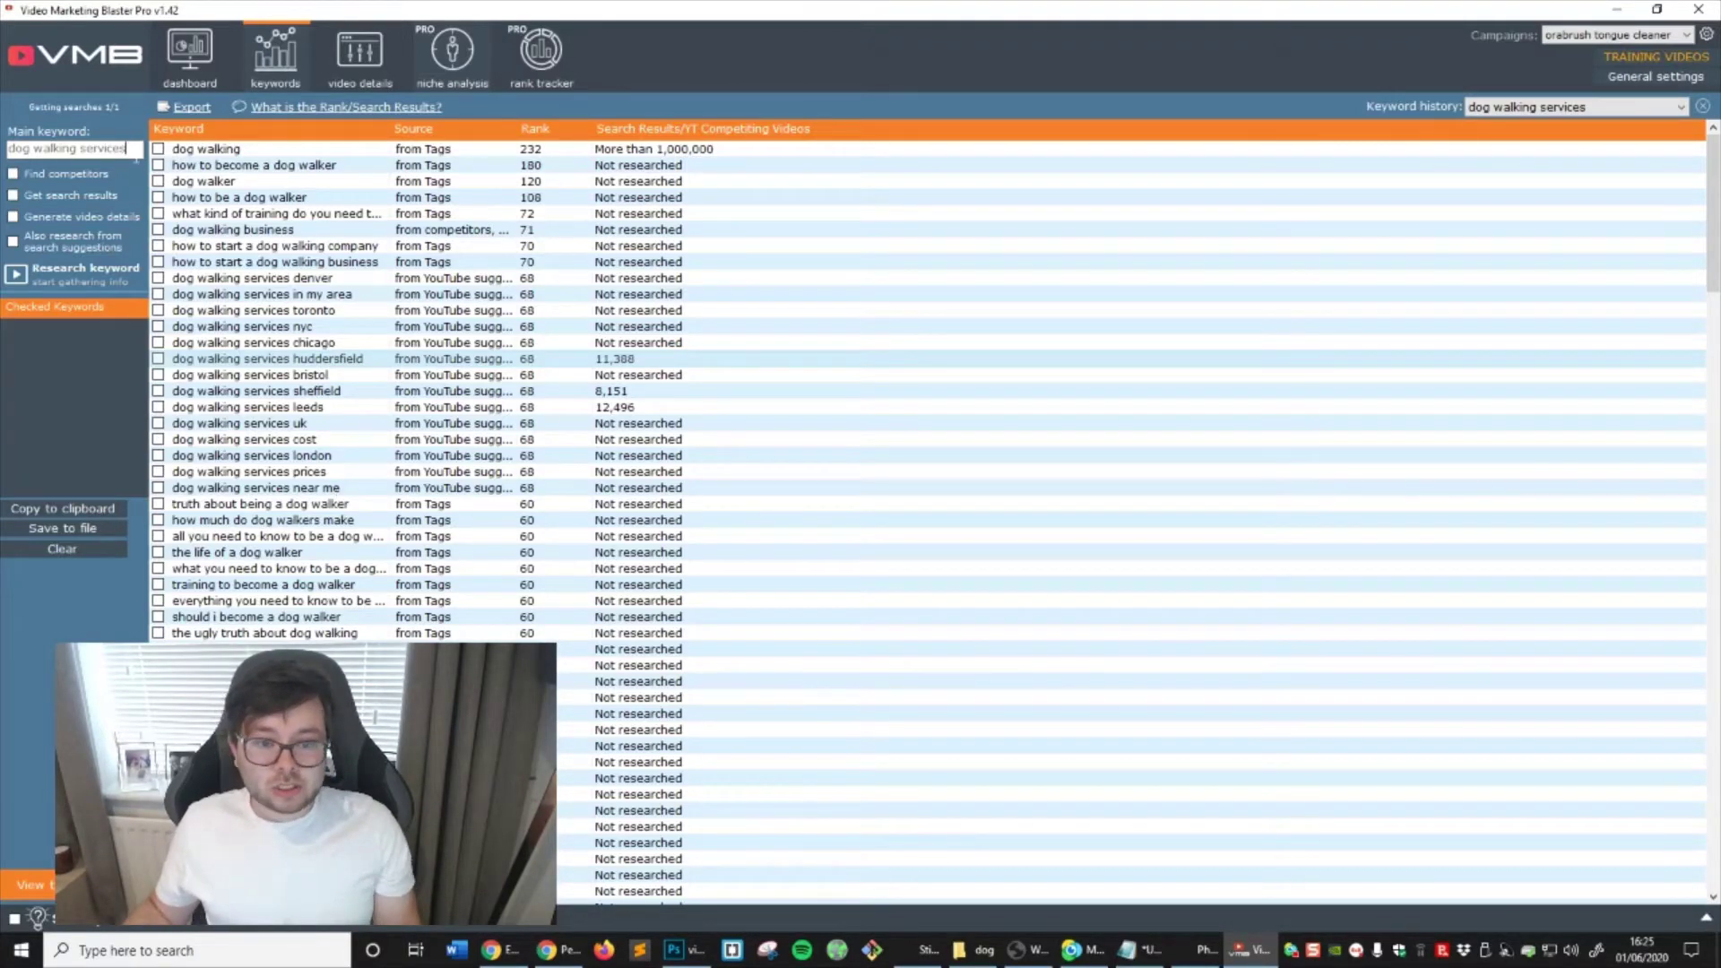
Research the main keyword "dog walking services manchester" and get search results for "dog walkers manchester" and "dog walker manchester"
type("manchester")
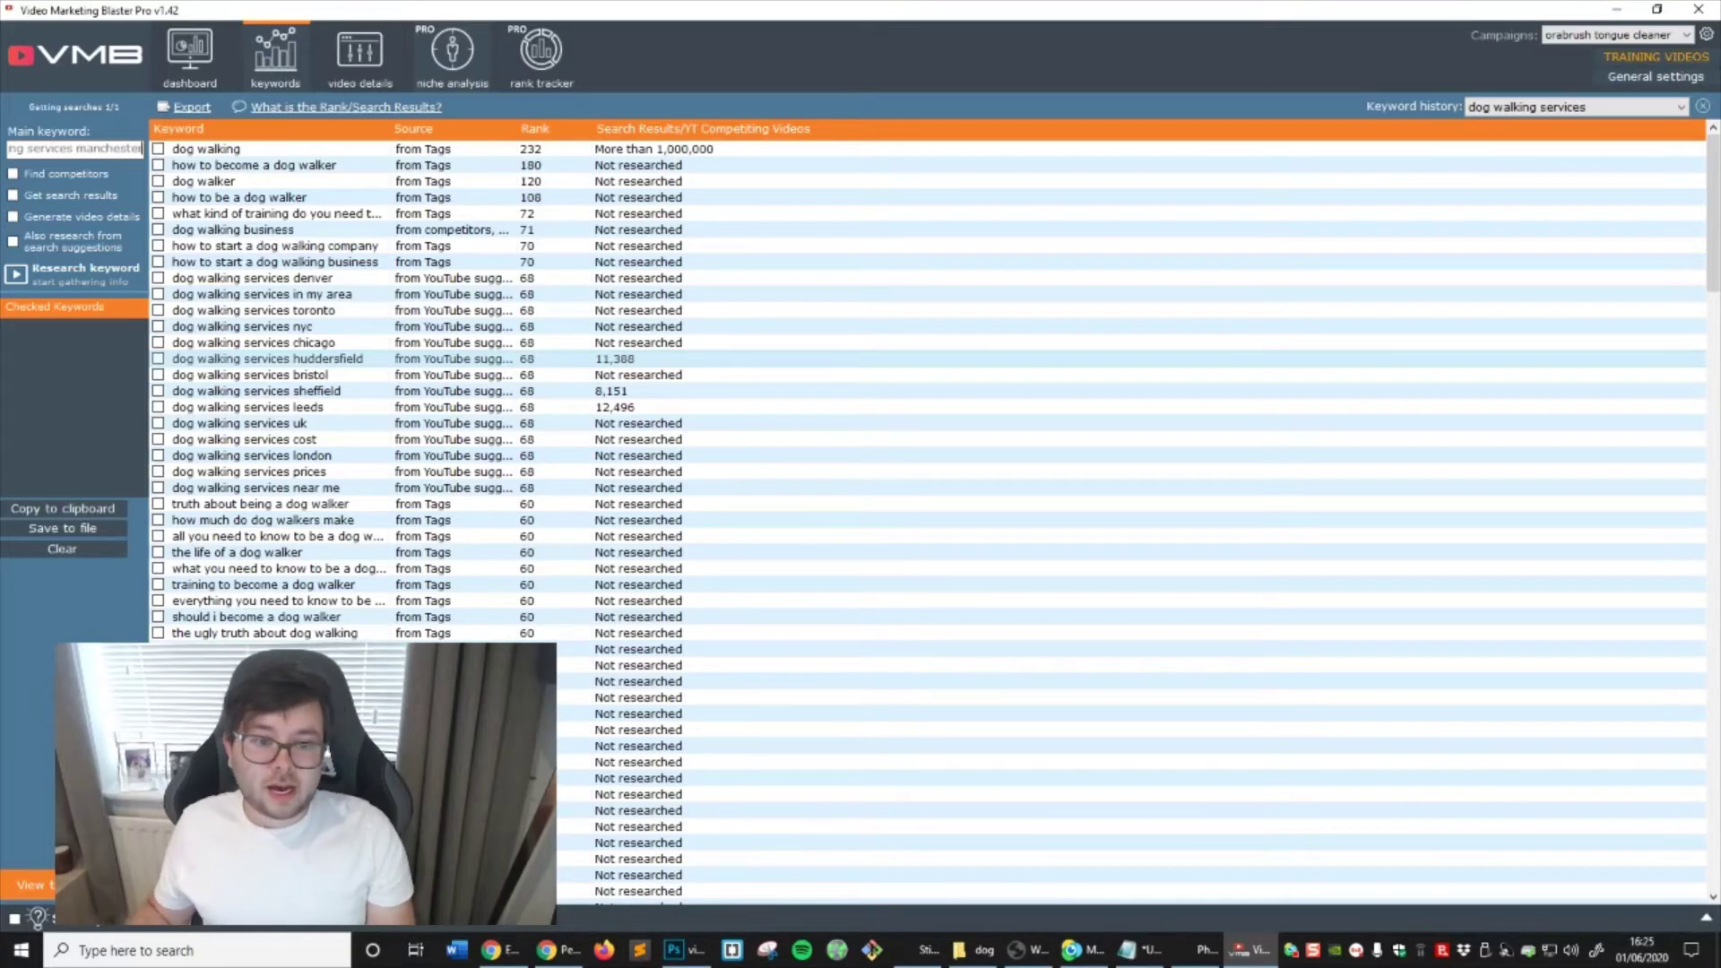
left_click(101, 279)
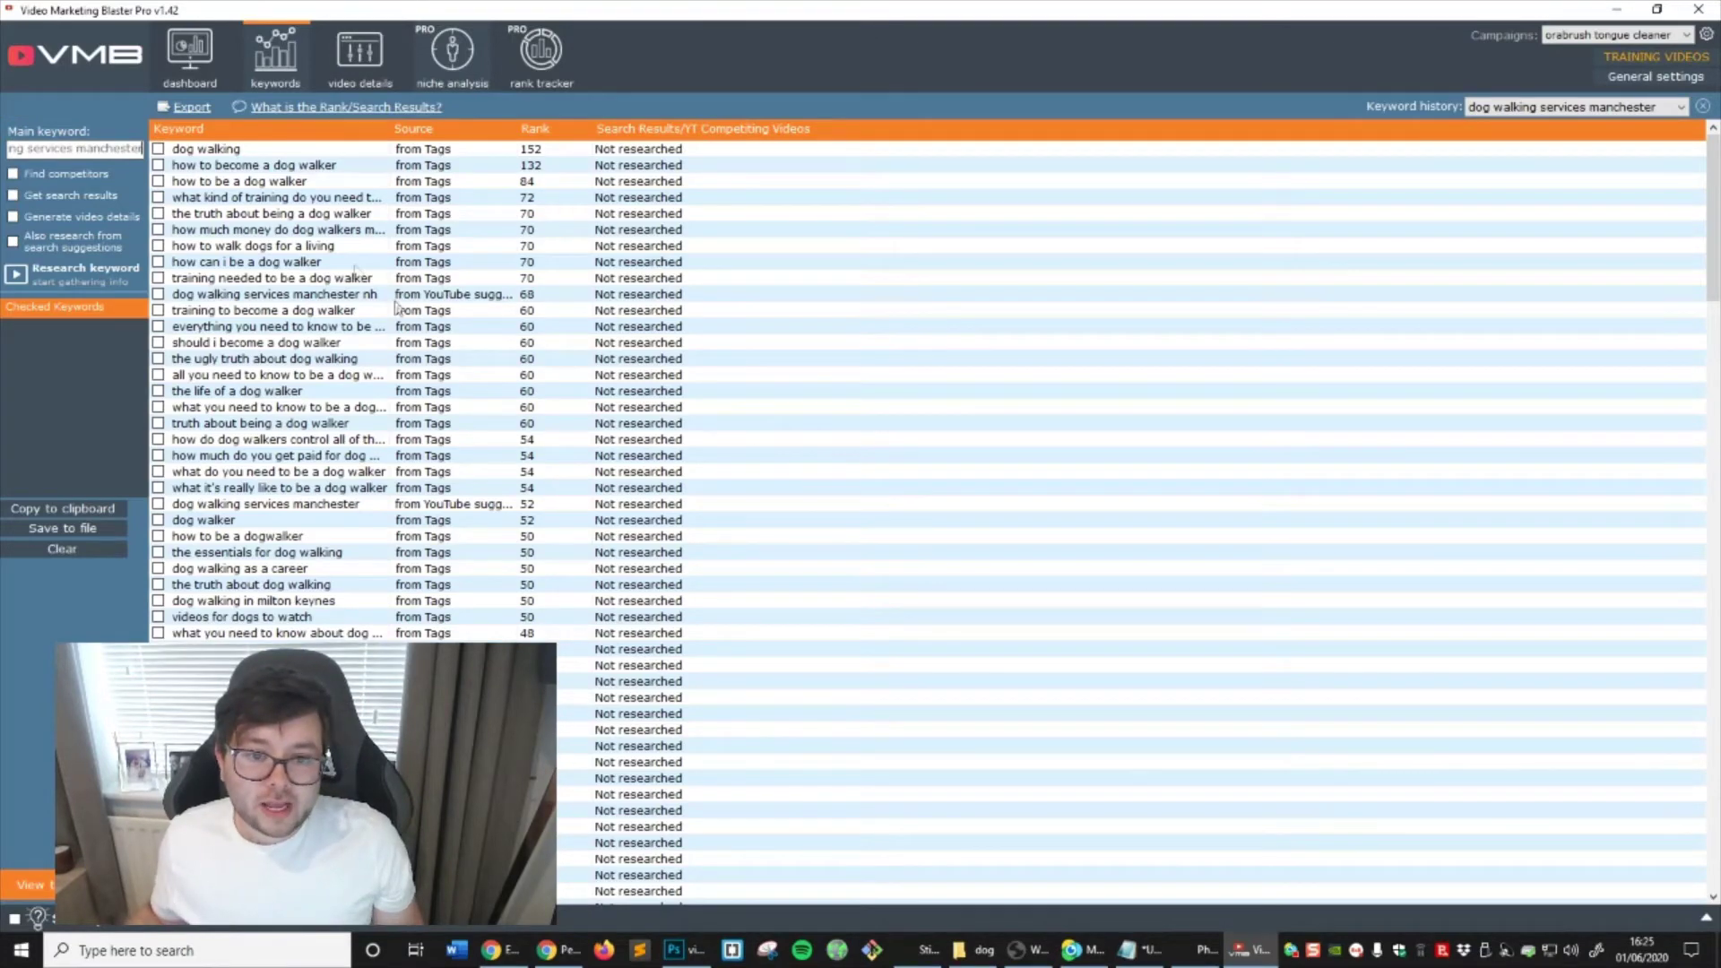
scroll(405, 264, "down", 1)
scroll(488, 394, "down", 3)
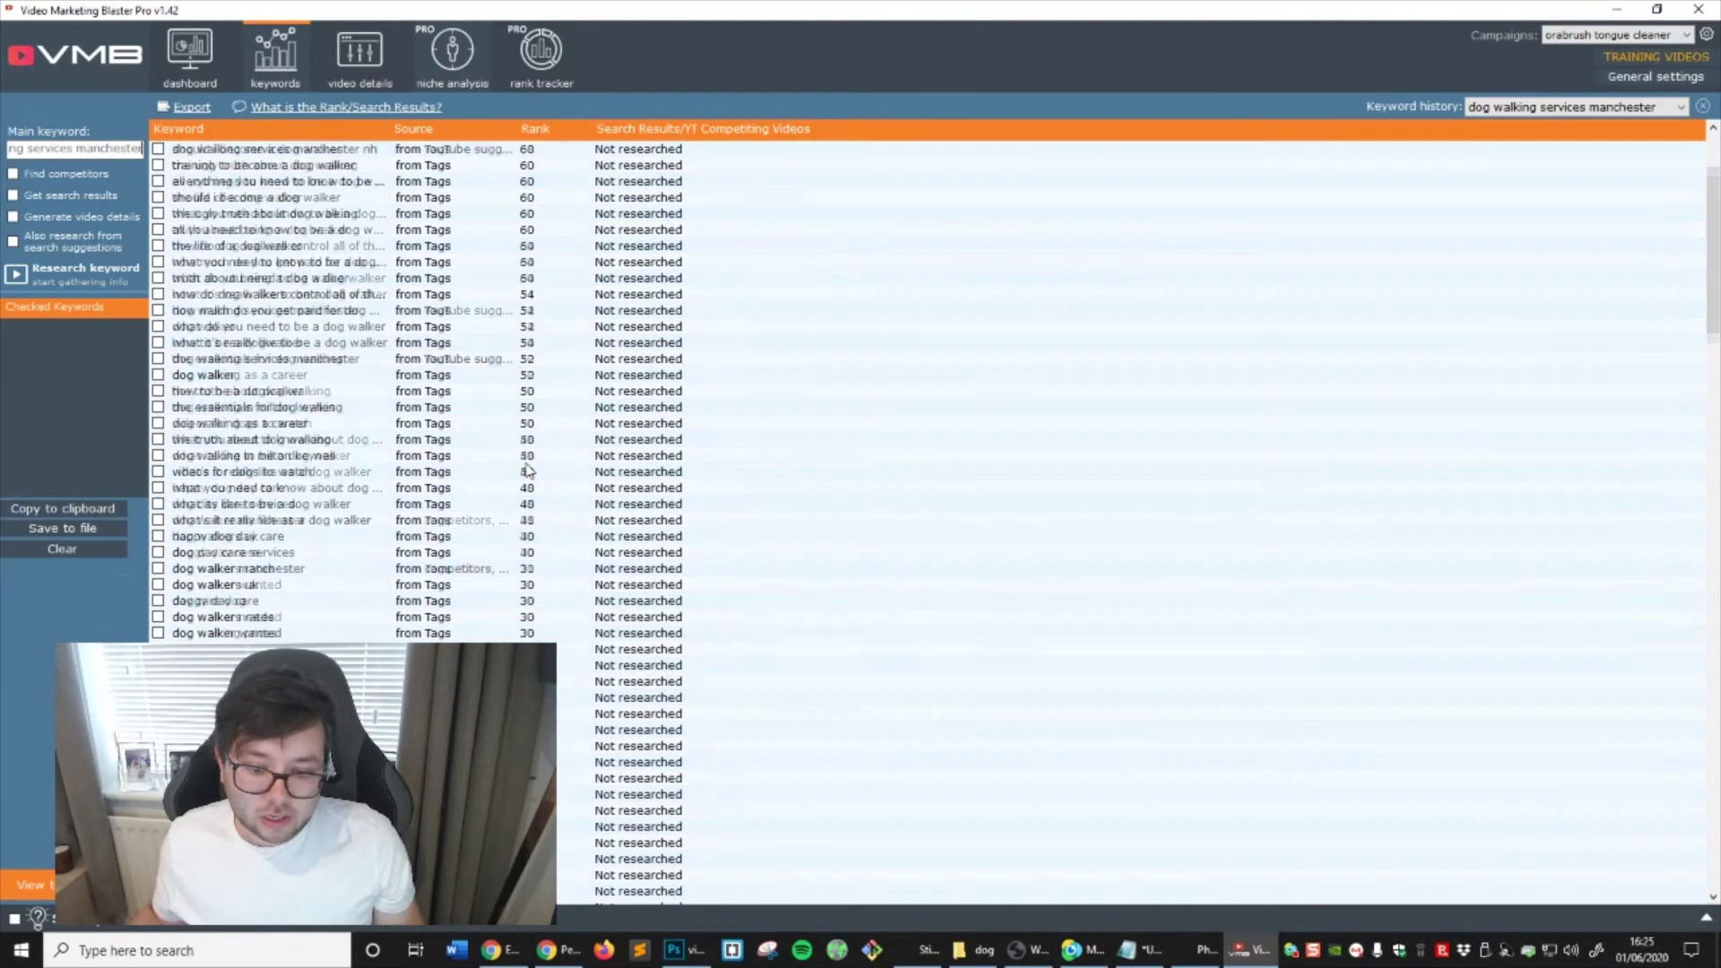
scroll(401, 542, "down", 1)
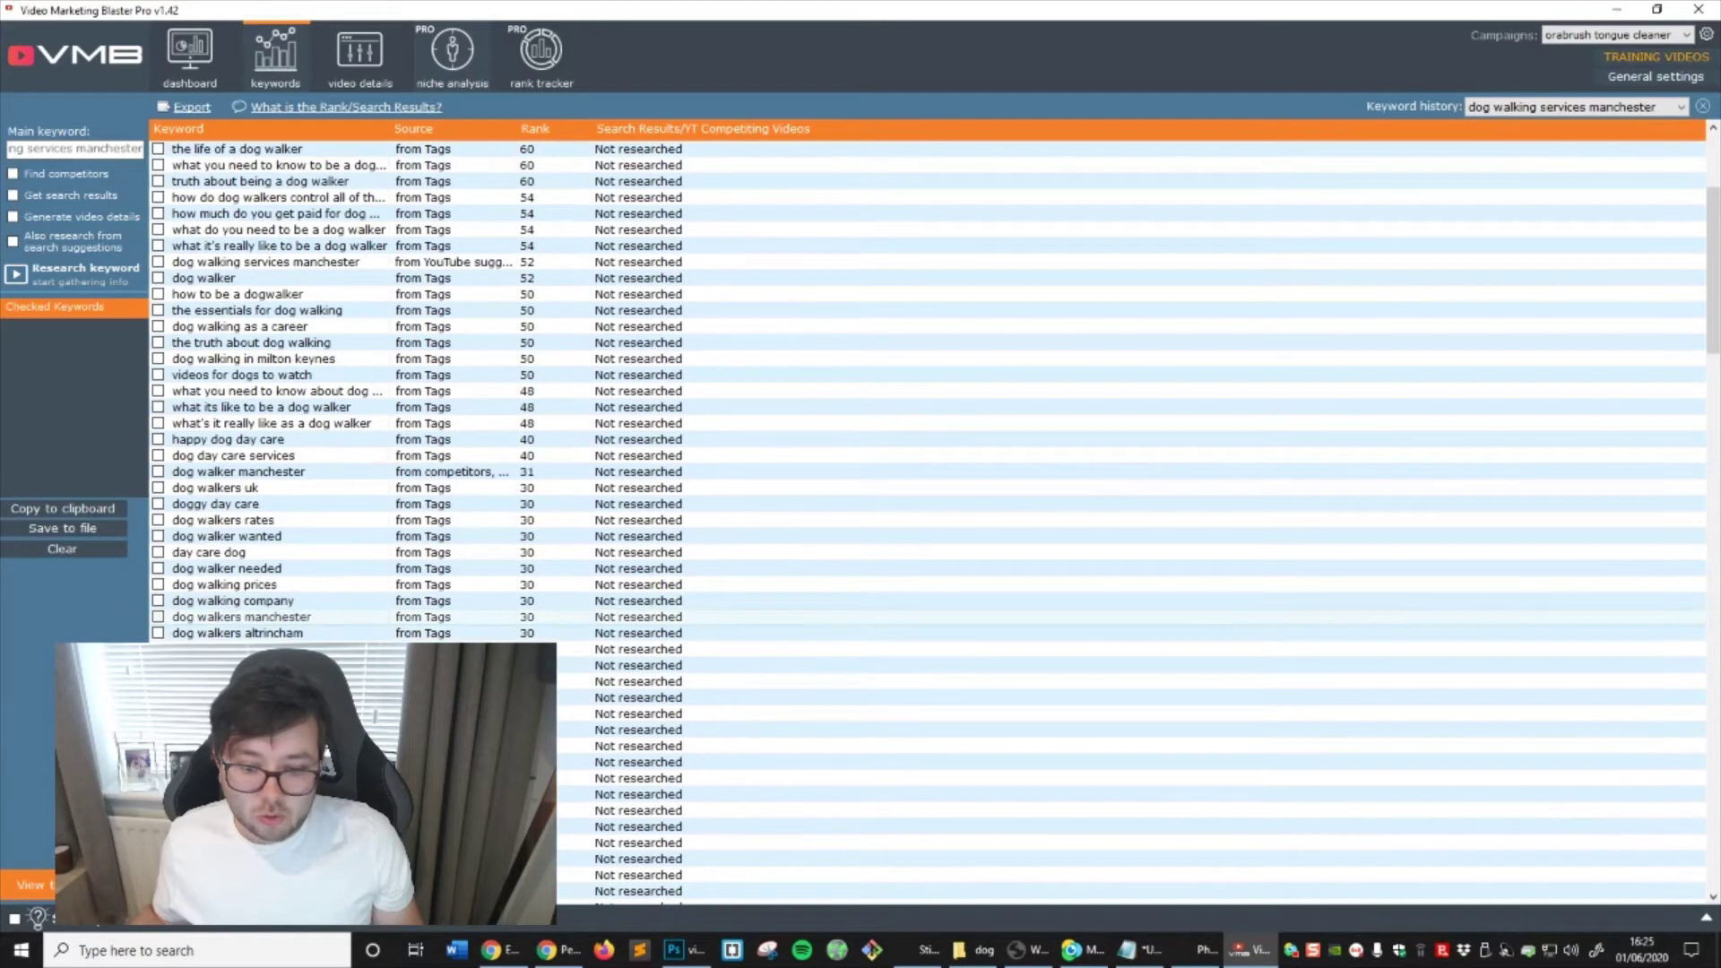
right_click(311, 625)
left_click(376, 630)
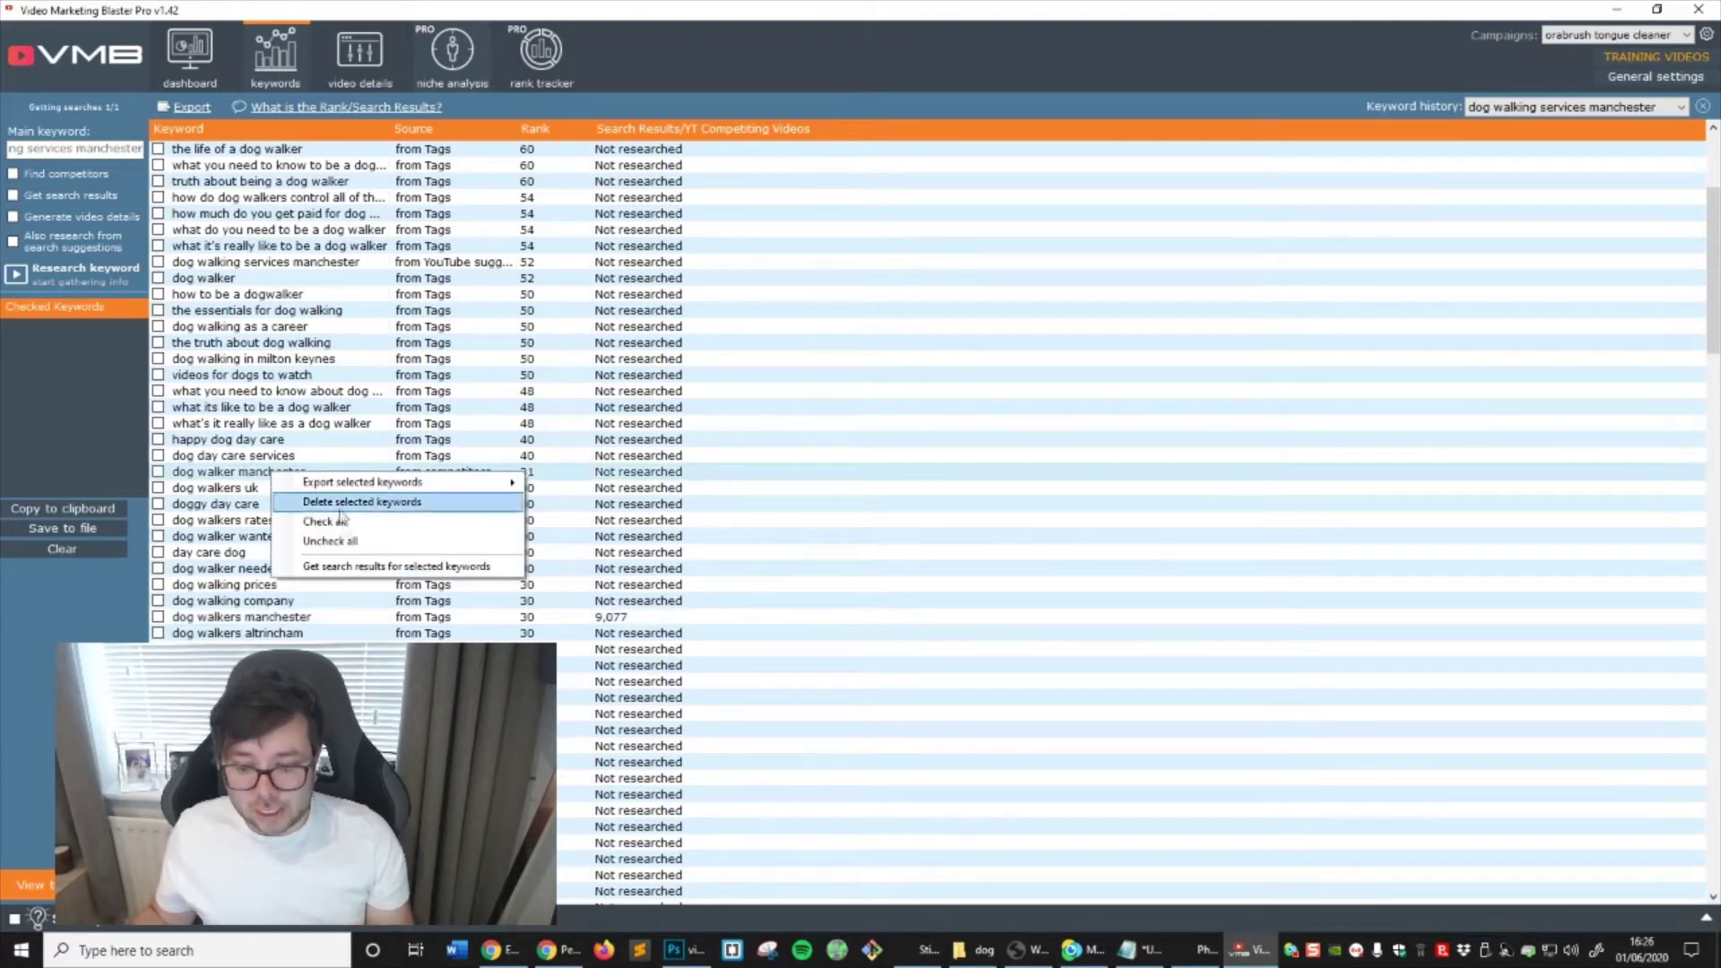
left_click(380, 568)
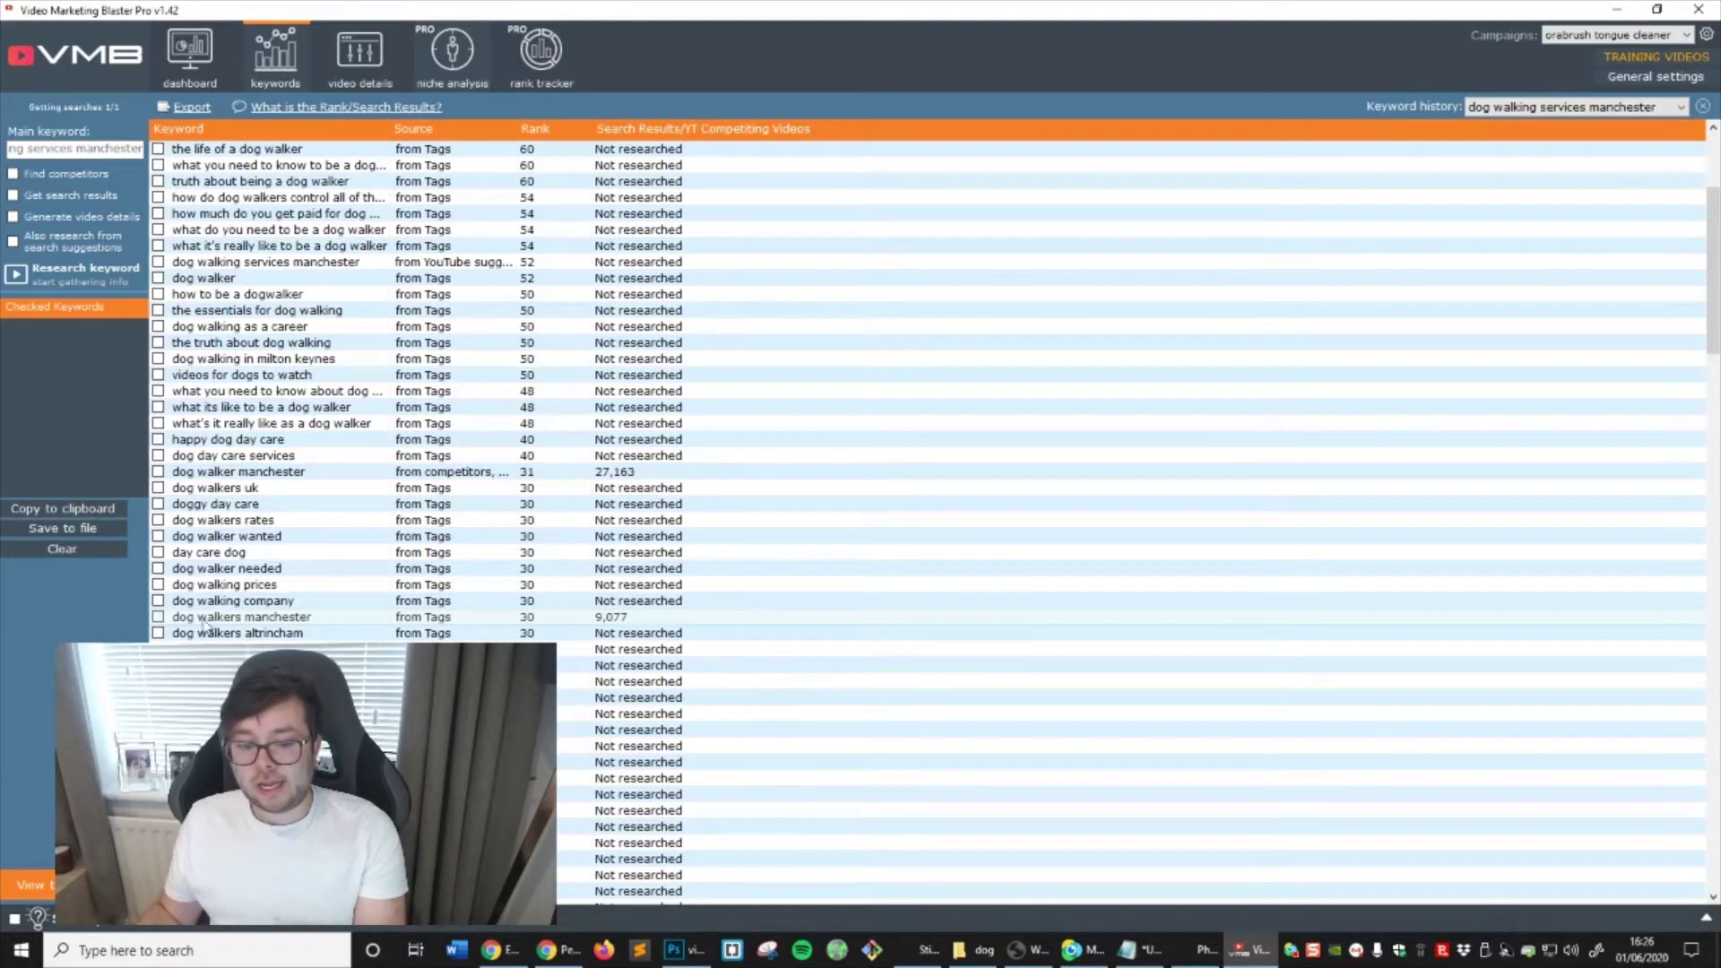
Check the keyword "dog walkers manchester" in the results and copy the checked keyword to the clipboard
left_click(158, 616)
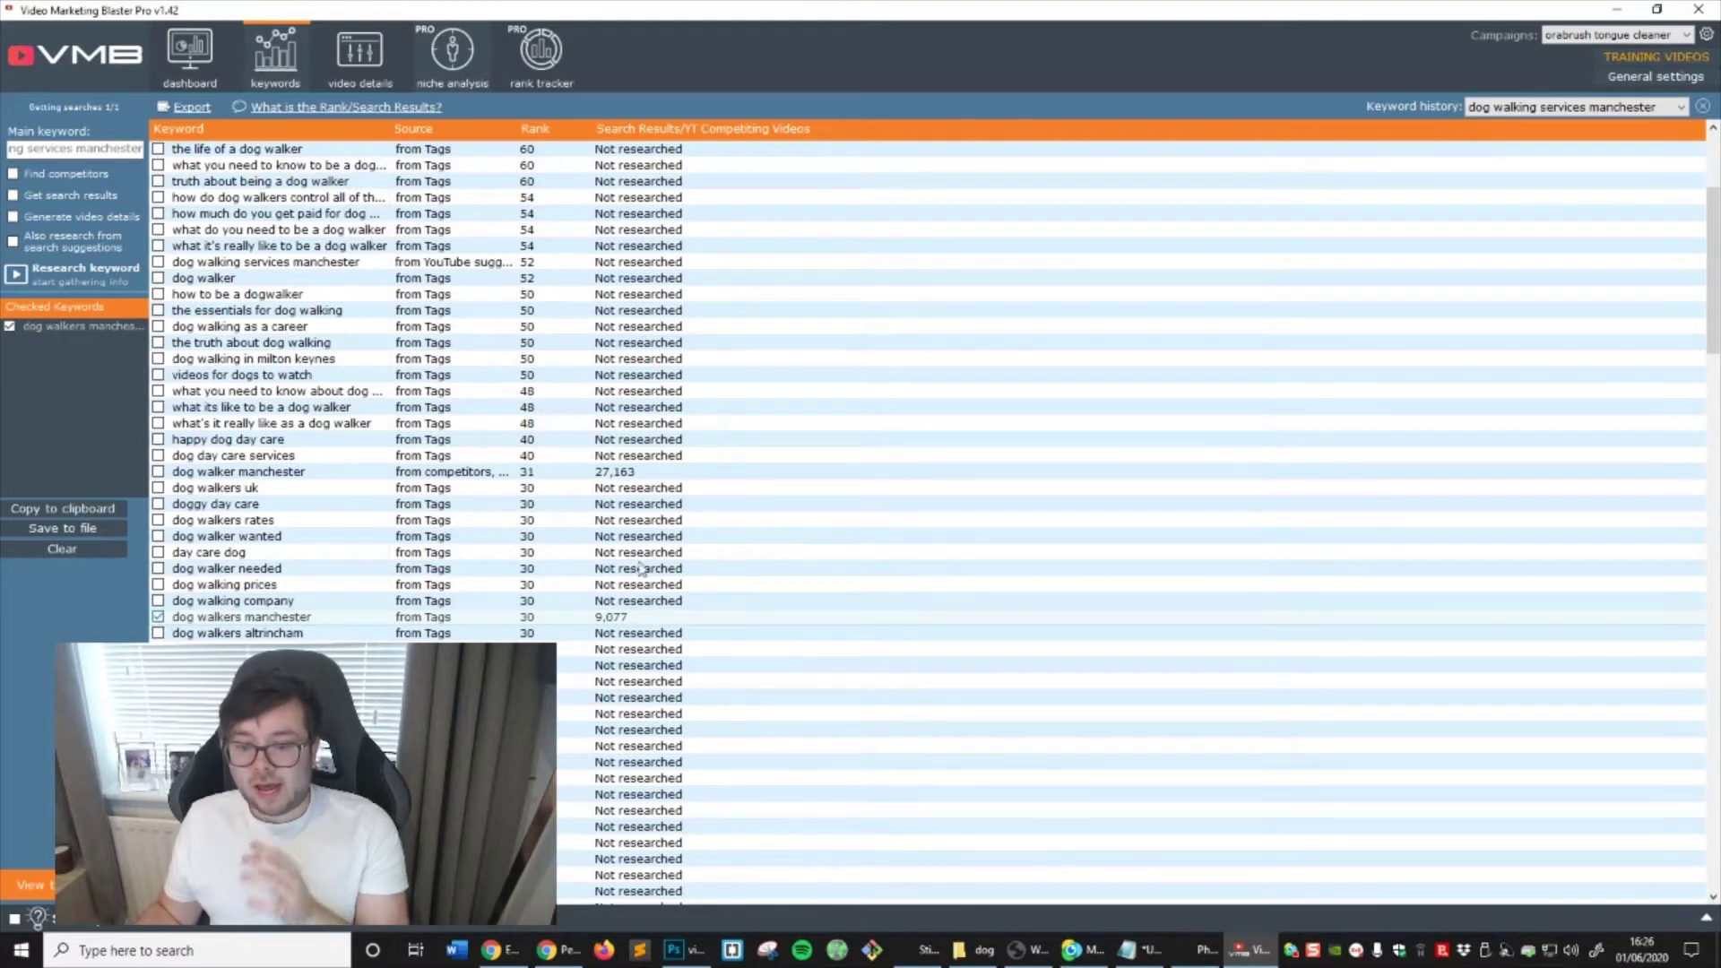
left_click(628, 480)
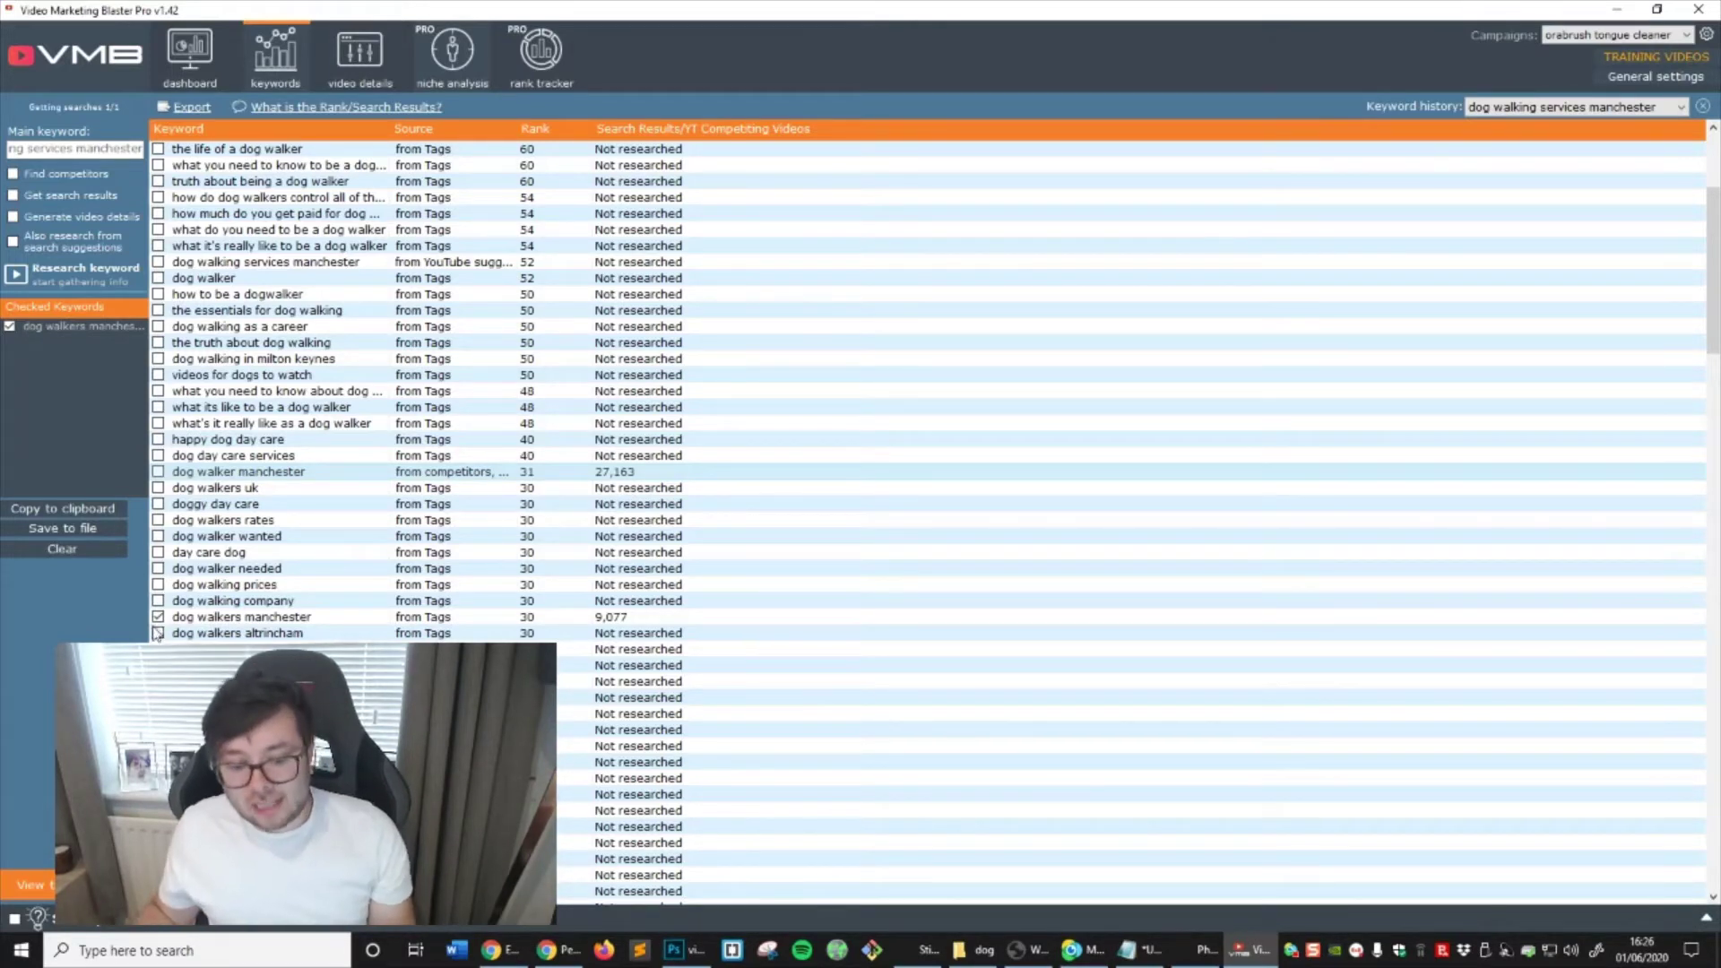
left_click(104, 511)
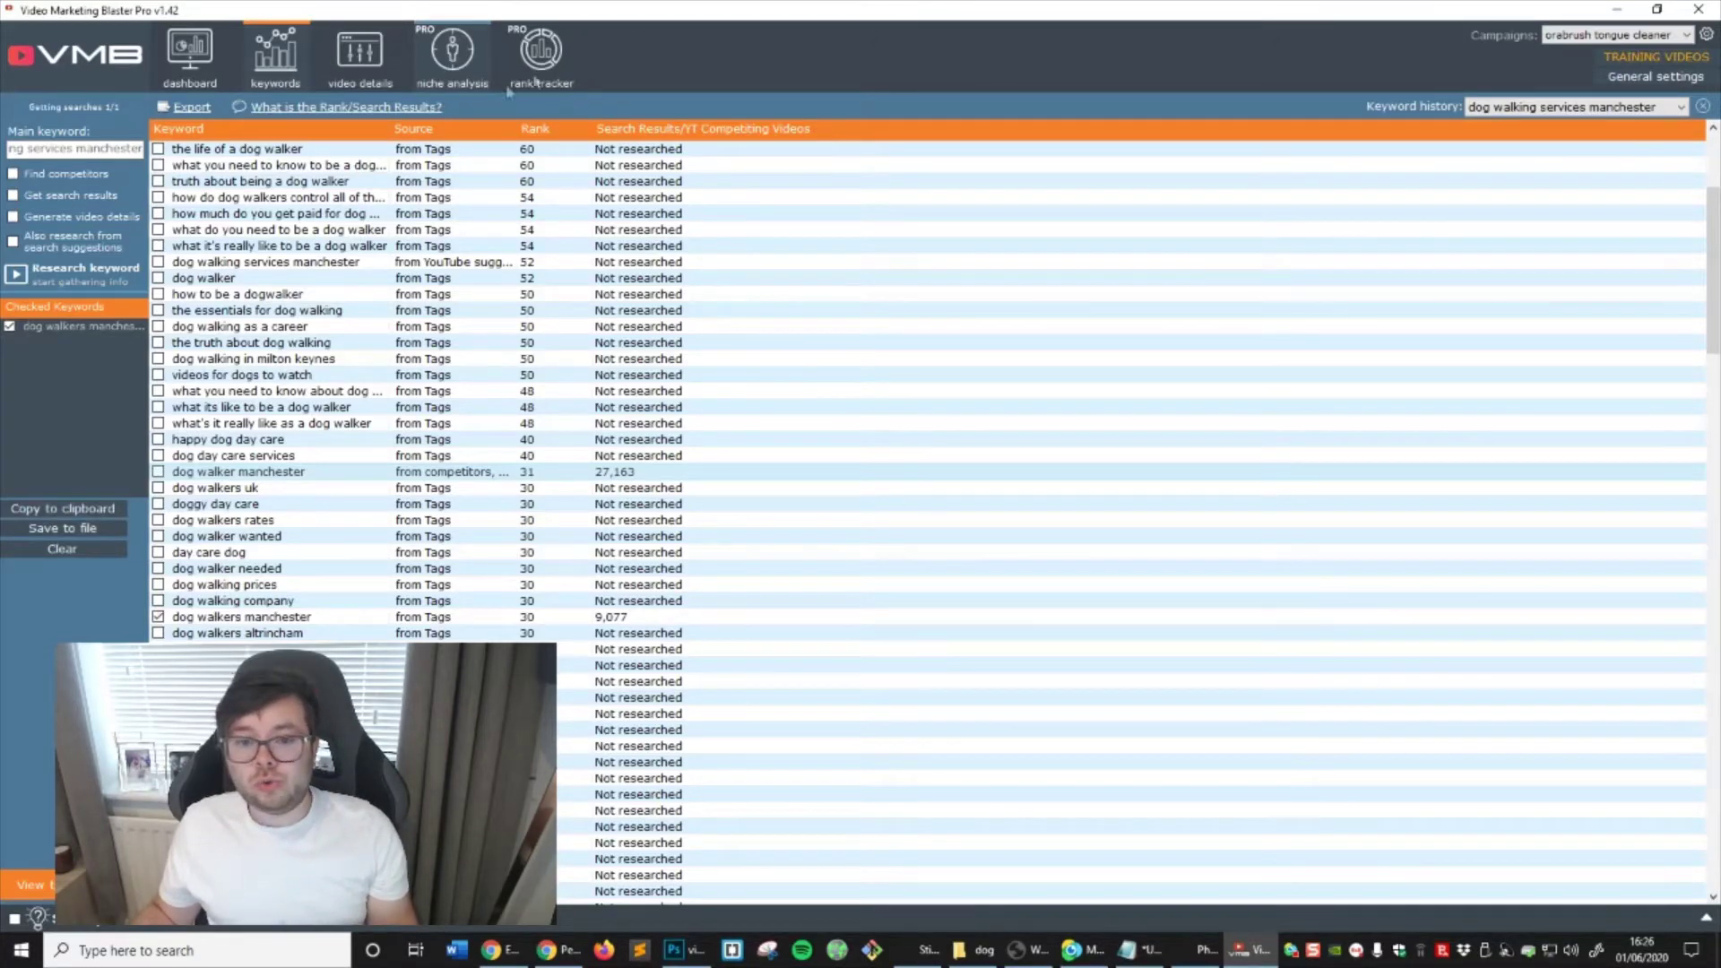
Paste "dog walkers manchester" as the keyword in the niche analysis and get its competition data
left_click(472, 78)
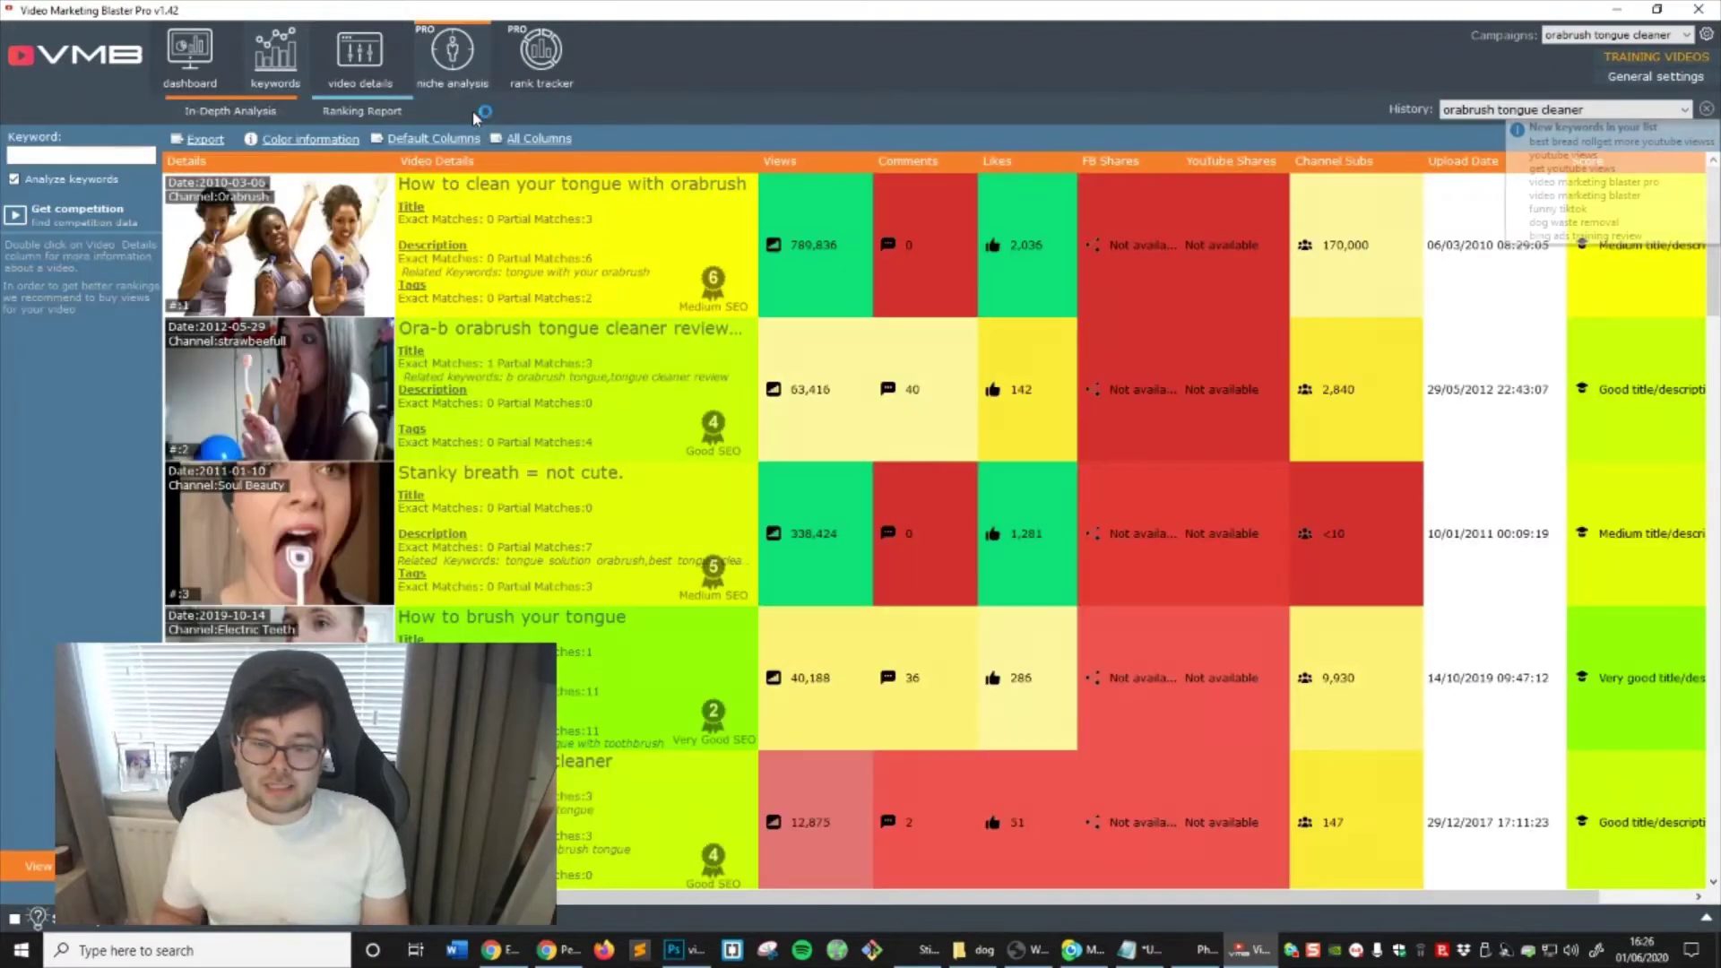
right_click(67, 153)
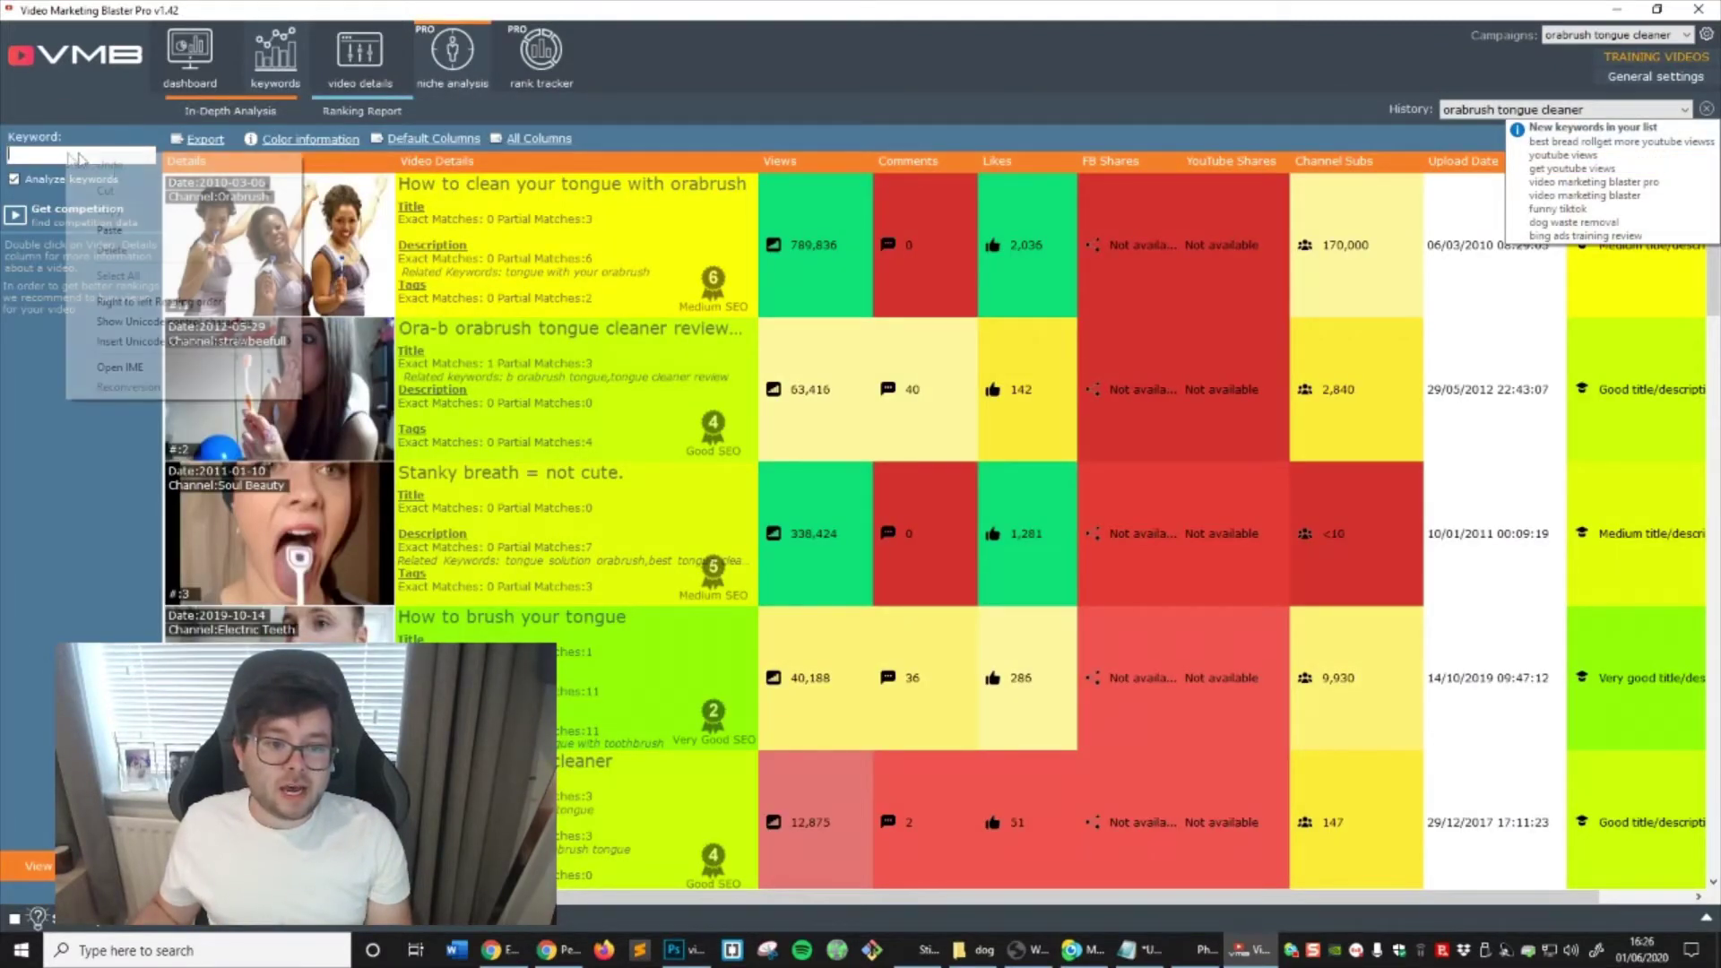
left_click(103, 230)
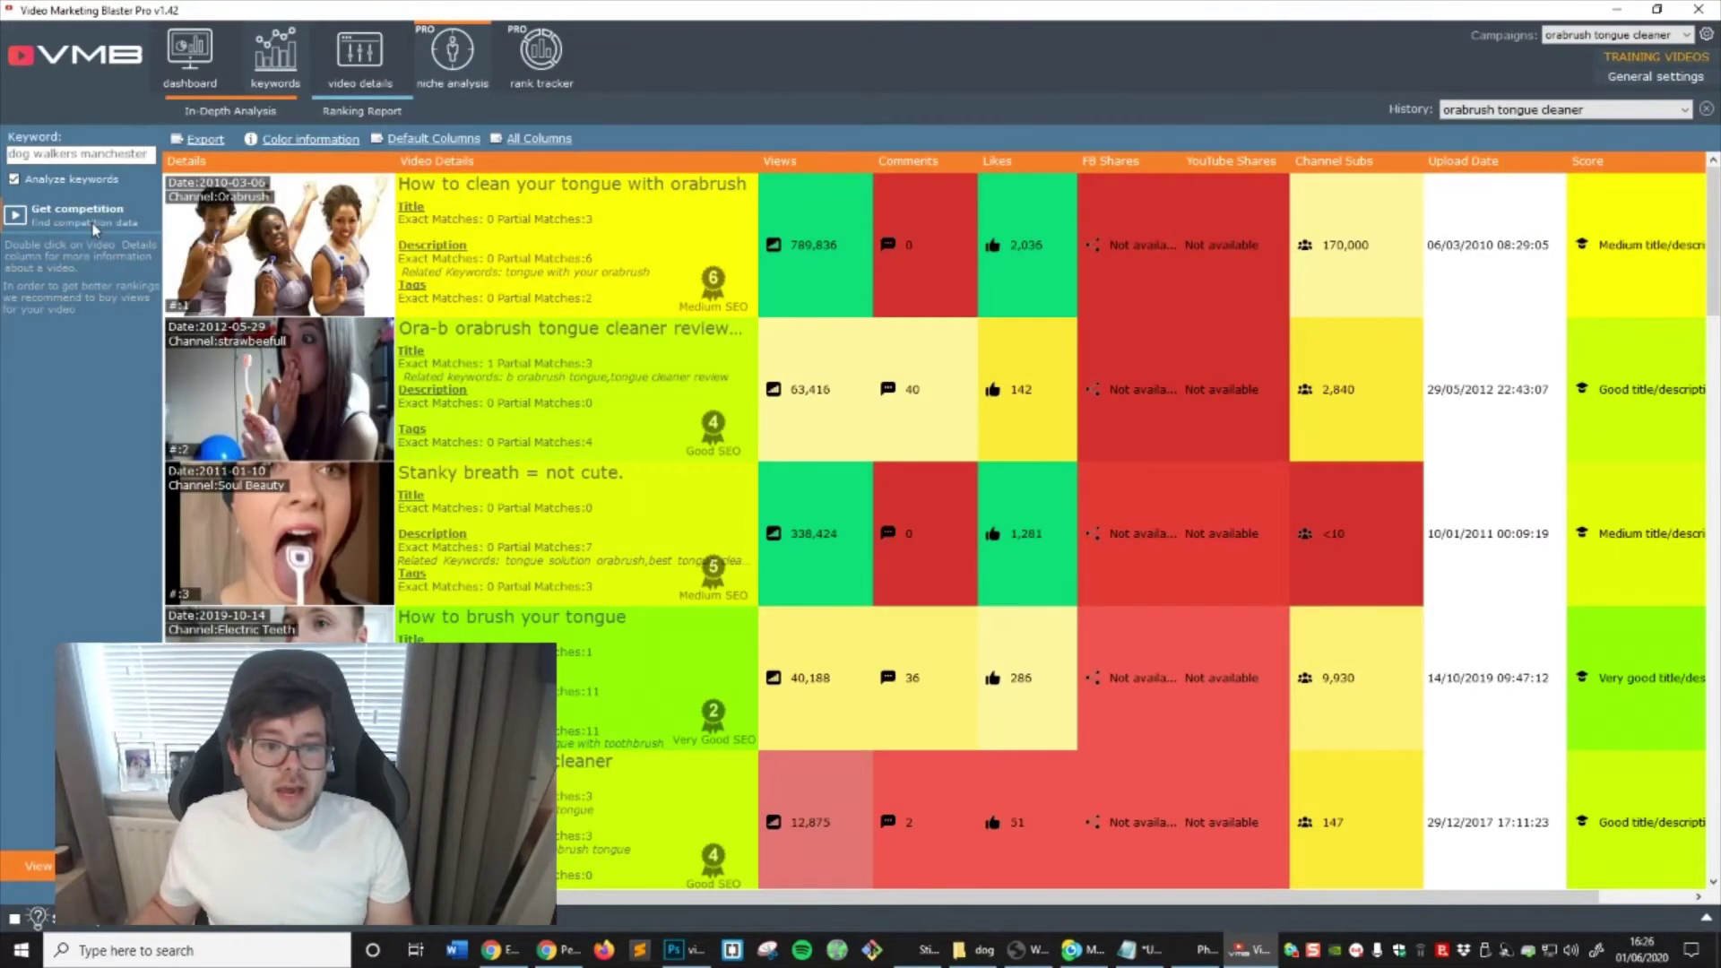
left_click(93, 228)
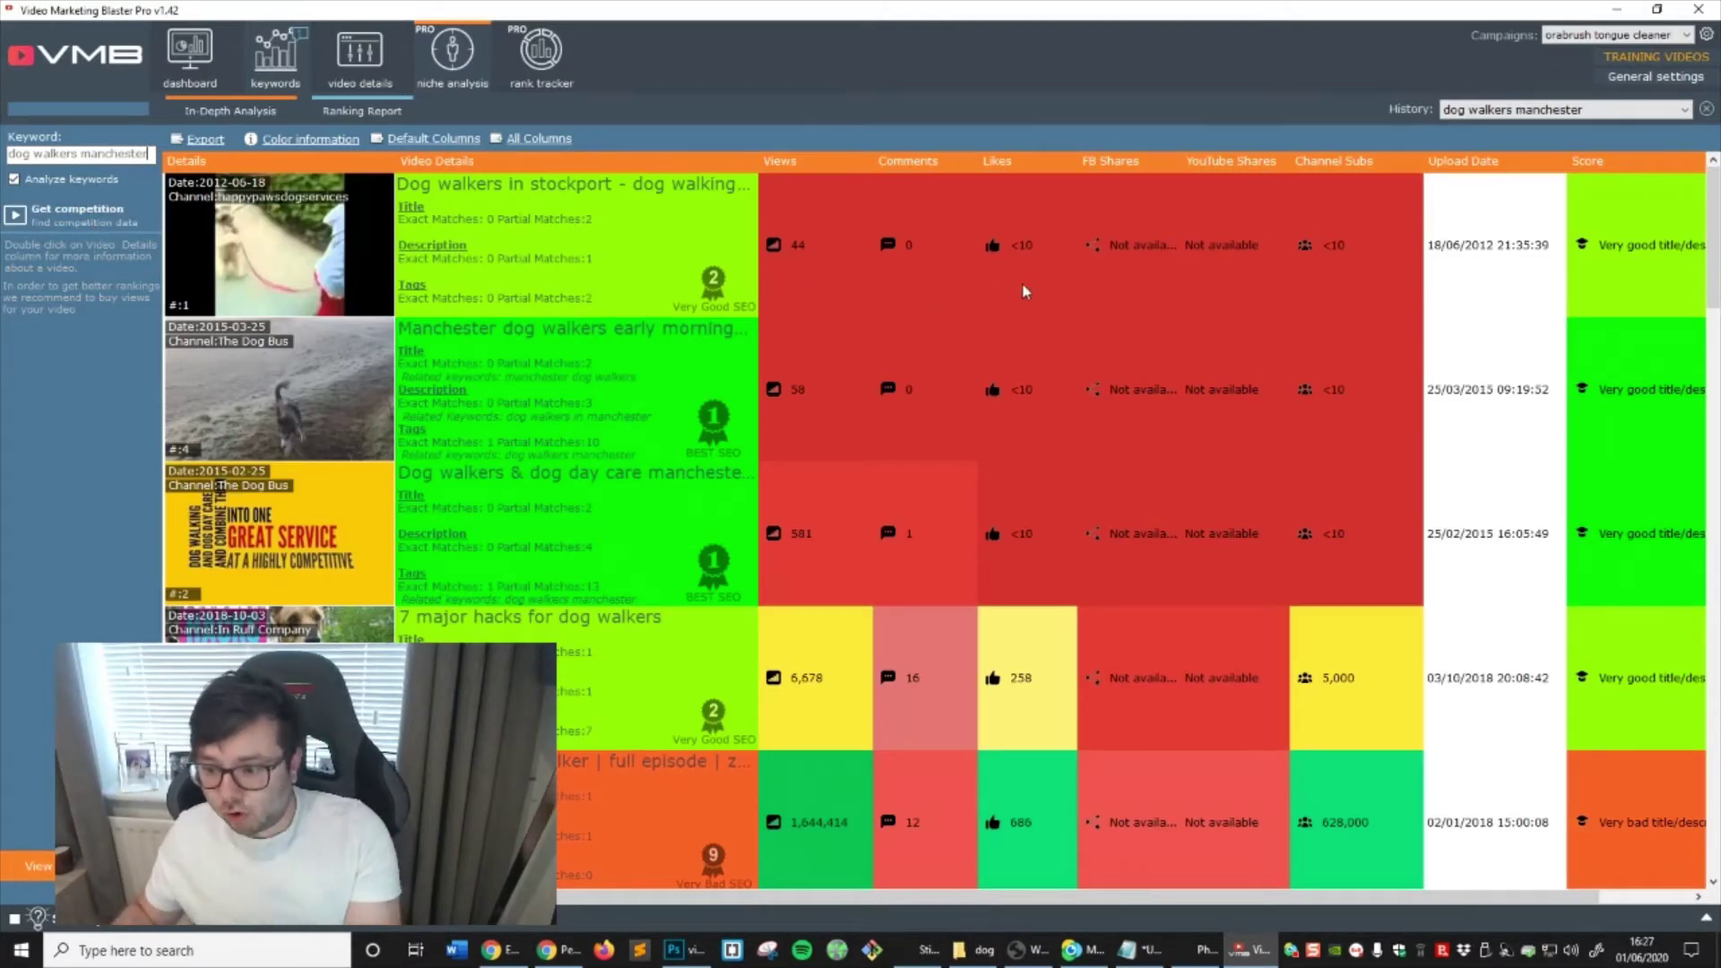
Examine the in-depth analysis of the competing videos, comparing their SEO ratings, views, comments, likes, channel subscribers and scores
scroll(926, 292, "down", 3)
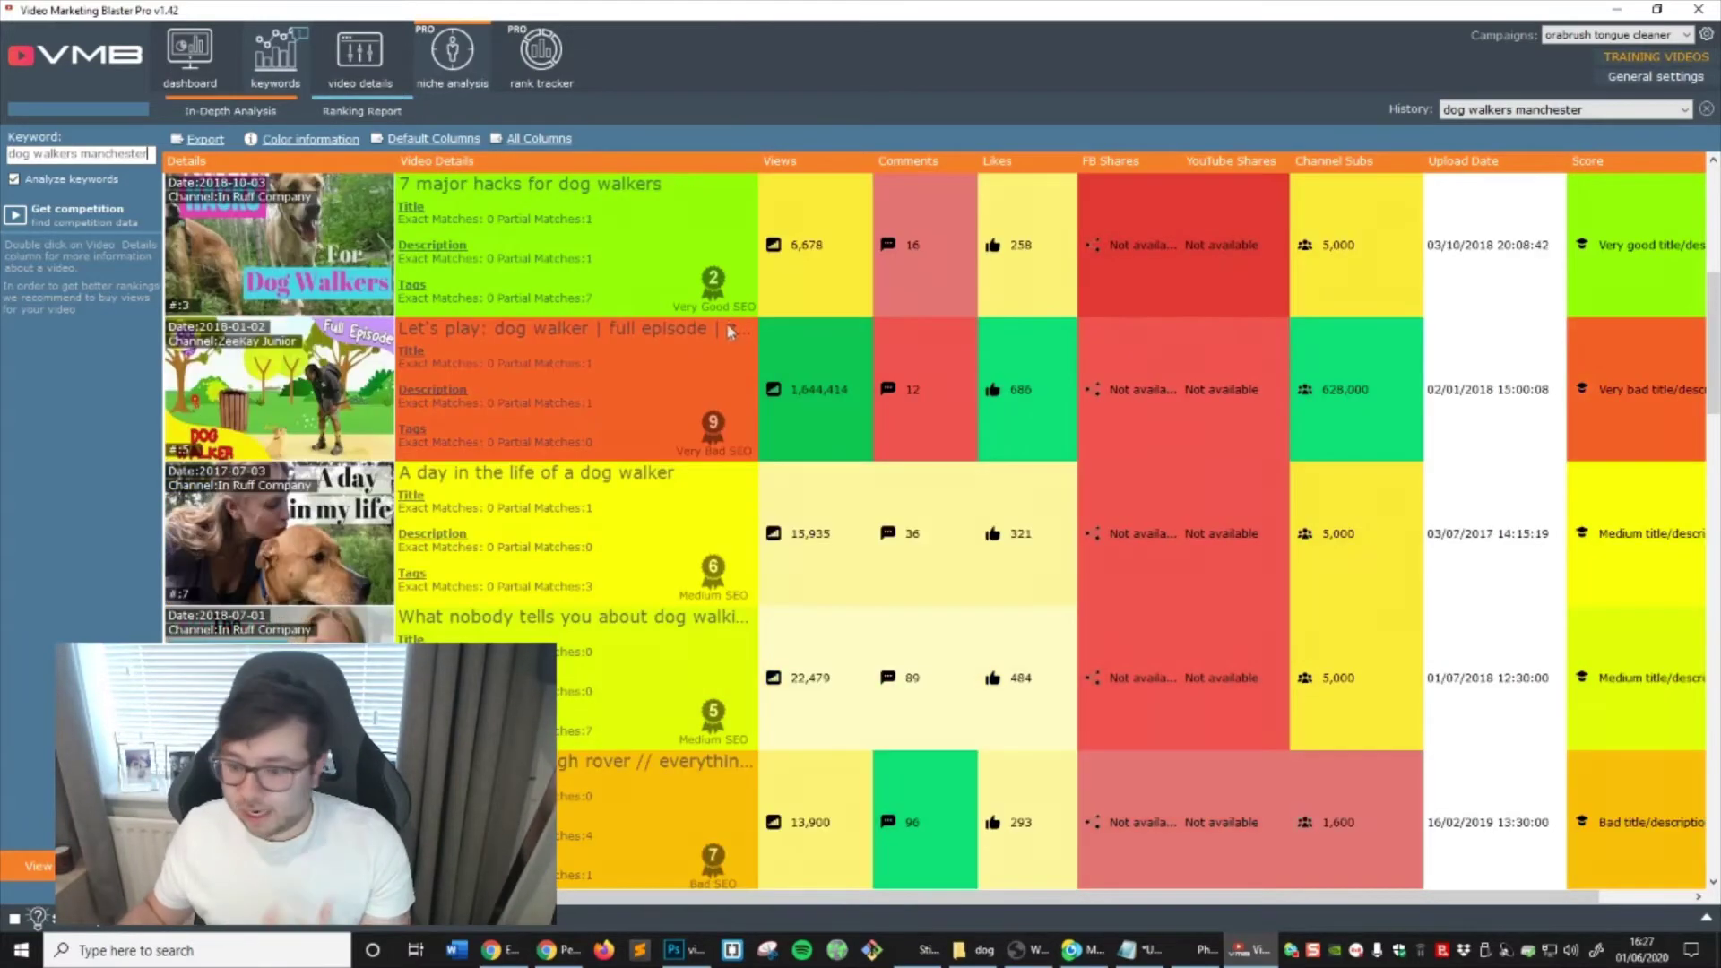
scroll(846, 392, "up", 3)
scroll(886, 400, "down", 3)
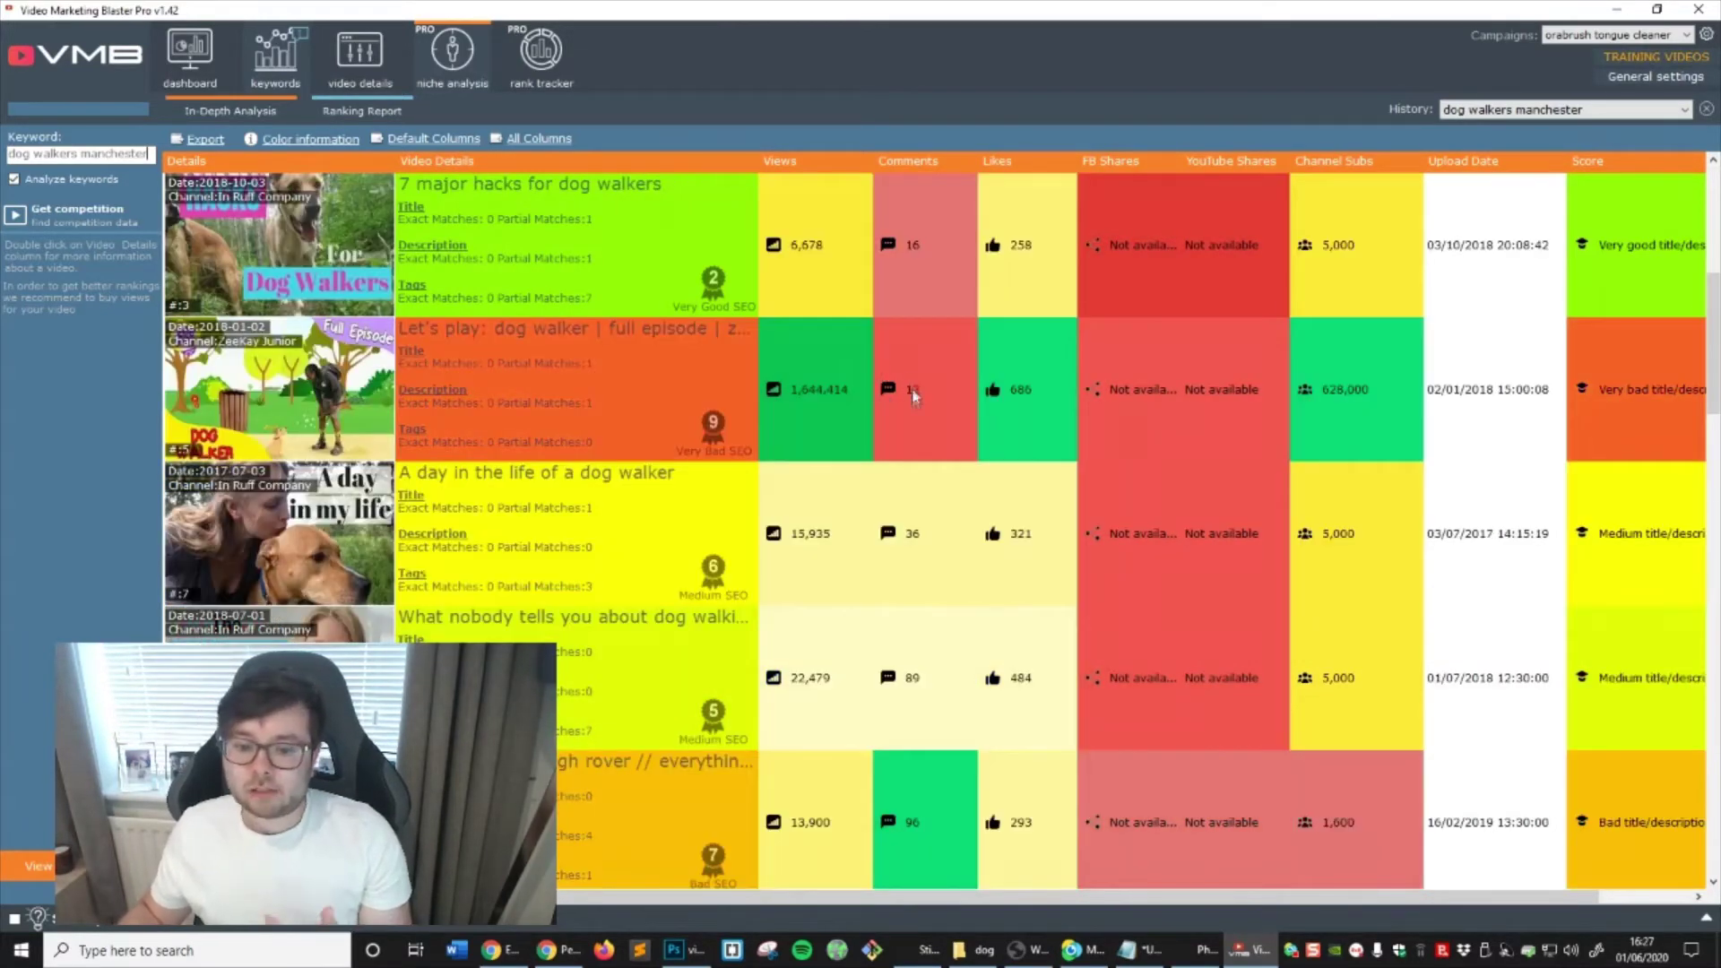
scroll(913, 392, "up", 3)
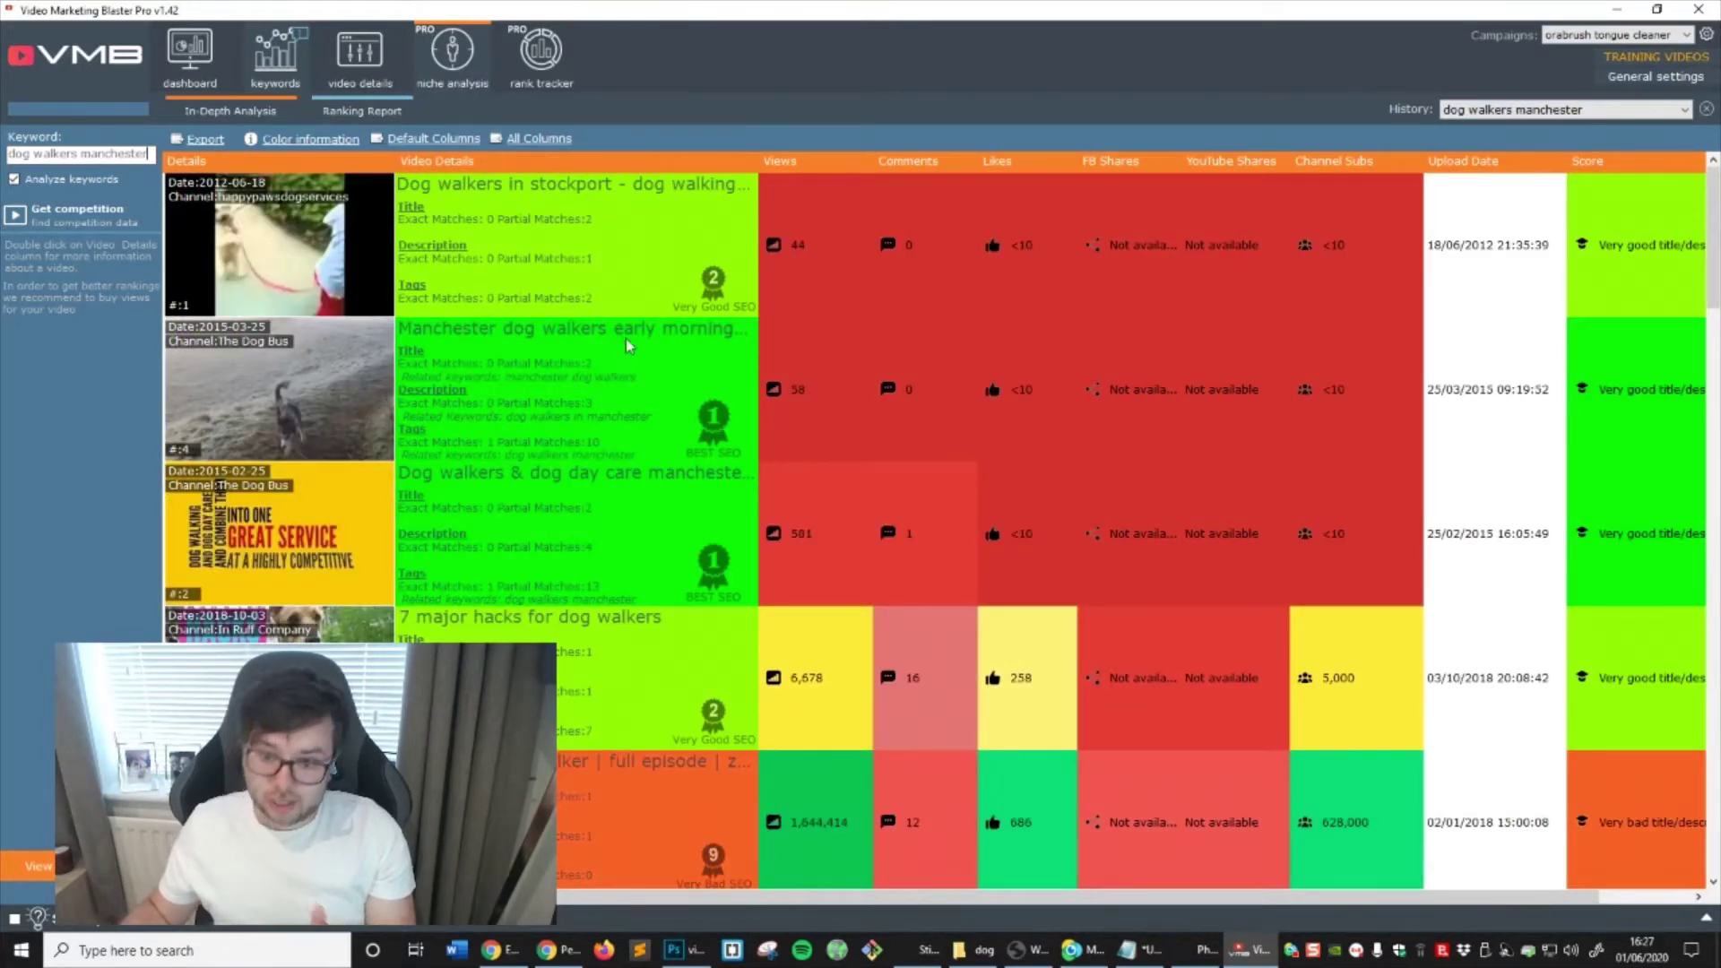
left_click(627, 344)
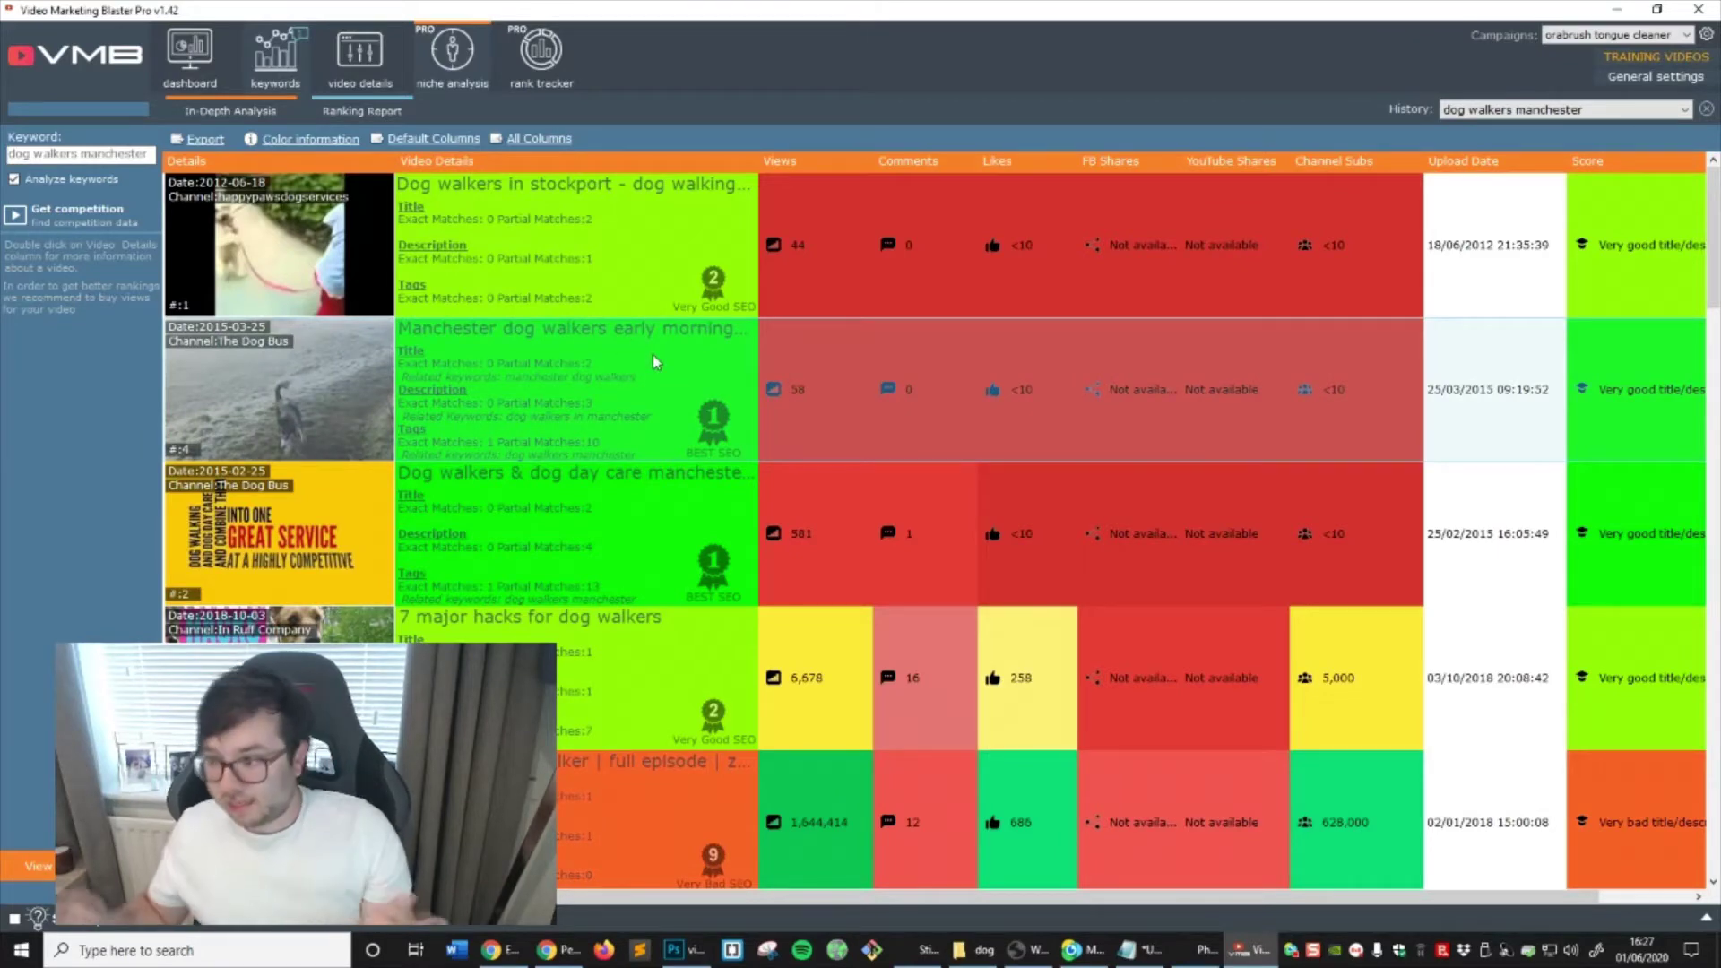
left_click_drag(842, 900, 934, 900)
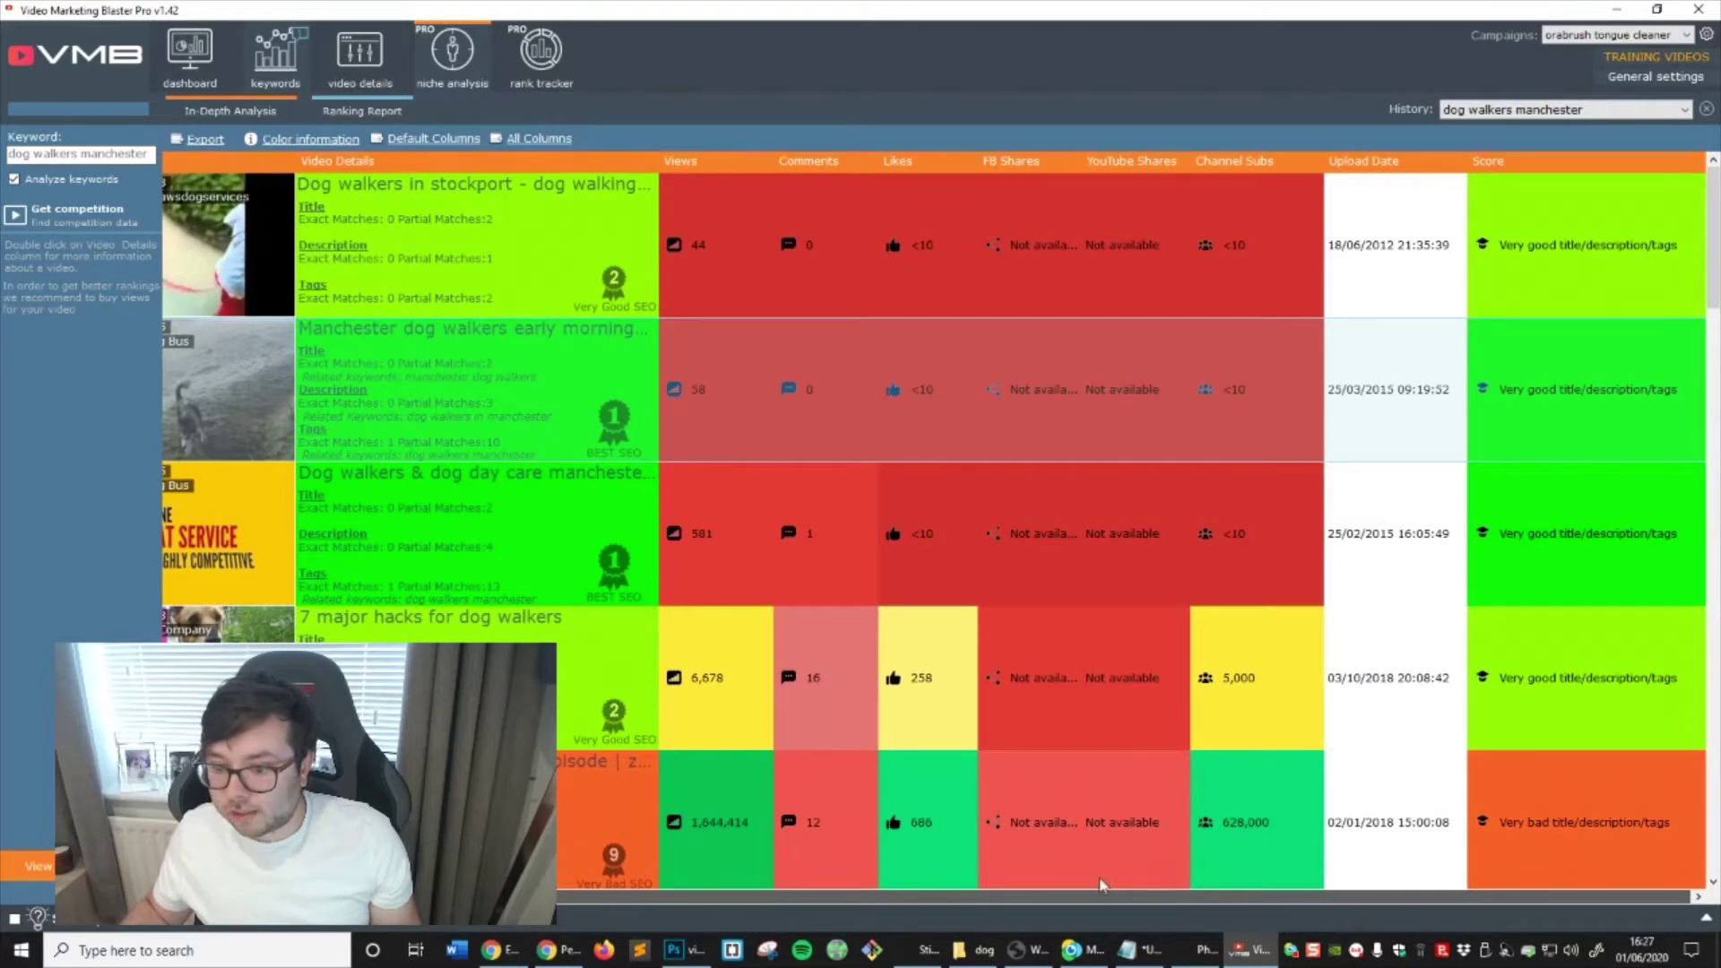
scroll(717, 864, "left", 2)
scroll(541, 596, "down", 3)
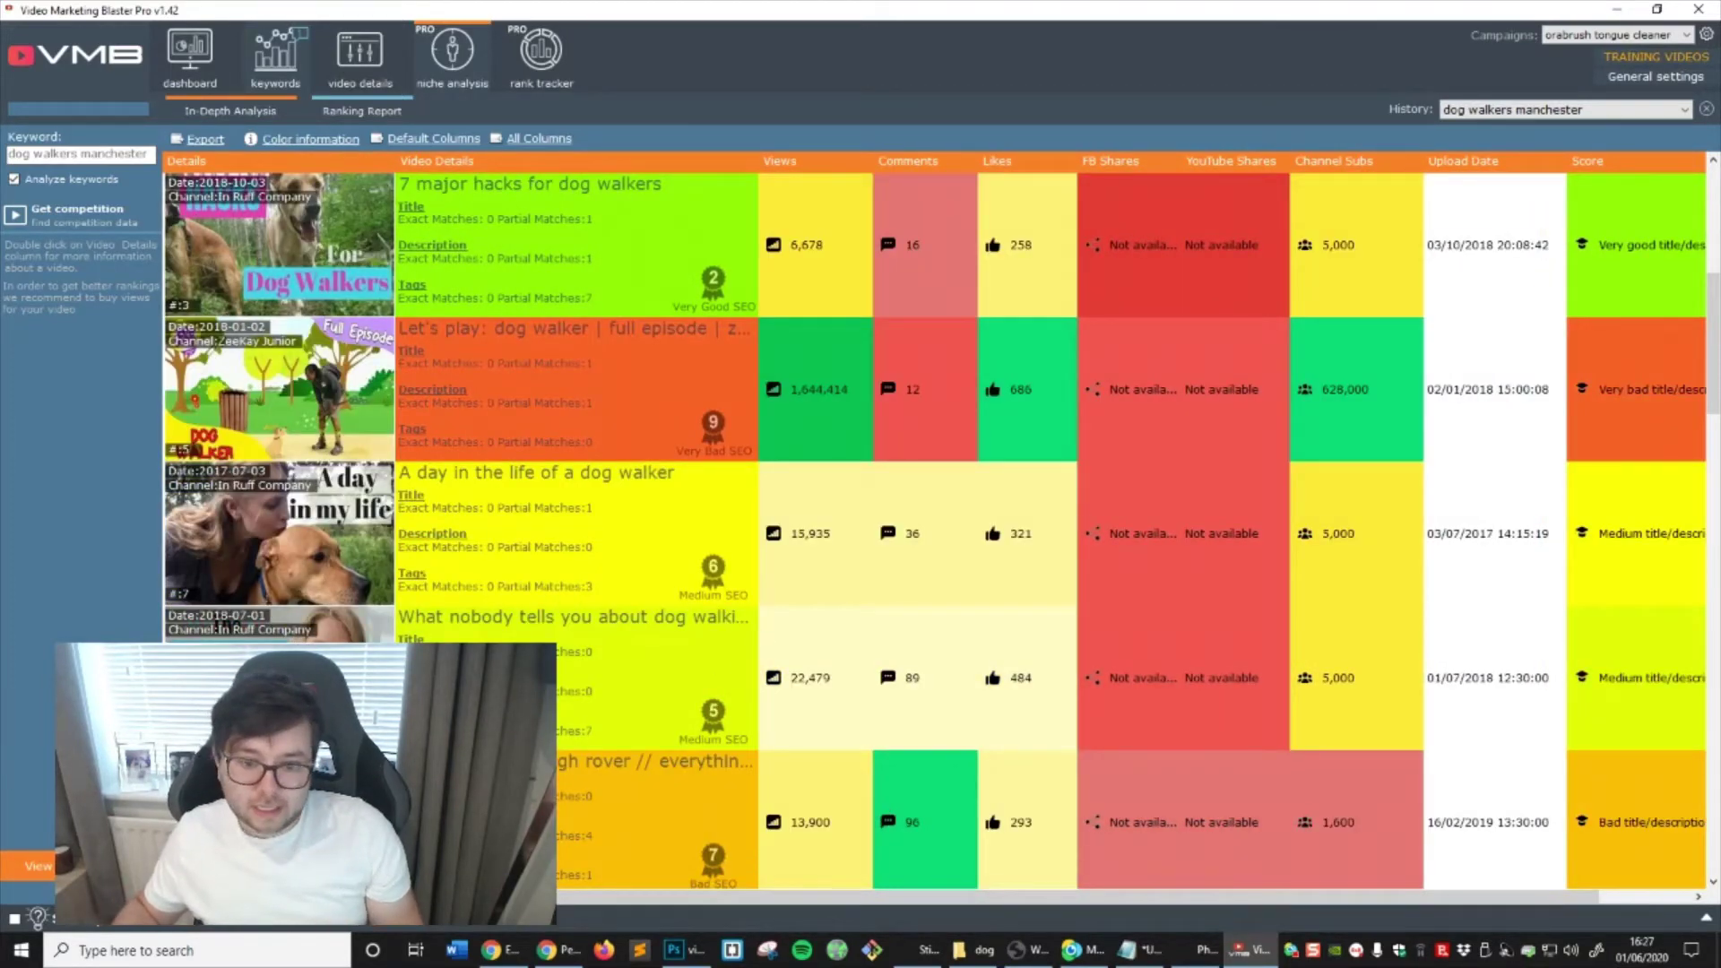
scroll(758, 390, "up", 3)
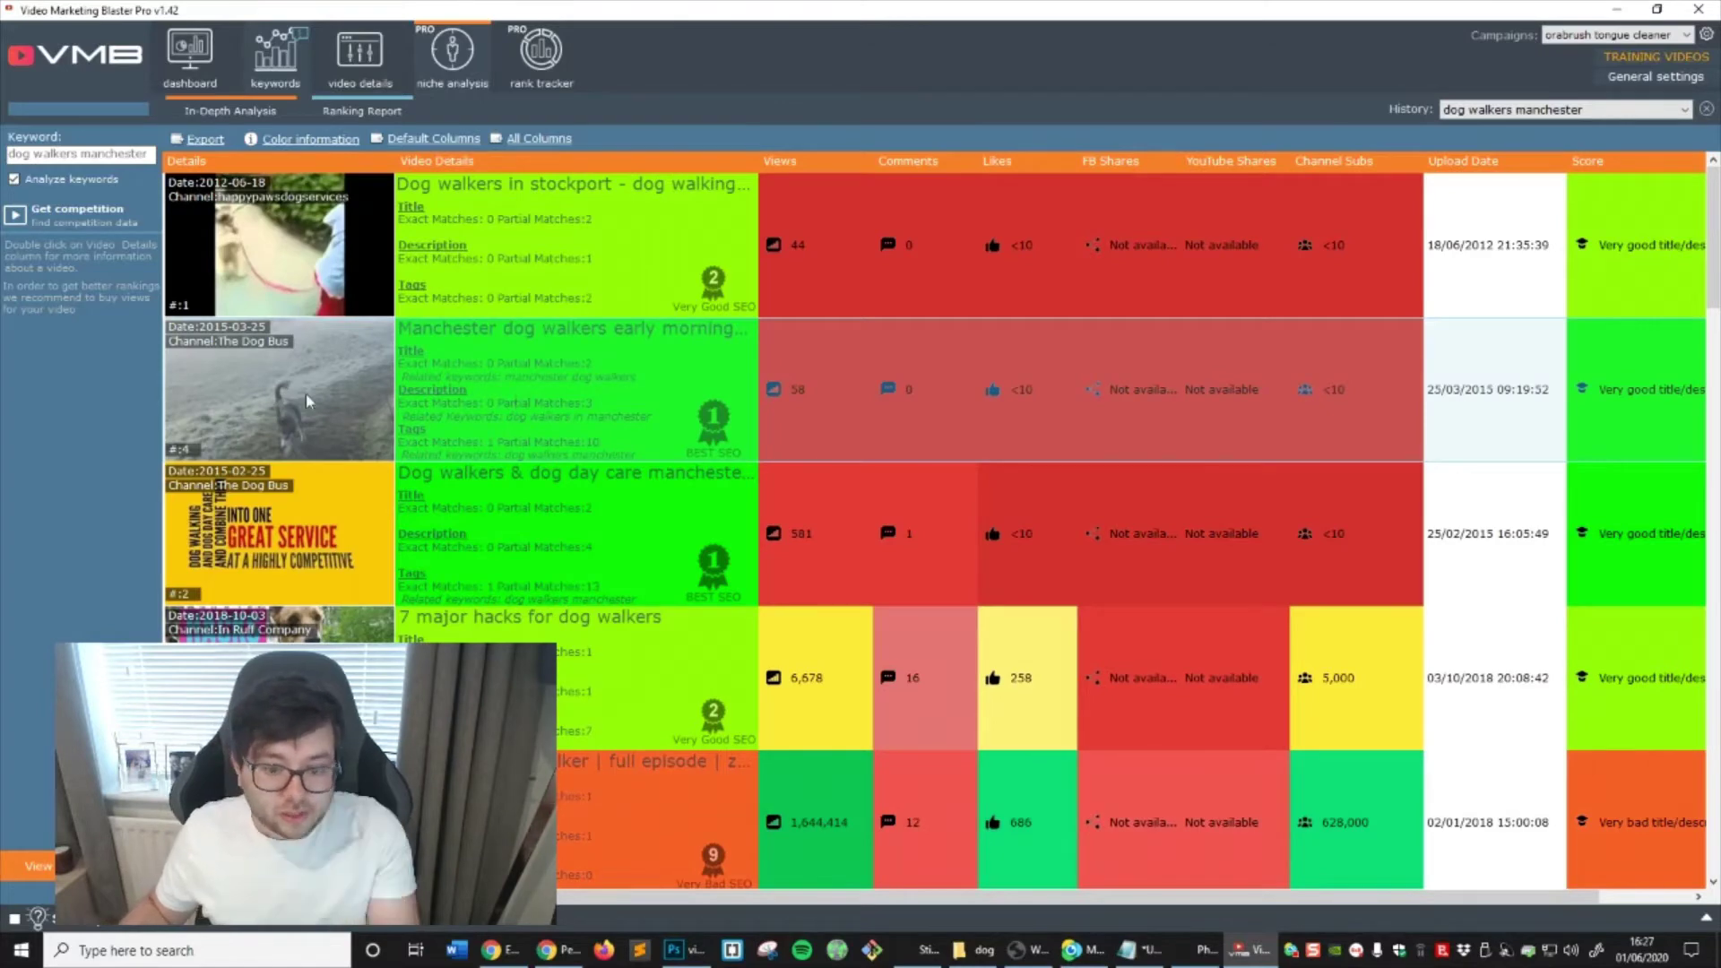
scroll(305, 393, "down", 9)
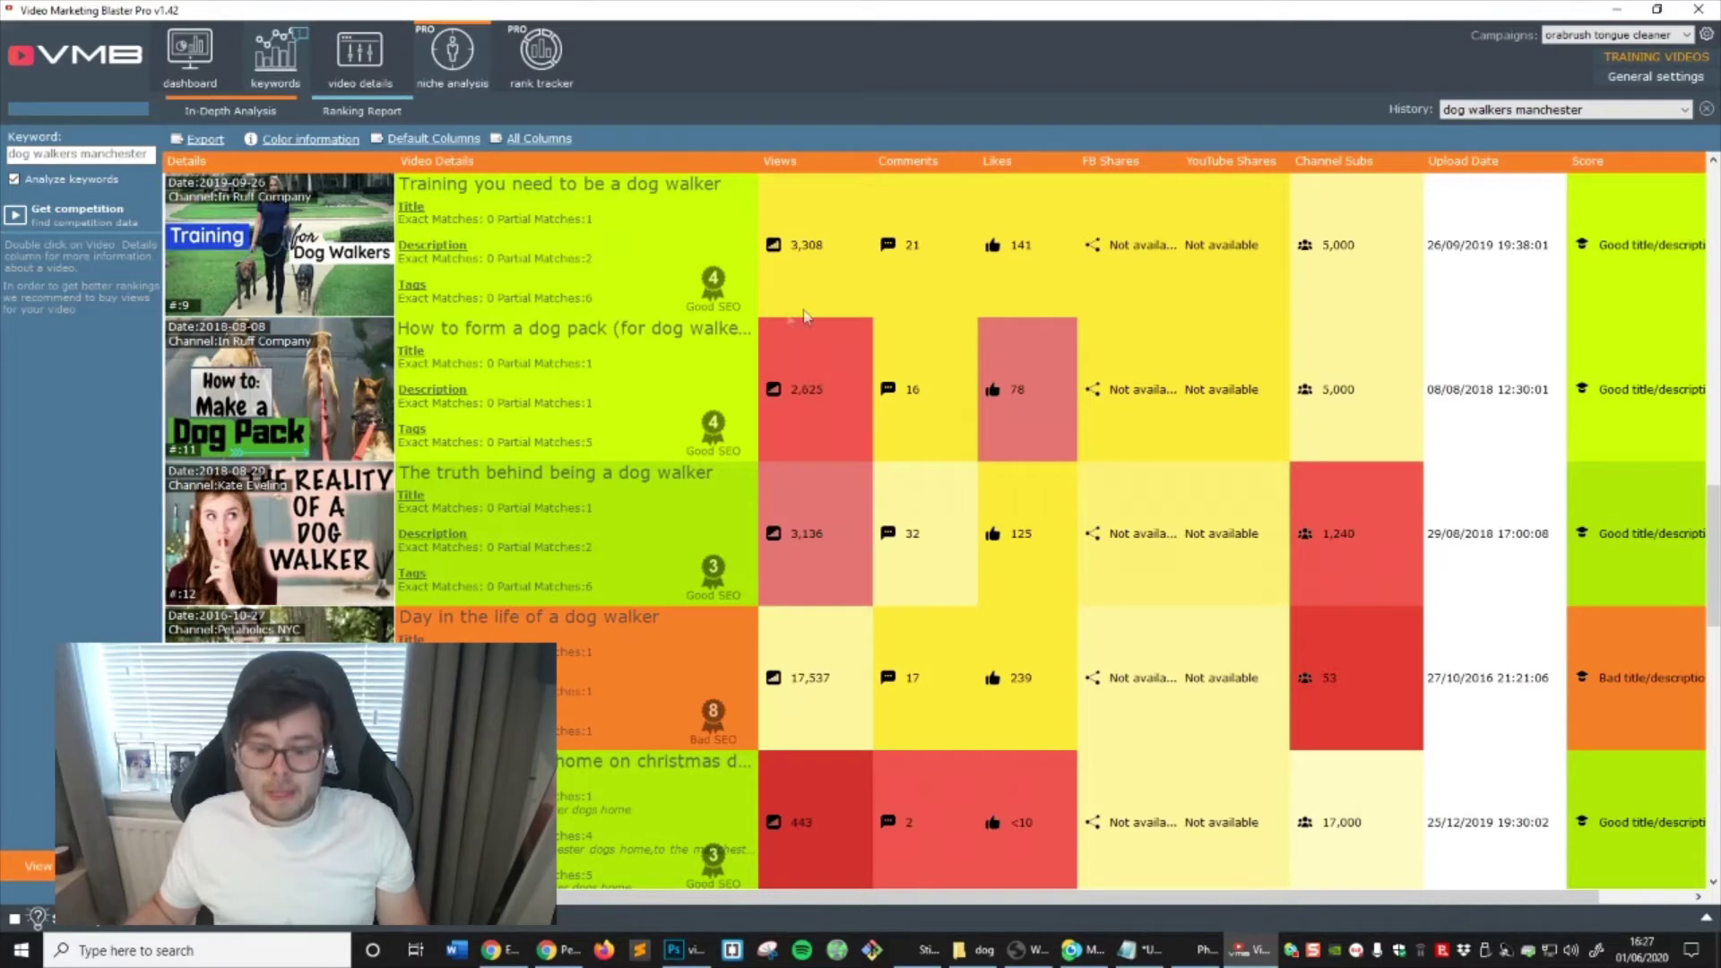
scroll(708, 439, "up", 5)
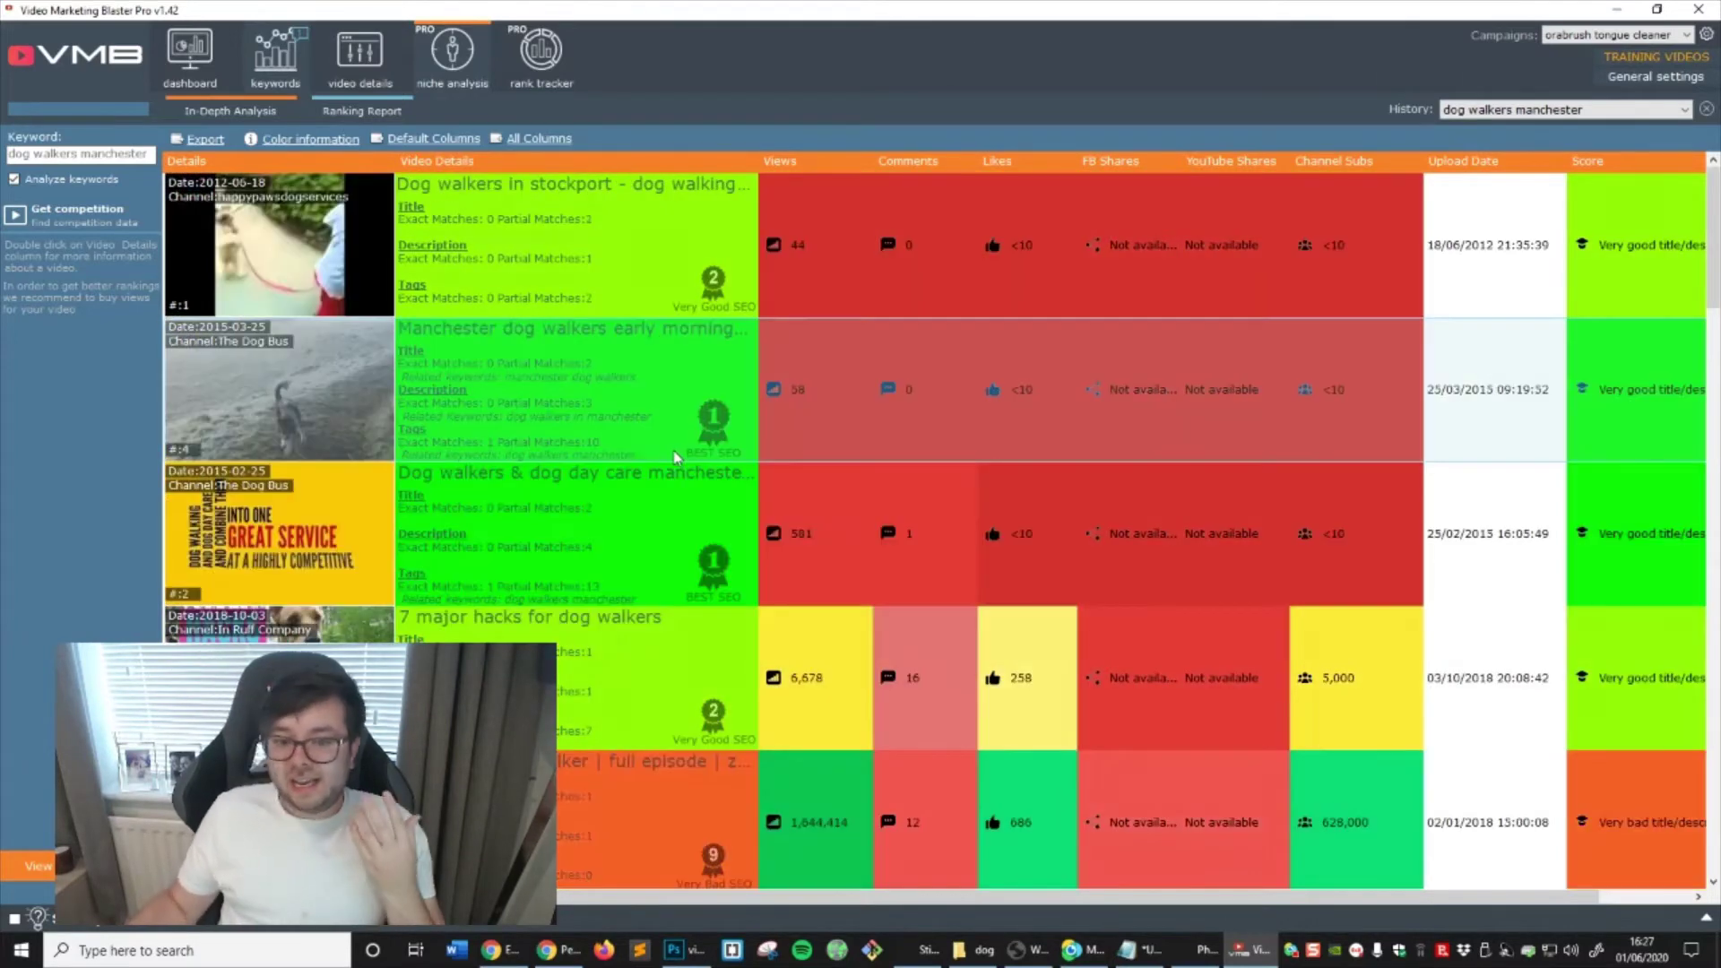
scroll(665, 430, "down", 3)
scroll(665, 427, "down", 3)
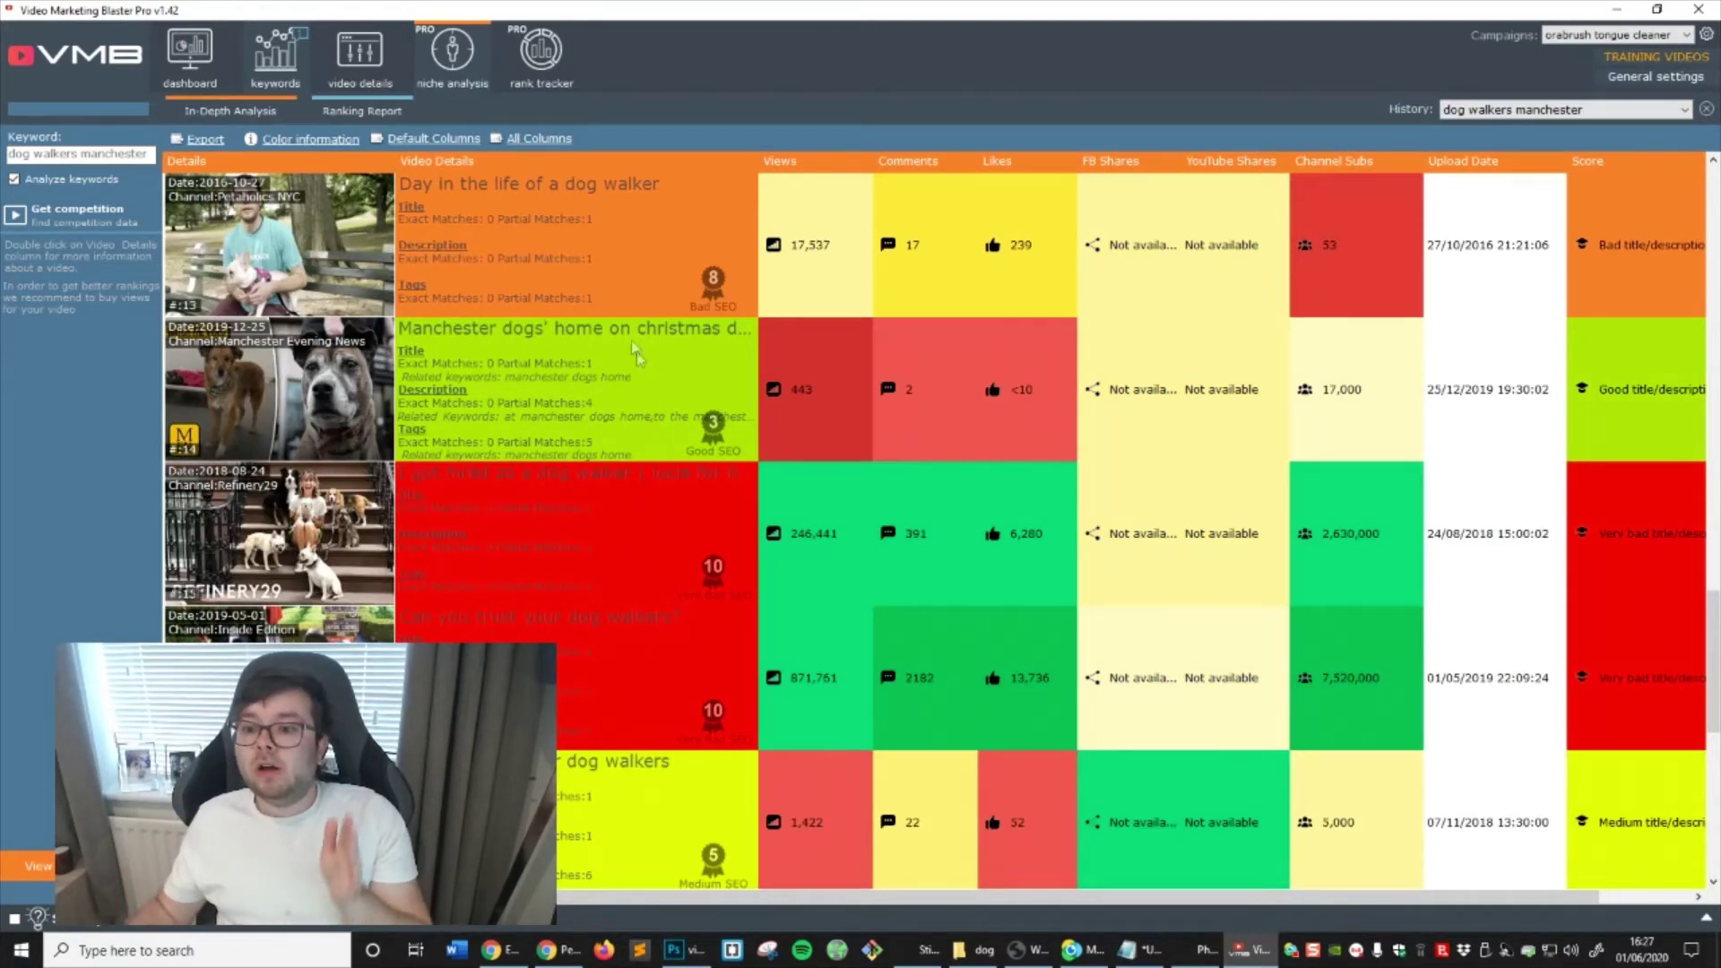
scroll(636, 351, "up", 6)
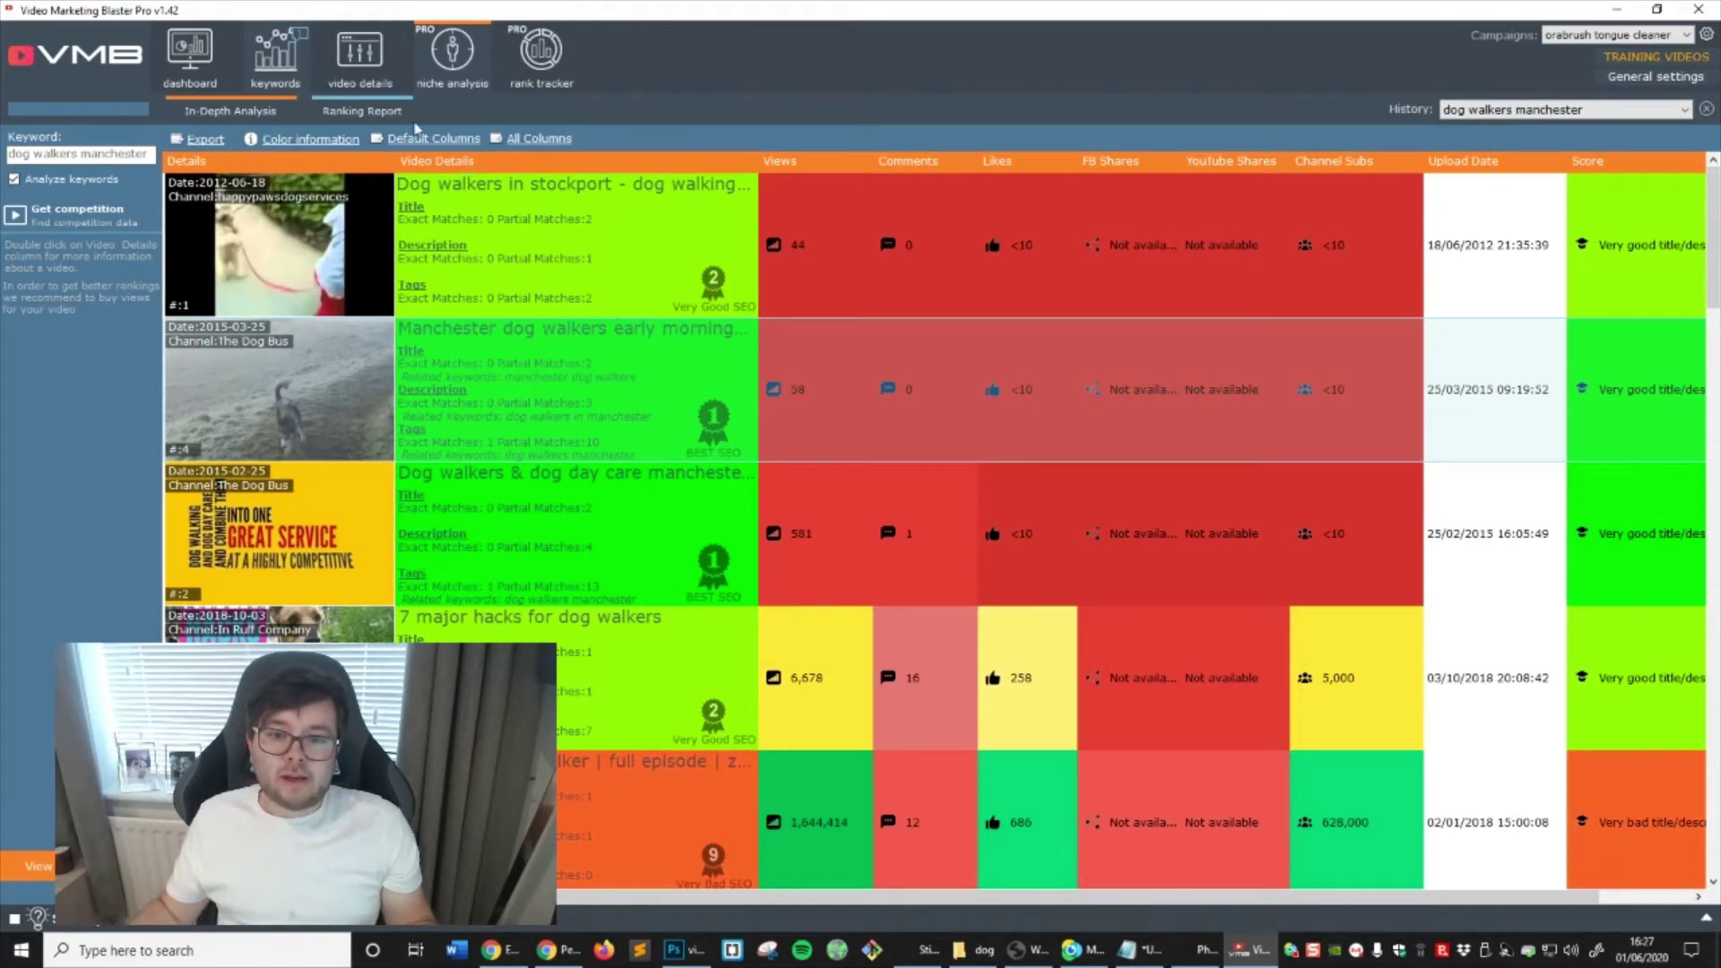
Open the ranking report for "dog walkers manchester" and read its difficulty, ranking recommendations, recommended keywords and Google first page section
left_click(368, 108)
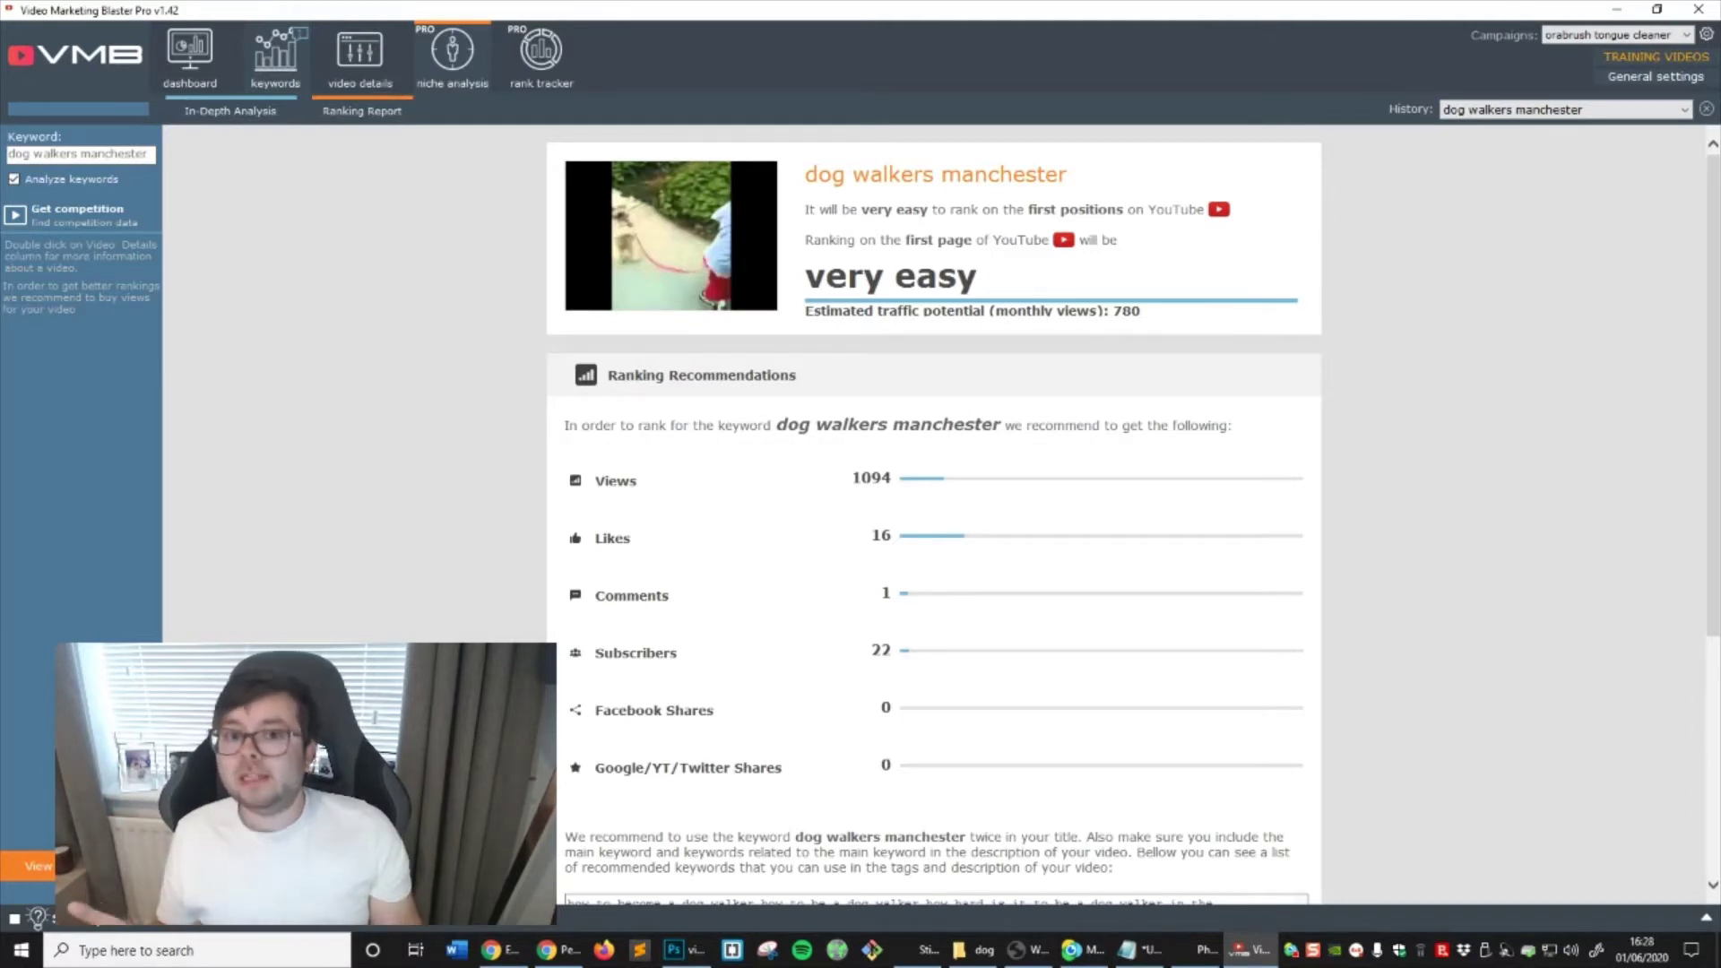
scroll(1087, 400, "down", 3)
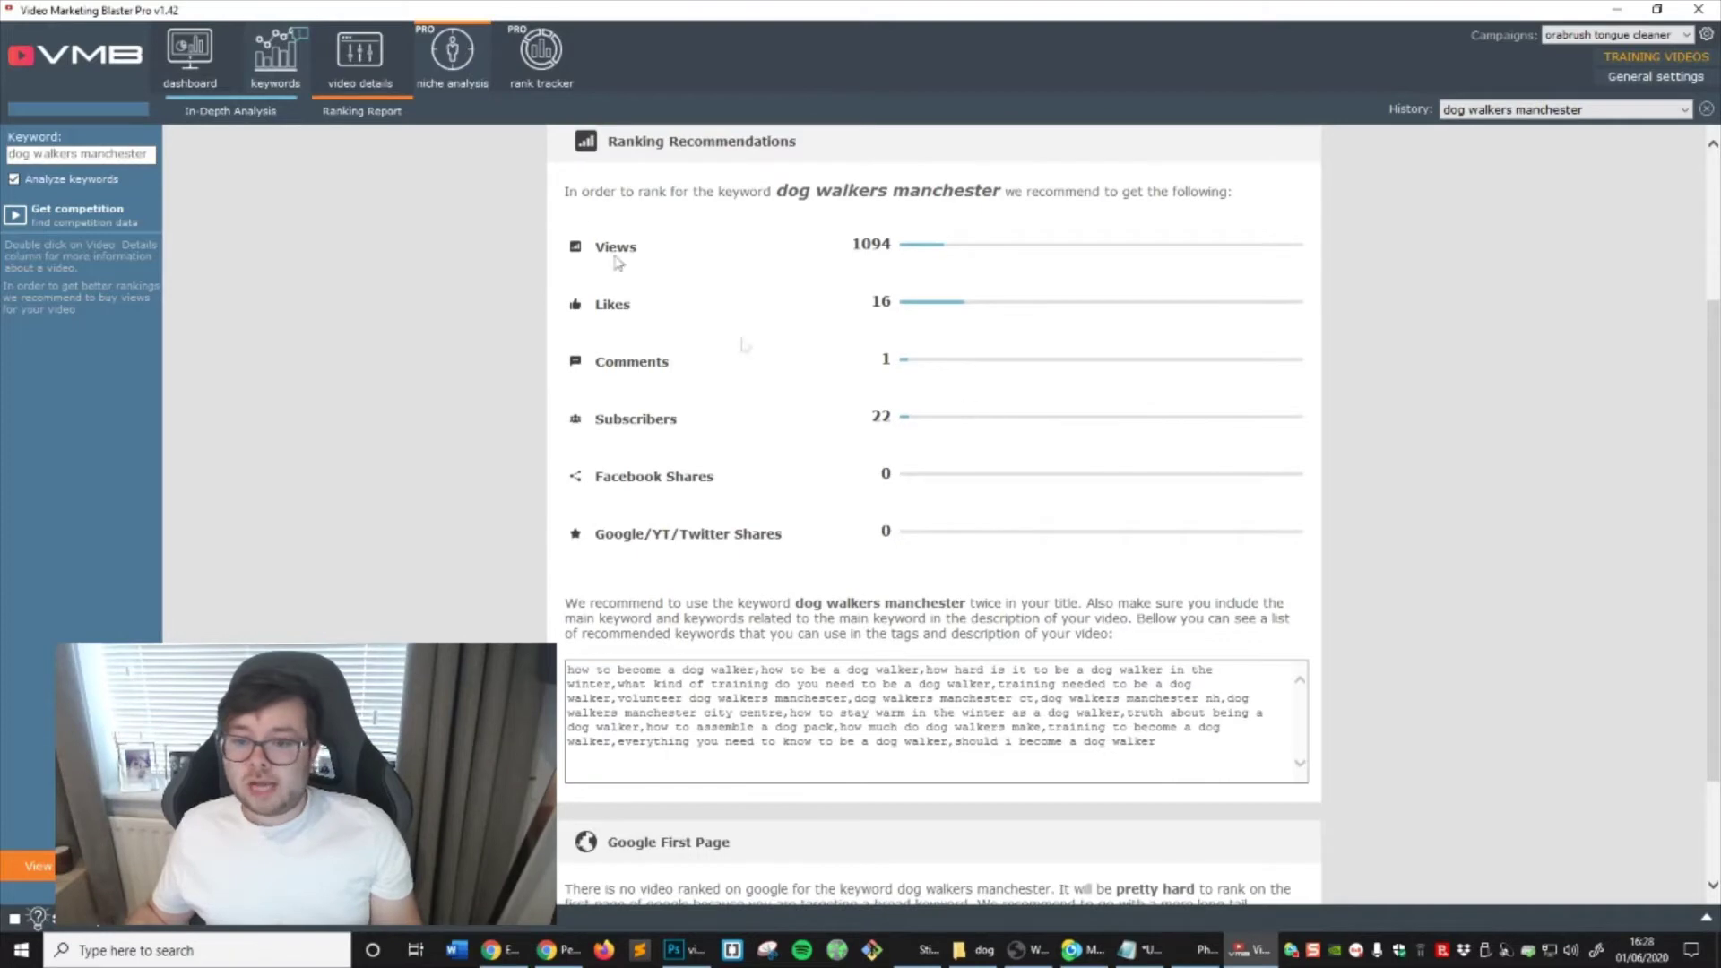
left_click_drag(582, 190, 775, 191)
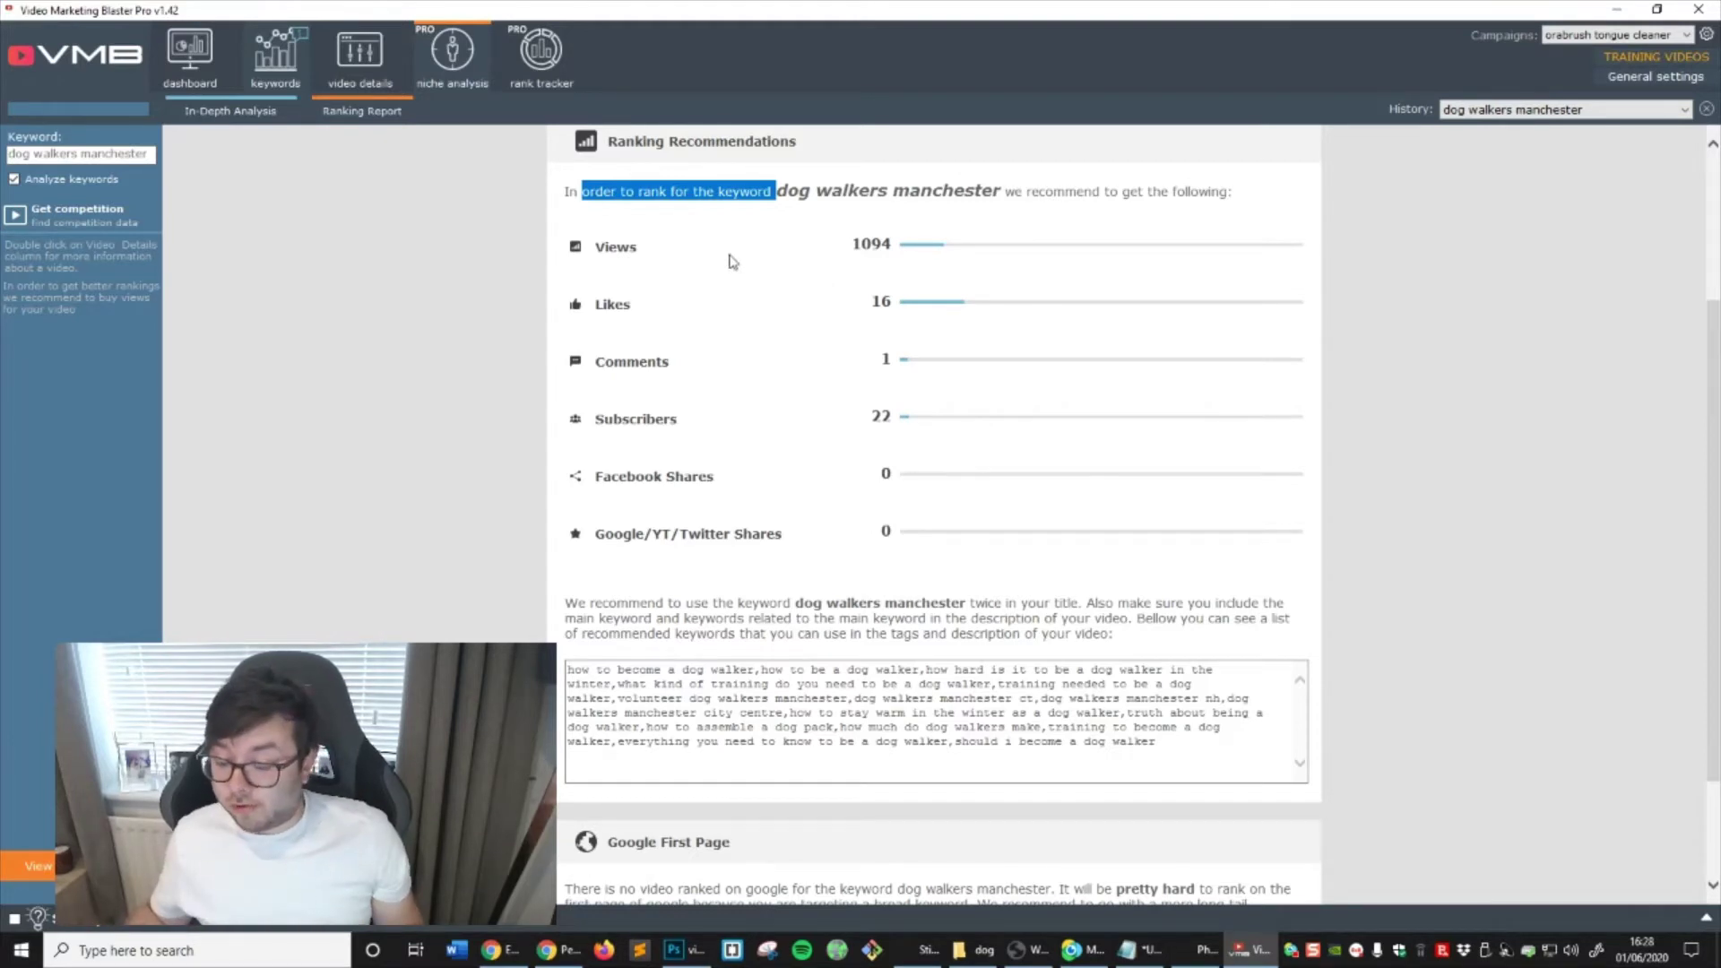
scroll(688, 424, "down", 3)
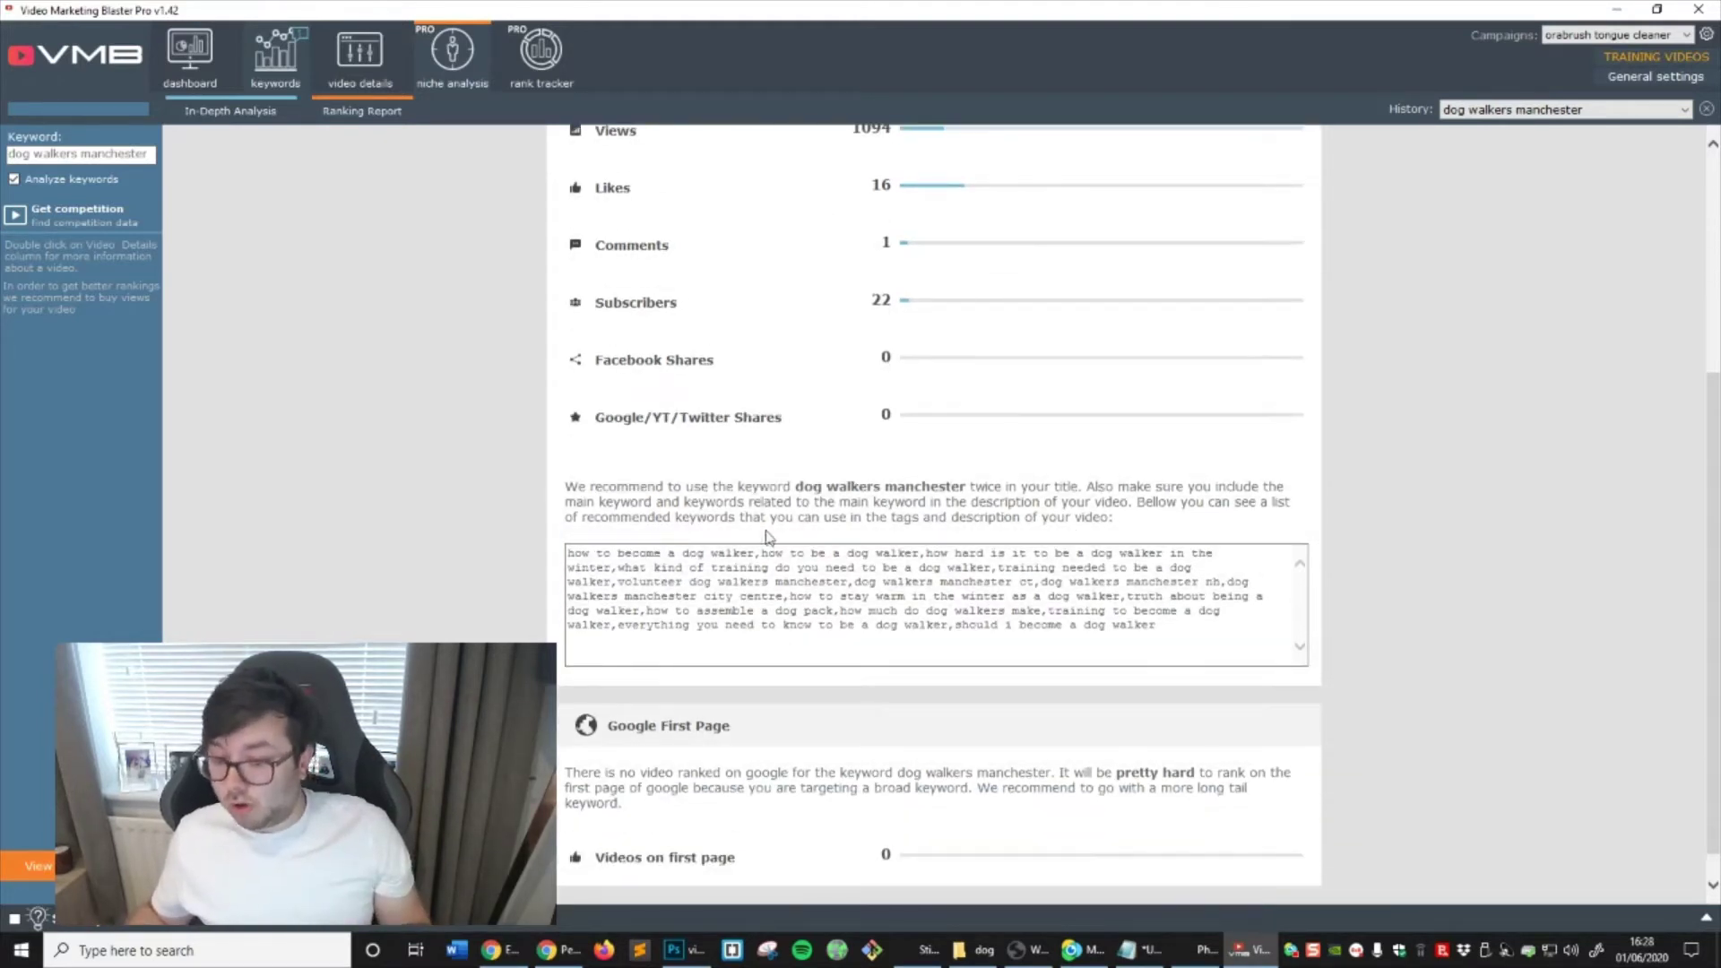
scroll(769, 538, "down", 1)
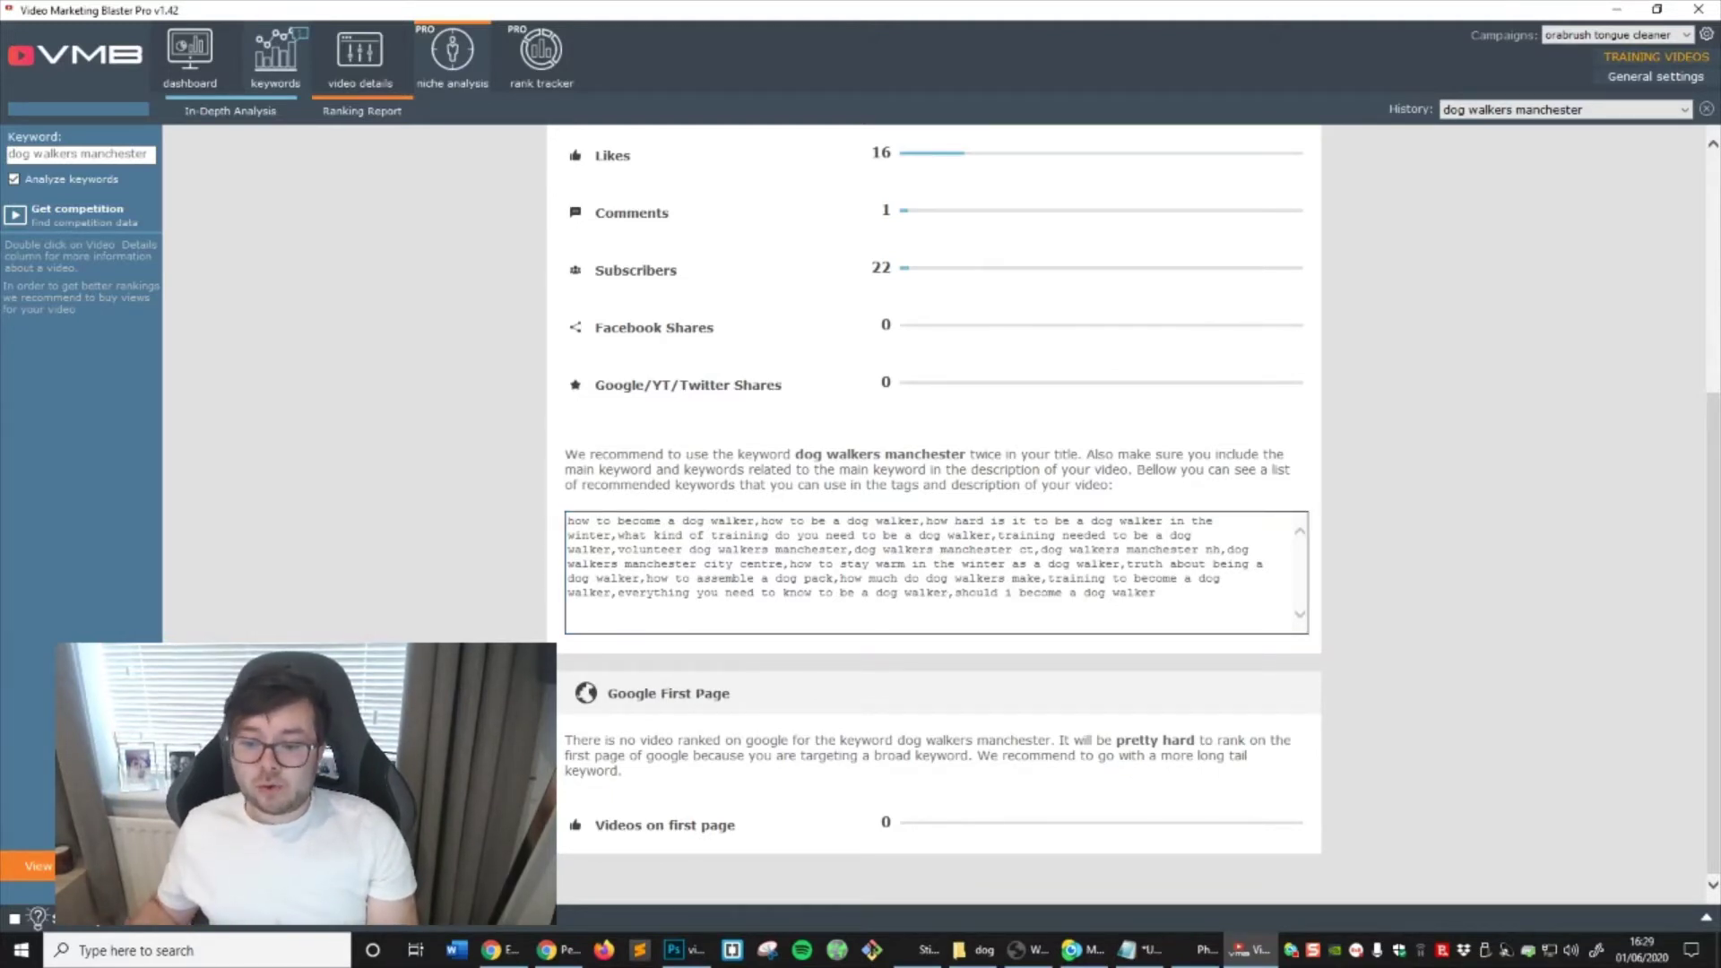
left_click_drag(1157, 593, 567, 519)
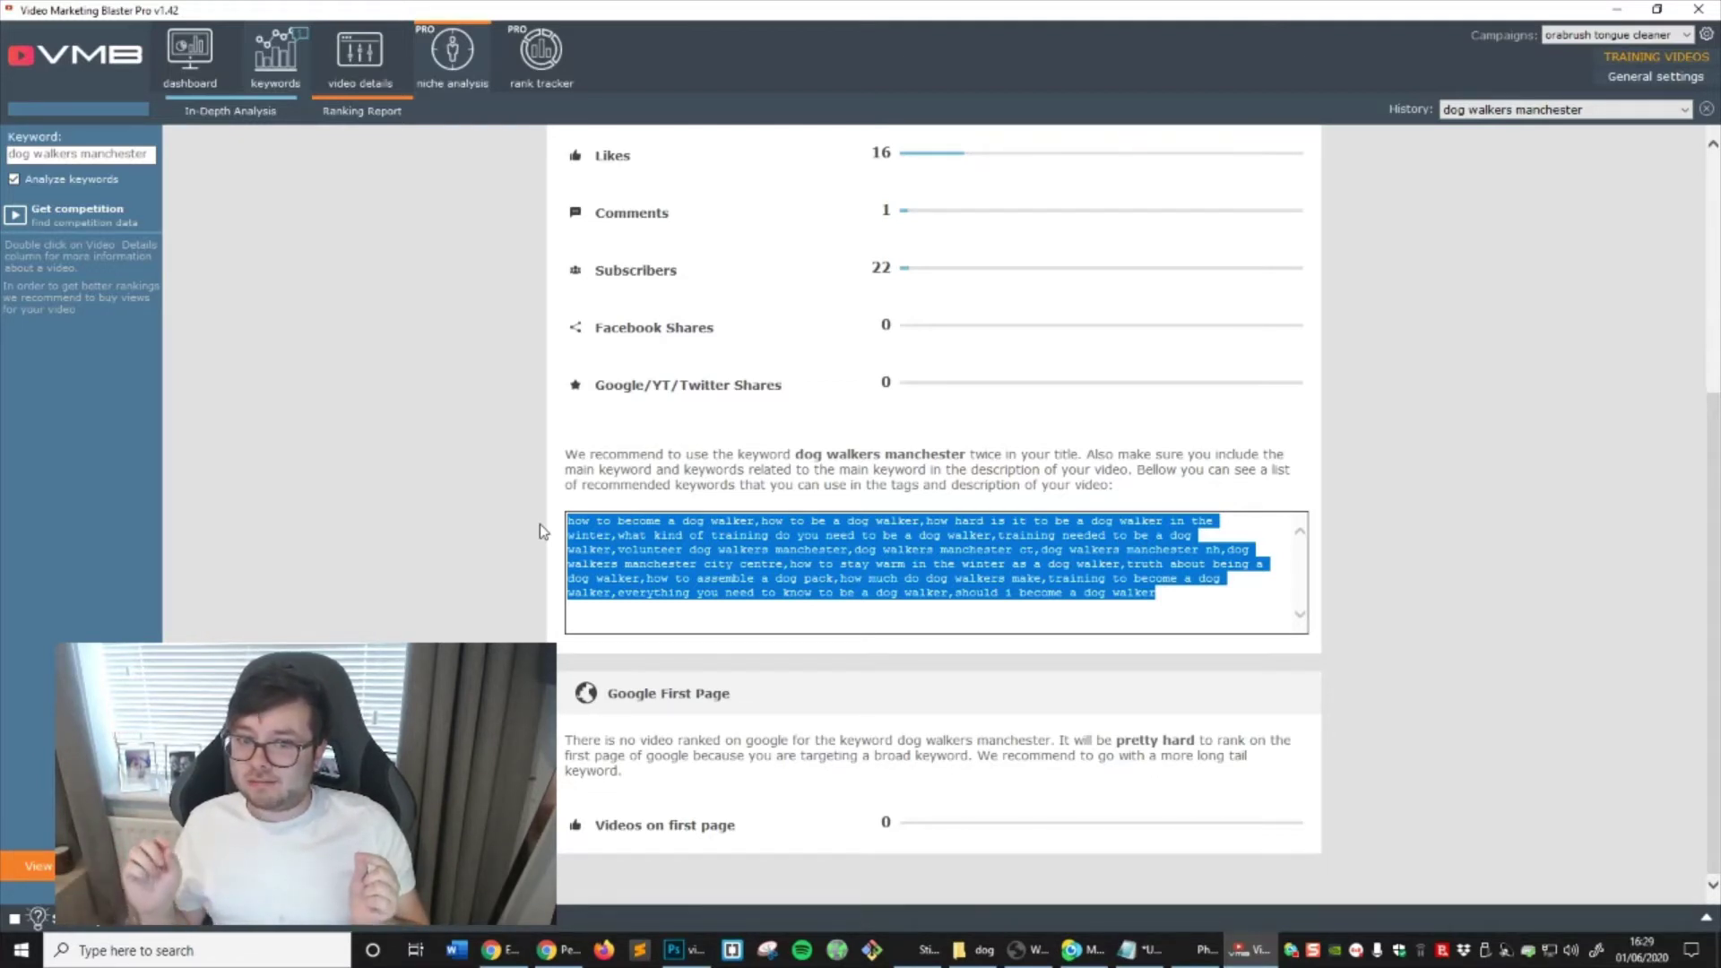
Generate video details from competitors for the main keyword "dog walkers manchester", targeting related videos and scraping sentences from Google
left_click(380, 84)
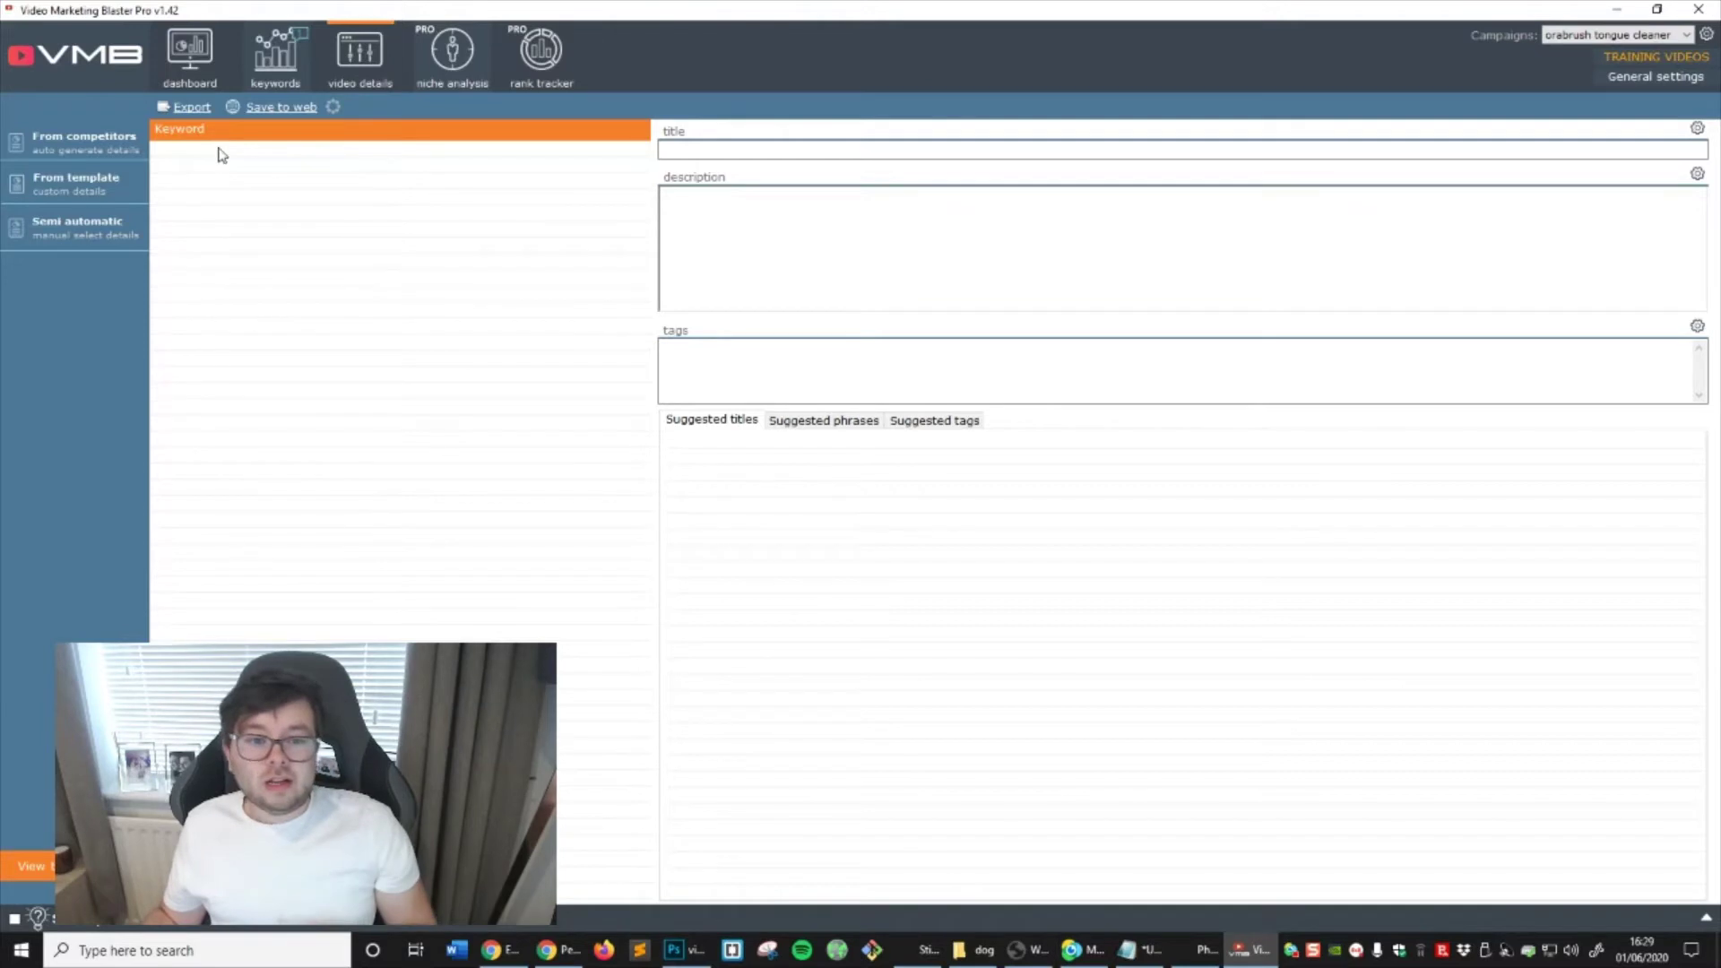
left_click(276, 72)
left_click(360, 72)
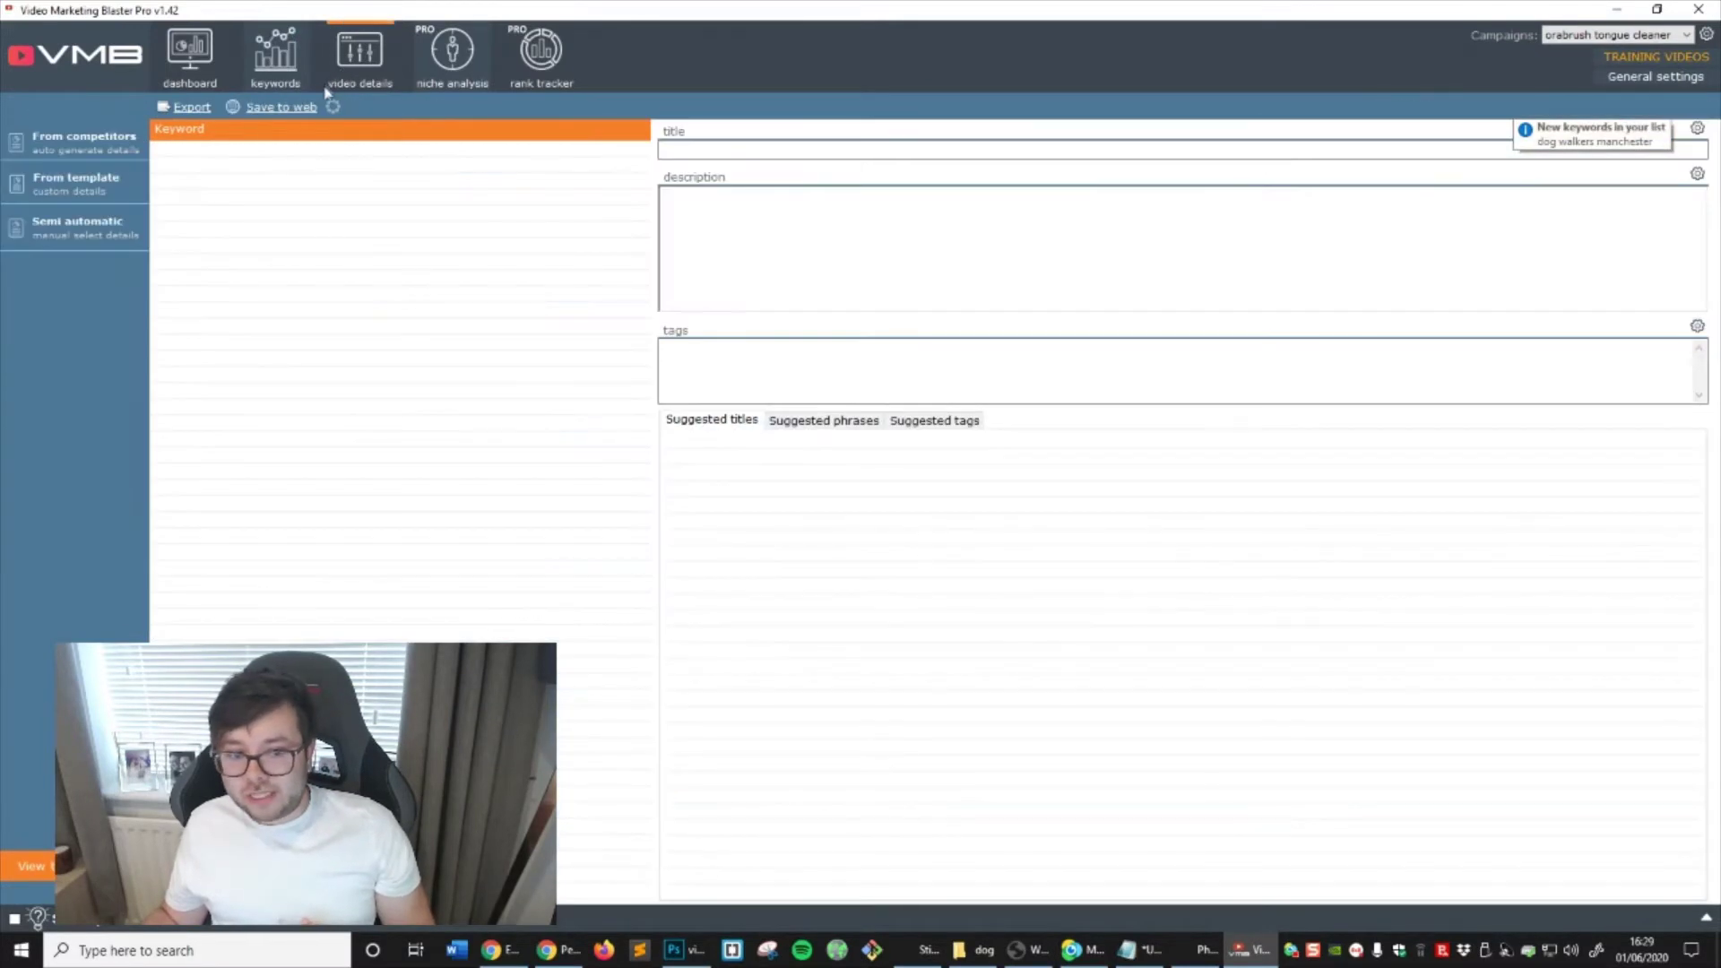
left_click(98, 140)
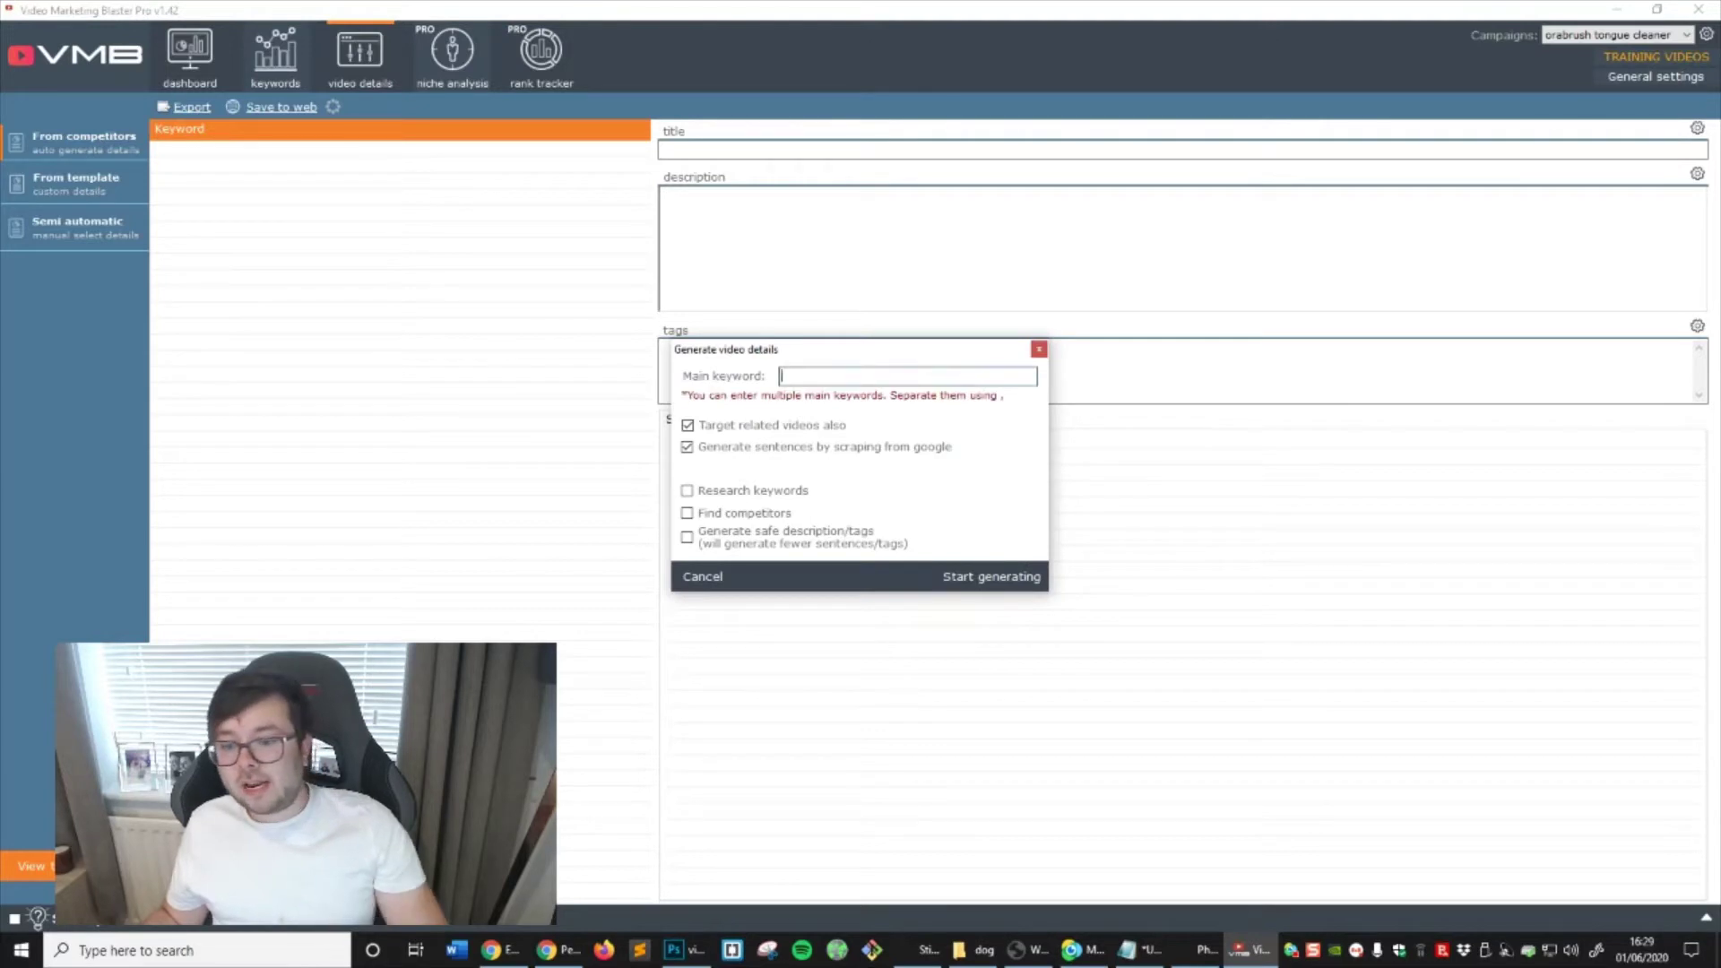
type("dog walkers manchester")
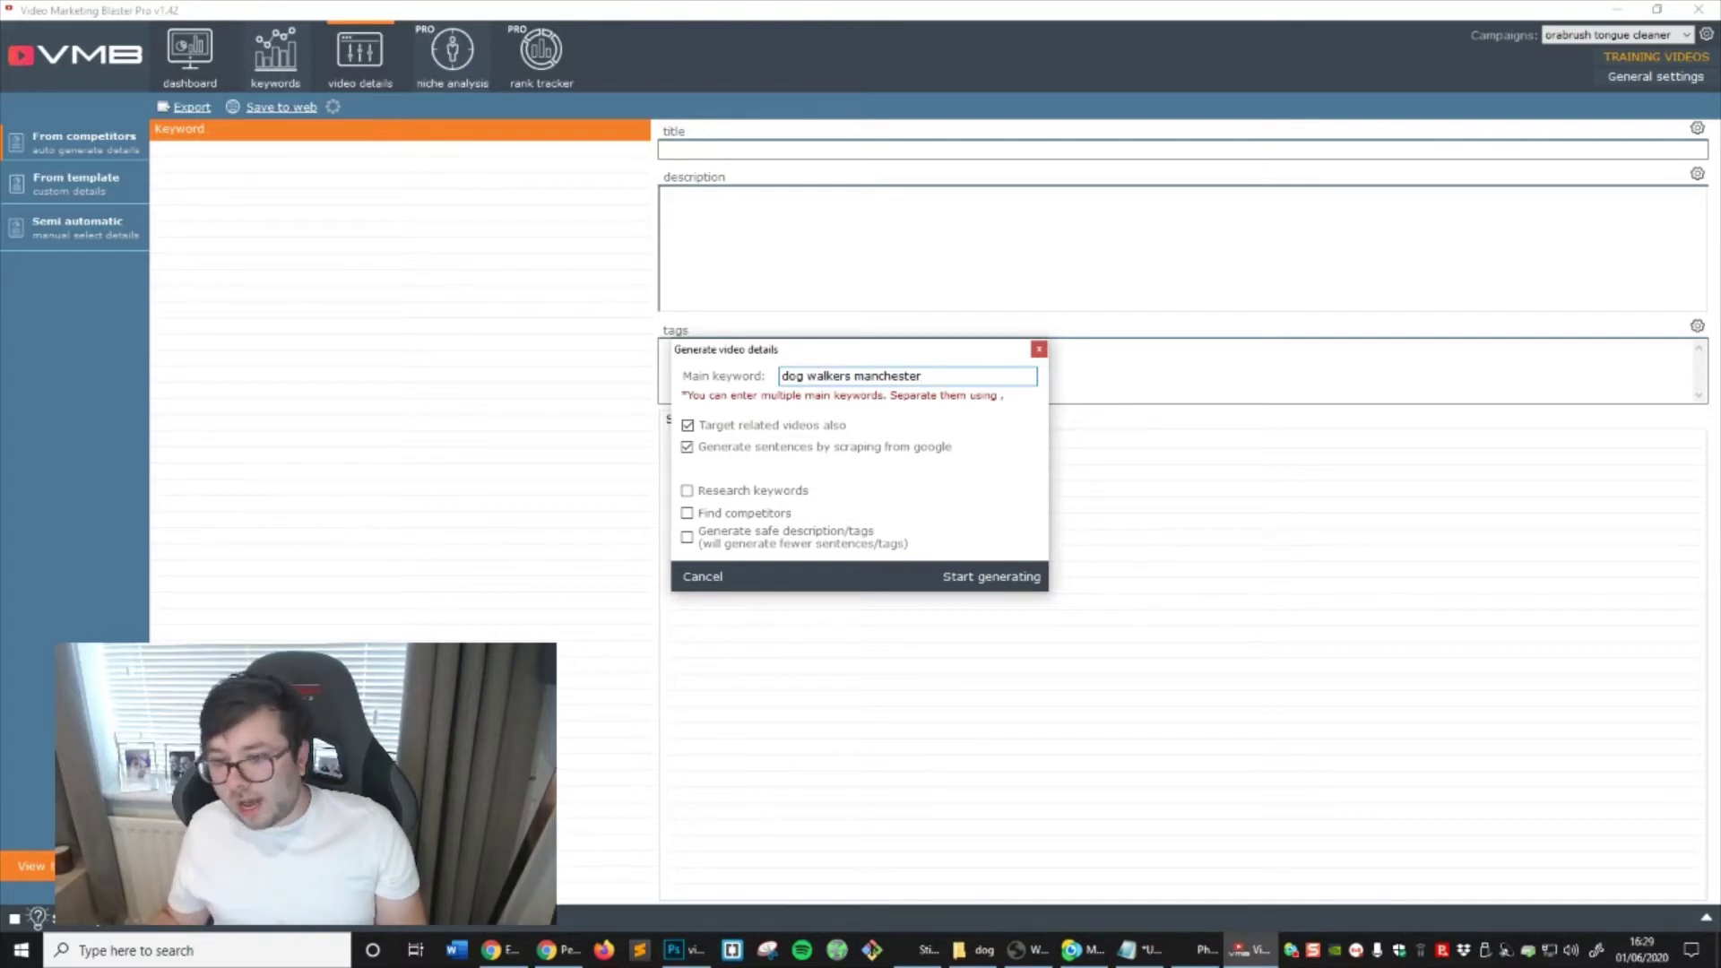
left_click(850, 376)
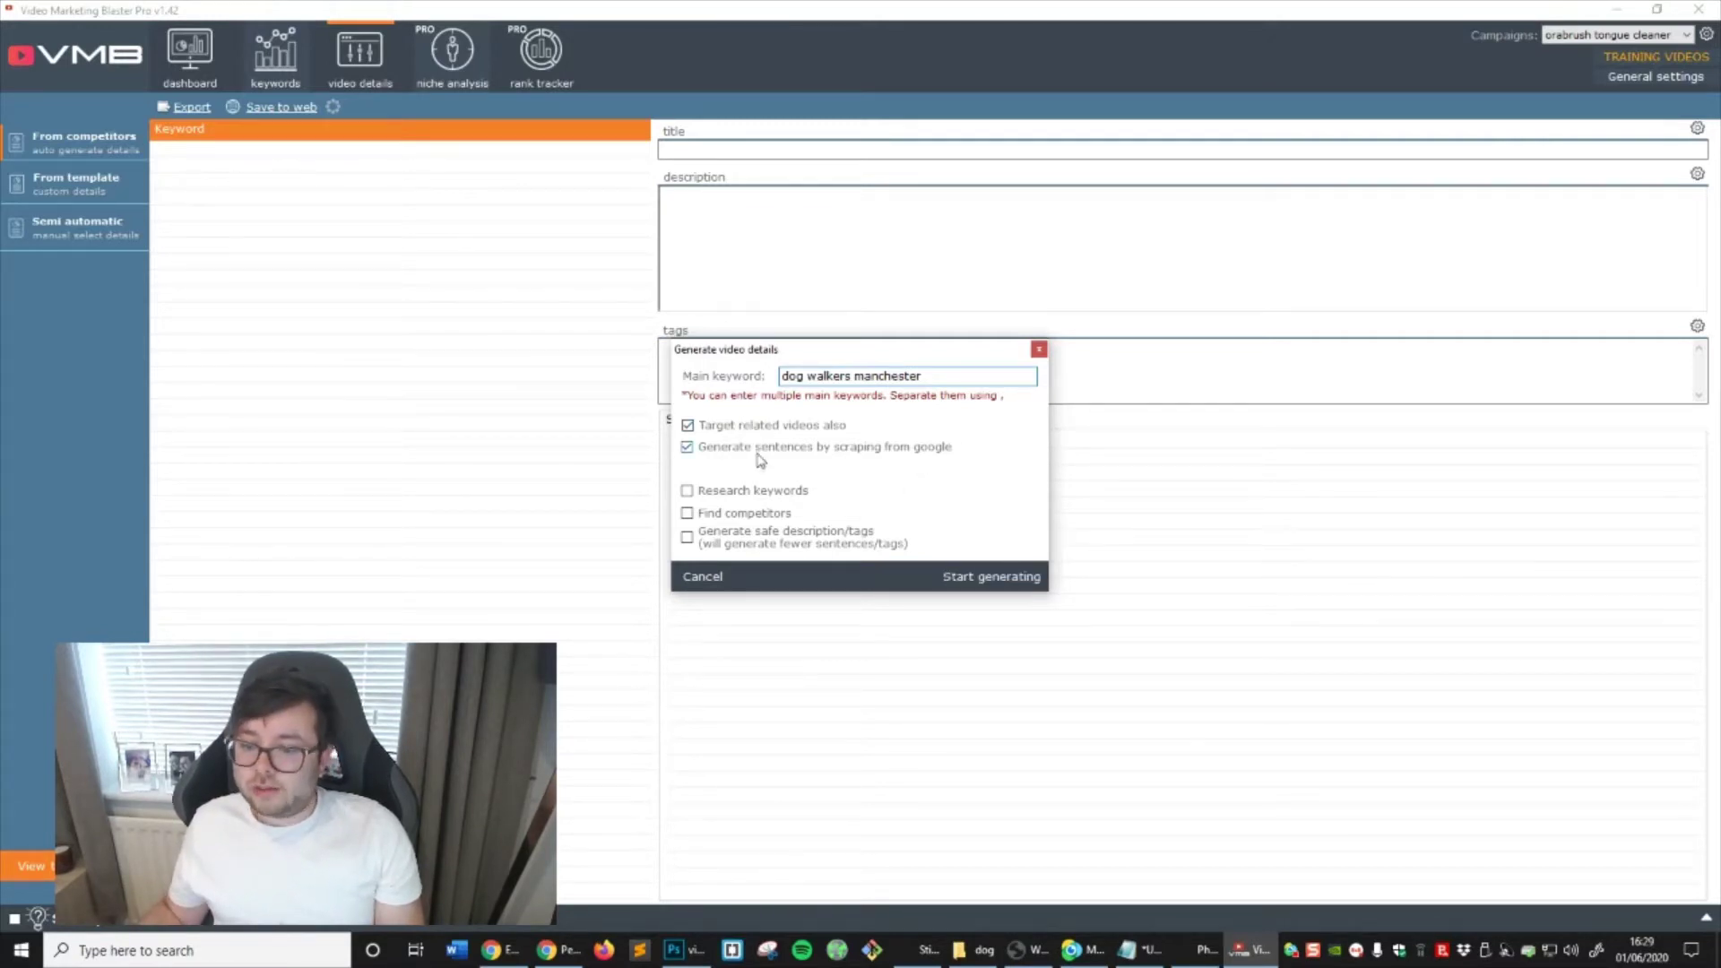
left_click(985, 576)
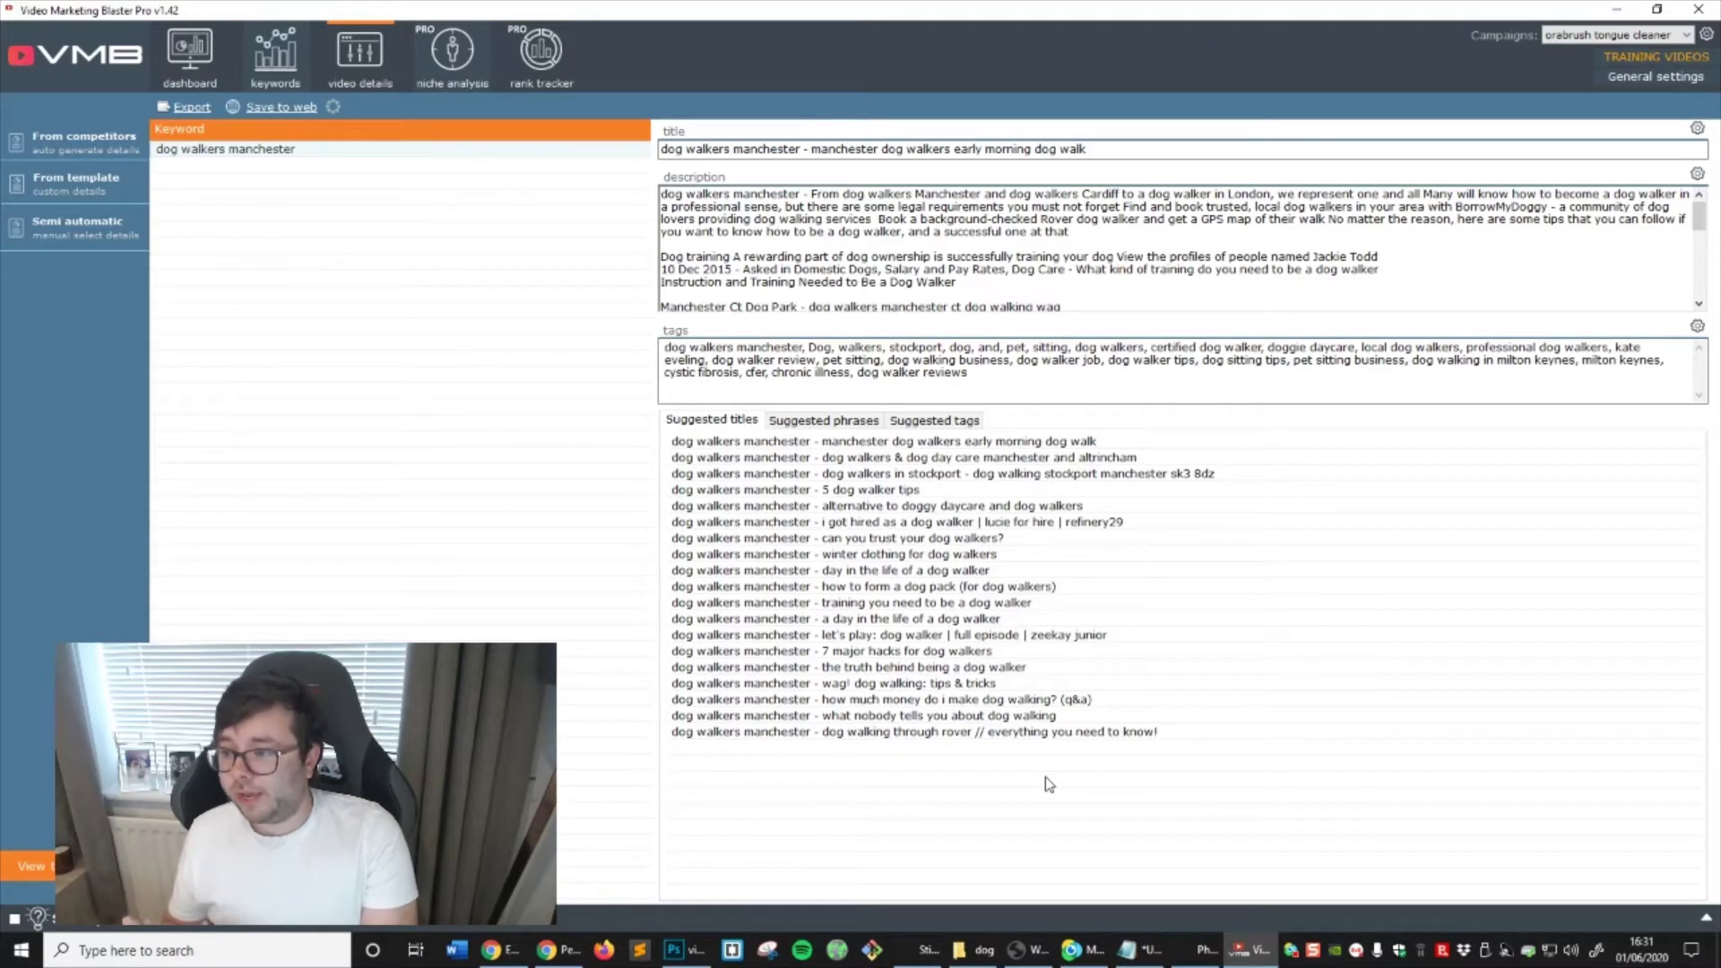
Insert three blank lines at the start of the generated description and return to its first line
left_click_drag(661, 193, 1688, 195)
left_click(661, 194)
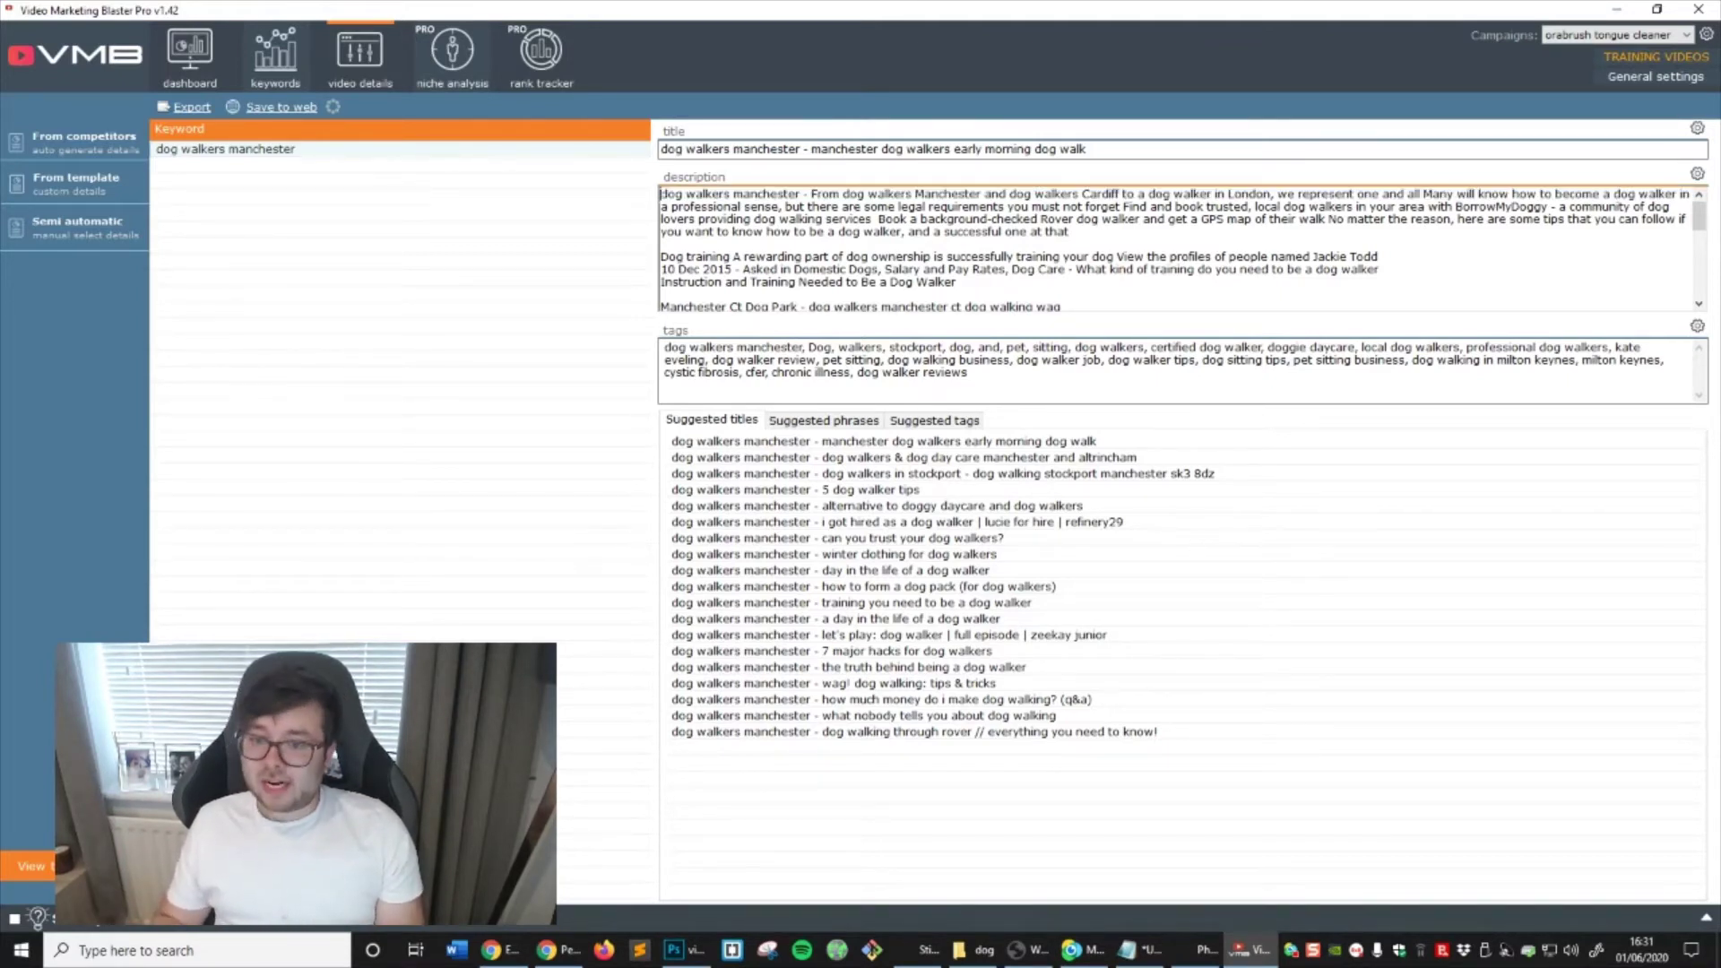
key("Return")
key("Return")
key("Return")
key("Up")
key("Up")
key("Up")
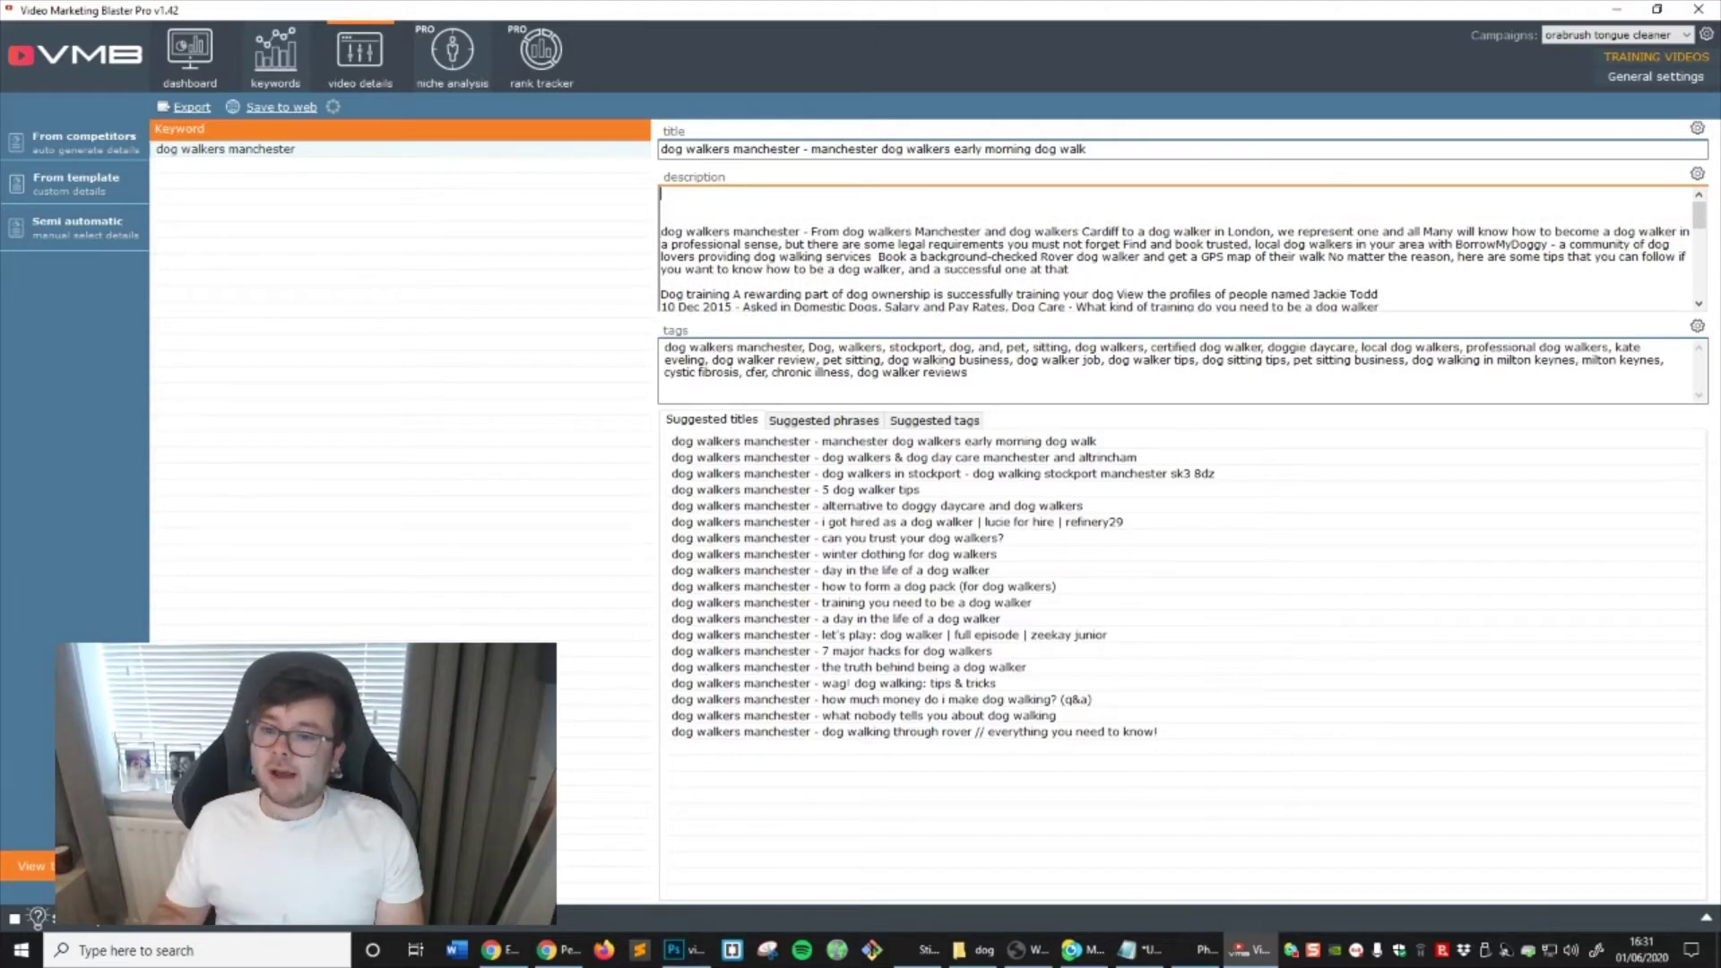
Copy the generated video title and paste it as the first line of the description
left_click_drag(1111, 149, 619, 156)
key("ctrl+c")
left_click(1030, 199)
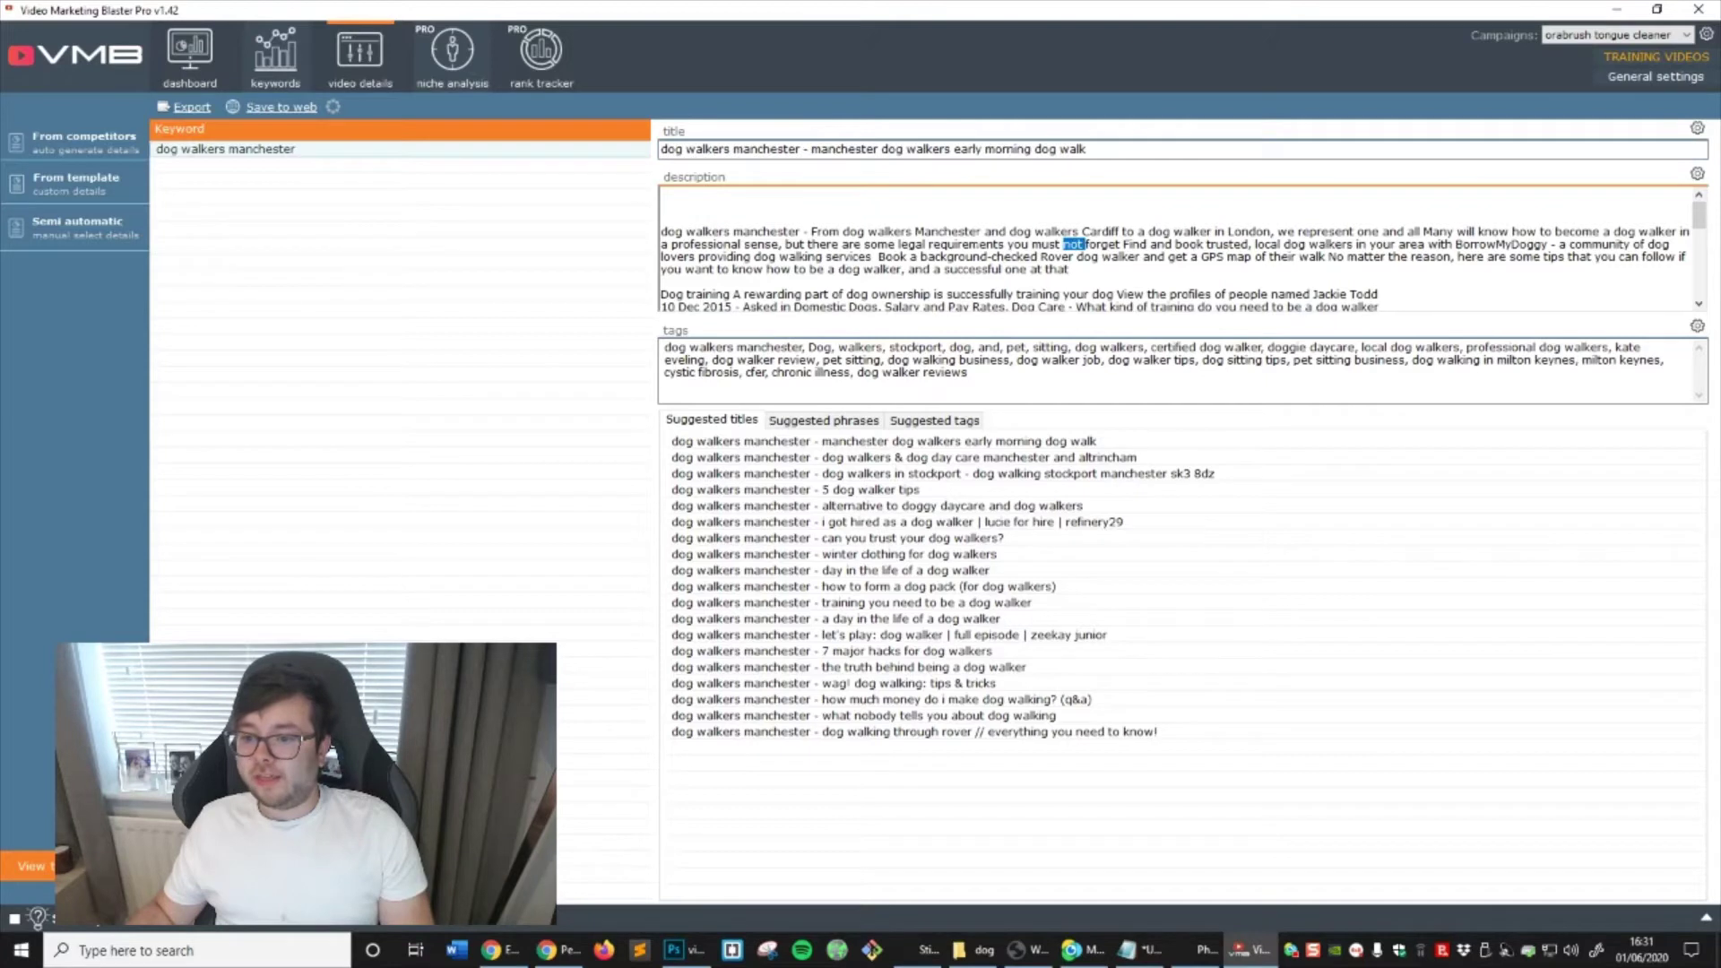
key("ctrl+v")
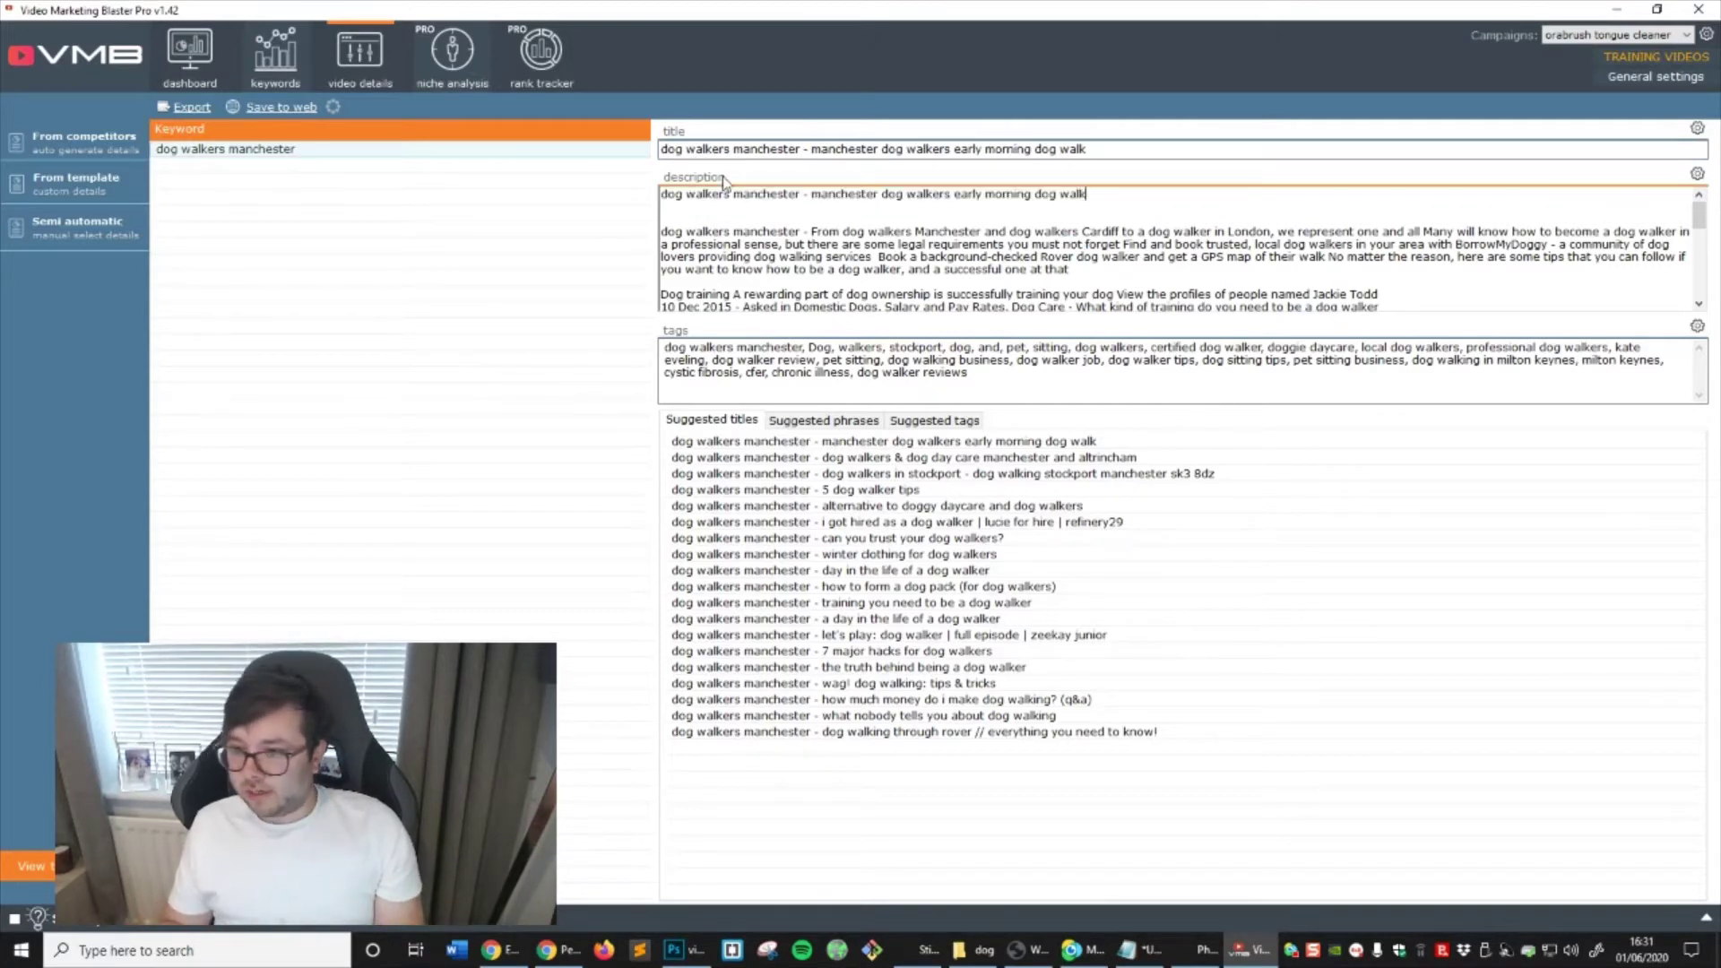
Add a second description line "Click here to visit website OR call", followed by the business phone number and "for more information."
key("Return")
type("Click here t o")
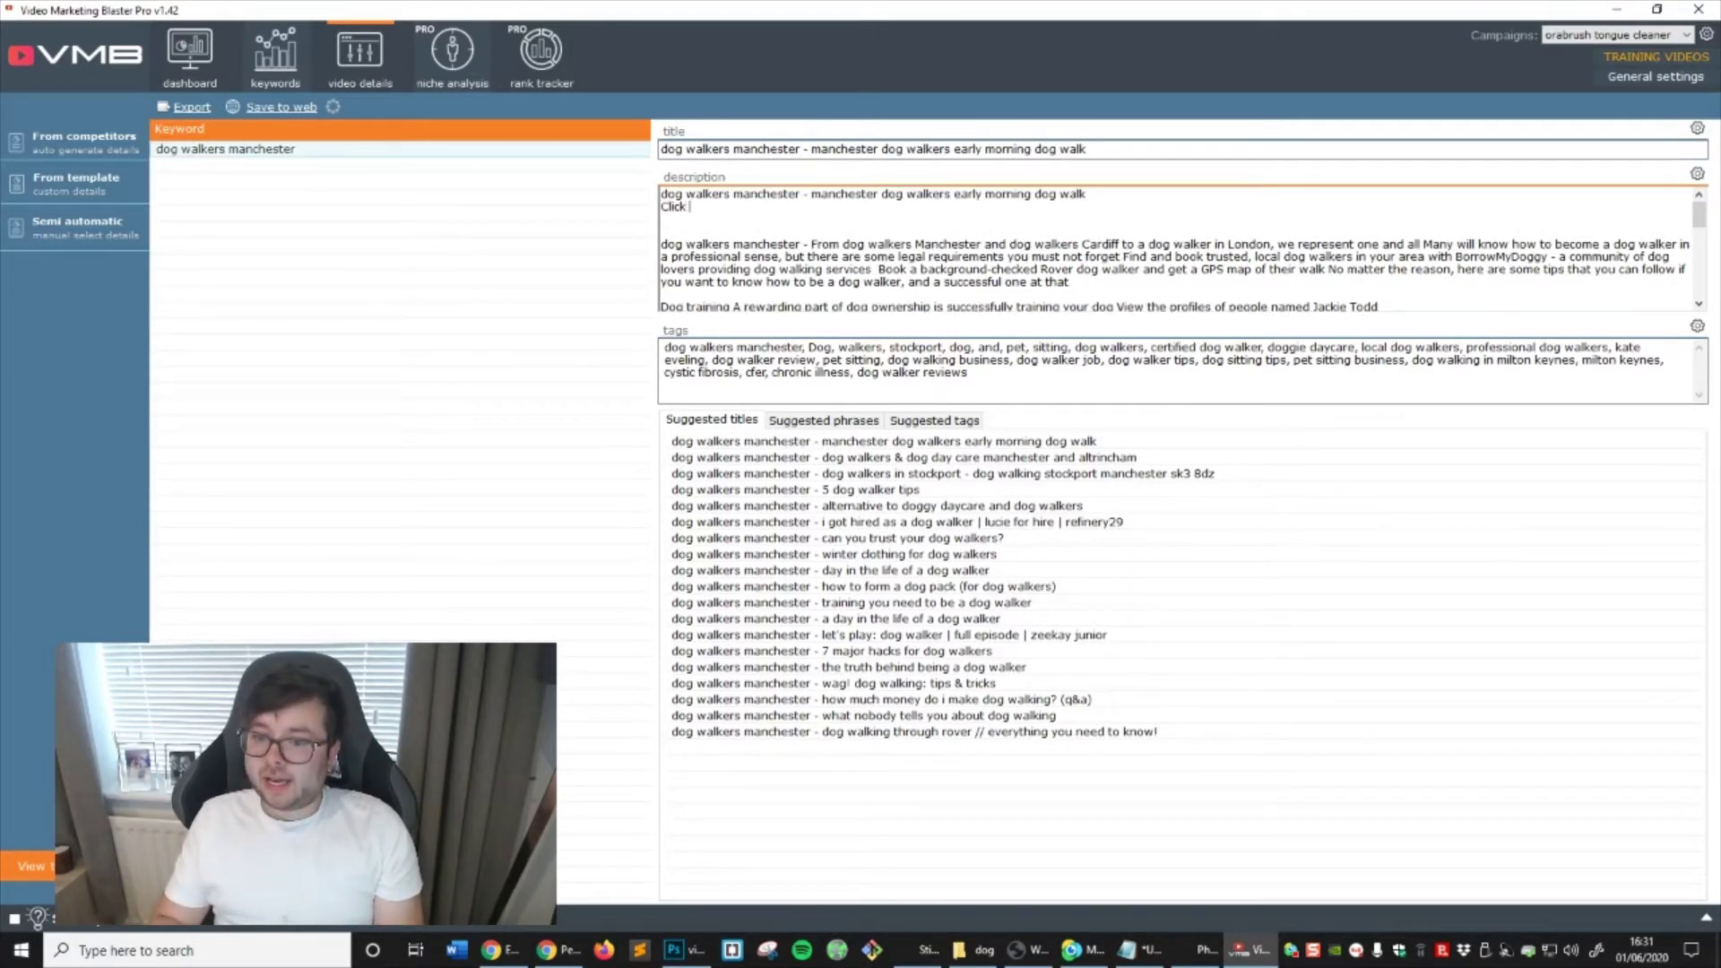
key("BackSpace")
key("BackSpace")
type("o visi")
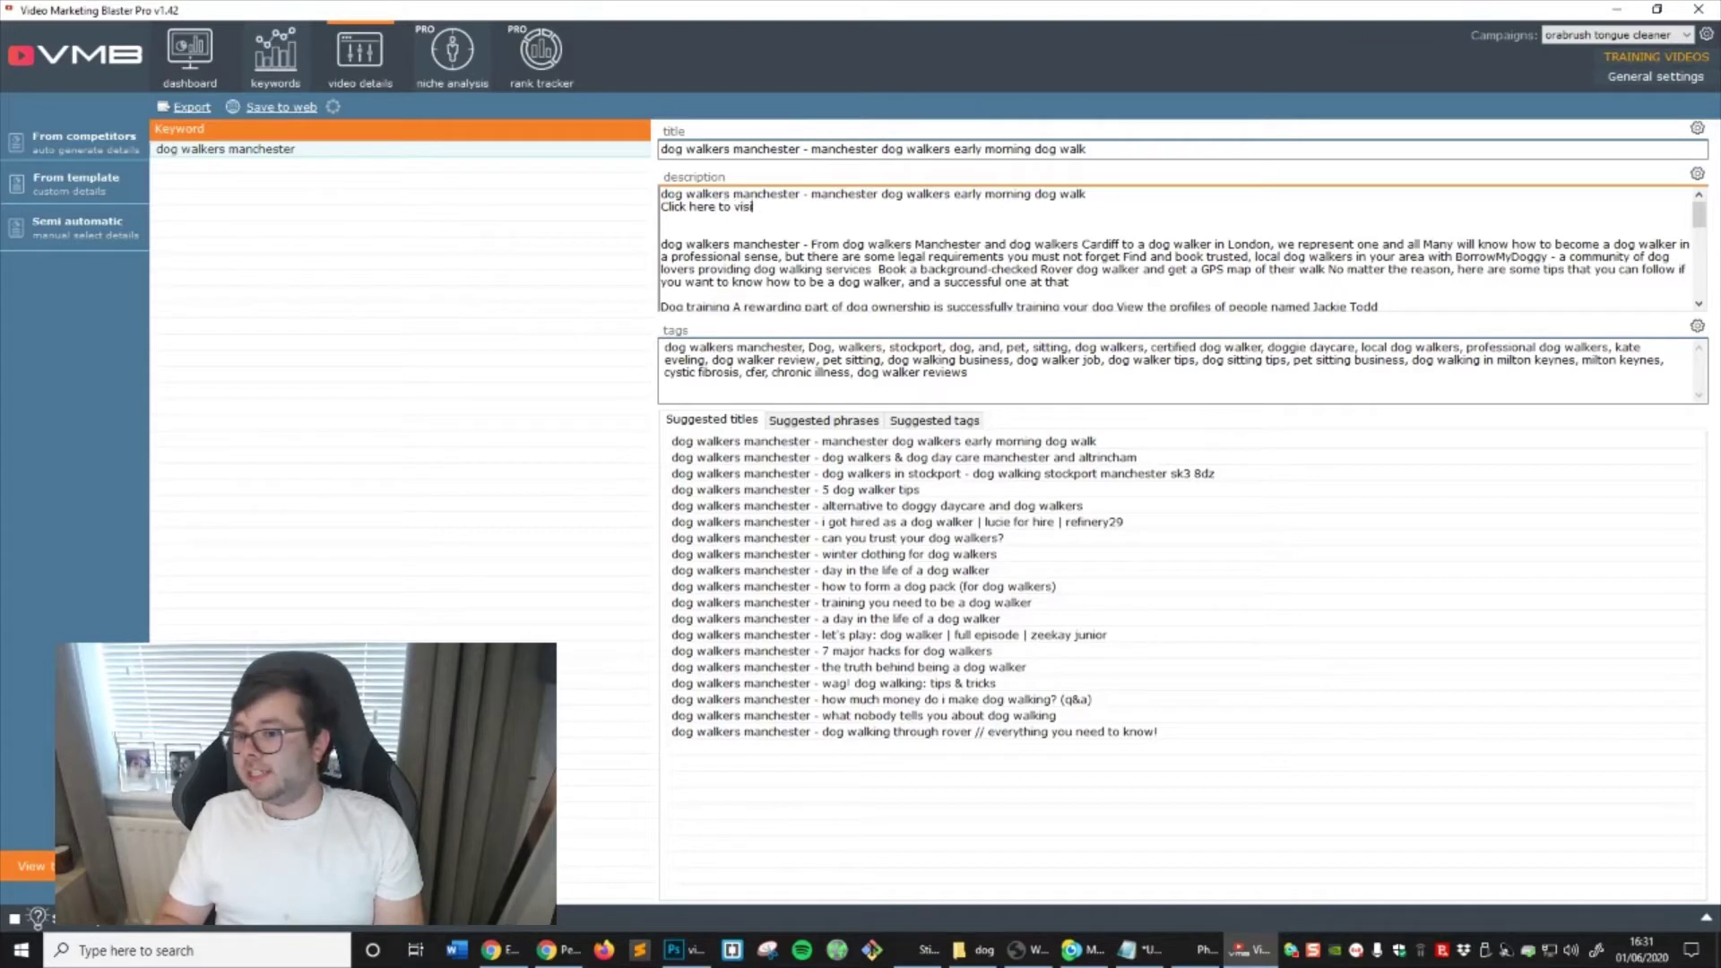
type("t website OR call")
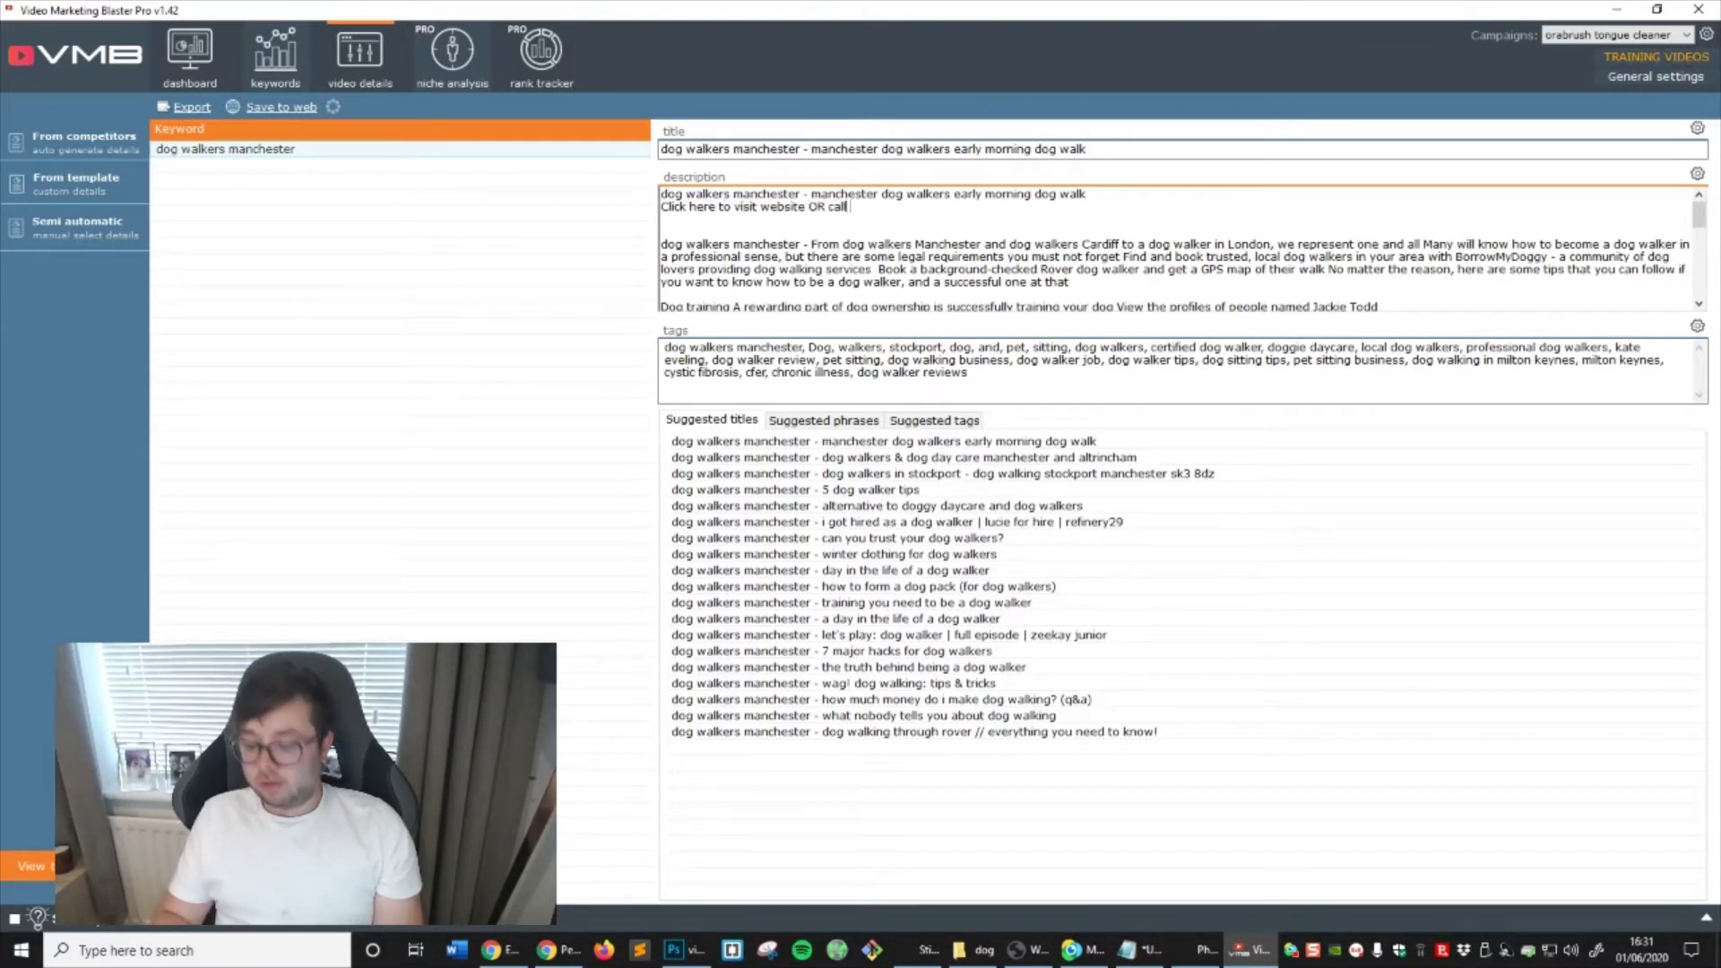
type(" 0161 000")
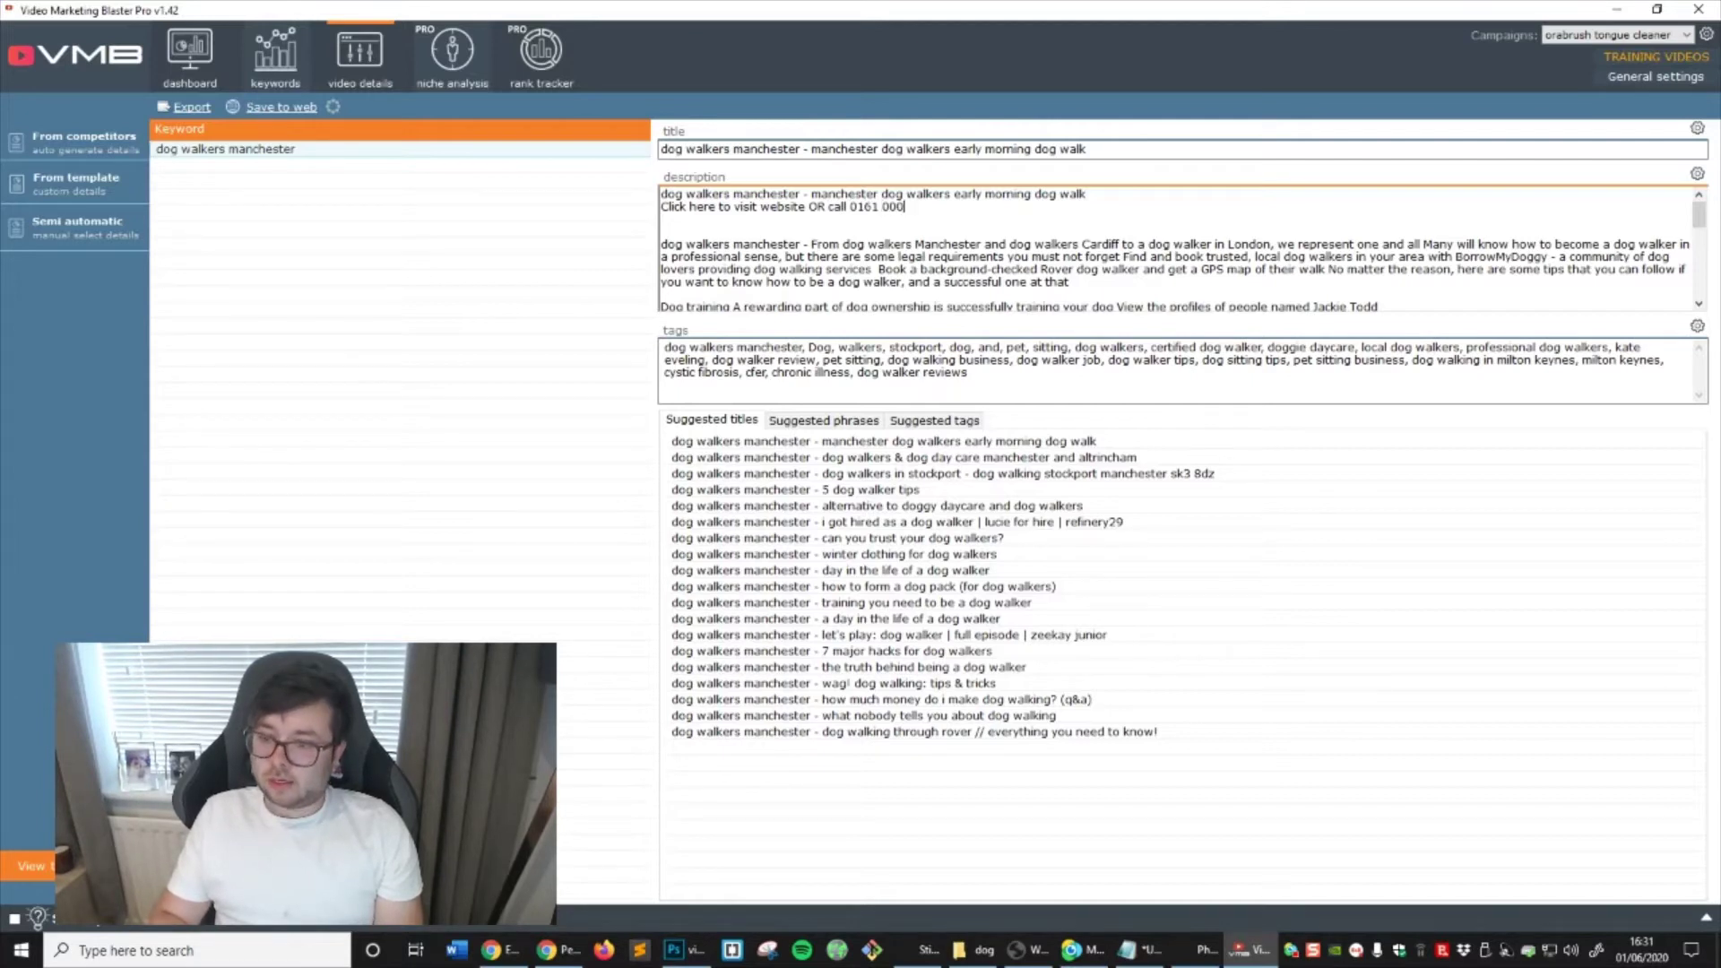
type(" 0000 for h")
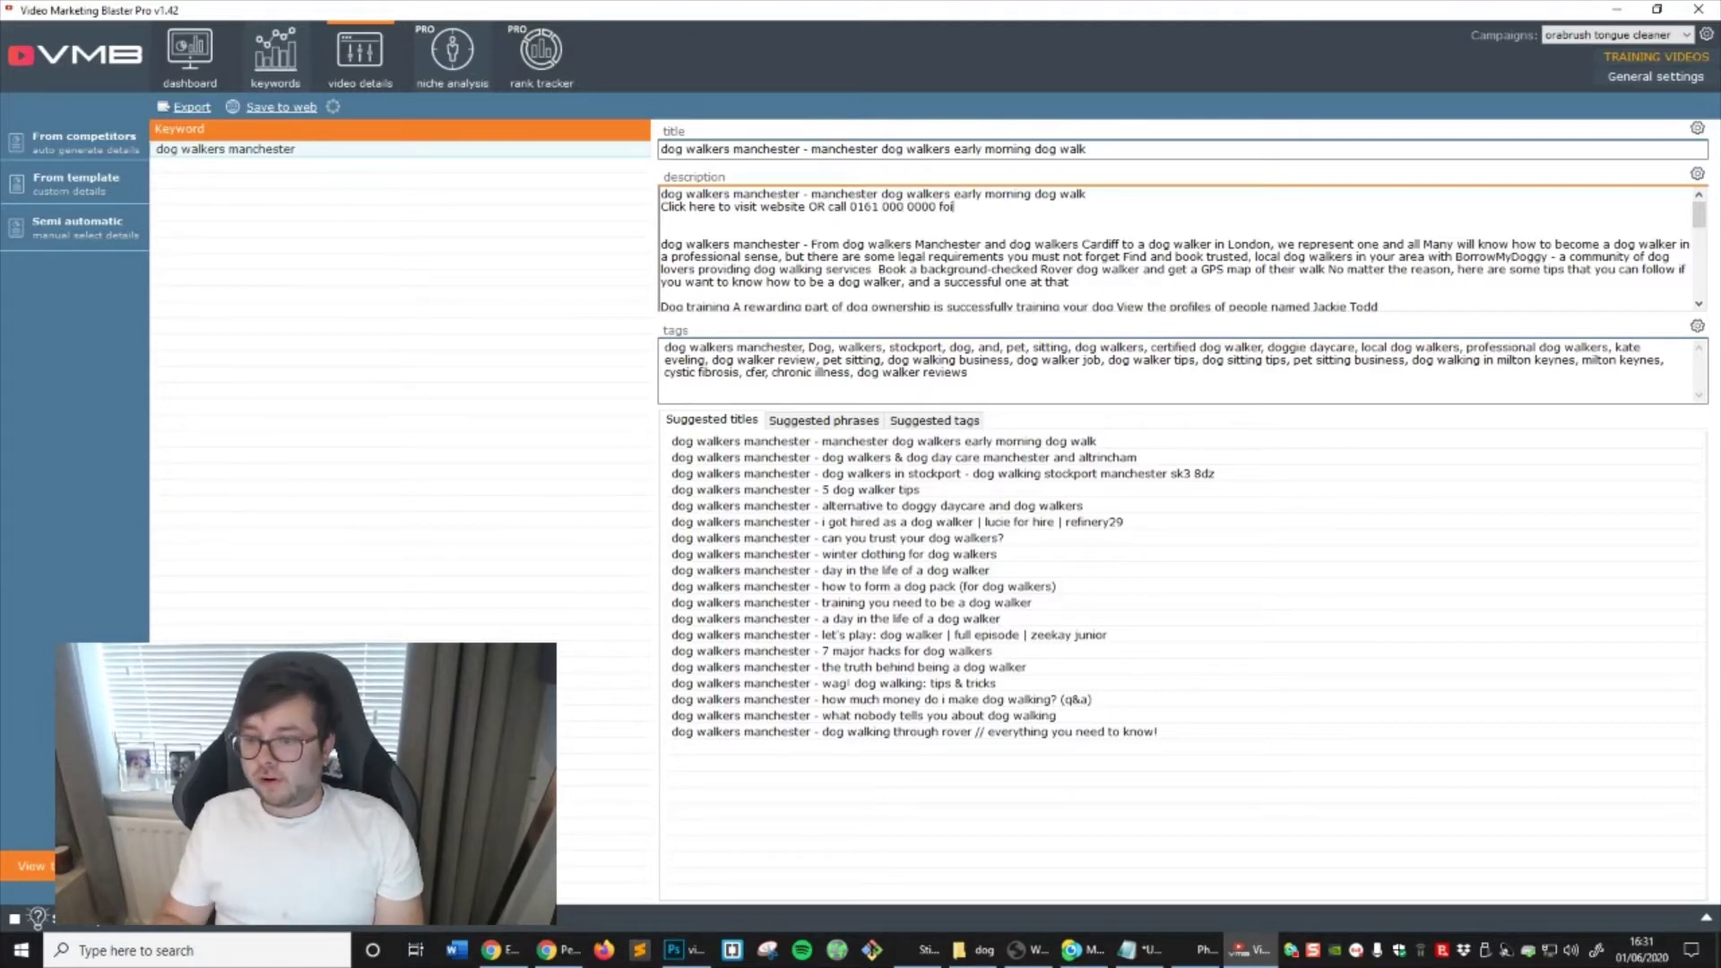
type("ore")
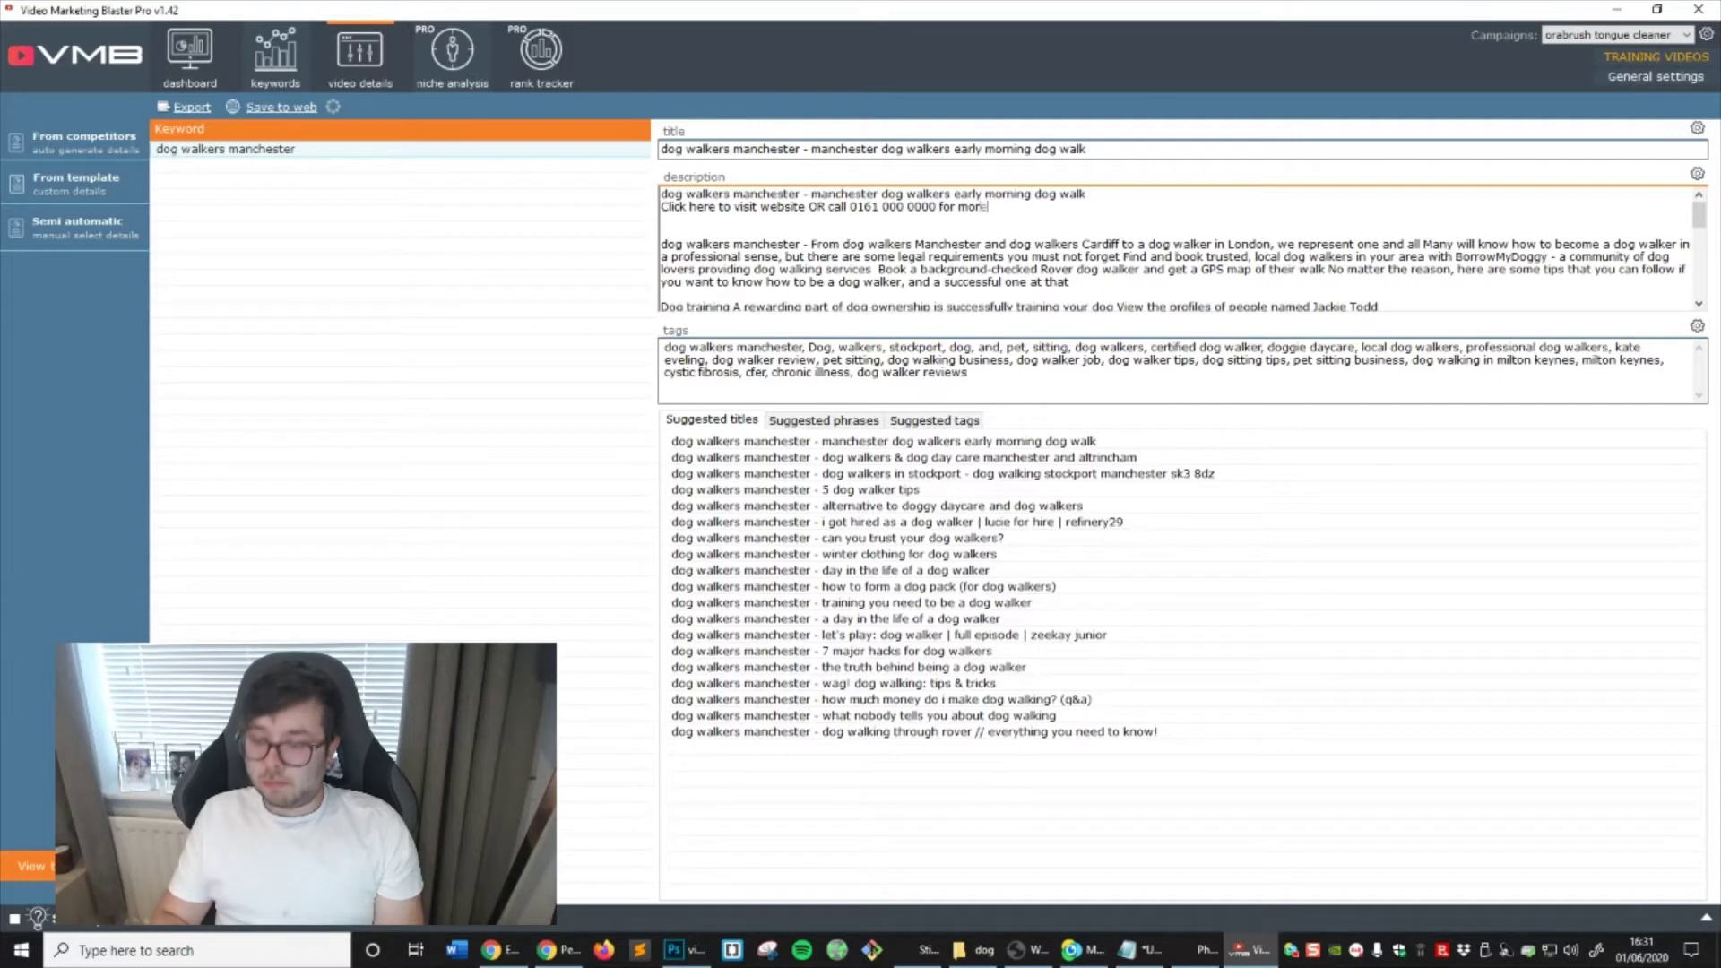
type(" information.")
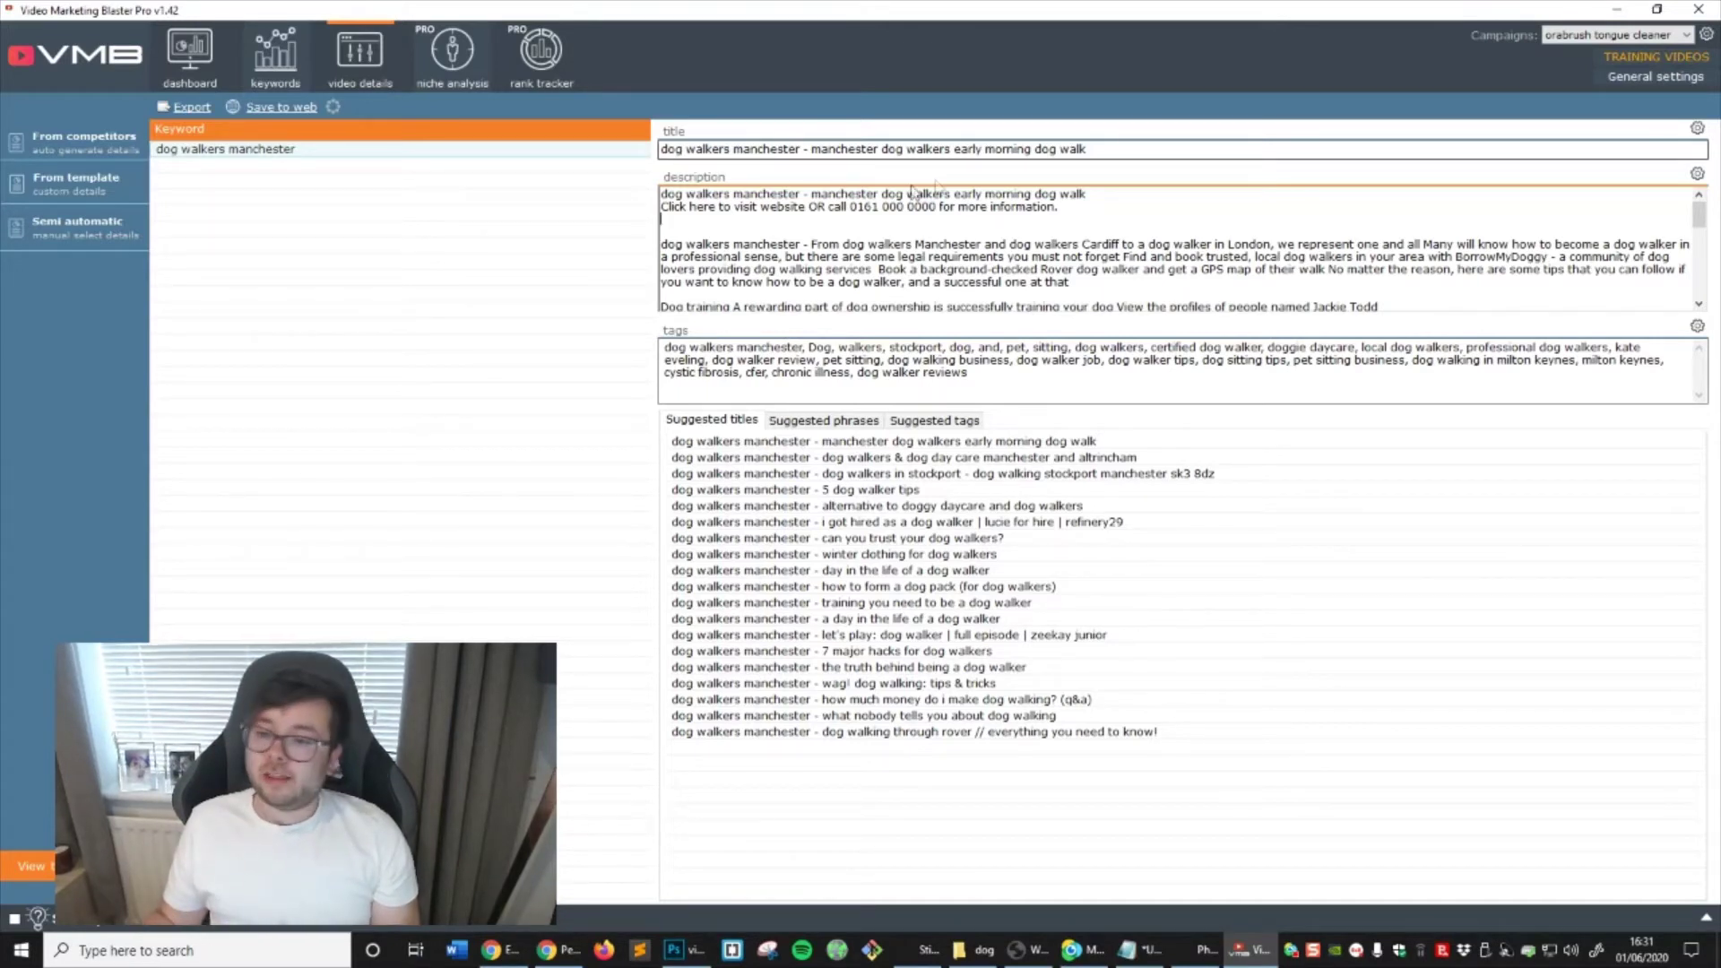
Add three extra blank lines between the contact line and the generated description text
left_click(1060, 244)
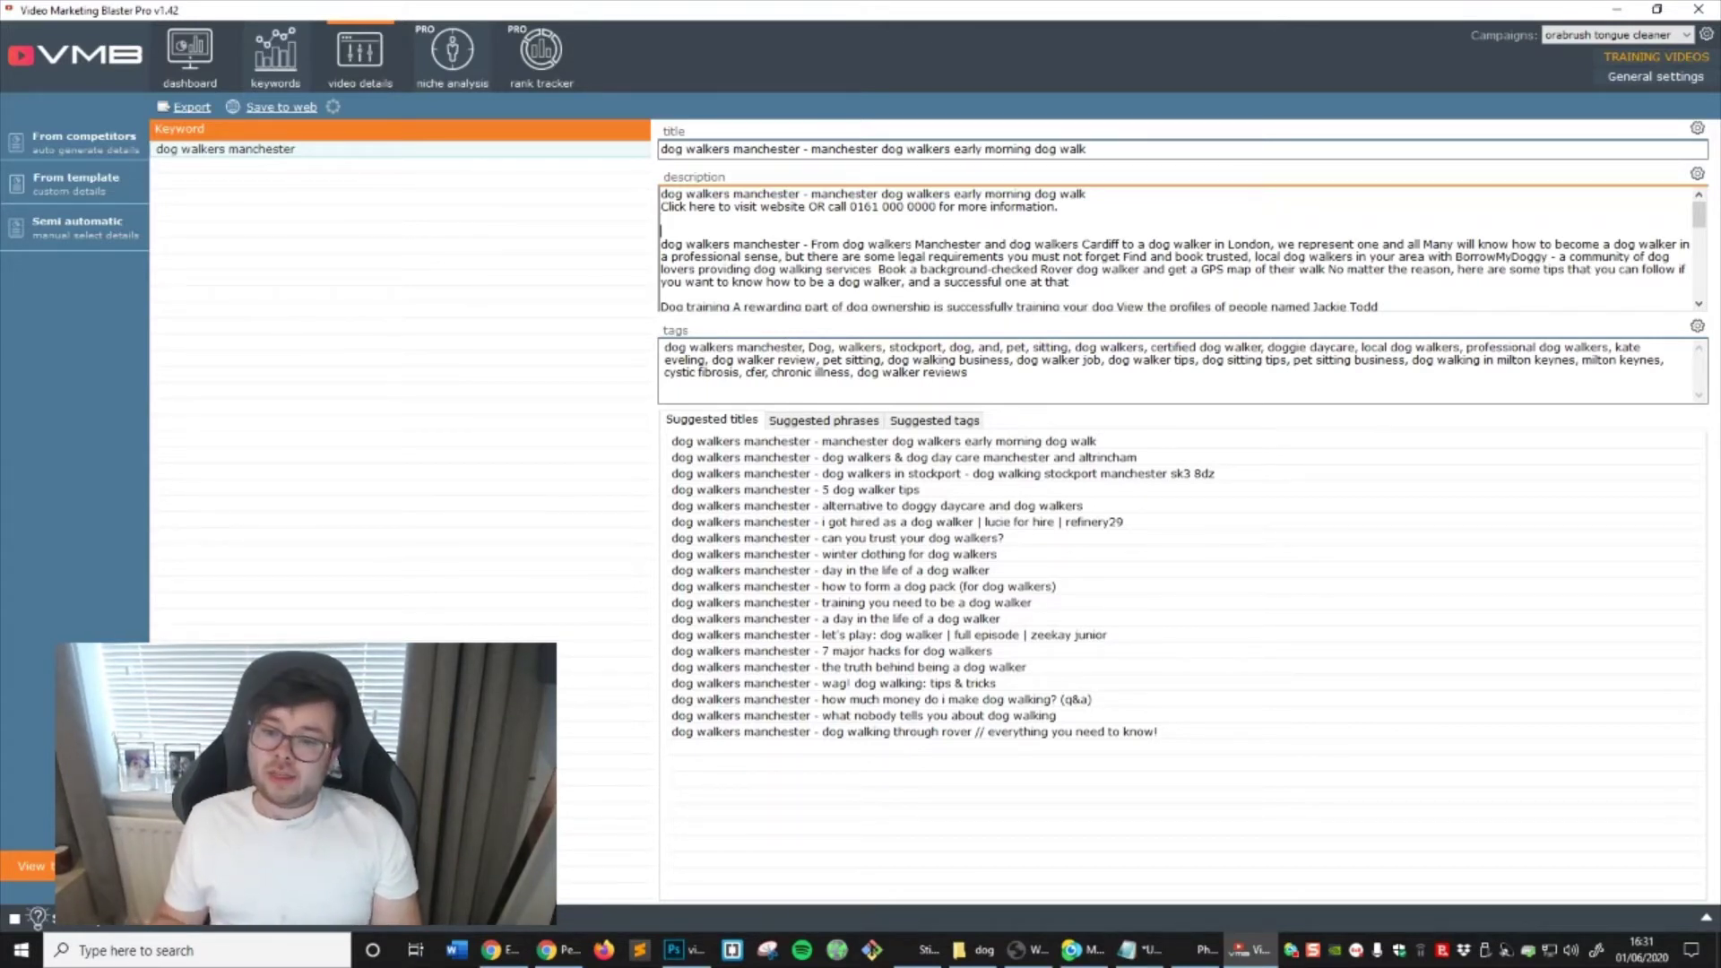
key("Return")
key("Return")
key("Return")
key("BackSpace")
key("BackSpace")
key("BackSpace")
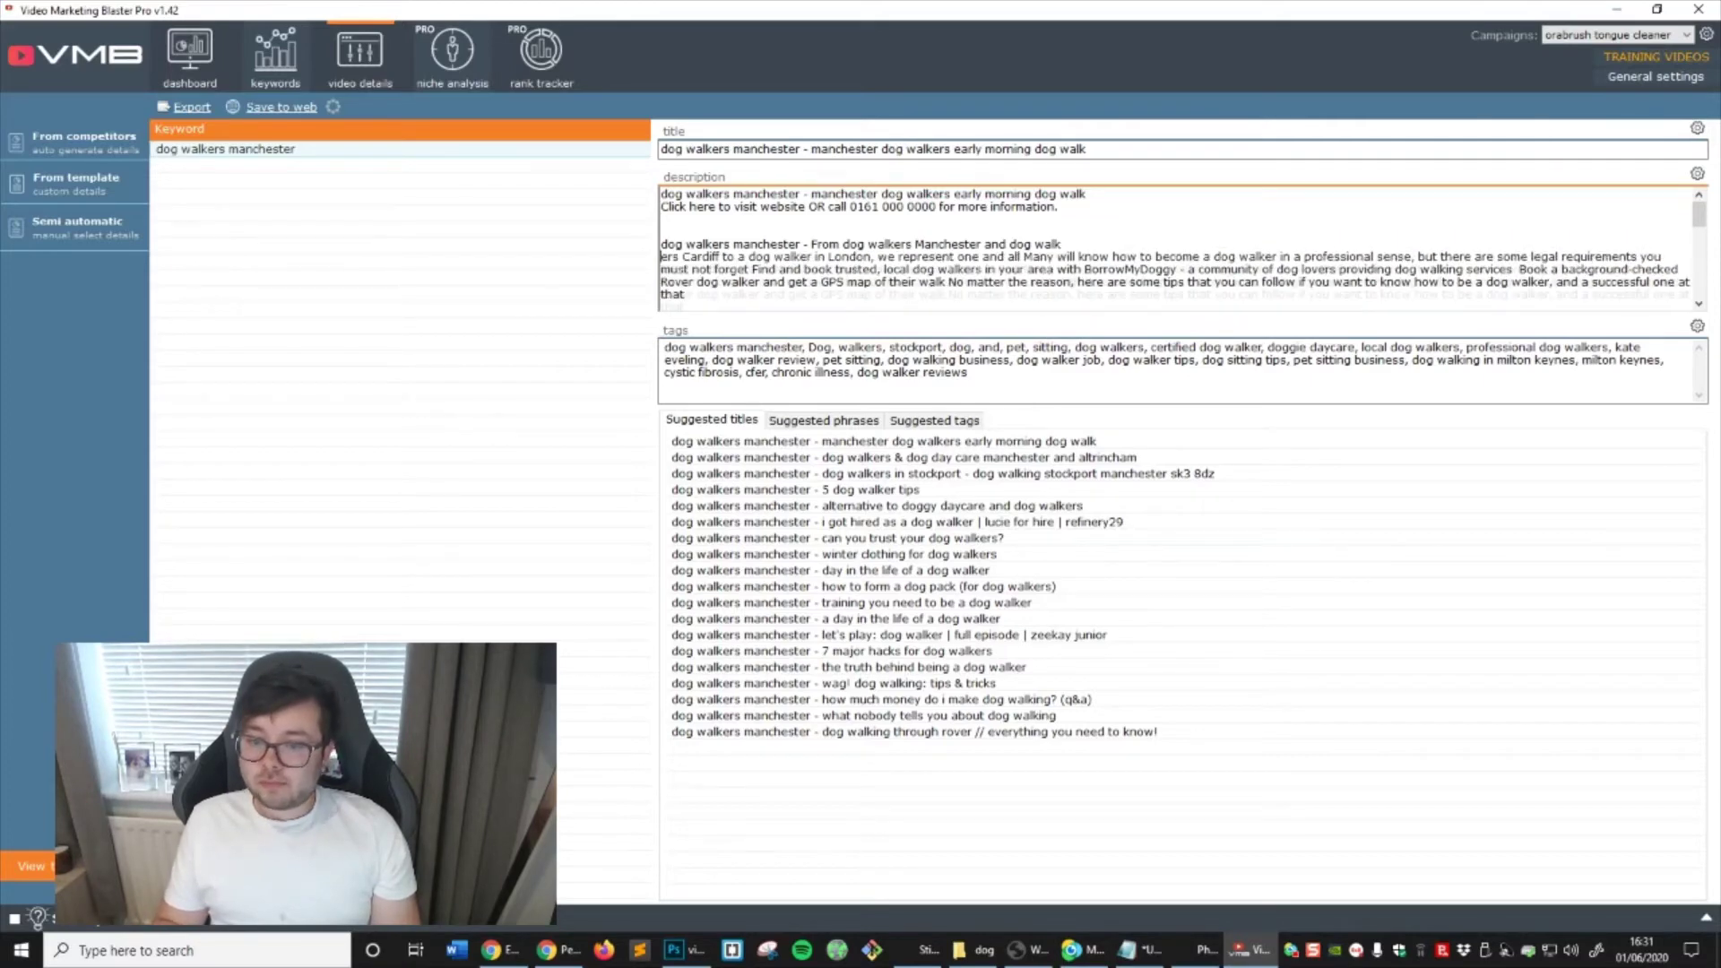
key("Return")
key("Return")
key("Return")
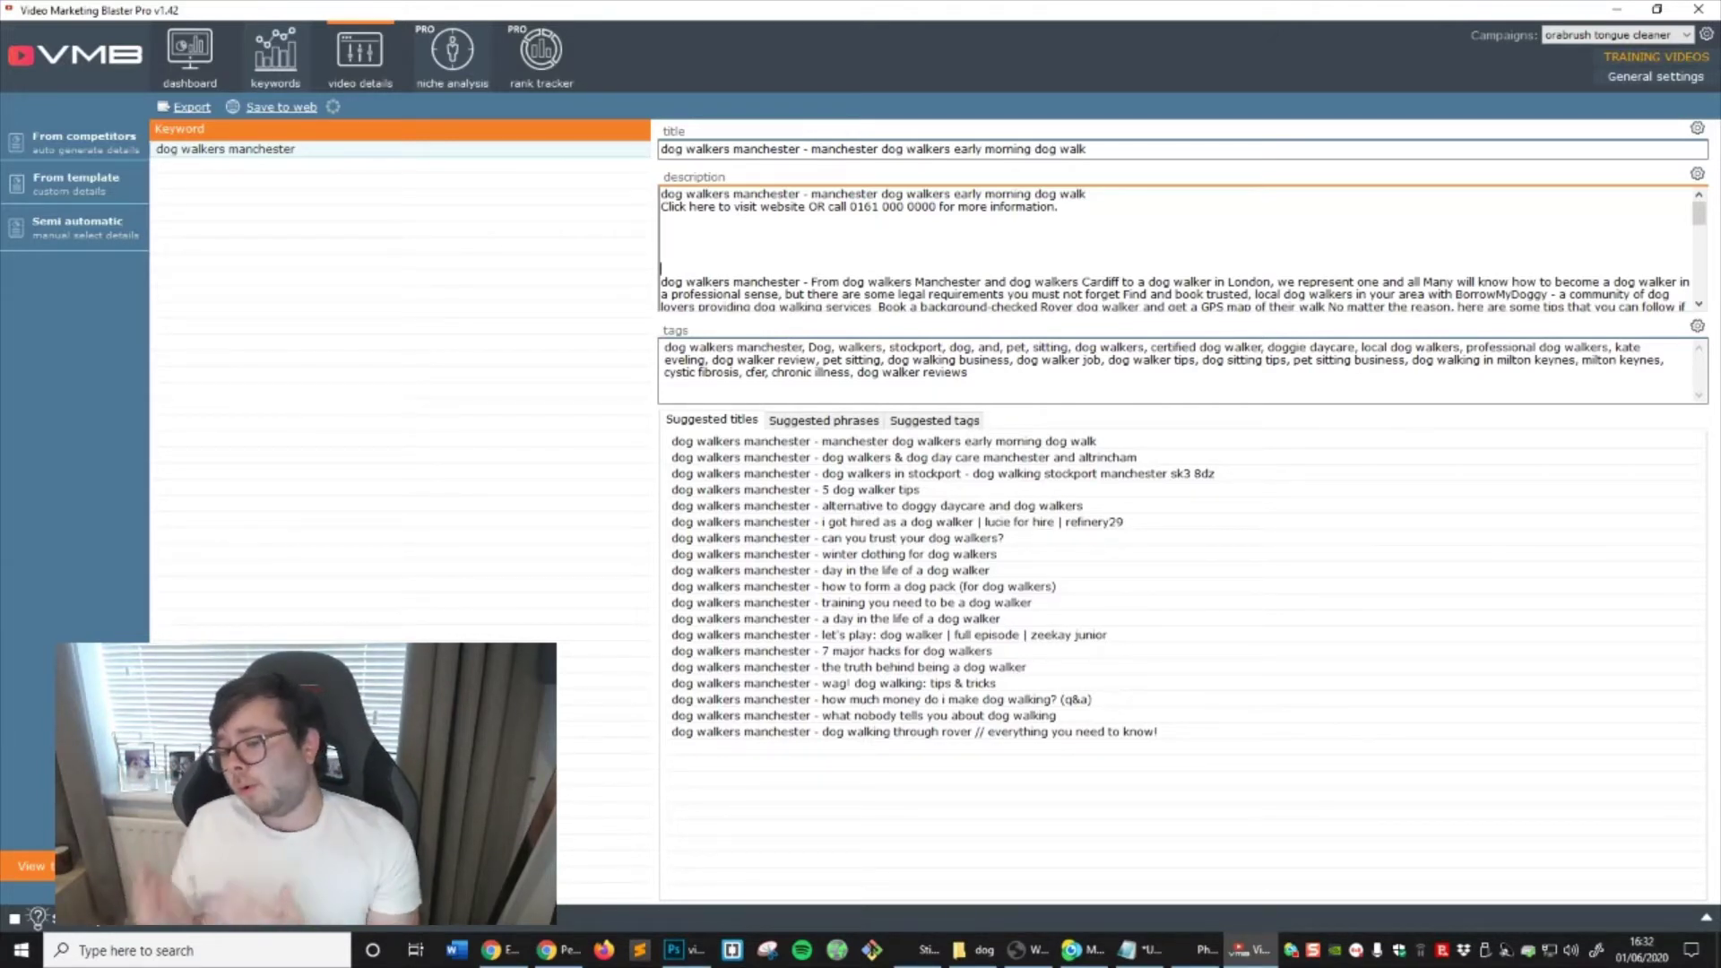
Review the suggested phrases and suggested tags for the video, and return to the suggested titles
left_click(822, 420)
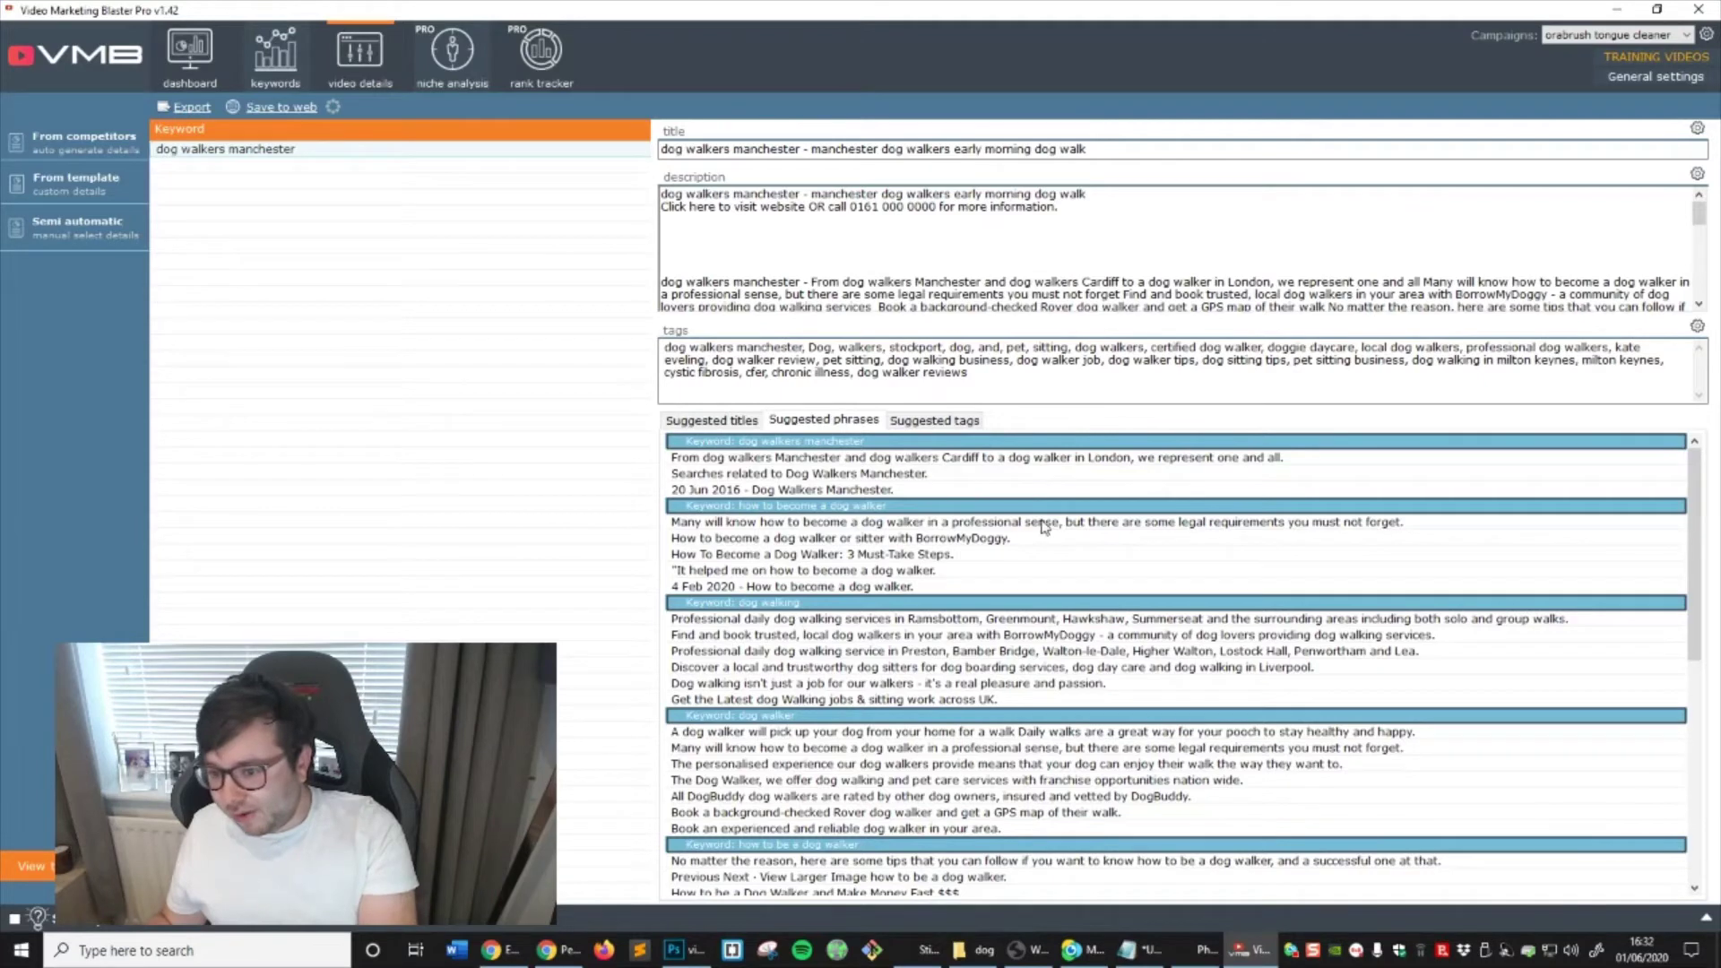
left_click(959, 461)
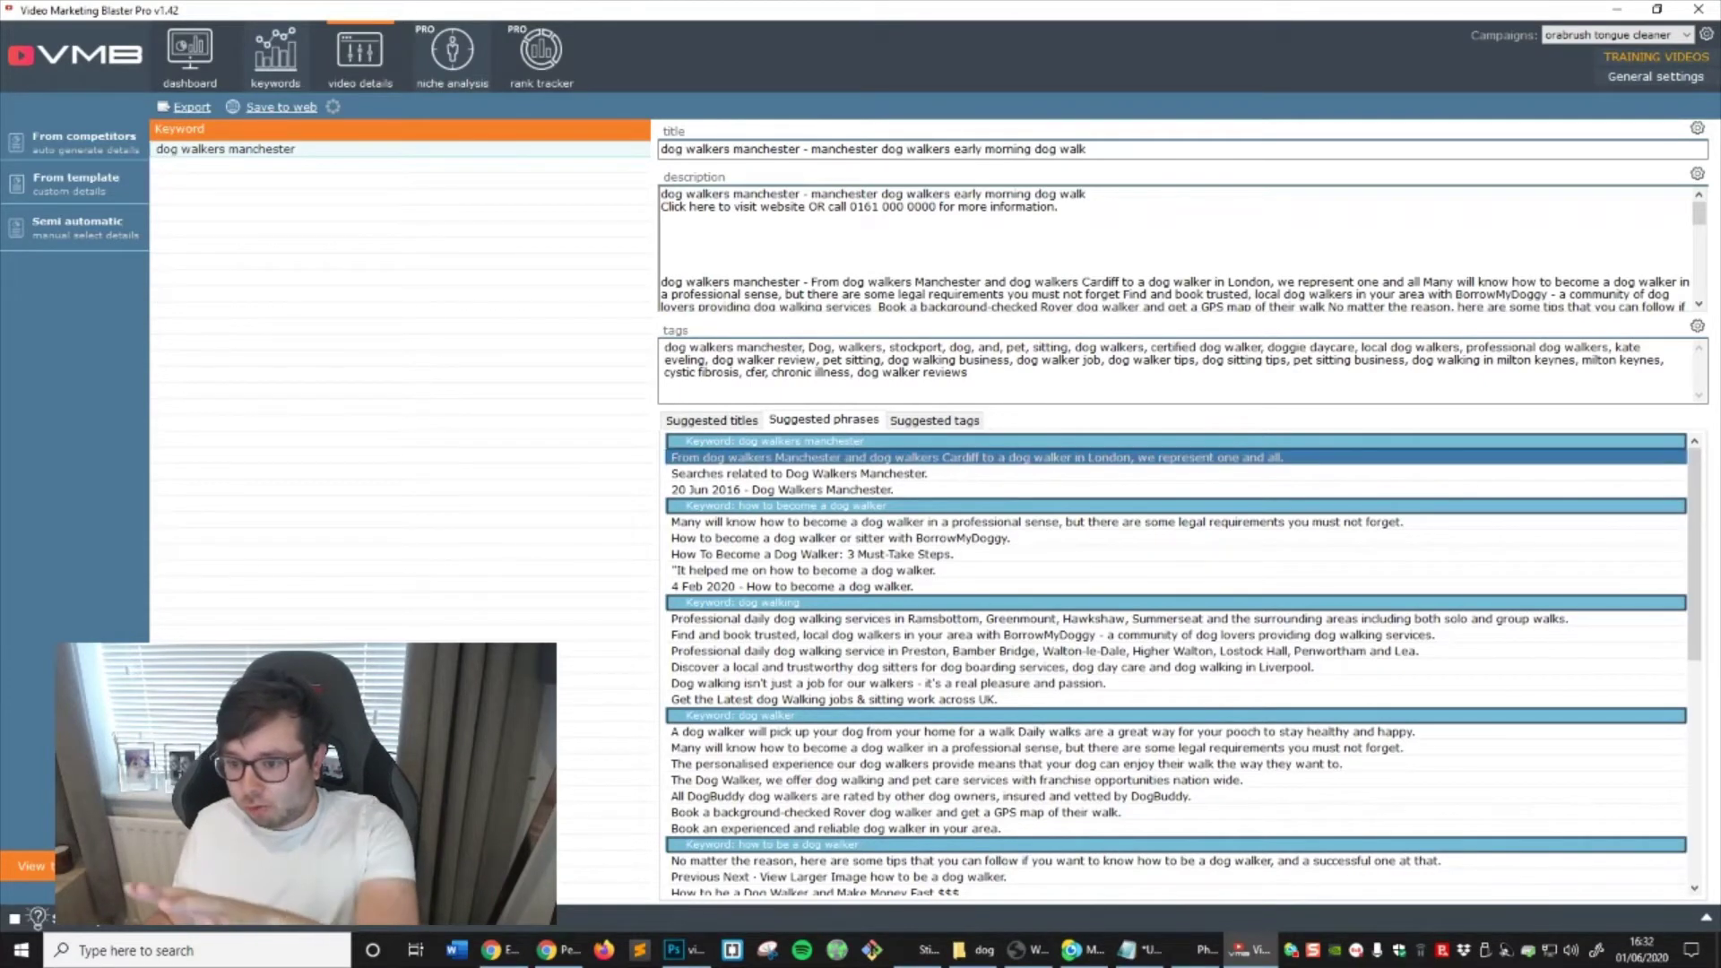
left_click(966, 422)
scroll(959, 466, "down", 10)
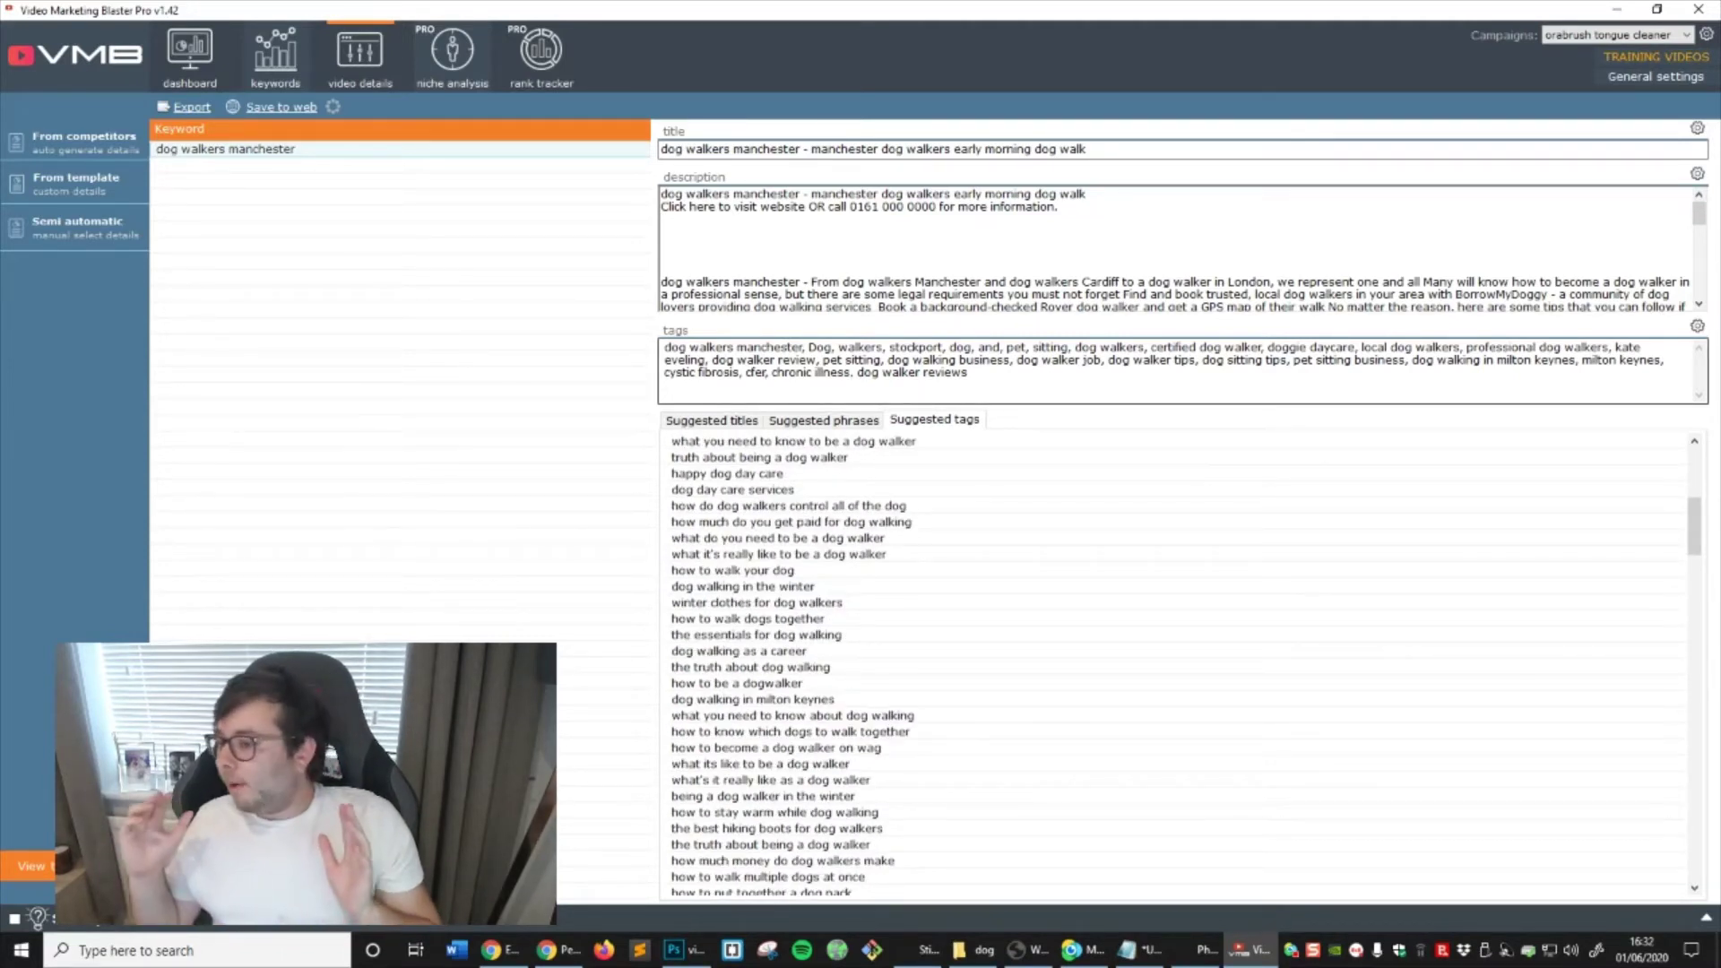
left_click(710, 425)
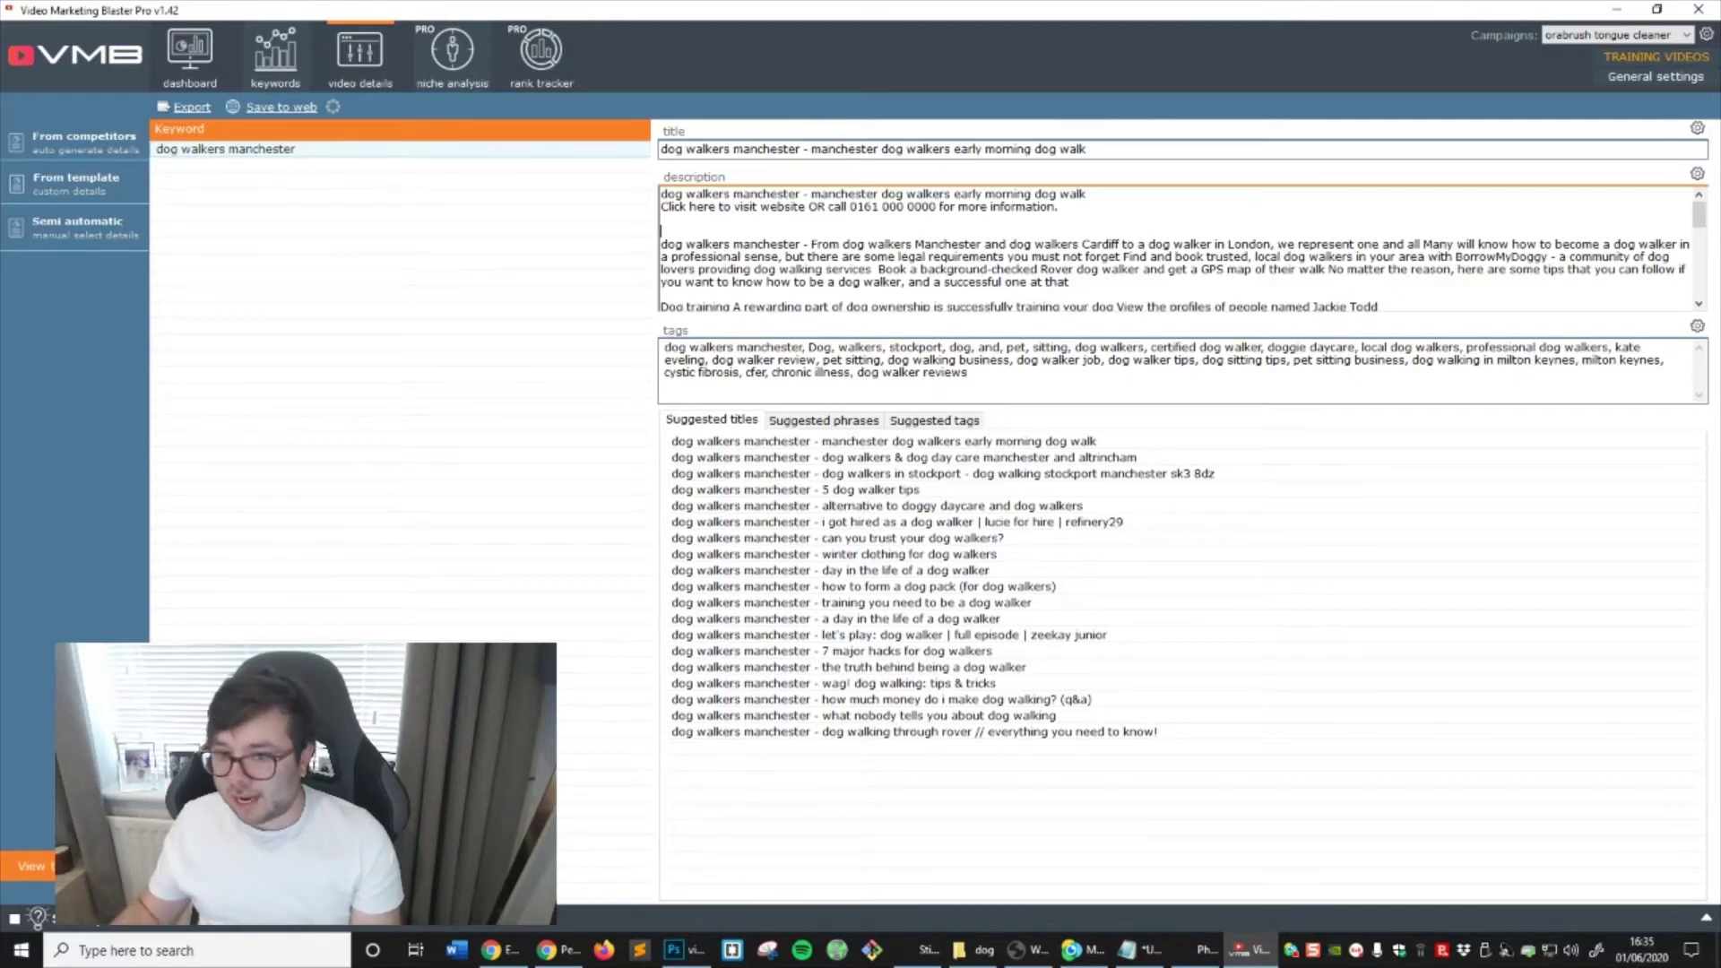
Capitalize the first letter of every word in the title of the "dog walkers manchester" entry
right_click(551, 161)
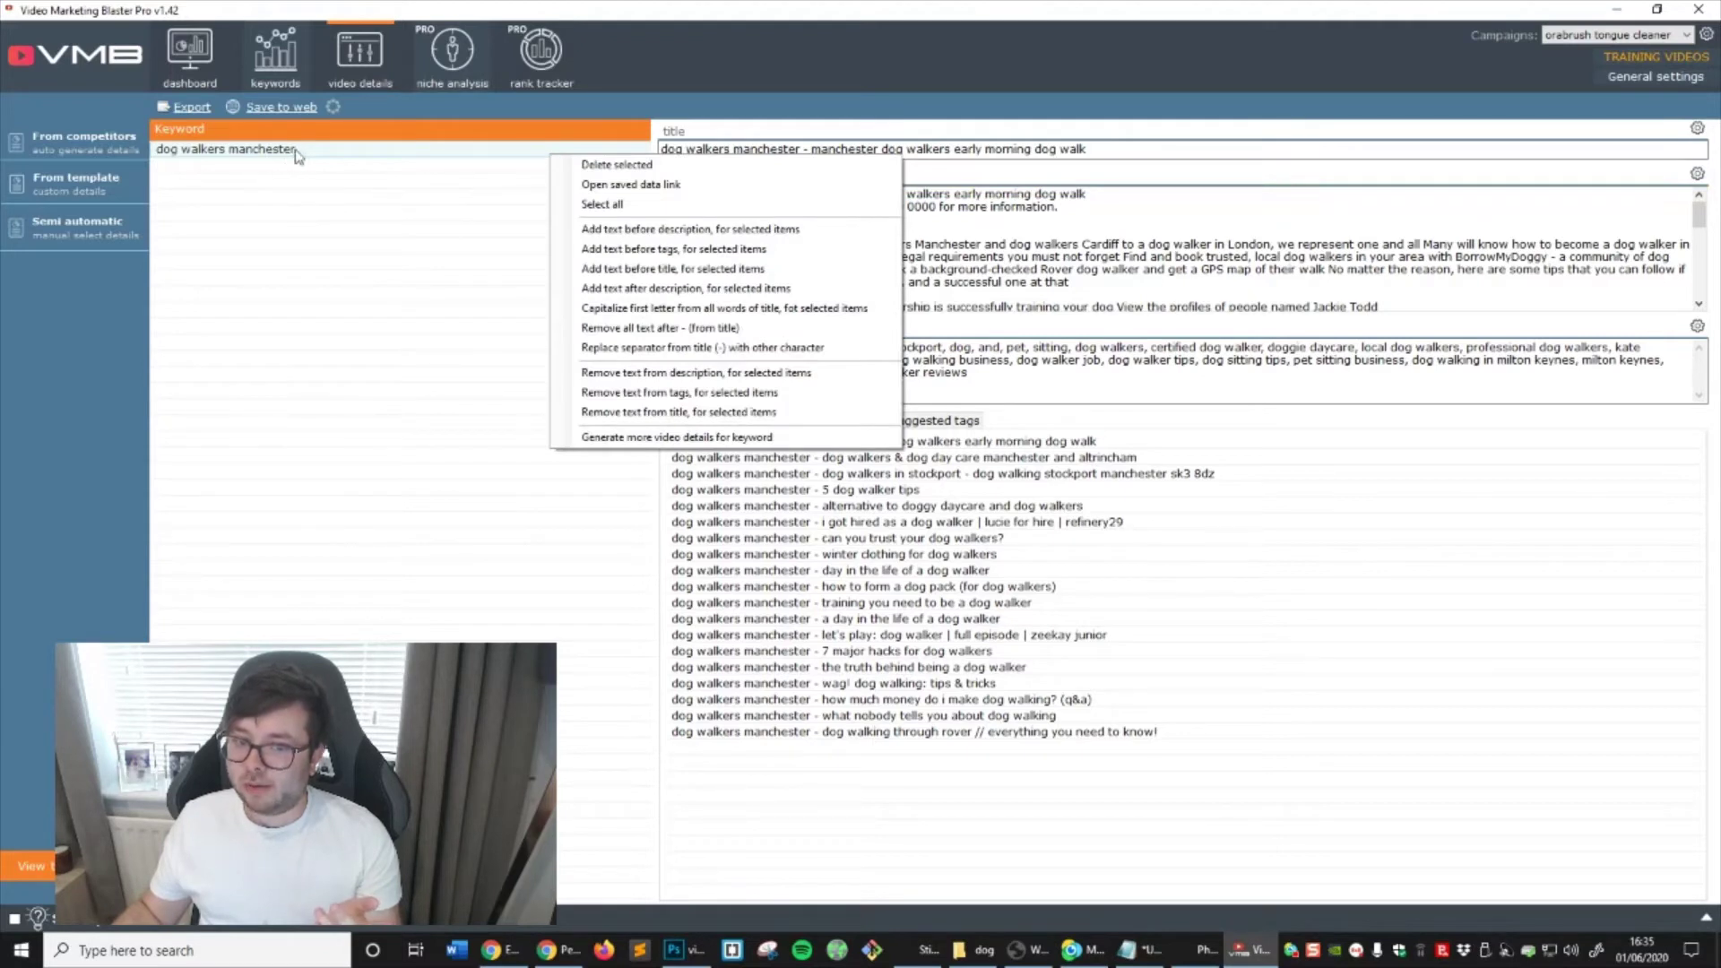
left_click(599, 309)
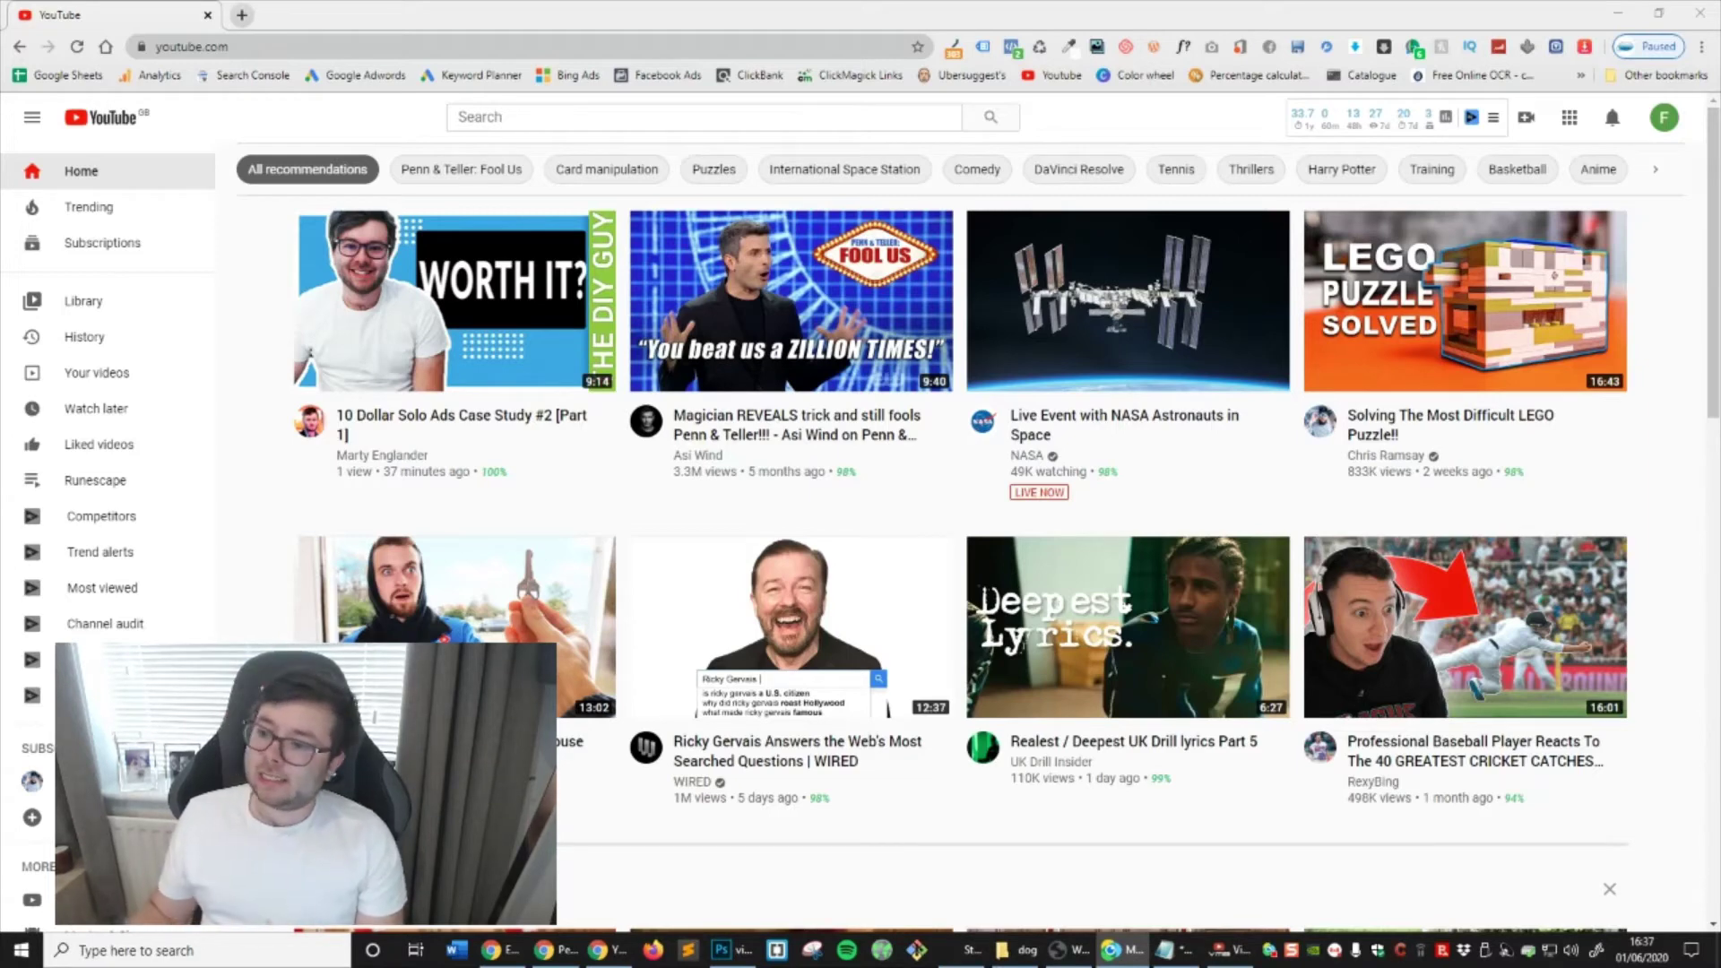
Start a new video upload on YouTube from the home page
mouse_move(1109, 235)
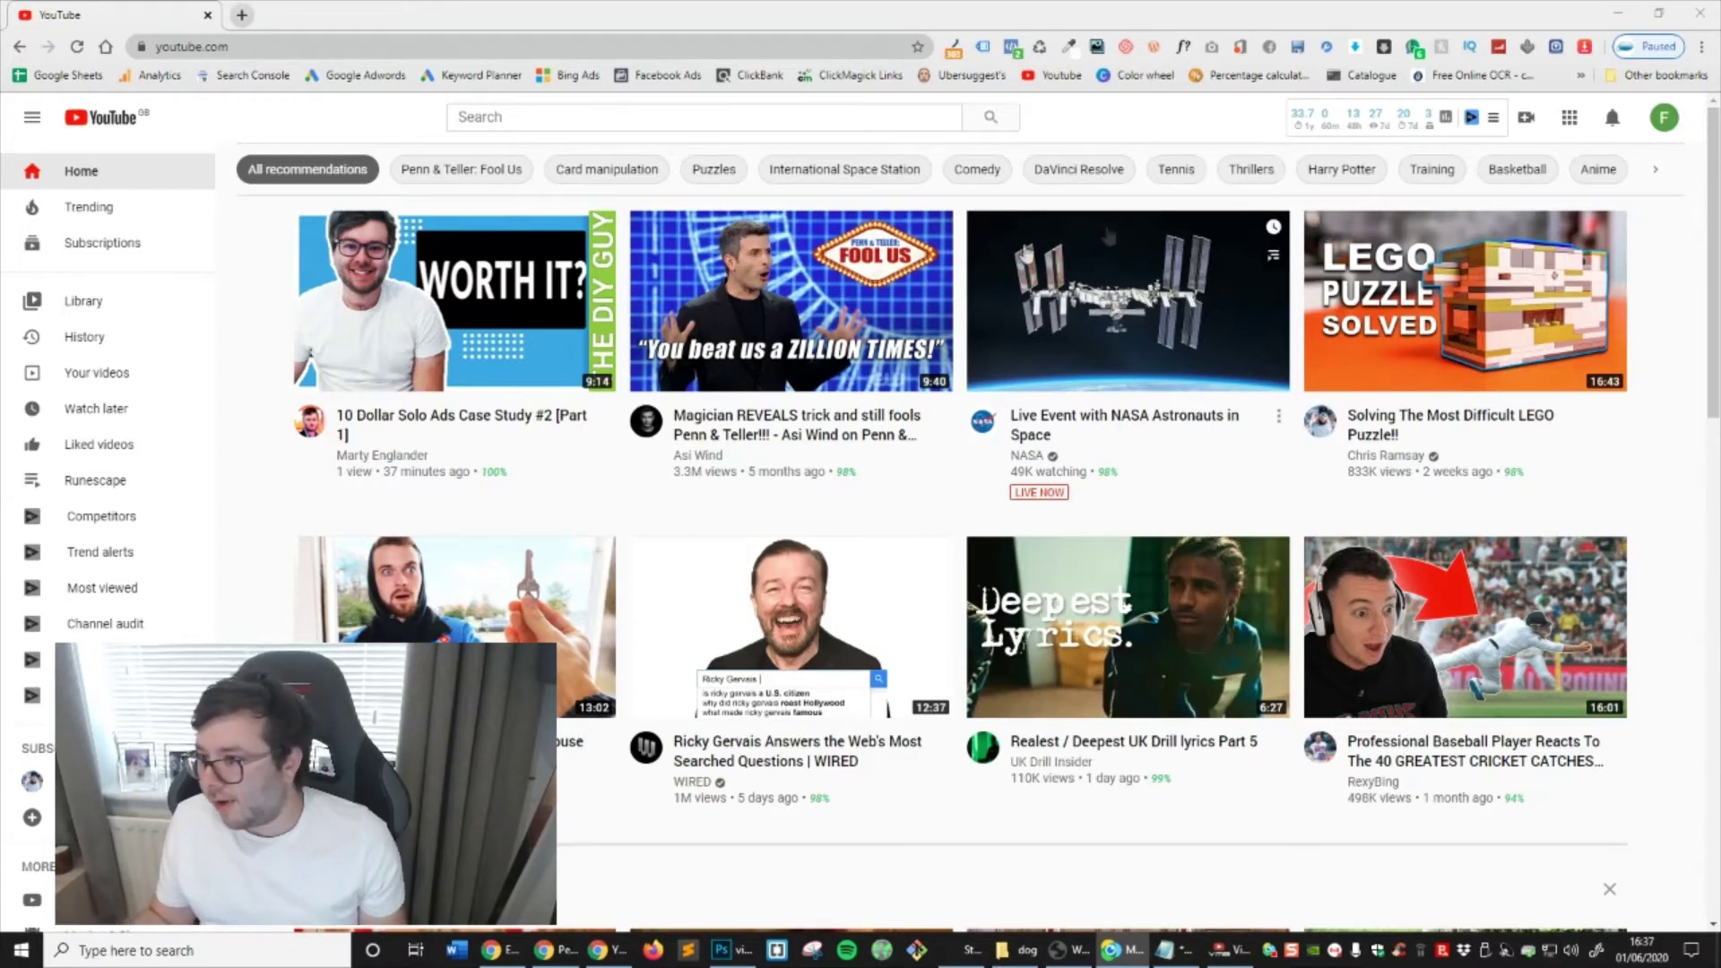
left_click(1526, 117)
left_click(1559, 162)
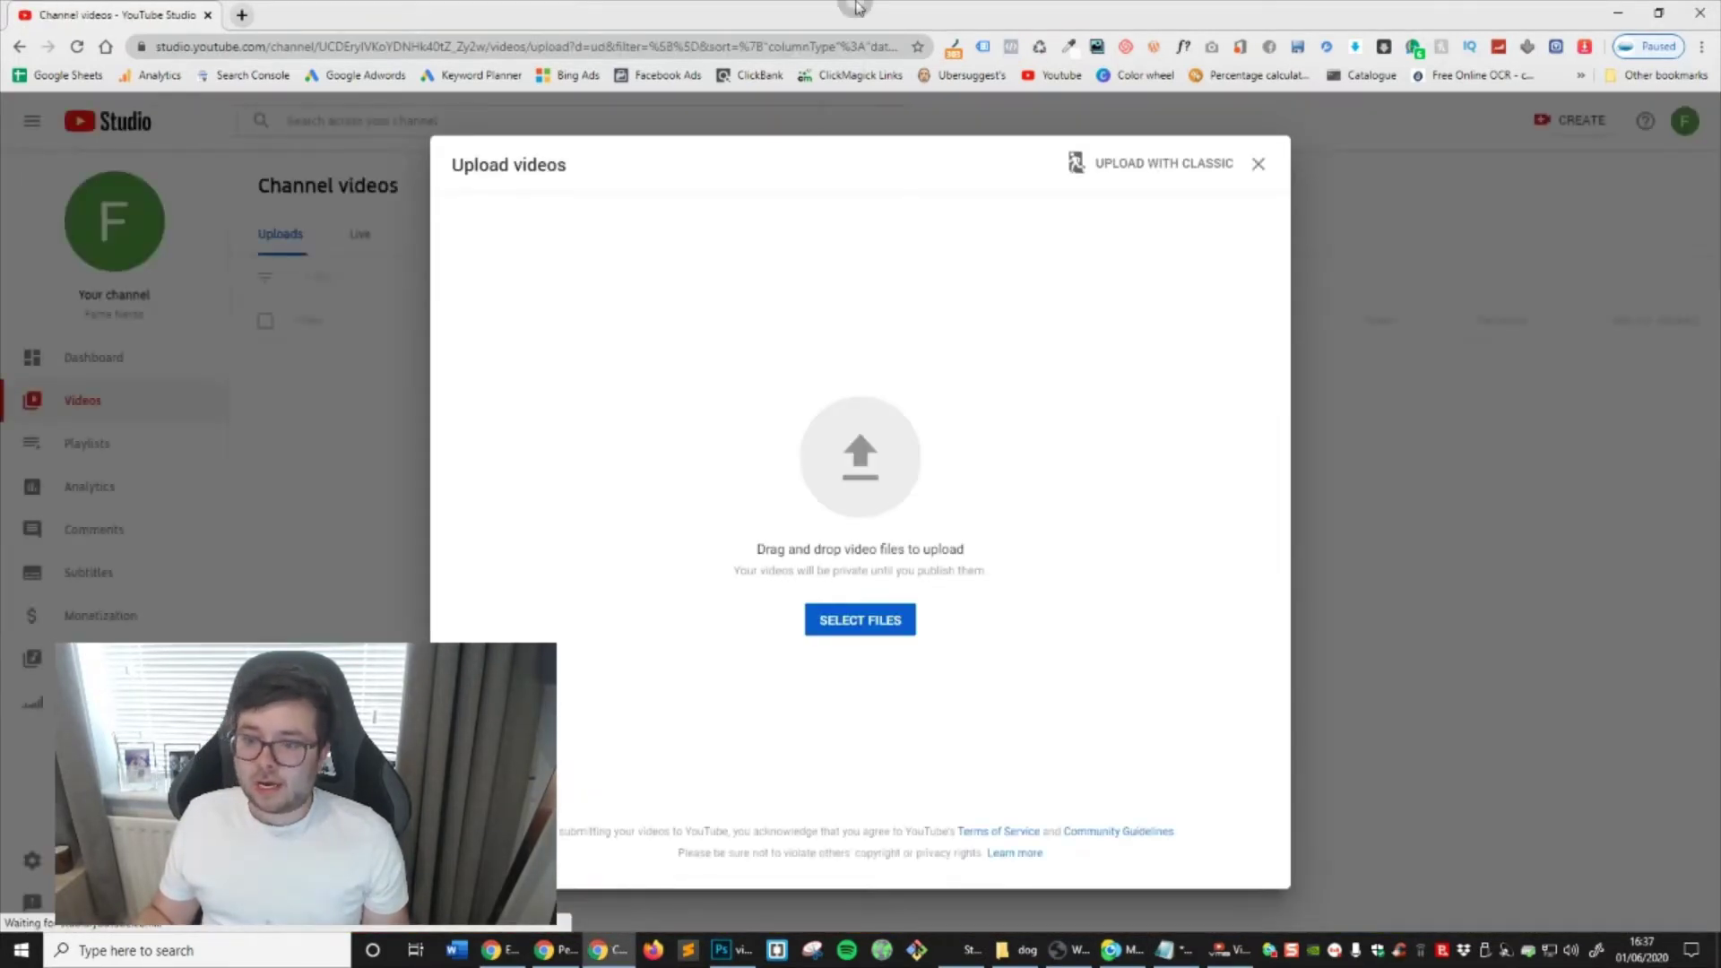
Make room beside the browser, upload Dogs.mp4 from the dog folder to YouTube, and maximize the browser again
double_click(855, 7)
left_click_drag(711, 218, 783, 108)
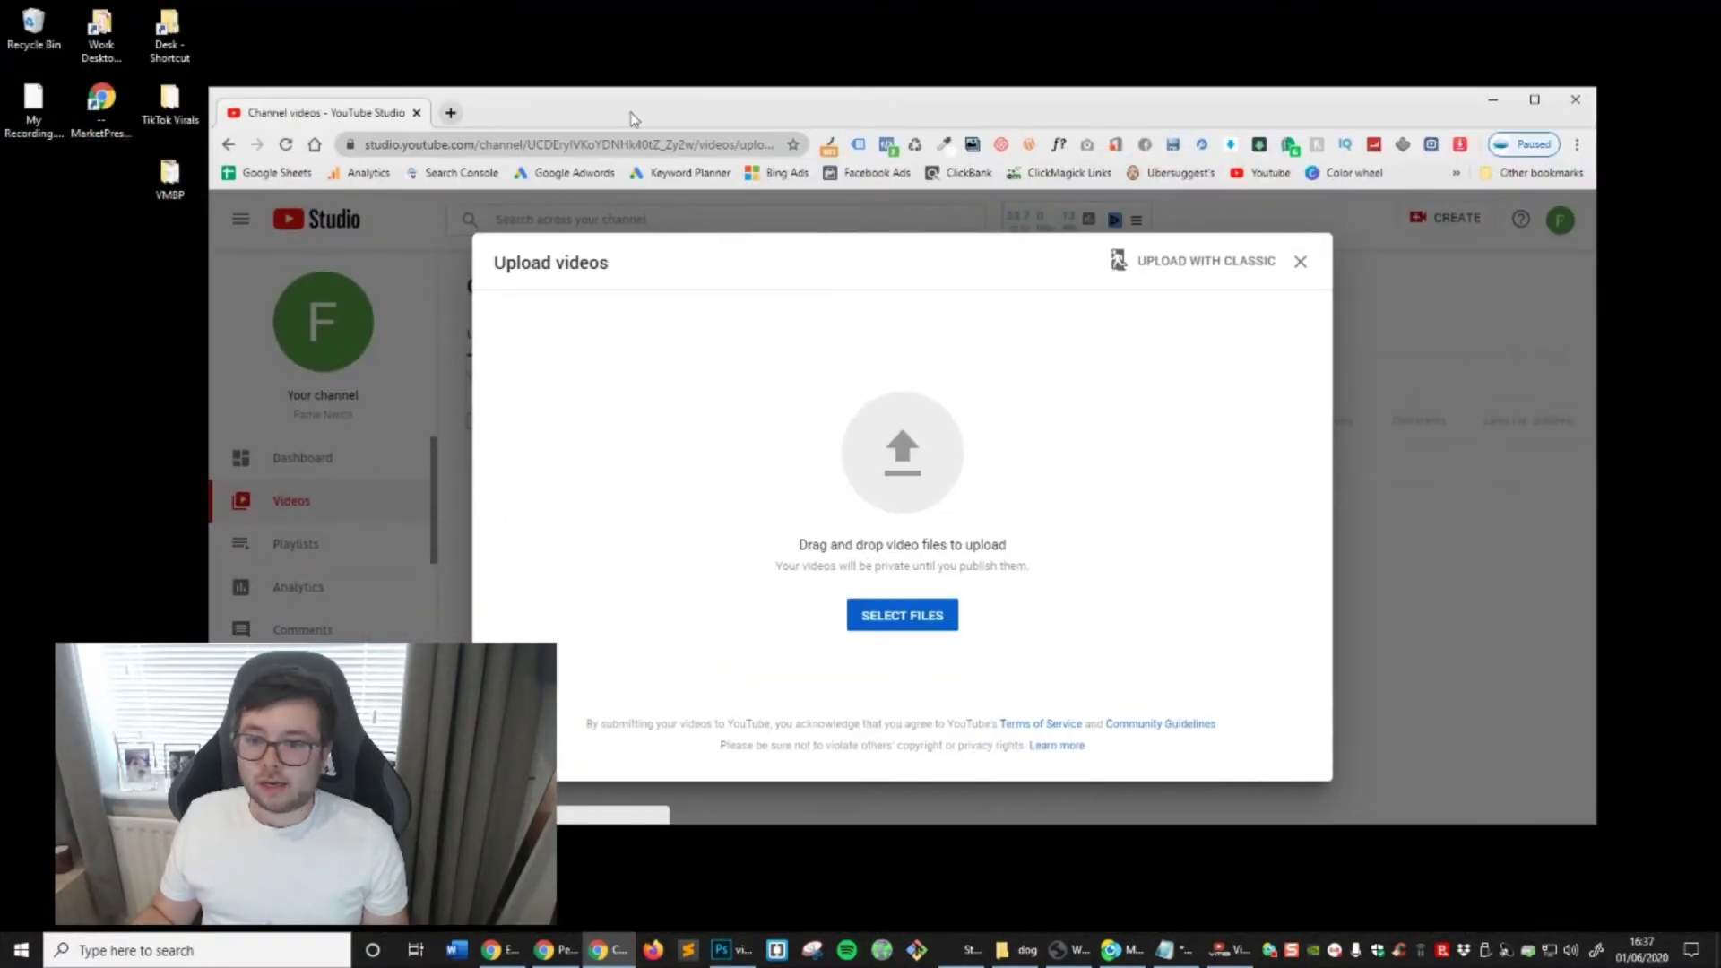
left_click_drag(633, 117, 634, 137)
left_click_drag(1031, 587, 912, 538)
left_click_drag(968, 127, 911, 380)
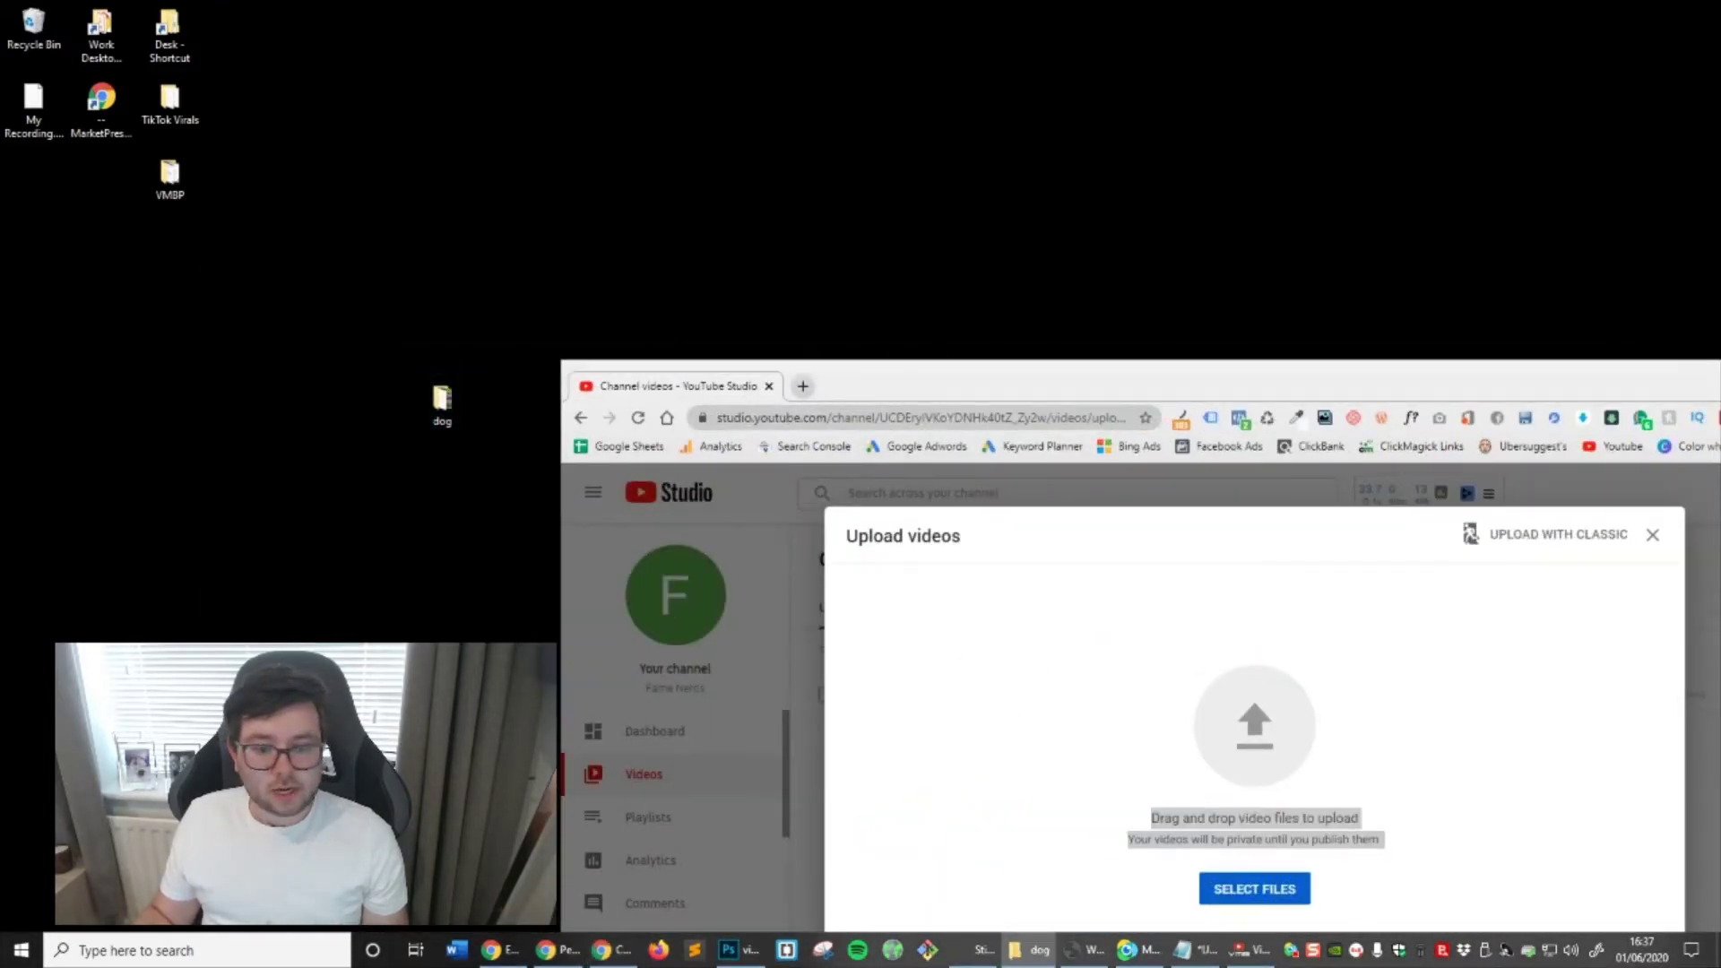
left_click_drag(1402, 672, 1255, 726)
left_click_drag(986, 386, 777, 10)
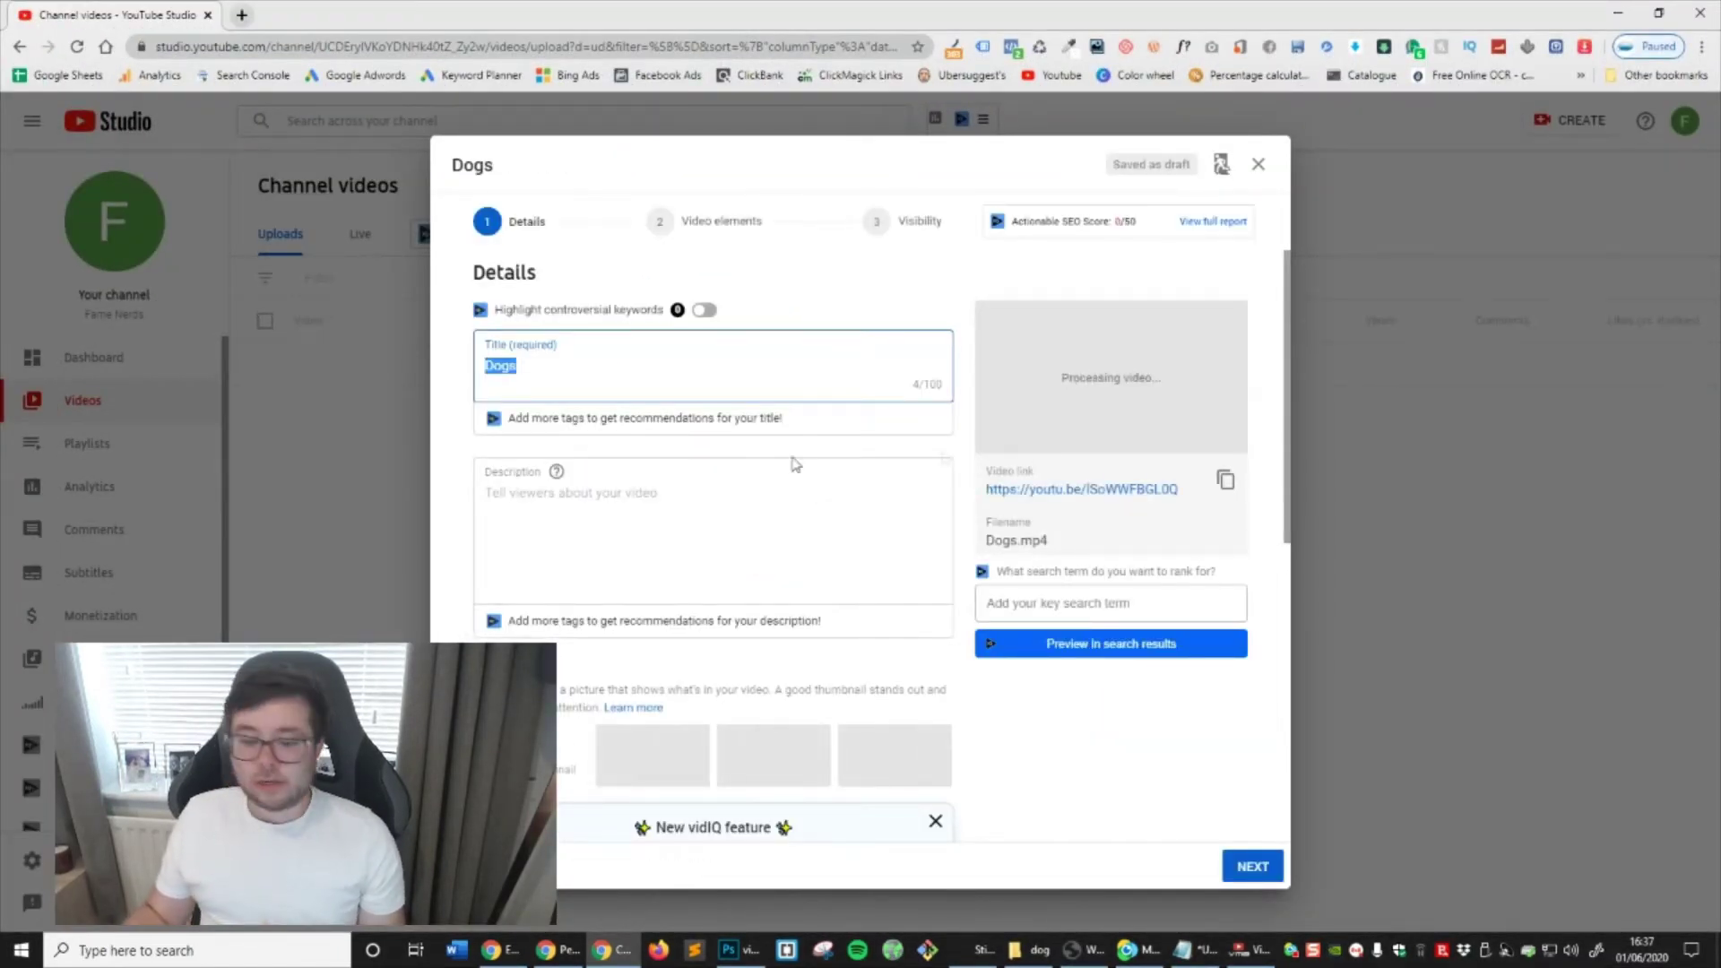
Switch to Video Marketing Blaster Pro and copy the title "Dog Walkers Manchester - Manchester Dog Walkers Early Morning Dog Walk"
left_click(1154, 950)
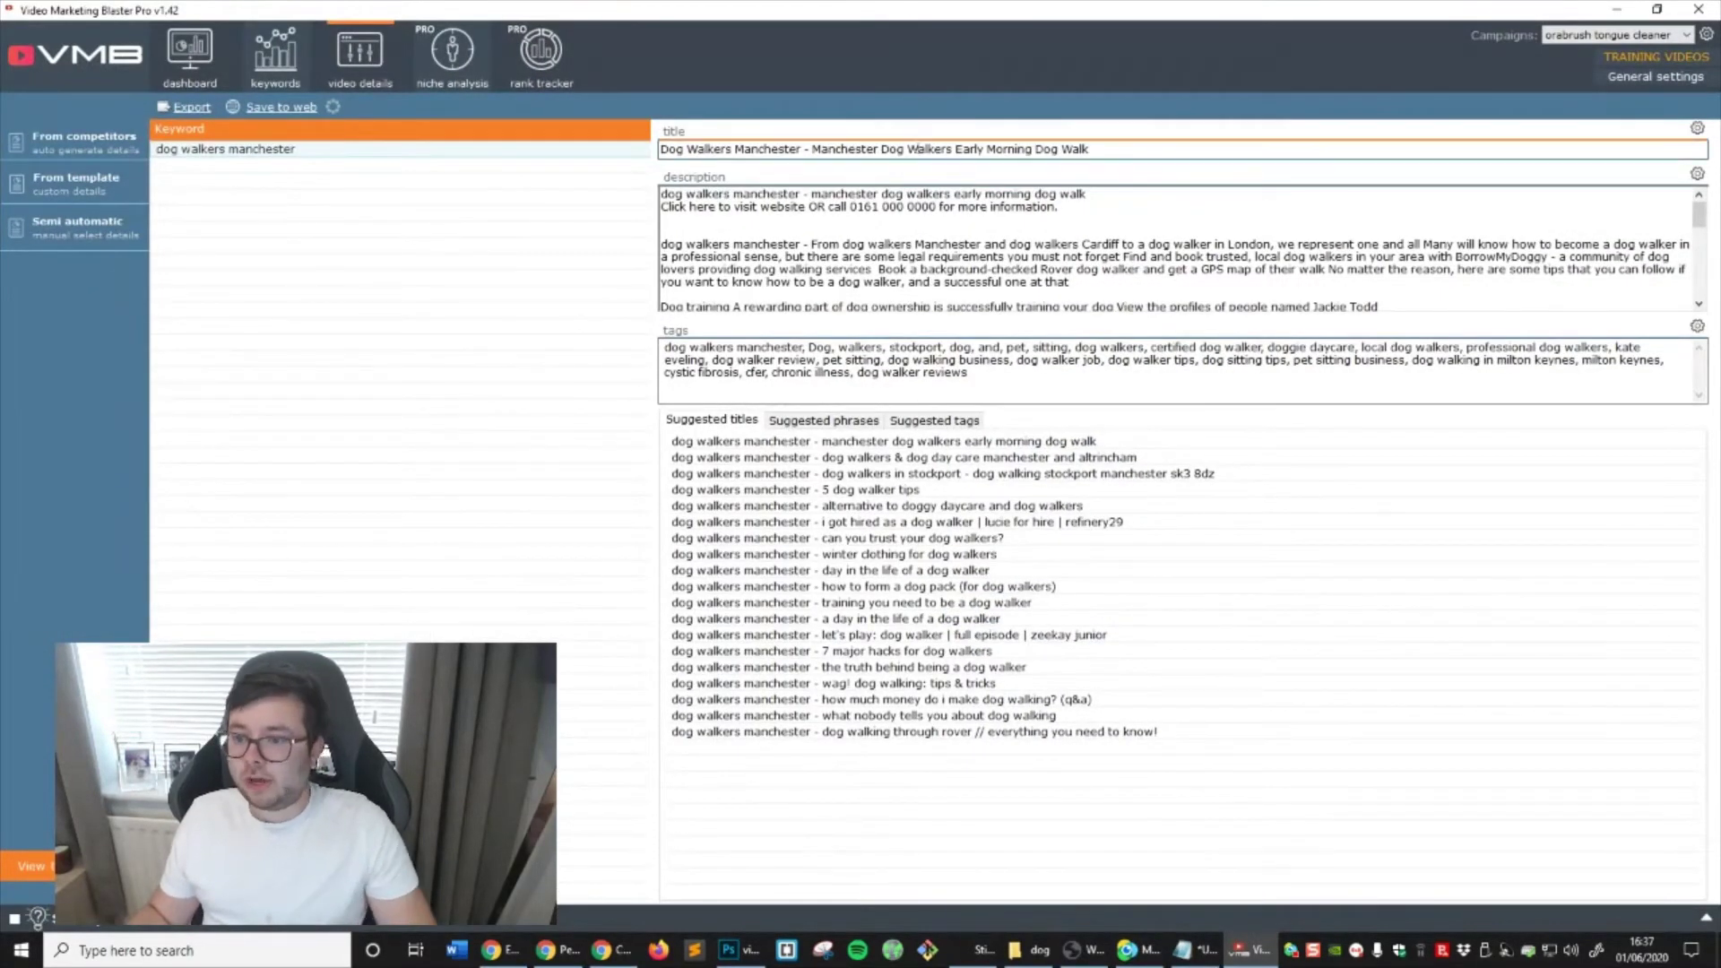
triple_click(913, 148)
key("ctrl+c")
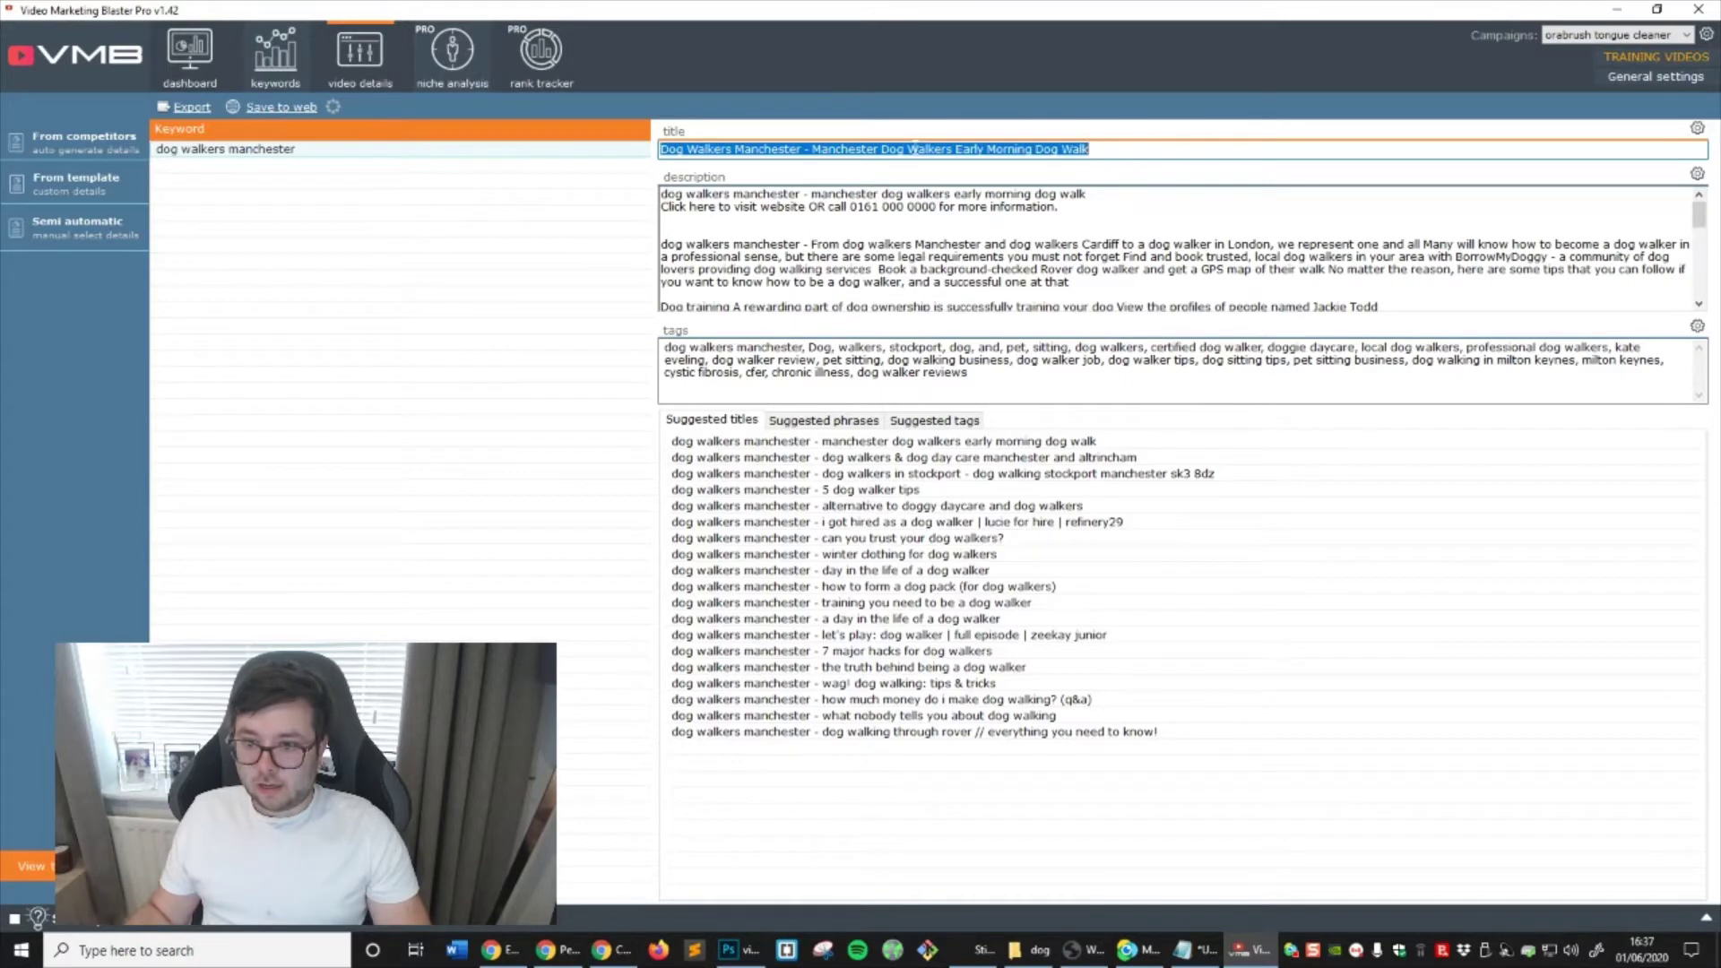
Arrange the YouTube upload form and the Video Marketing Blaster Pro window side by side
double_click(876, 8)
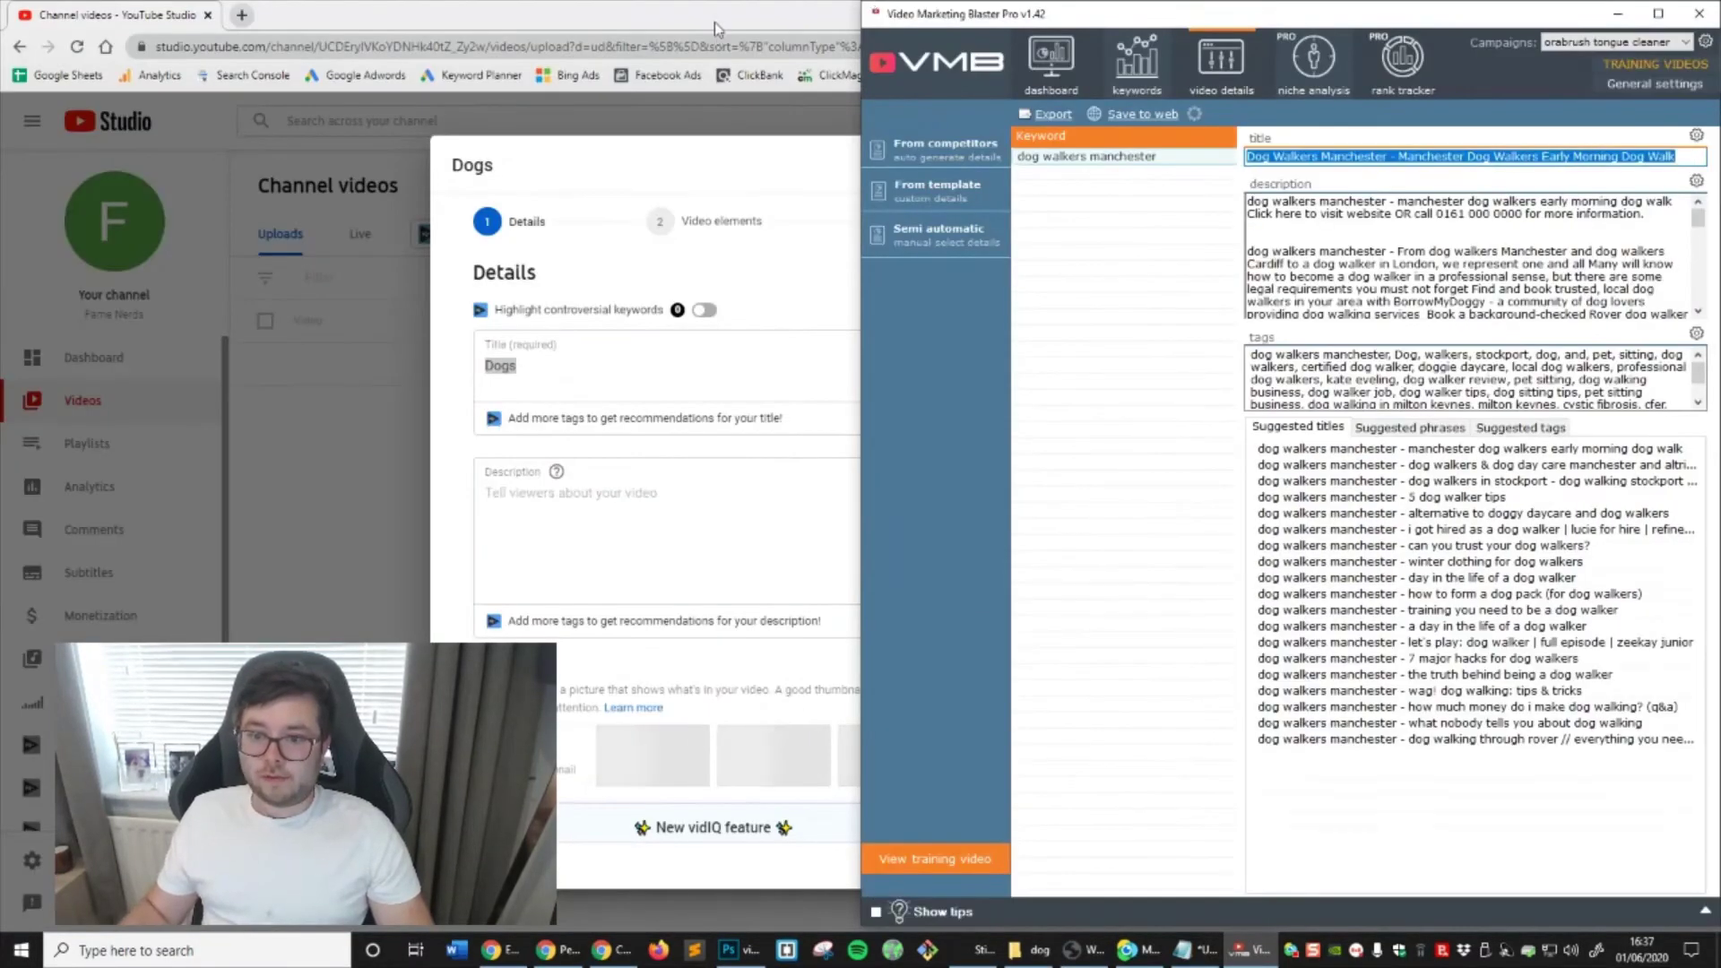
left_click(713, 24)
key("super+Left")
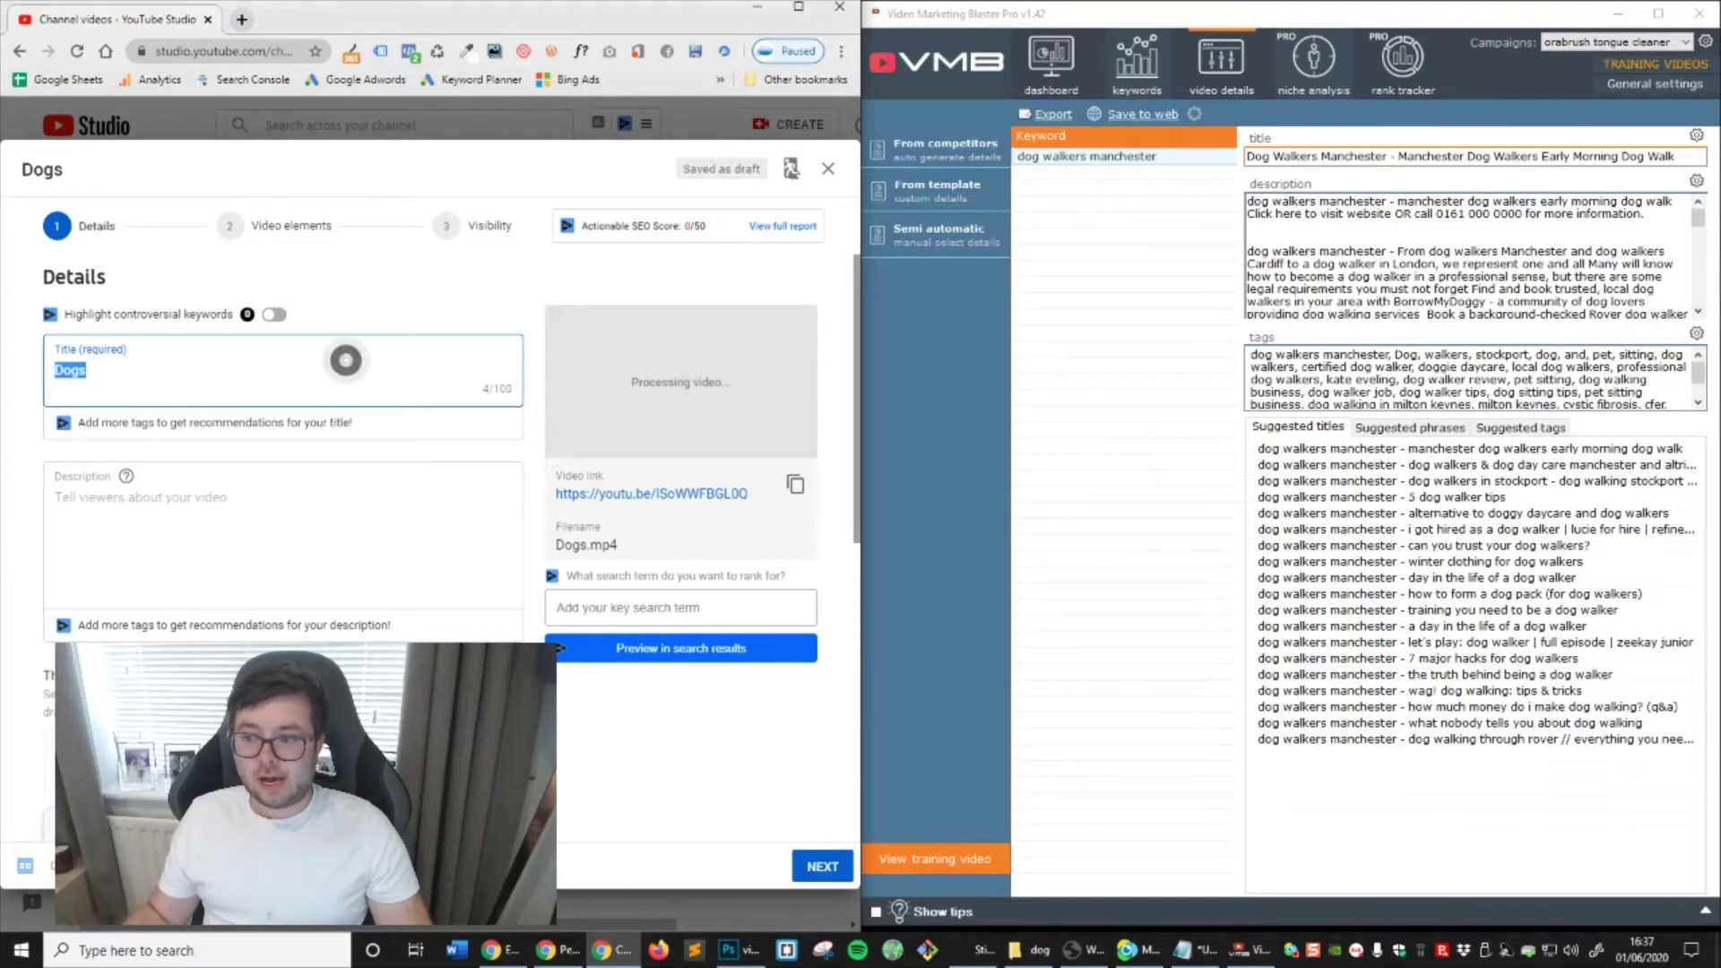
Set the YouTube title to the copied title and fill the description with the one from Video Marketing Blaster Pro
key("ctrl+v")
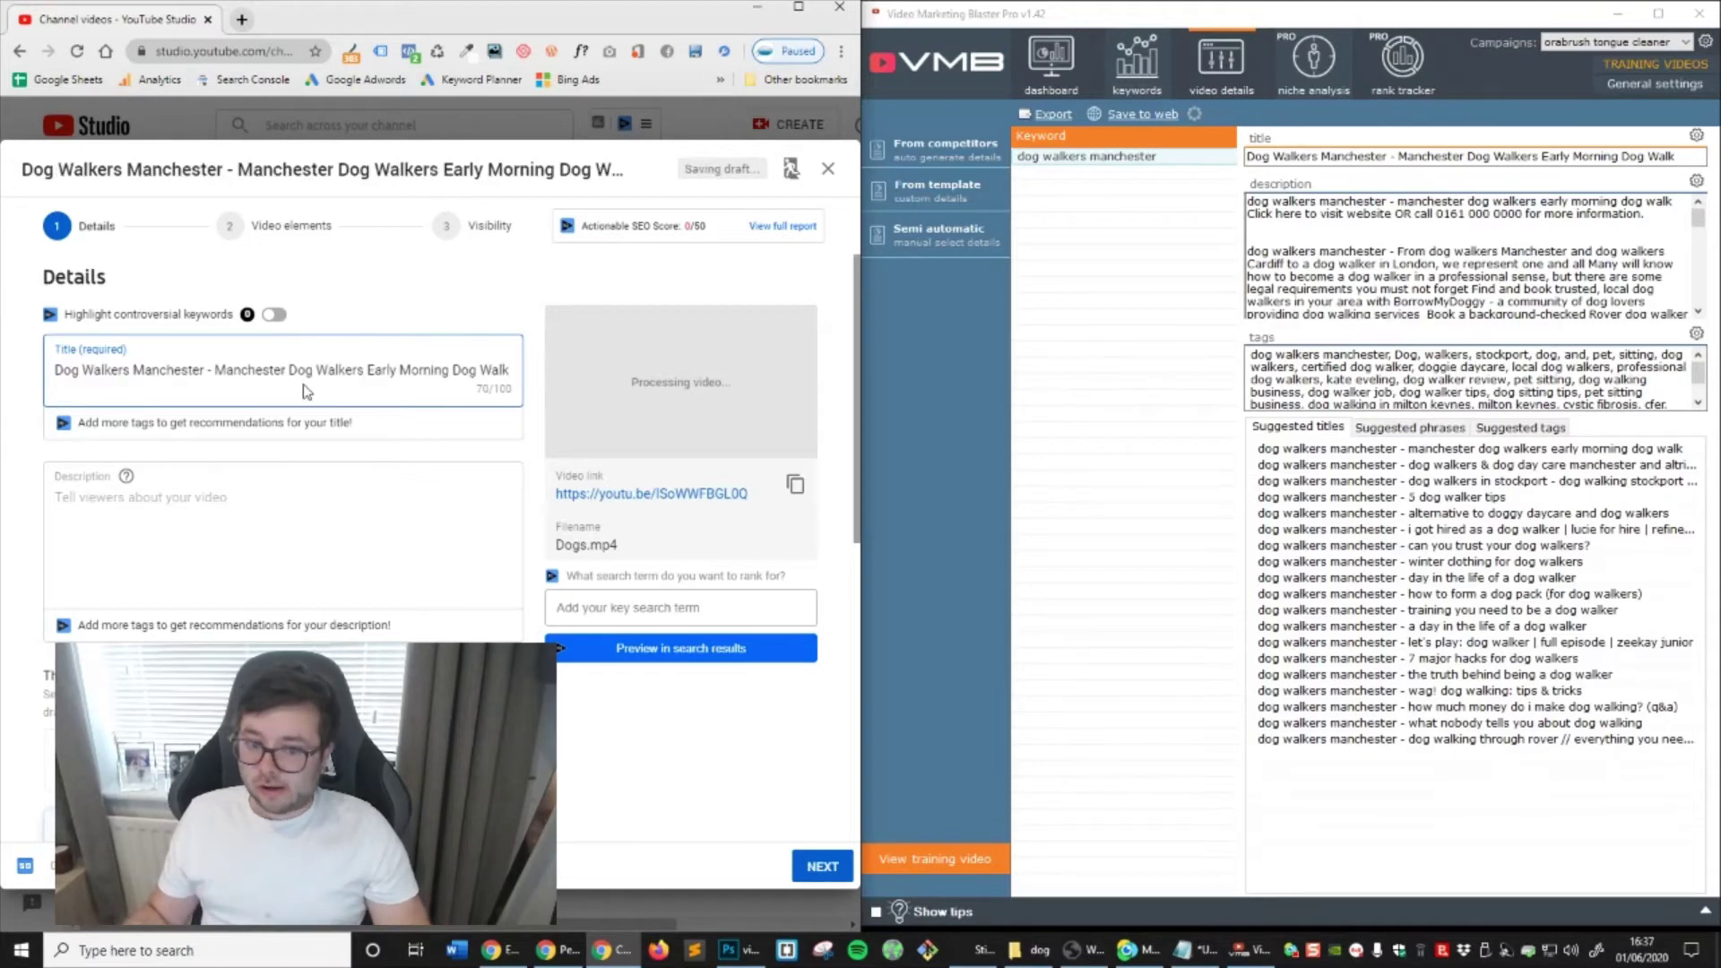
key("alt+Tab")
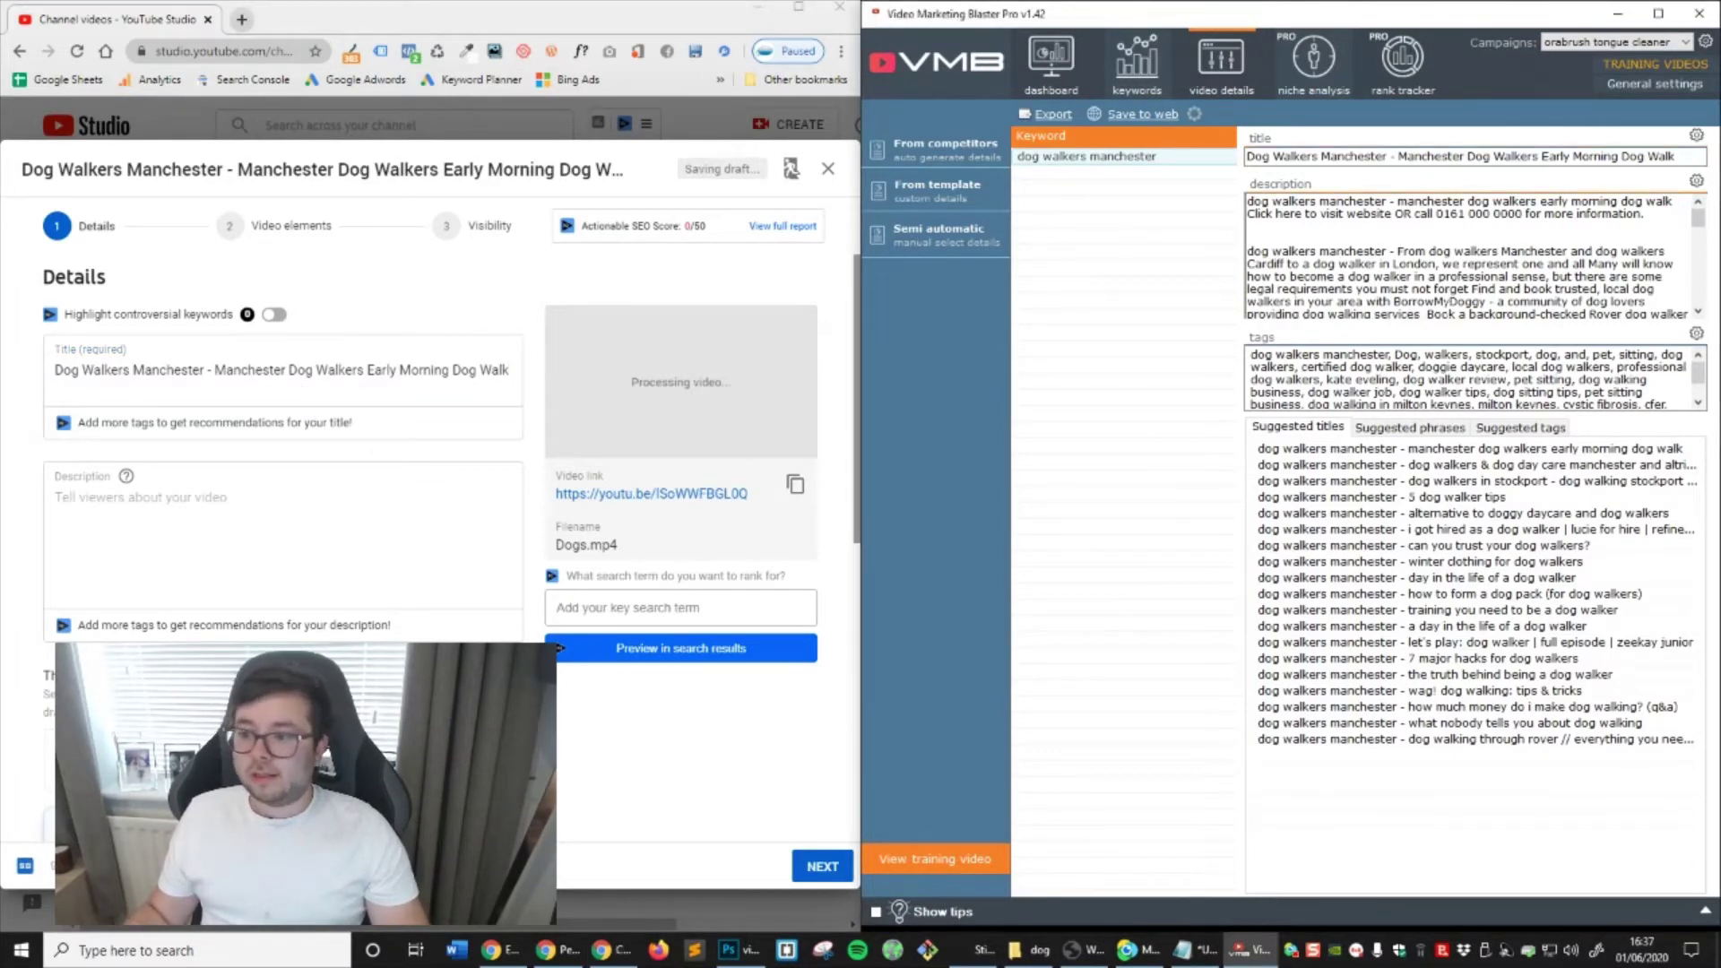
key("ctrl+a")
key("ctrl+c")
left_click(201, 500)
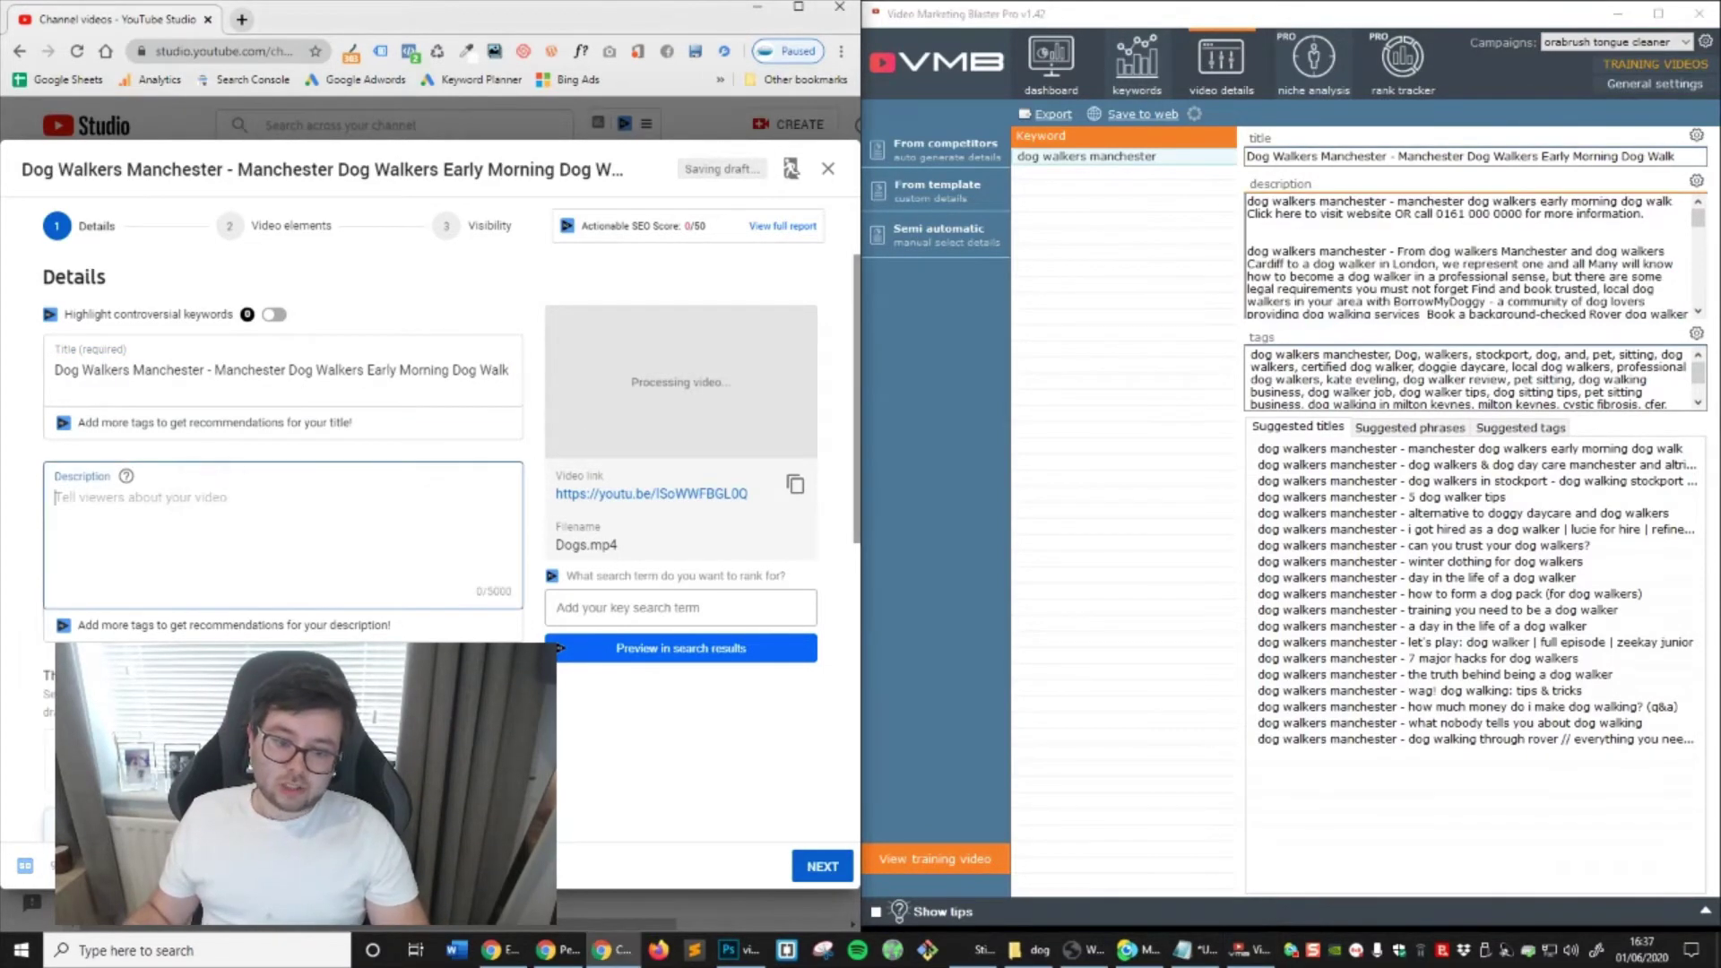
key("ctrl+v")
Replace the first line of the YouTube description with the capitalized video title
left_click(269, 346)
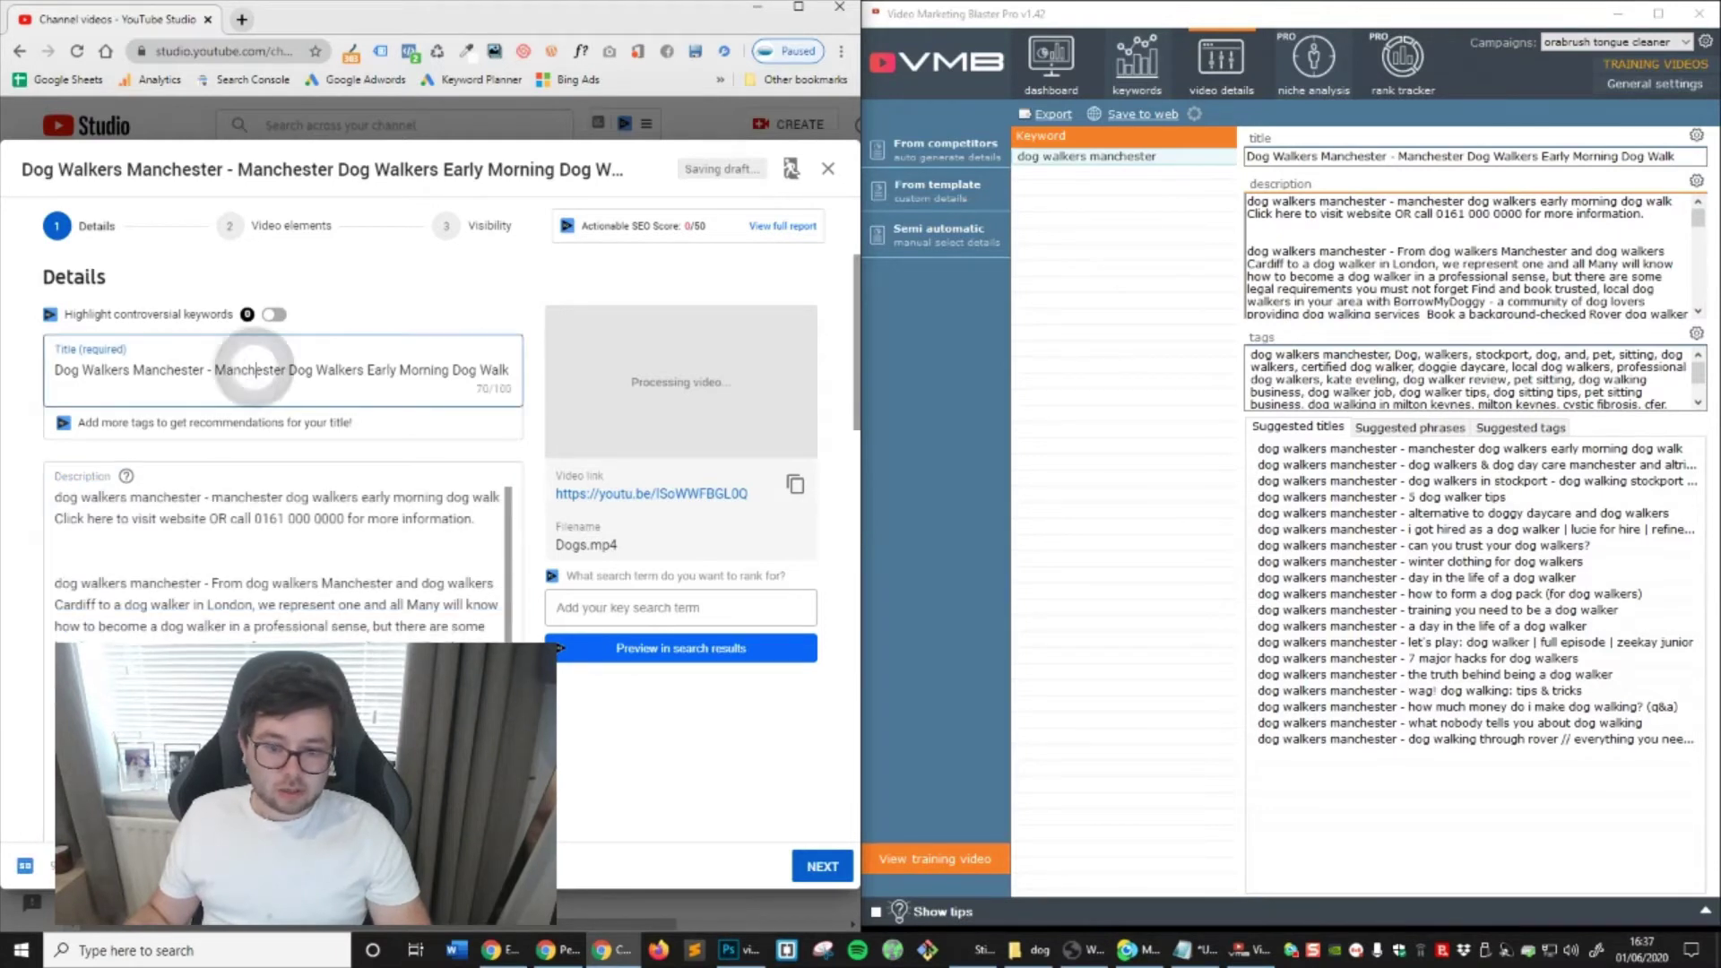
key("ctrl+a")
key("ctrl+c")
left_click_drag(52, 505, 500, 498)
key("ctrl+v")
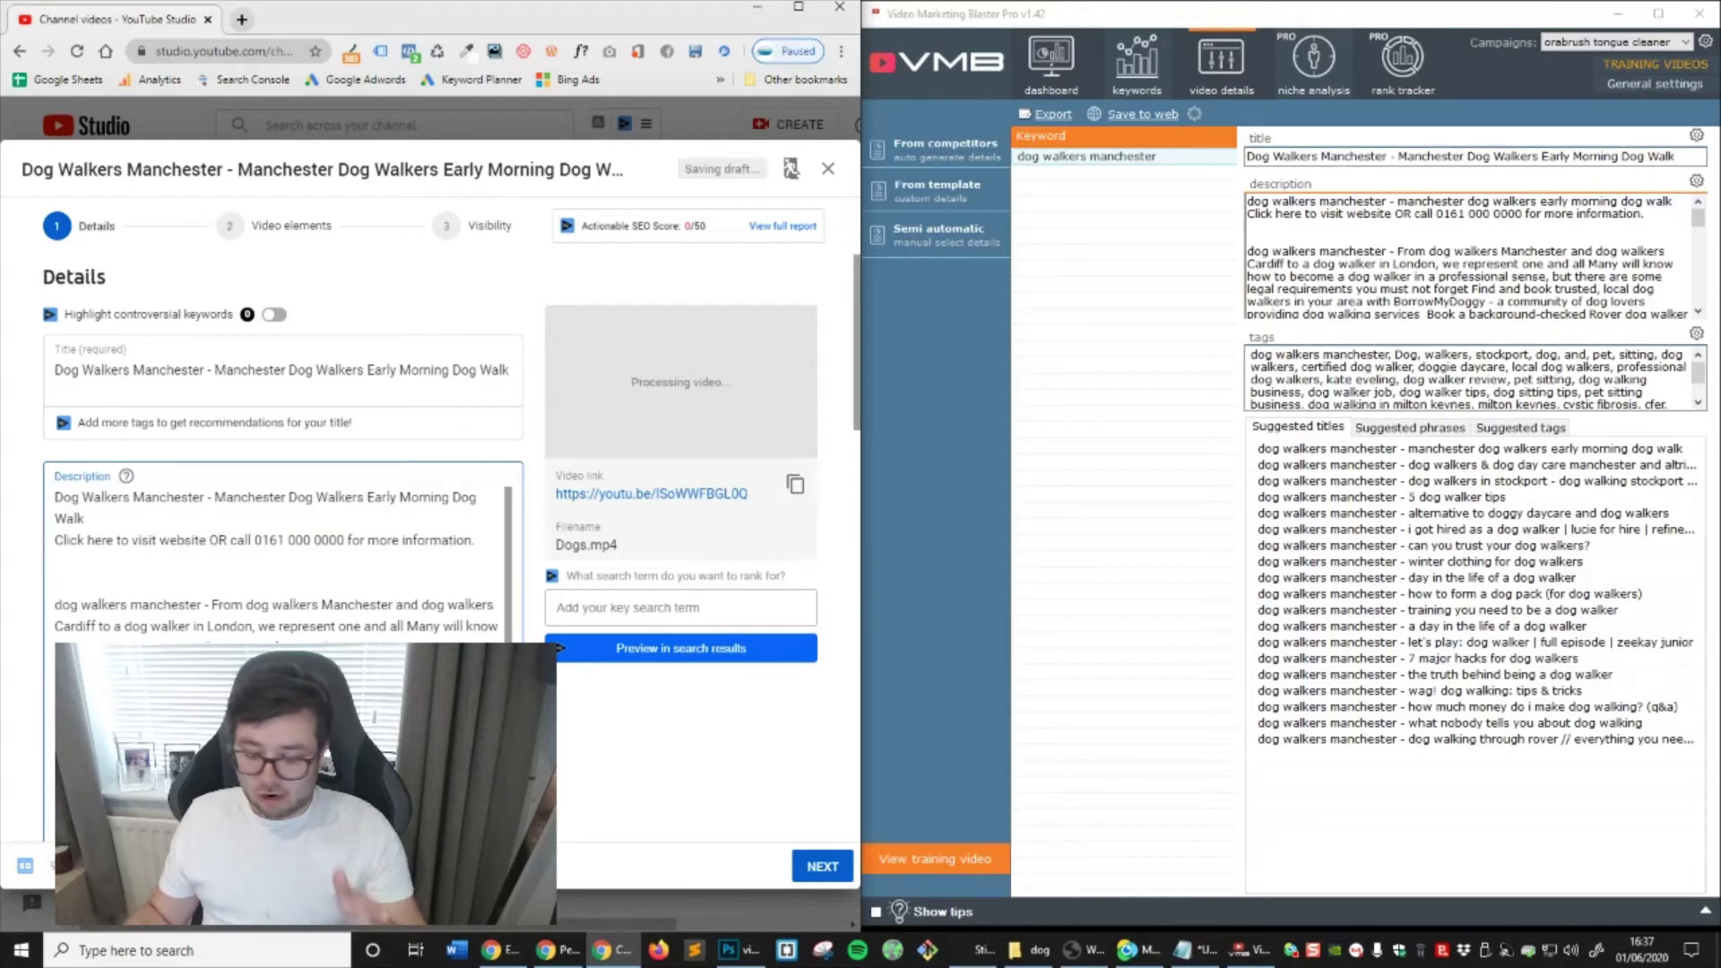
Review the full pasted description and the video's thumbnail options
scroll(536, 518, "down", 15)
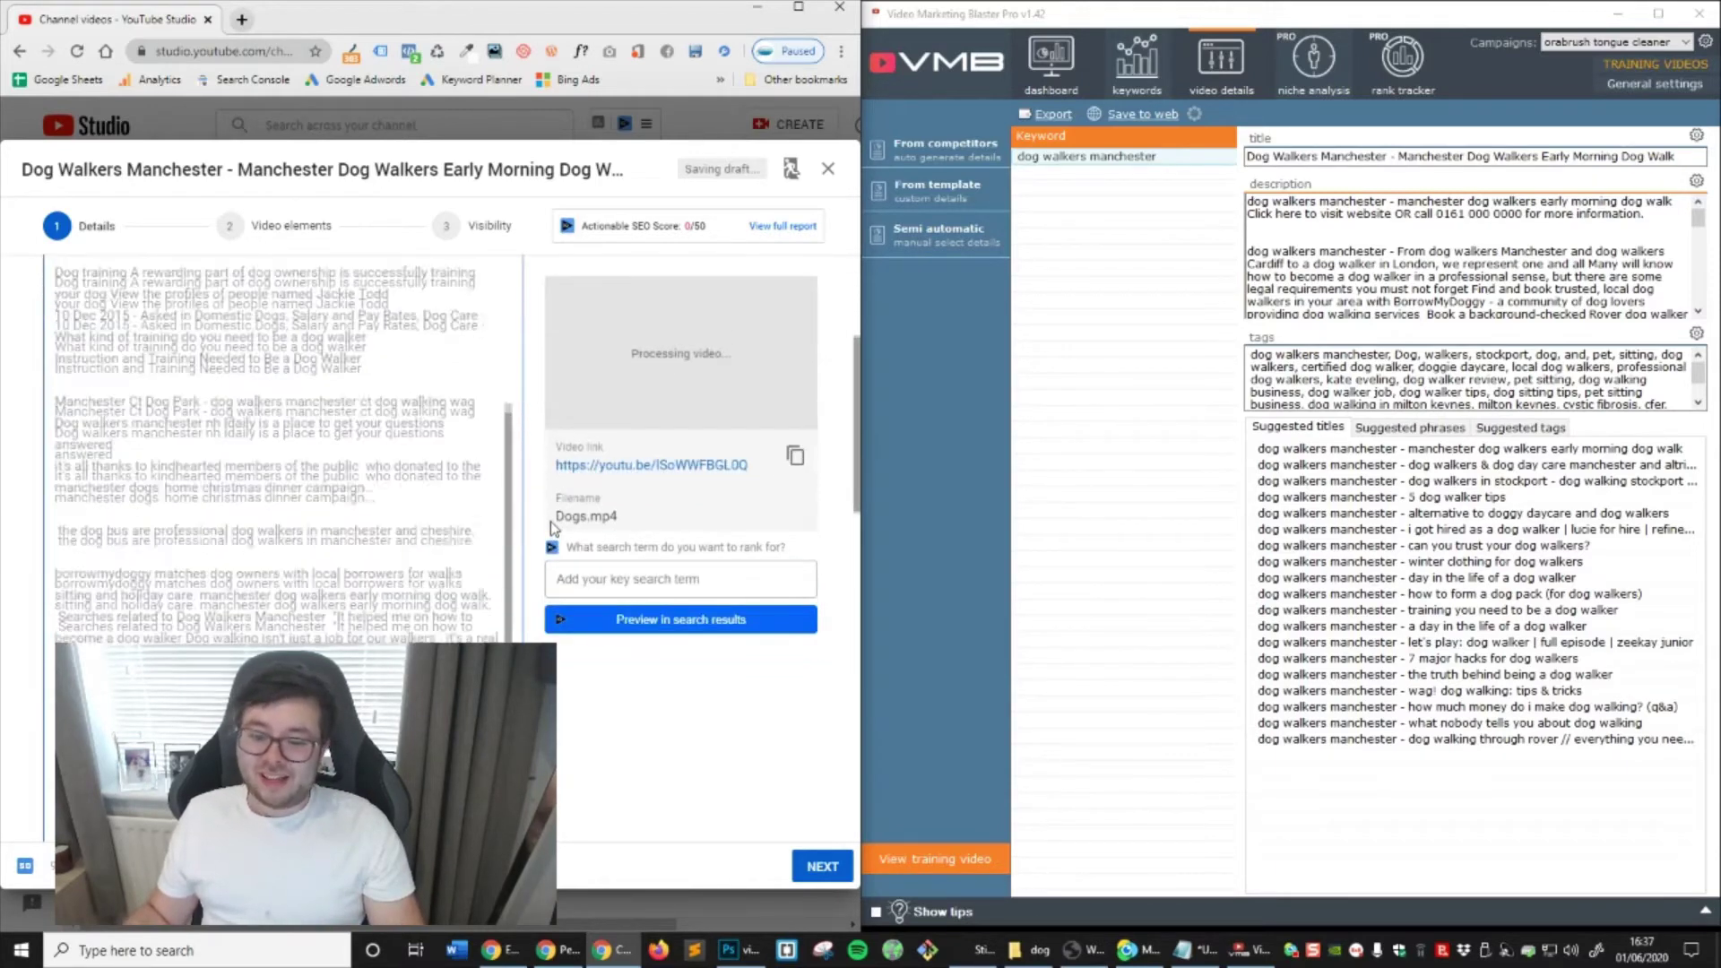
scroll(536, 518, "down", 5)
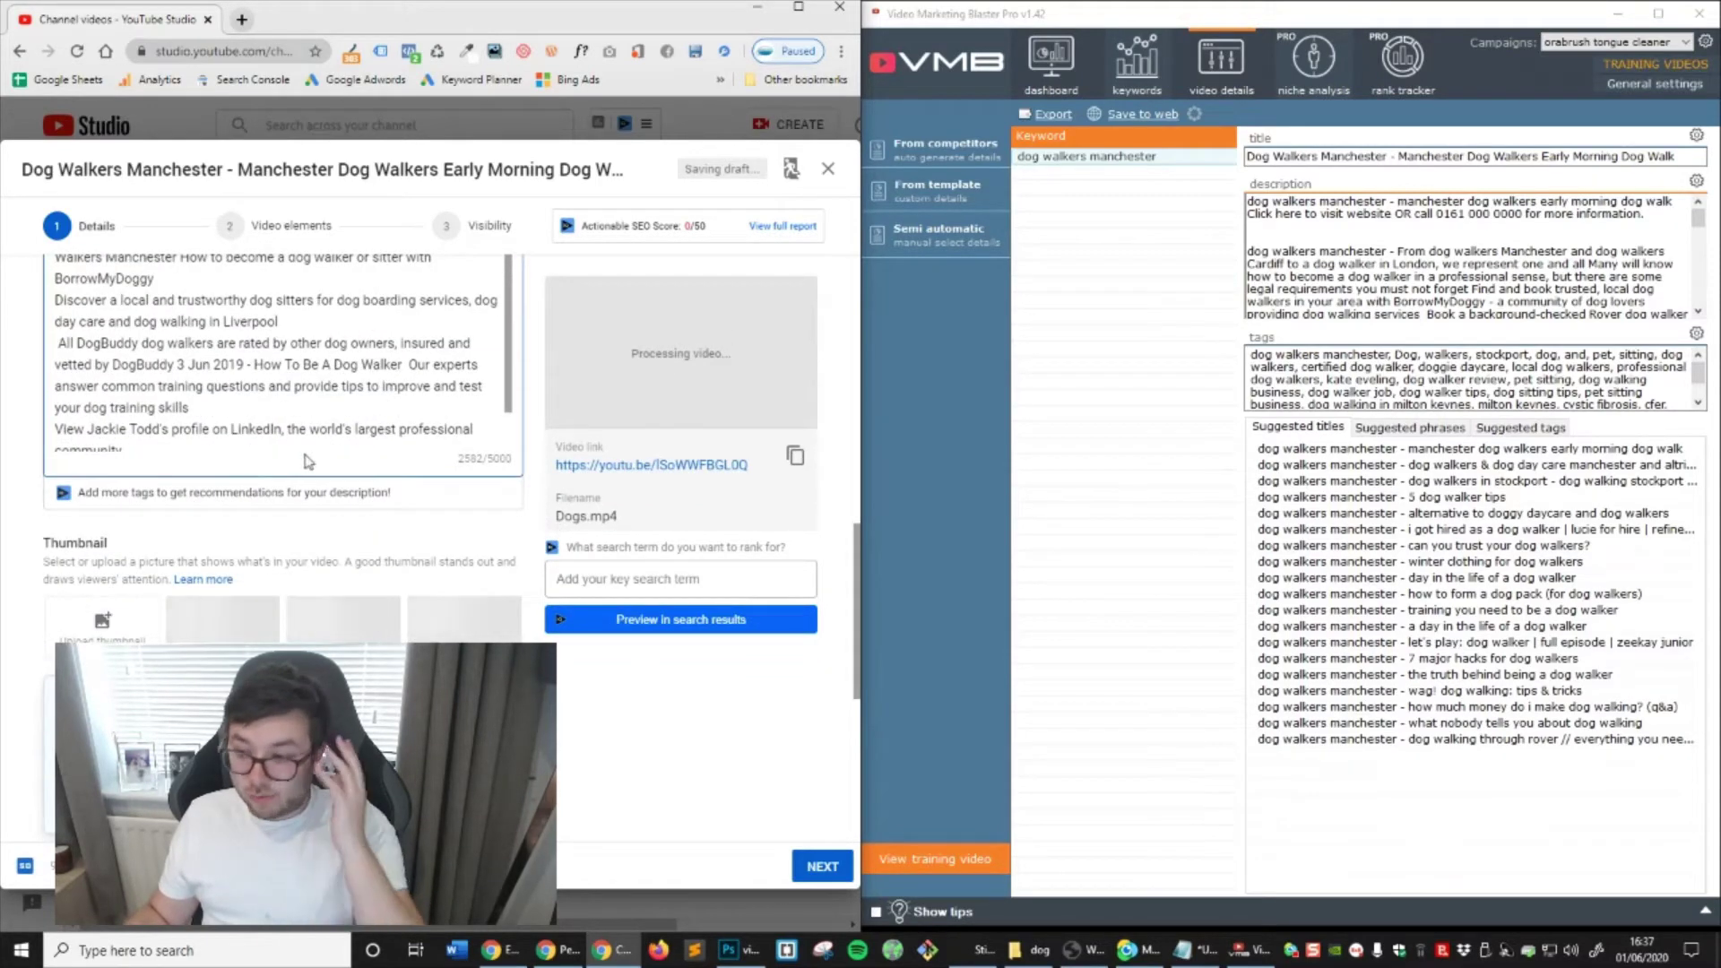
scroll(277, 358, "down", 2)
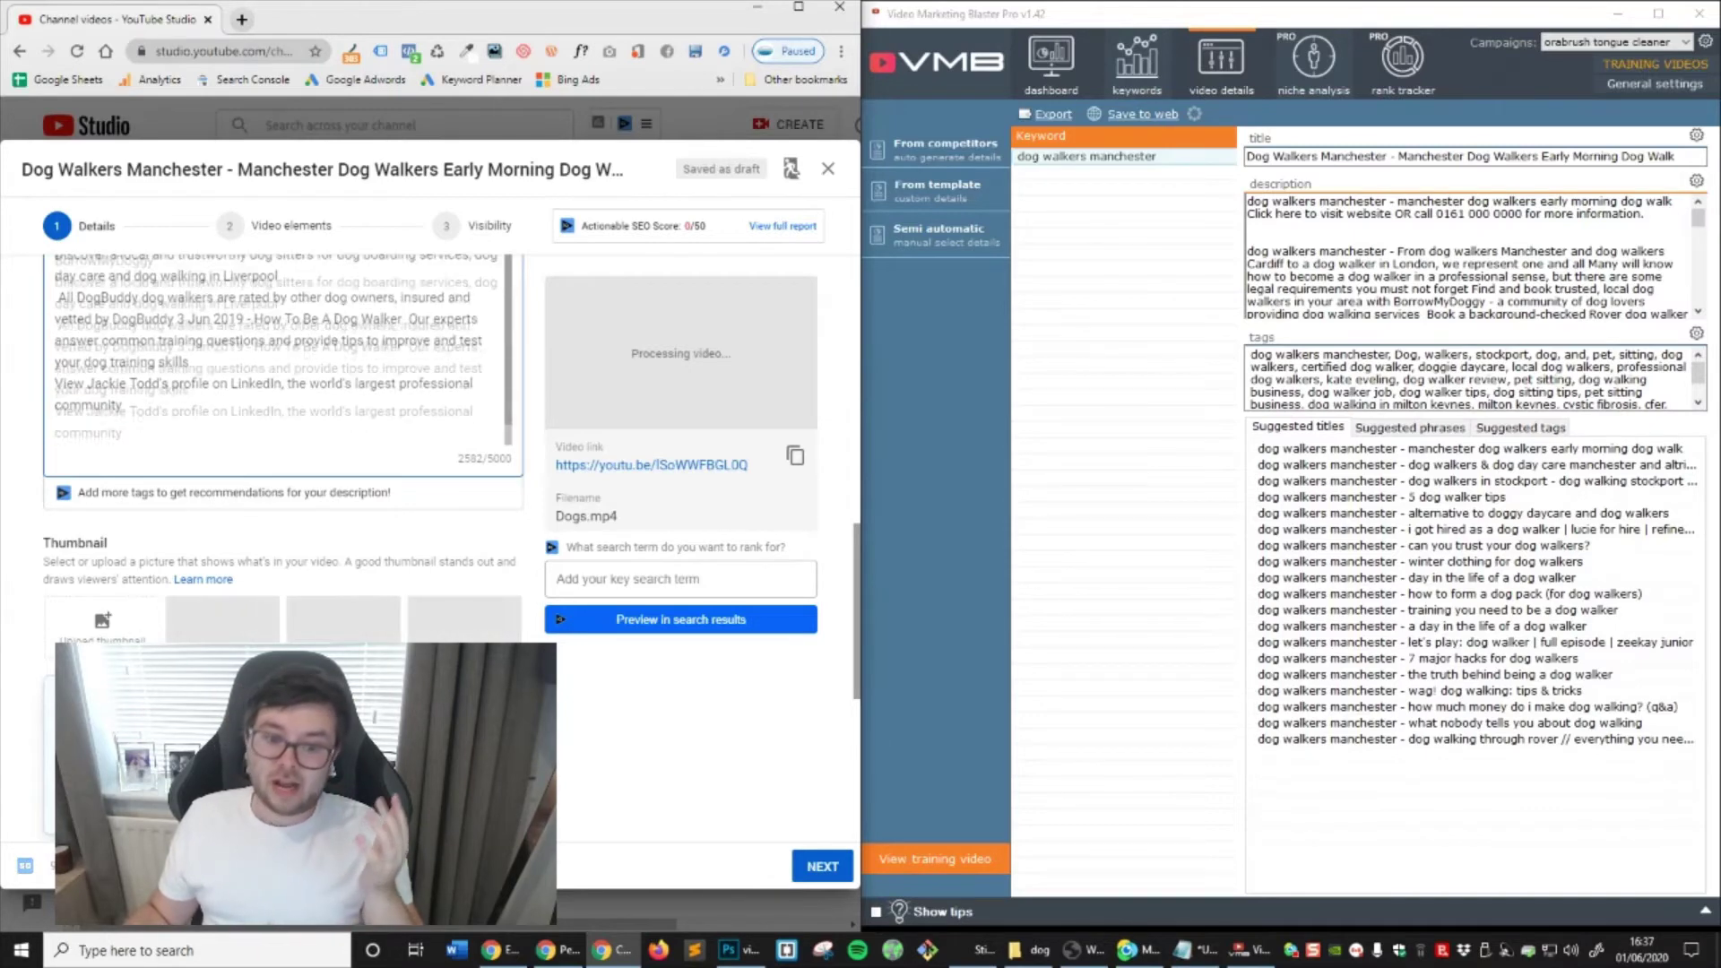
scroll(278, 359, "up", 4)
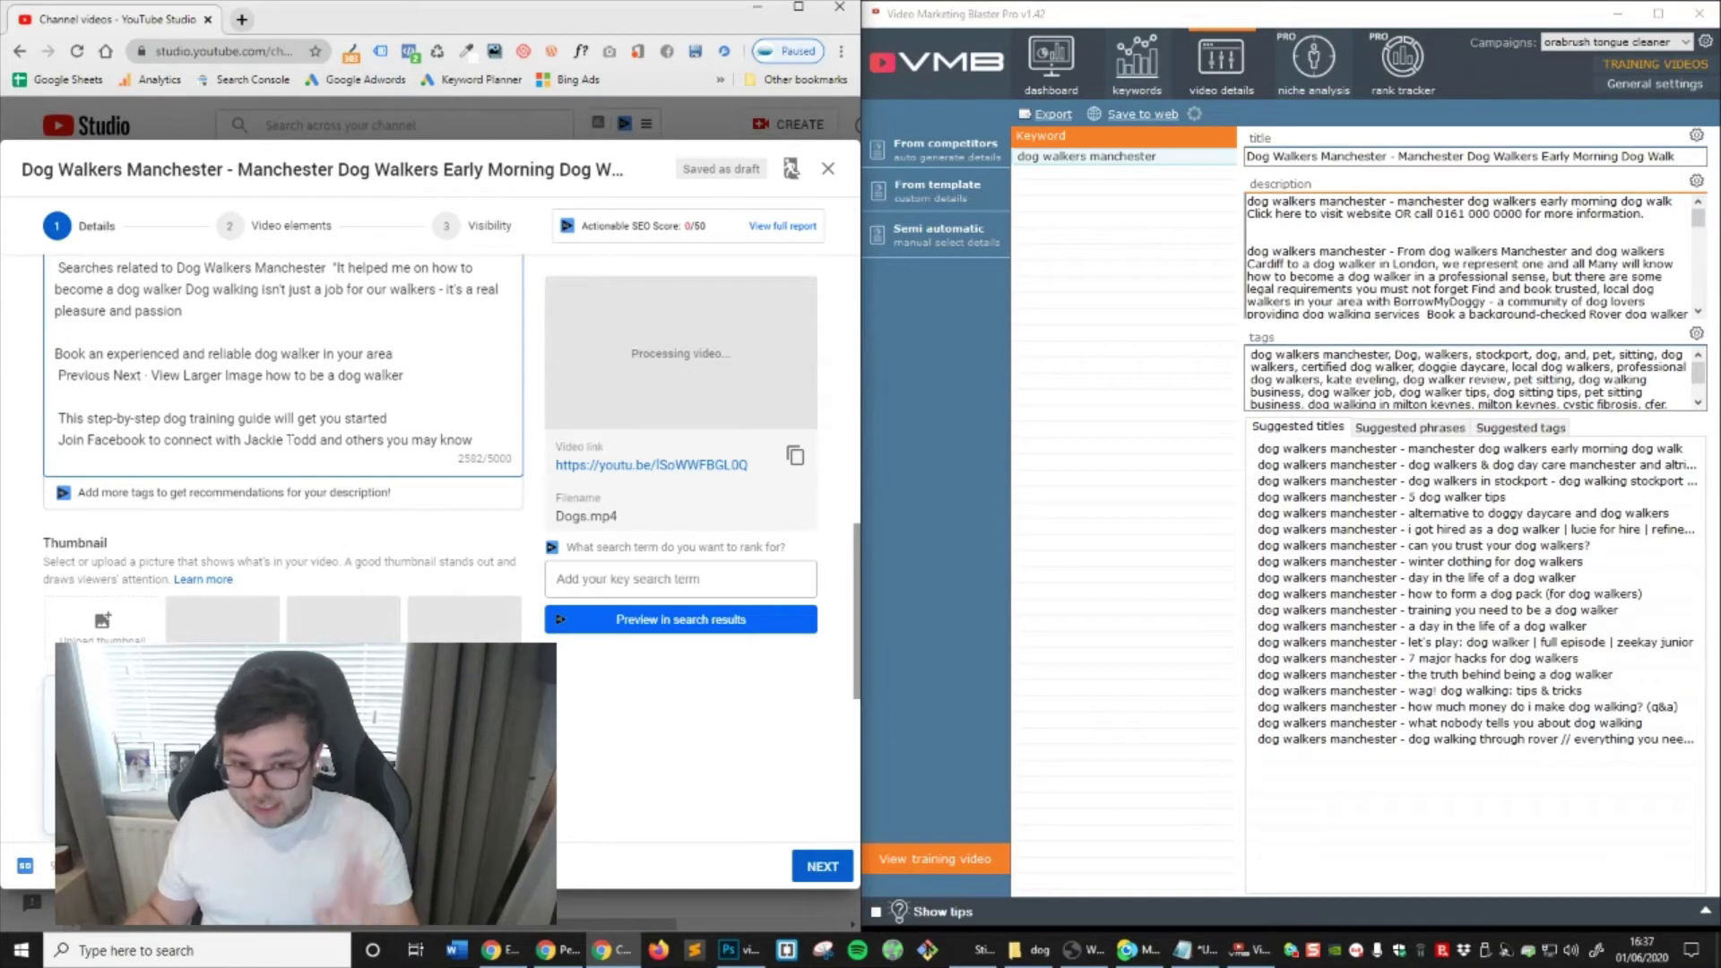
scroll(335, 430, "down", 5)
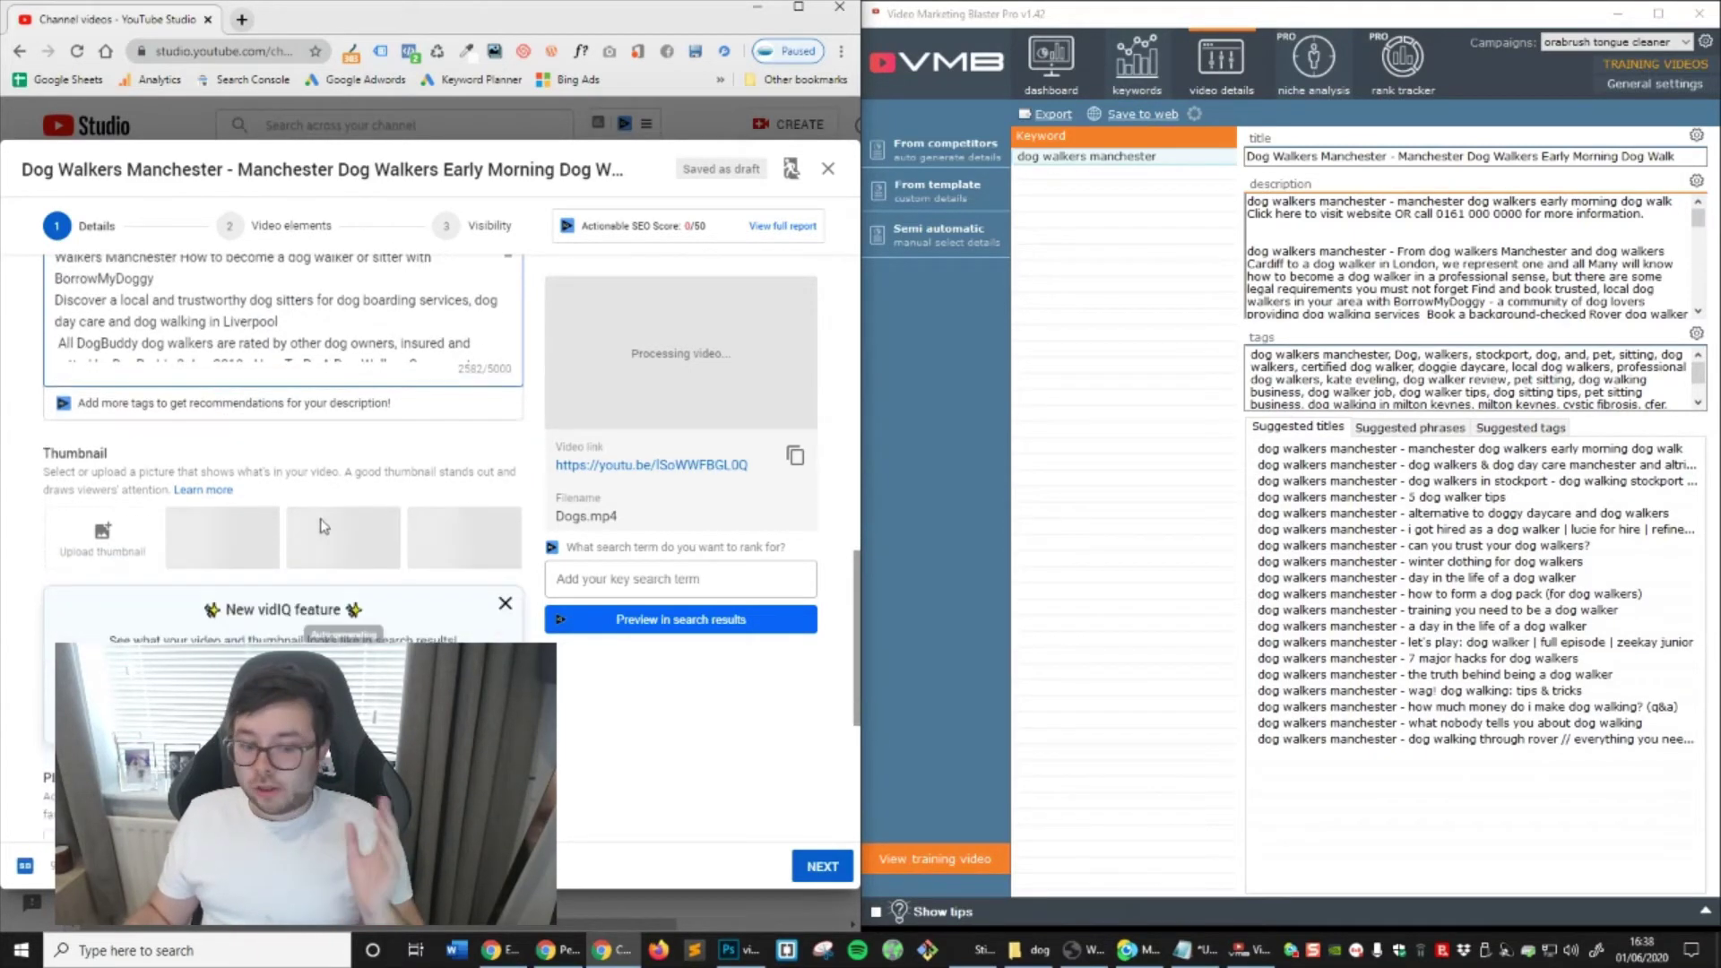
scroll(337, 509, "down", 2)
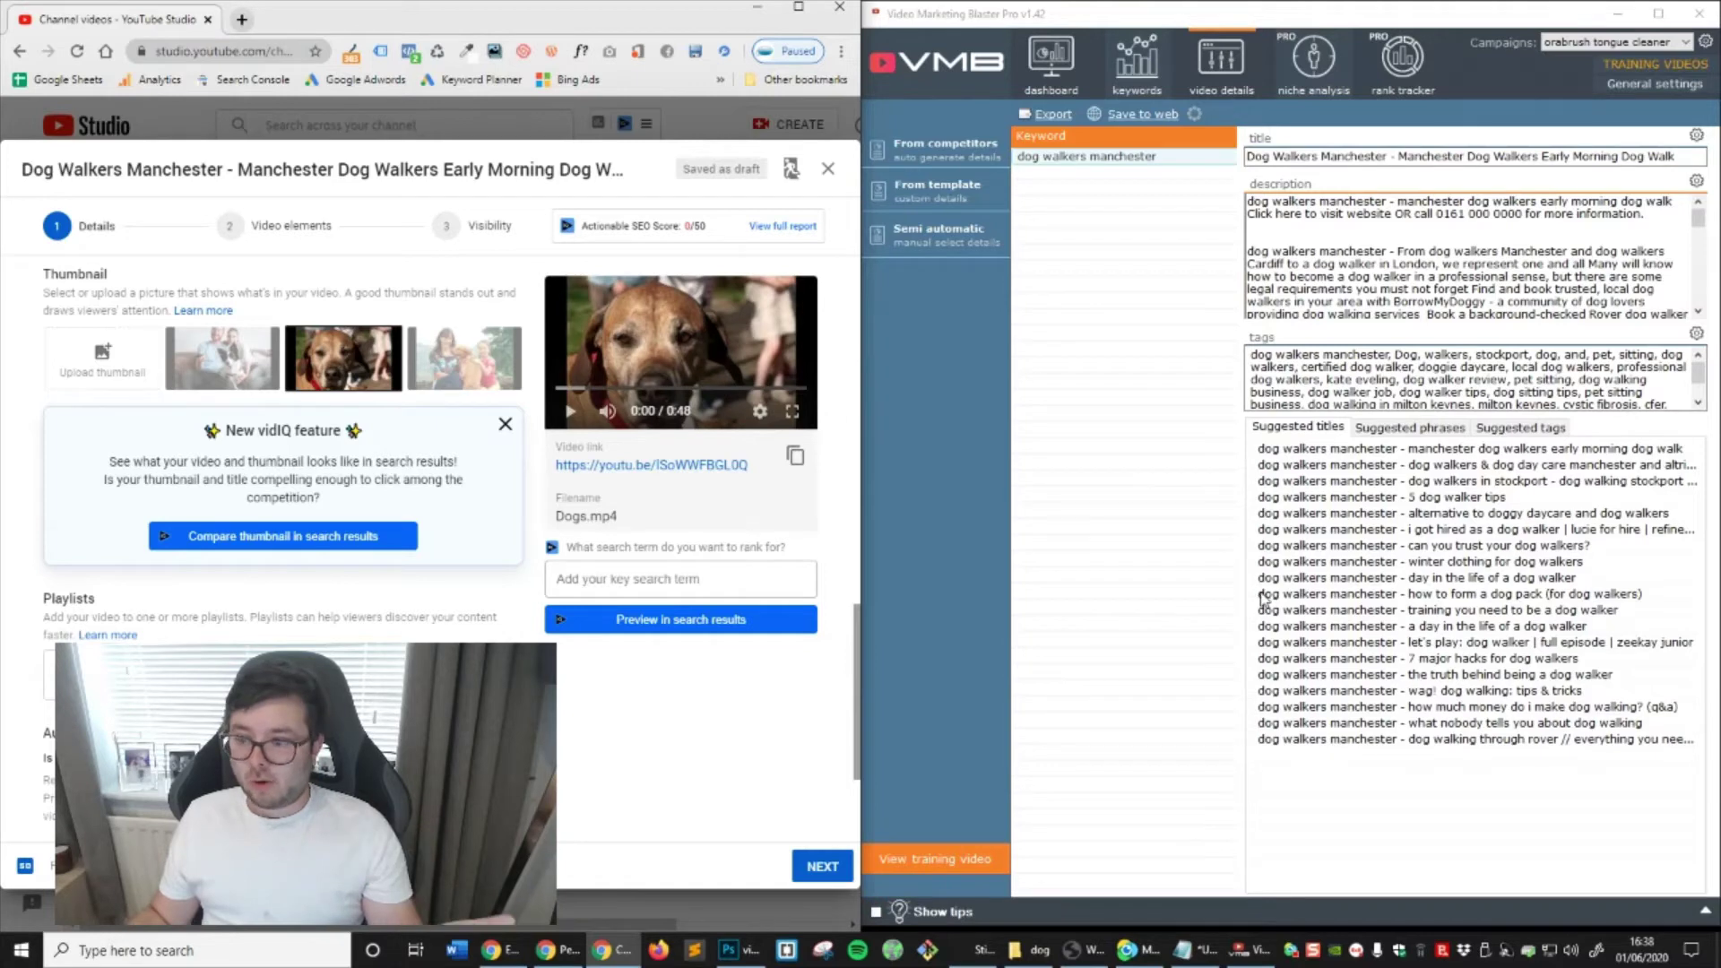
Open canva.com in a new tab, maximize the browser and create a blank YouTube Thumbnail design
left_click(244, 17)
type("canva.com")
key("Return")
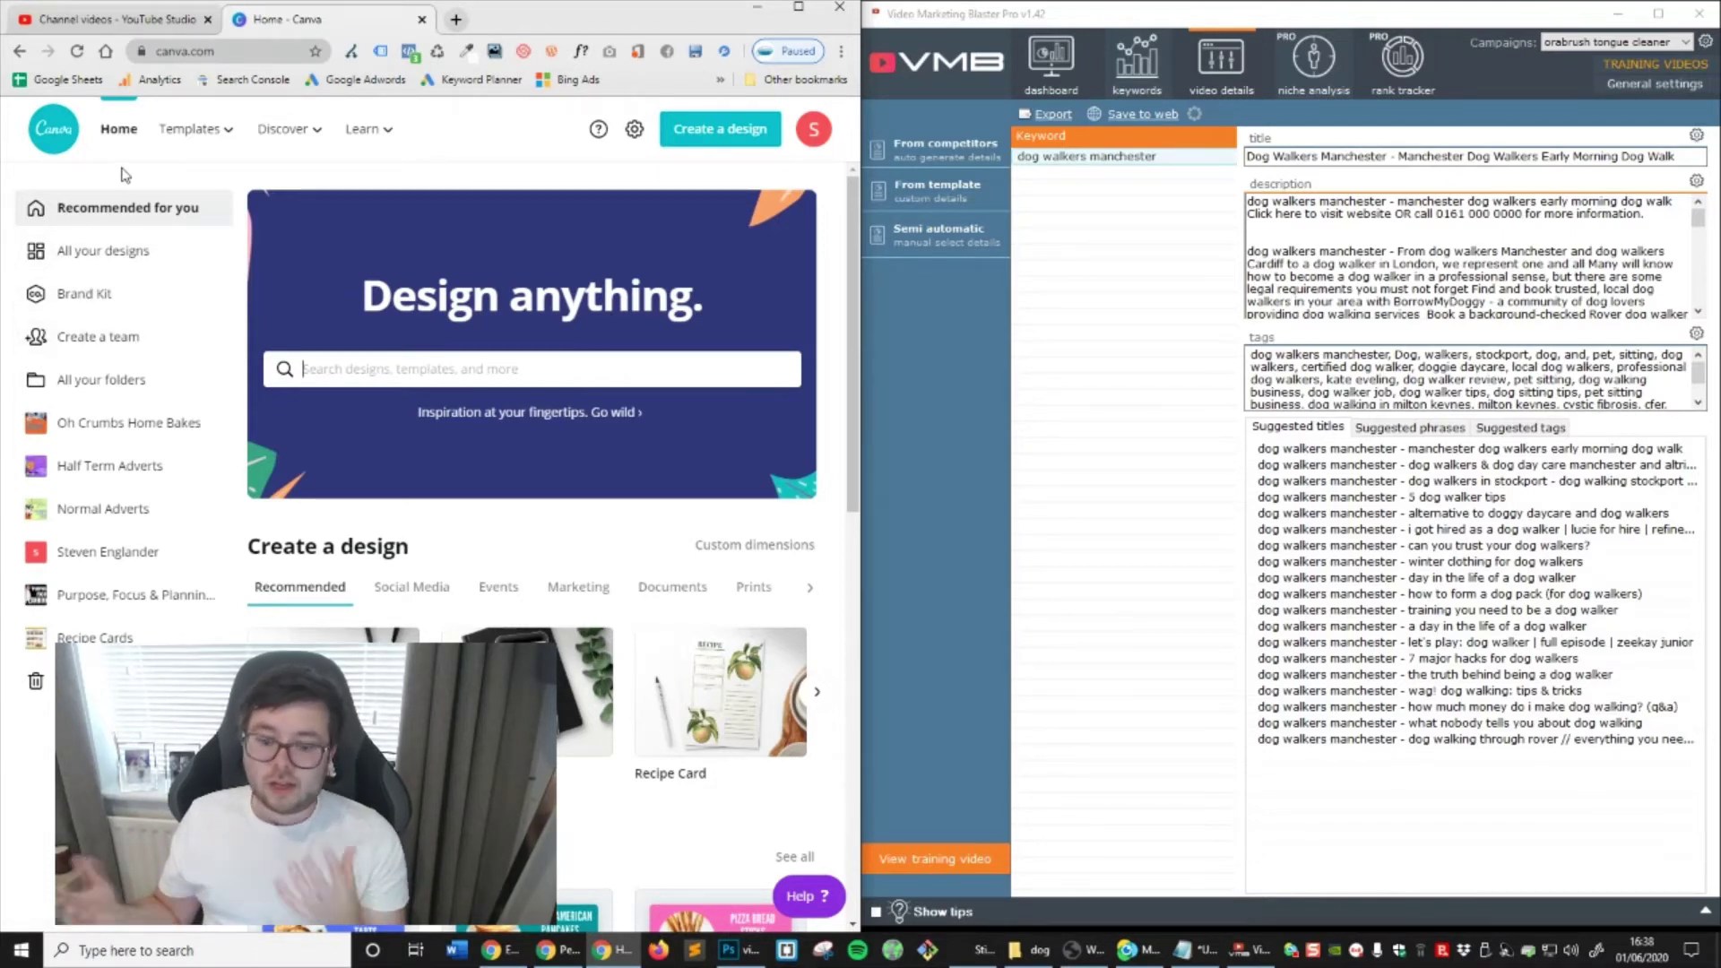
left_click(798, 7)
left_click(1581, 124)
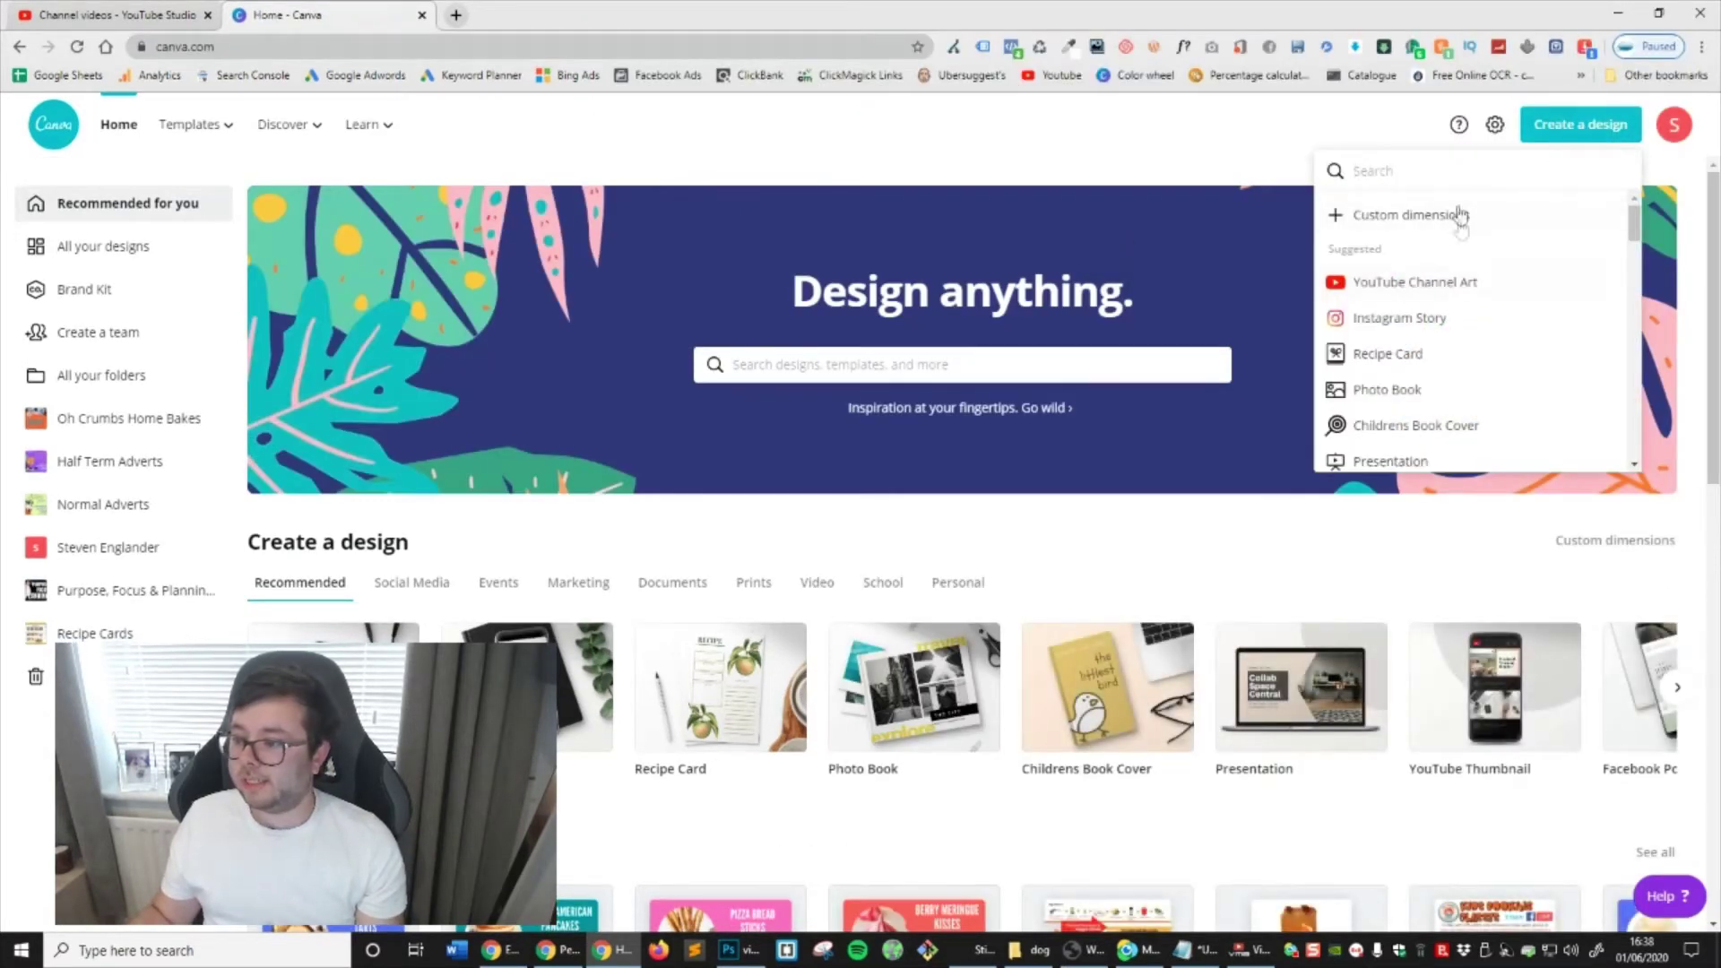
type("thumb")
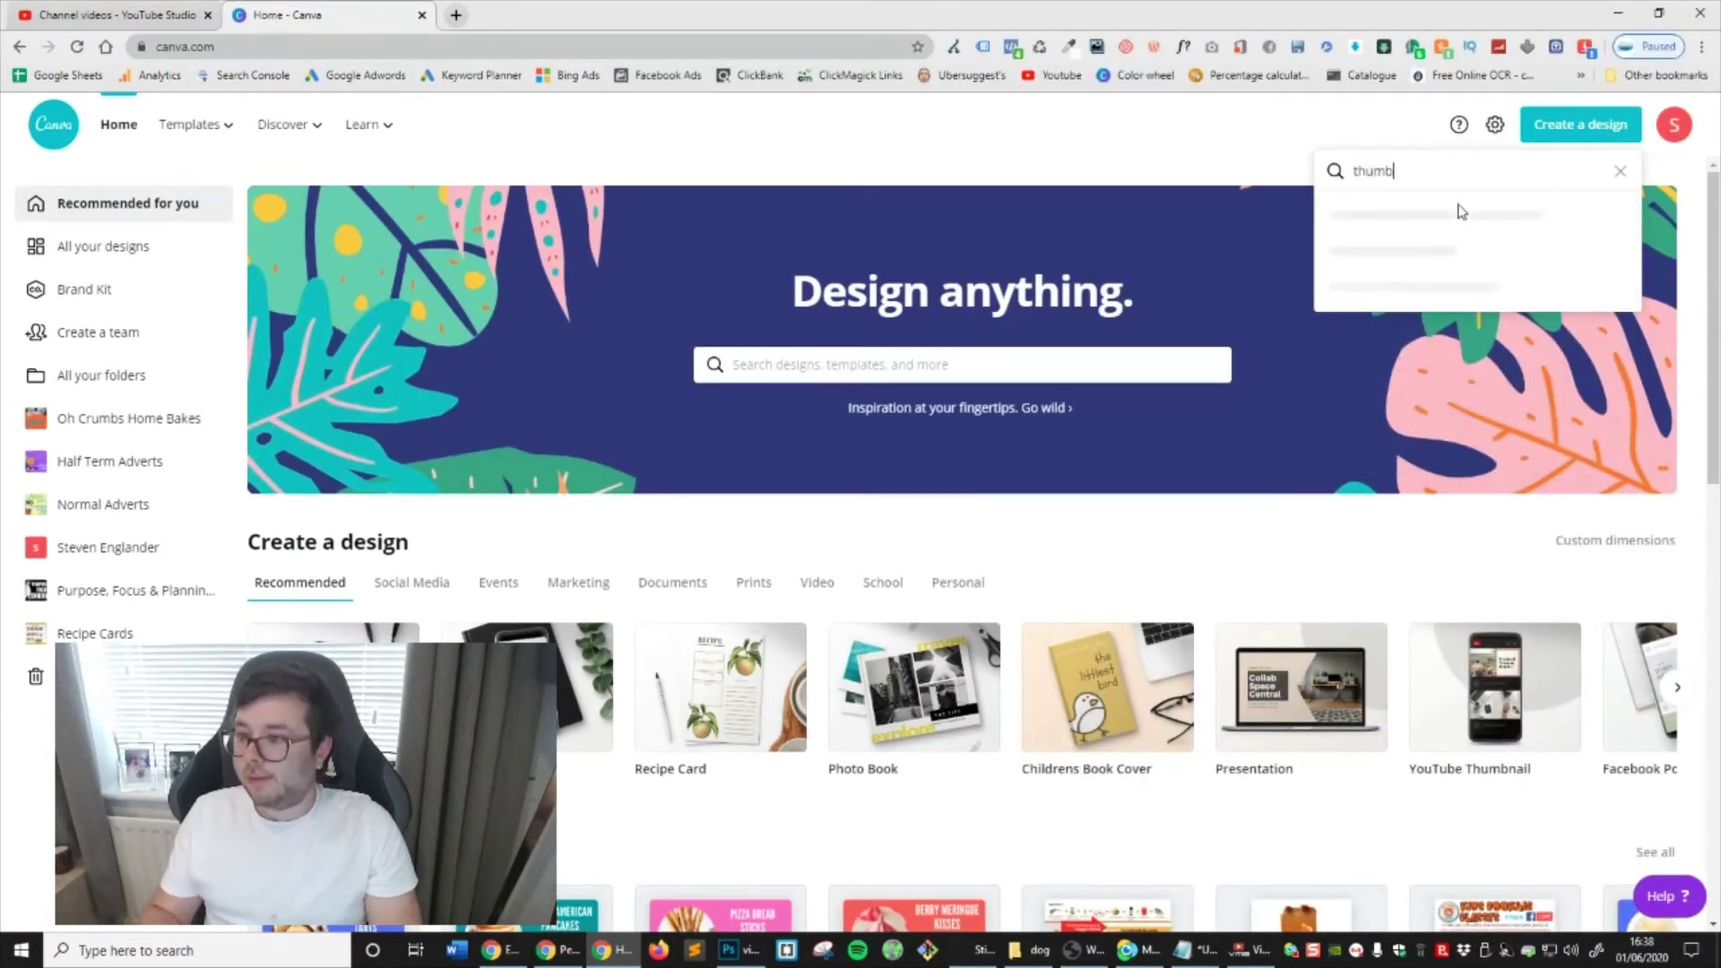
left_click(1490, 220)
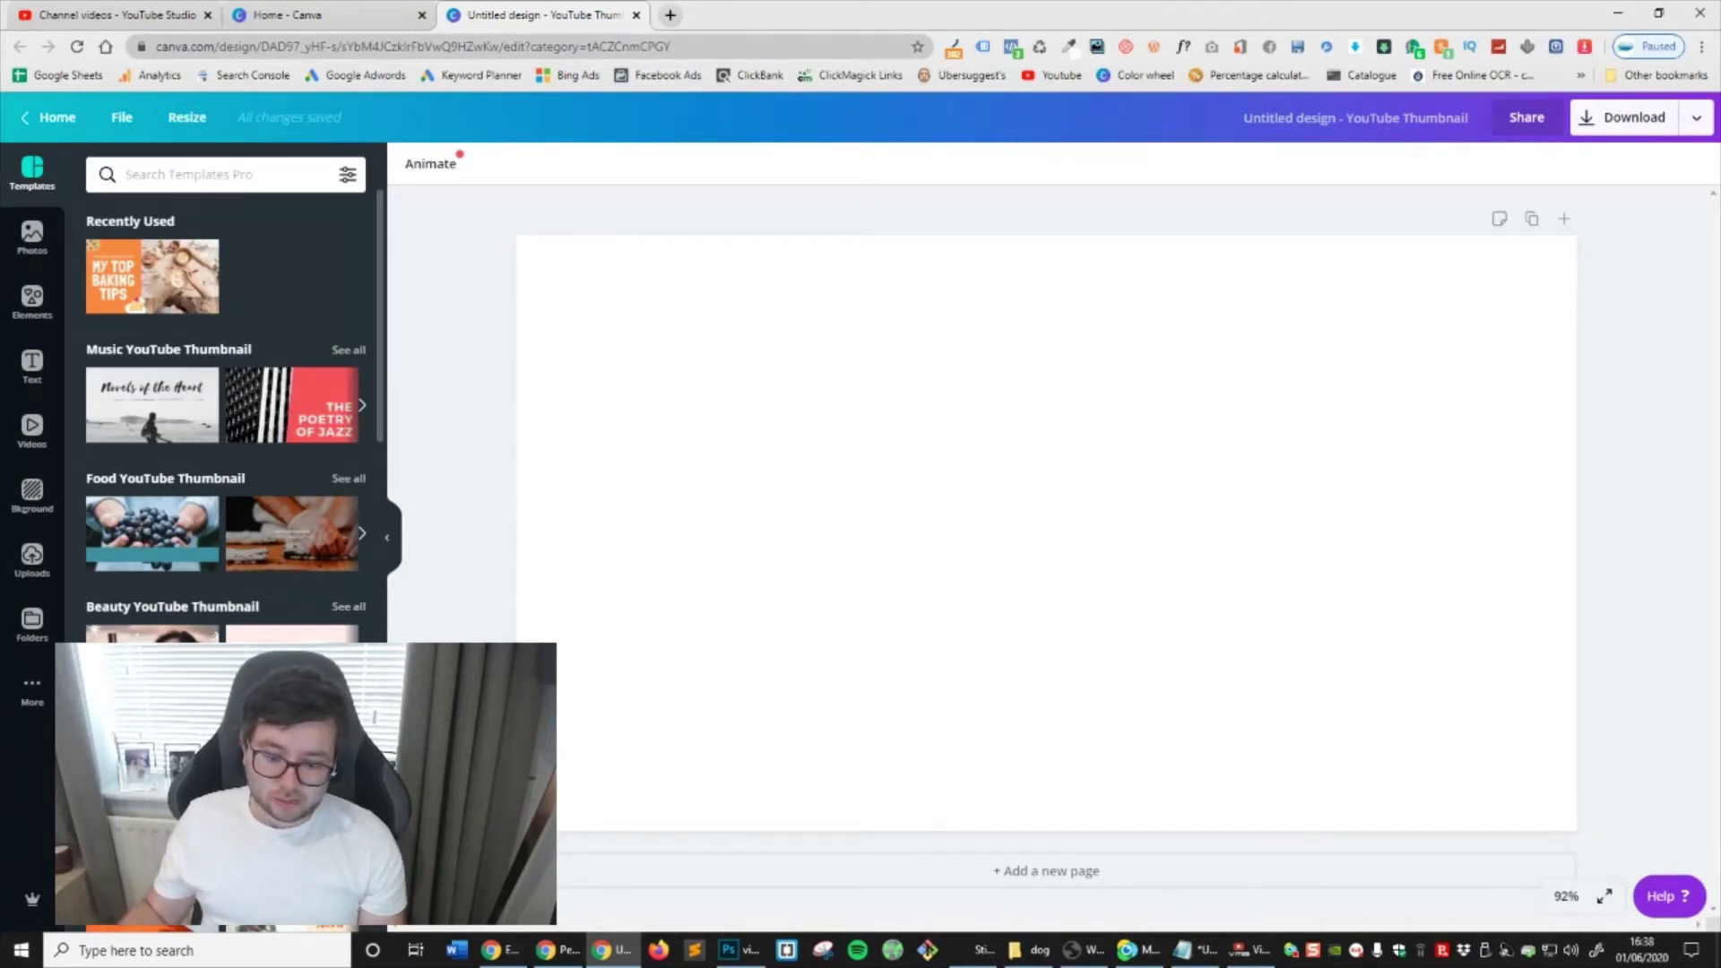
Apply the "How to train your puppy" template and replace its heading with "DOG WALKING SERVICES"
scroll(269, 579, "down", 1)
left_click(152, 695)
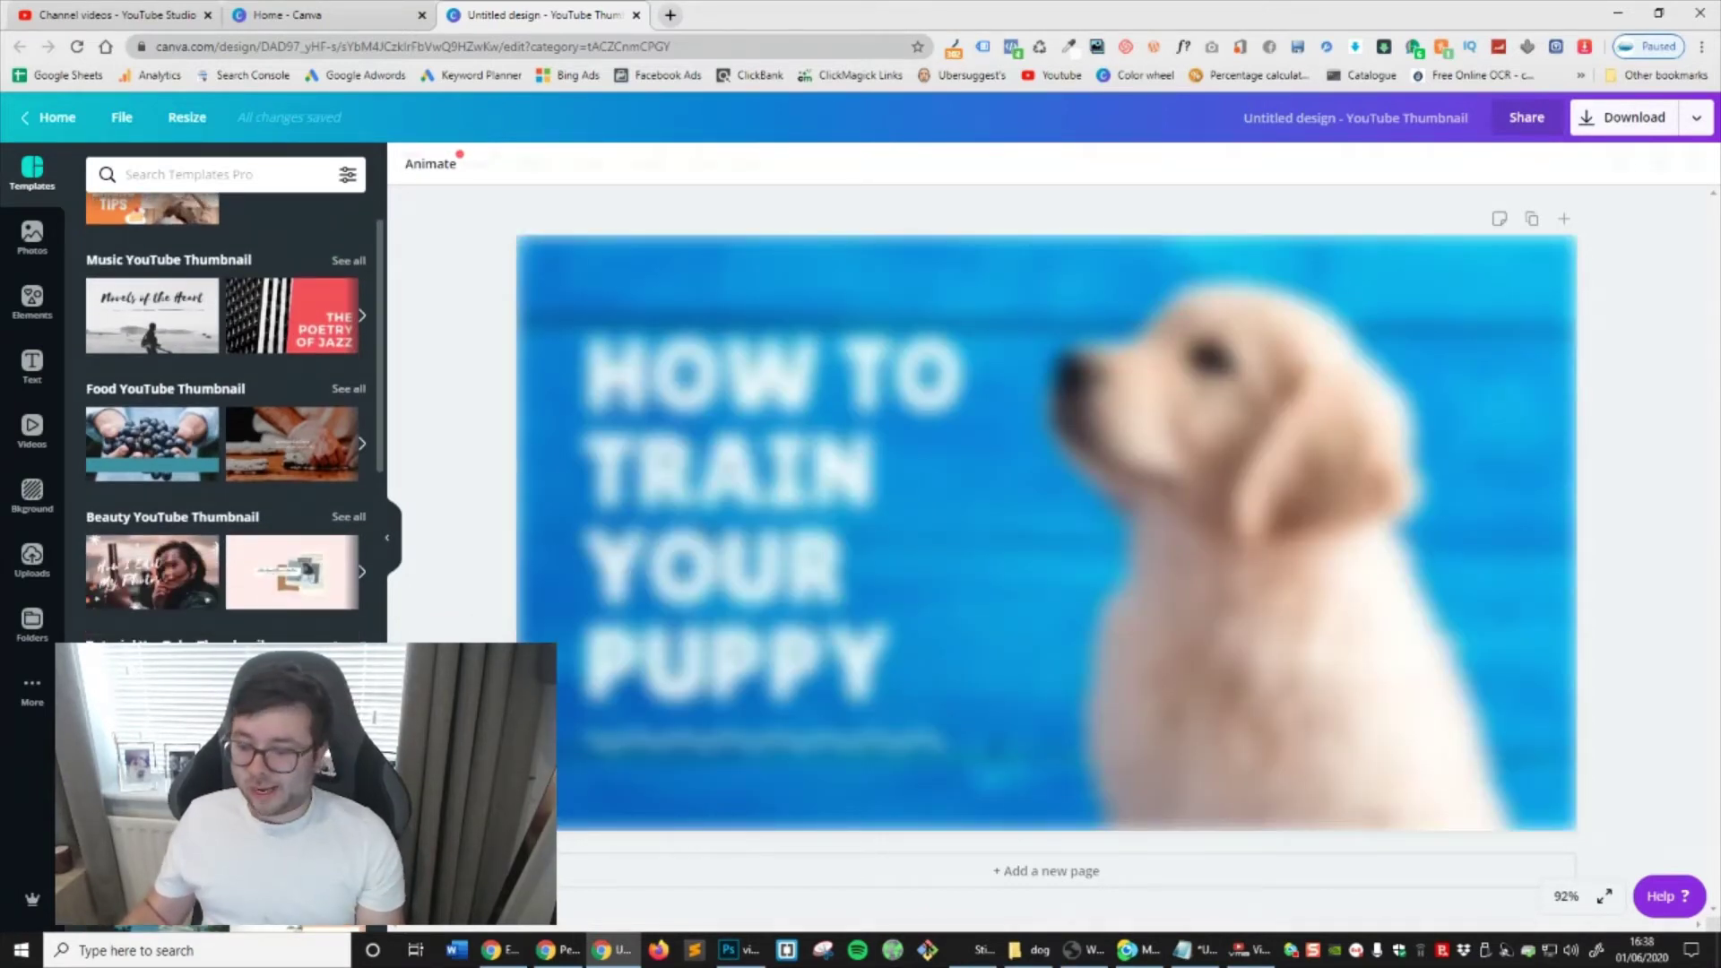
left_click(652, 433)
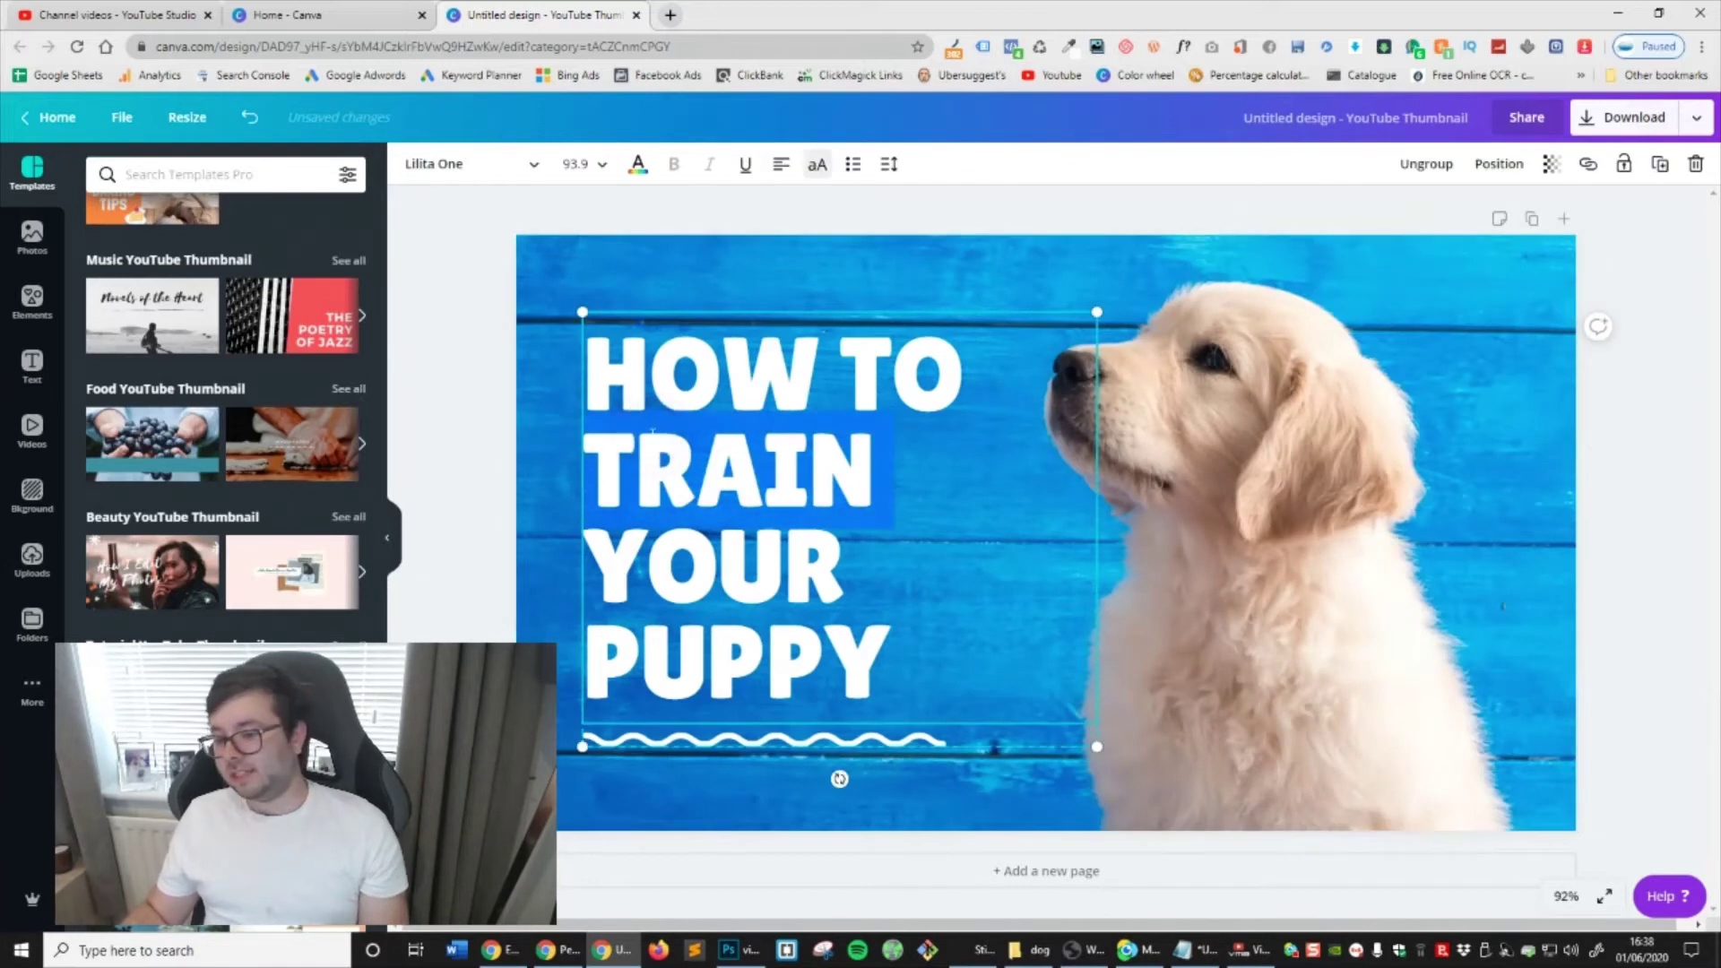
double_click(652, 433)
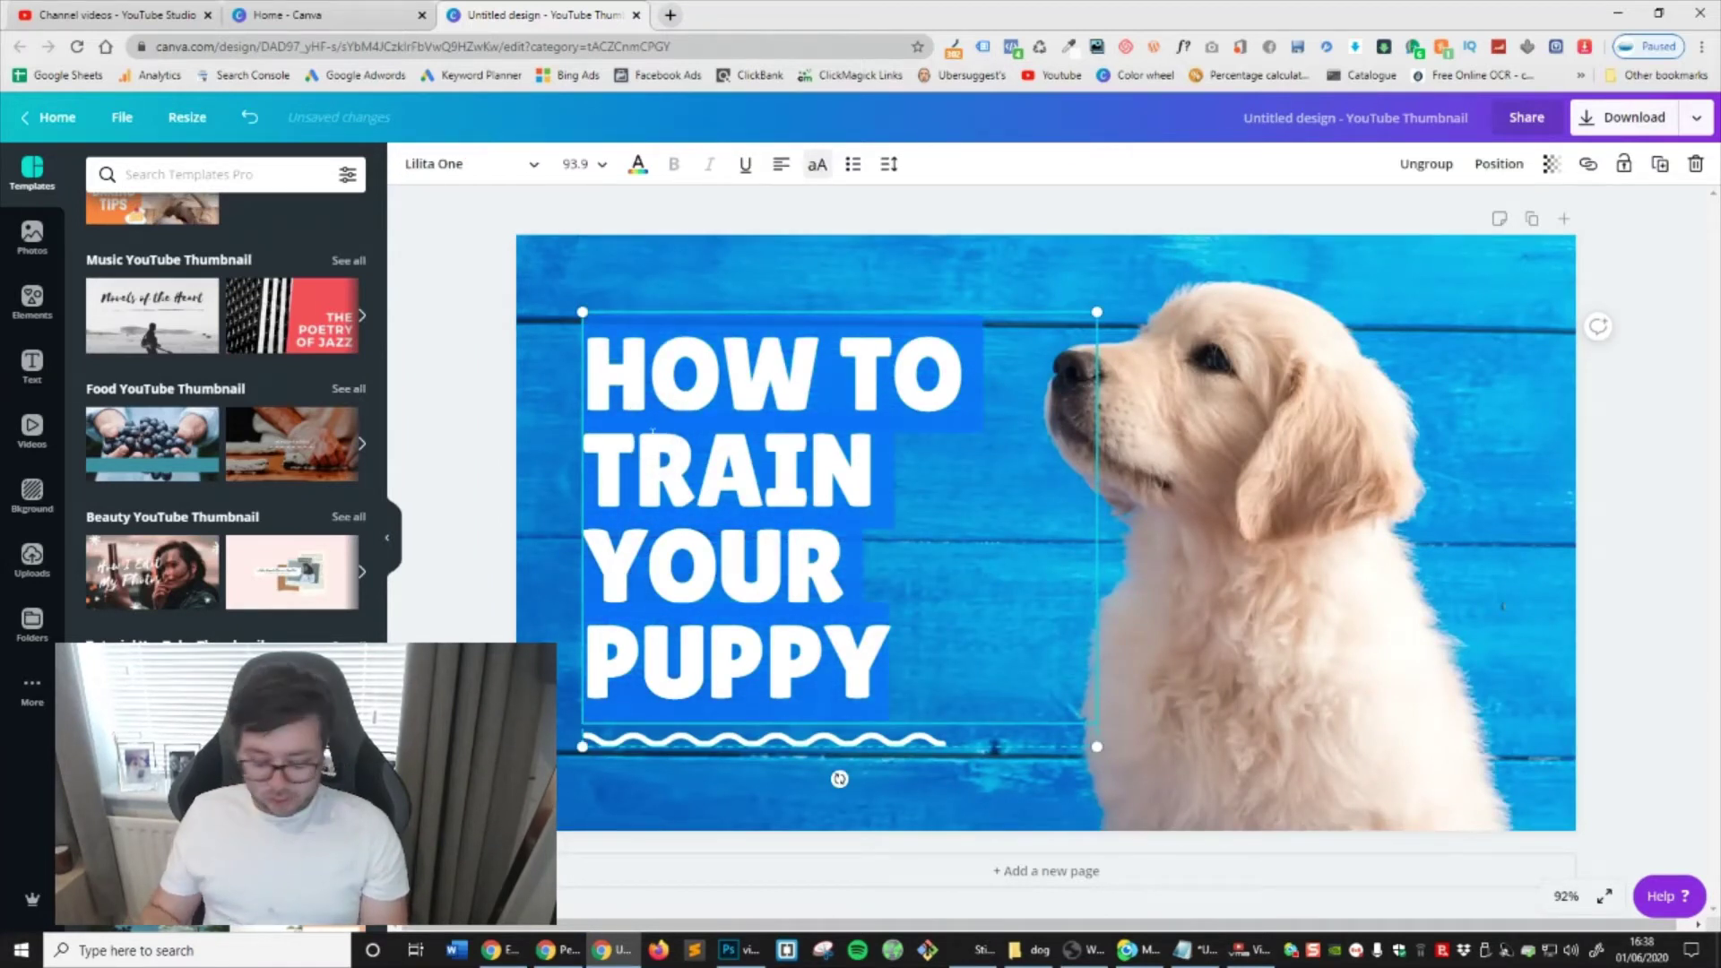
type("DOG WALKI")
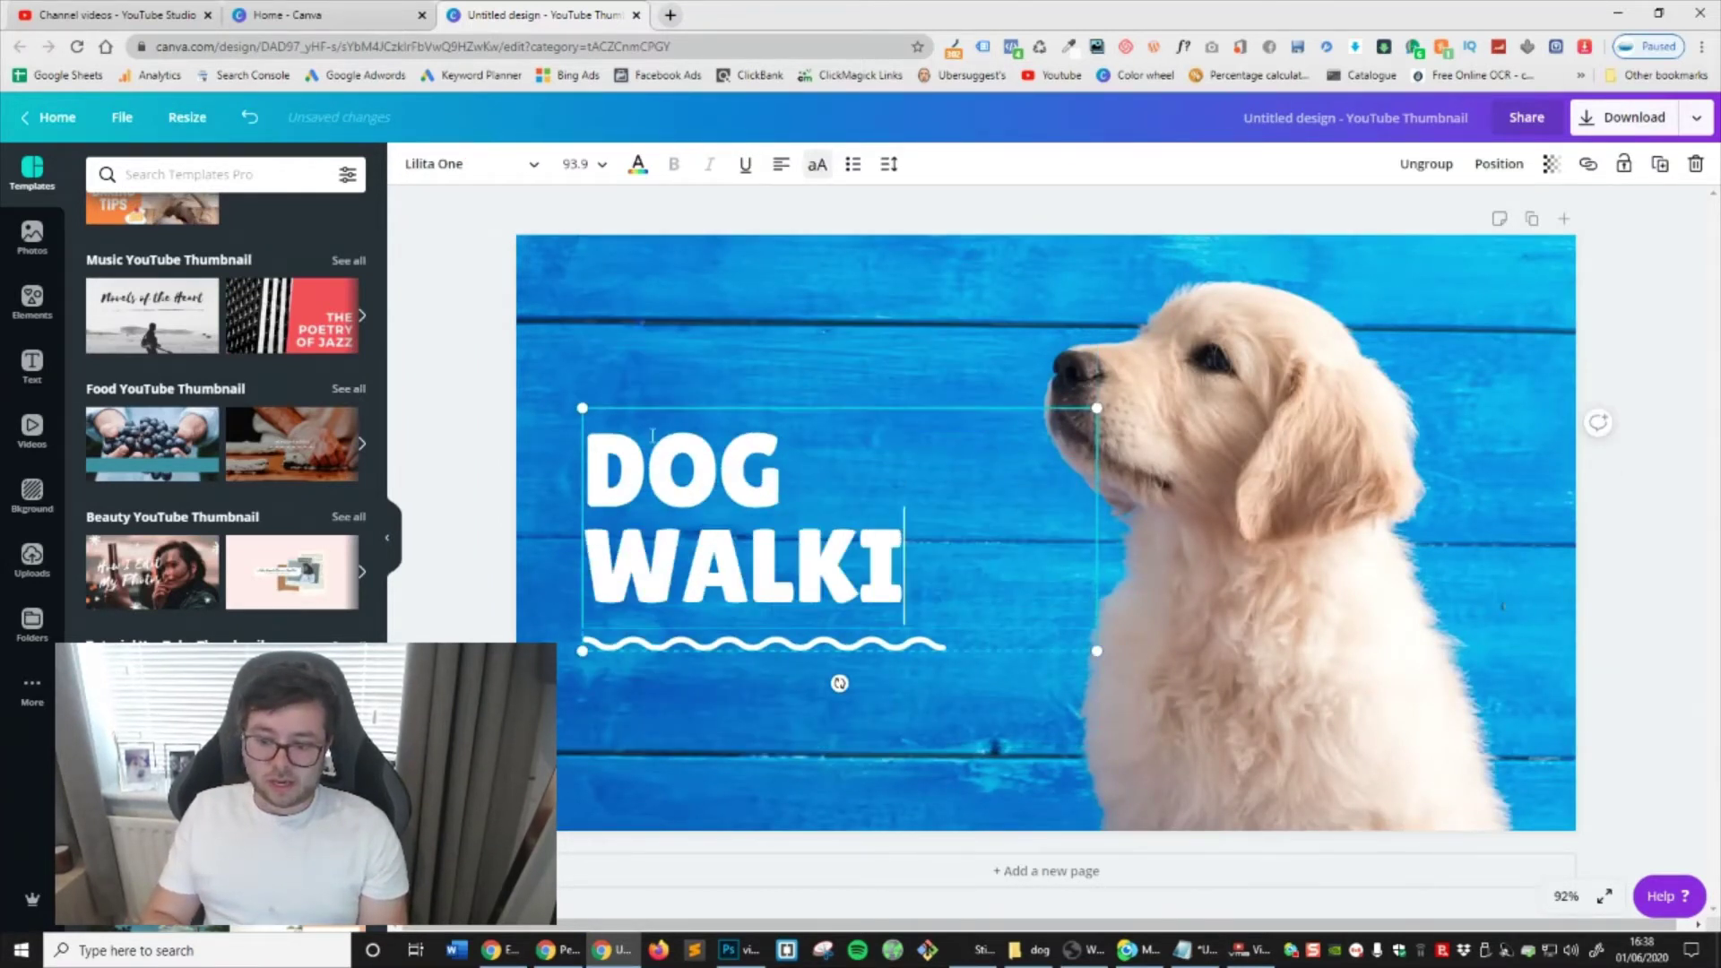
type("NG SERVICES")
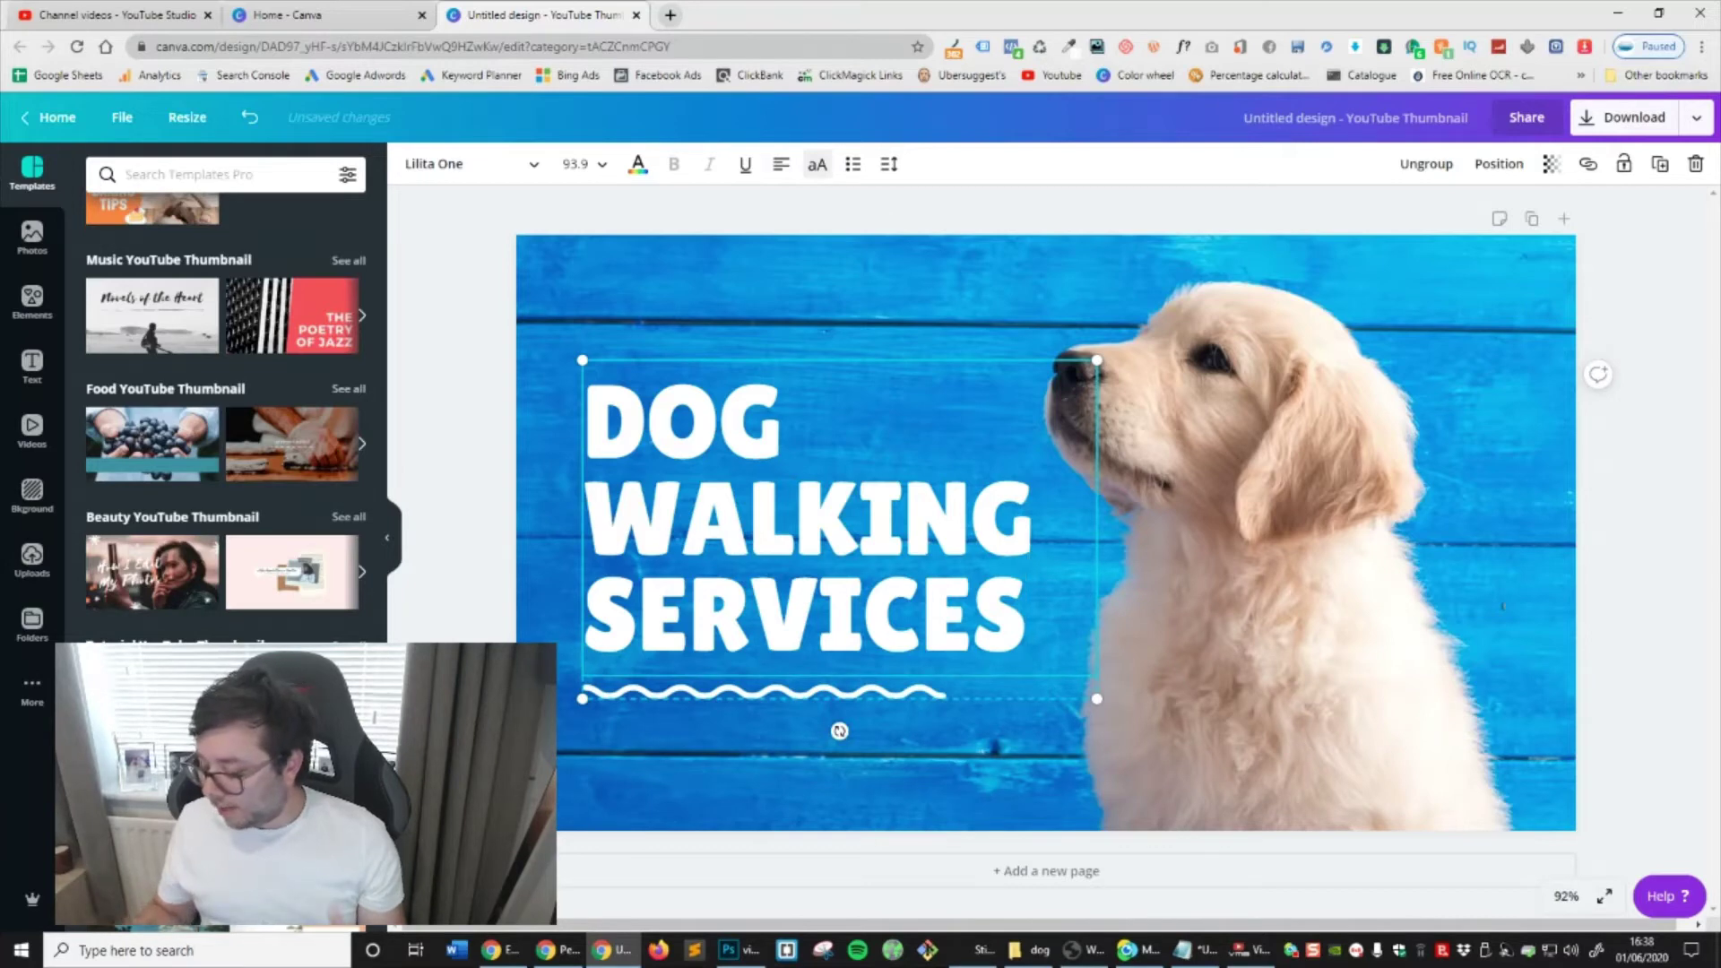
Move the heading group up and add the business phone number on a new line beneath "DOG WALKING SERVICES"
left_click(887, 371)
left_click_drag(886, 429, 860, 309)
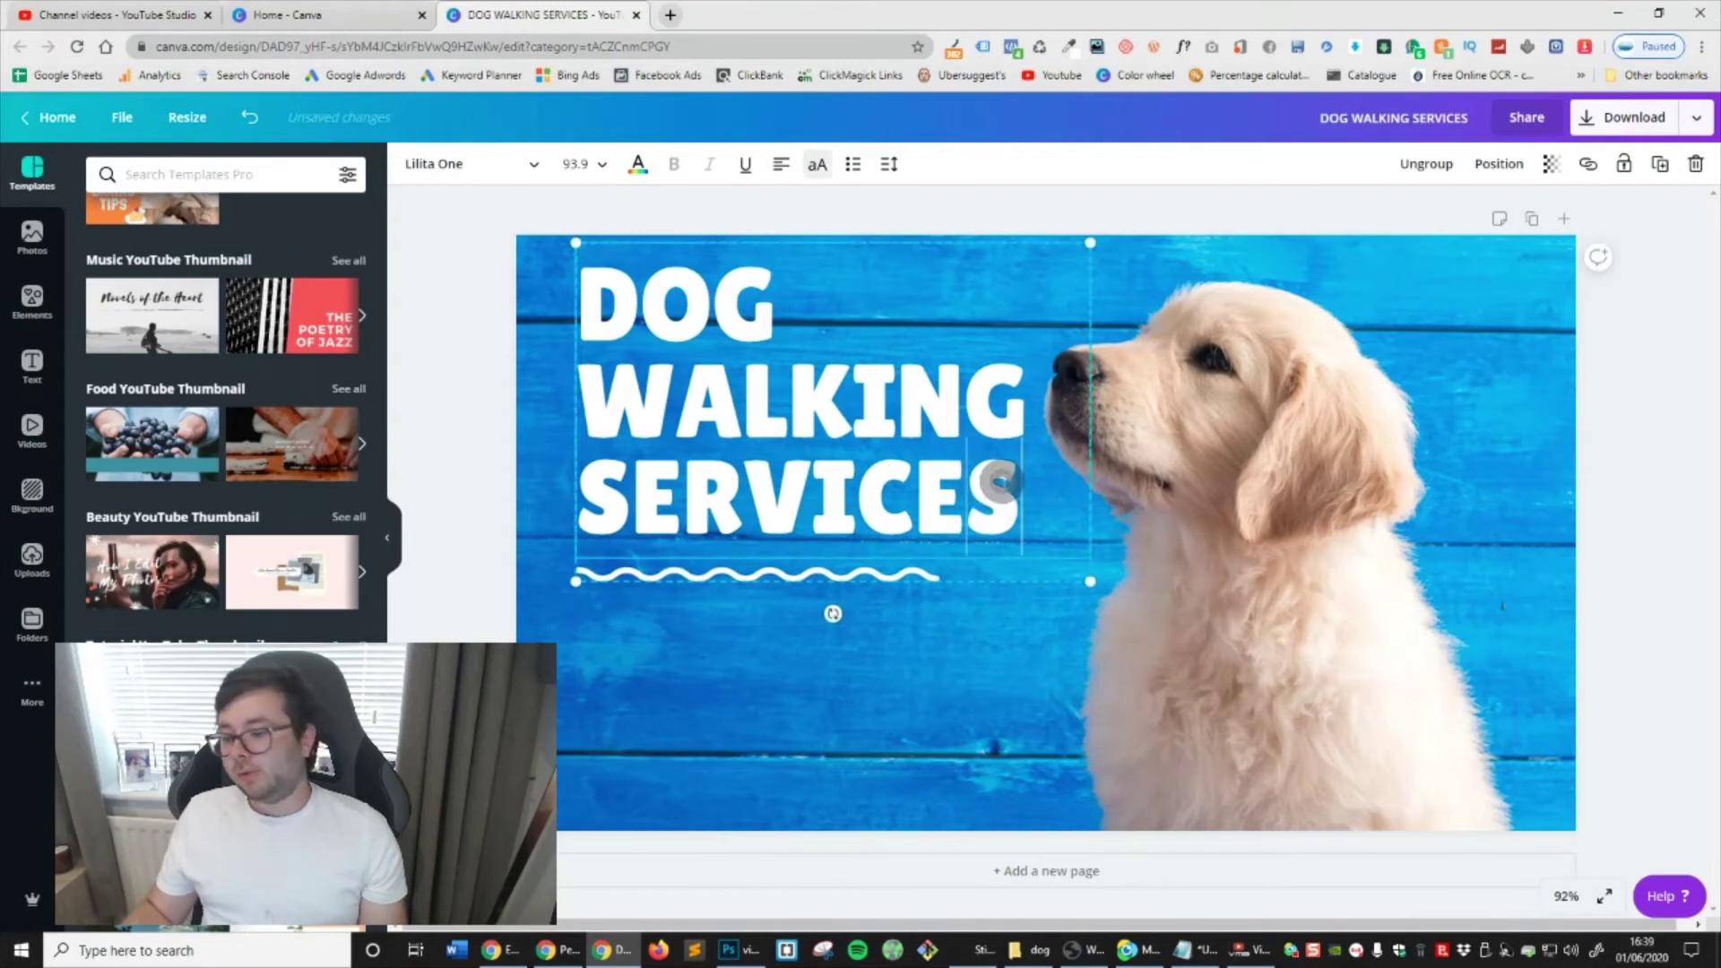
double_click(1051, 488)
key("Return")
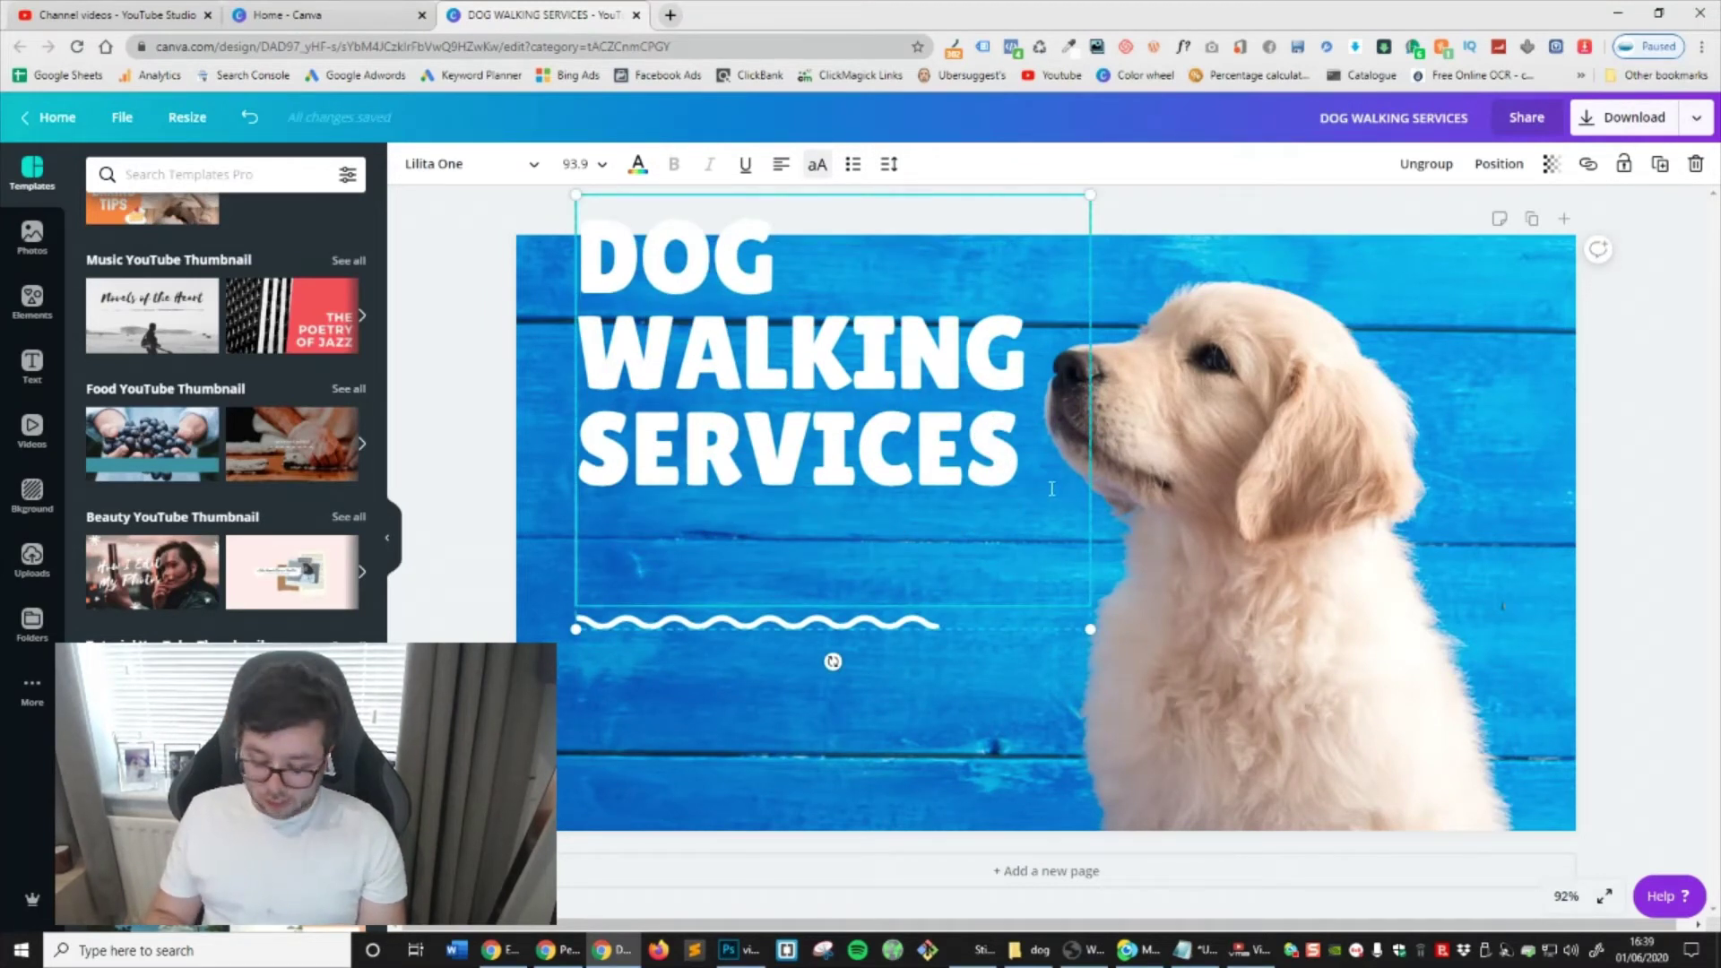
type("0161 ")
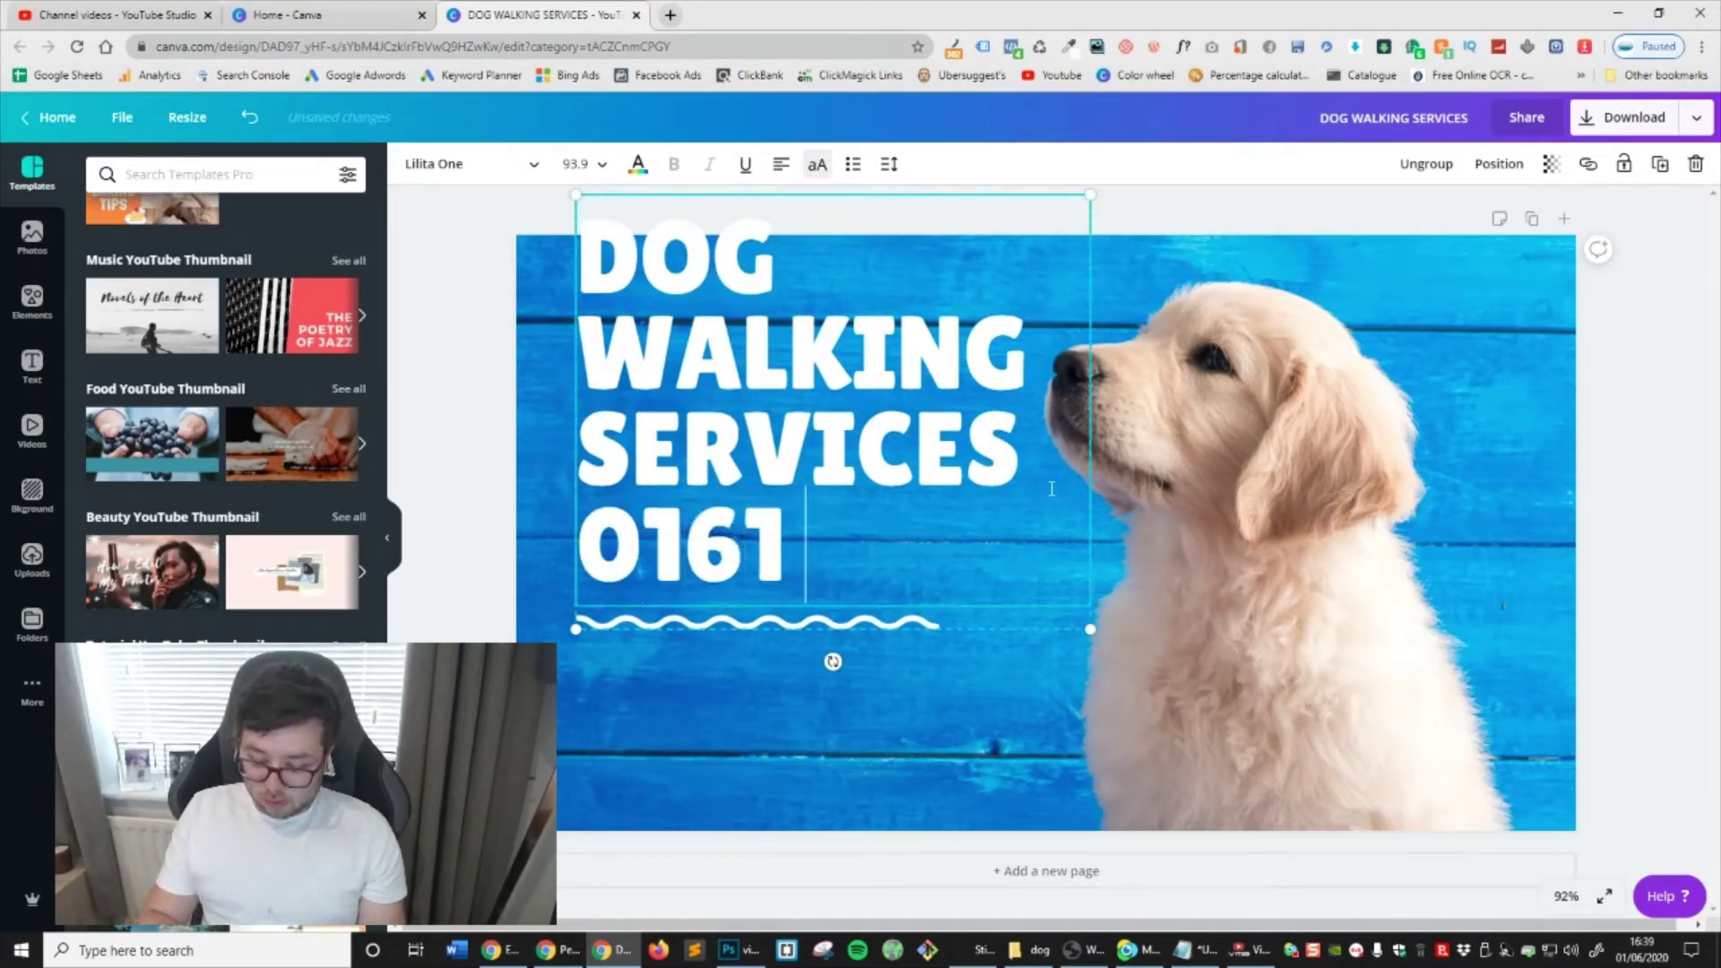
type("000000")
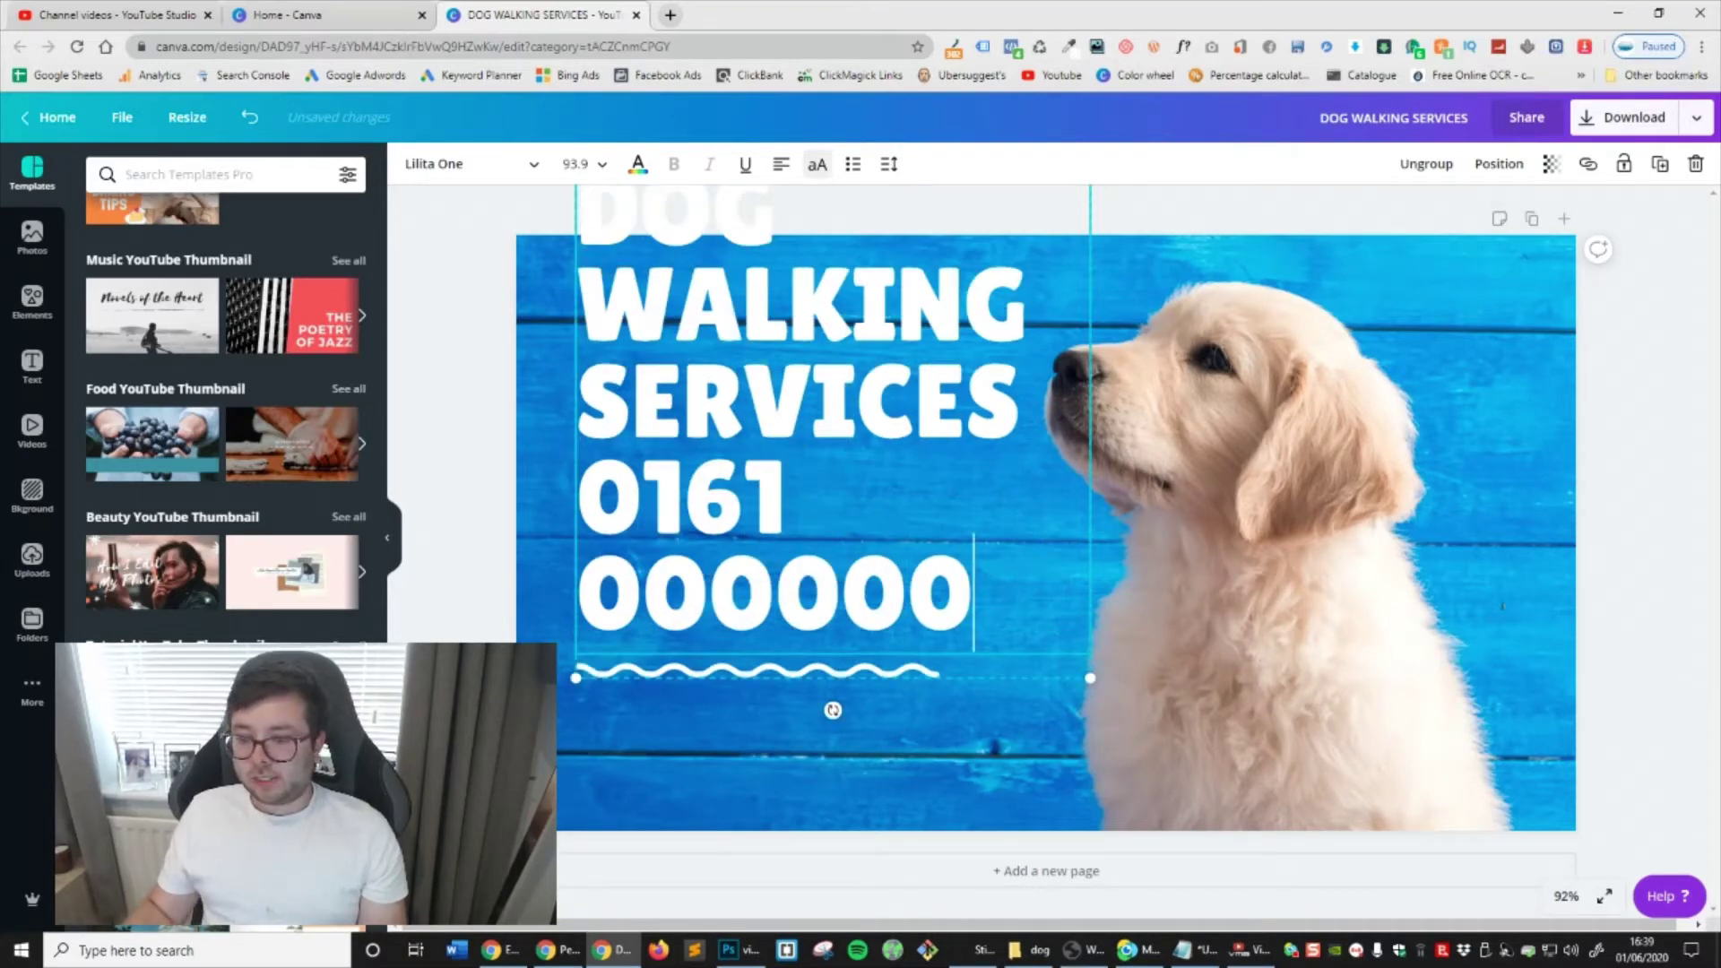
Set the font size of the "DOG WALKING SERVICES" lines to 70
left_click_drag(1026, 422, 504, 248)
left_click(591, 164)
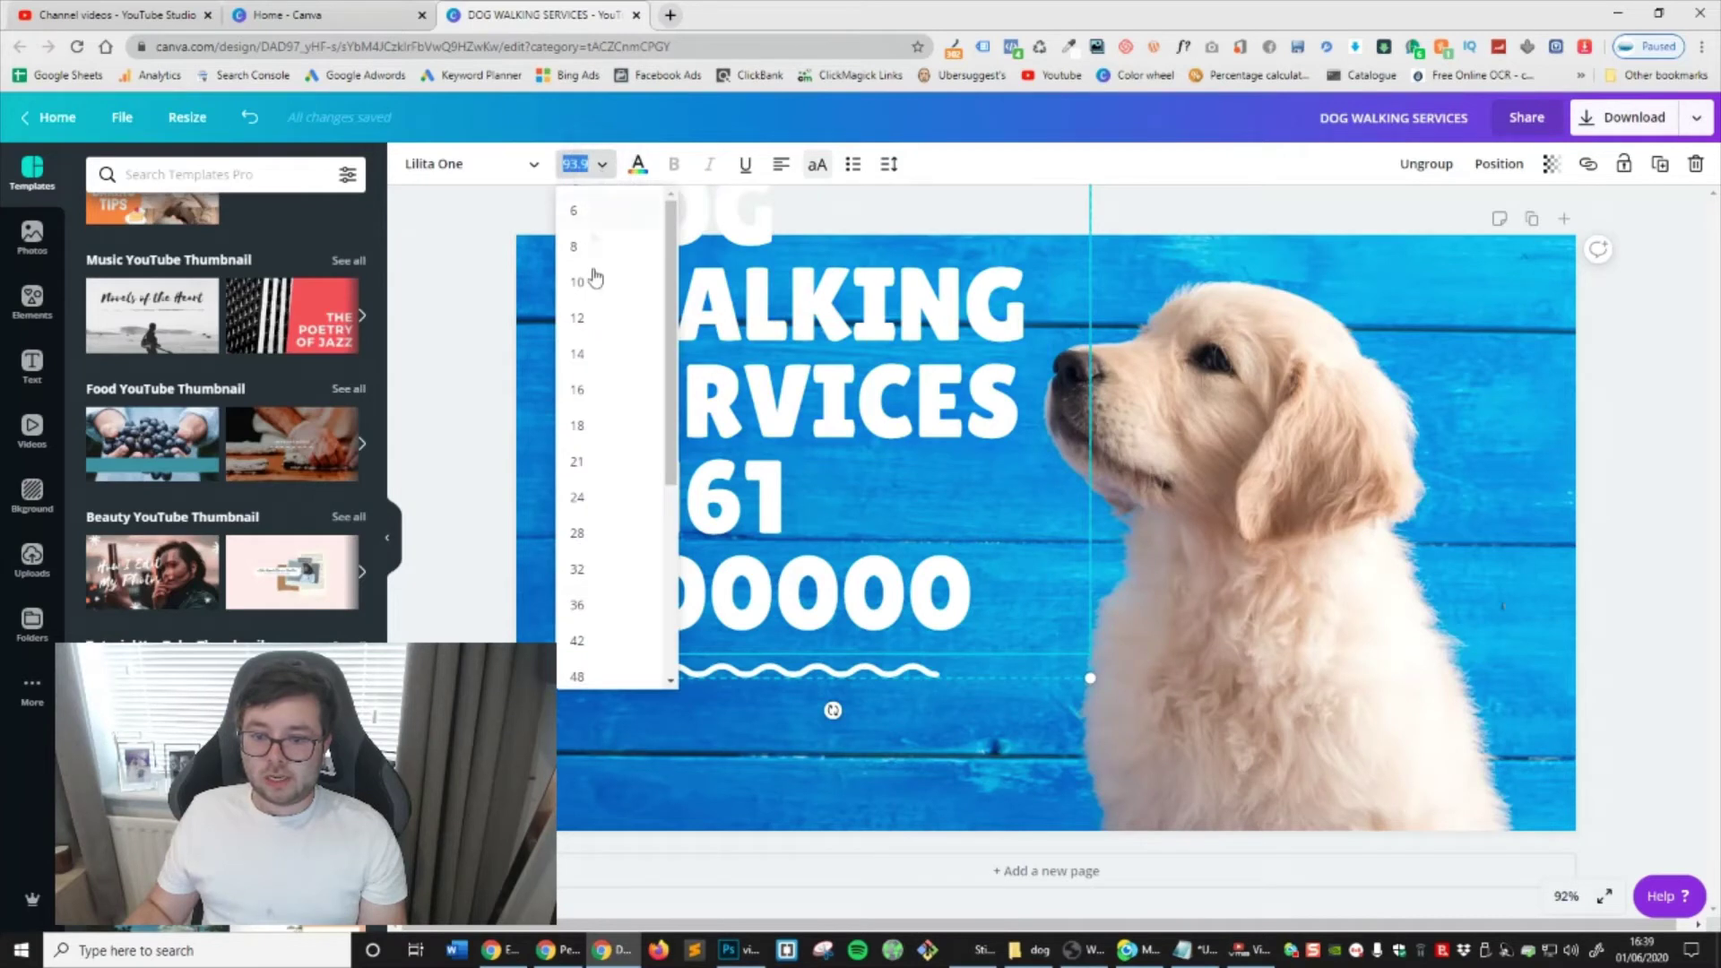
scroll(603, 430, "down", 2)
left_click(575, 164)
left_click(574, 164)
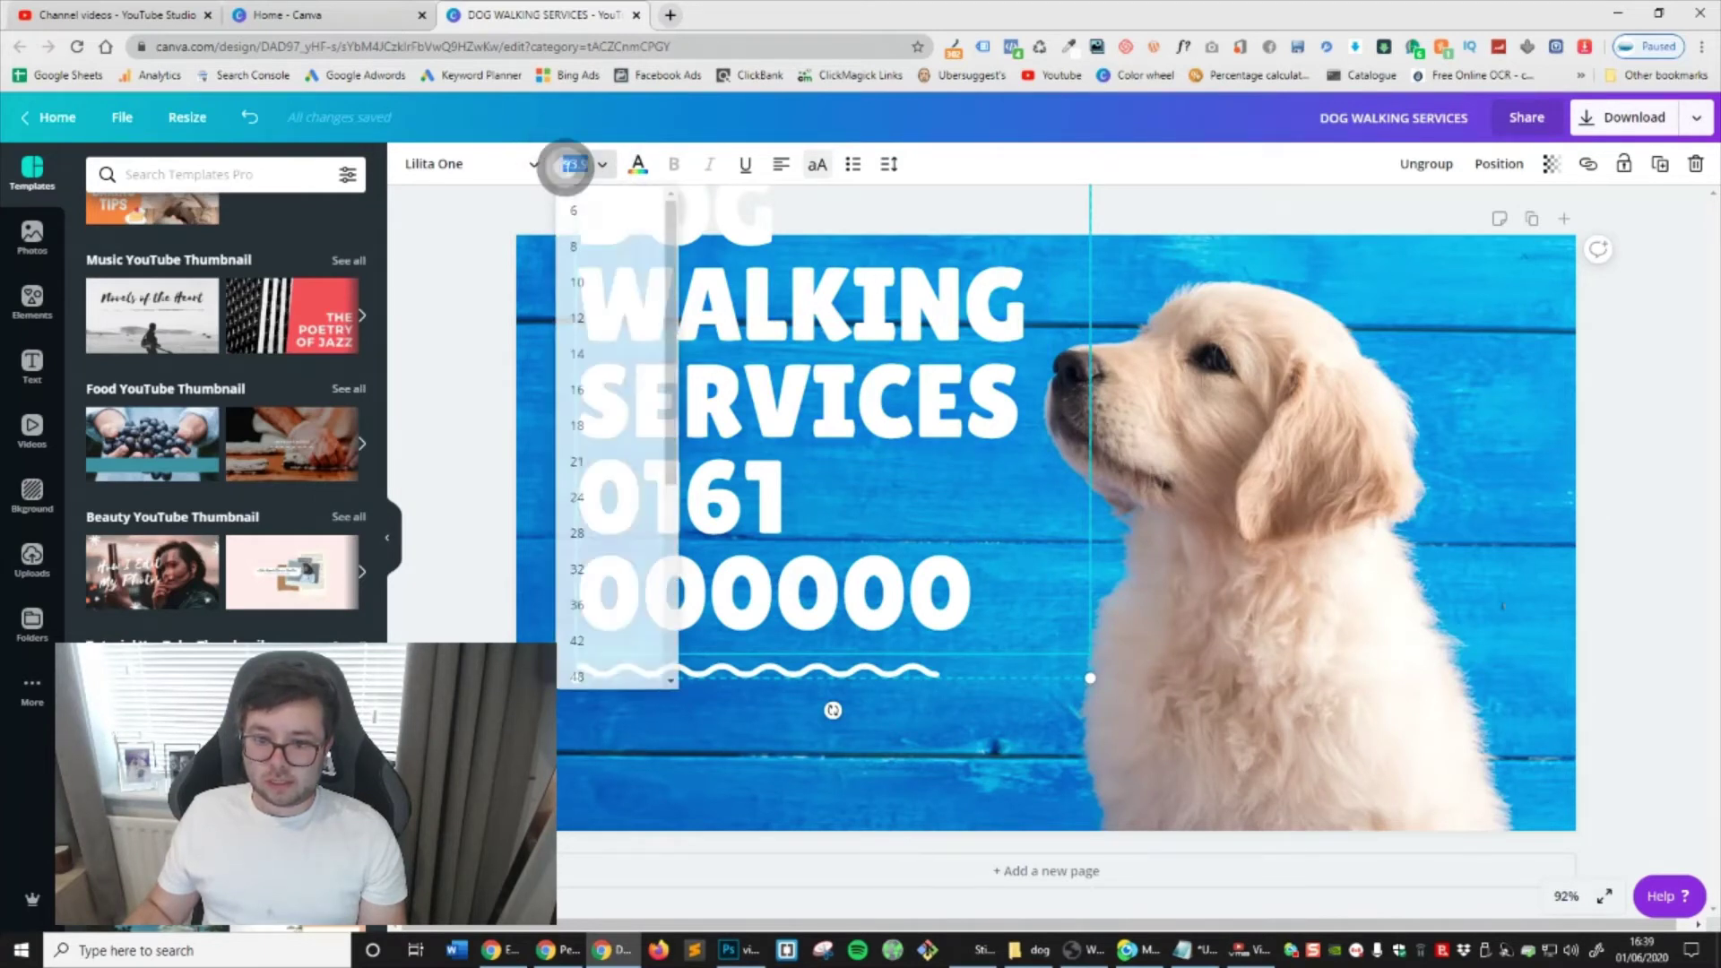
type("70")
key("Return")
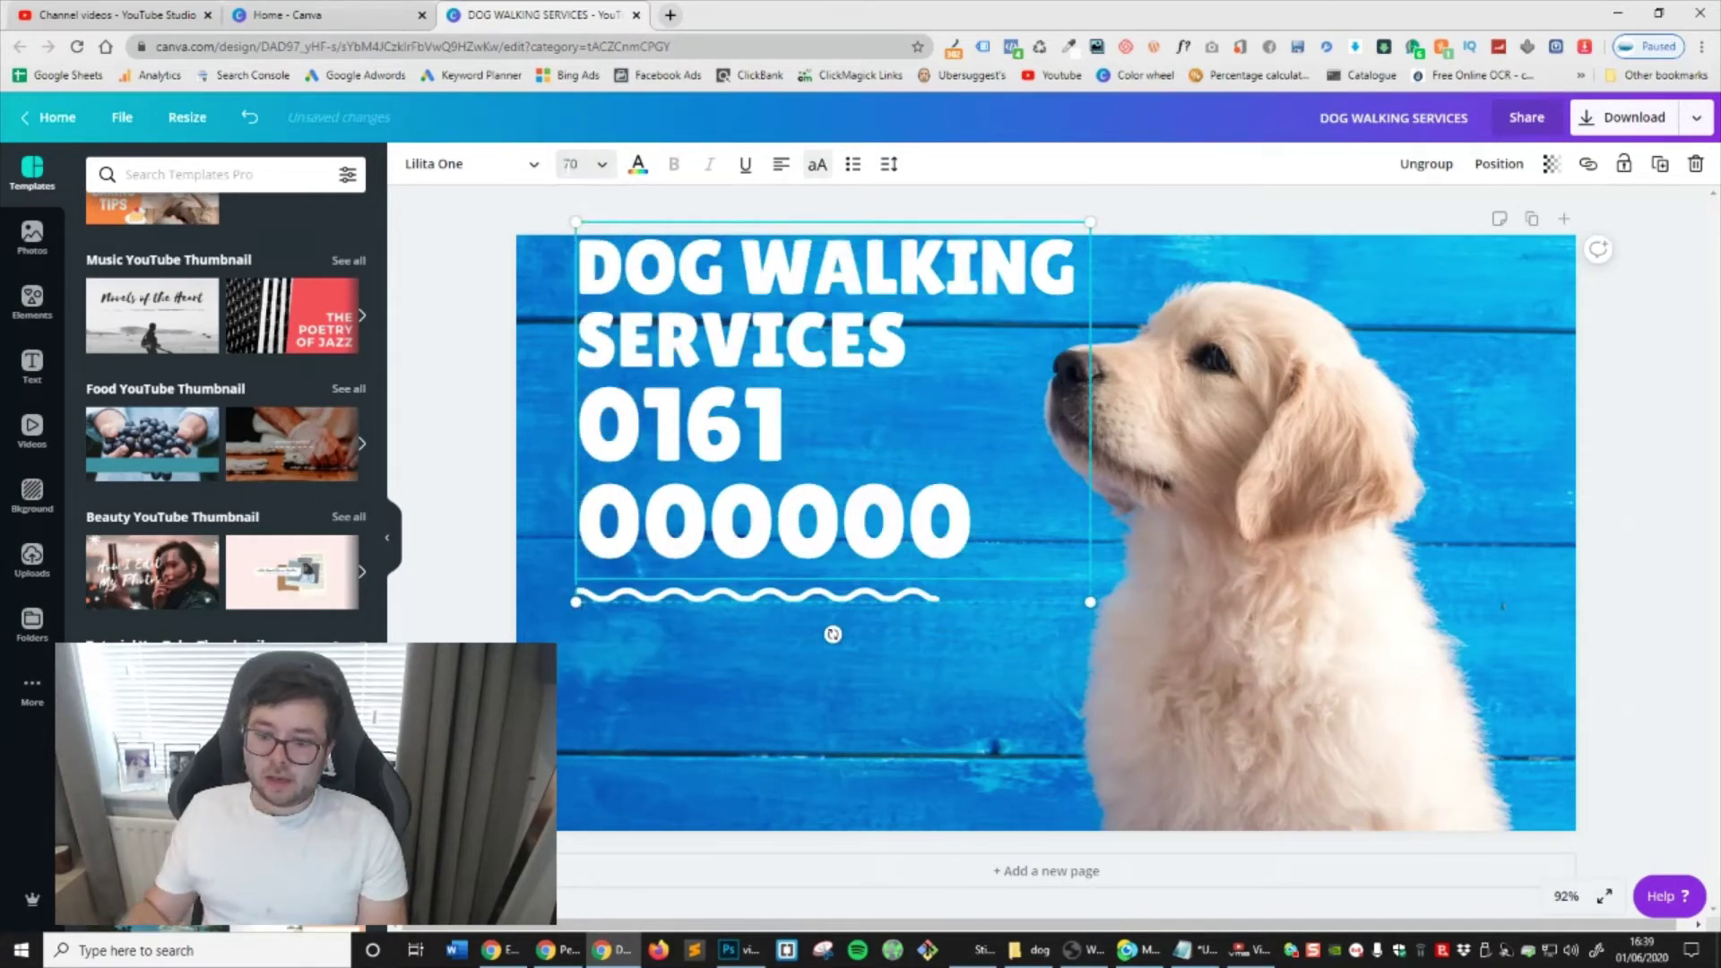
Reposition the text group slightly lower and closer to the thumbnail's left edge, clear of the puppy
left_click(841, 412)
left_click_drag(841, 412, 815, 468)
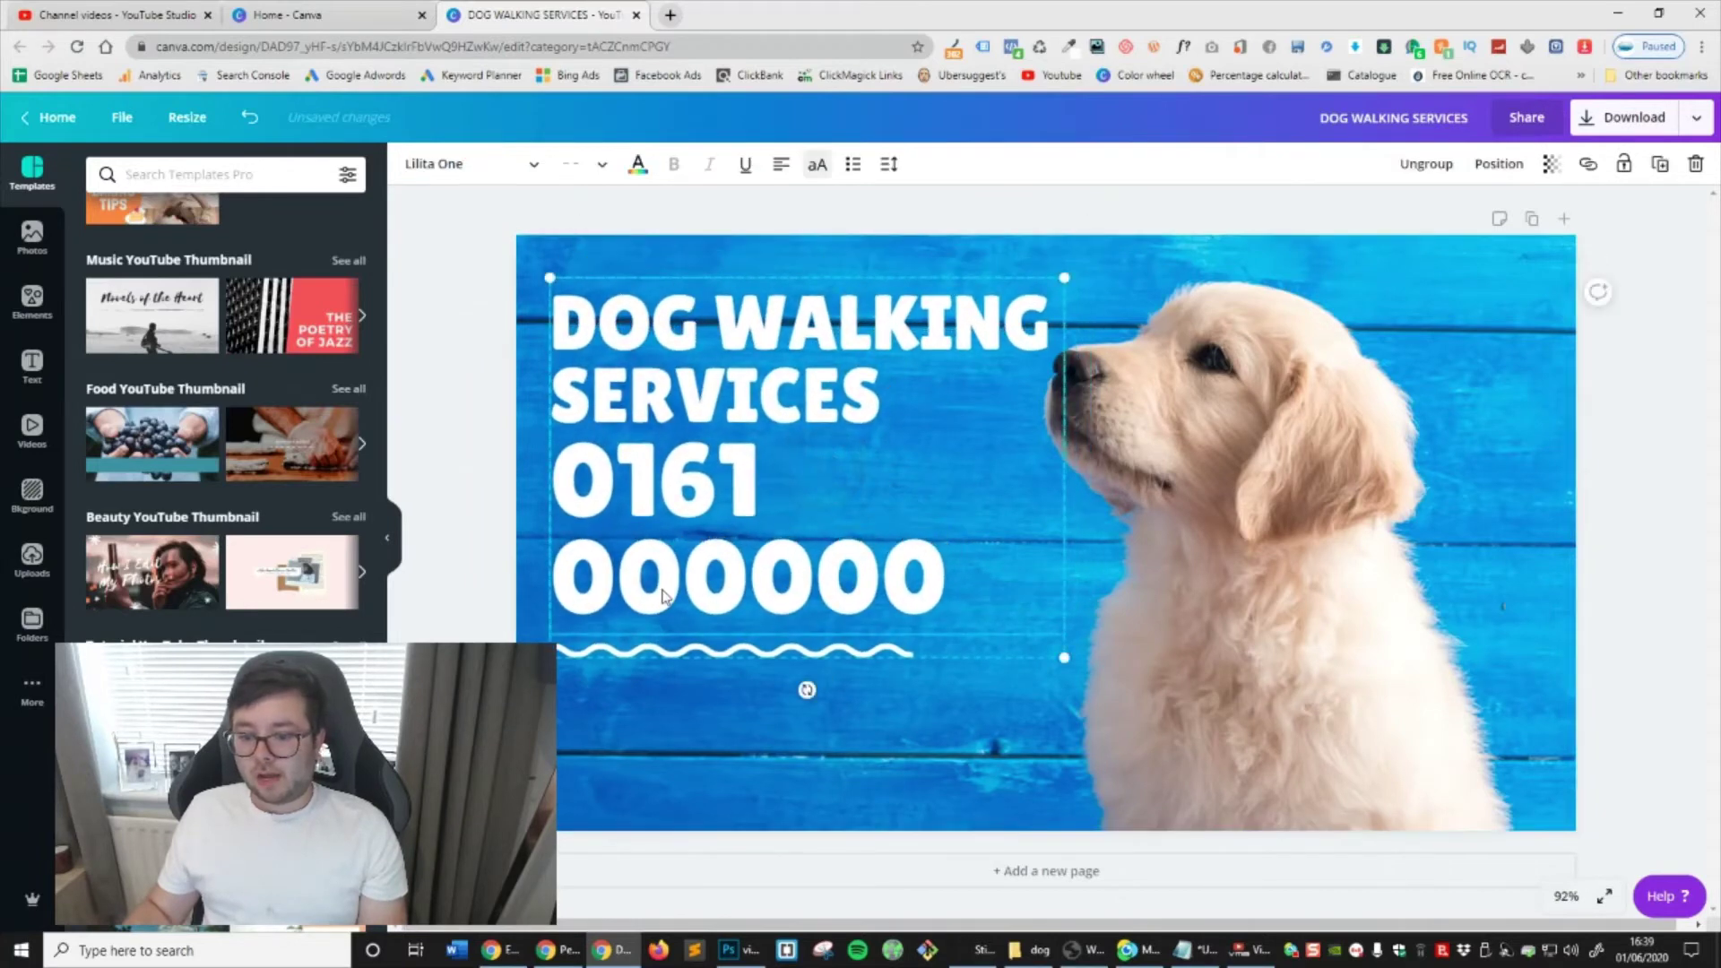
left_click(1452, 618)
mouse_move(849, 551)
left_mouse_down()
mouse_move(846, 587)
mouse_move(847, 534)
left_mouse_up()
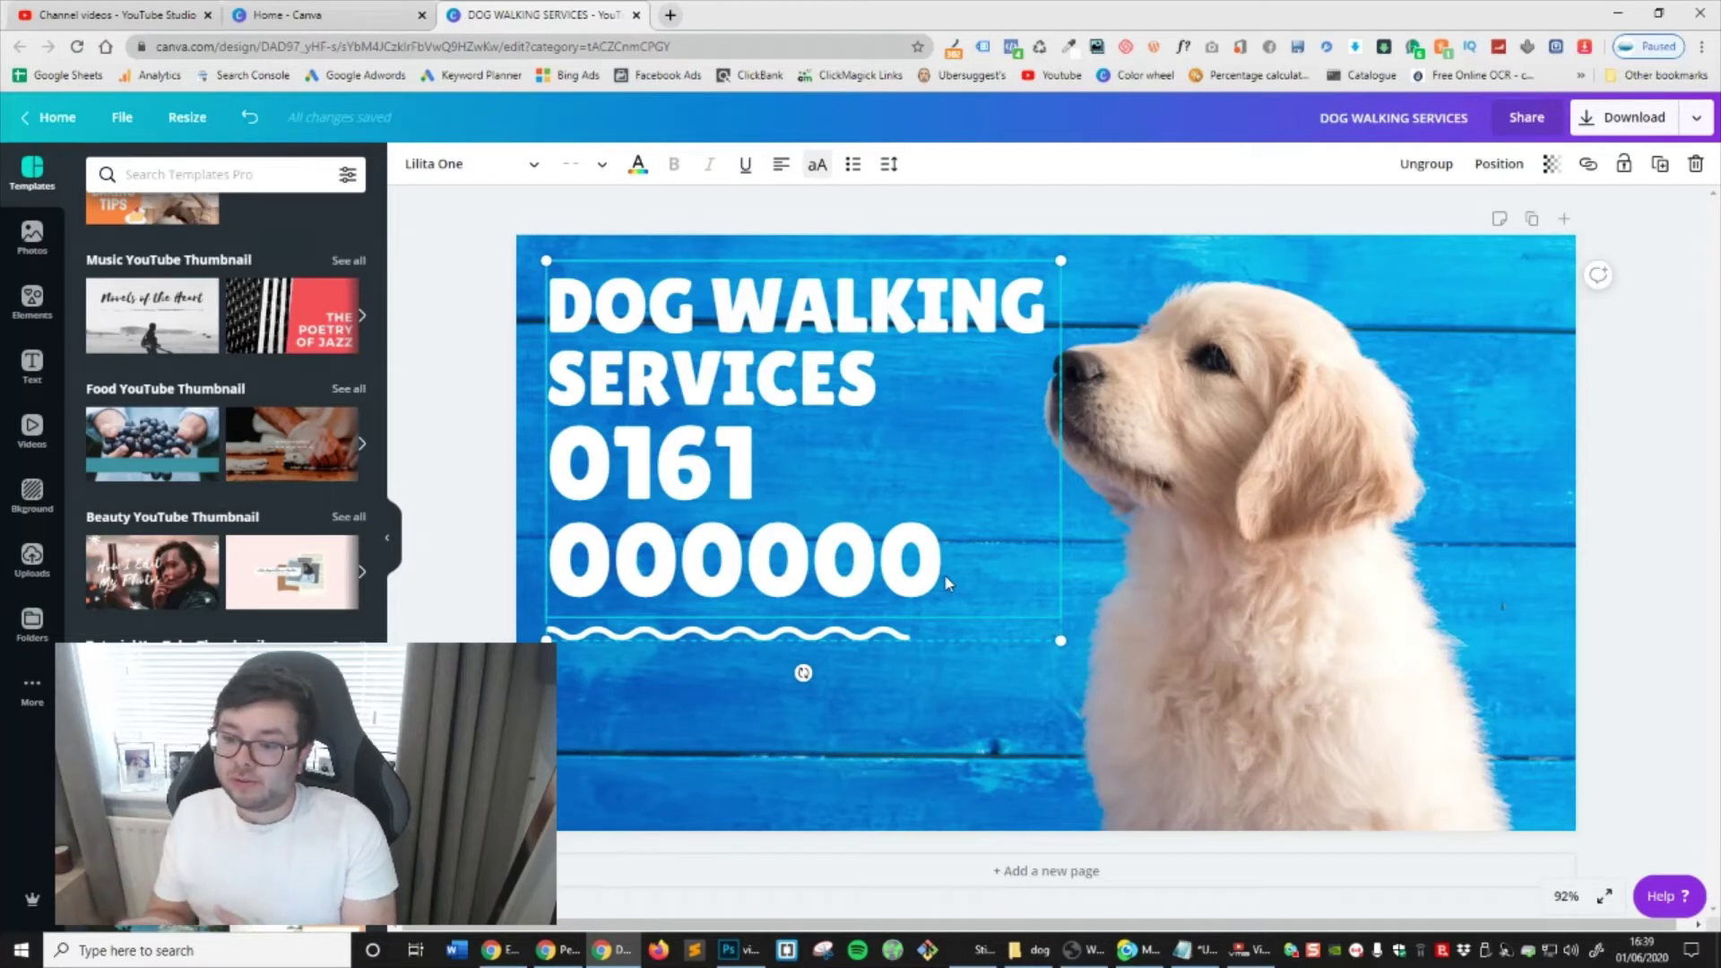
left_click(1658, 641)
Preview the thumbnail at 25% and 10% scale, and download it as a PNG
left_click(1566, 896)
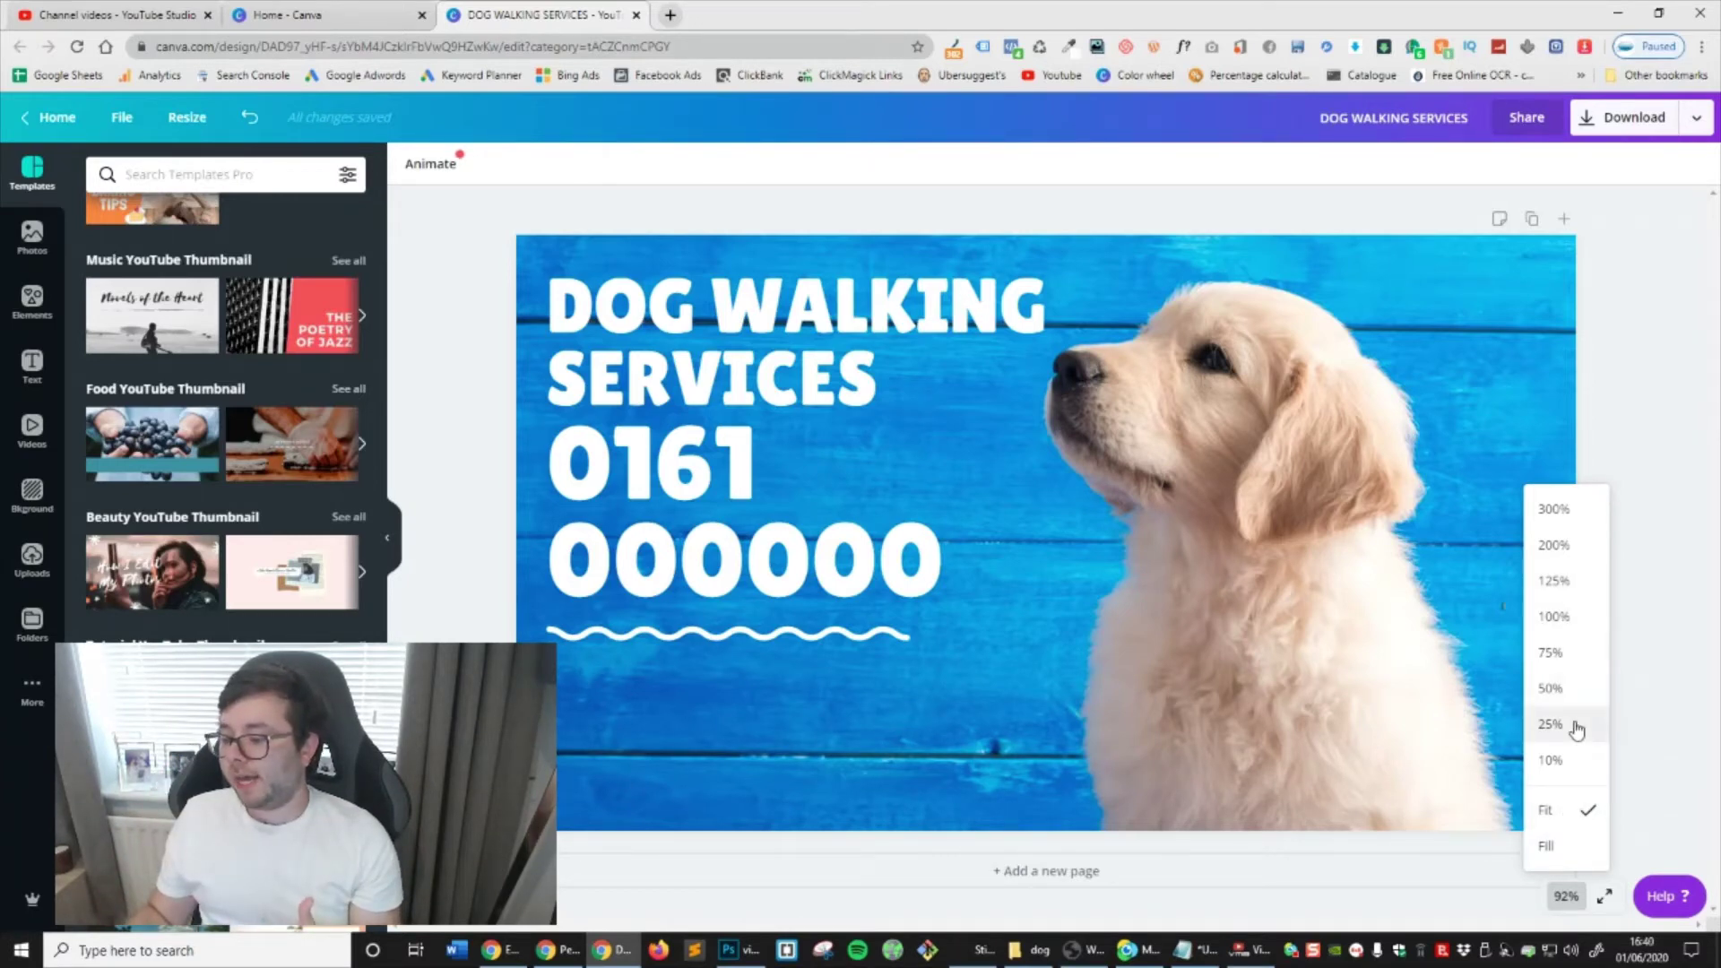
left_click(1570, 726)
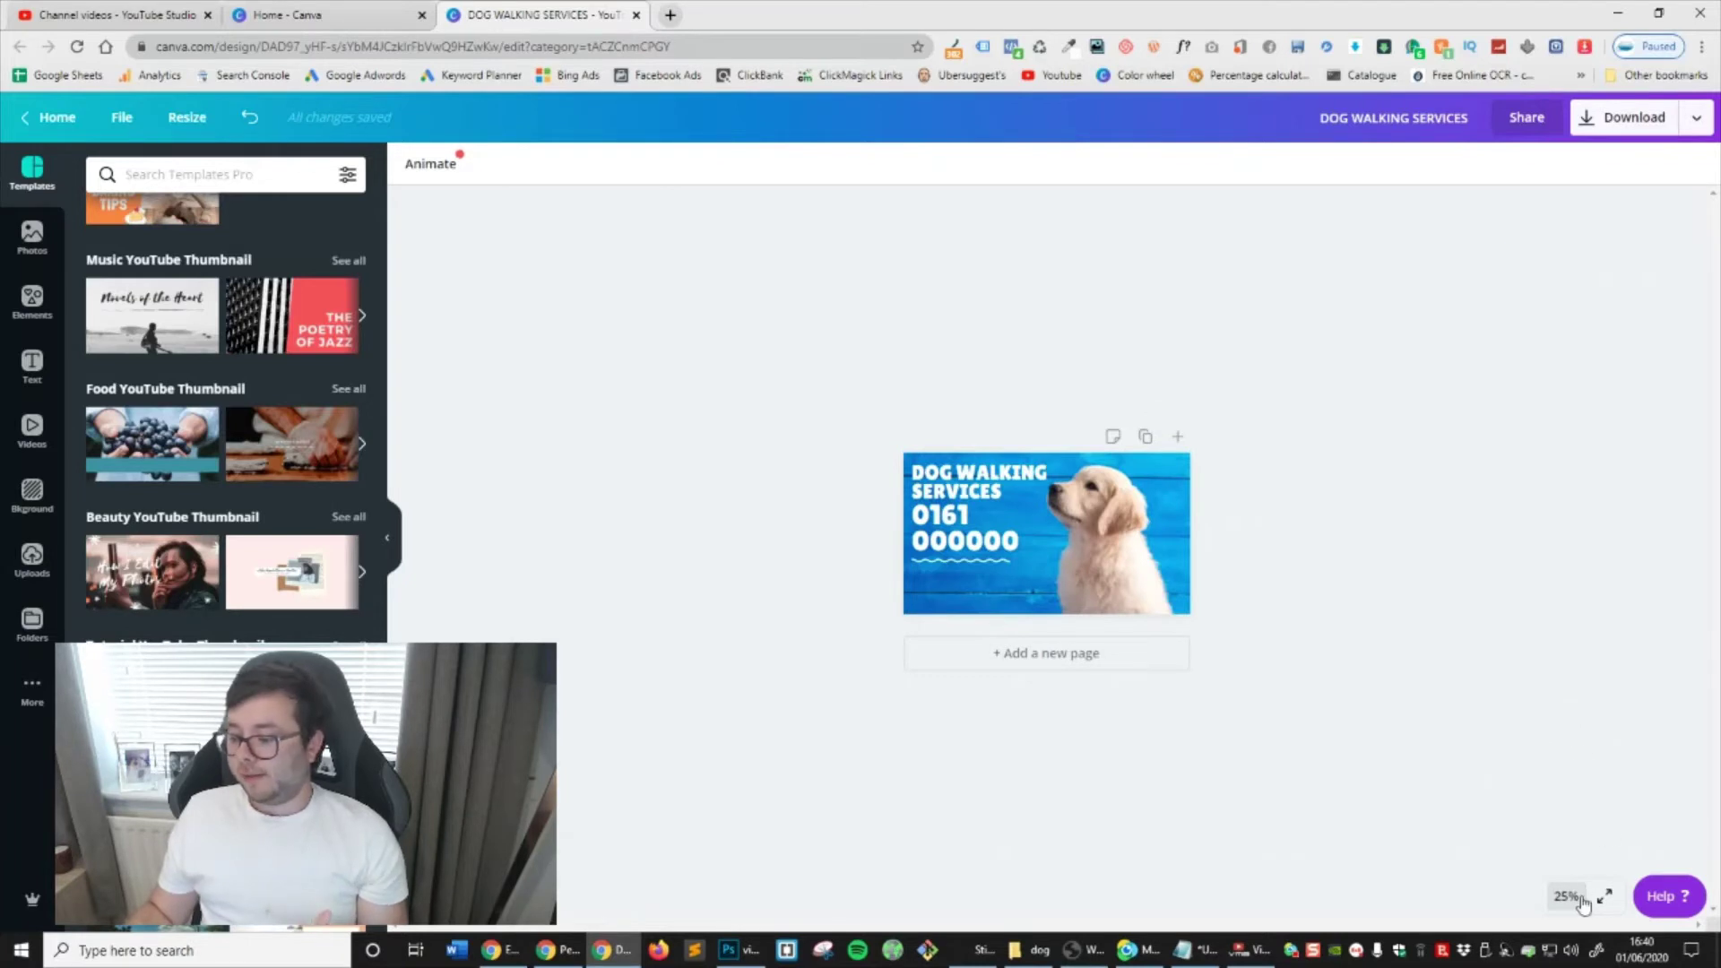
left_click(1567, 896)
left_click(1570, 778)
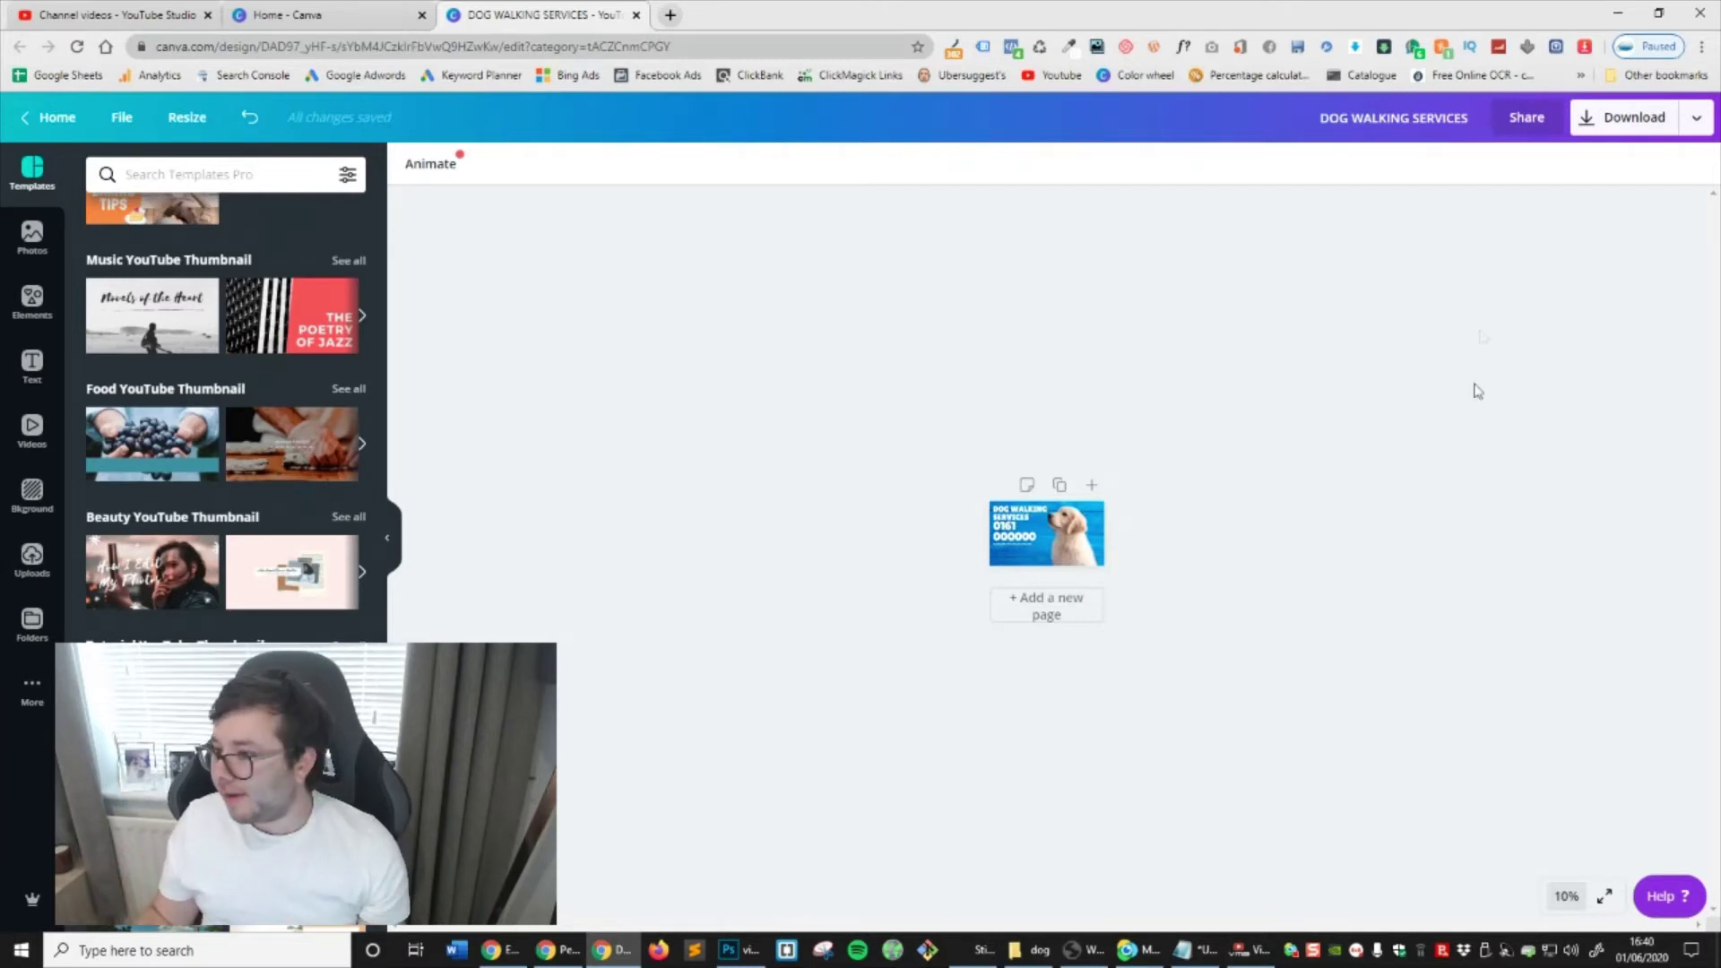
left_click(1636, 123)
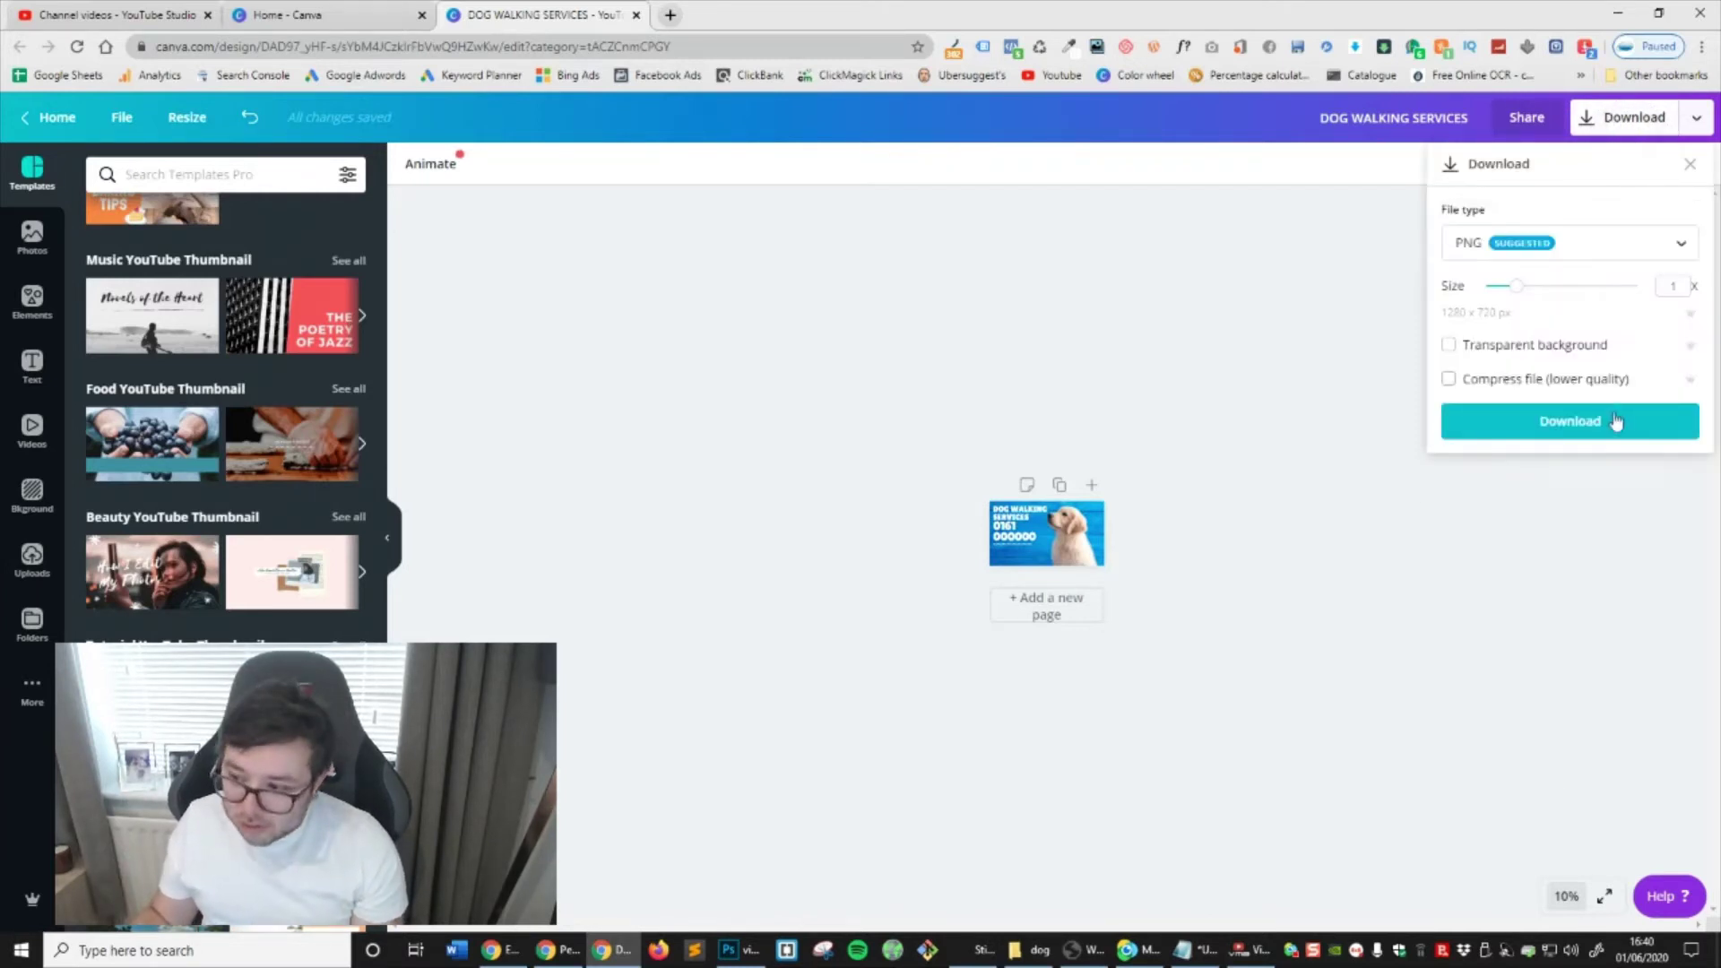
left_click(1614, 418)
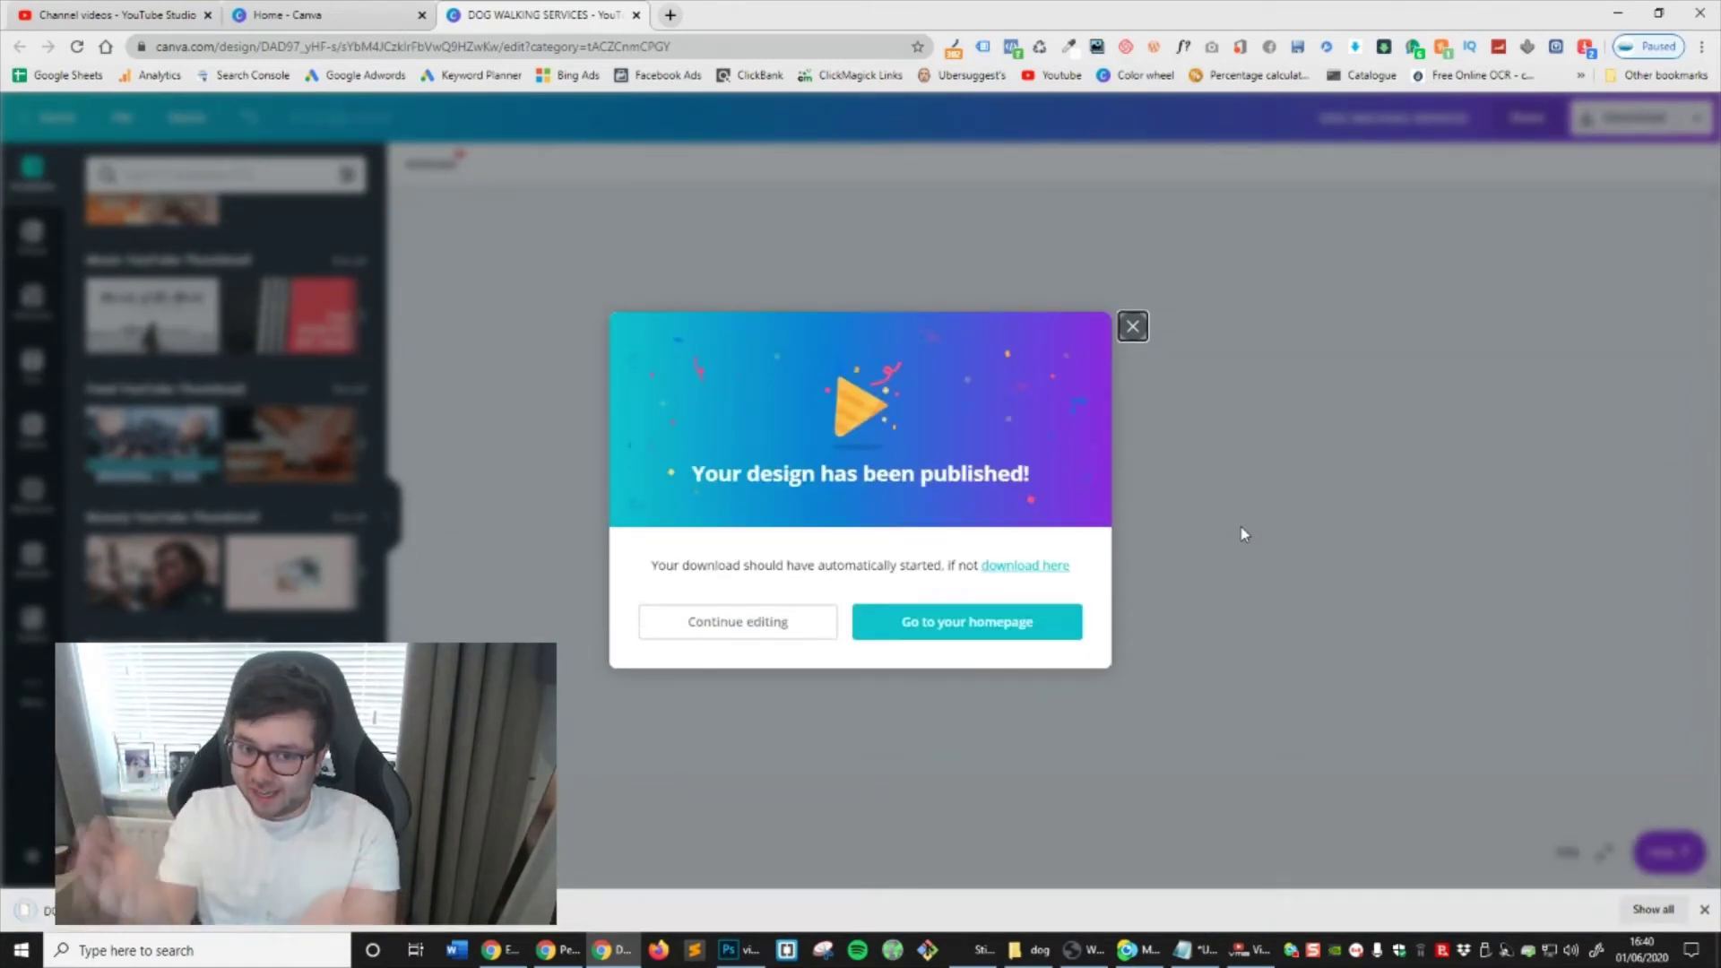
Return to the YouTube Studio upload and set DOG WALKING SERVICES.png from the Desktop as the video's custom thumbnail
left_click(116, 15)
scroll(723, 670, "down", 2)
scroll(511, 395, "up", 2)
left_click(513, 381)
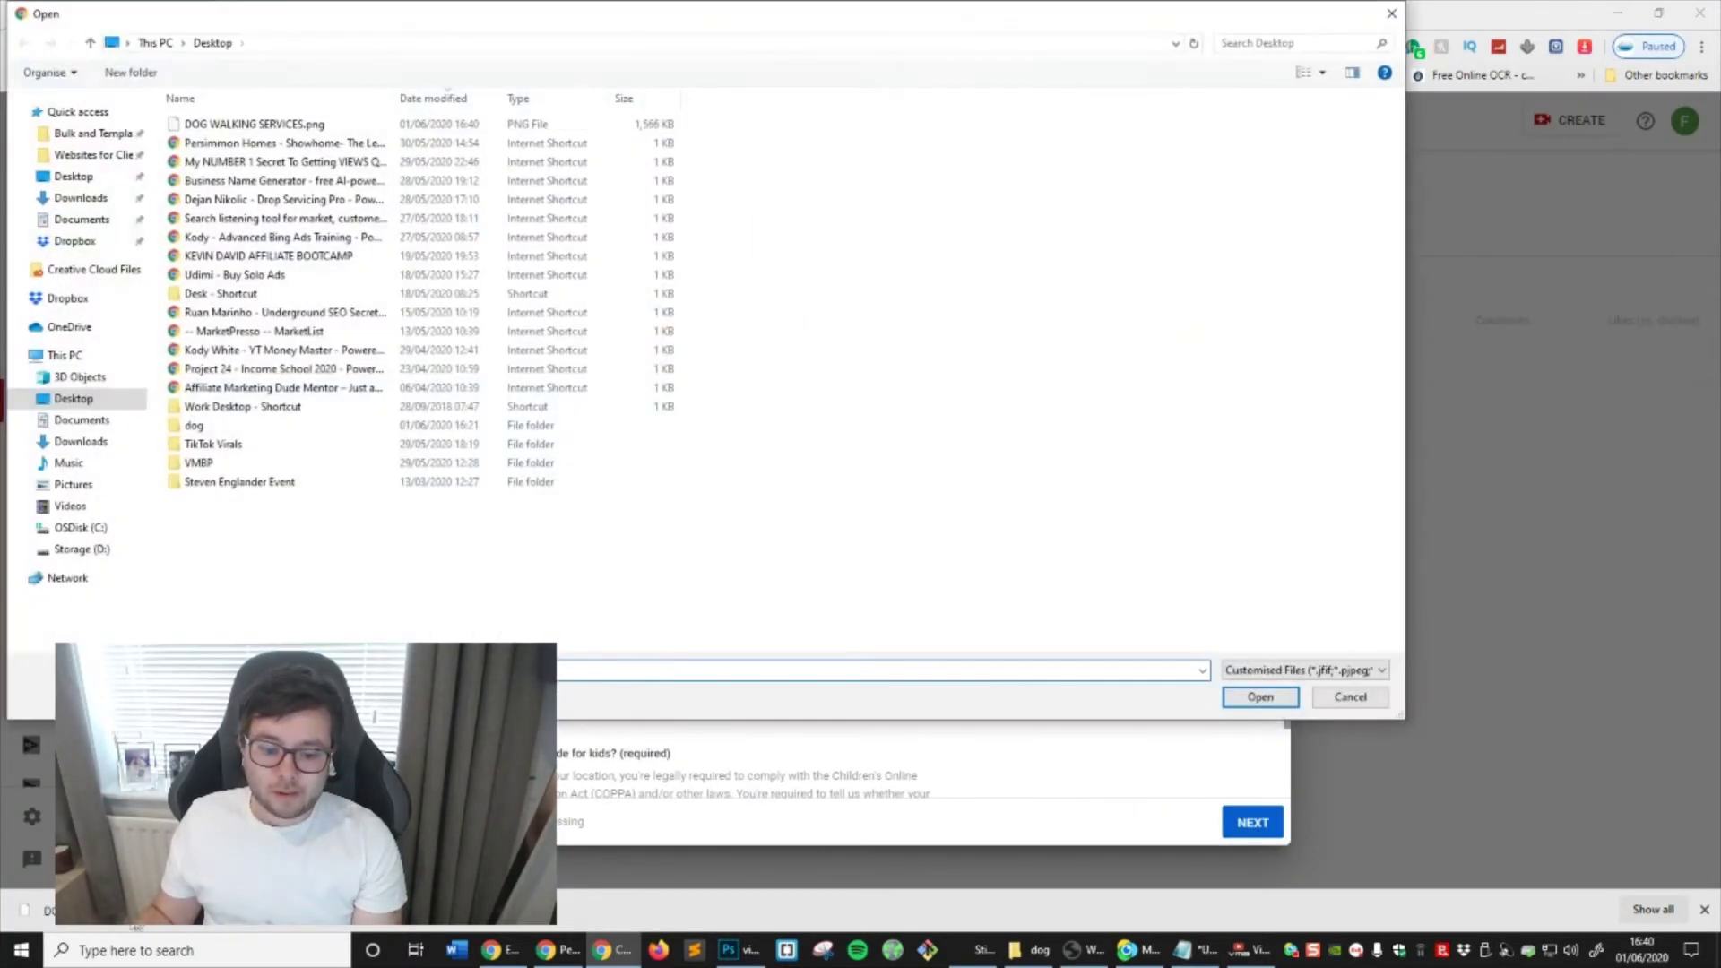
double_click(233, 123)
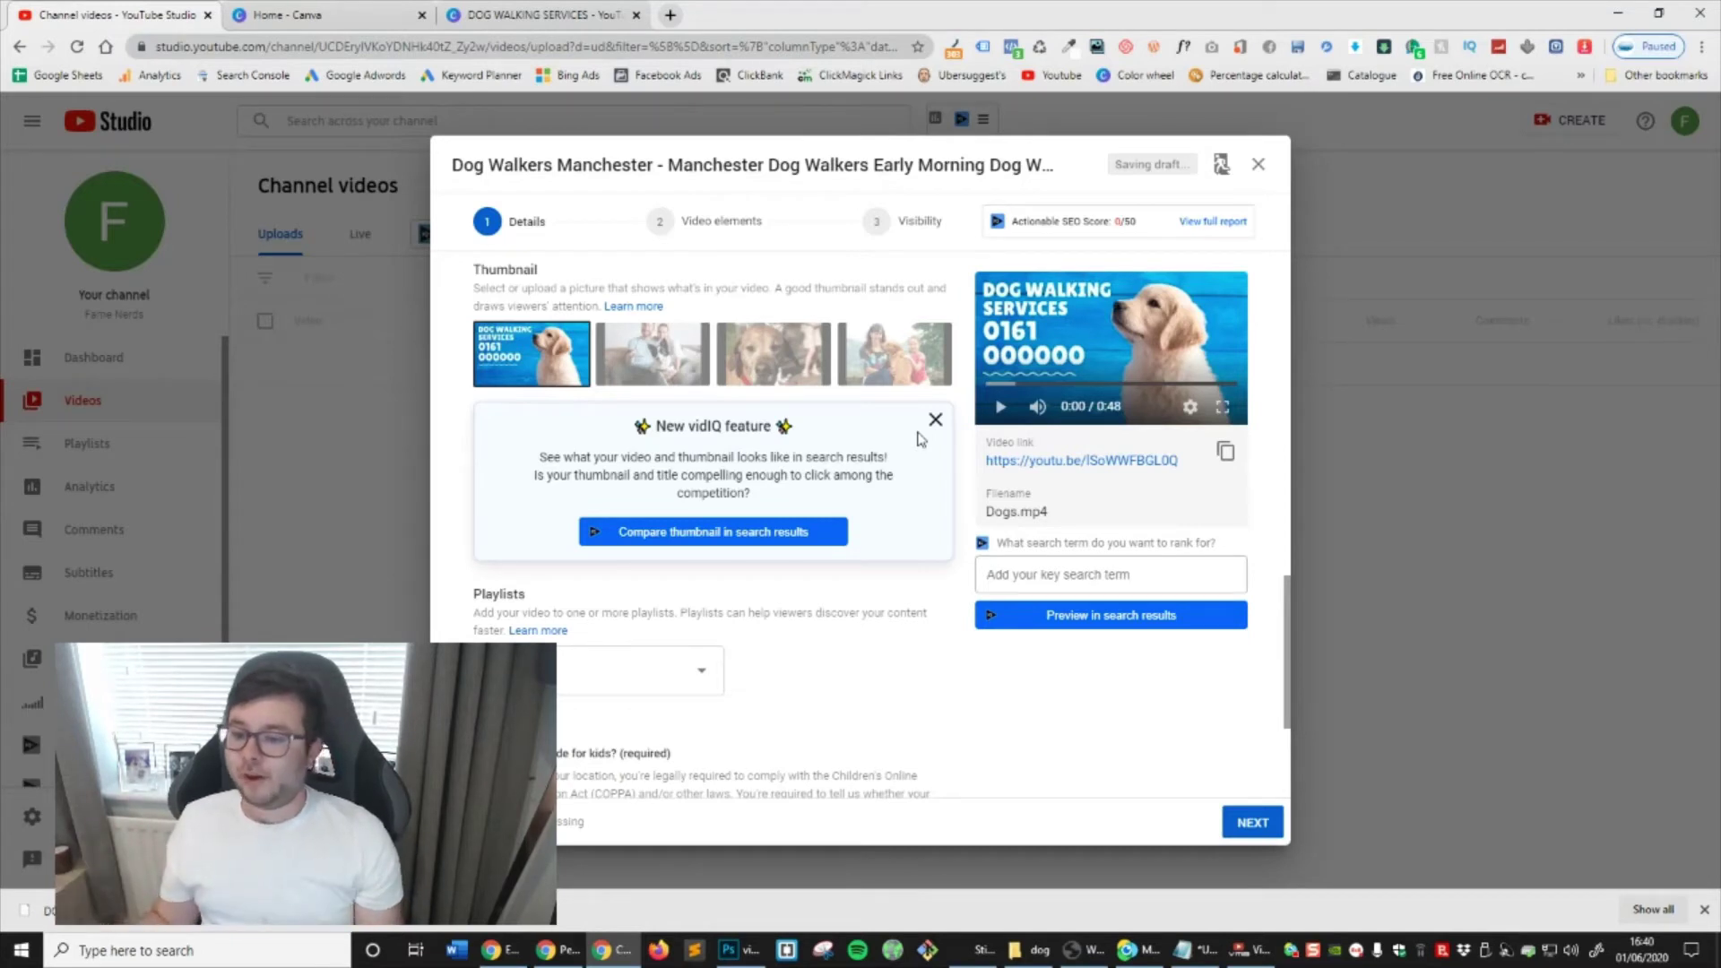
Mark the video as not made for kids and expand the additional upload options
scroll(881, 711, "down", 1)
scroll(881, 711, "down", 3)
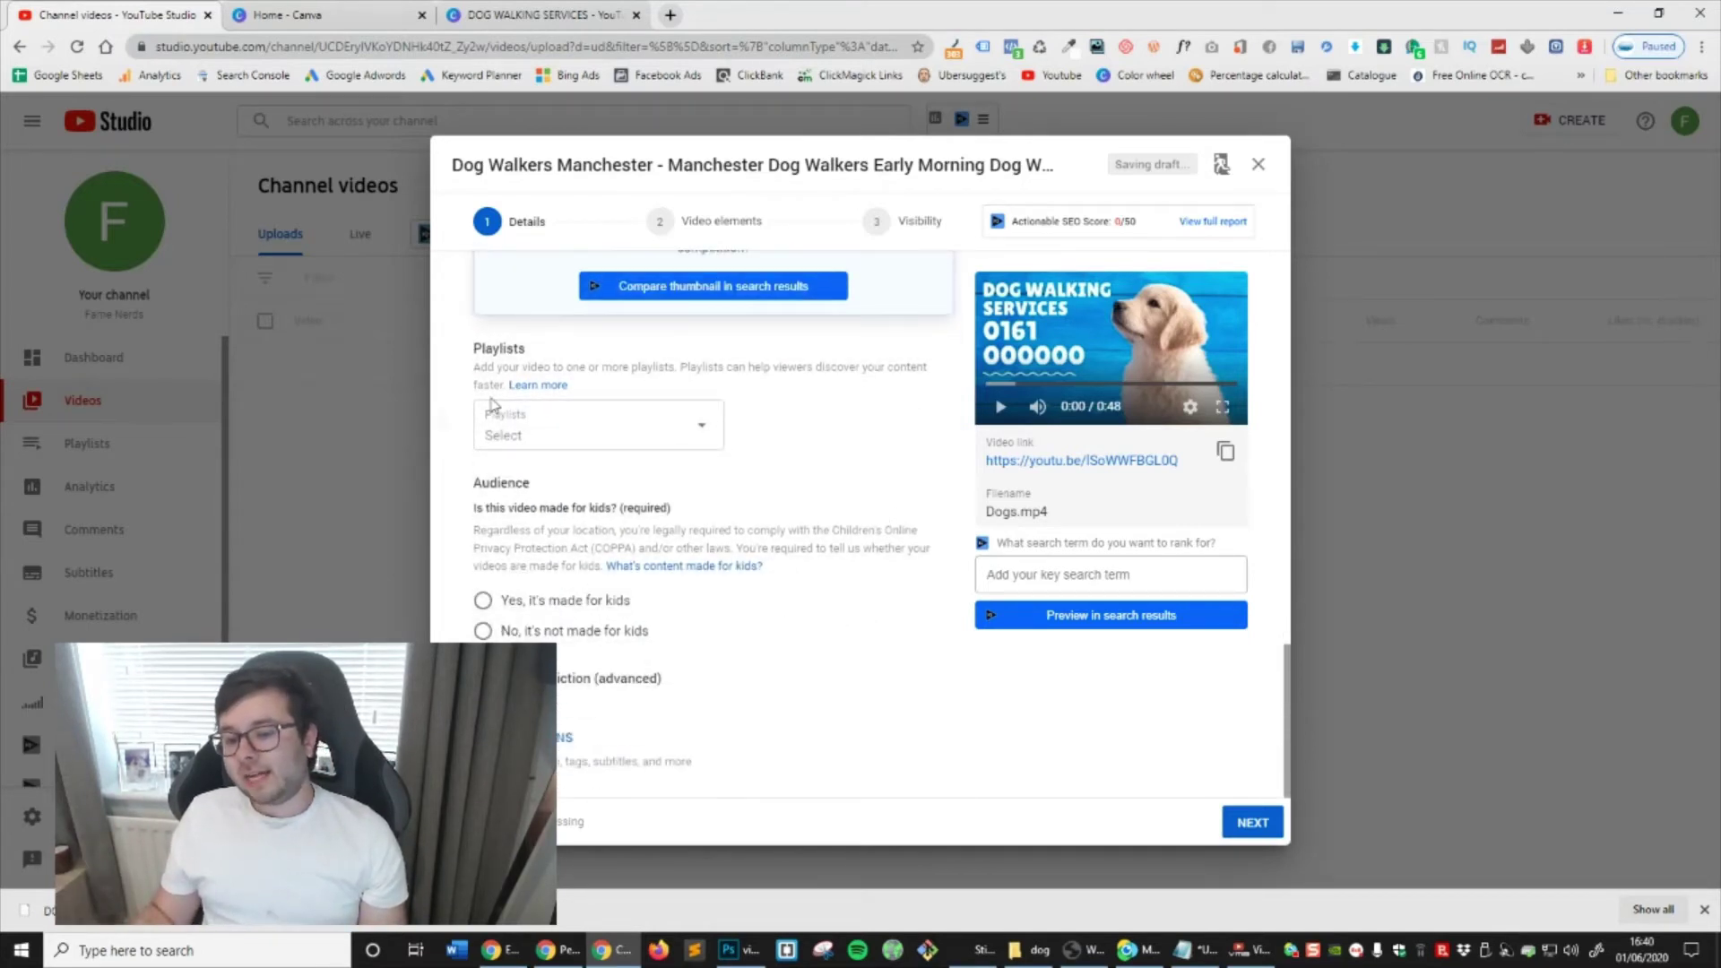
left_click(585, 422)
left_click(834, 453)
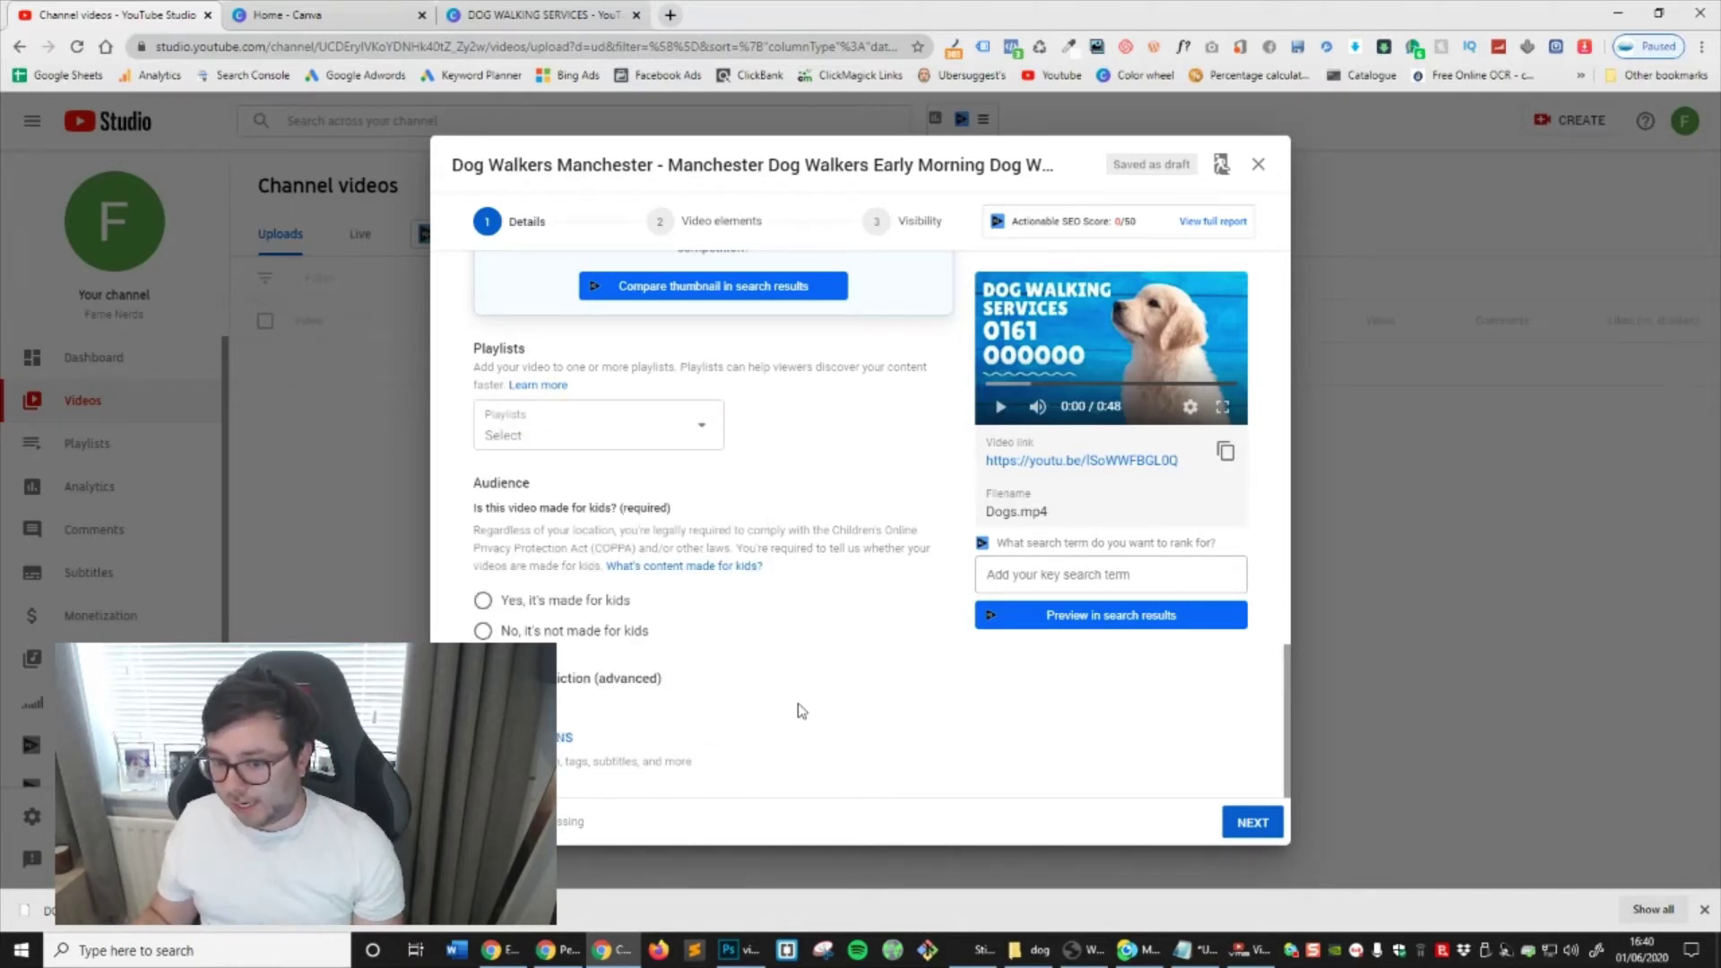
left_click(515, 633)
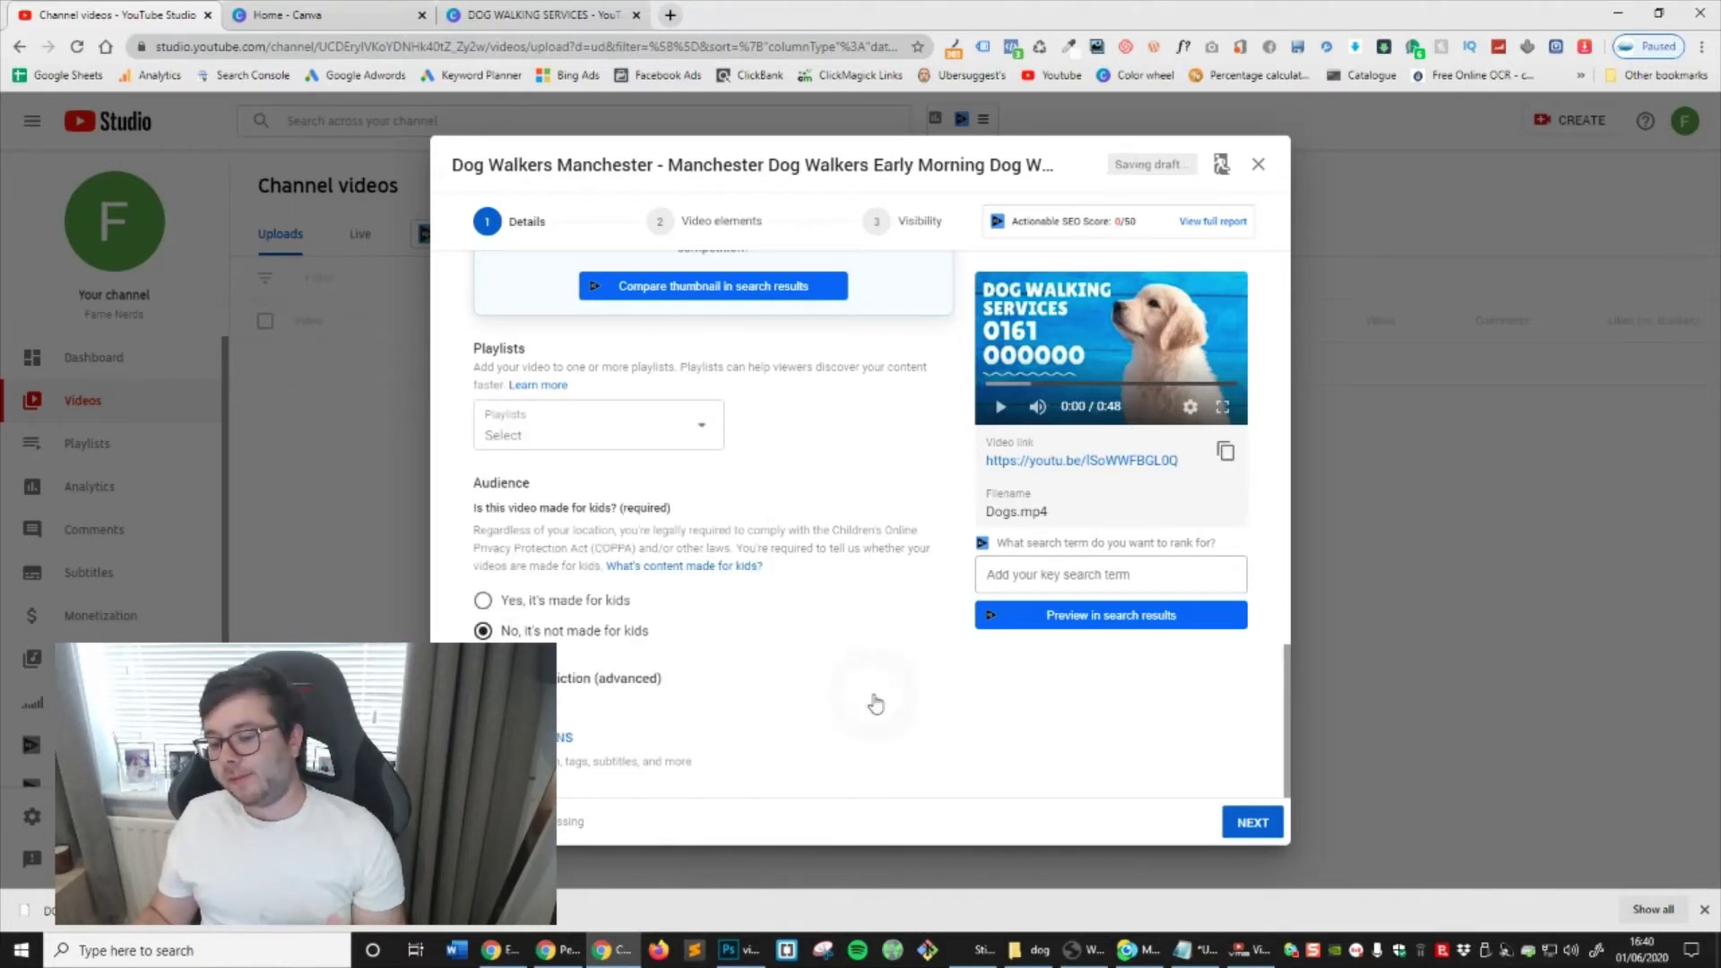
left_click(576, 745)
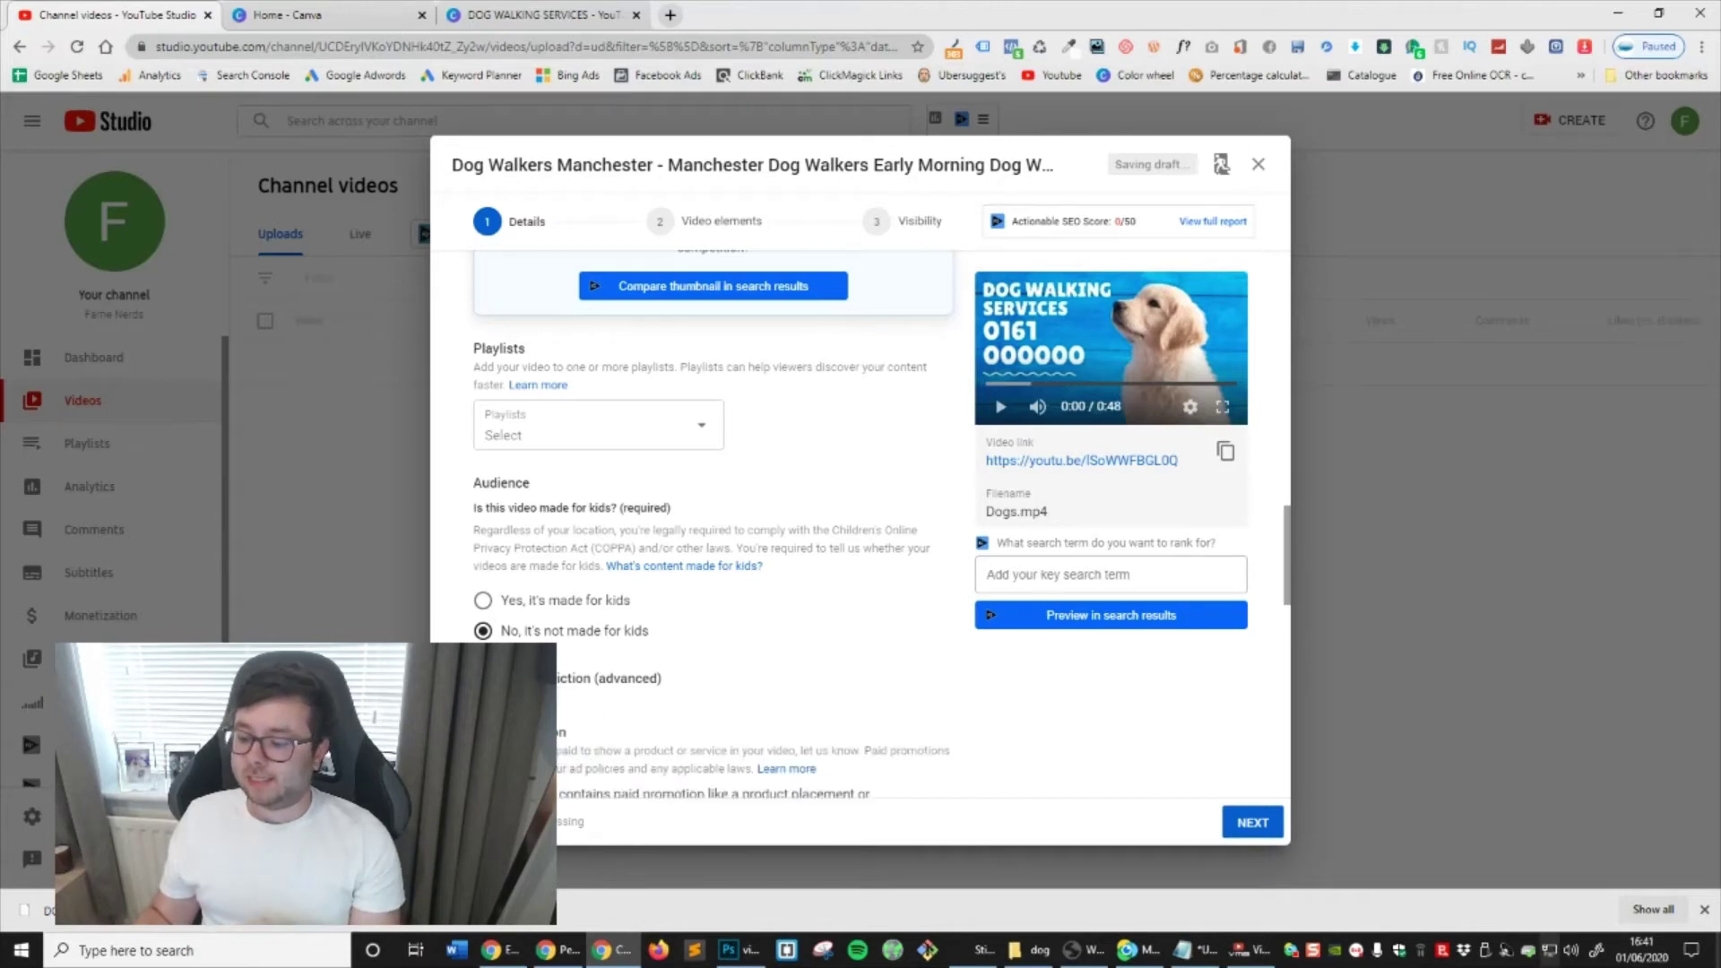
left_click(1609, 894)
Copy all generated tags for "dog walkers manchester" from Video Marketing Blaster Pro into the video's Tags field in YouTube Studio
scroll(708, 534, "down", 5)
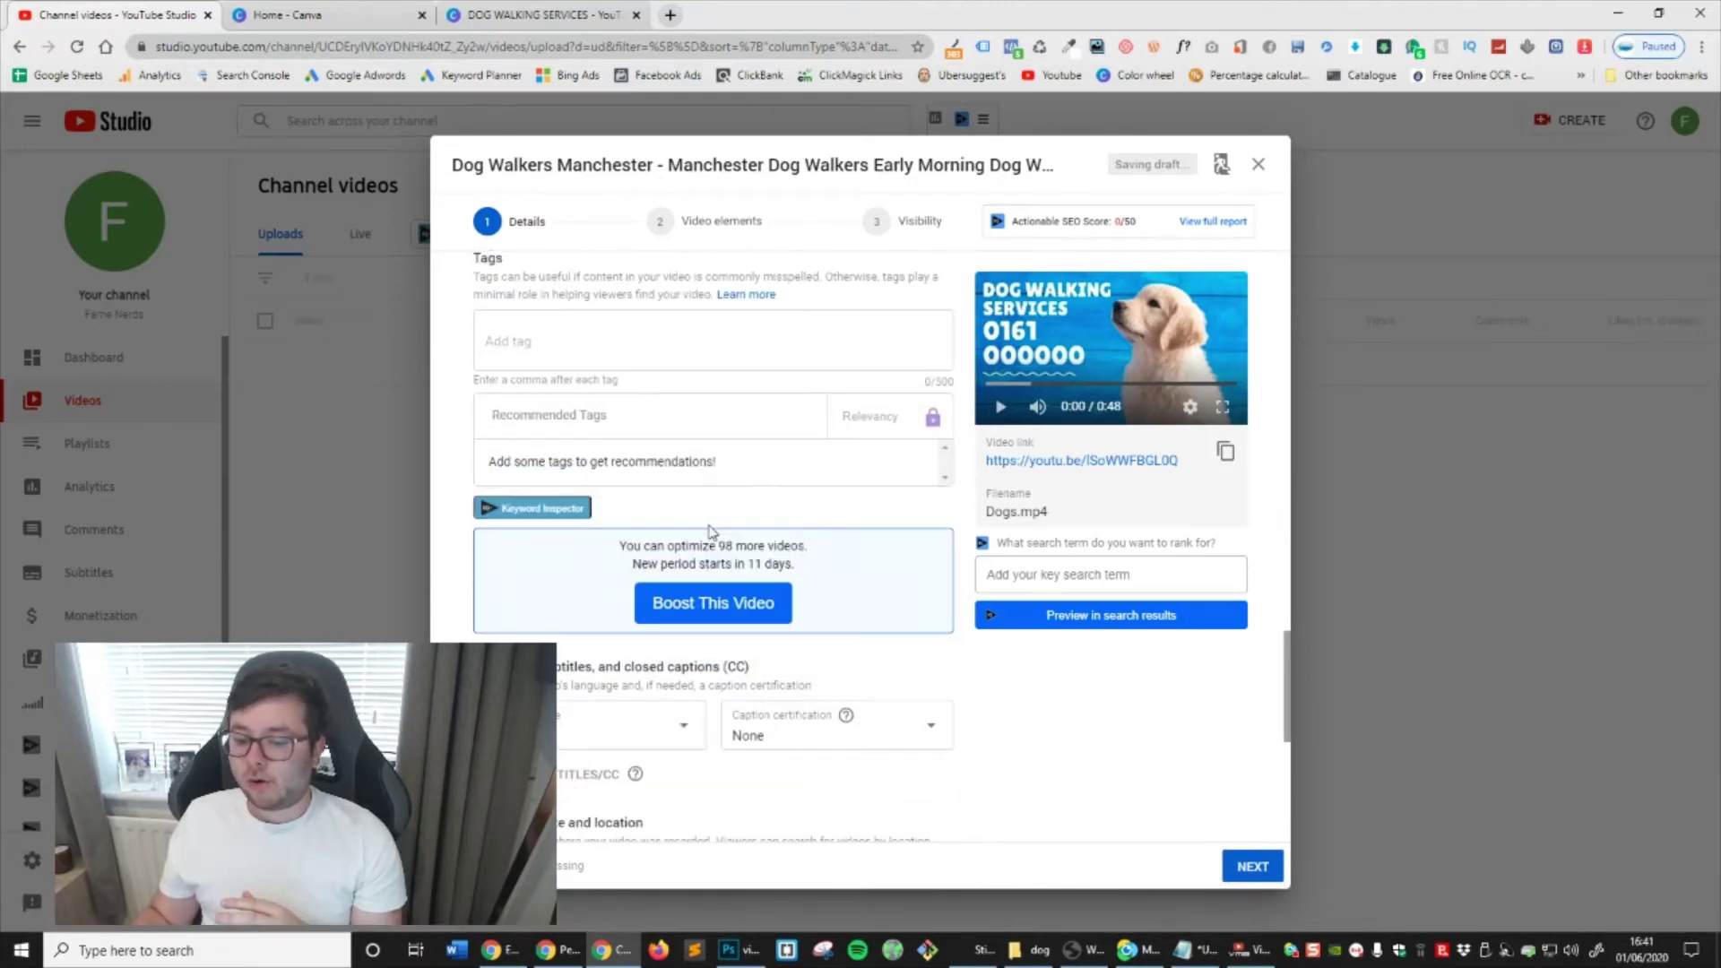
right_click(997, 476)
left_click(993, 806)
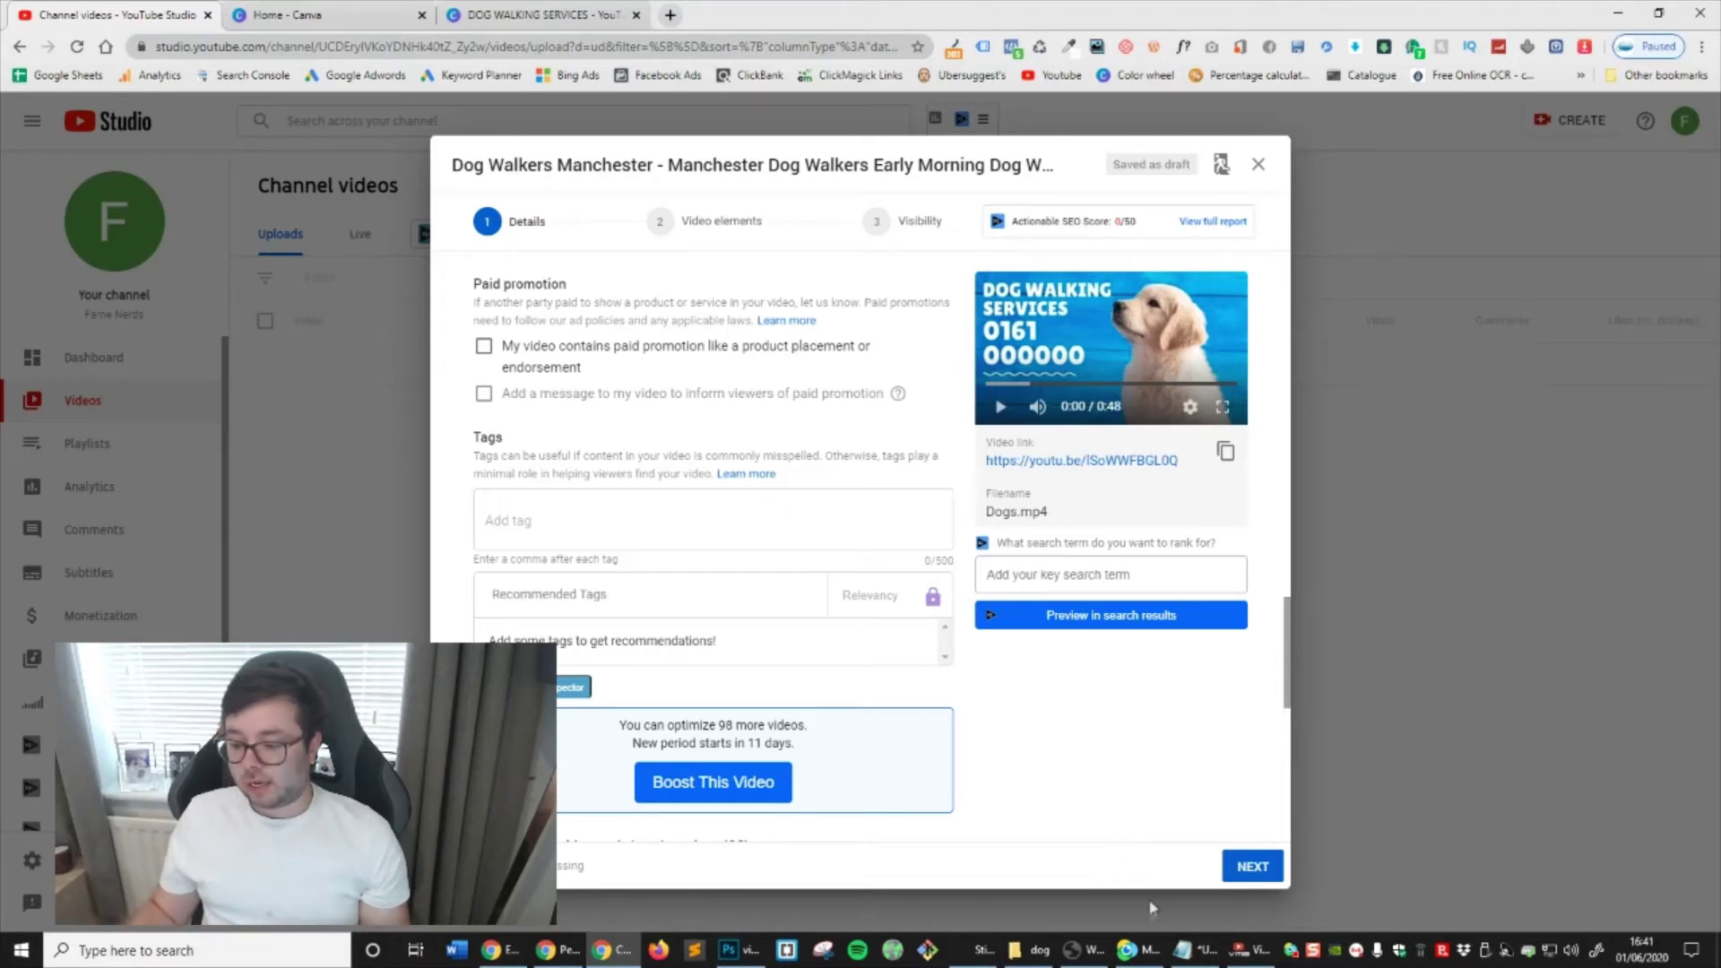
left_click(1250, 950)
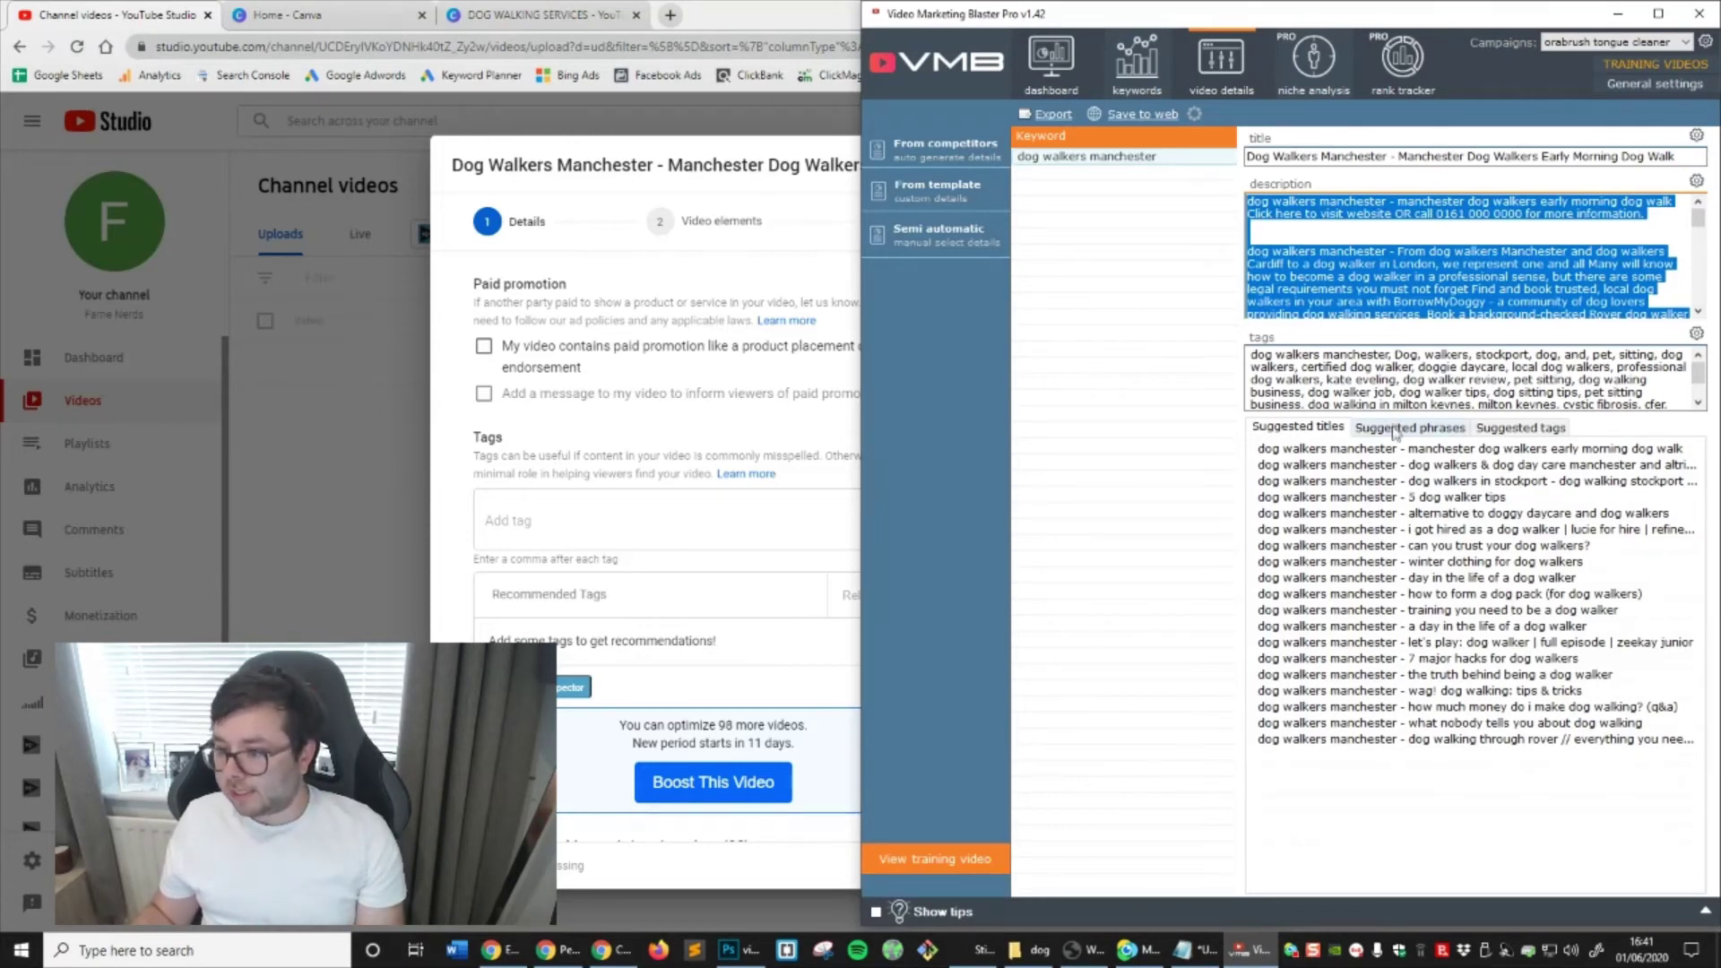
left_click(1382, 367)
key("ctrl+a")
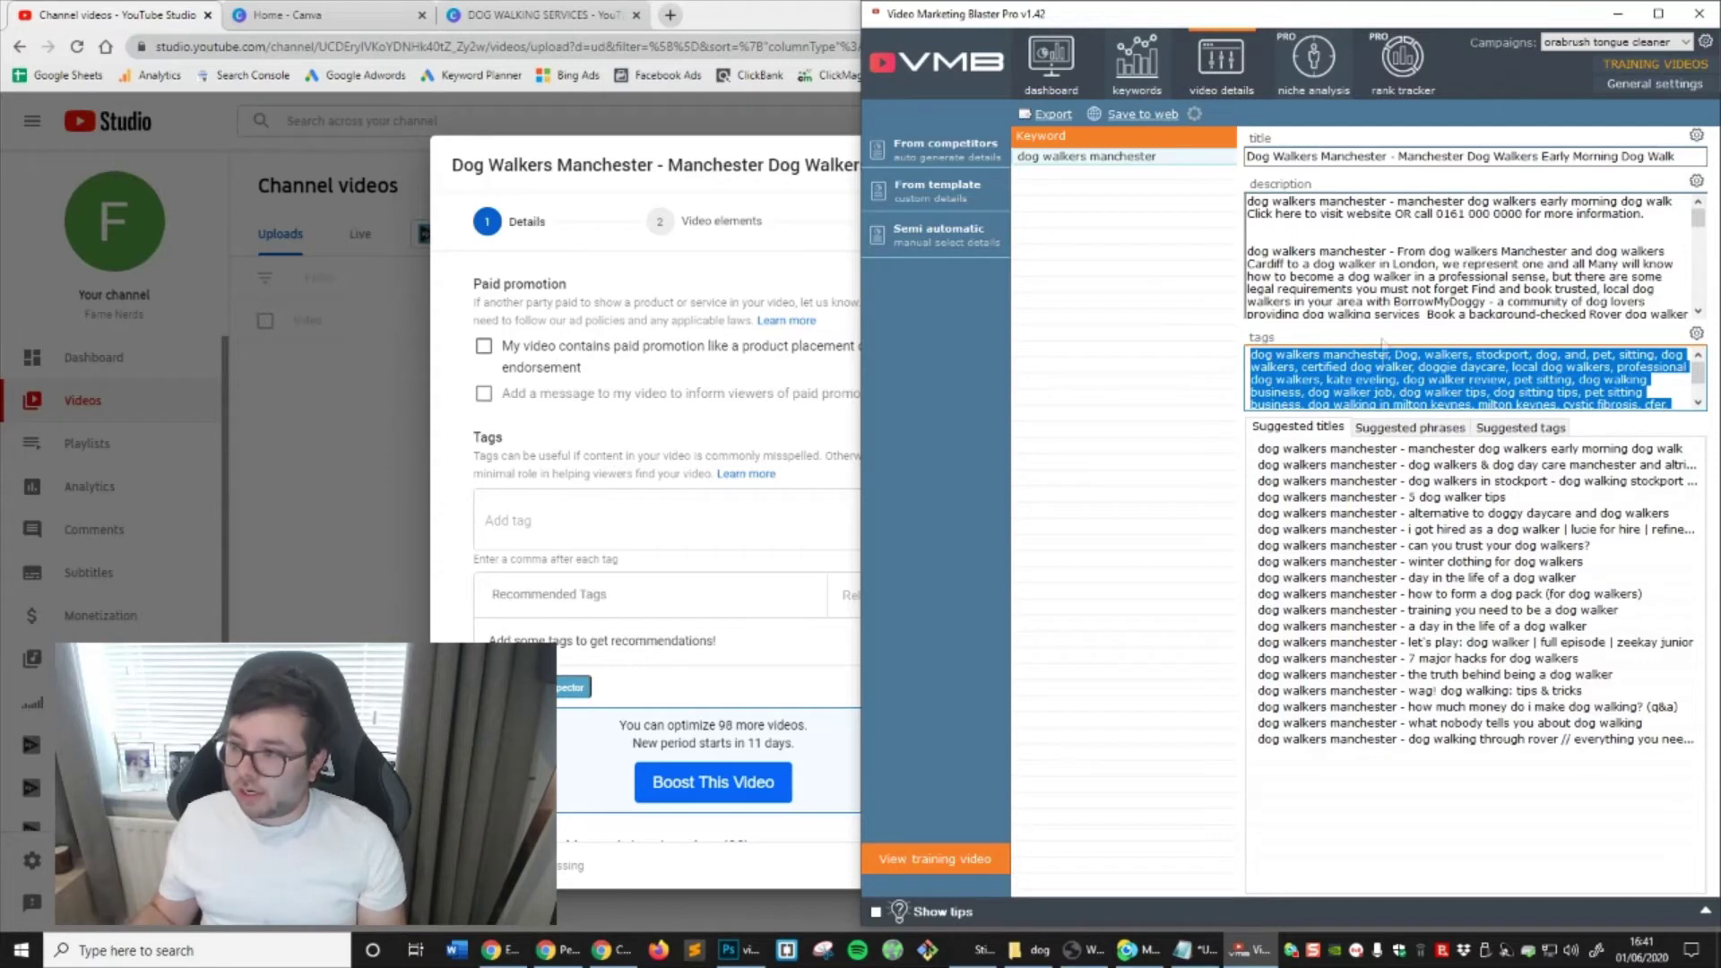
left_click(1618, 14)
left_click(653, 526)
key("ctrl+v")
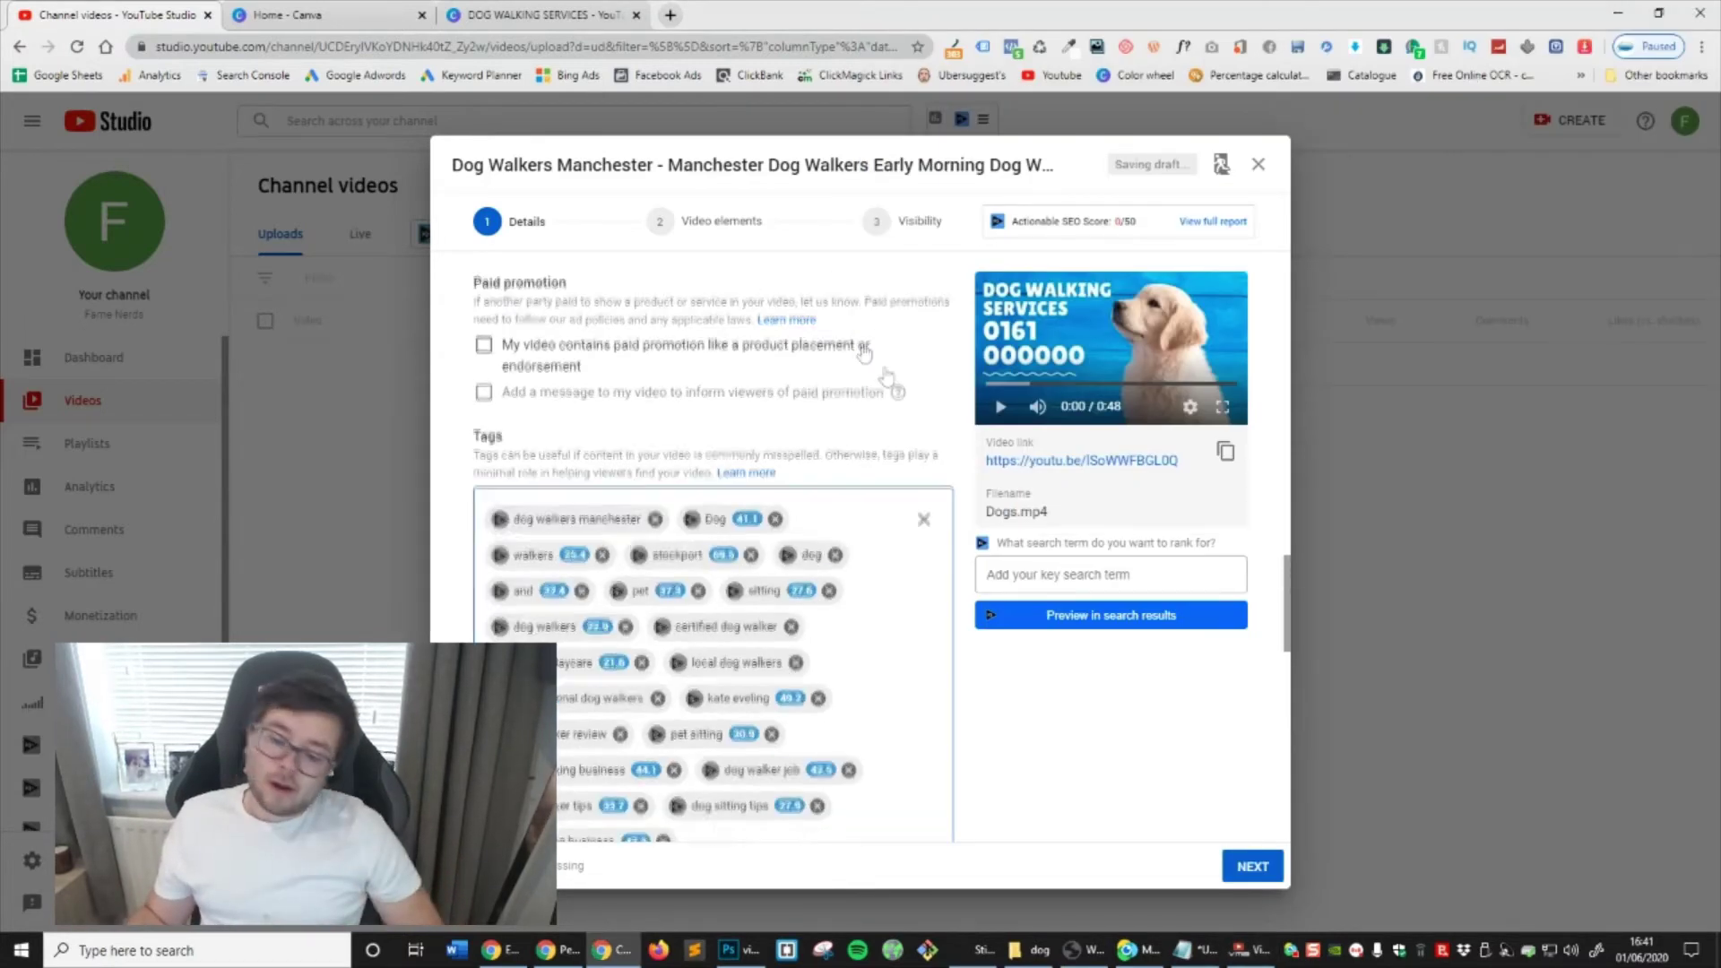
Go past the remaining details and video elements without adding any, and set the video's visibility to Public
scroll(863, 352, "down", 3)
scroll(878, 542, "up", 3)
scroll(876, 537, "down", 10)
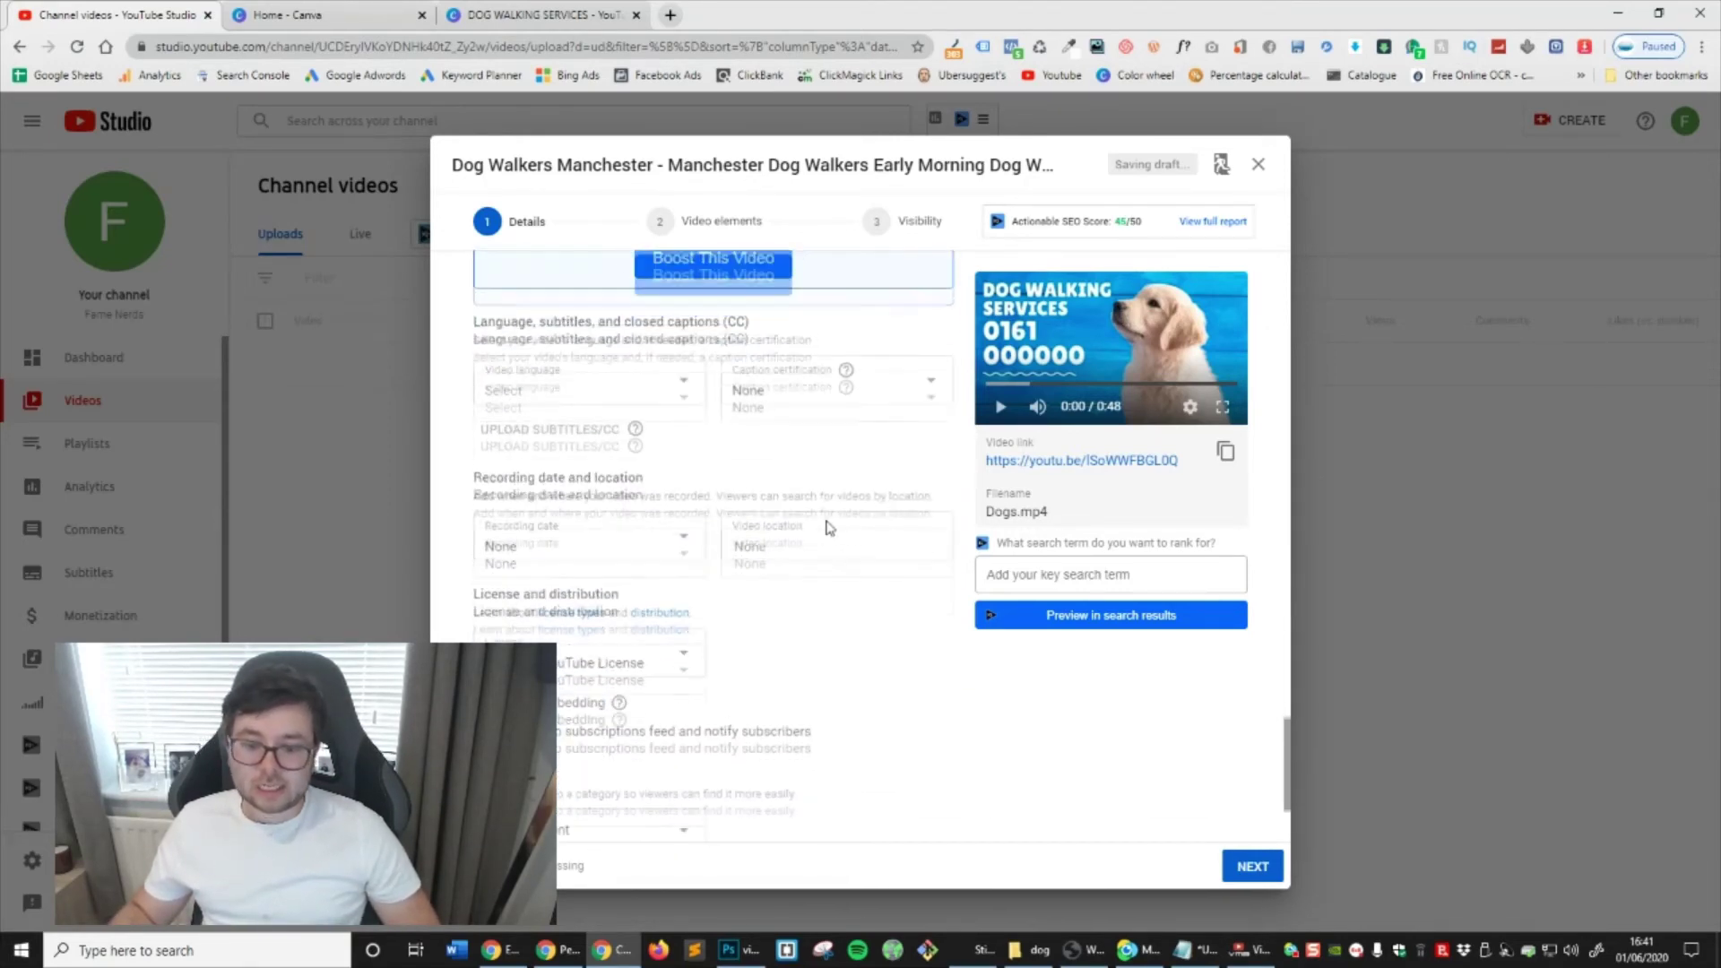
scroll(811, 466, "down", 2)
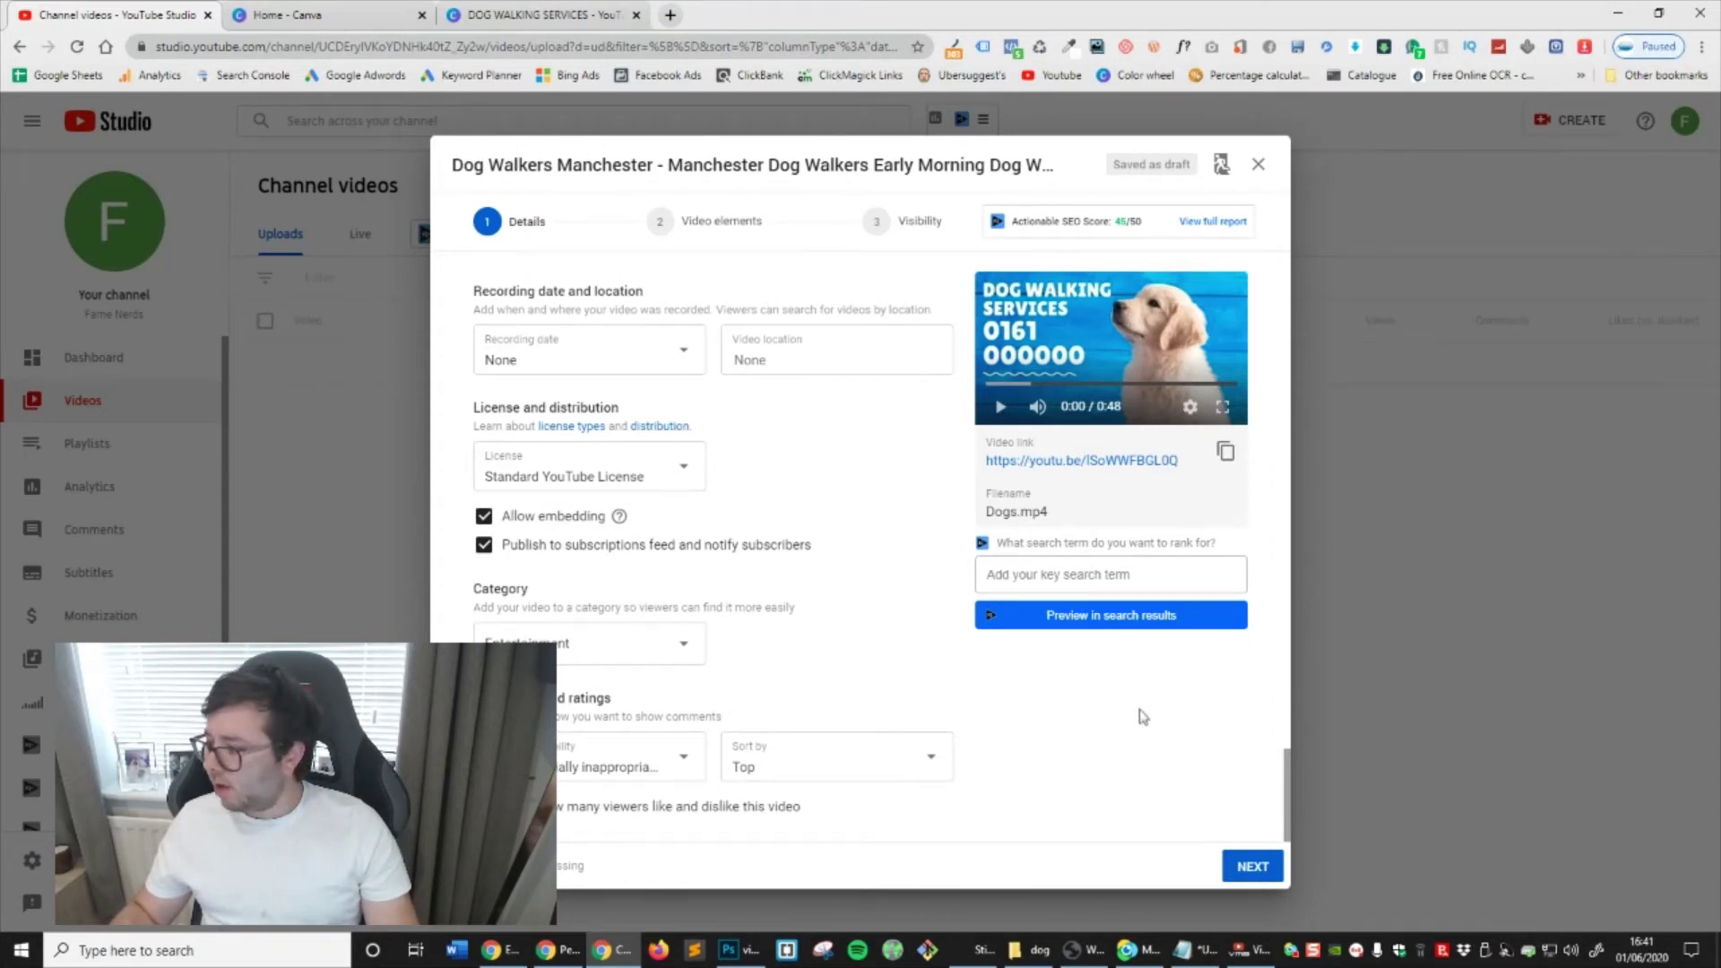
left_click(1252, 866)
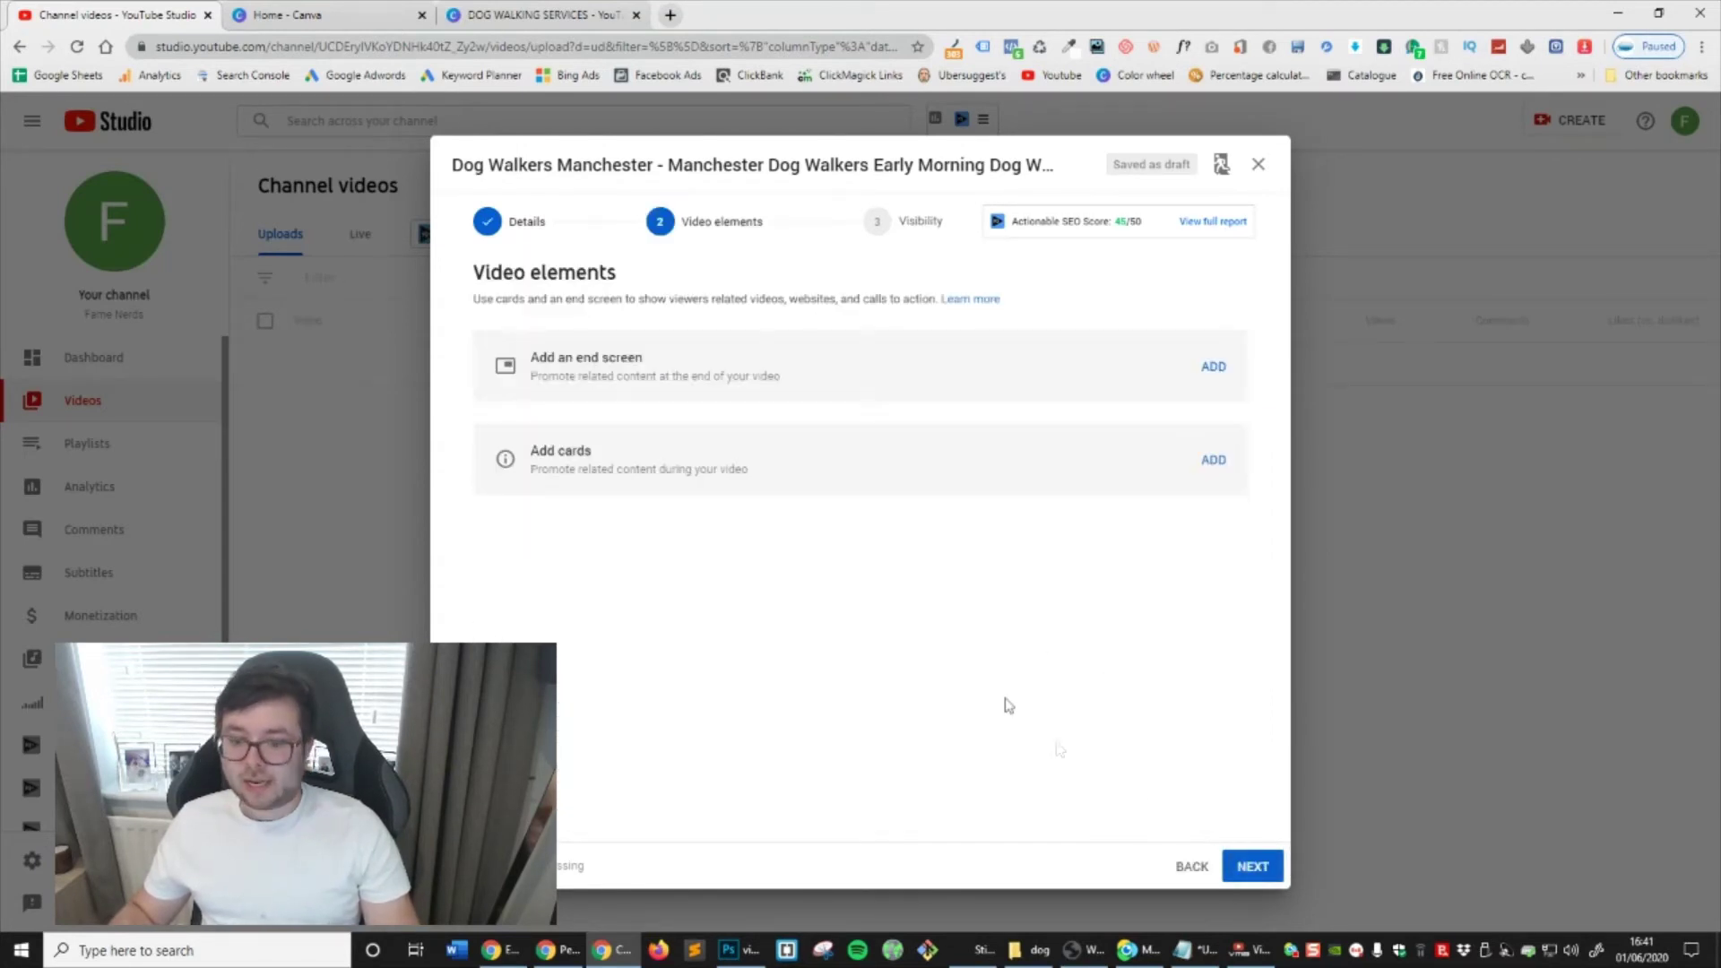
left_click(1259, 869)
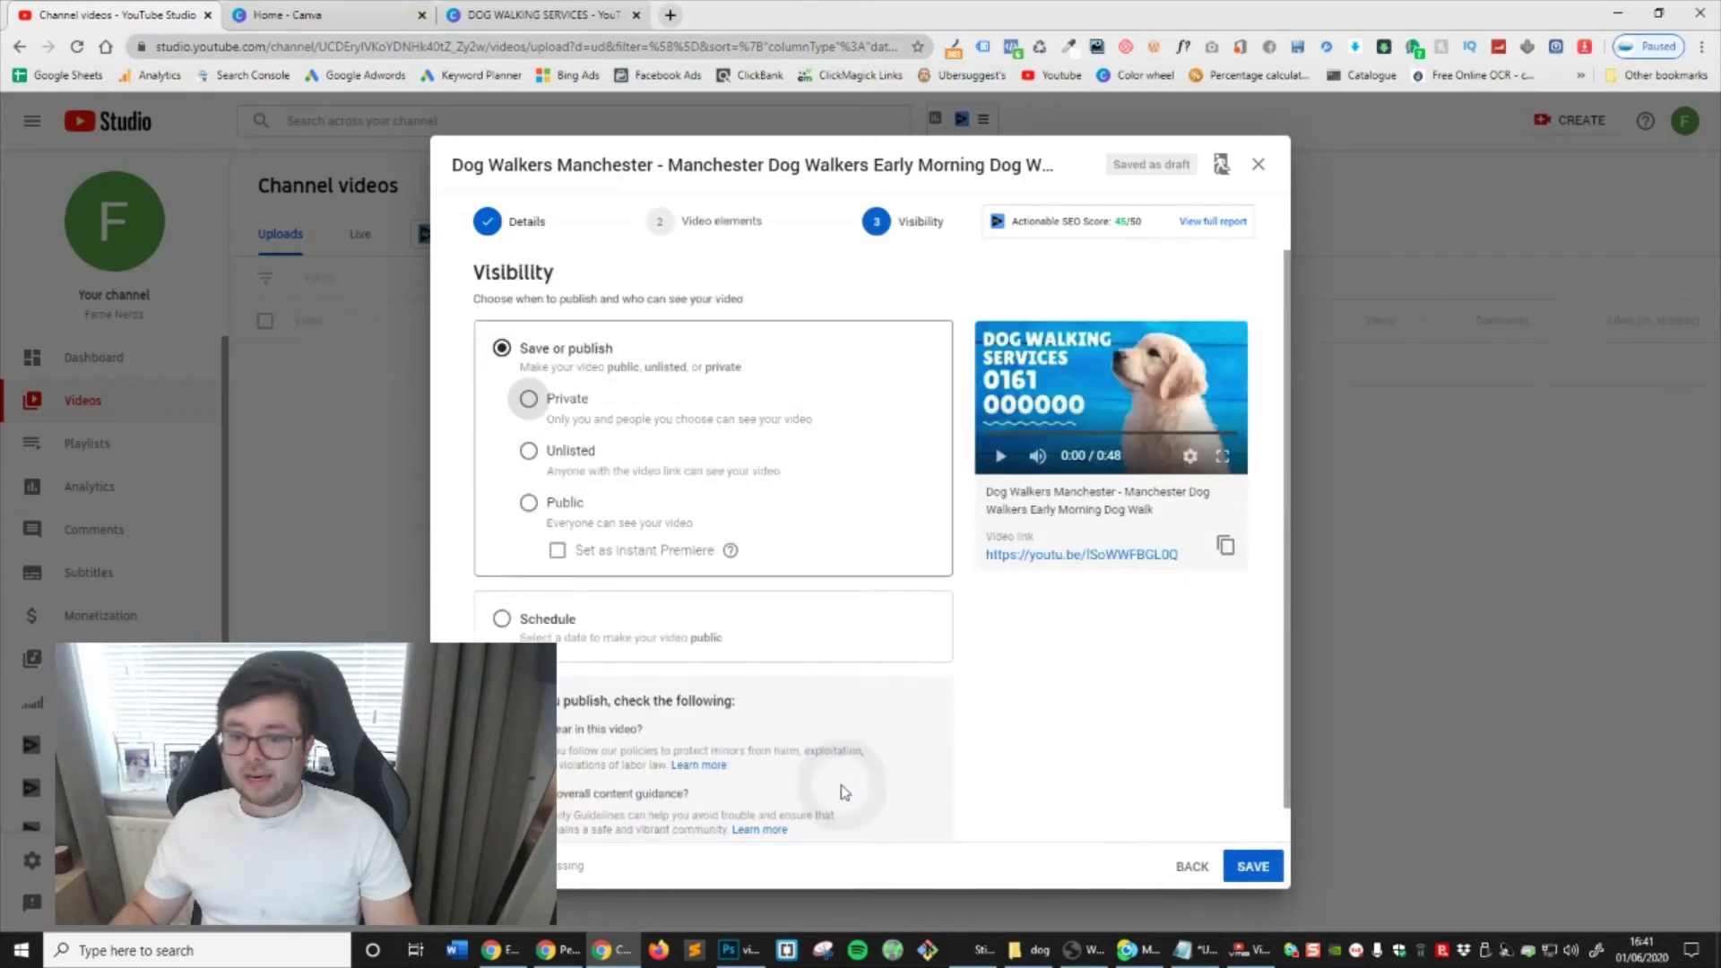
left_click(567, 502)
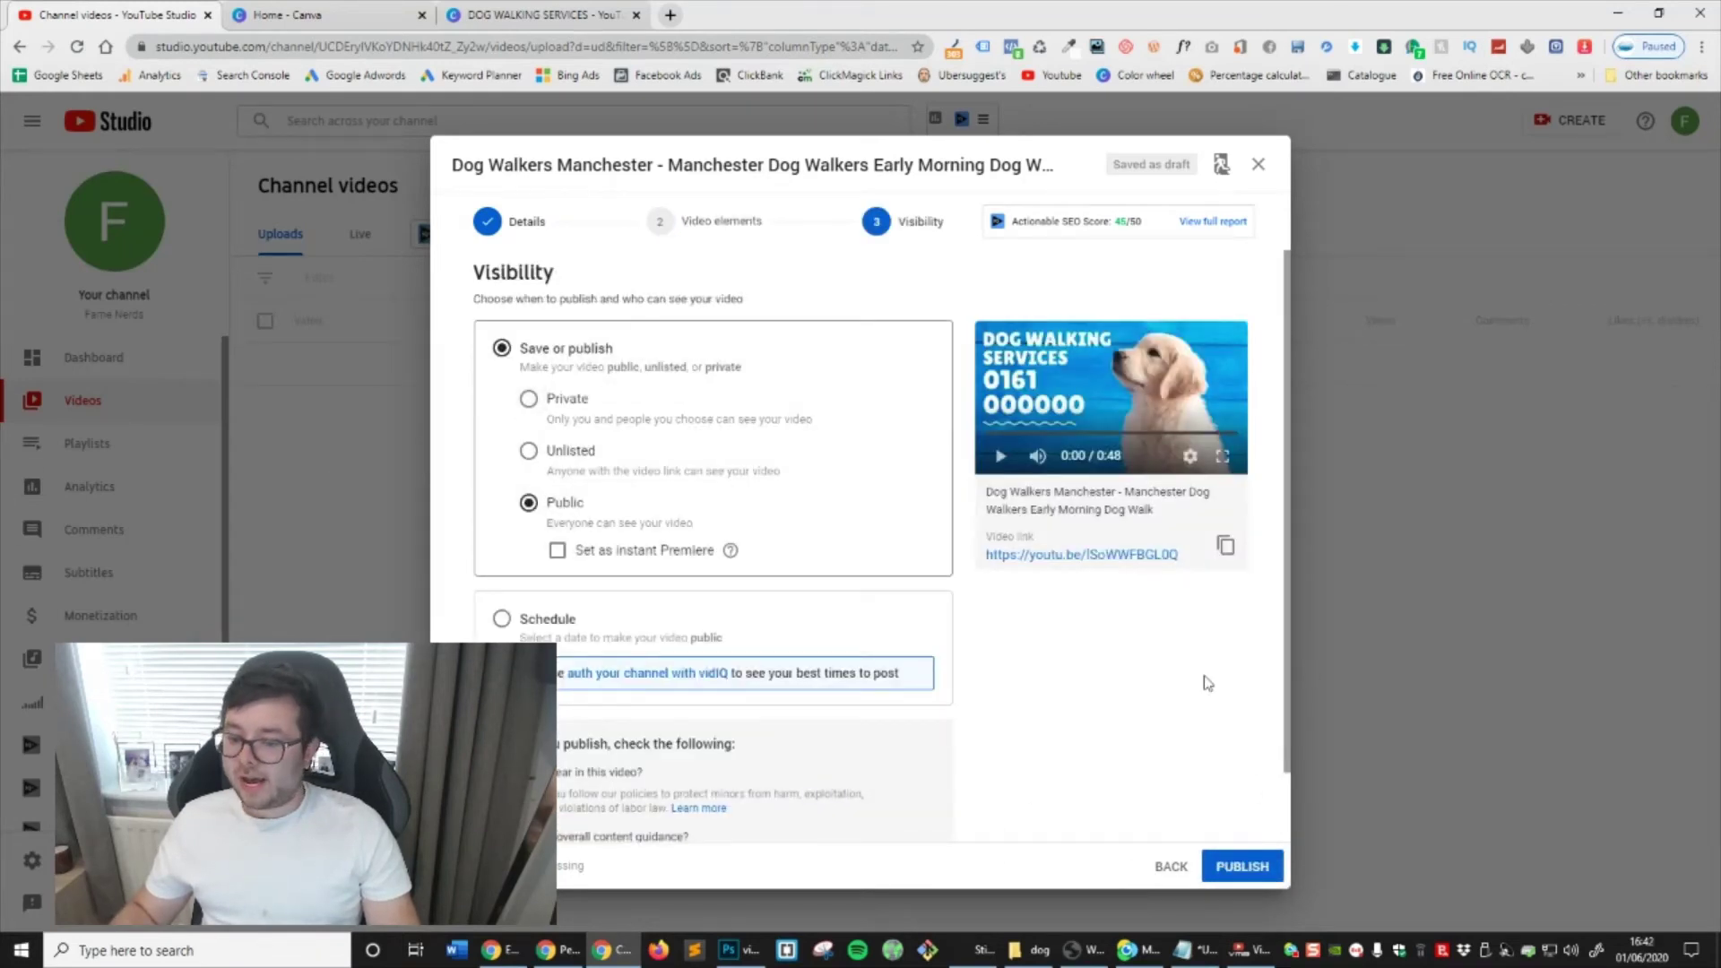
Start Video Spin Blaster Pro PLUS from the BlasterSuite Launcher
scroll(1207, 683, "down", 2)
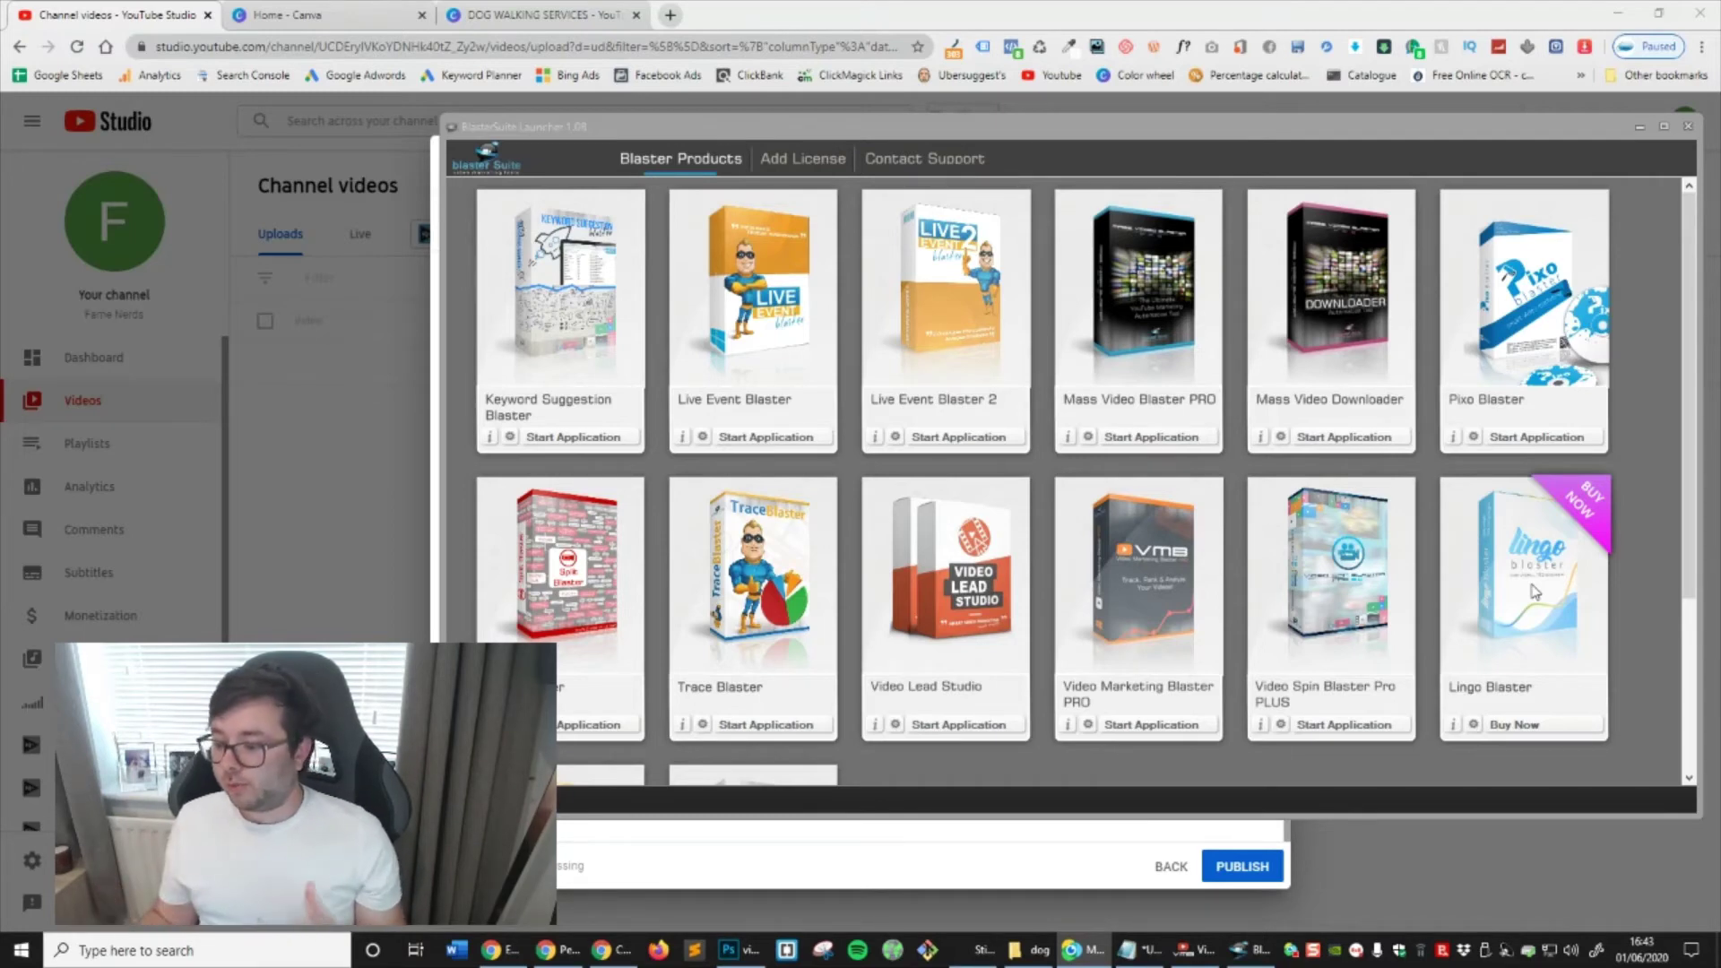
scroll(1372, 647, "down", 1)
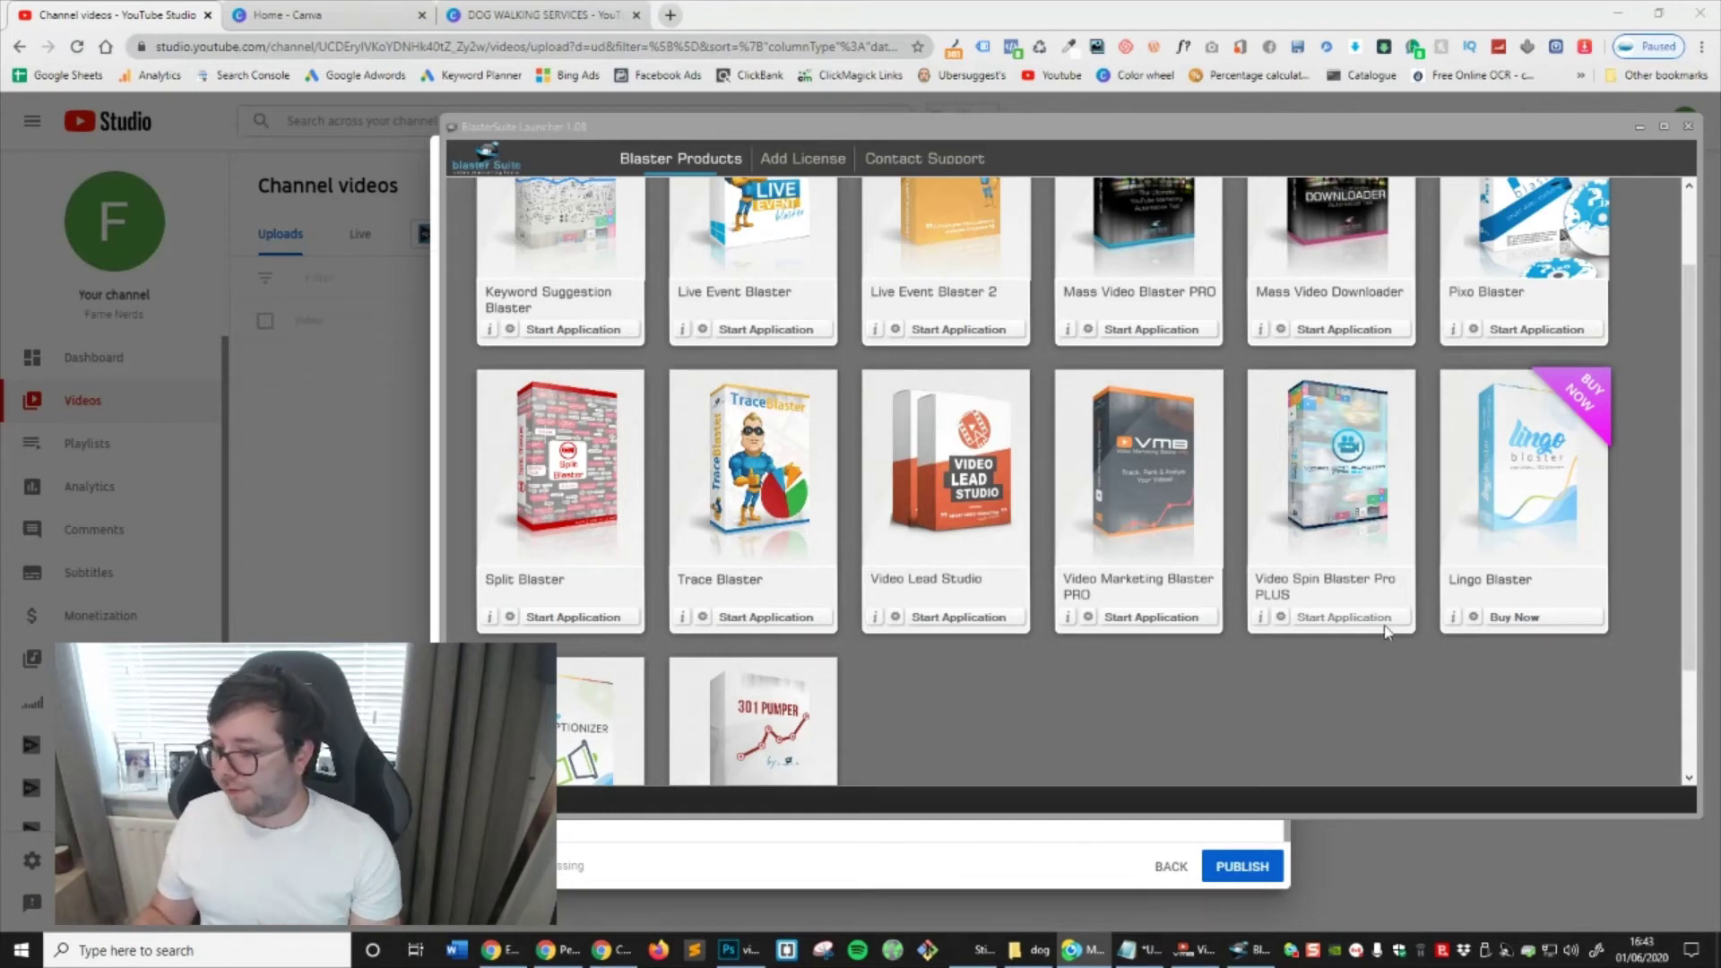
left_click(1360, 620)
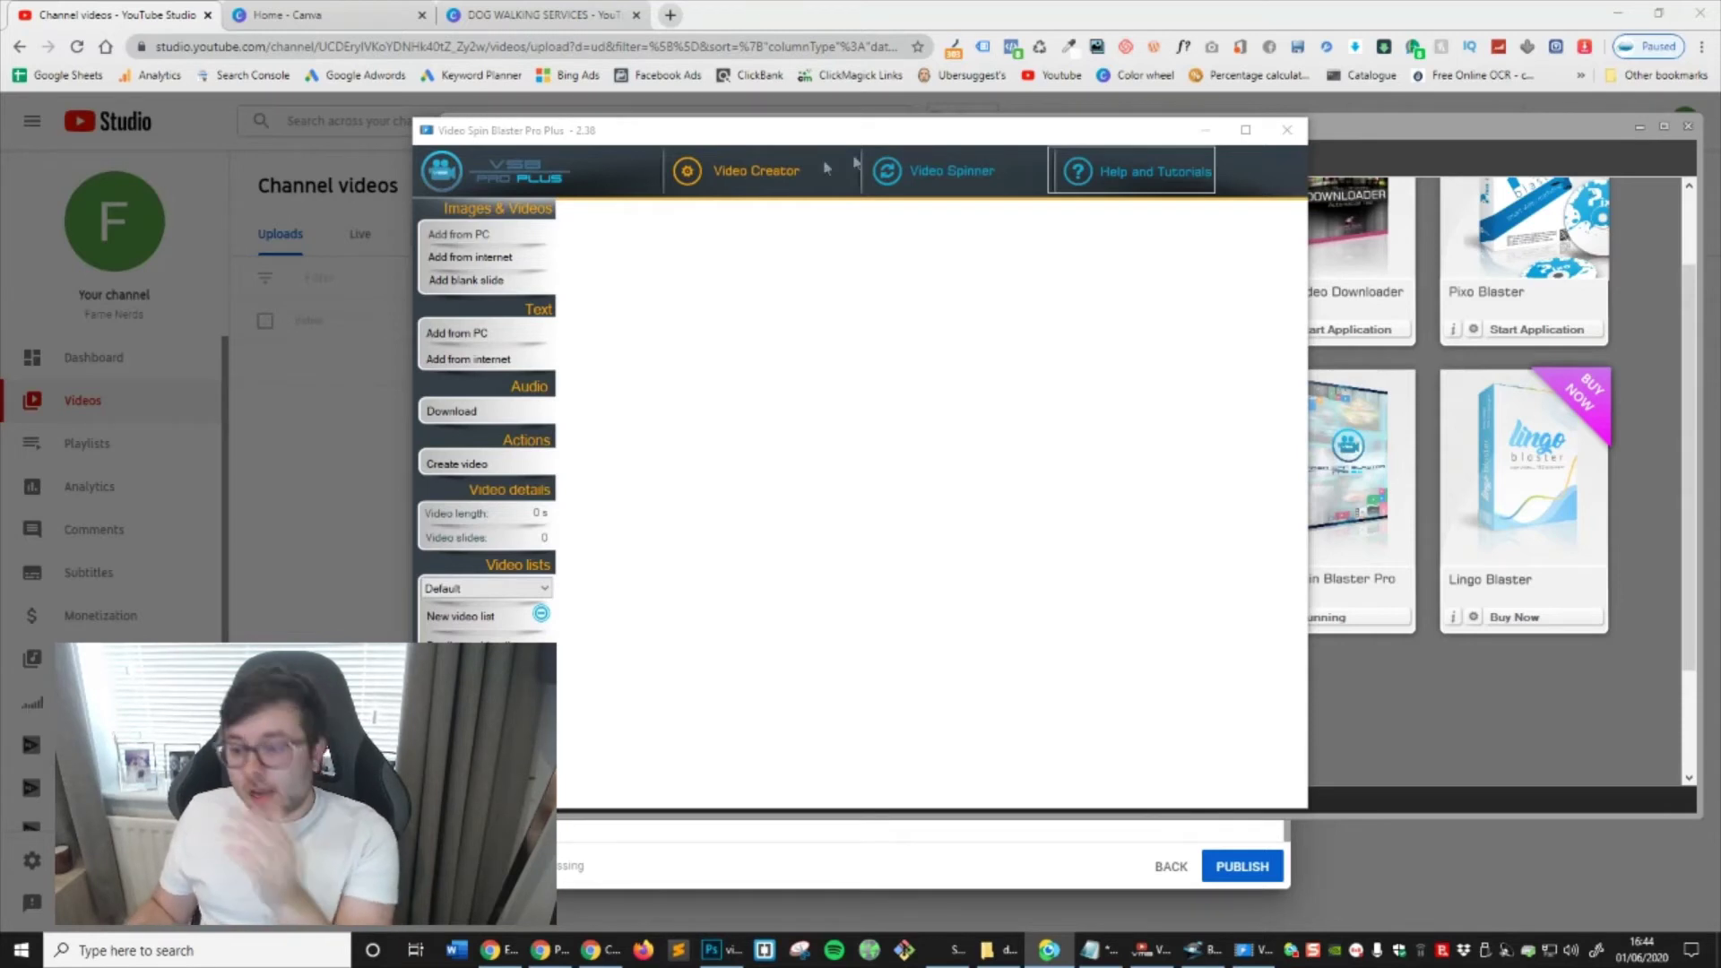
Open the Video Spinner and delete the Video Marketing Blaster review video from its list
left_click(922, 175)
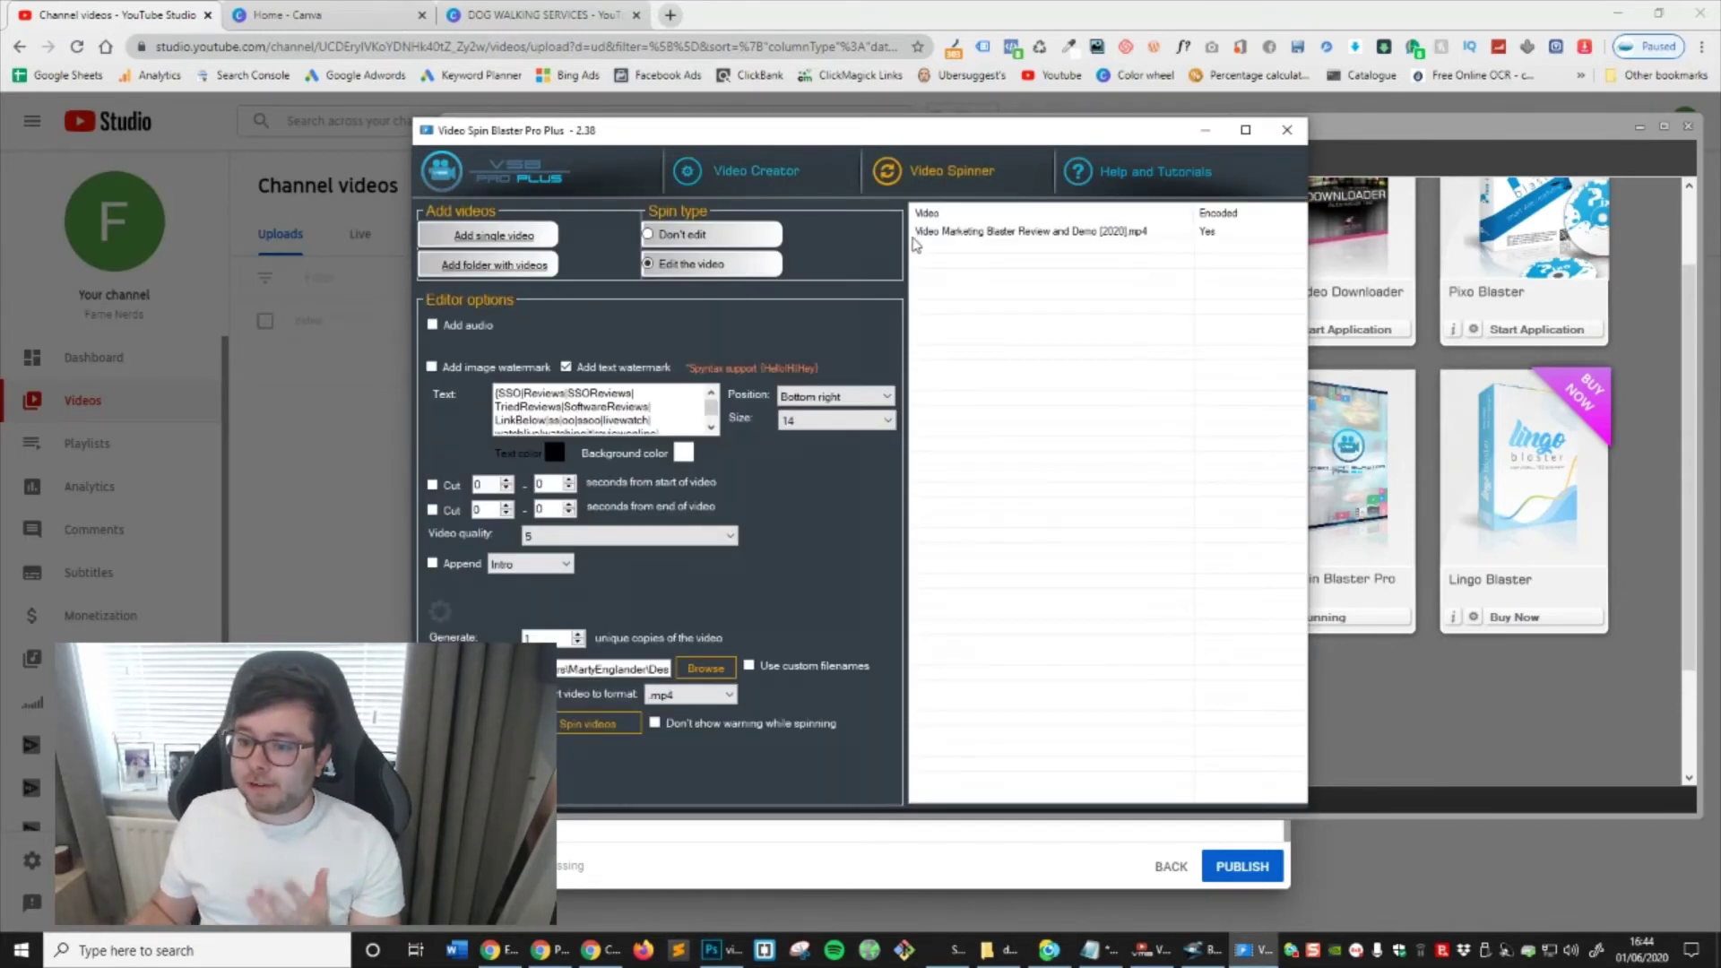
right_click(965, 234)
left_click(1012, 265)
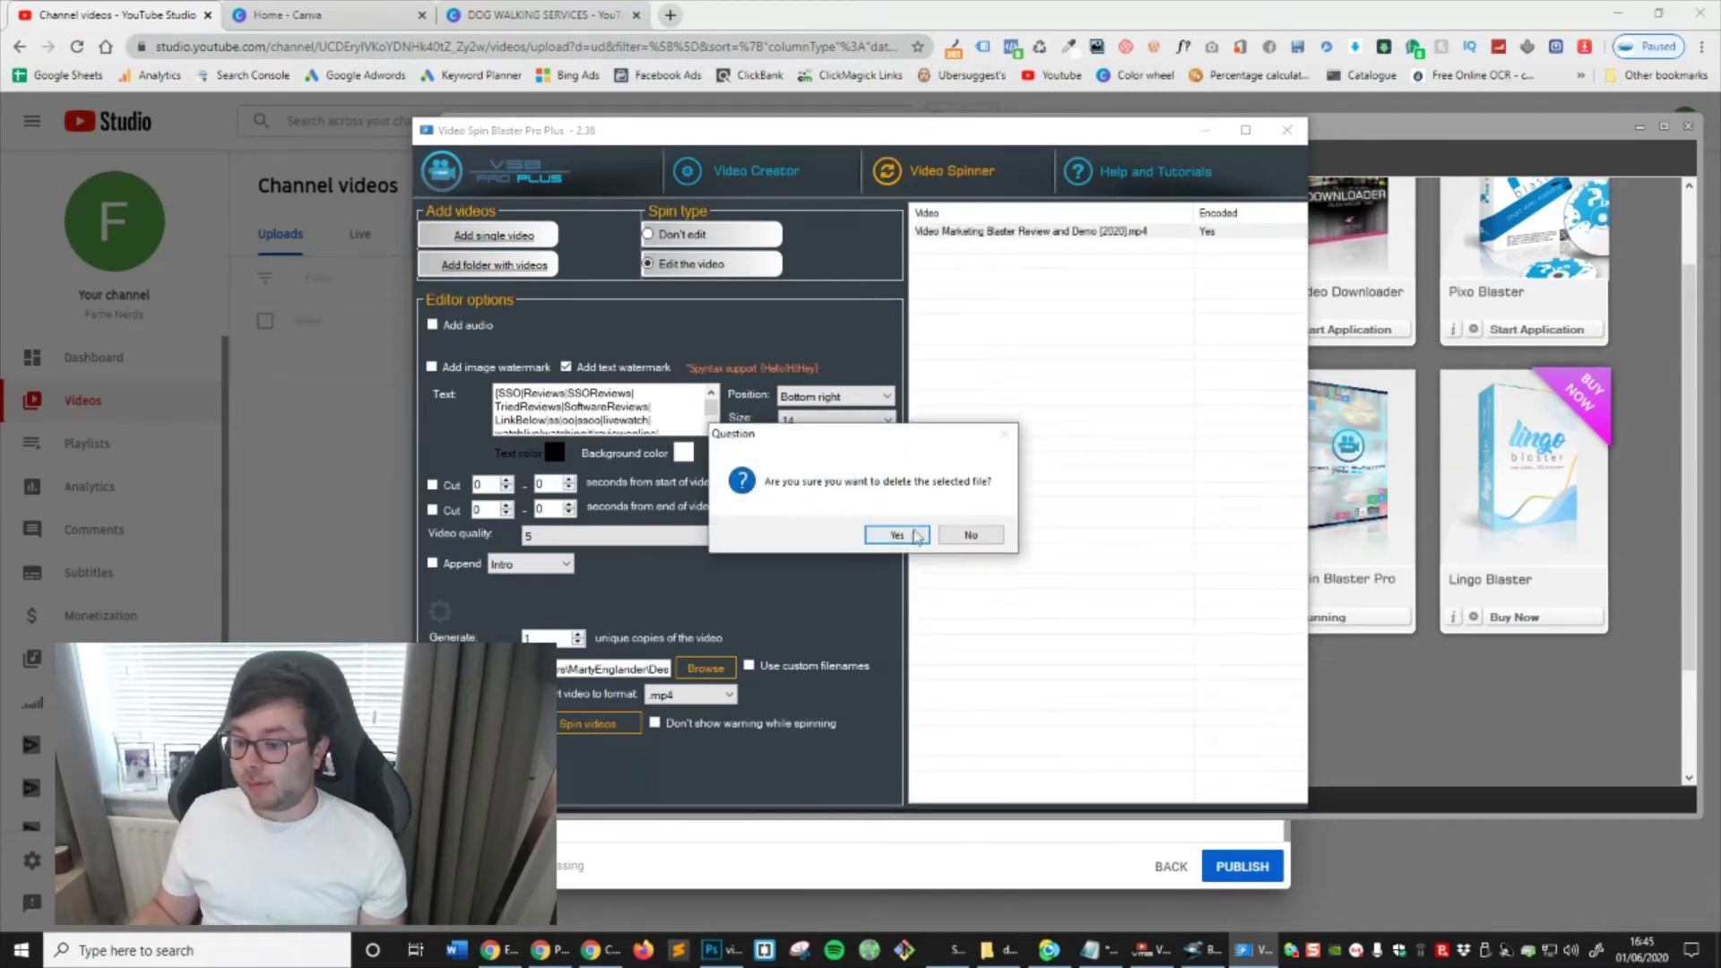
left_click(914, 535)
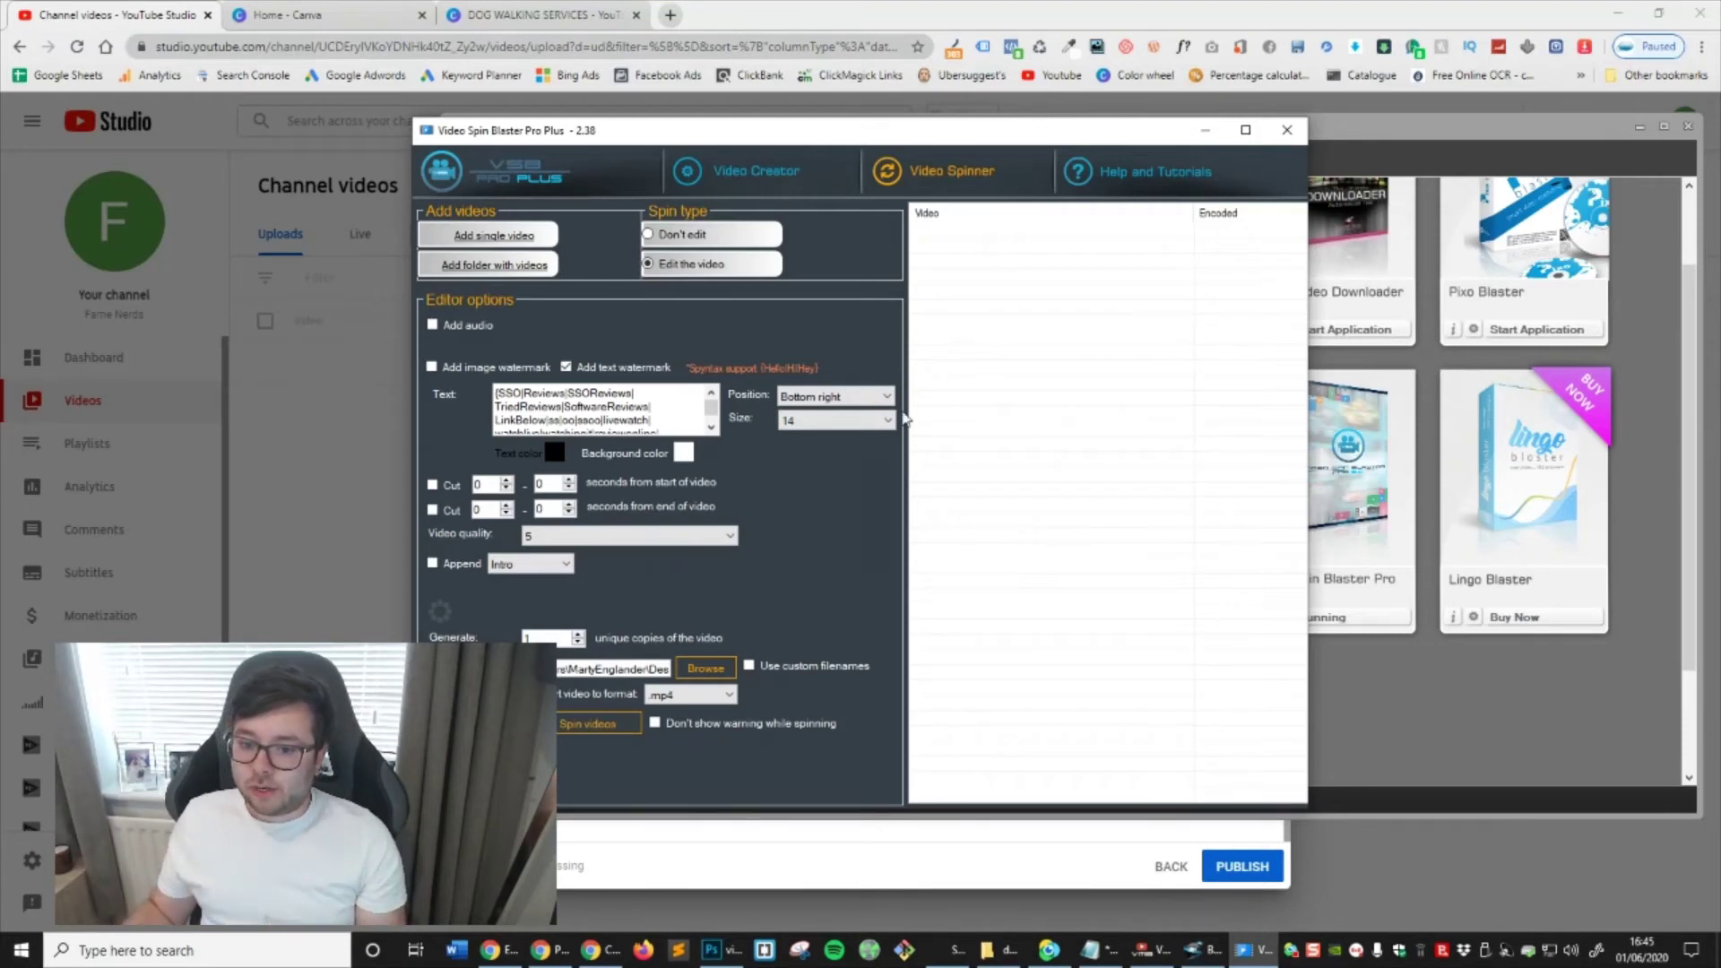
Add Dogs.mp4 from the Desktop's dog folder to the spinner list and select it
left_click(518, 231)
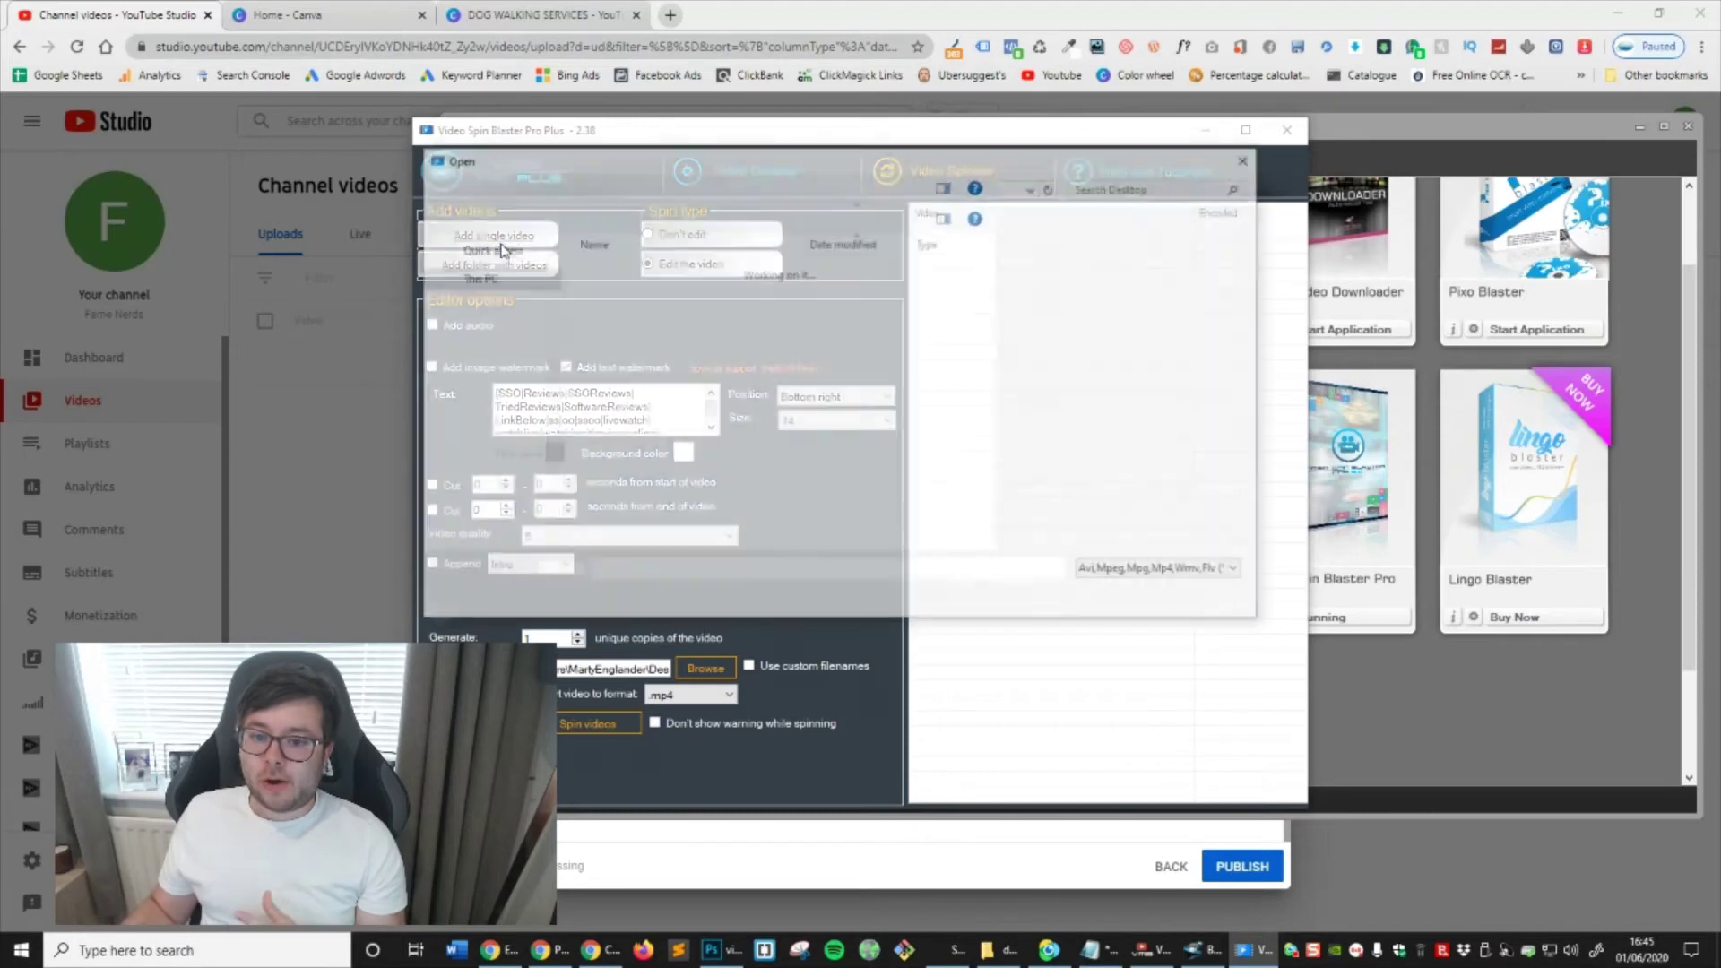
scroll(618, 430, "down", 2)
scroll(618, 448, "up", 2)
scroll(622, 458, "down", 2)
double_click(610, 487)
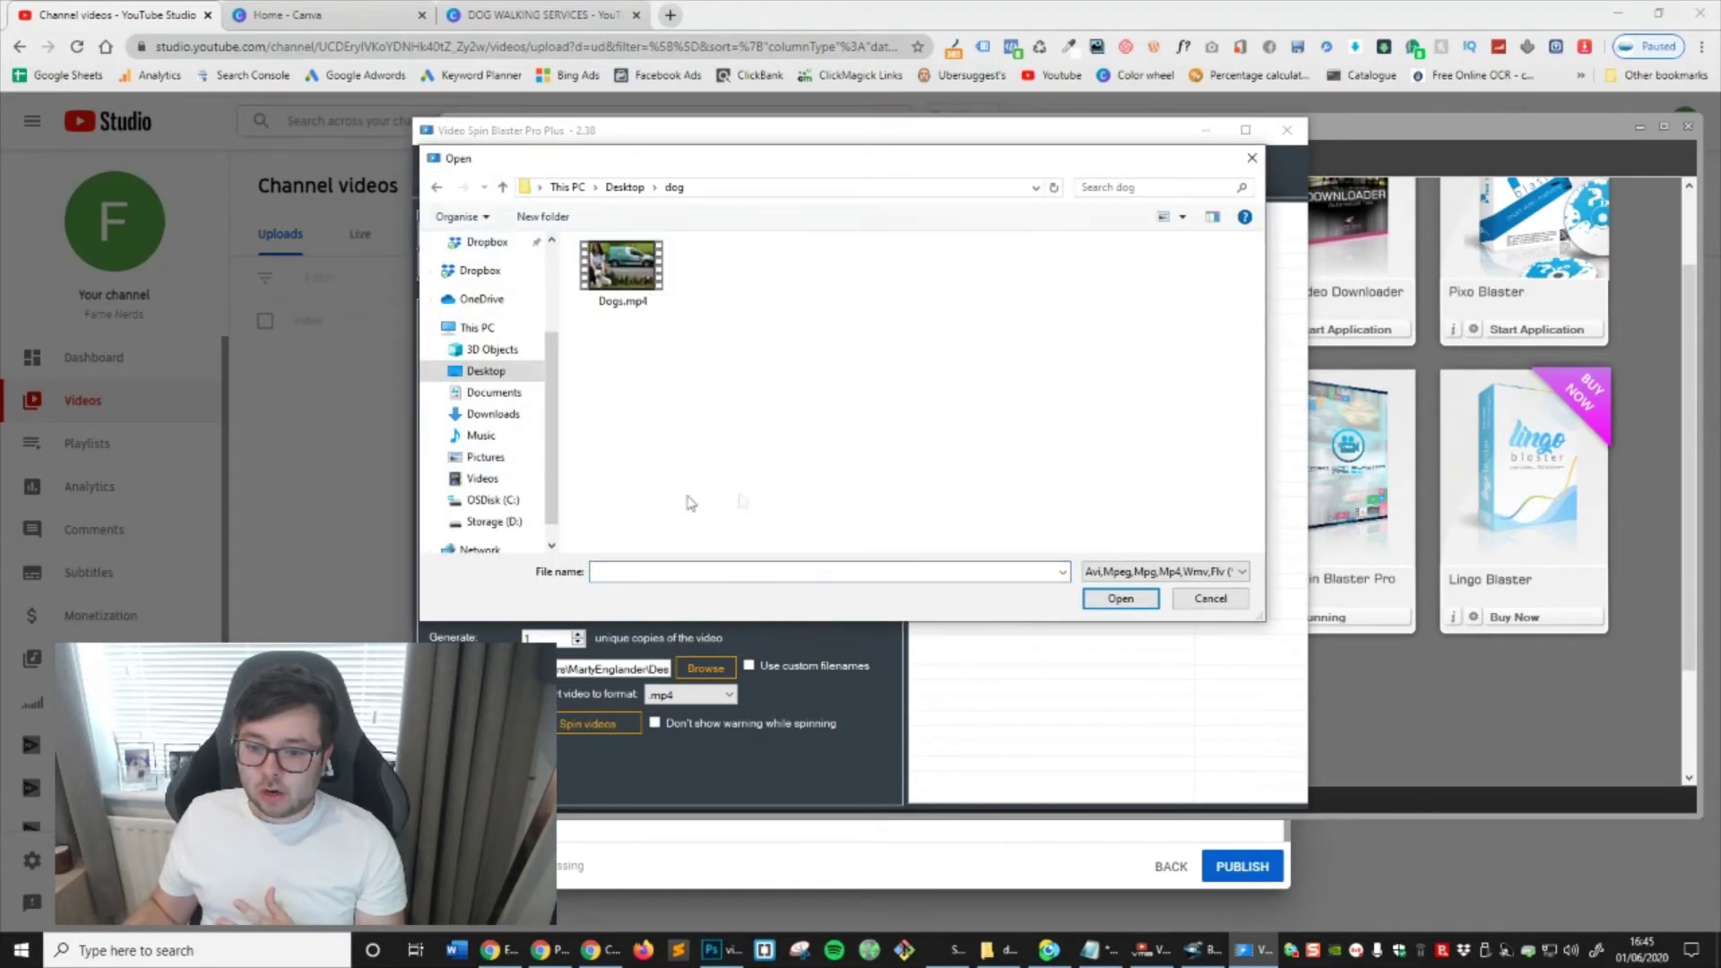
double_click(621, 269)
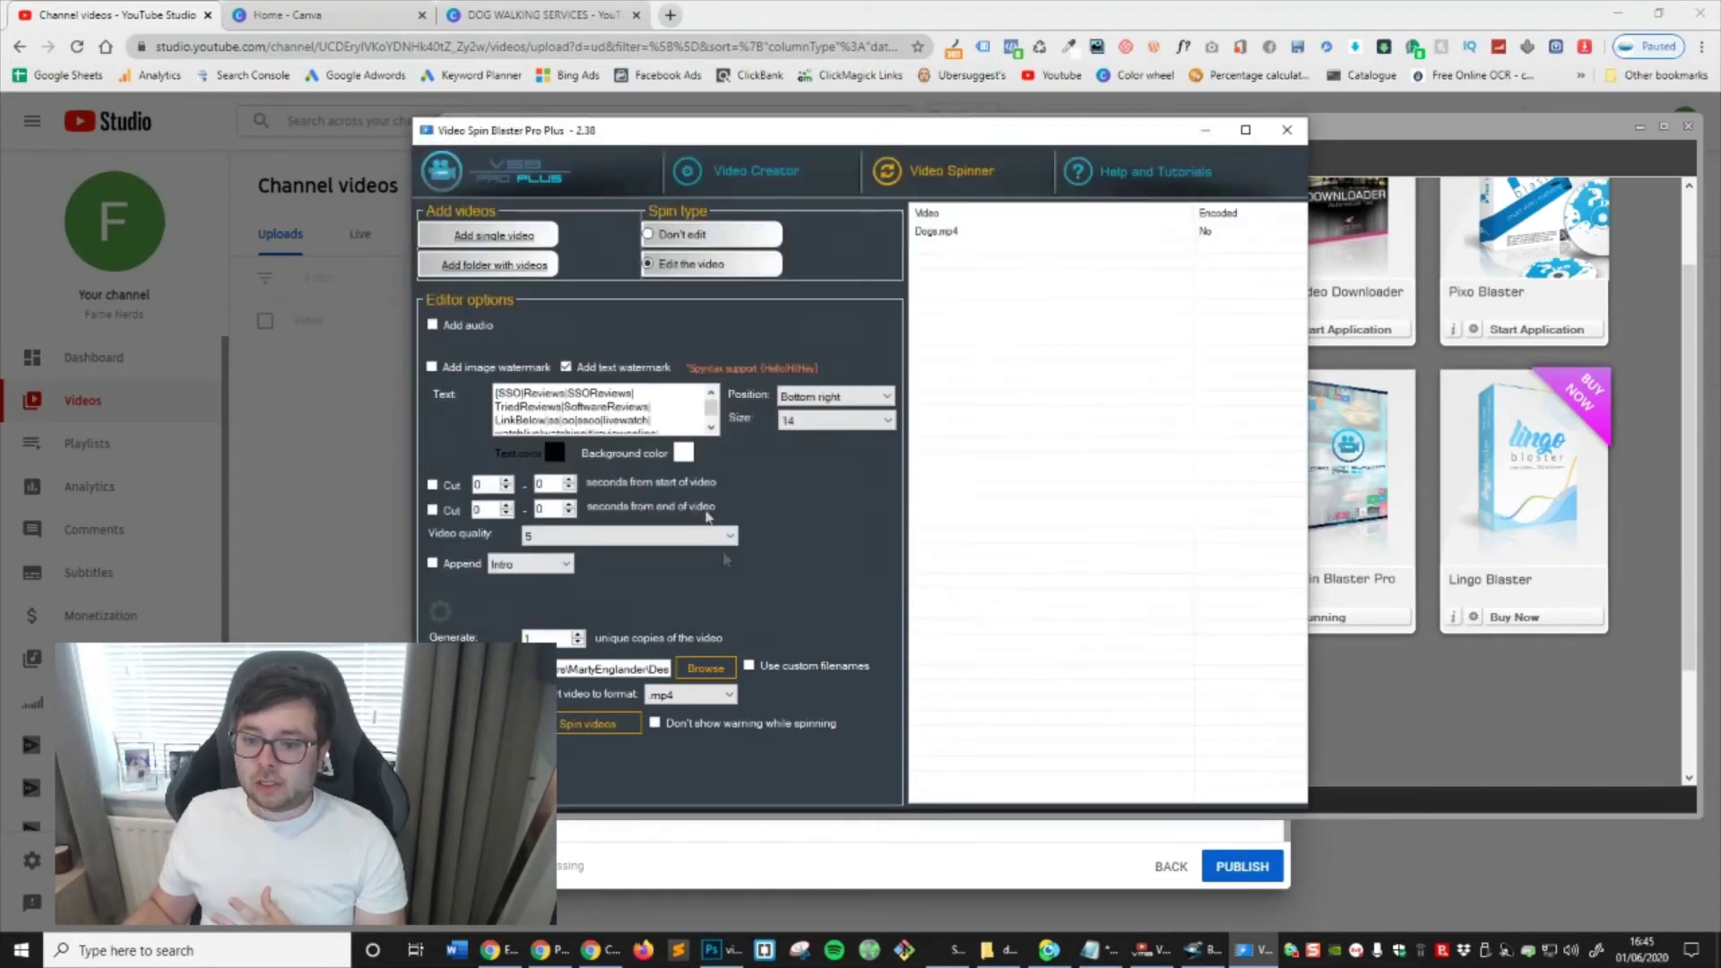
left_click(1003, 236)
Examine the spintax entries in the video's text watermark
left_click(547, 406)
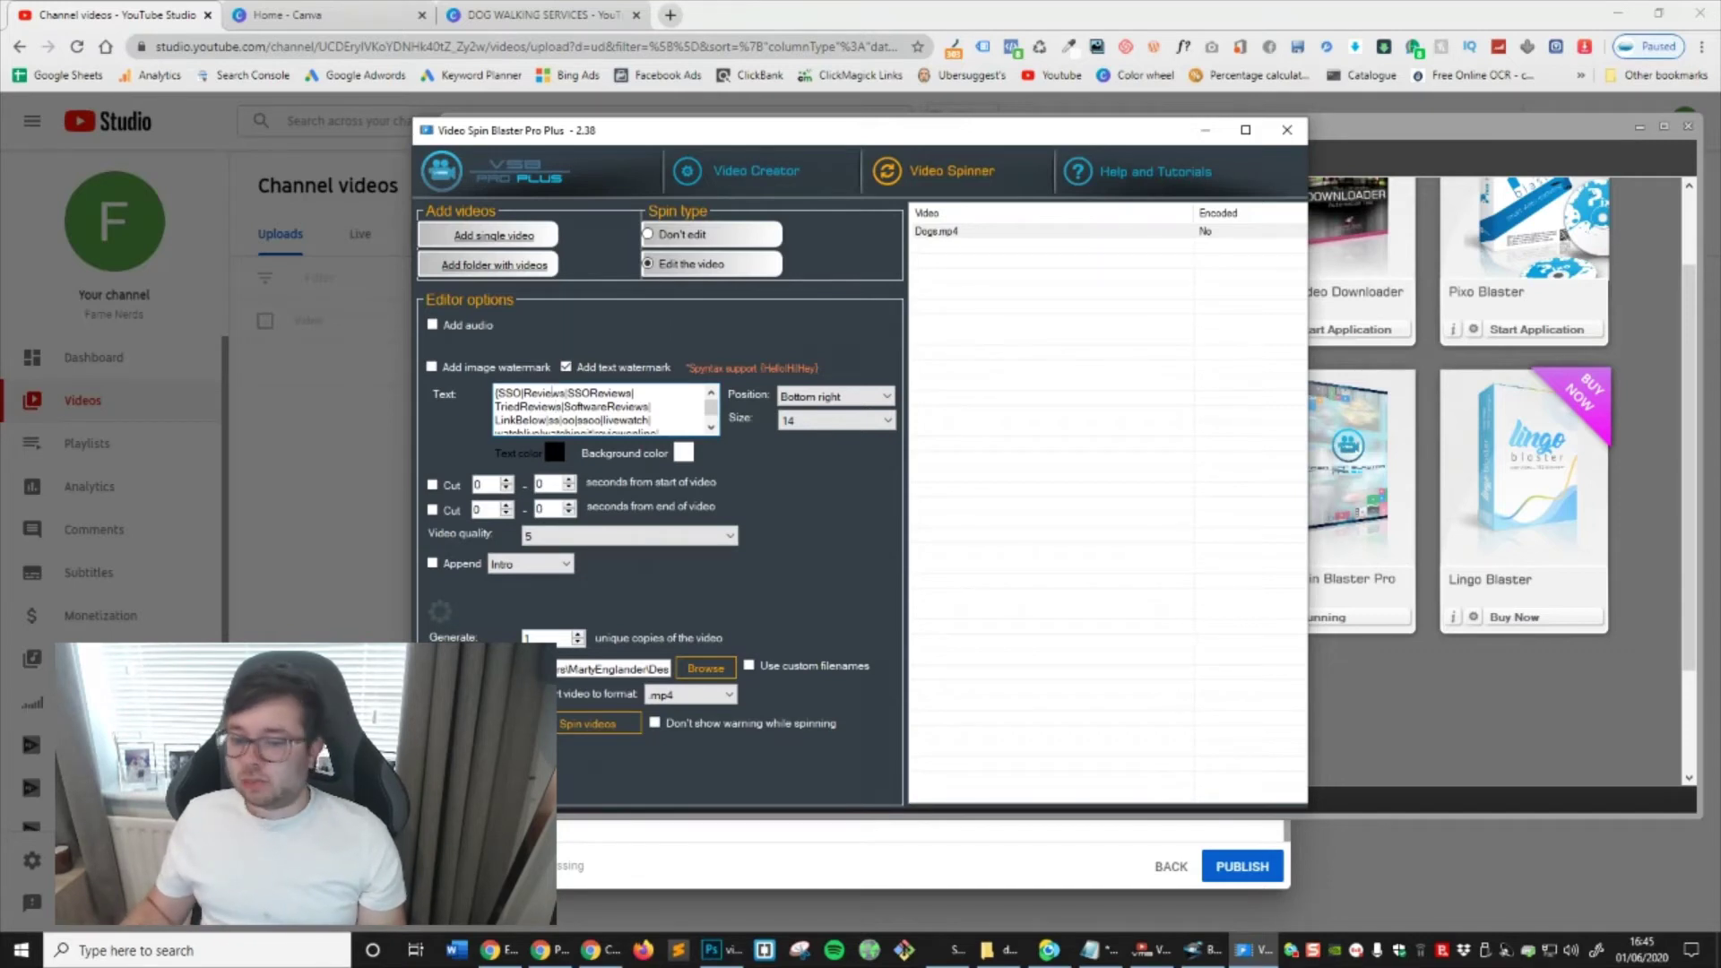
left_click_drag(547, 406, 589, 453)
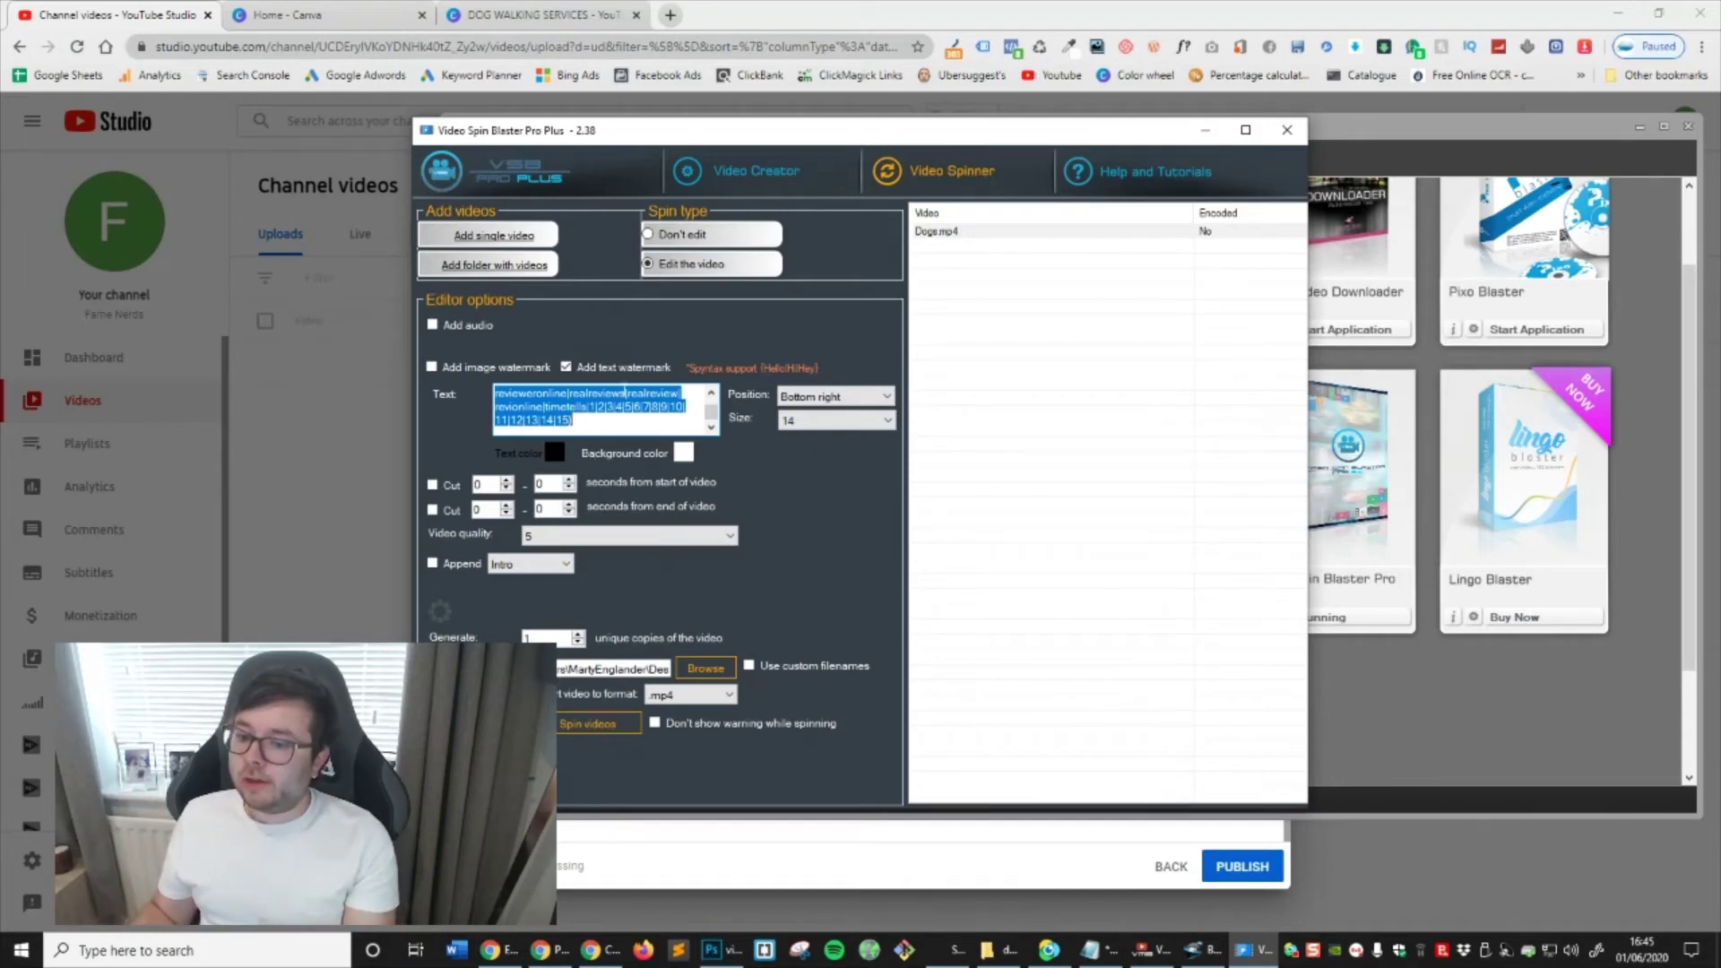
left_click(624, 392)
scroll(708, 431, "up", 1)
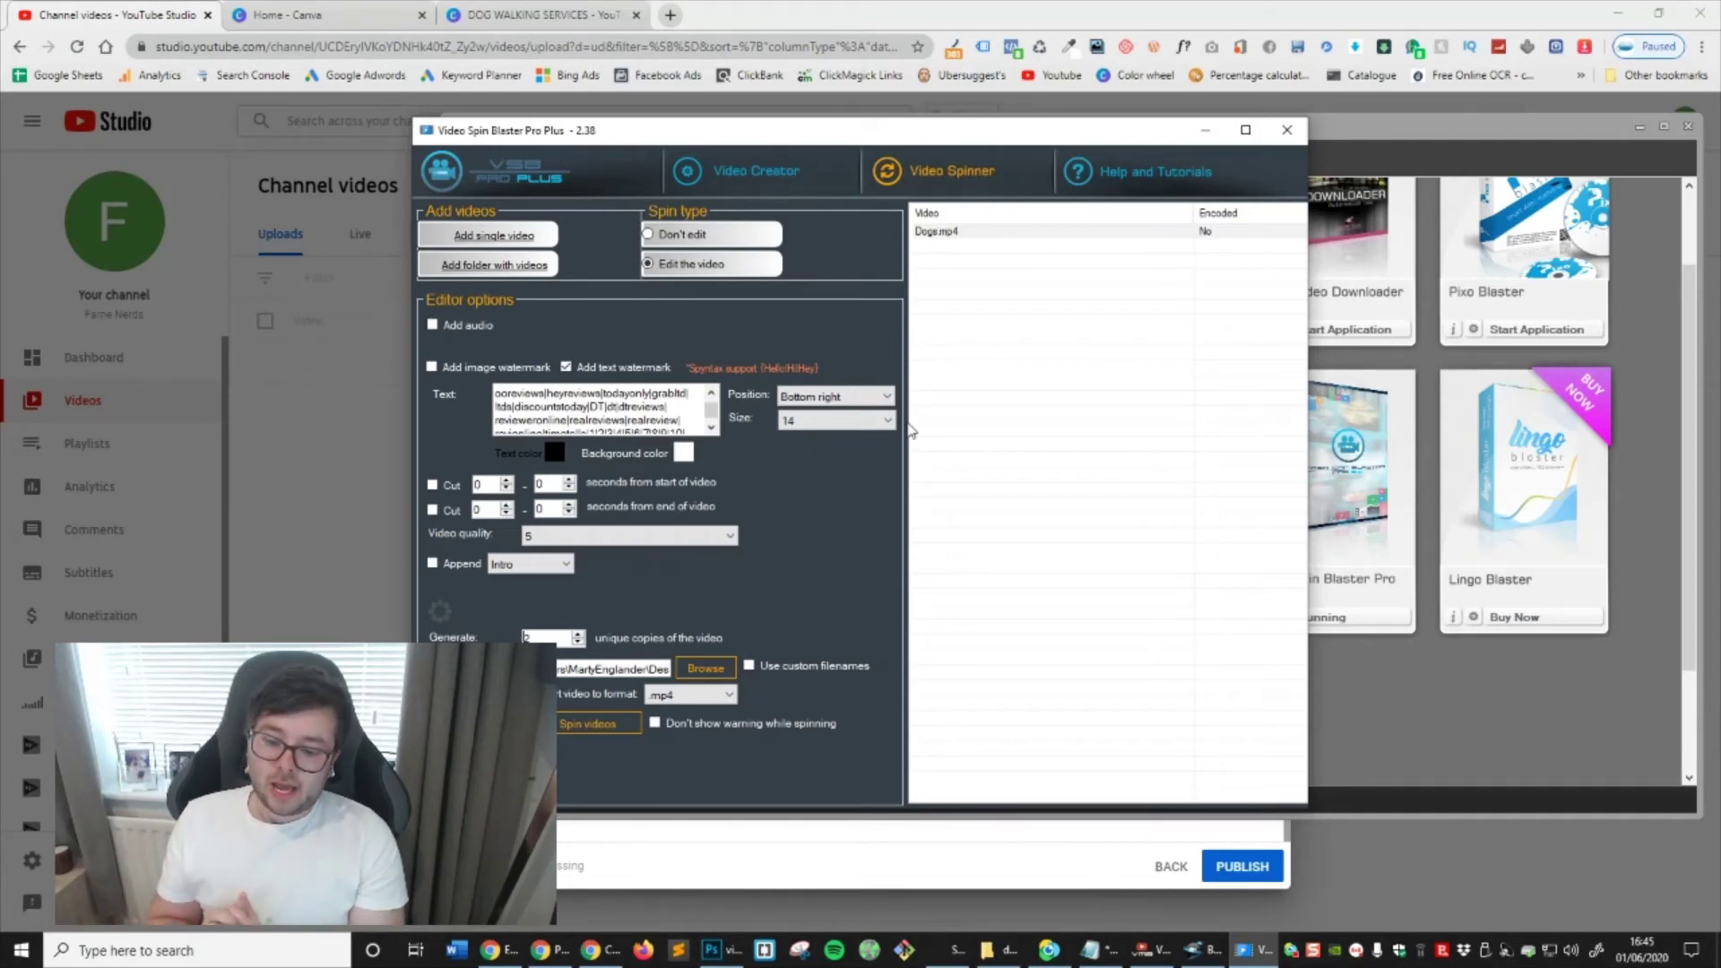
Check the output folder and spin the selected Dogs.mp4 into 2 unique .mp4 copies
left_click(707, 669)
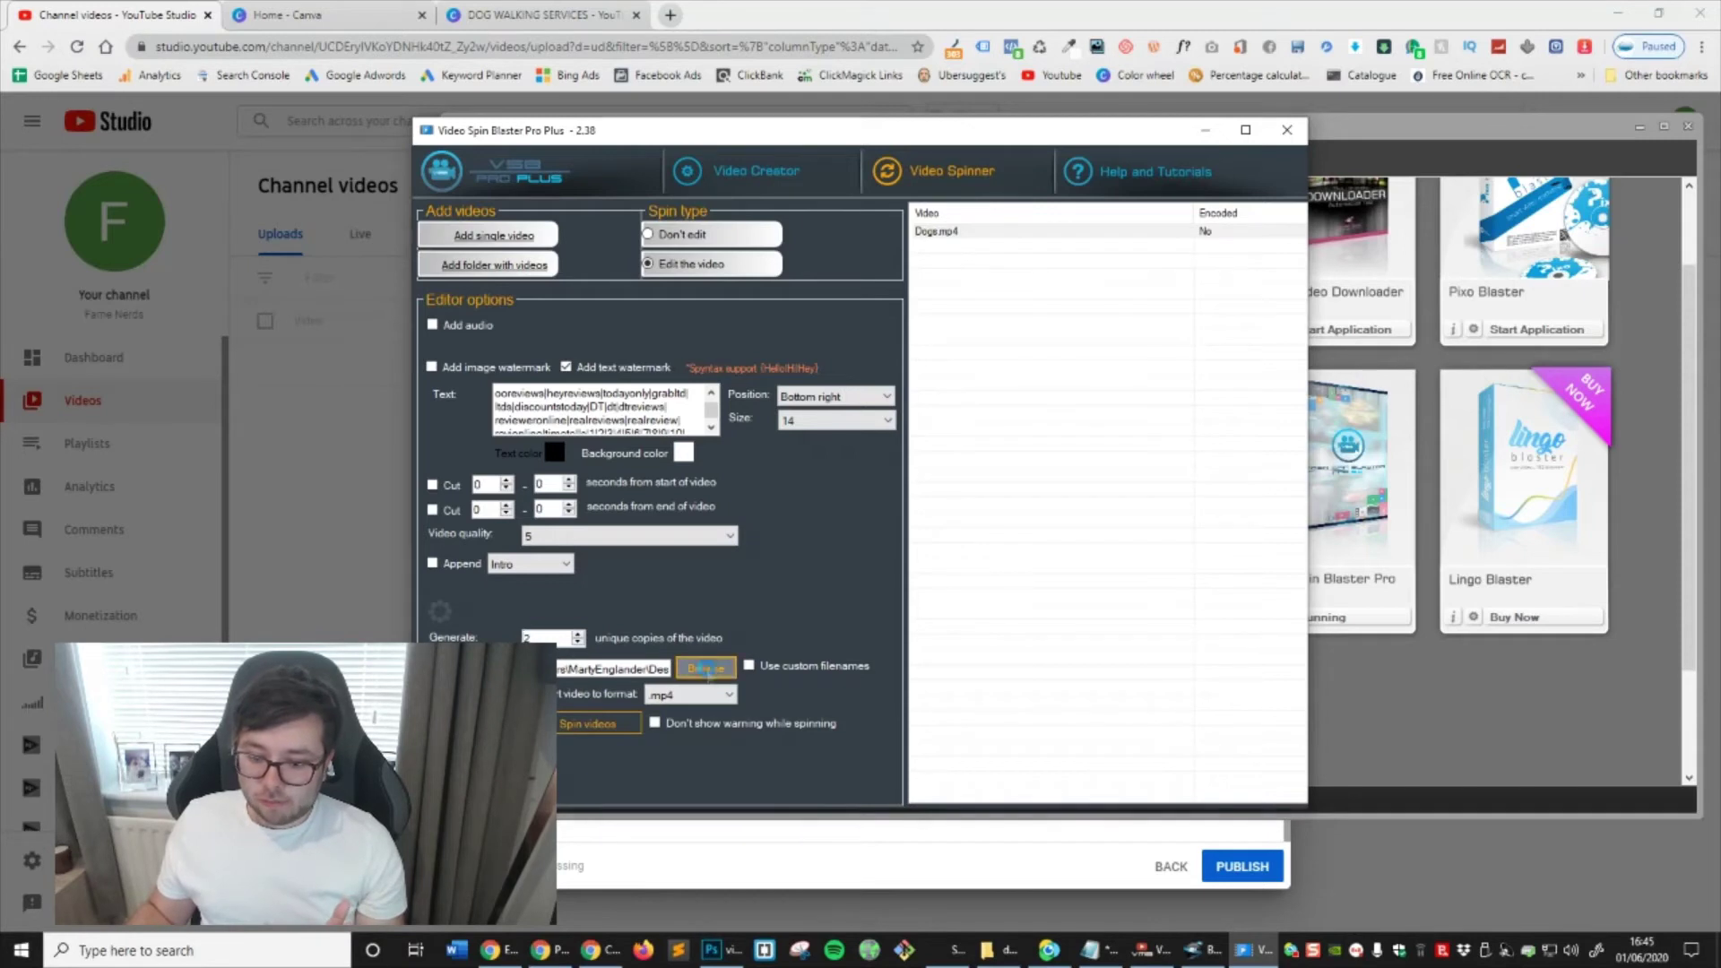
left_click(881, 637)
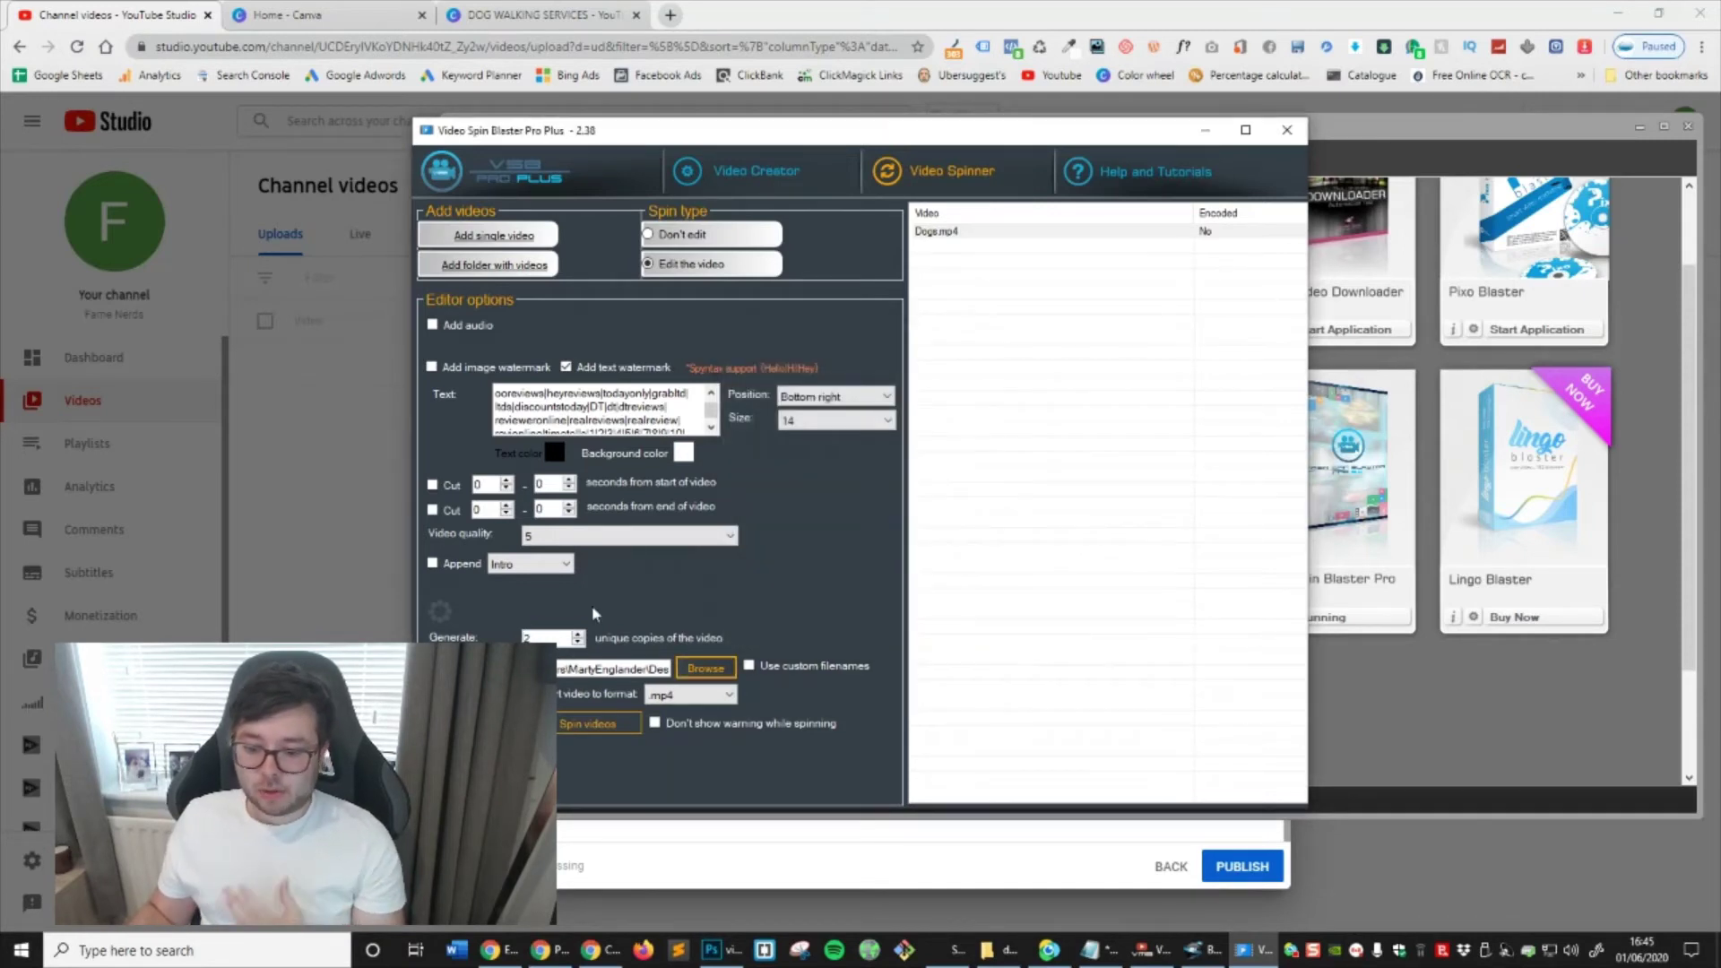
left_click(965, 235)
left_click(616, 723)
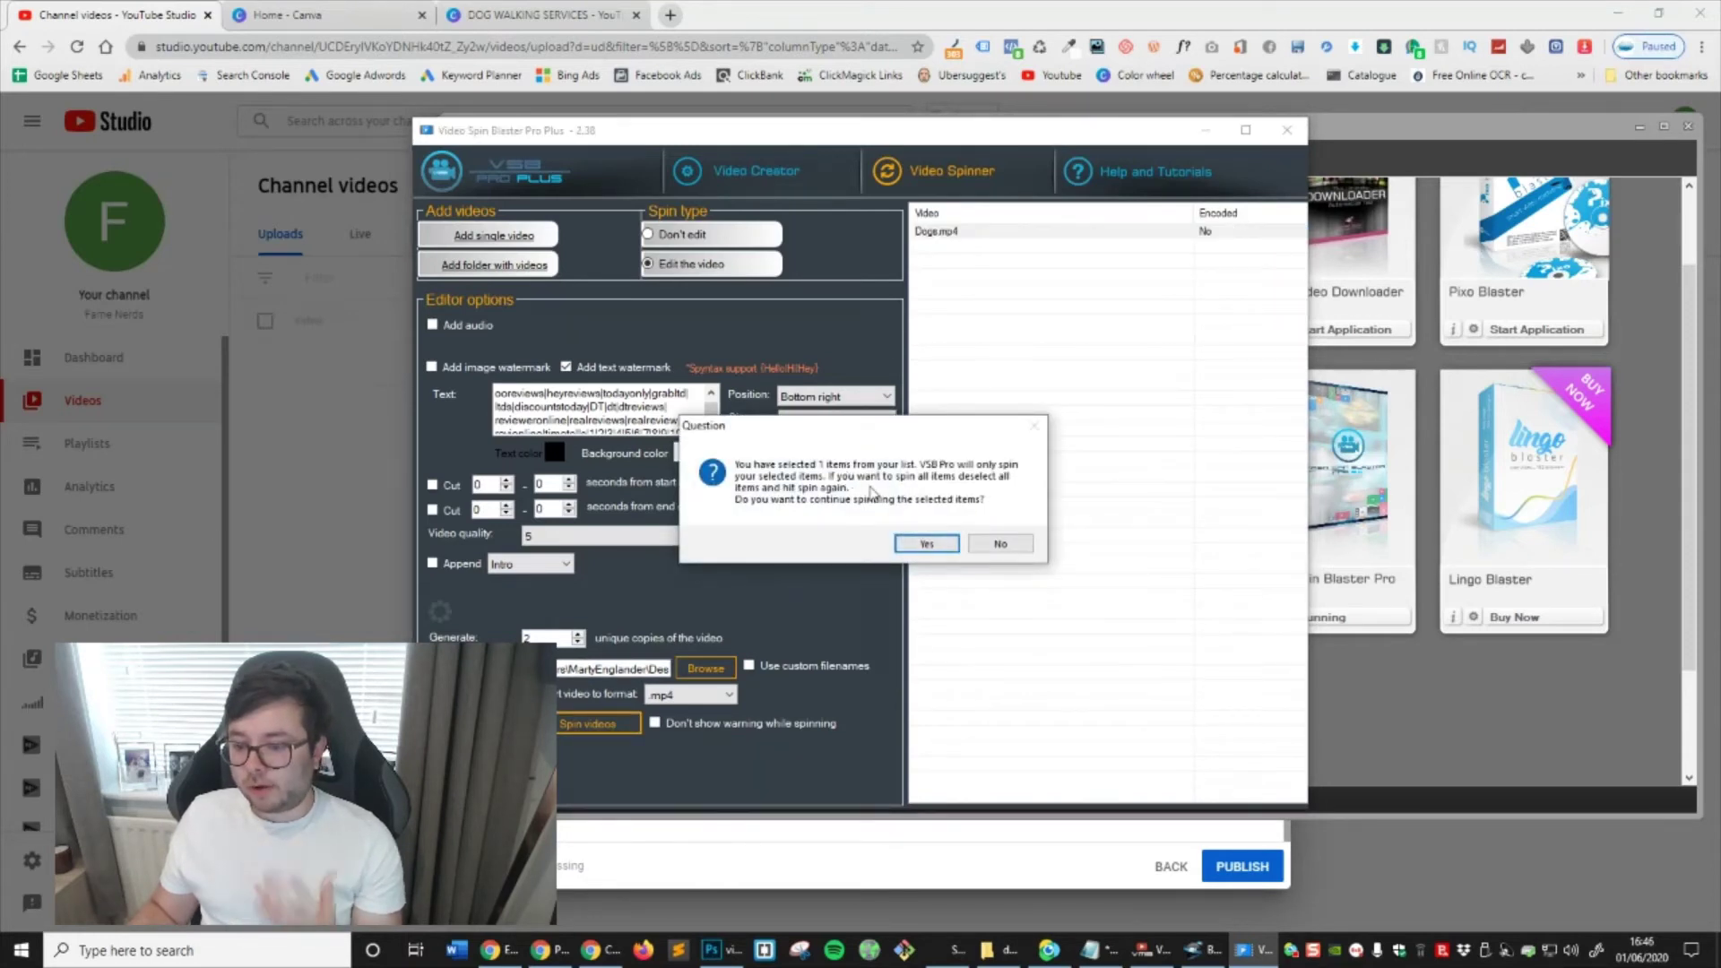
left_click(926, 543)
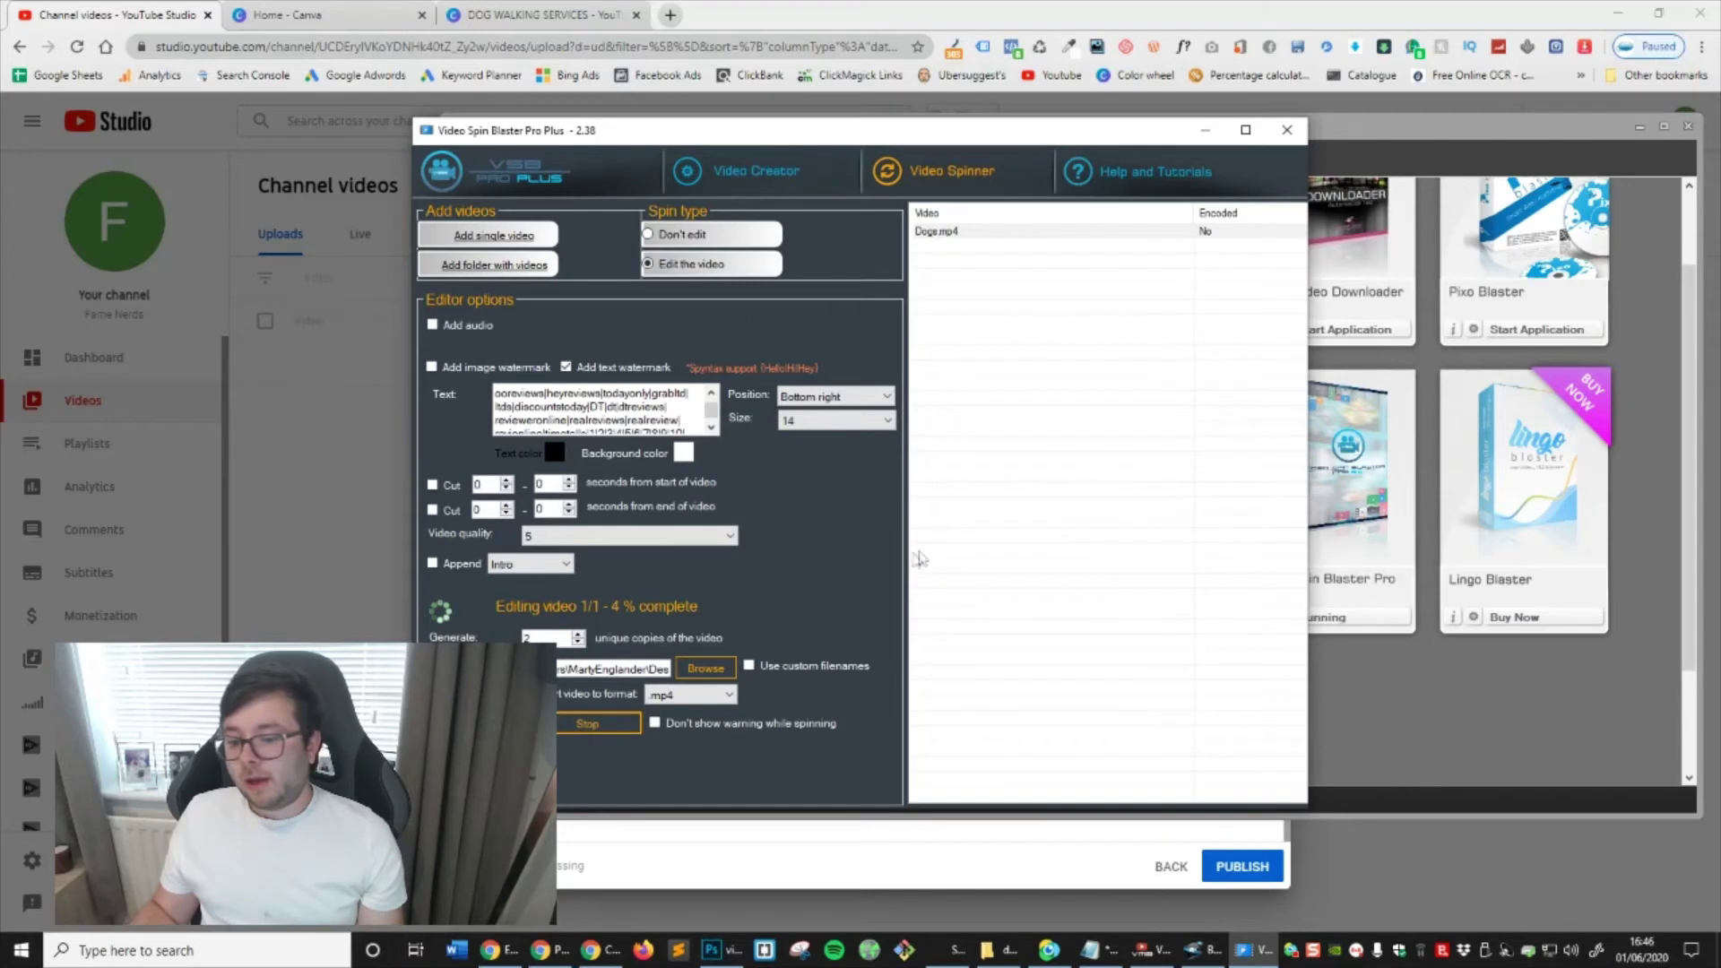
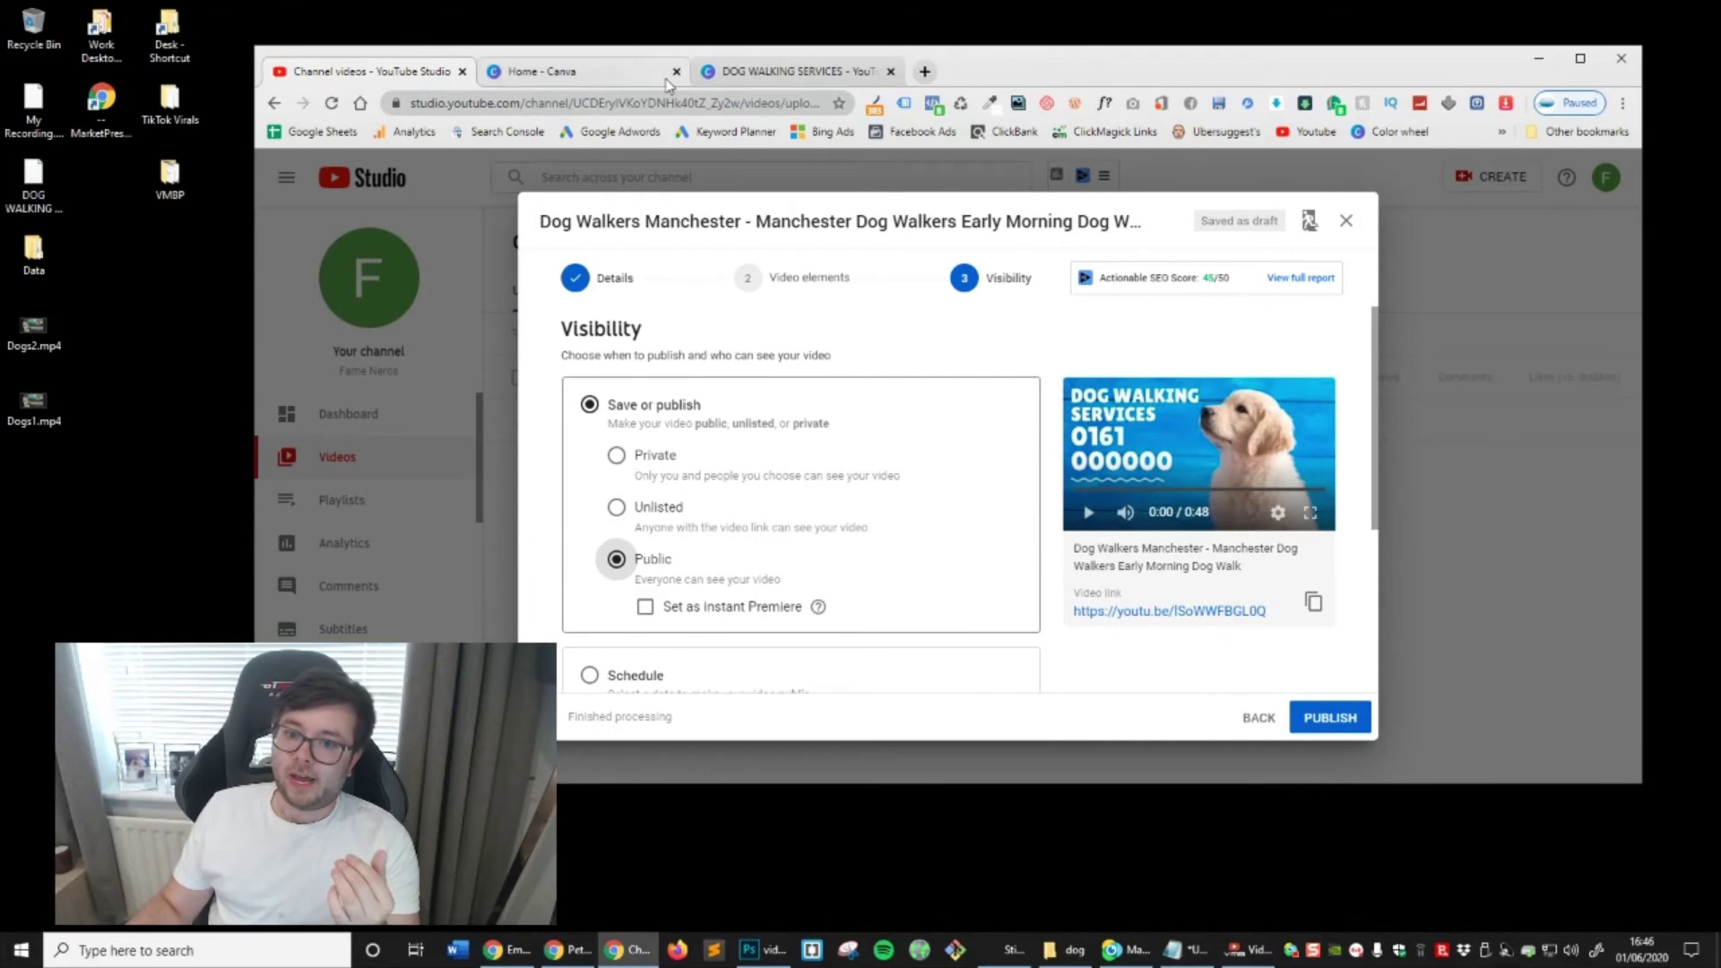
Close the finished Canva thumbnail design and load YouTube in place of the Canva home page
left_click(890, 70)
left_click(592, 72)
left_click(614, 101)
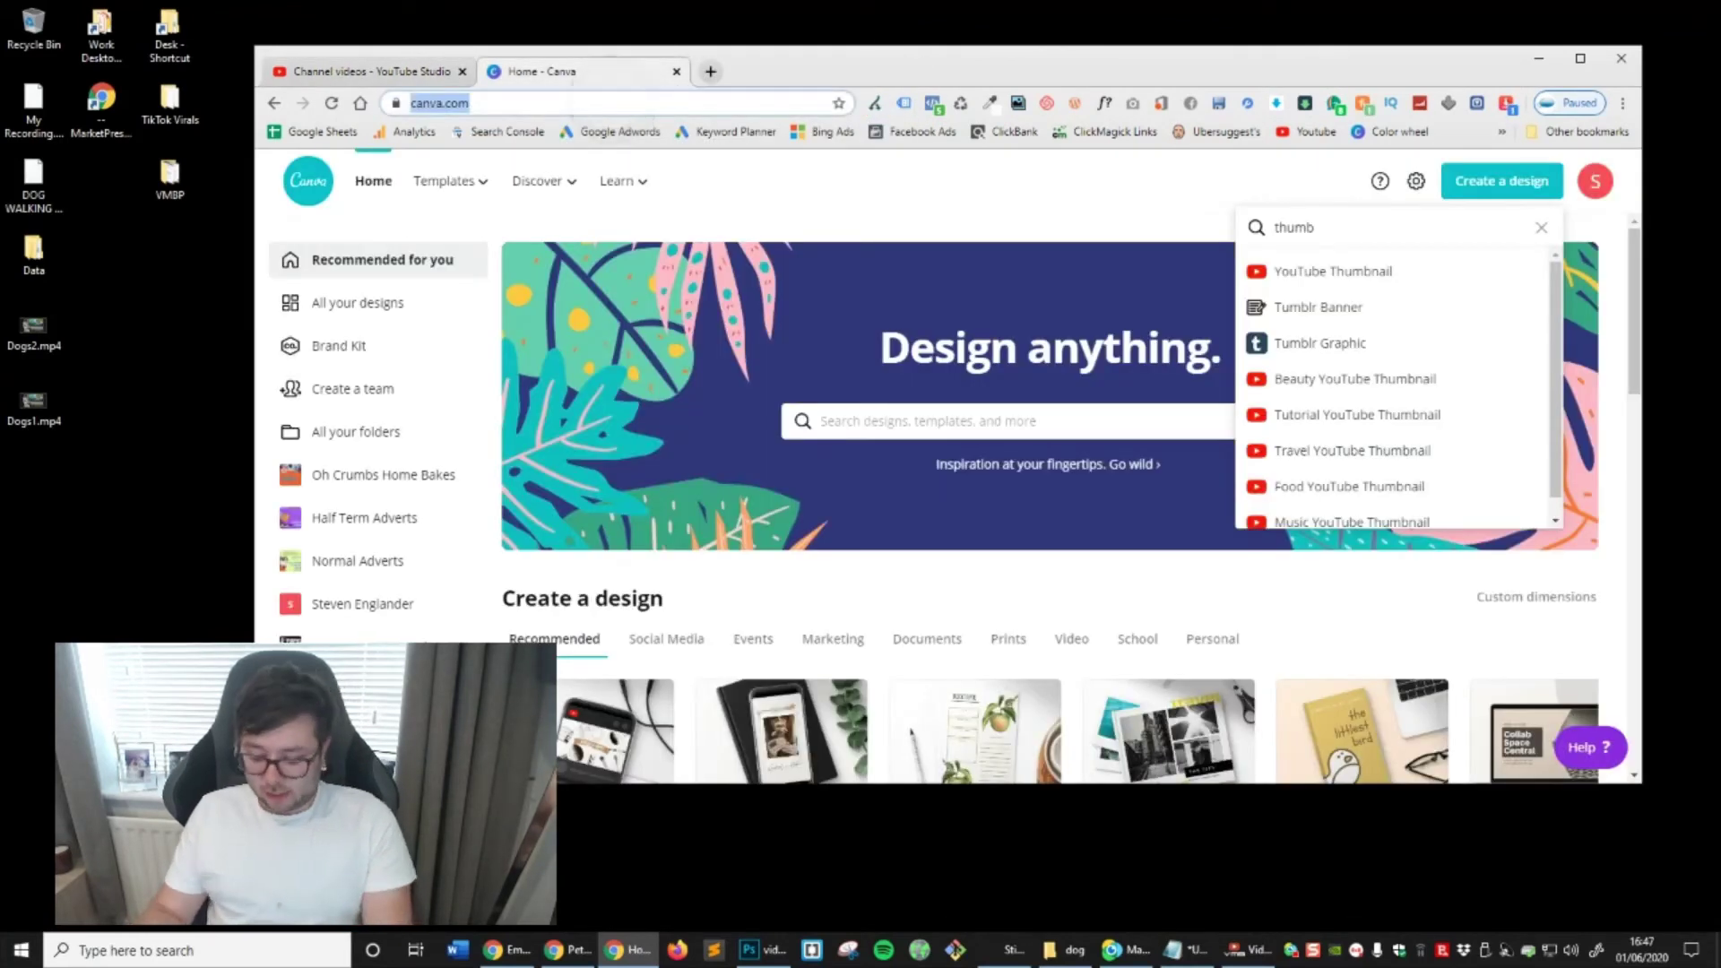
type("youtube")
key("Return")
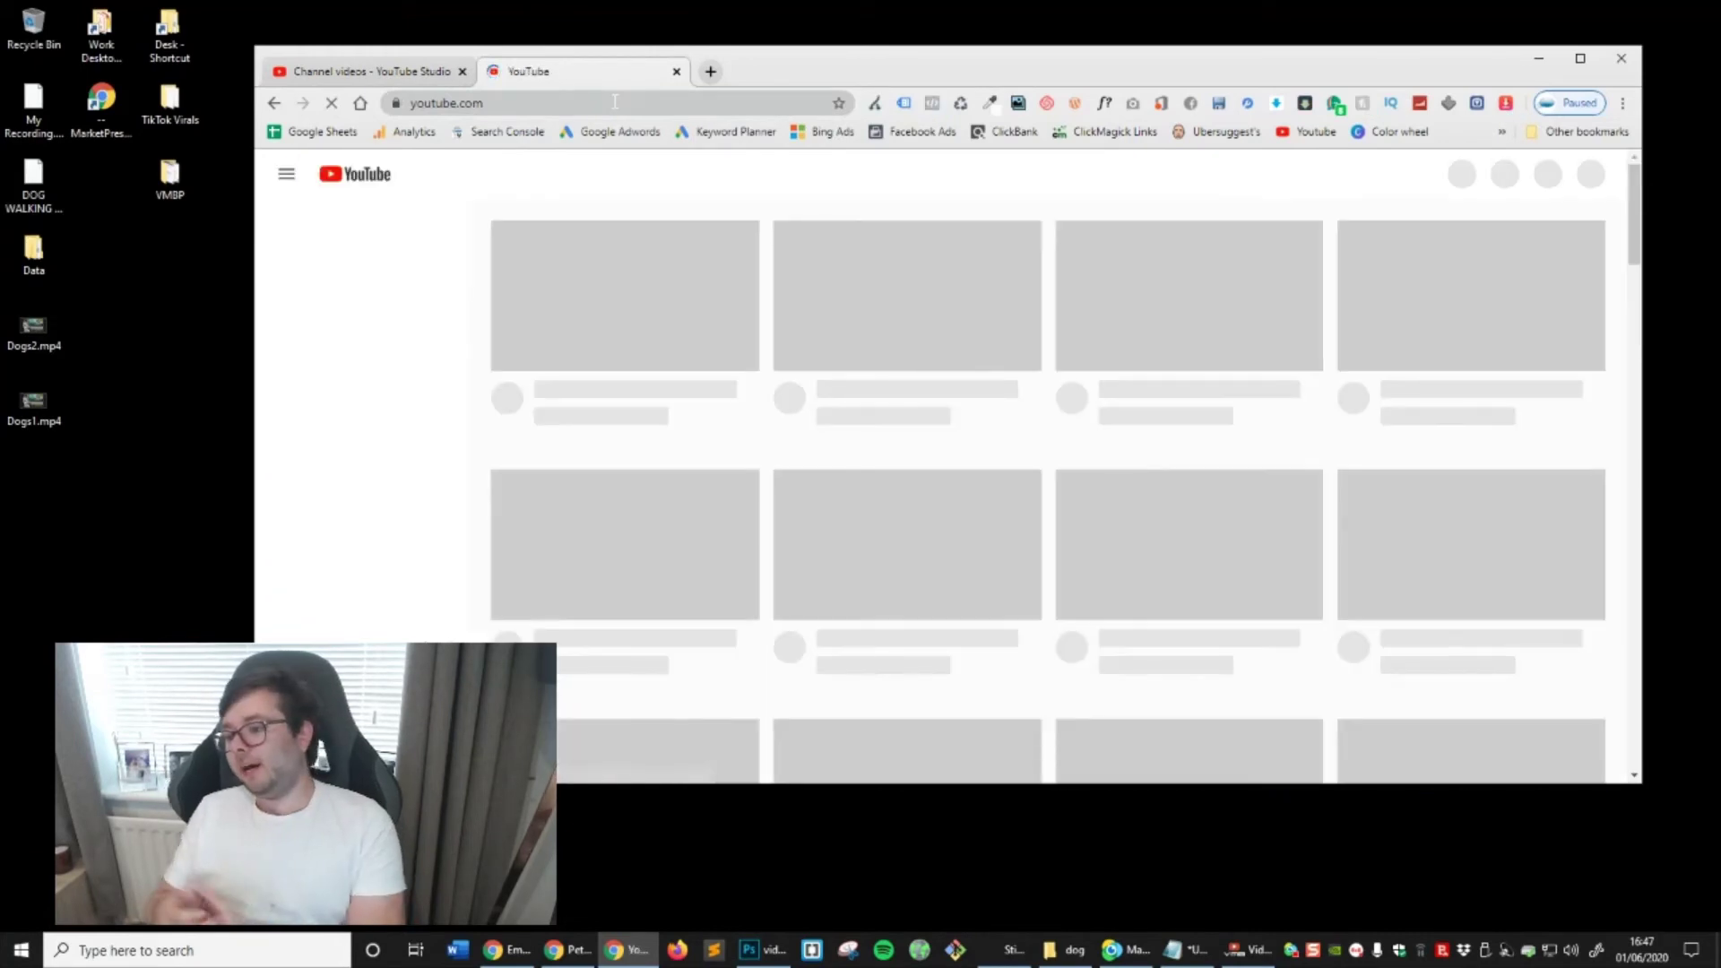
Upload Dogs1.mp4 and Dogs2.mp4 from the desktop to the YouTube channel
left_click(1483, 175)
left_click(1524, 211)
left_click_drag(34, 333, 1198, 632)
Switch to Video Marketing Blaster Pro and generate competitor-based video details for "dog home boarding" and "dog home boarding services manchester"
left_click(1250, 950)
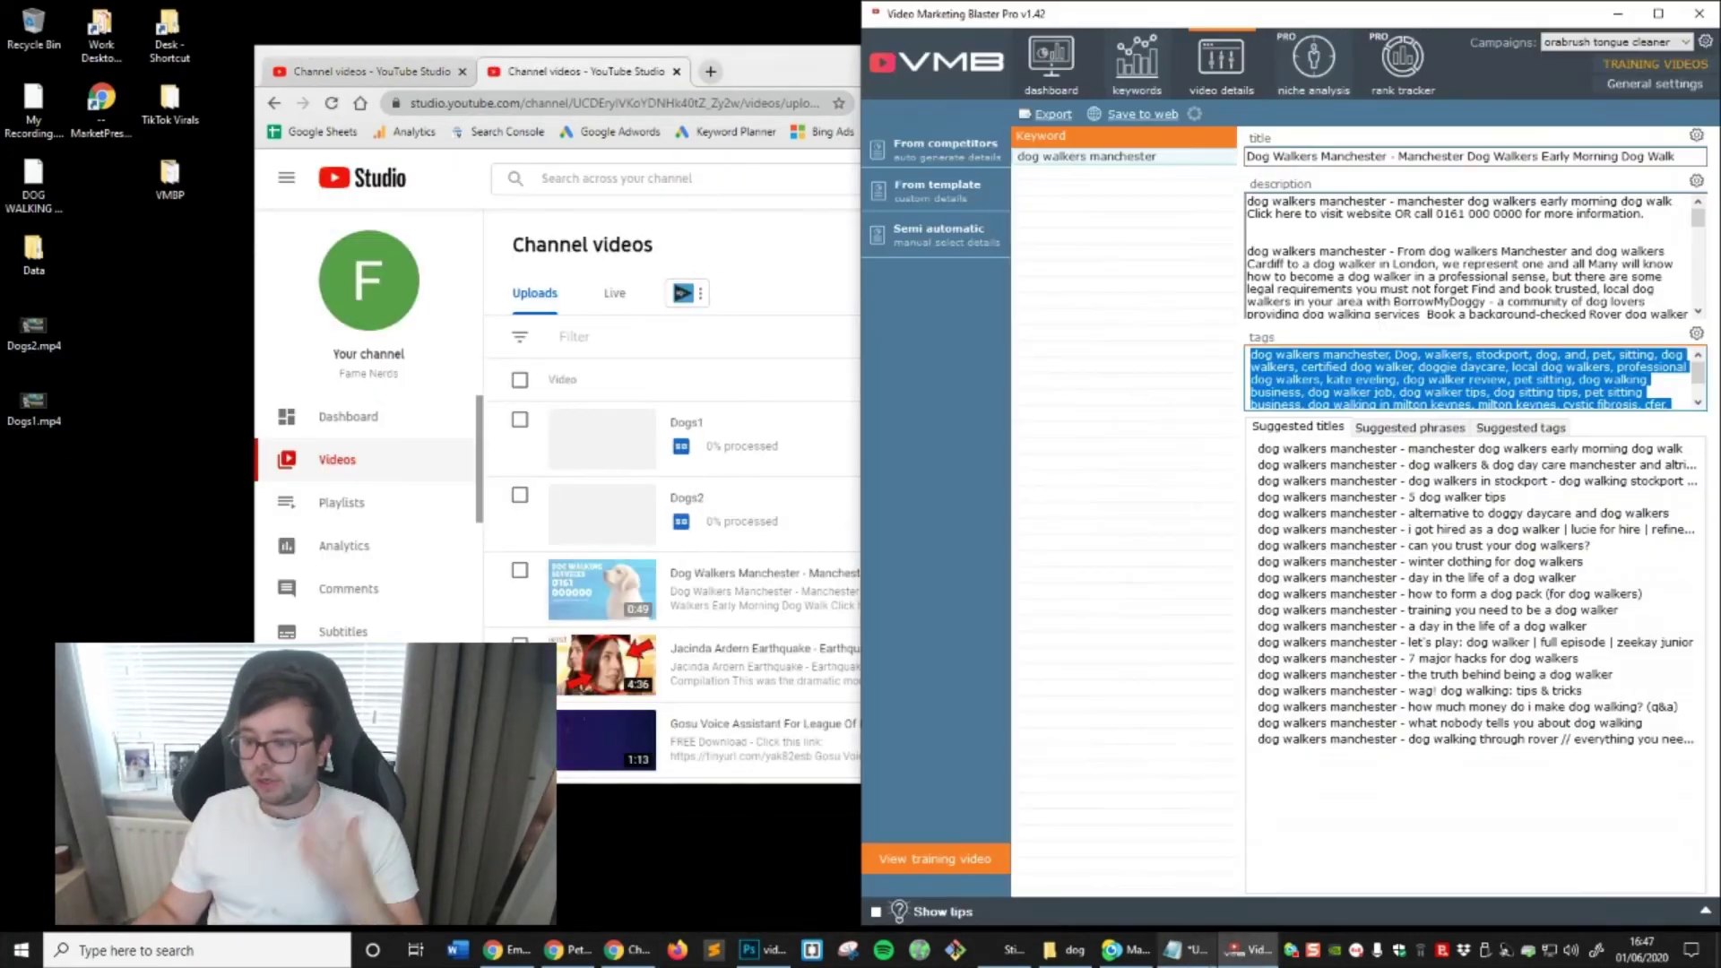
double_click(896, 56)
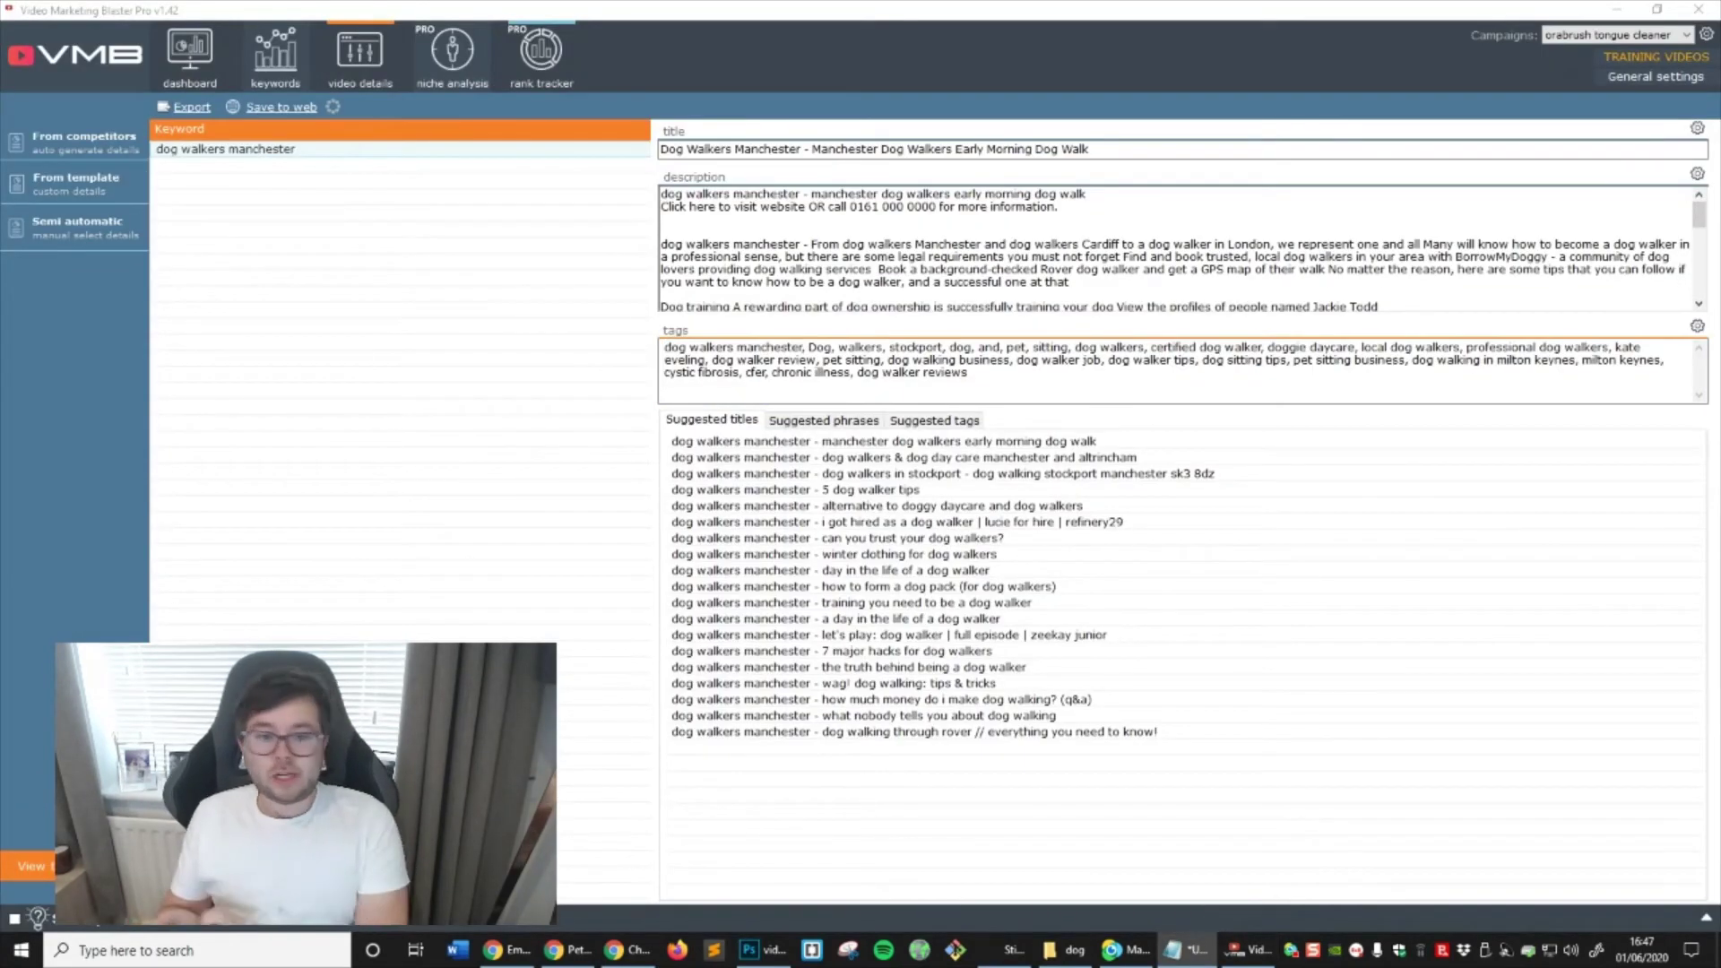
left_click(86, 139)
left_click(1012, 581)
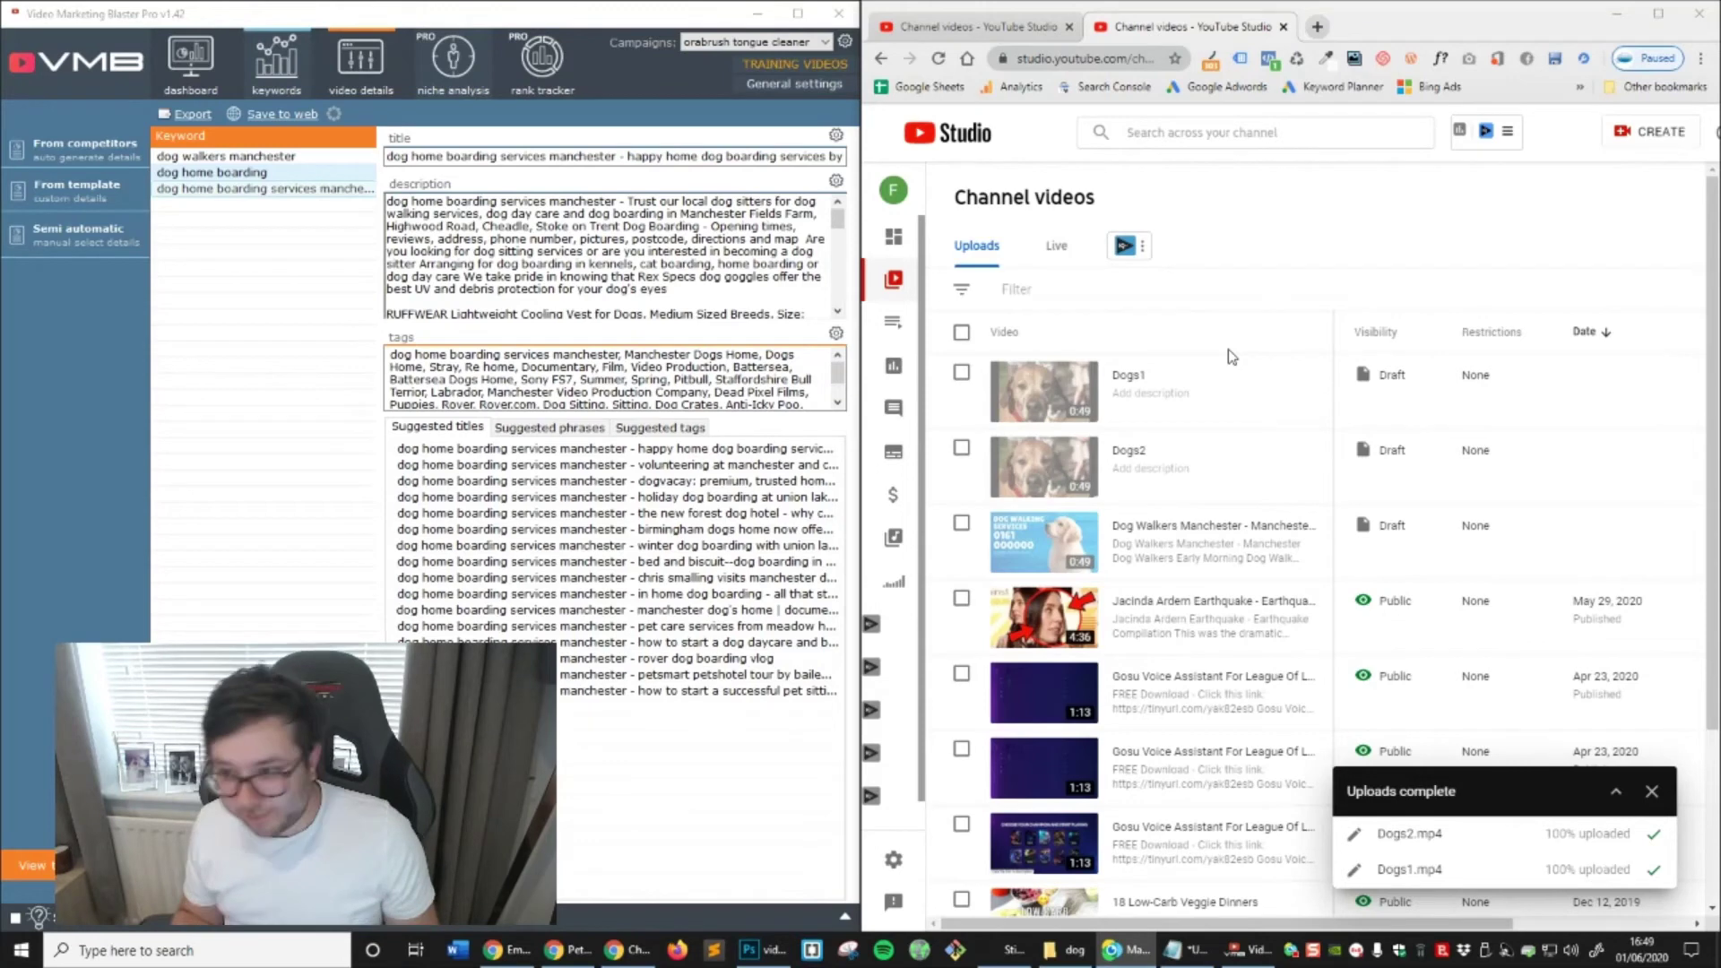
Show the generated details for the keyword "dog home boarding" and open the Dogs2 draft in YouTube Studio
left_click(258, 171)
left_click(260, 157)
right_click(269, 180)
left_click(288, 213)
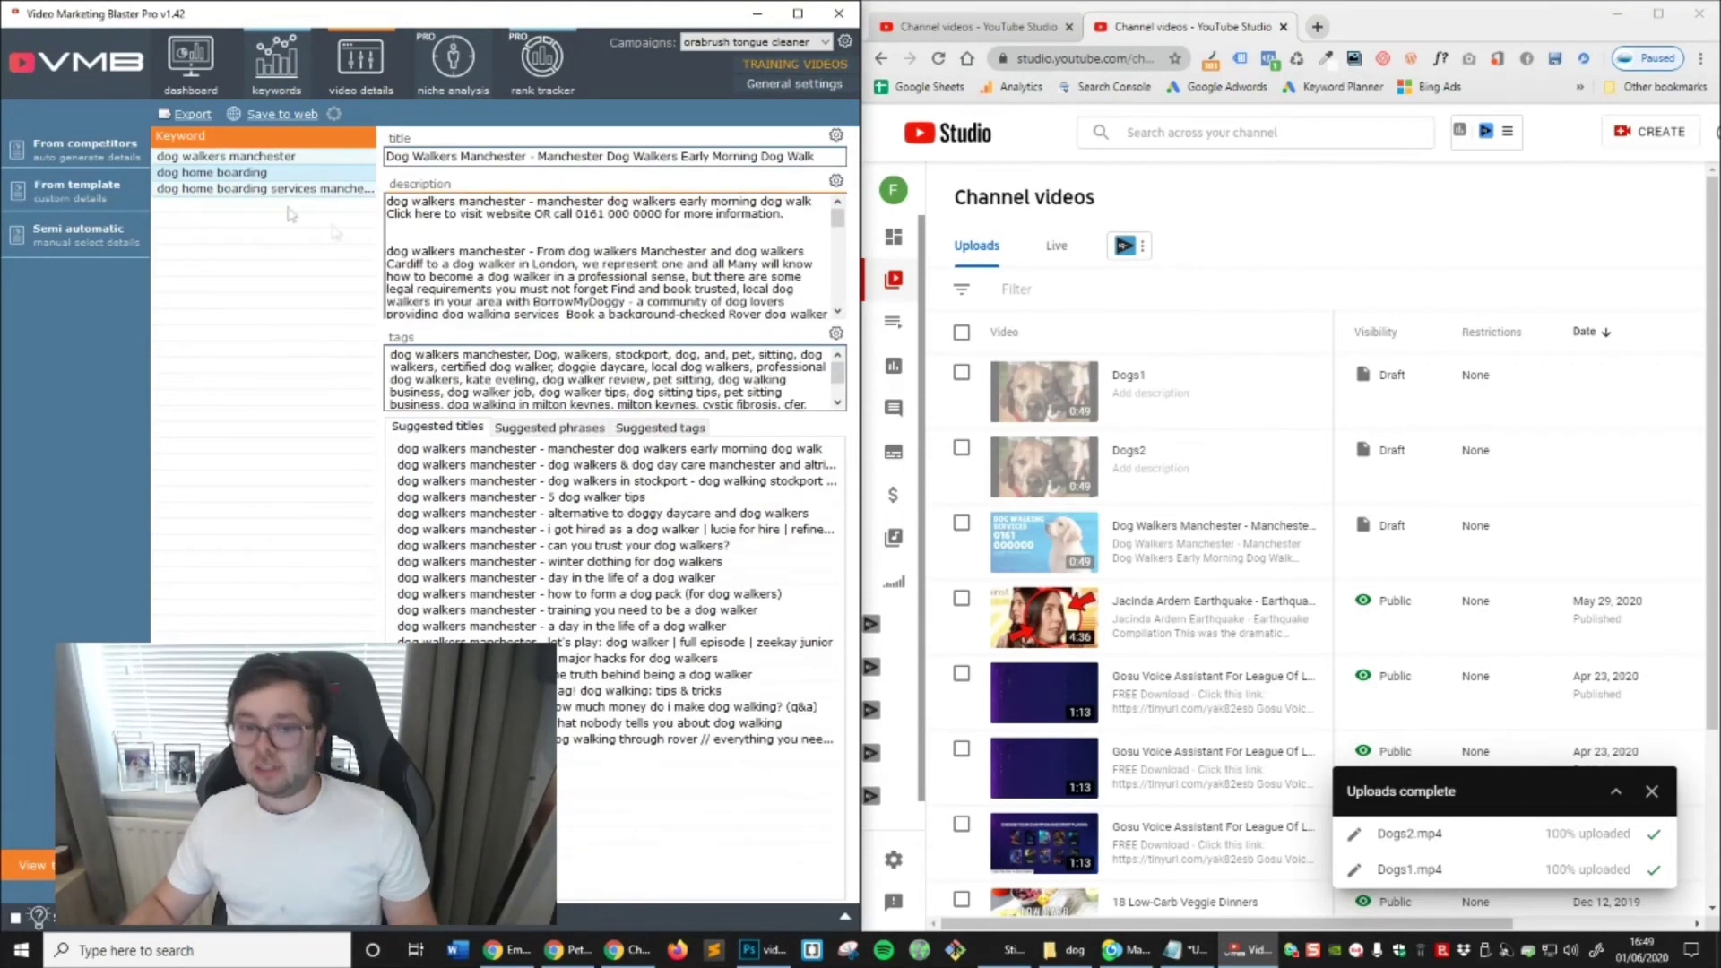
left_click(260, 172)
left_click(1128, 450)
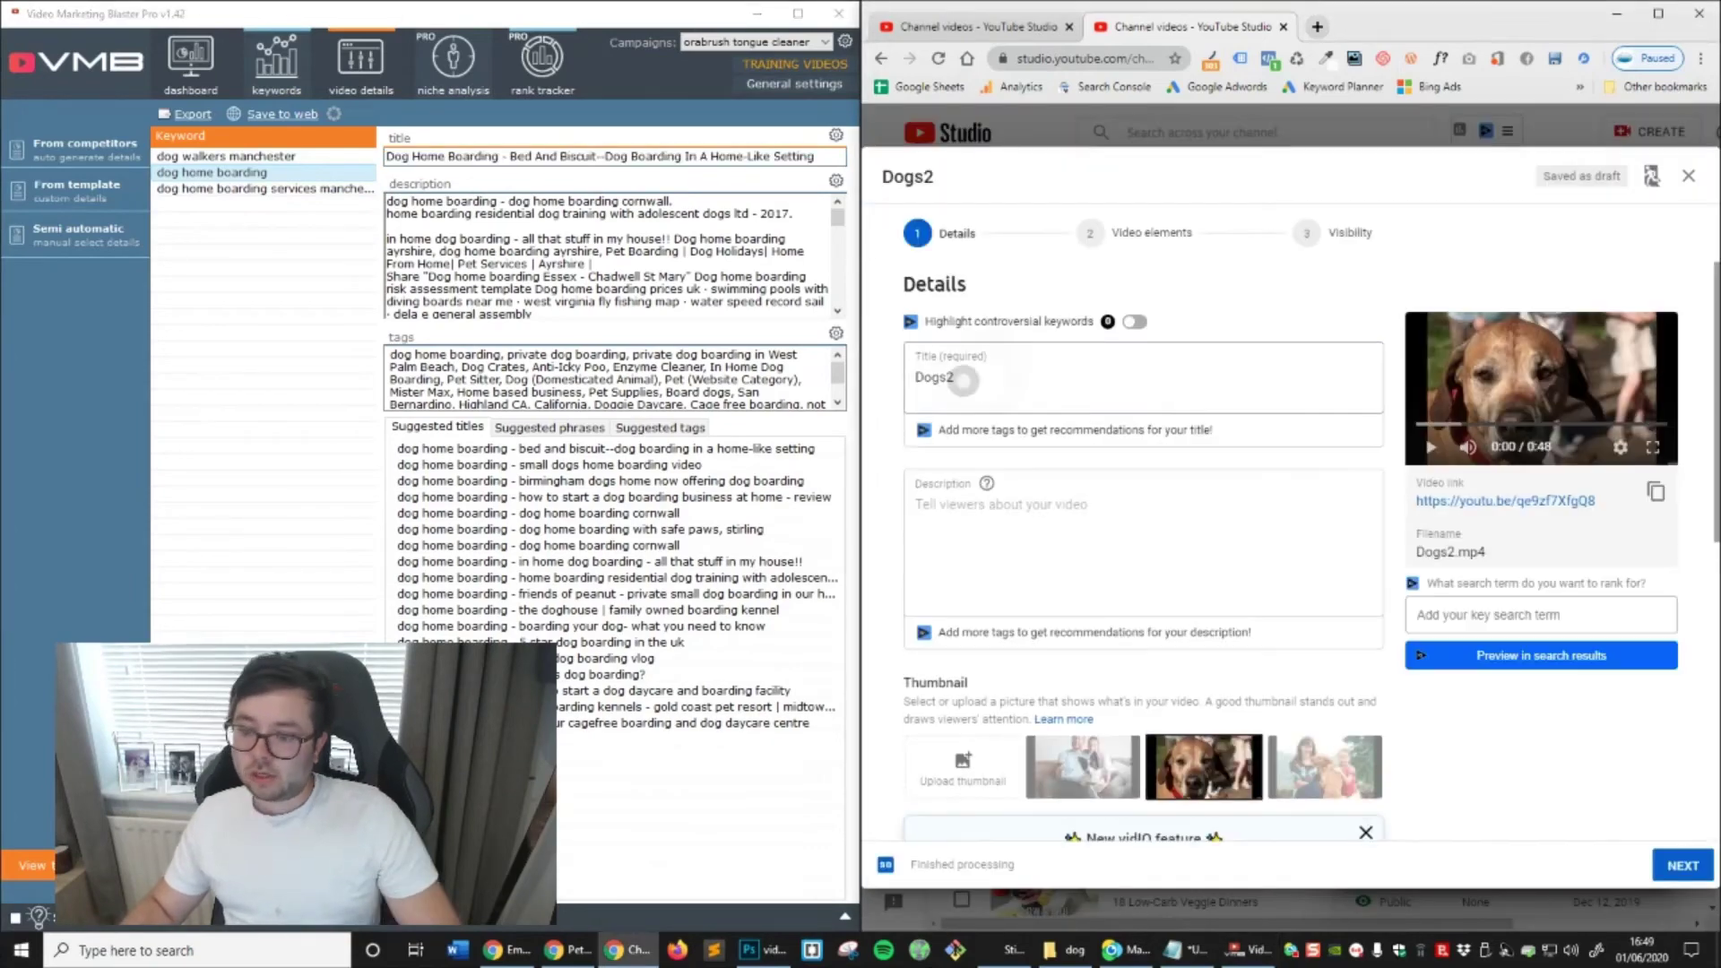
Complete the Dogs2 draft with the generated "dog home boarding" details and the dog walking services thumbnail, choose Public visibility and close it unpublished
scroll(1122, 245, "down", 5)
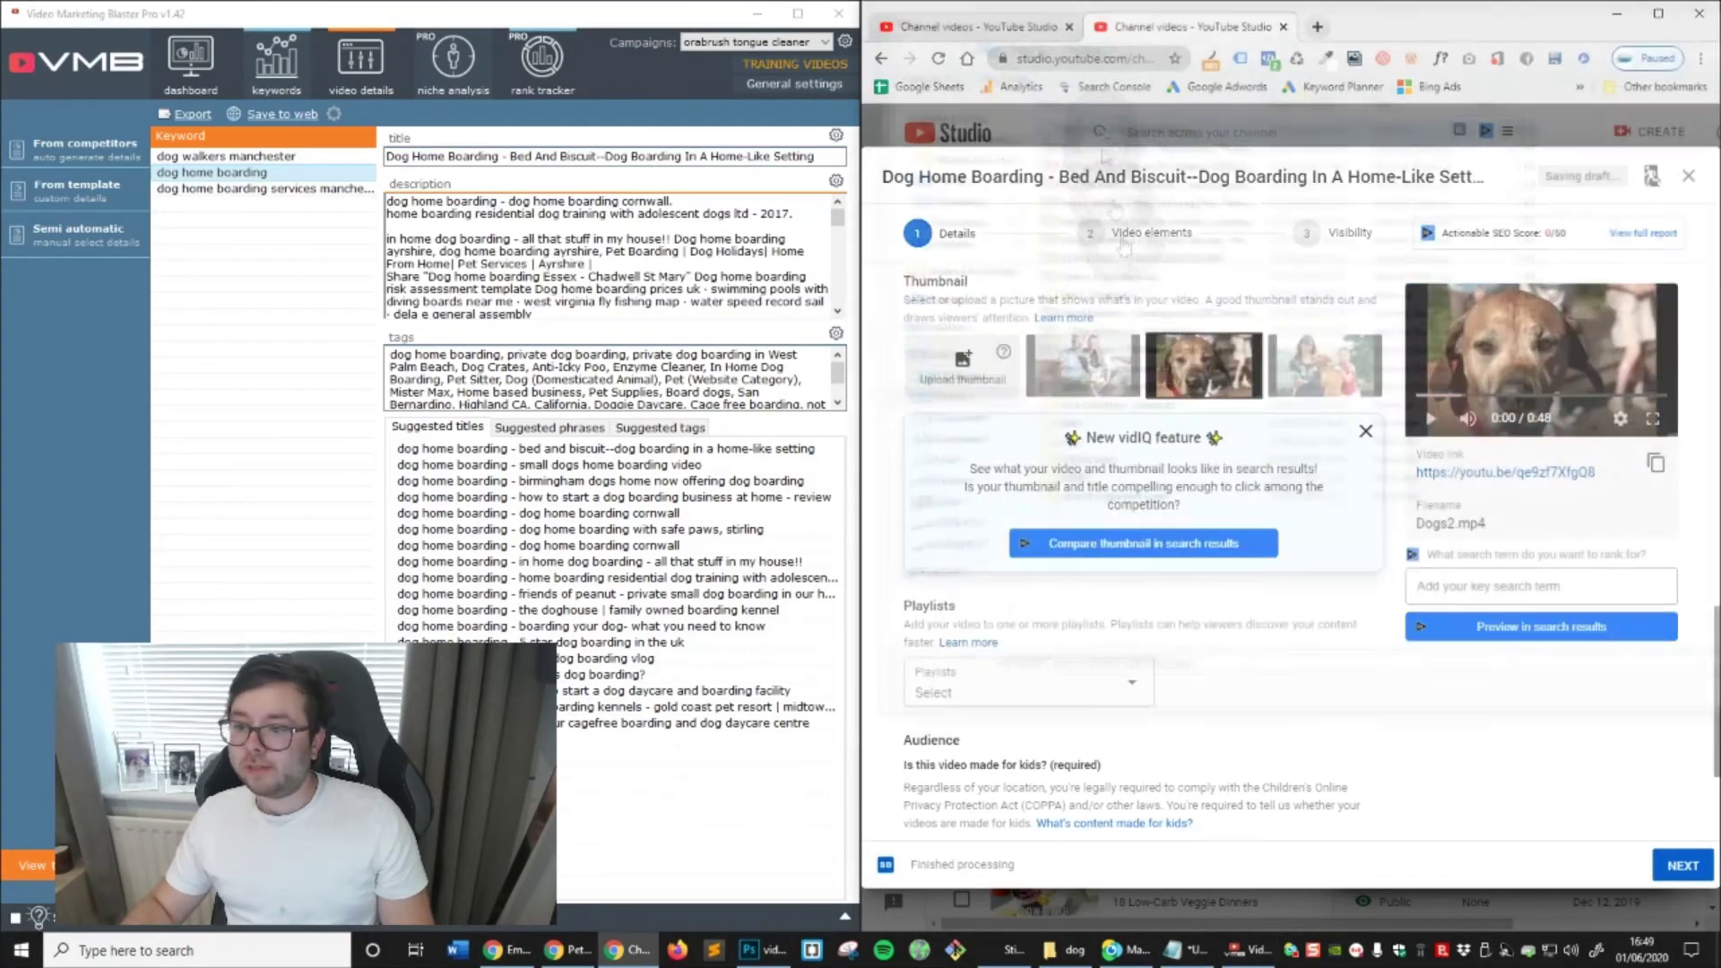
scroll(1122, 245, "down", 6)
scroll(1445, 708, "down", 4)
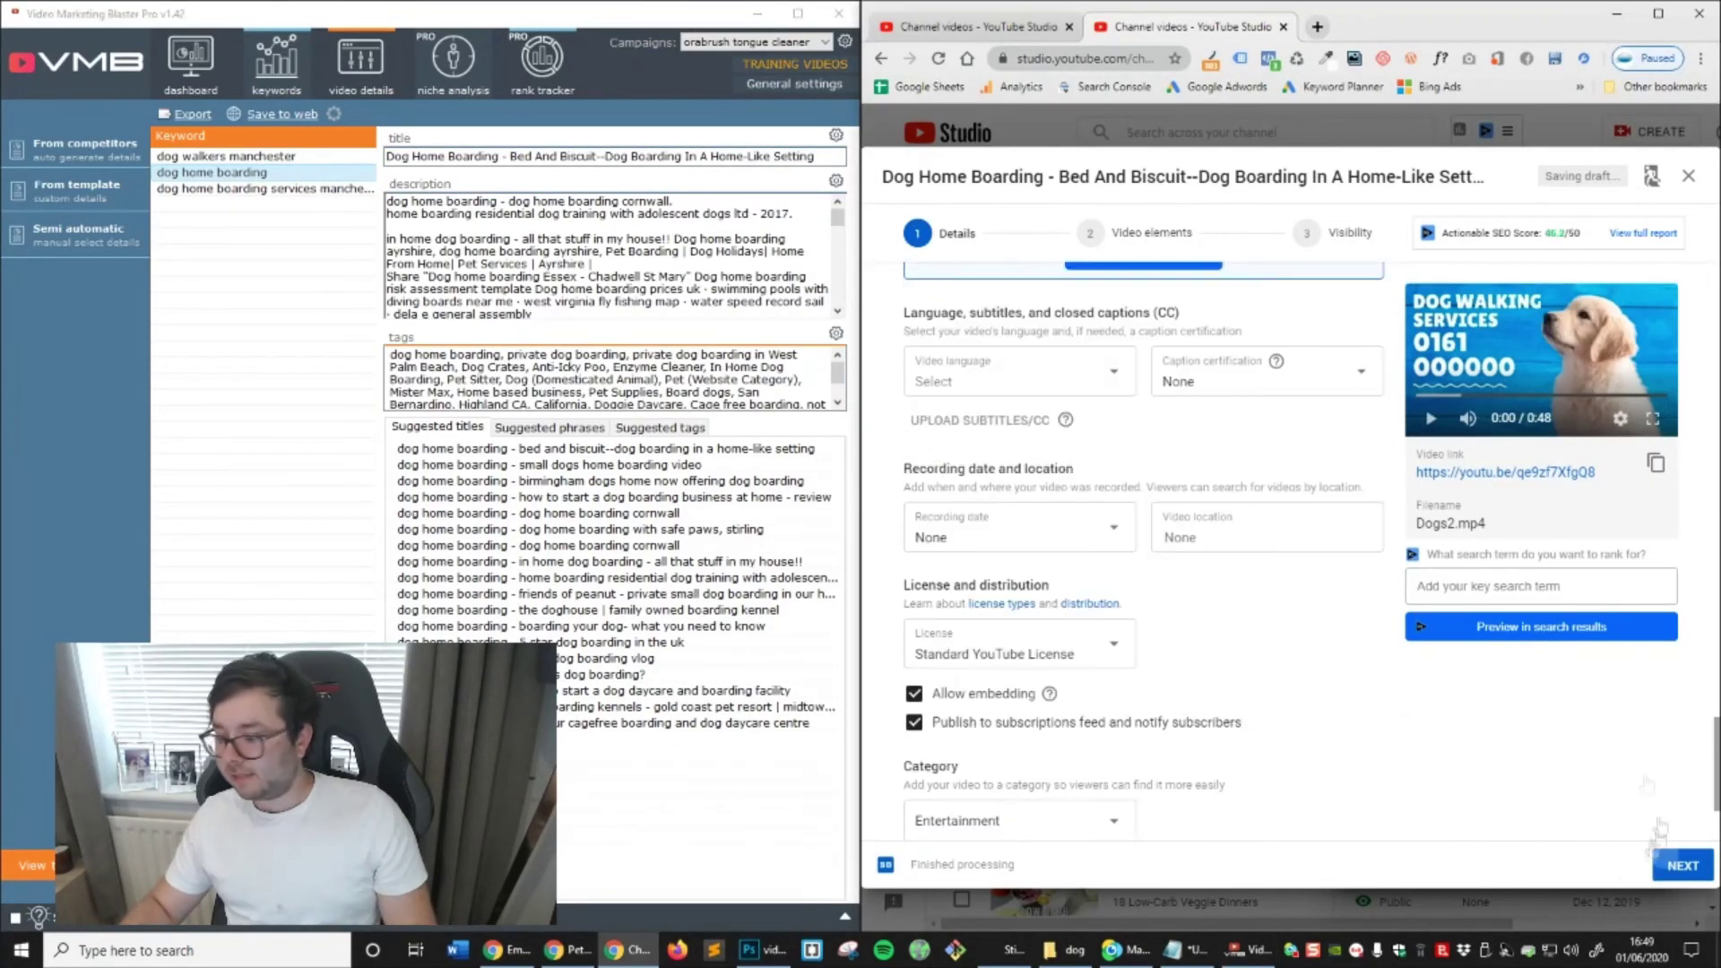
left_click(1682, 865)
left_click(913, 584)
left_click(1682, 865)
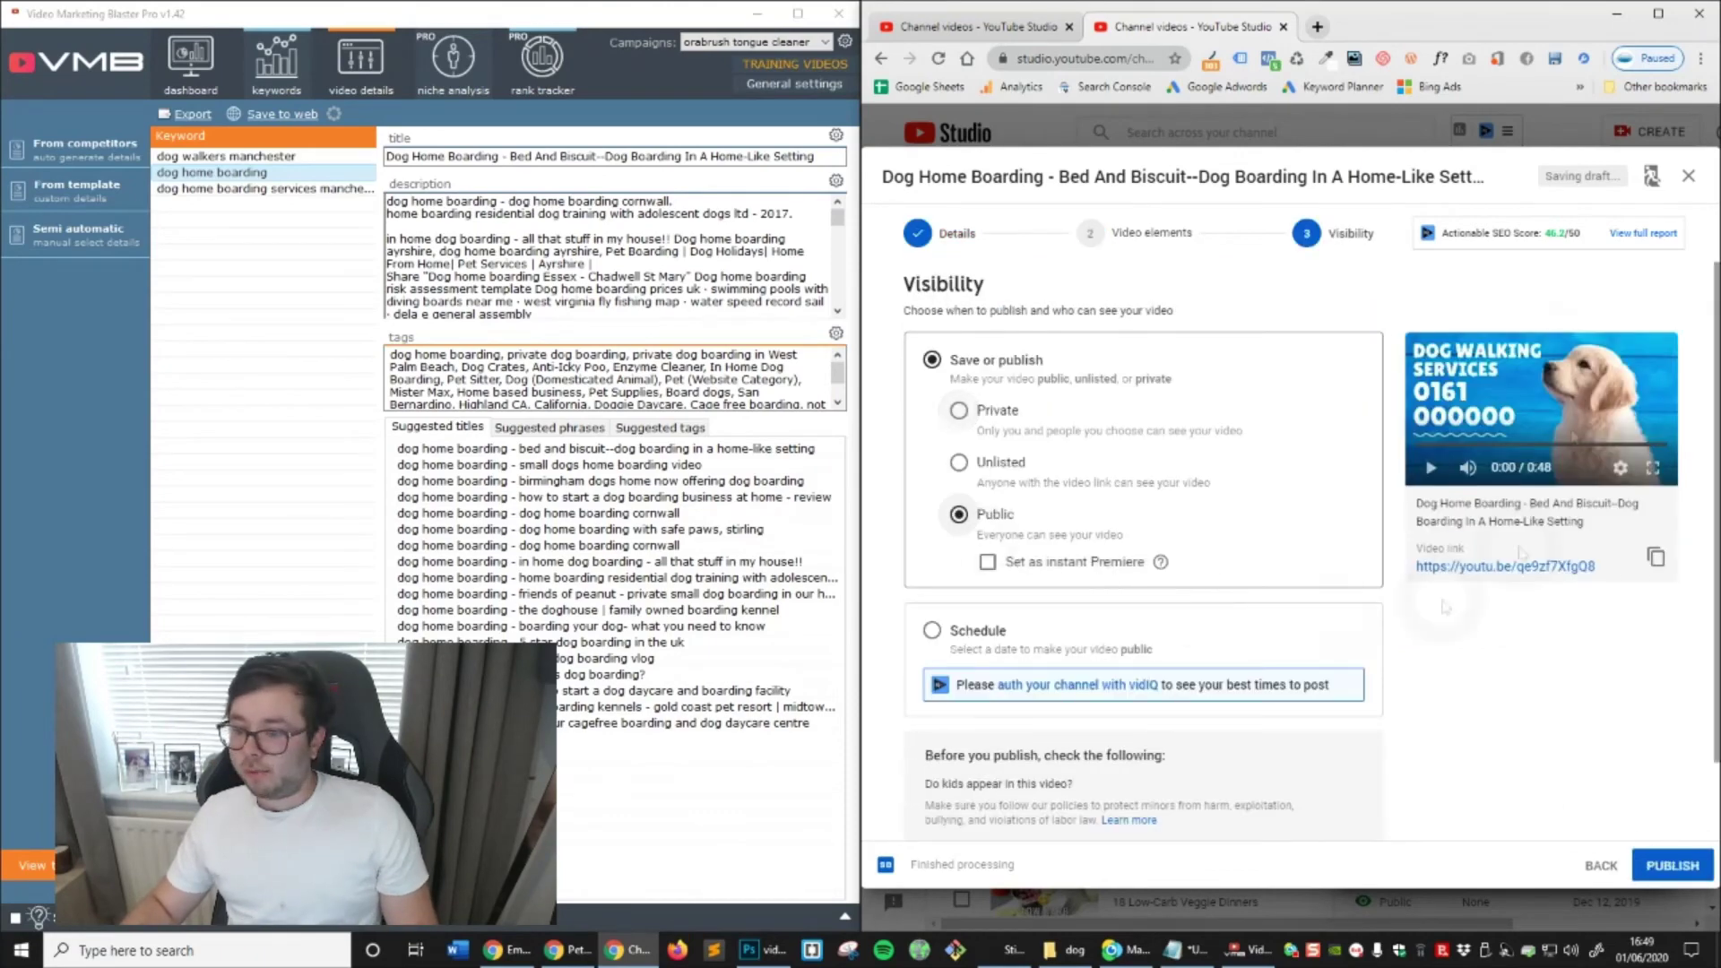
left_click(1689, 175)
Fill in the Dogs1 draft with the generated "dog home boarding services manchester" details and the dog walking services thumbnail
left_click(1022, 375)
left_click(266, 188)
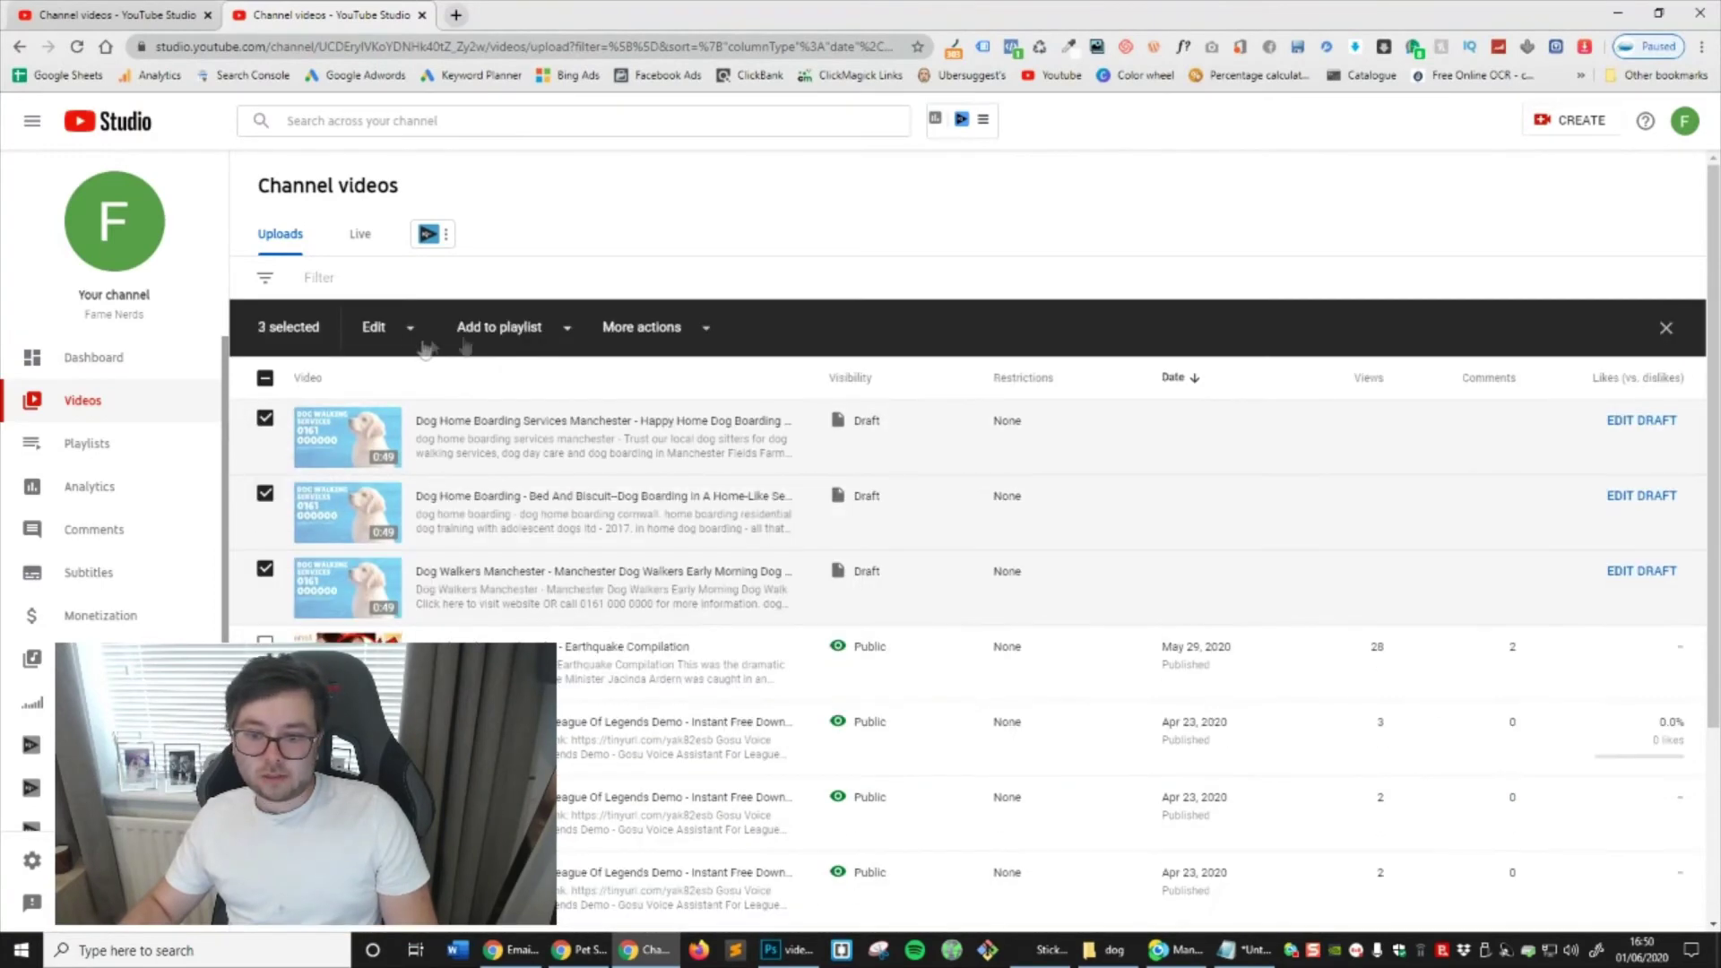
Examine the bulk editing, playlist and further-action options for the three selected draft videos
left_click(411, 328)
left_click(642, 328)
left_click(415, 337)
left_click(415, 338)
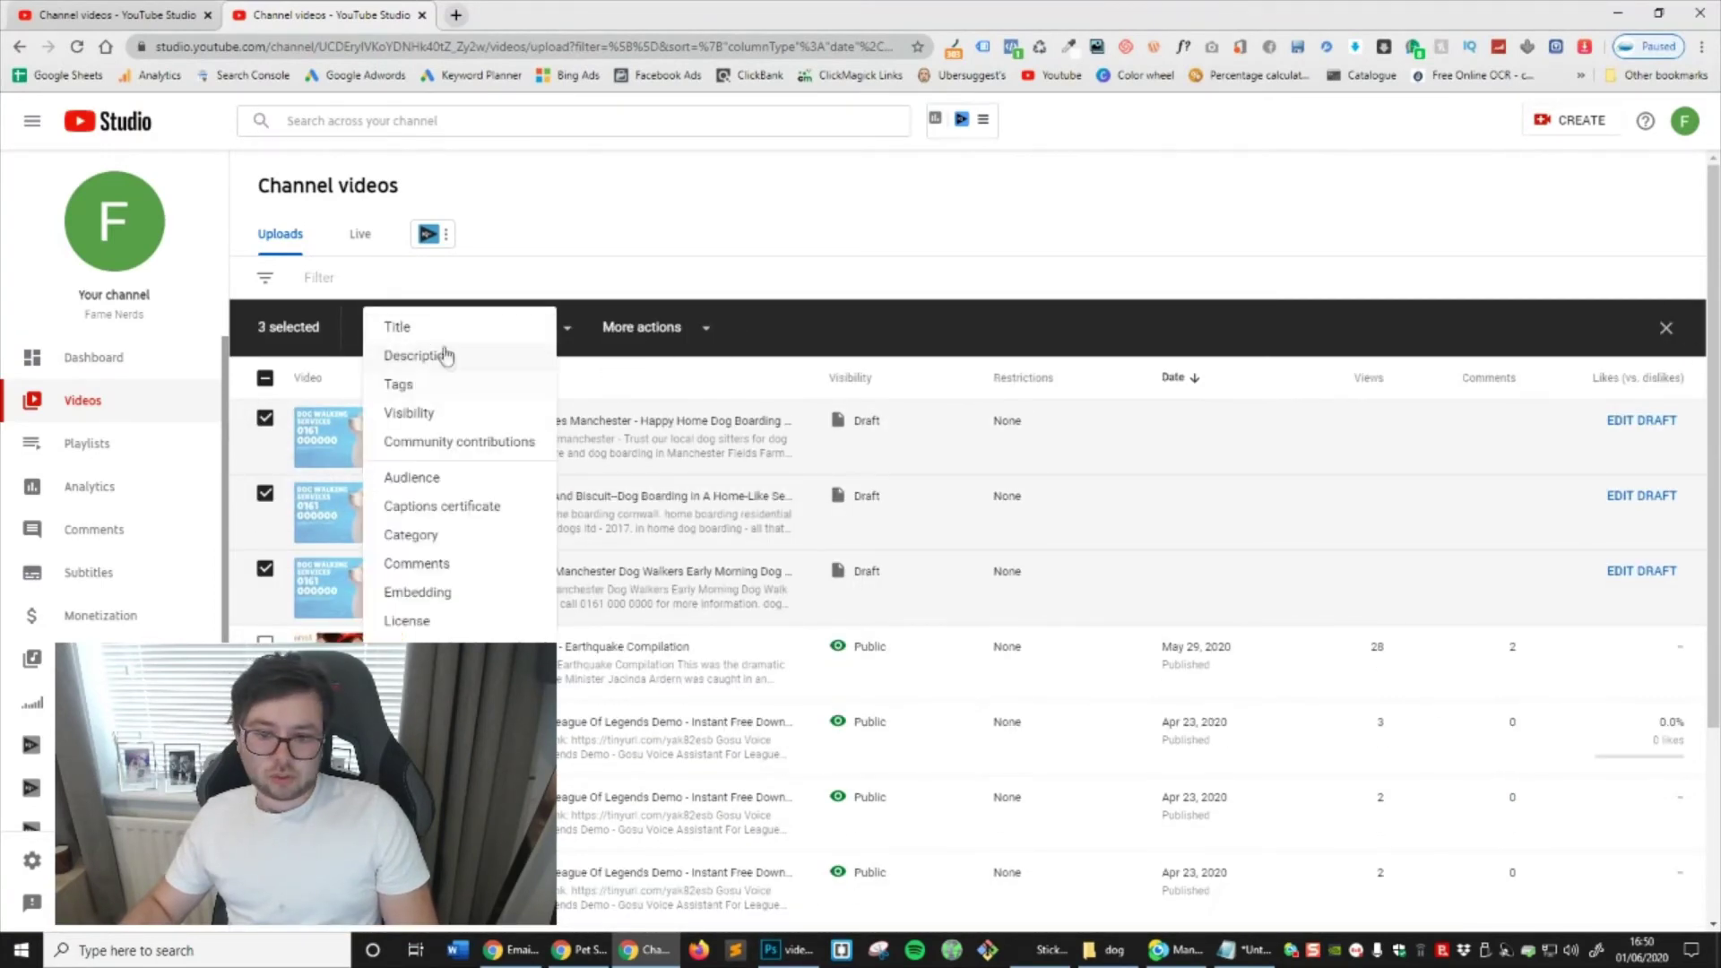
left_click(499, 327)
Publish the "Dog Walkers Manchester" draft video as Public and close the sharing dialog
left_click(480, 574)
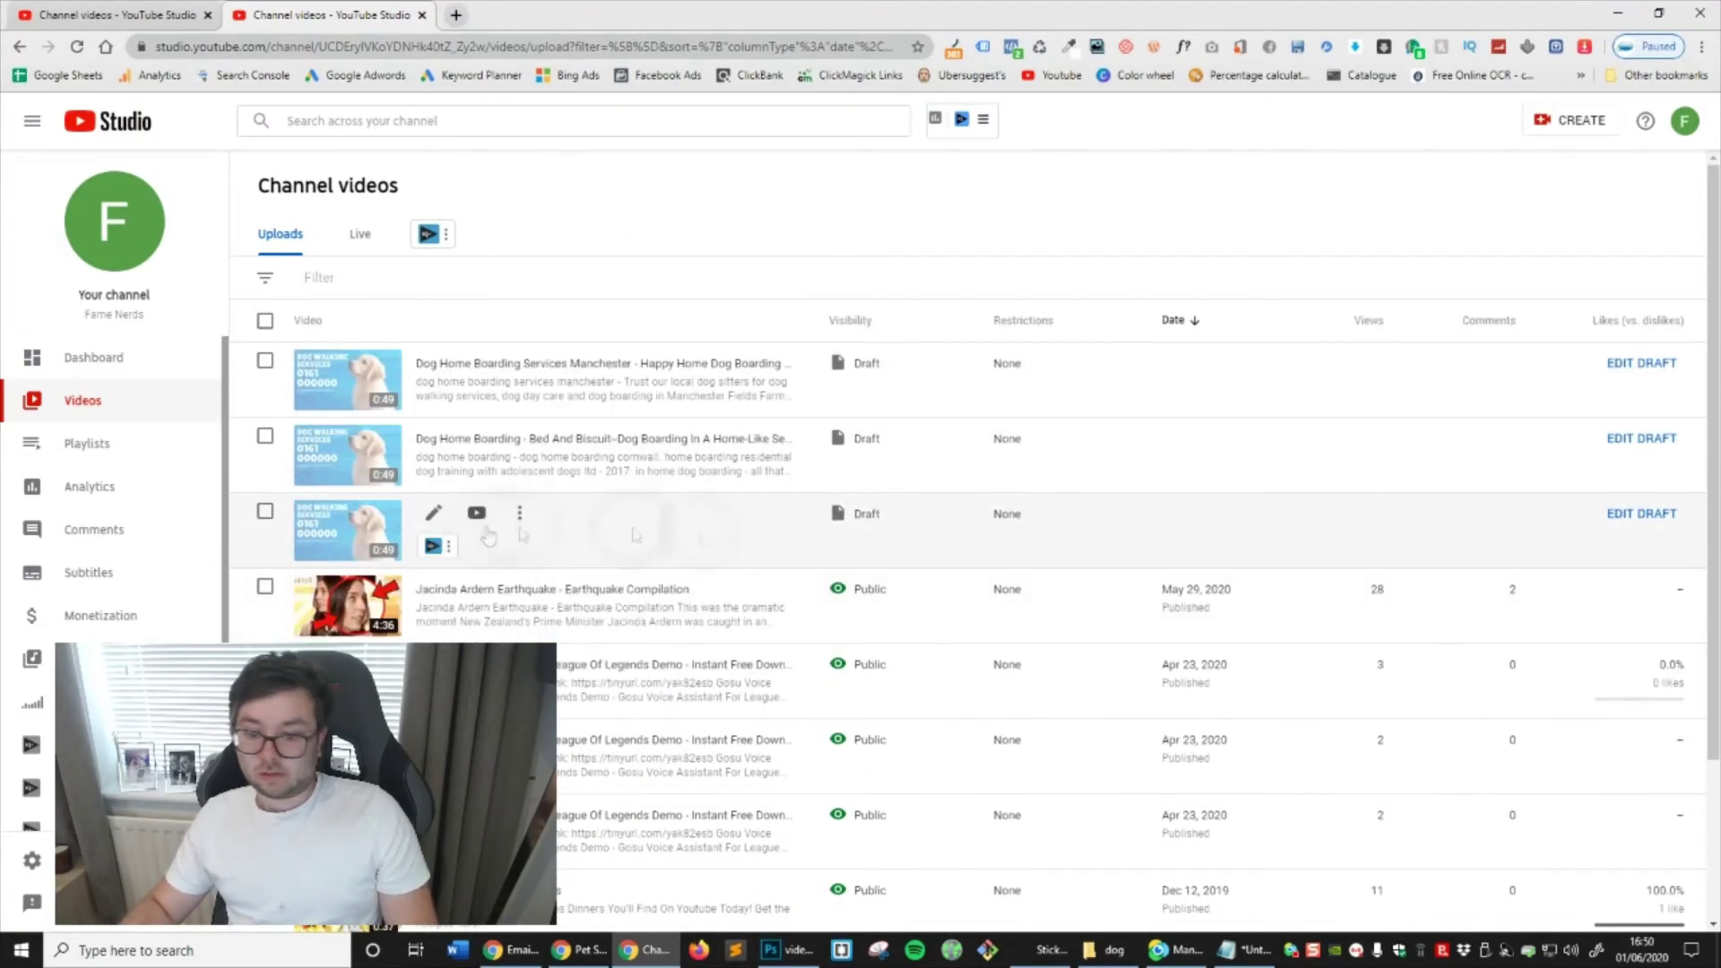
left_click(634, 535)
left_click(638, 536)
left_click(1242, 865)
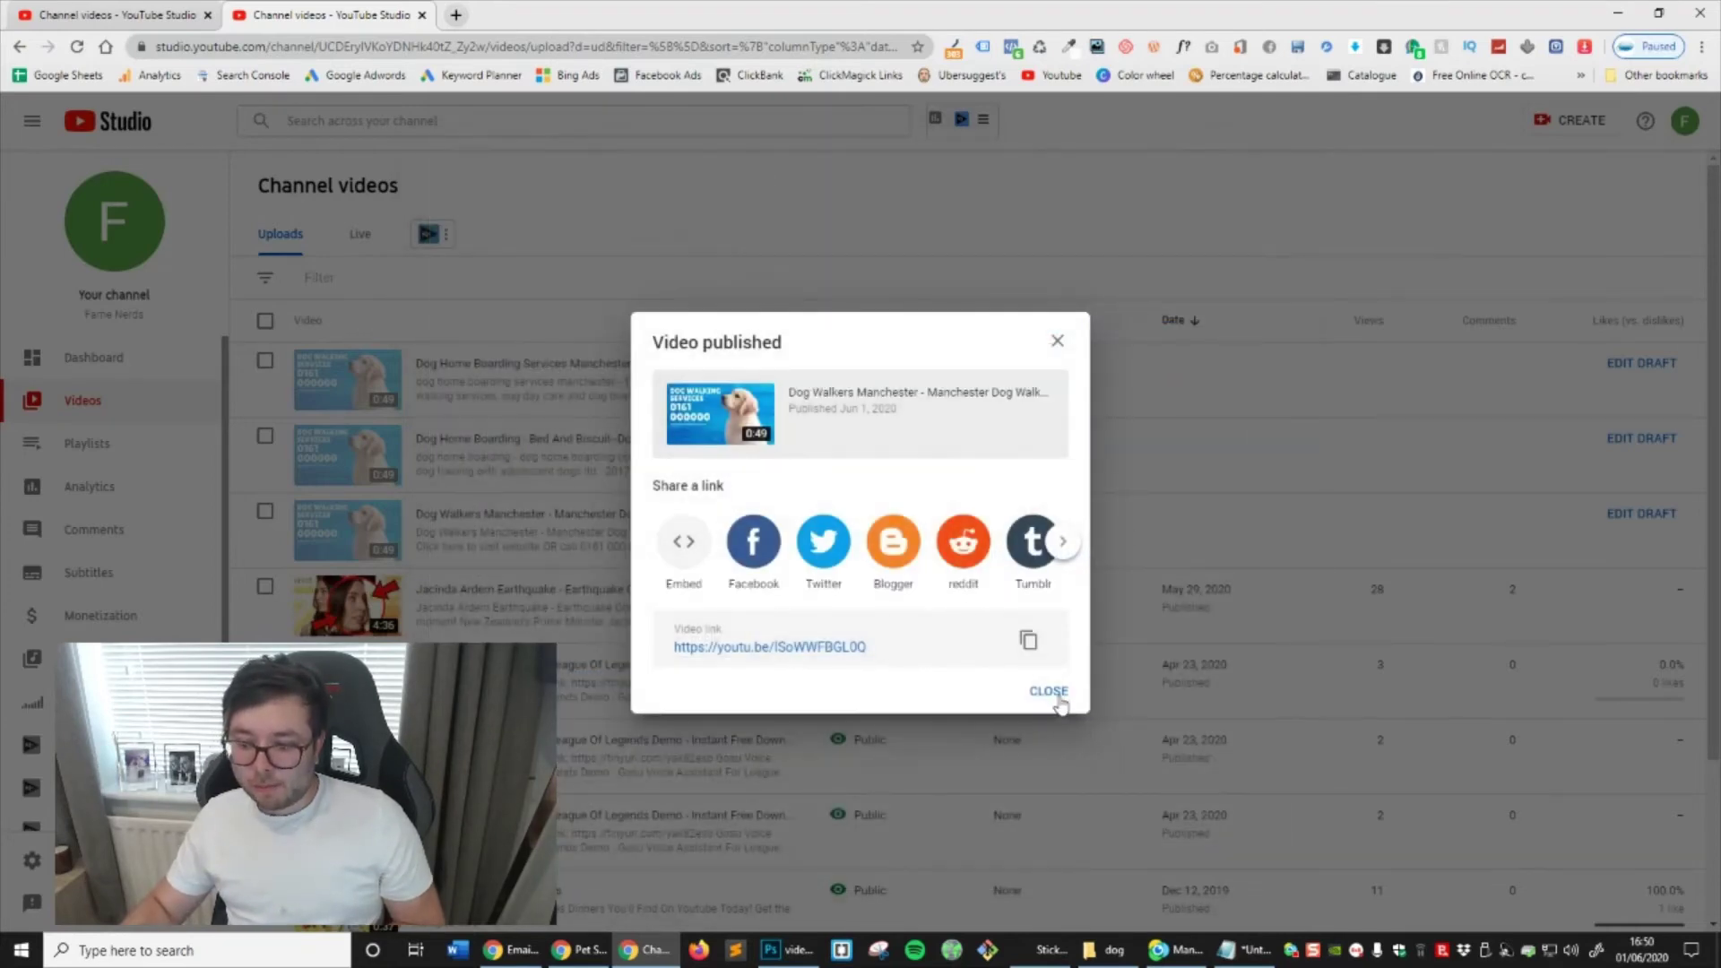
left_click(1040, 699)
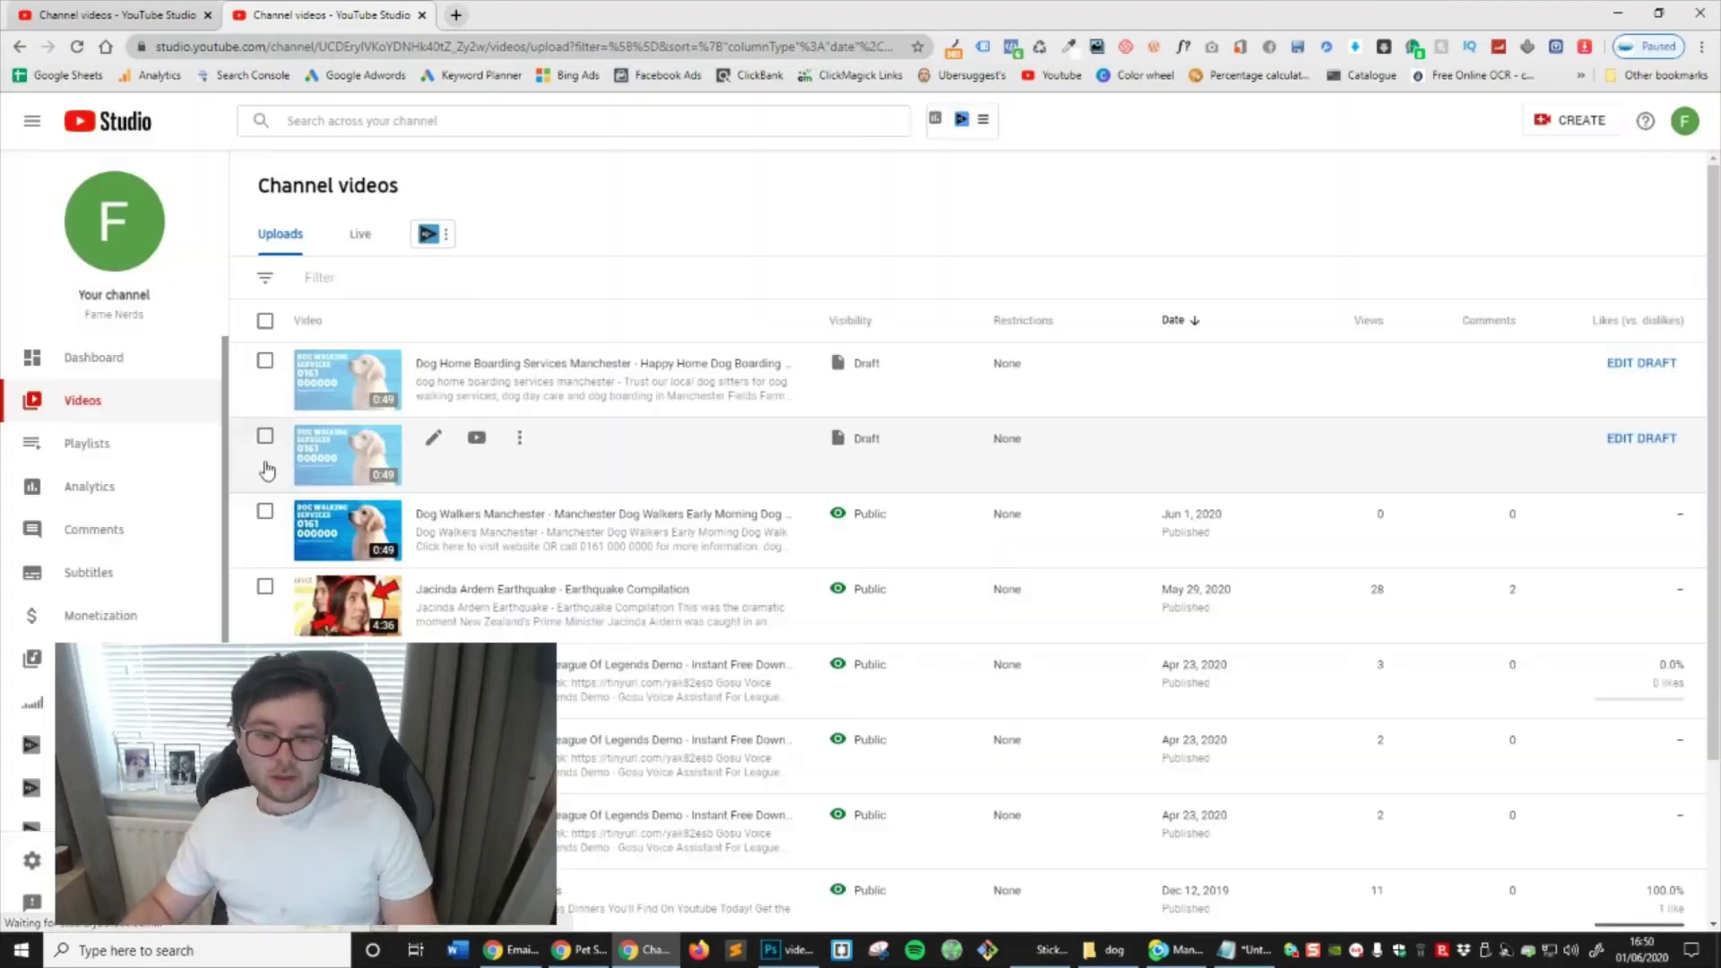
Publish the "Dog Home Boarding - Bed And Biscuit" draft with Public visibility and dismiss its sharing dialog
left_click(446, 464)
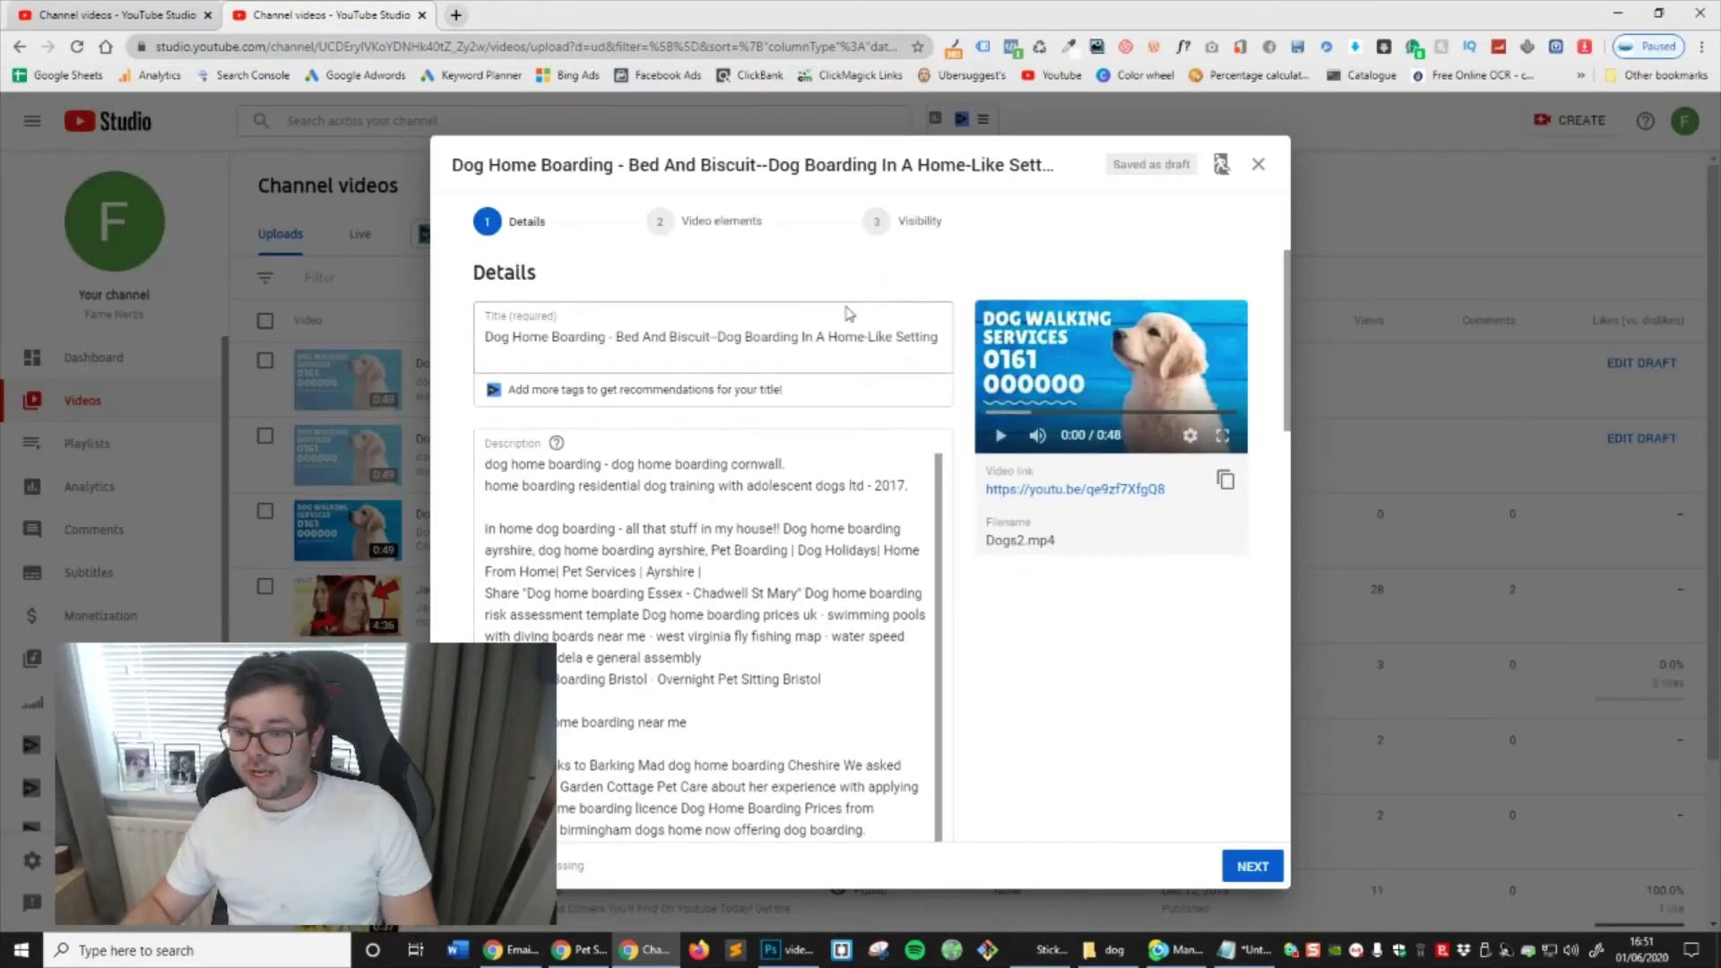
left_click(887, 221)
left_click(530, 502)
left_click(1272, 865)
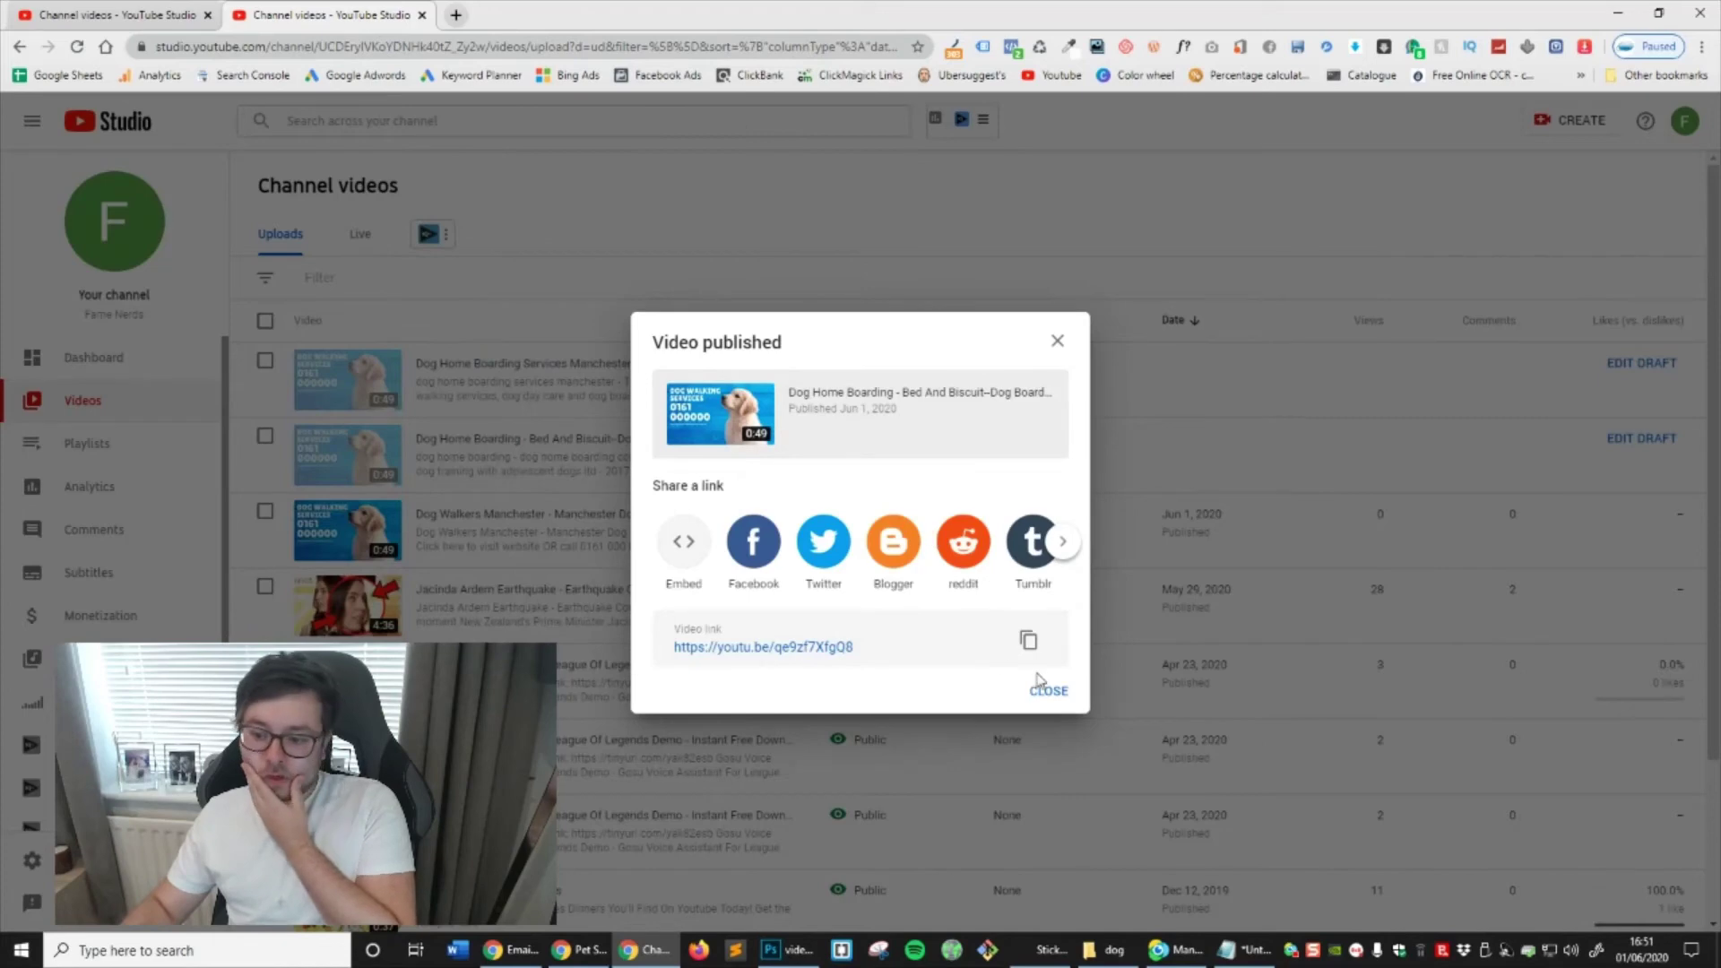
left_click(1042, 687)
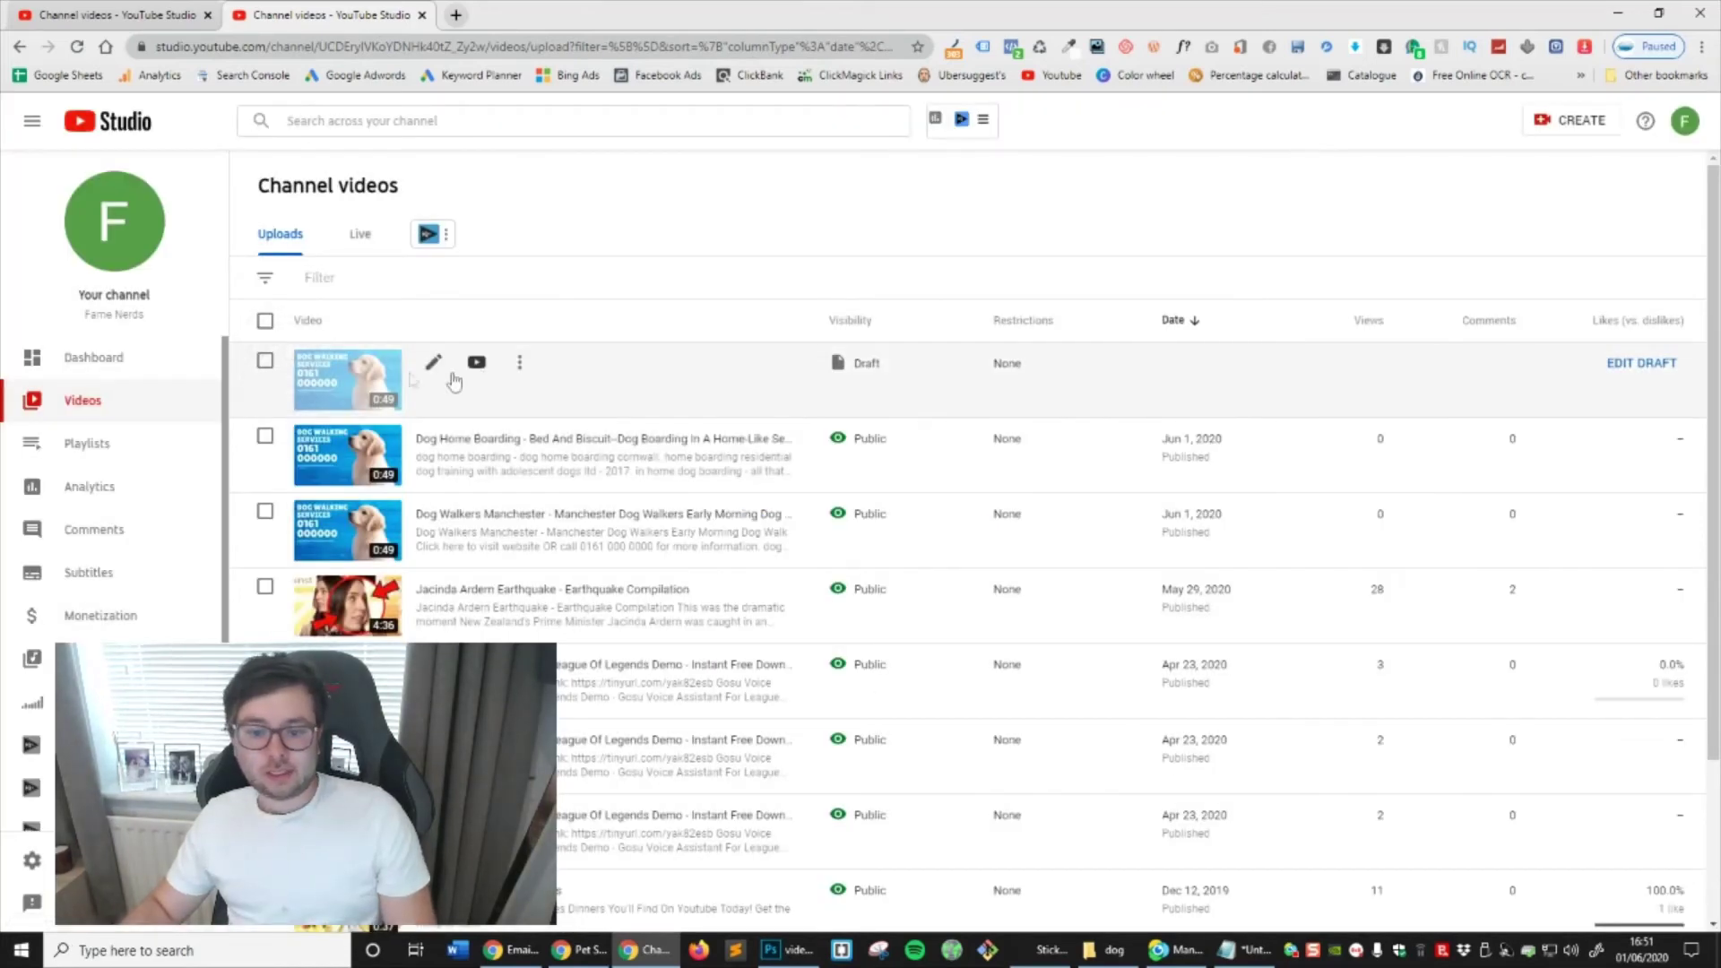
Publish the "Dog Home Boarding Services Manchester" draft with Public visibility and return to the channel's video list
left_click(434, 362)
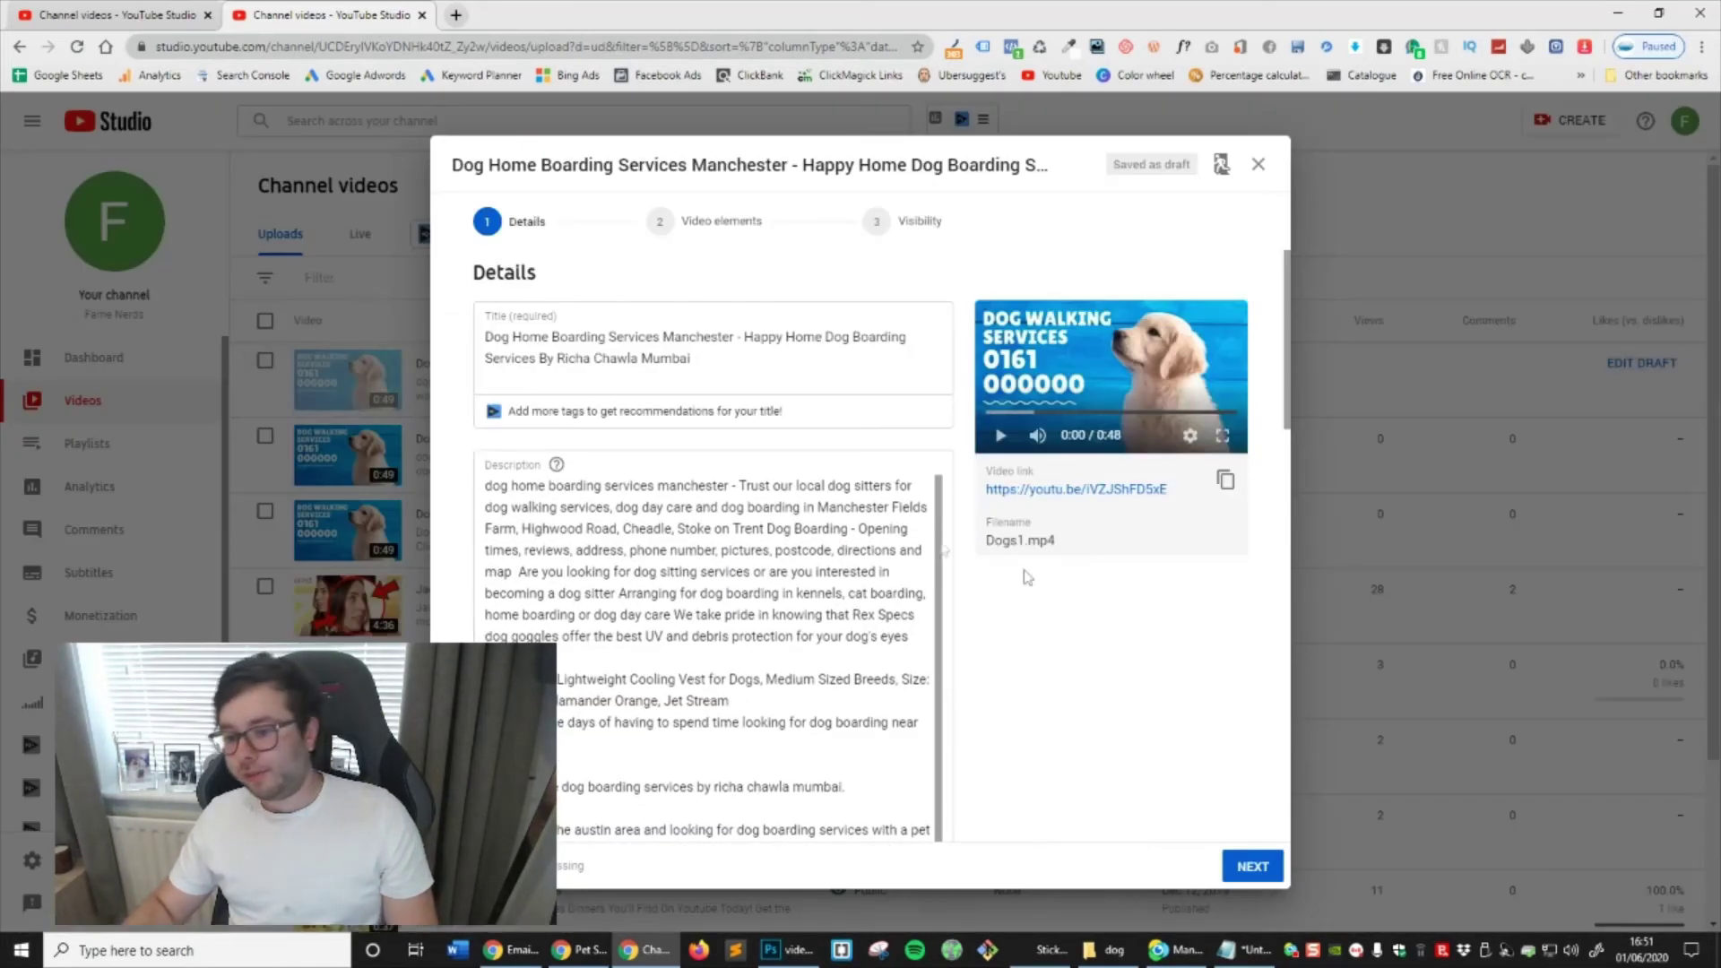
left_click(859, 238)
left_click(529, 502)
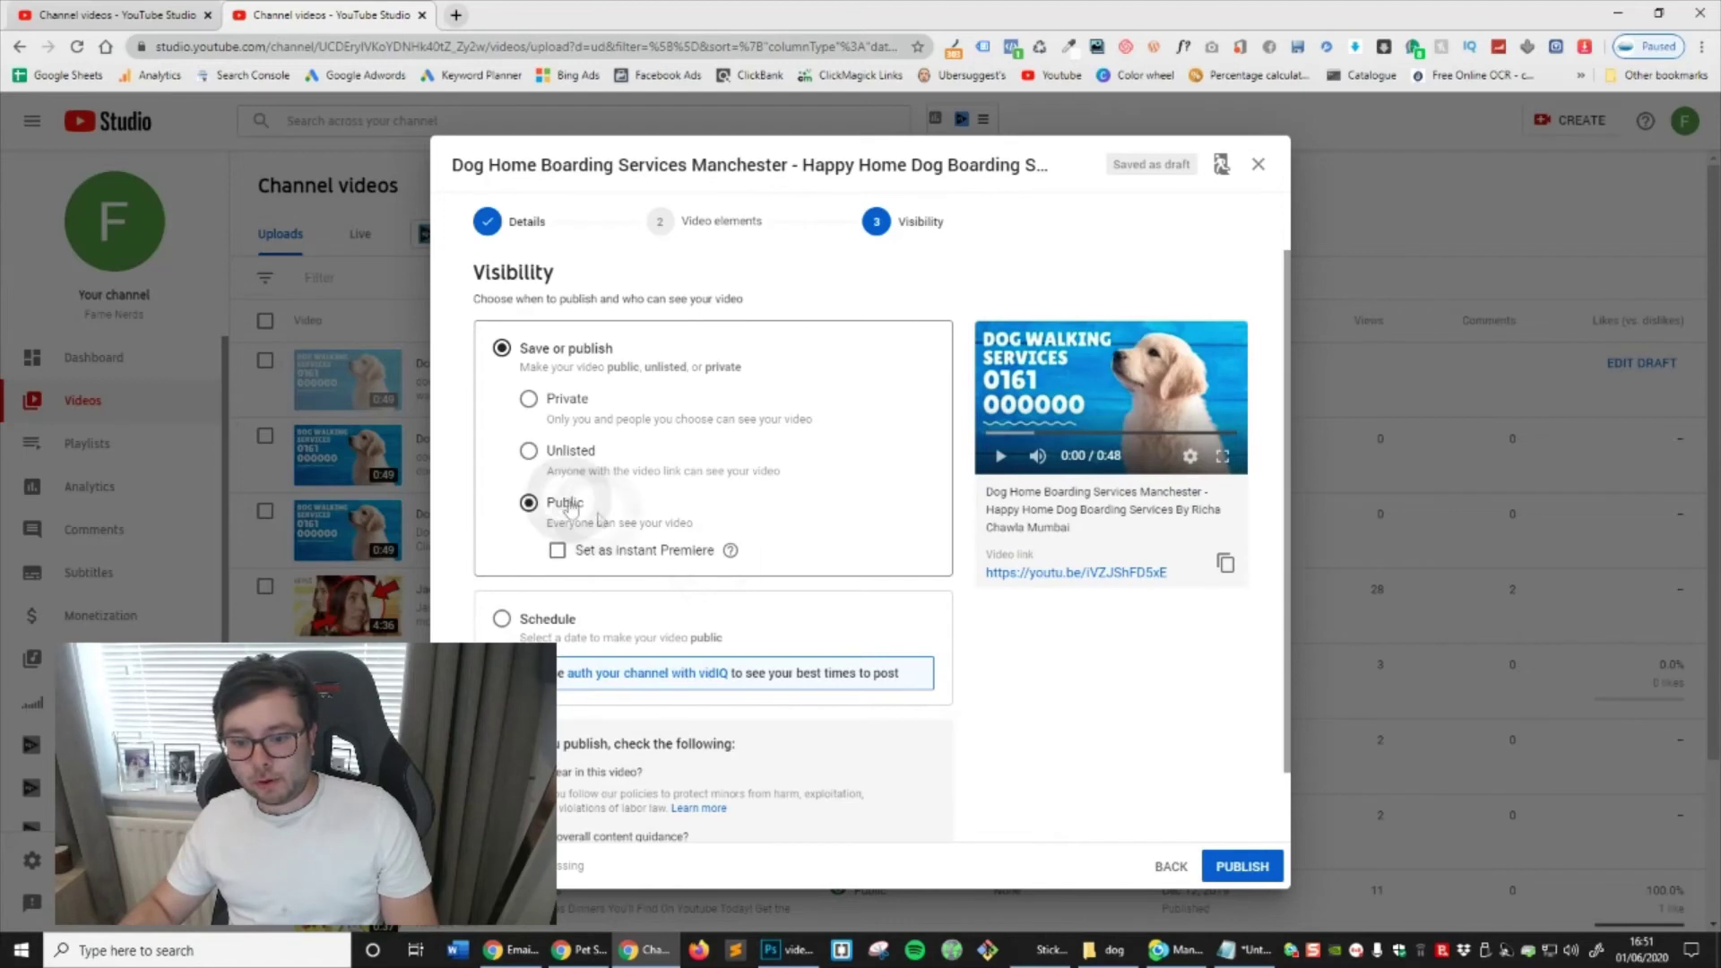
left_click(1233, 877)
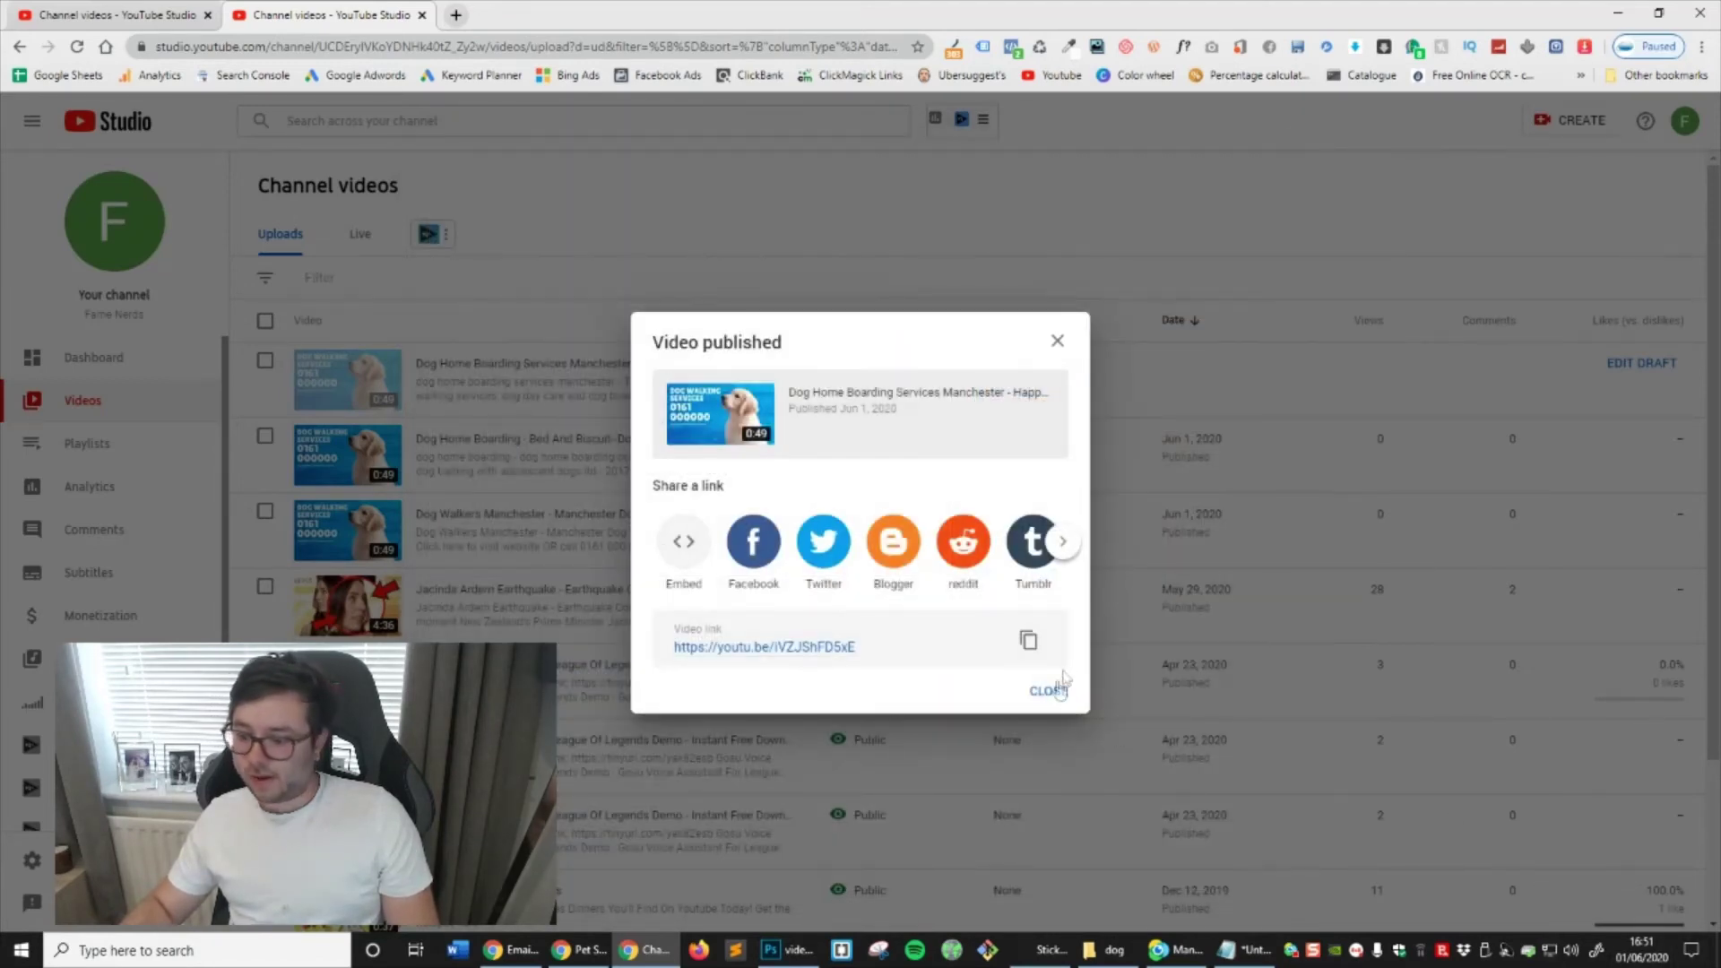
left_click(1060, 688)
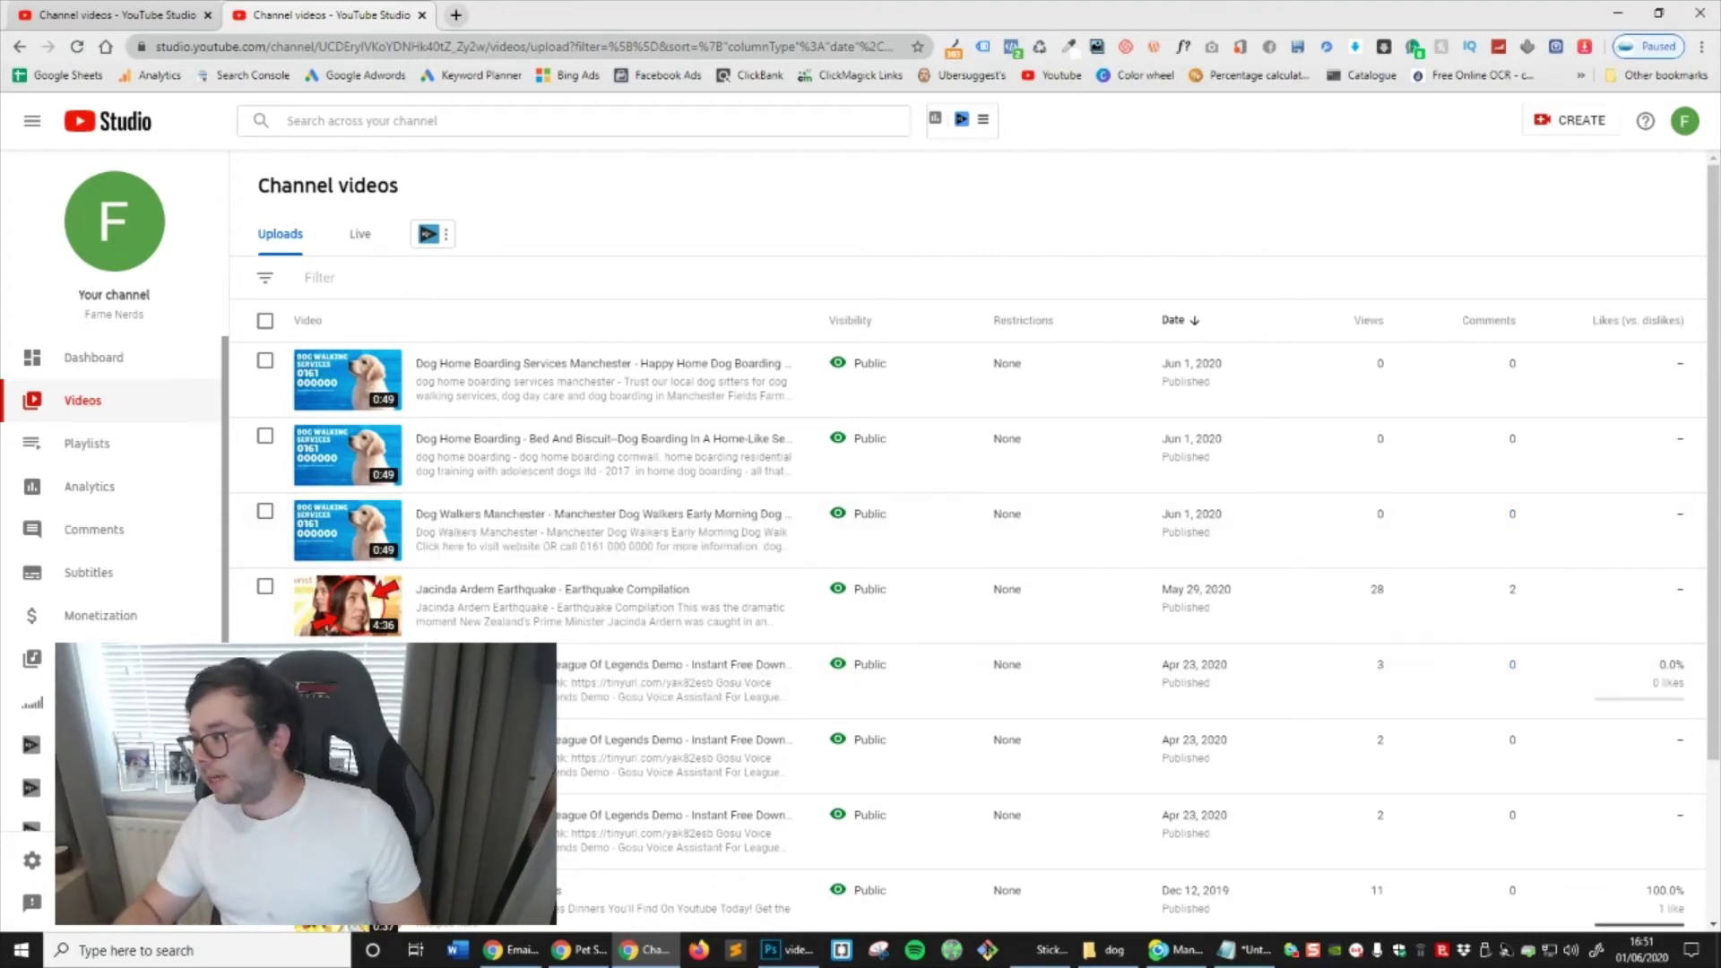
Open an incognito browser window and search Google for "dog walking services manchester"
key("ctrl+shift+n")
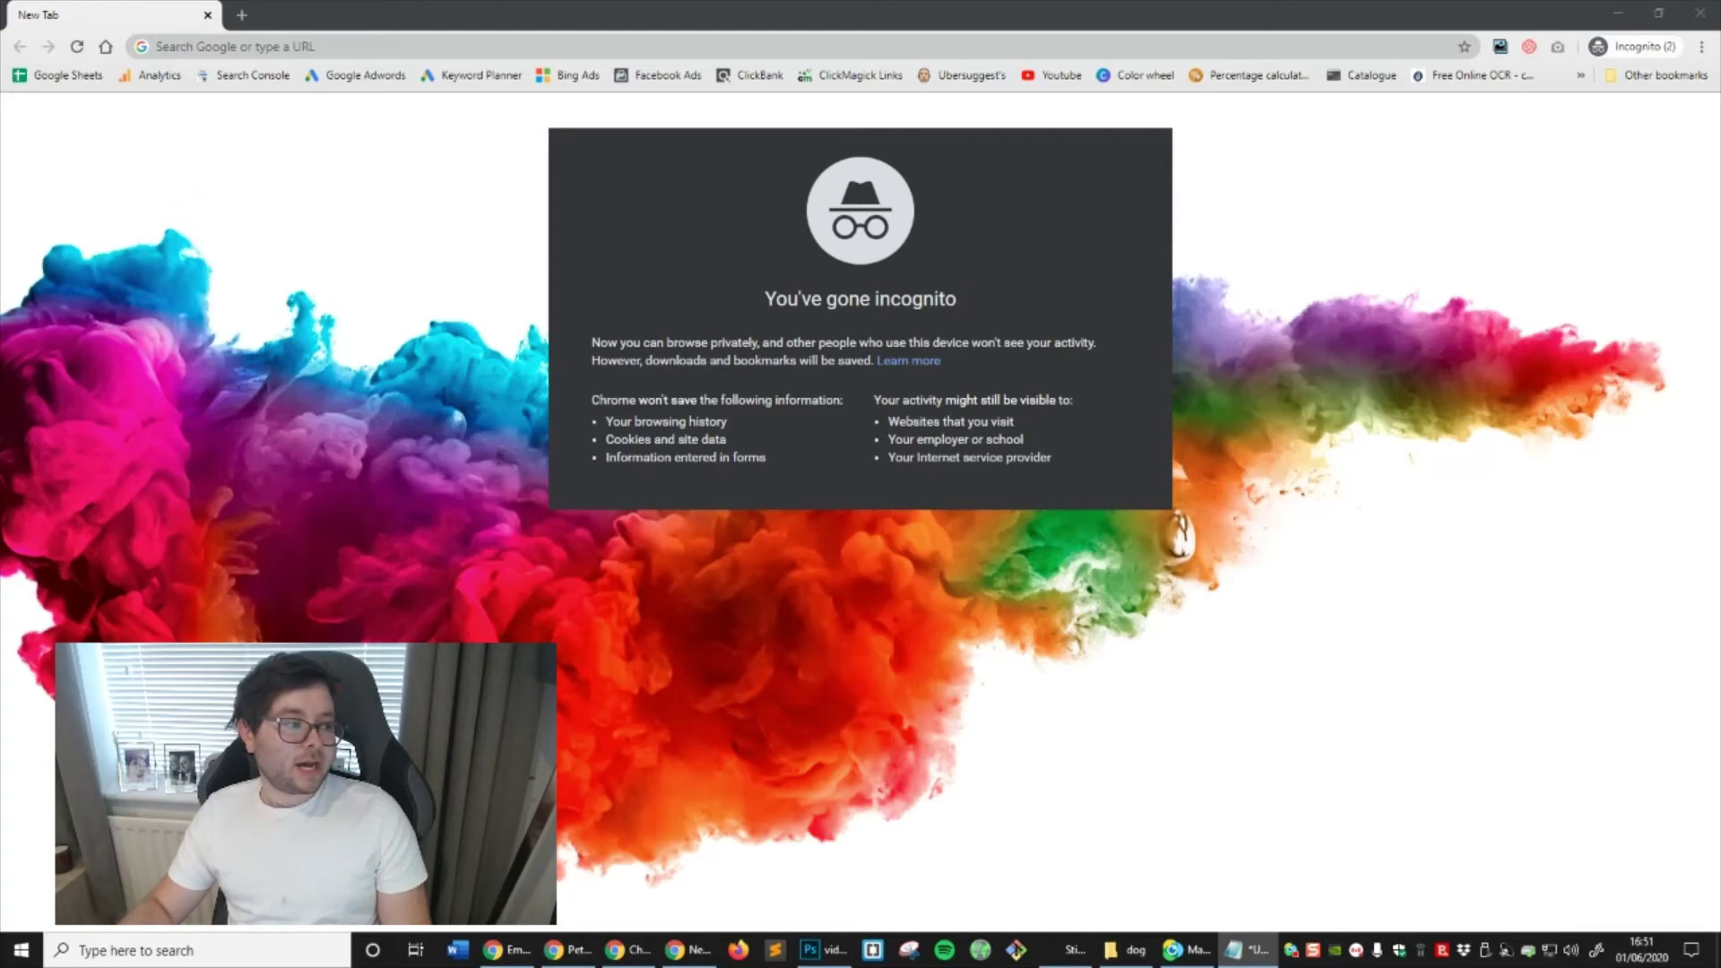
left_click(411, 47)
type("dog walking services manchester")
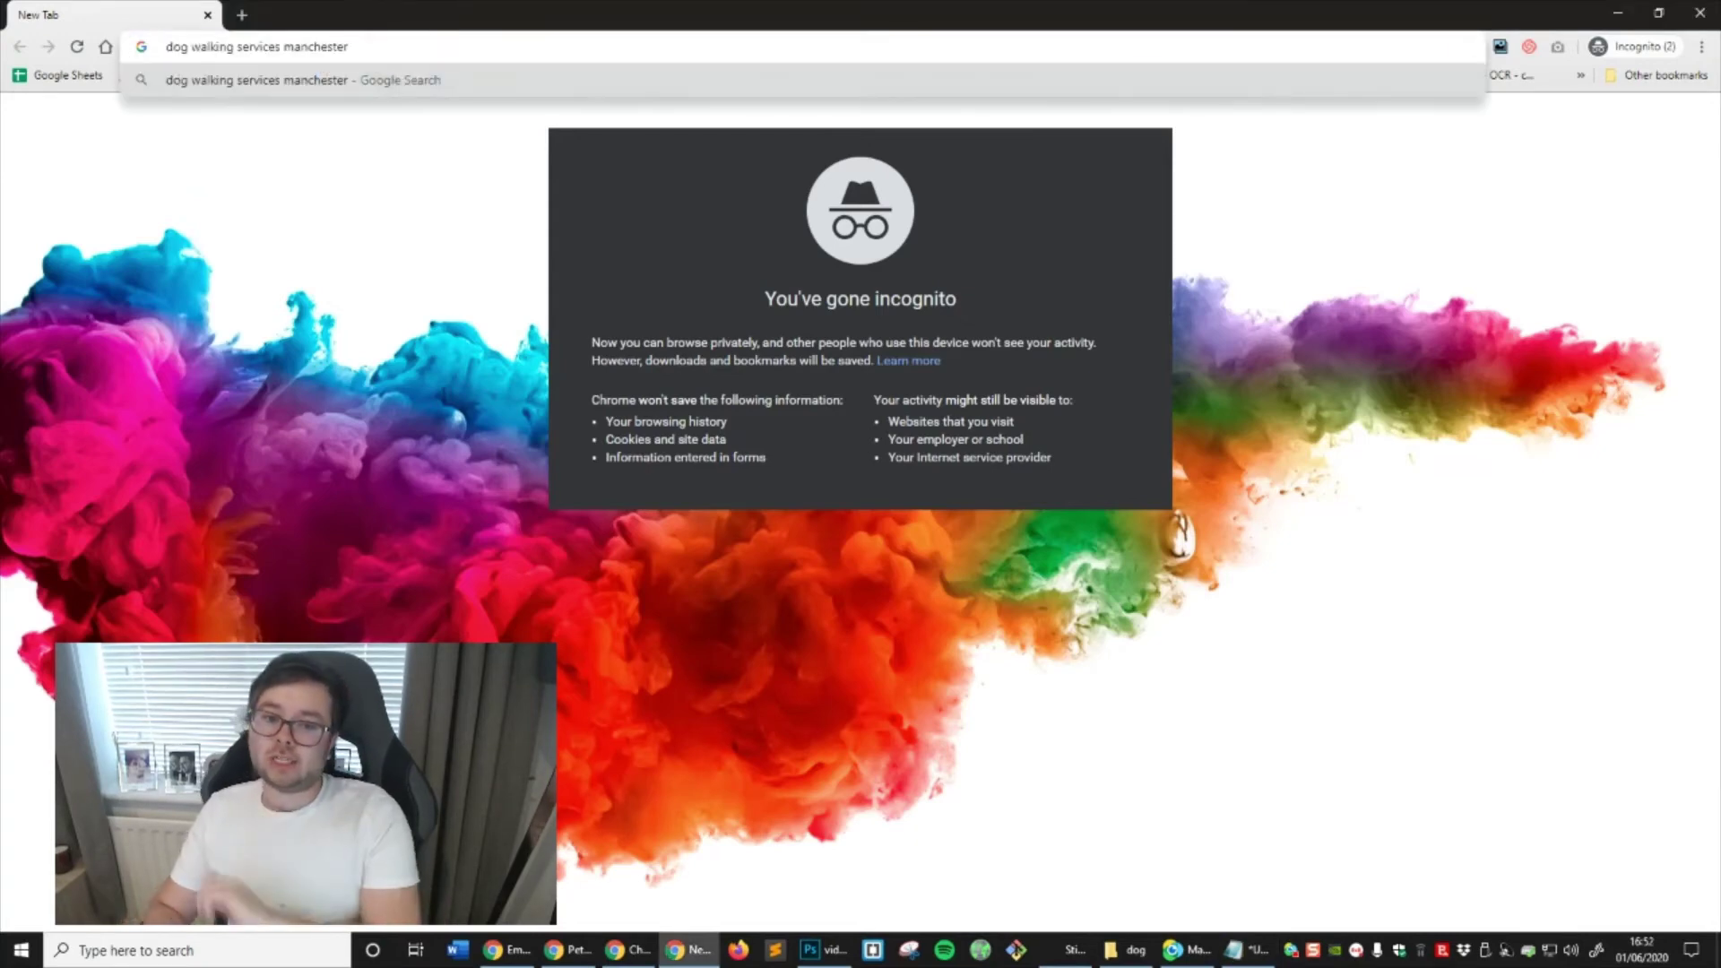
key("Return")
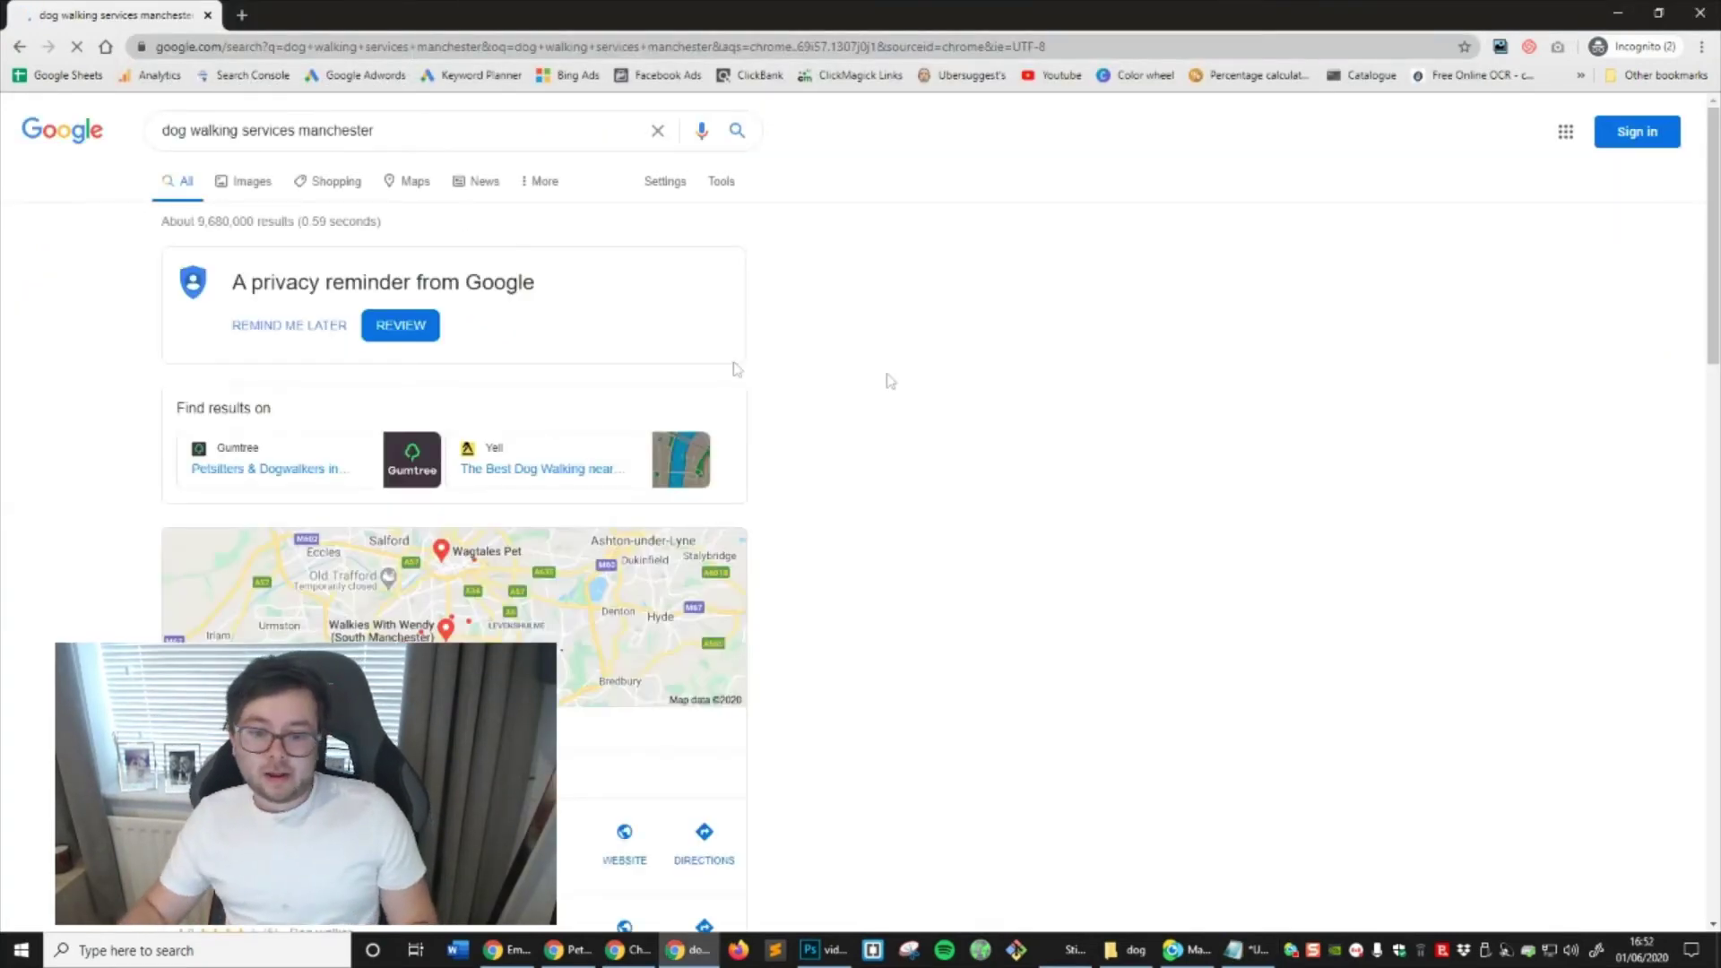
Examine the first pages of web results for "dog walking services manchester" for the newly published video
scroll(989, 359, "down", 5)
scroll(948, 356, "down", 10)
left_click(578, 817)
scroll(899, 511, "down", 3)
right_click(867, 603)
left_click(1091, 439)
scroll(1091, 439, "up", 2)
scroll(1098, 448, "up", 5)
scroll(1046, 388, "down", 8)
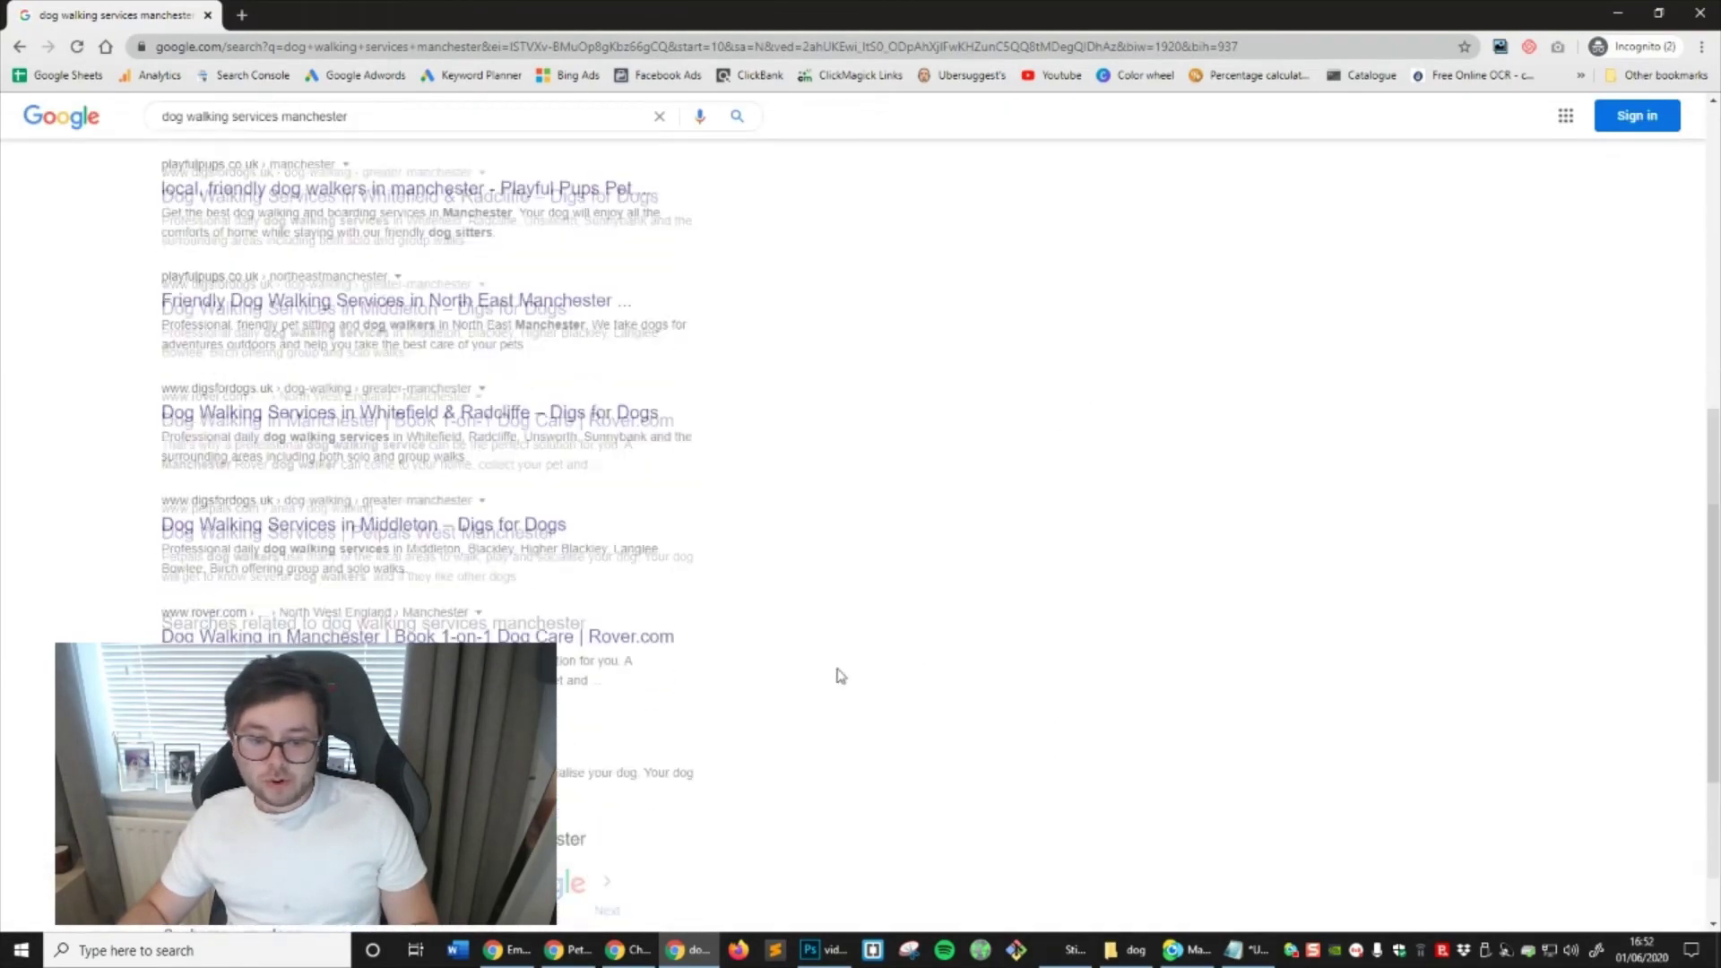
scroll(838, 677, "up", 8)
scroll(538, 184, "down", 2)
scroll(537, 184, "up", 2)
Restrict the "dog walking services manchester" search to videos and check the results for the published video
left_click(537, 184)
left_click(551, 216)
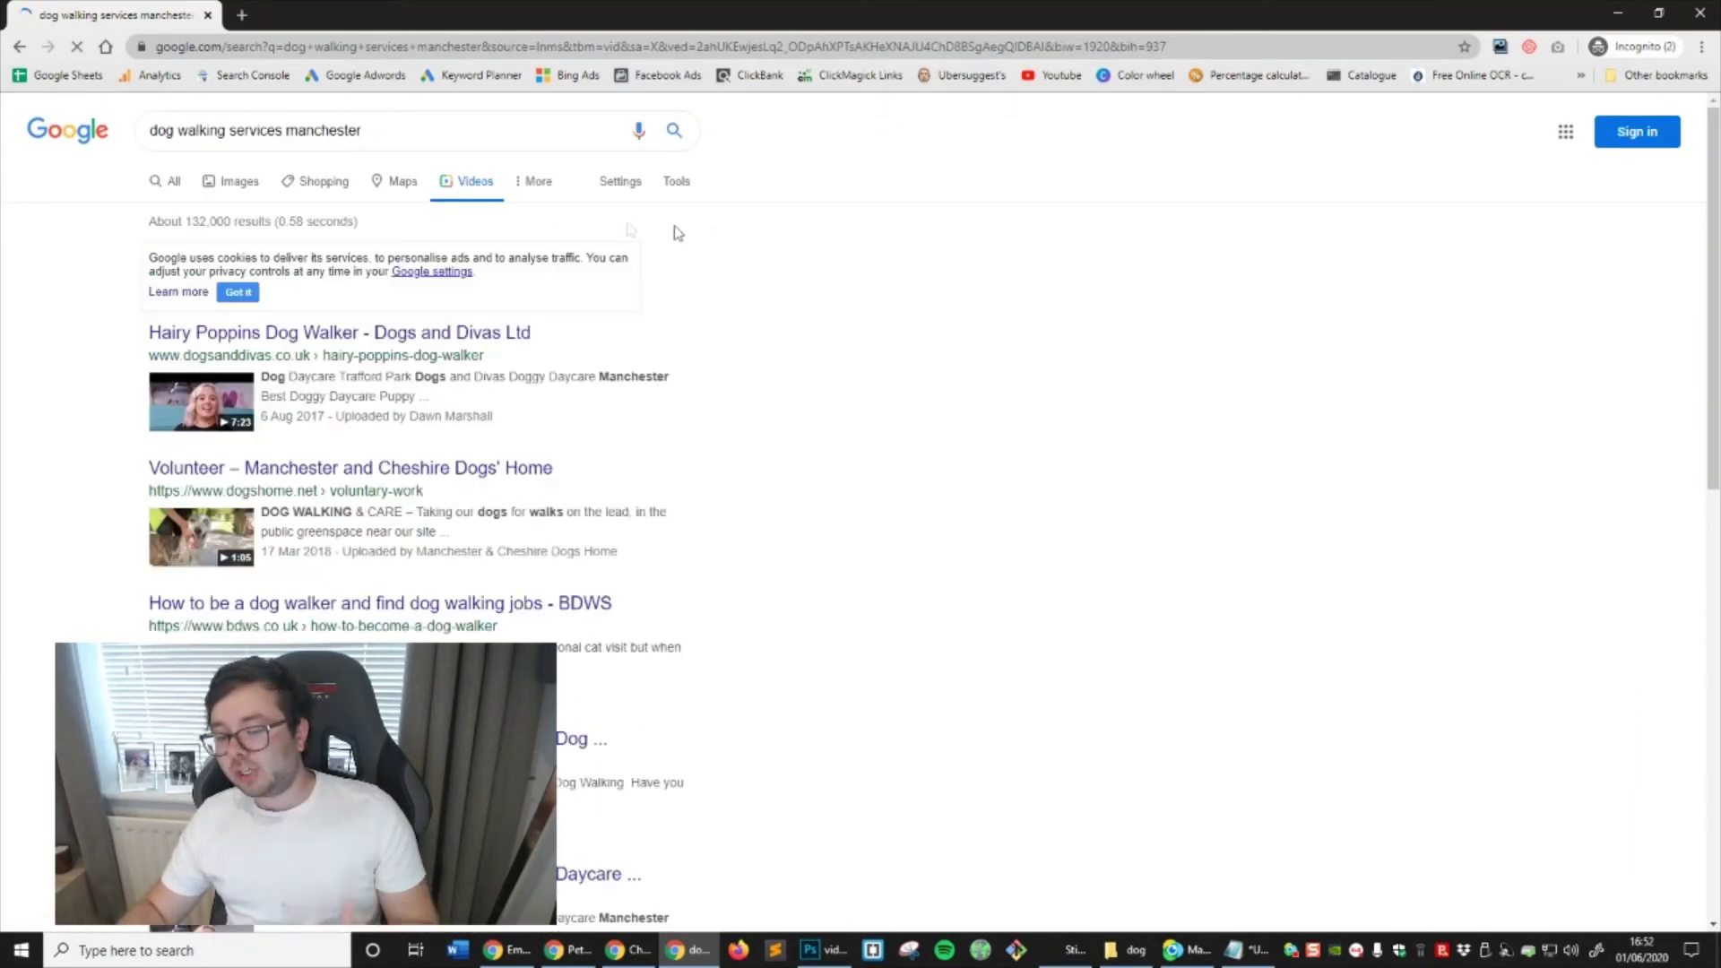
scroll(852, 477, "down", 3)
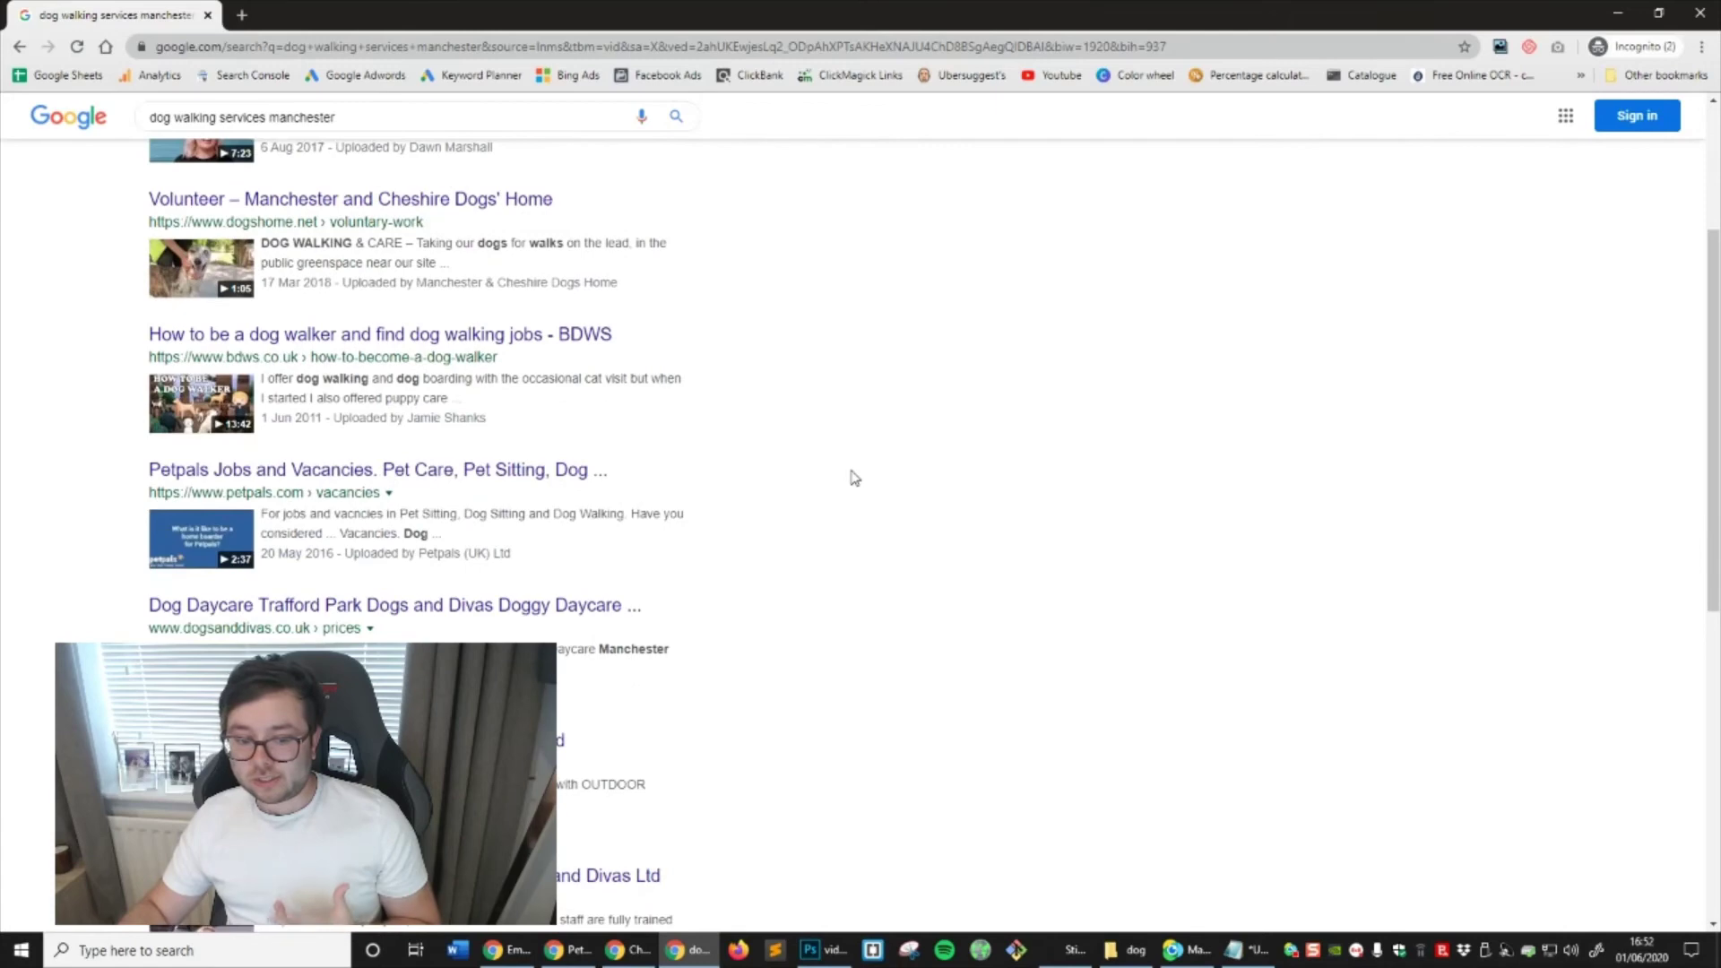
scroll(852, 478, "down", 7)
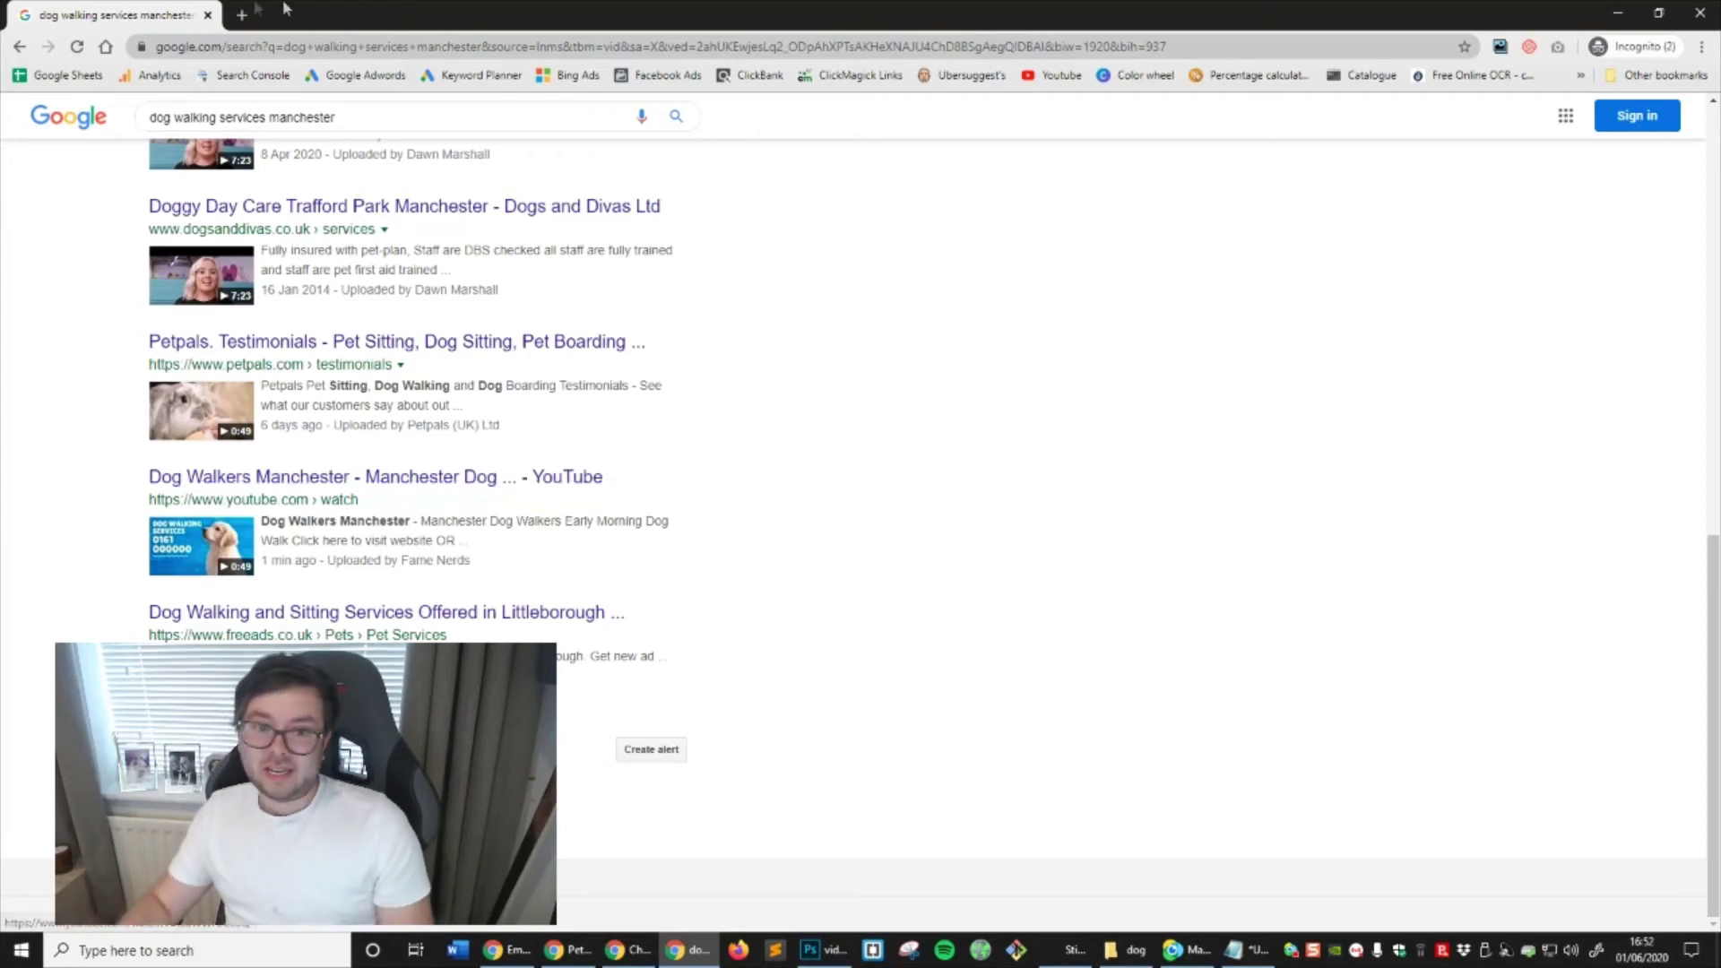
Search Google for "dog home boarding" in a new incognito tab
left_click(241, 14)
key("alt+Tab")
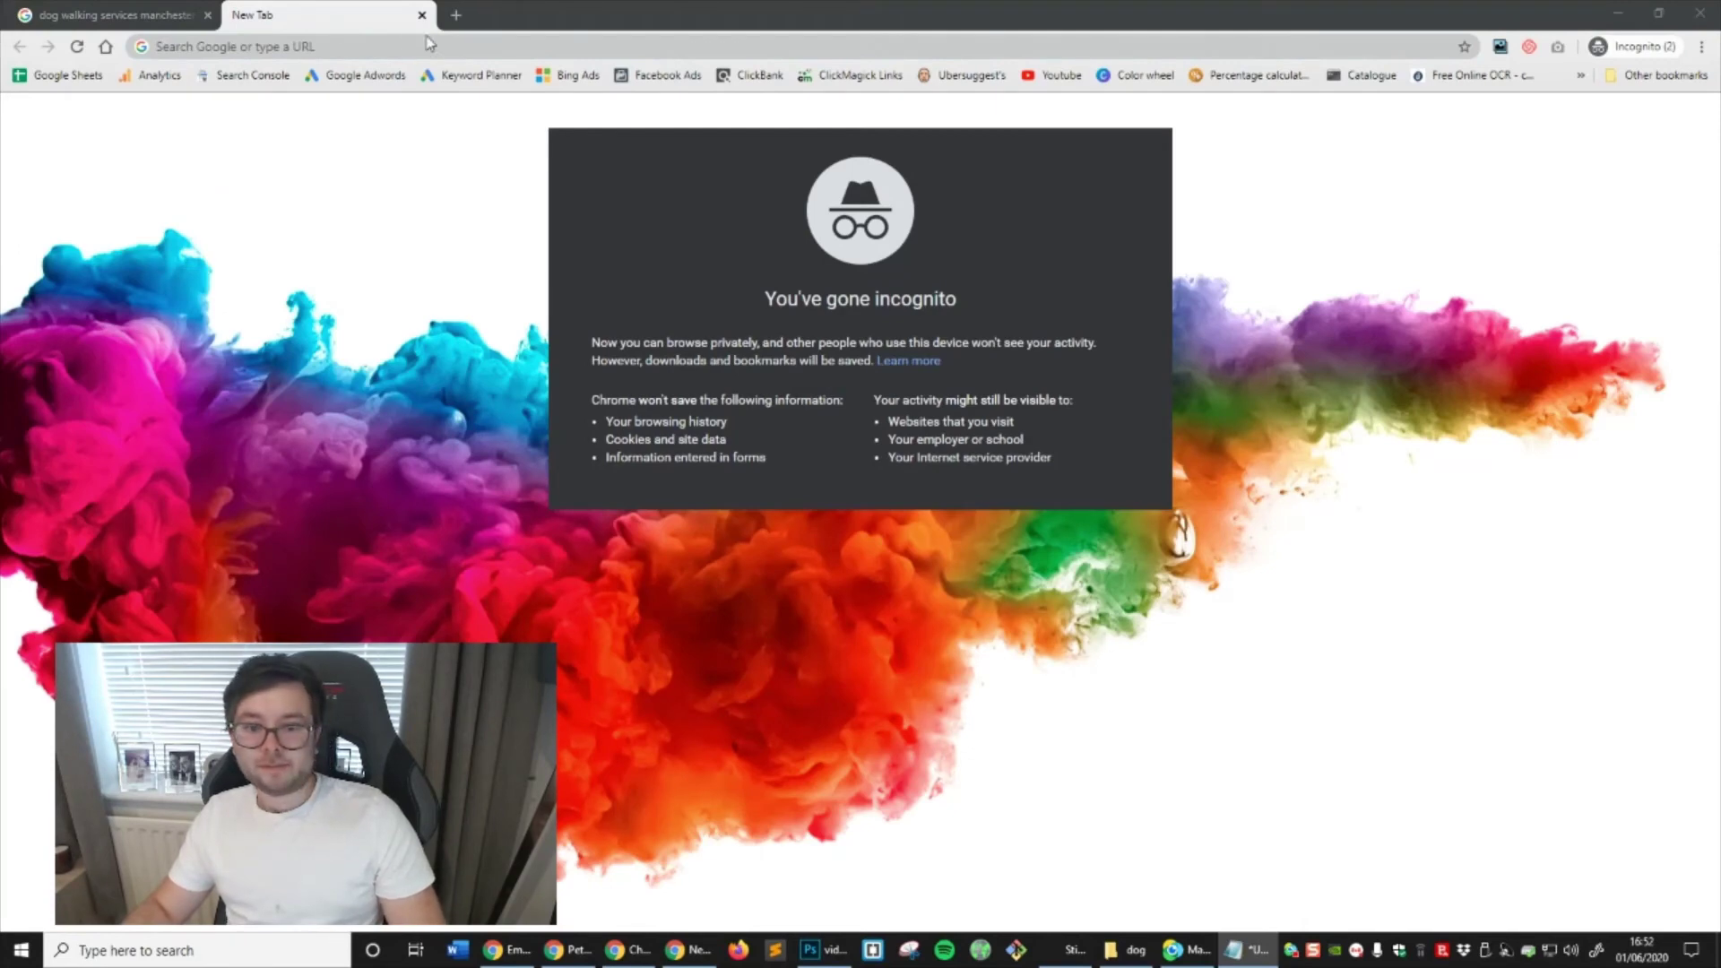
key("alt+Tab")
type("dog home boarding")
key("Return")
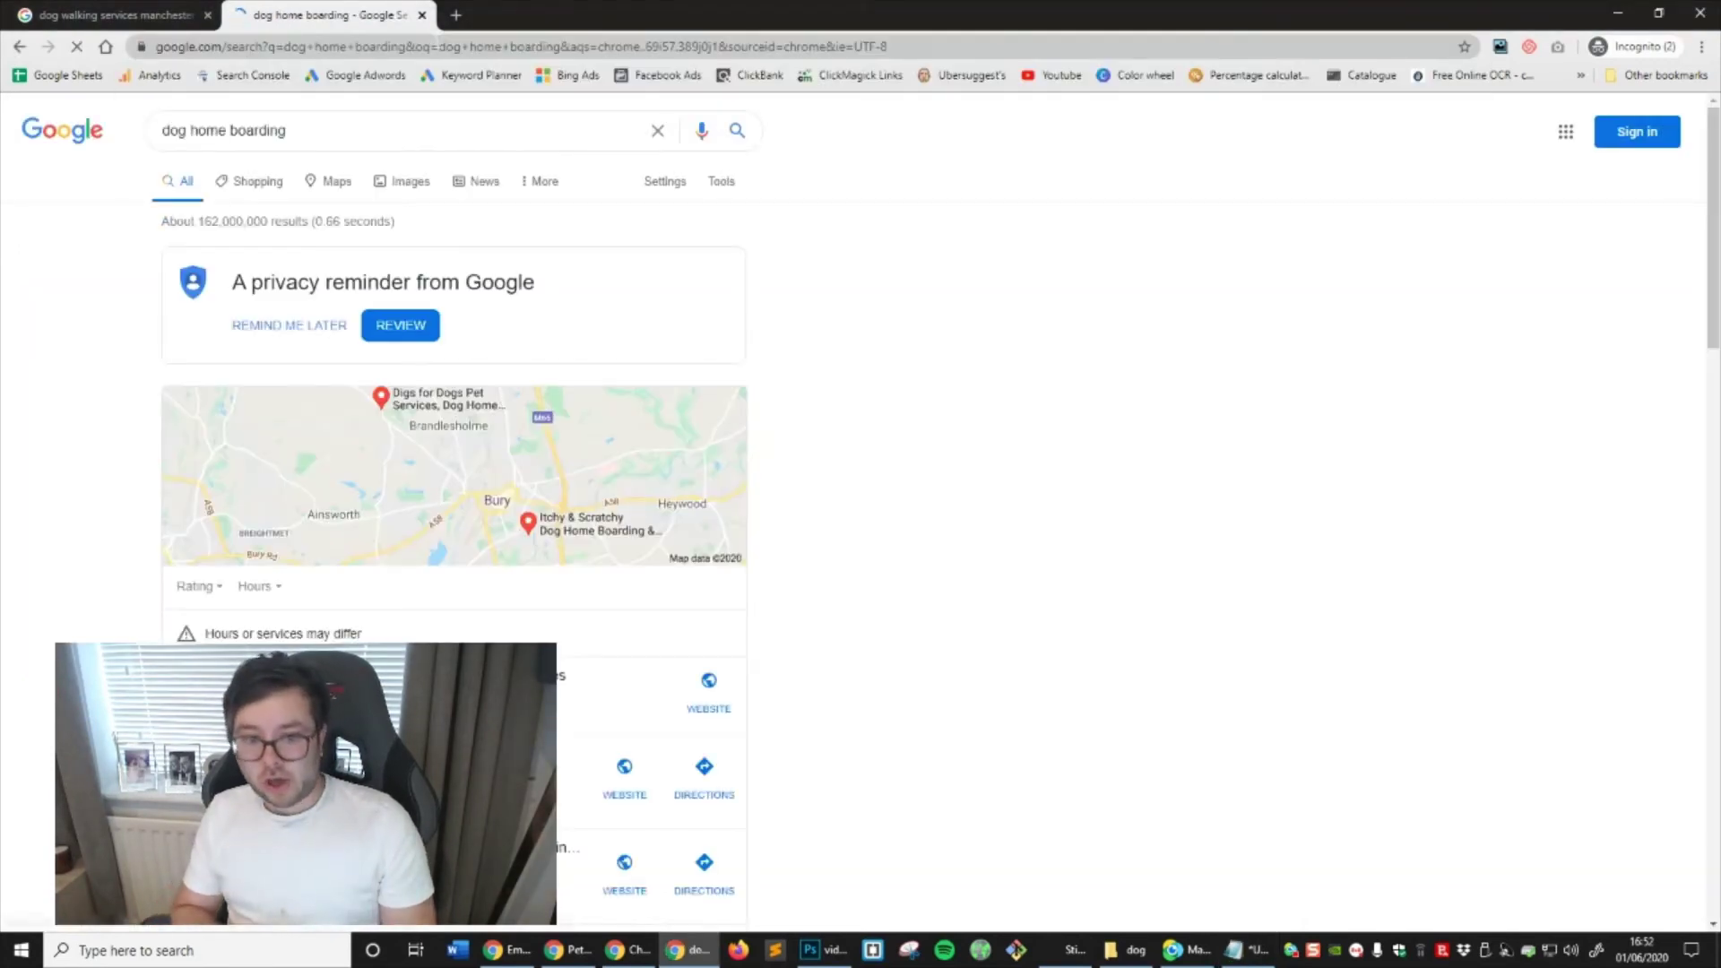
Check the first two pages of web results for "dog home boarding" for the published video
scroll(985, 645, "down", 10)
scroll(784, 603, "down", 15)
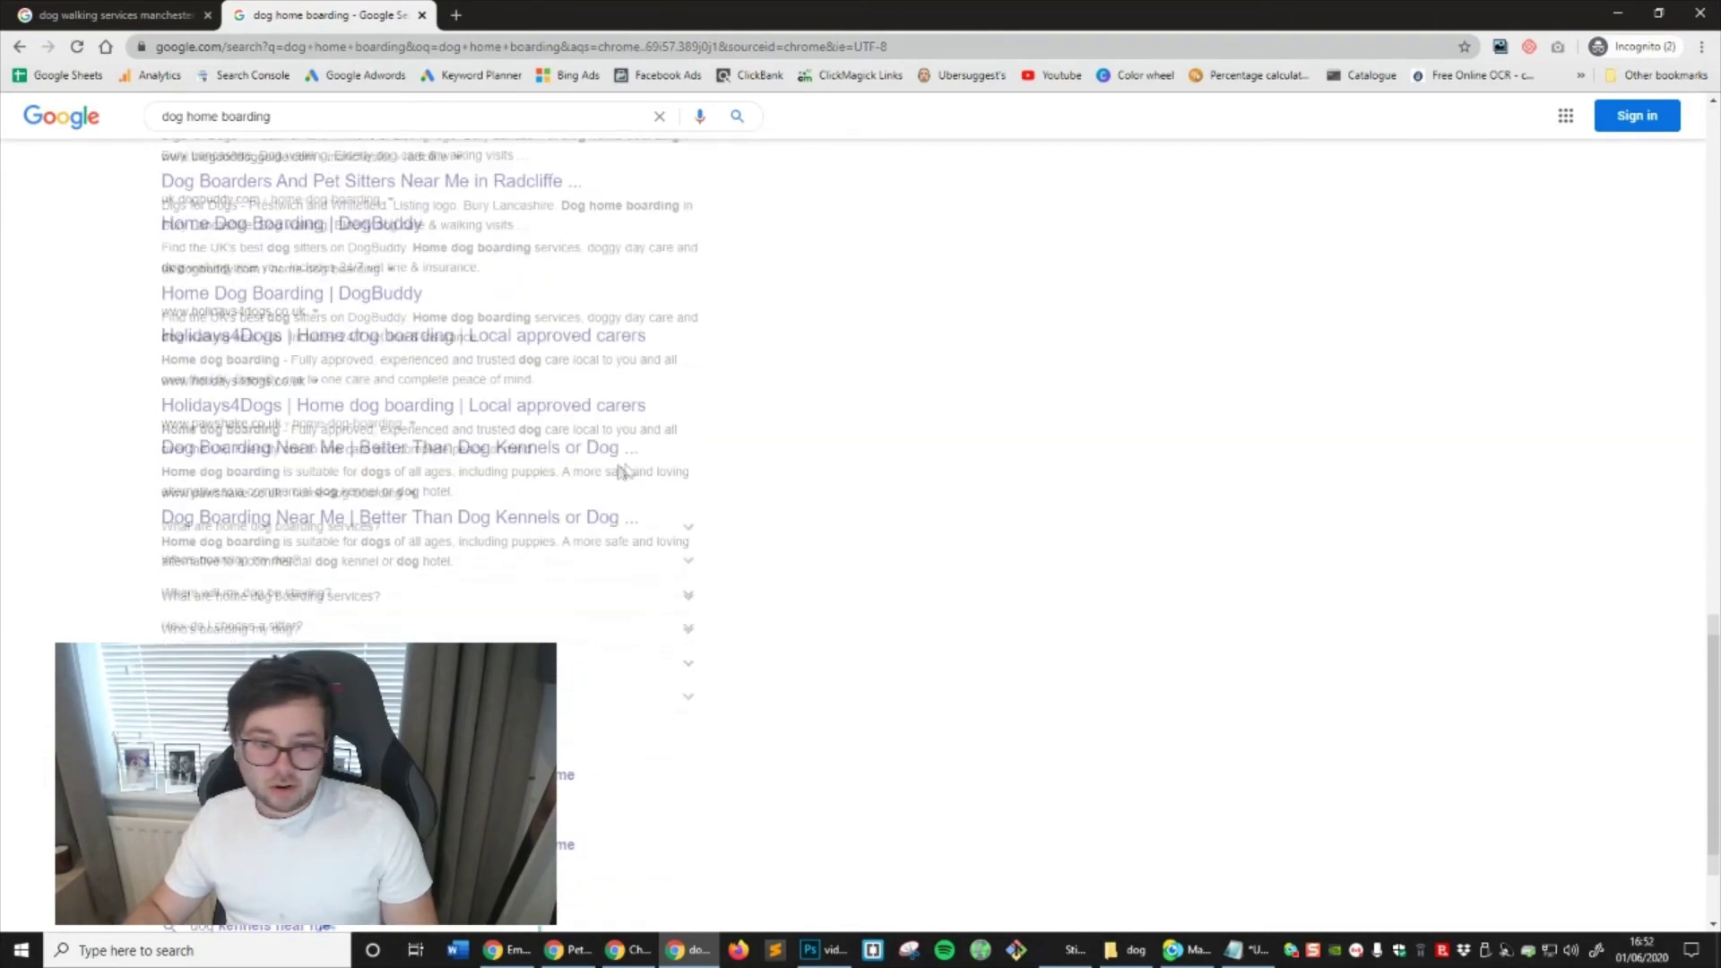
left_click(576, 794)
scroll(565, 598, "down", 10)
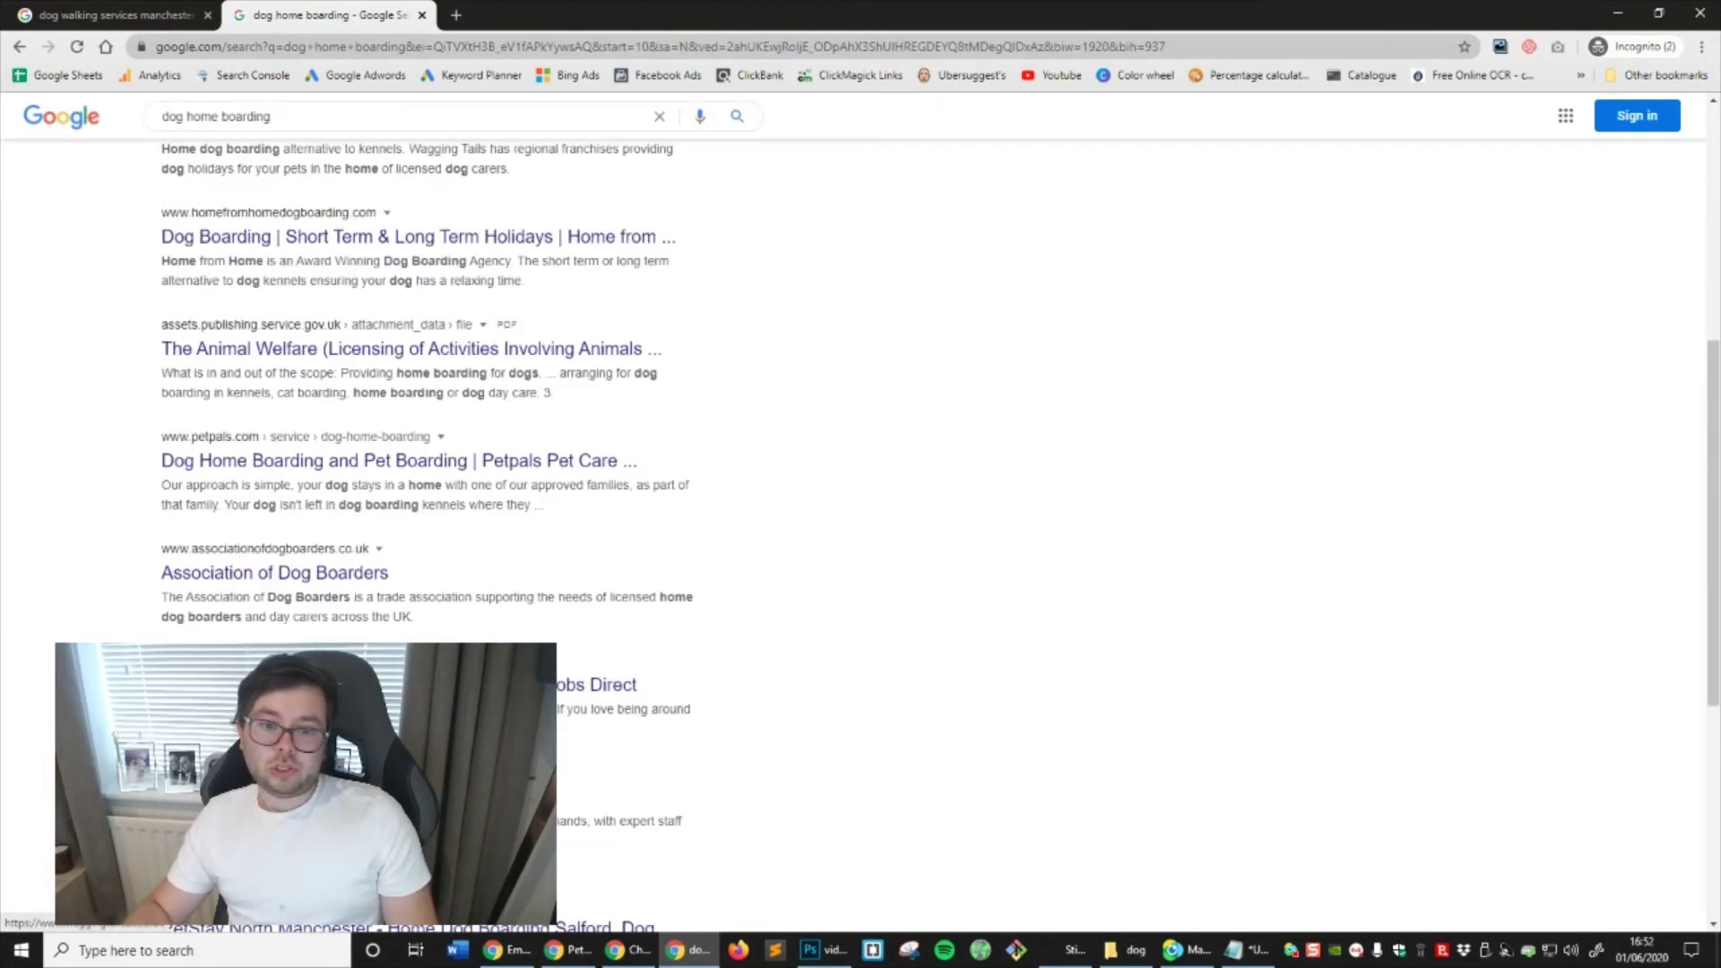
scroll(500, 308, "up", 10)
Restrict the "dog home boarding" search to videos and look through the first two result pages
left_click(540, 181)
left_click(560, 213)
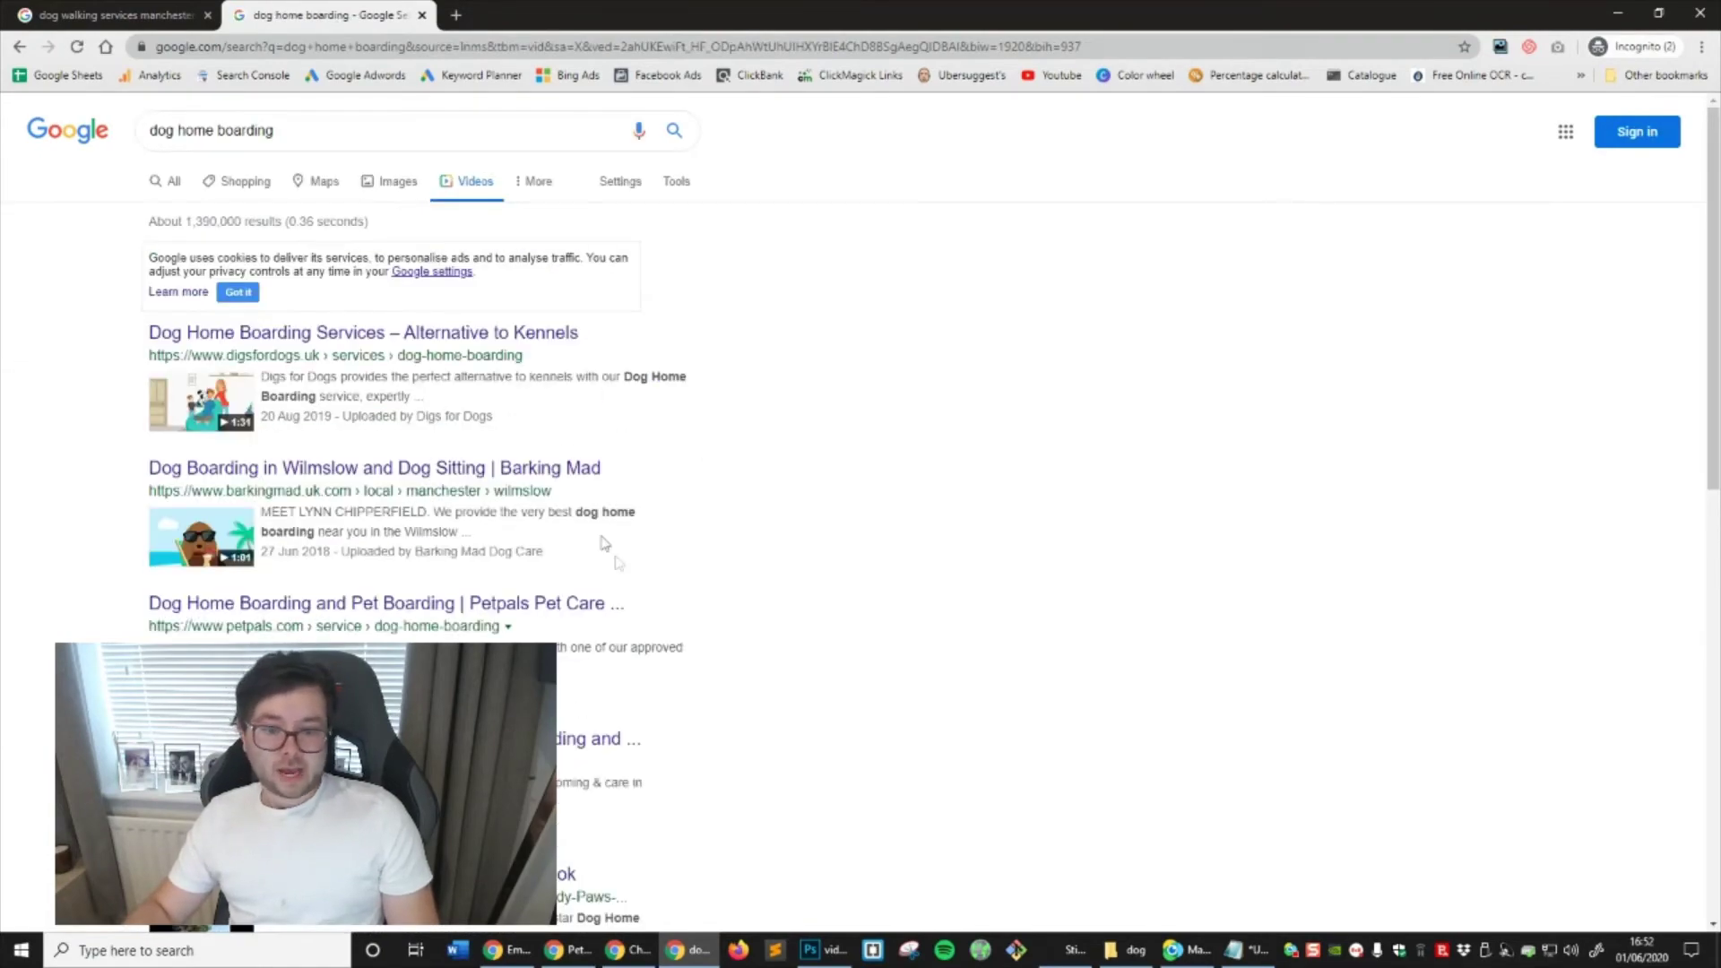
scroll(615, 561, "down", 9)
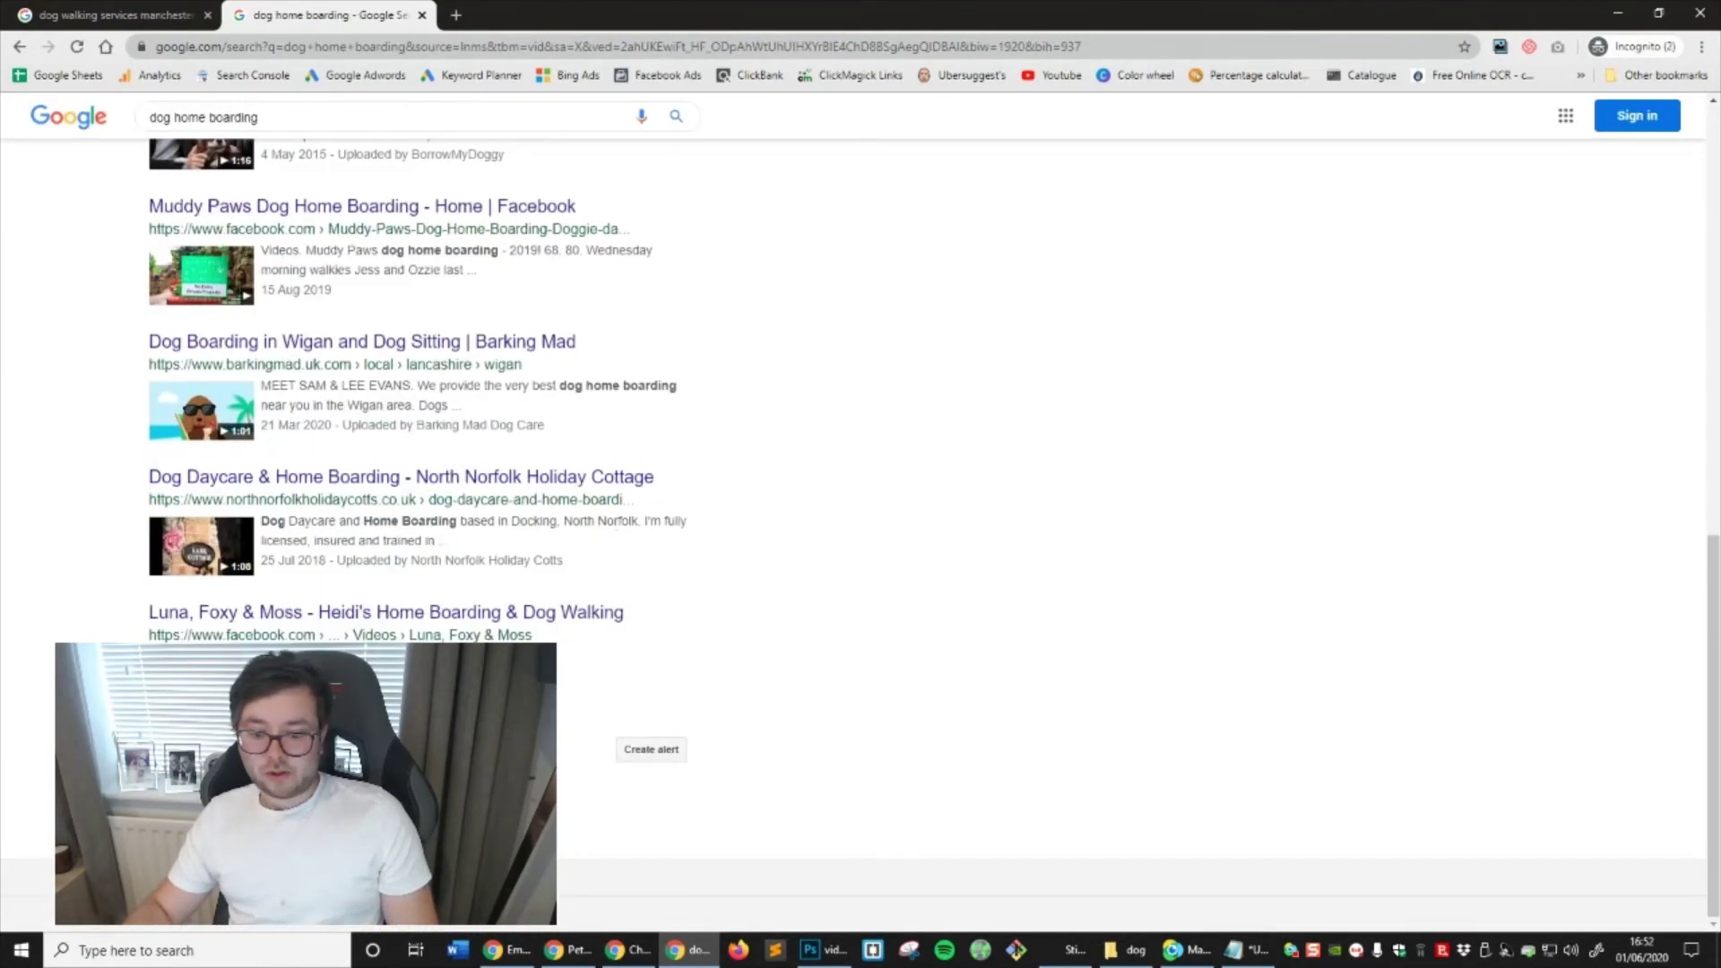
left_click(538, 811)
scroll(887, 699, "down", 9)
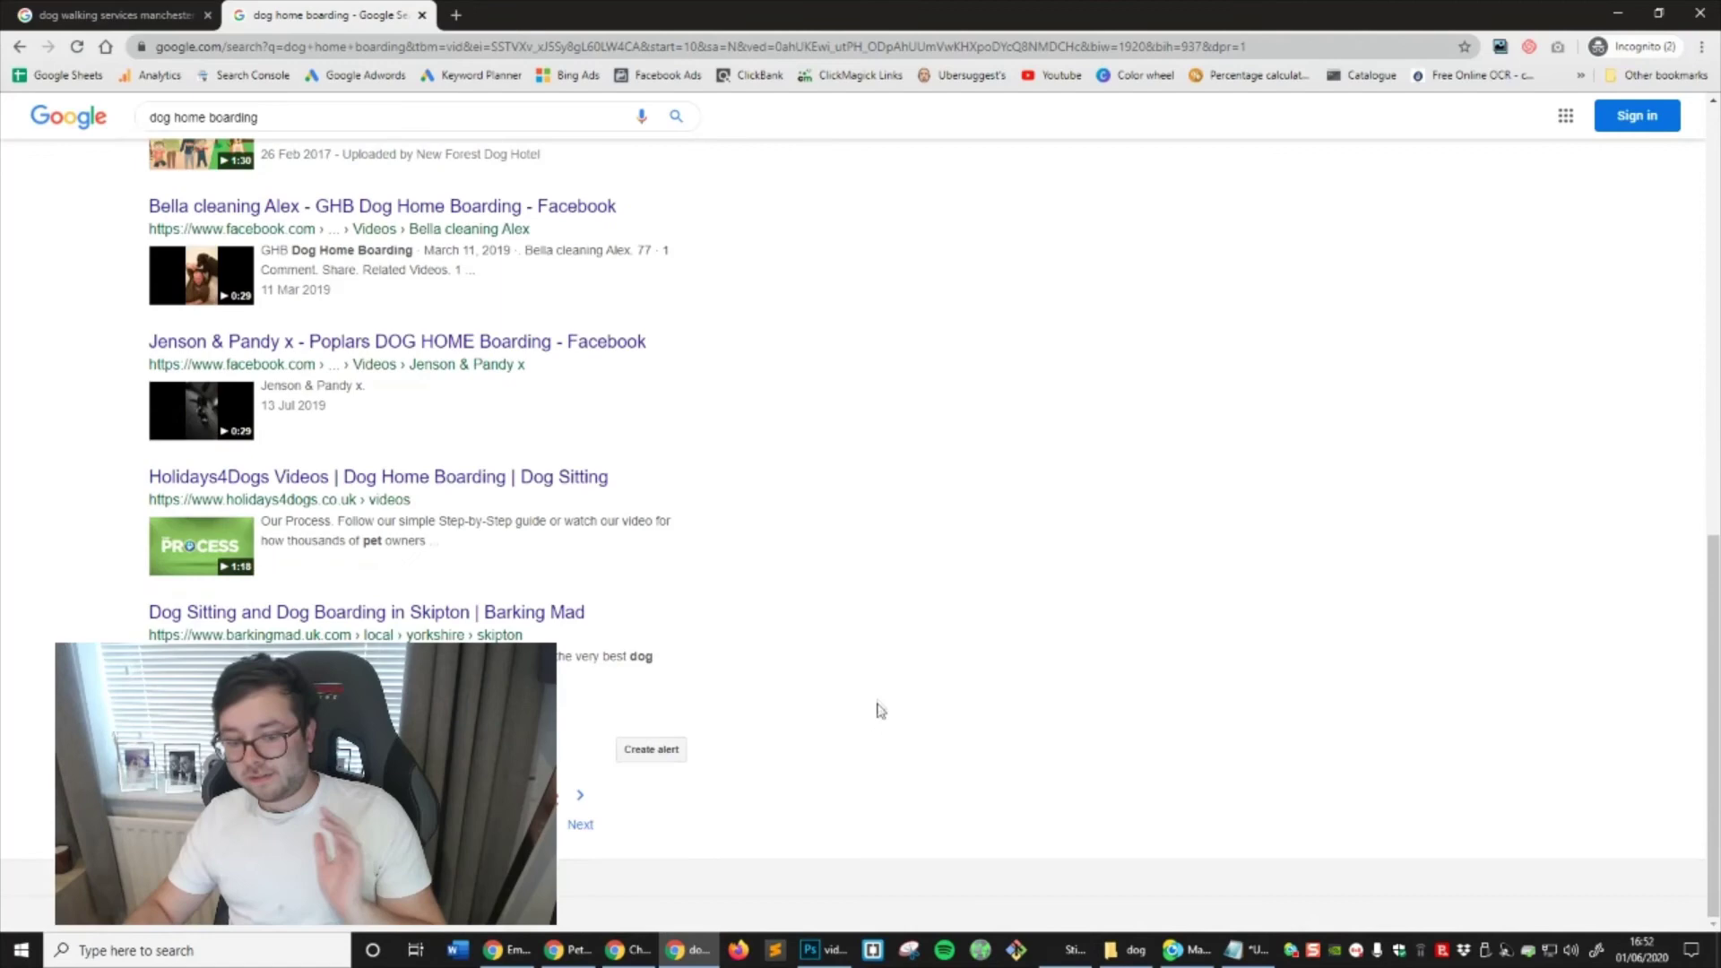
scroll(873, 713, "up", 10)
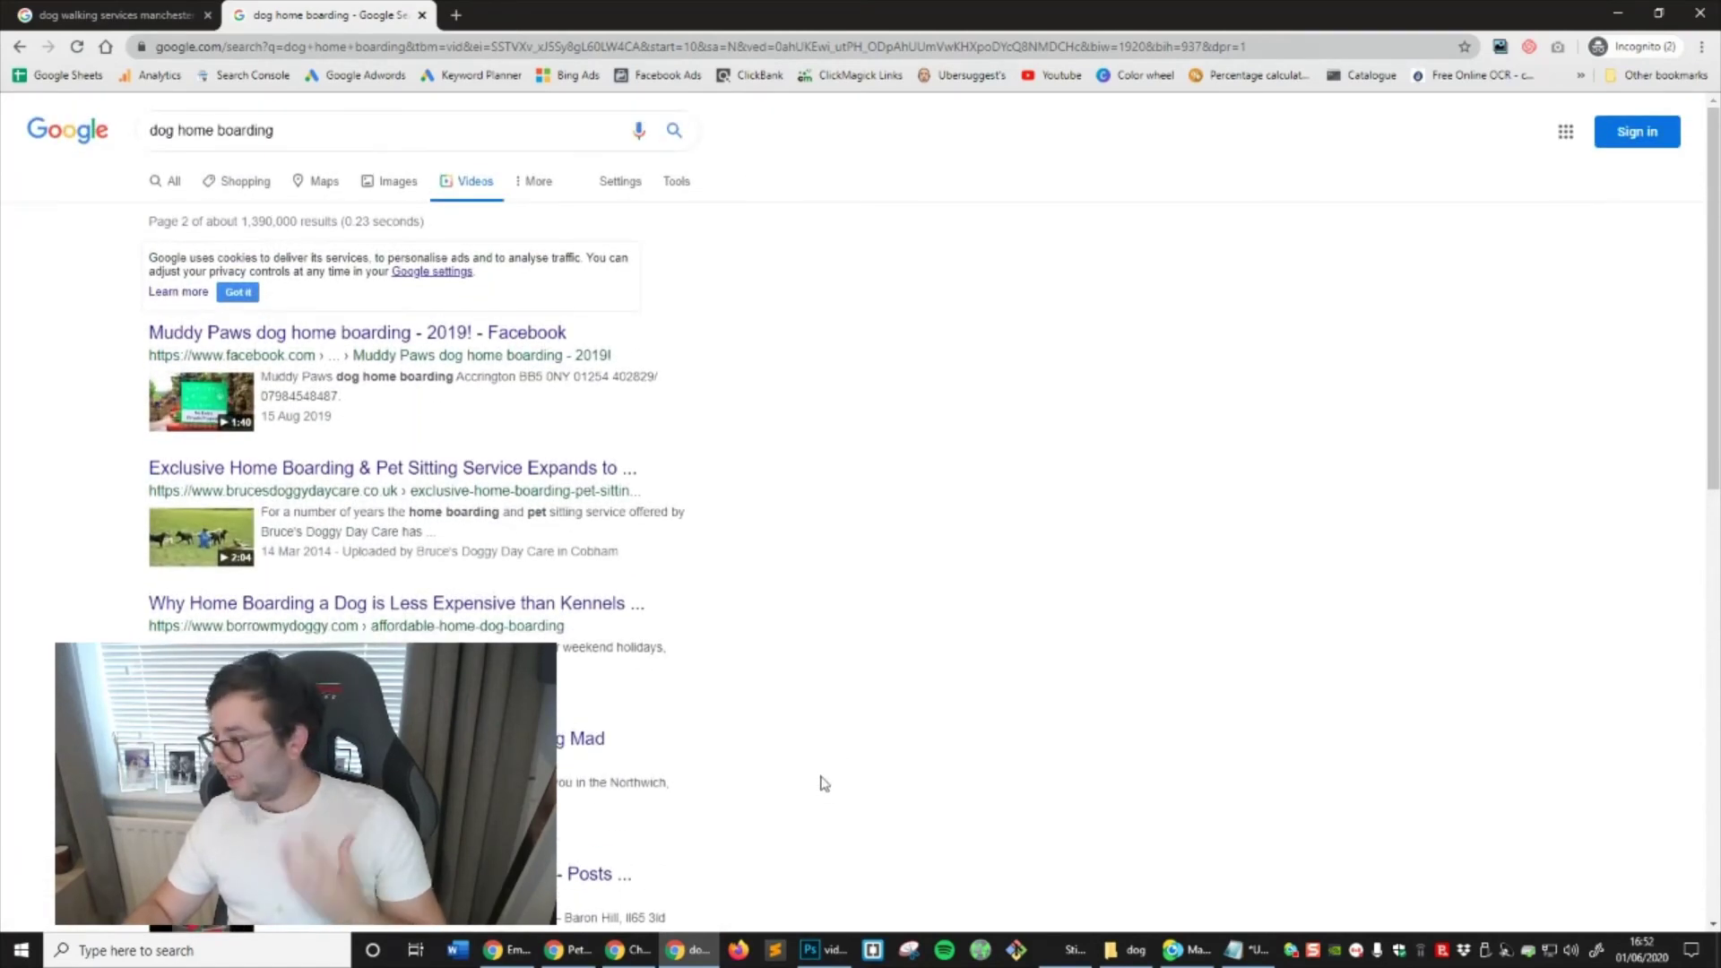
Search Google for "dog home boarding services manchester" in a new incognito tab
key("alt+Tab")
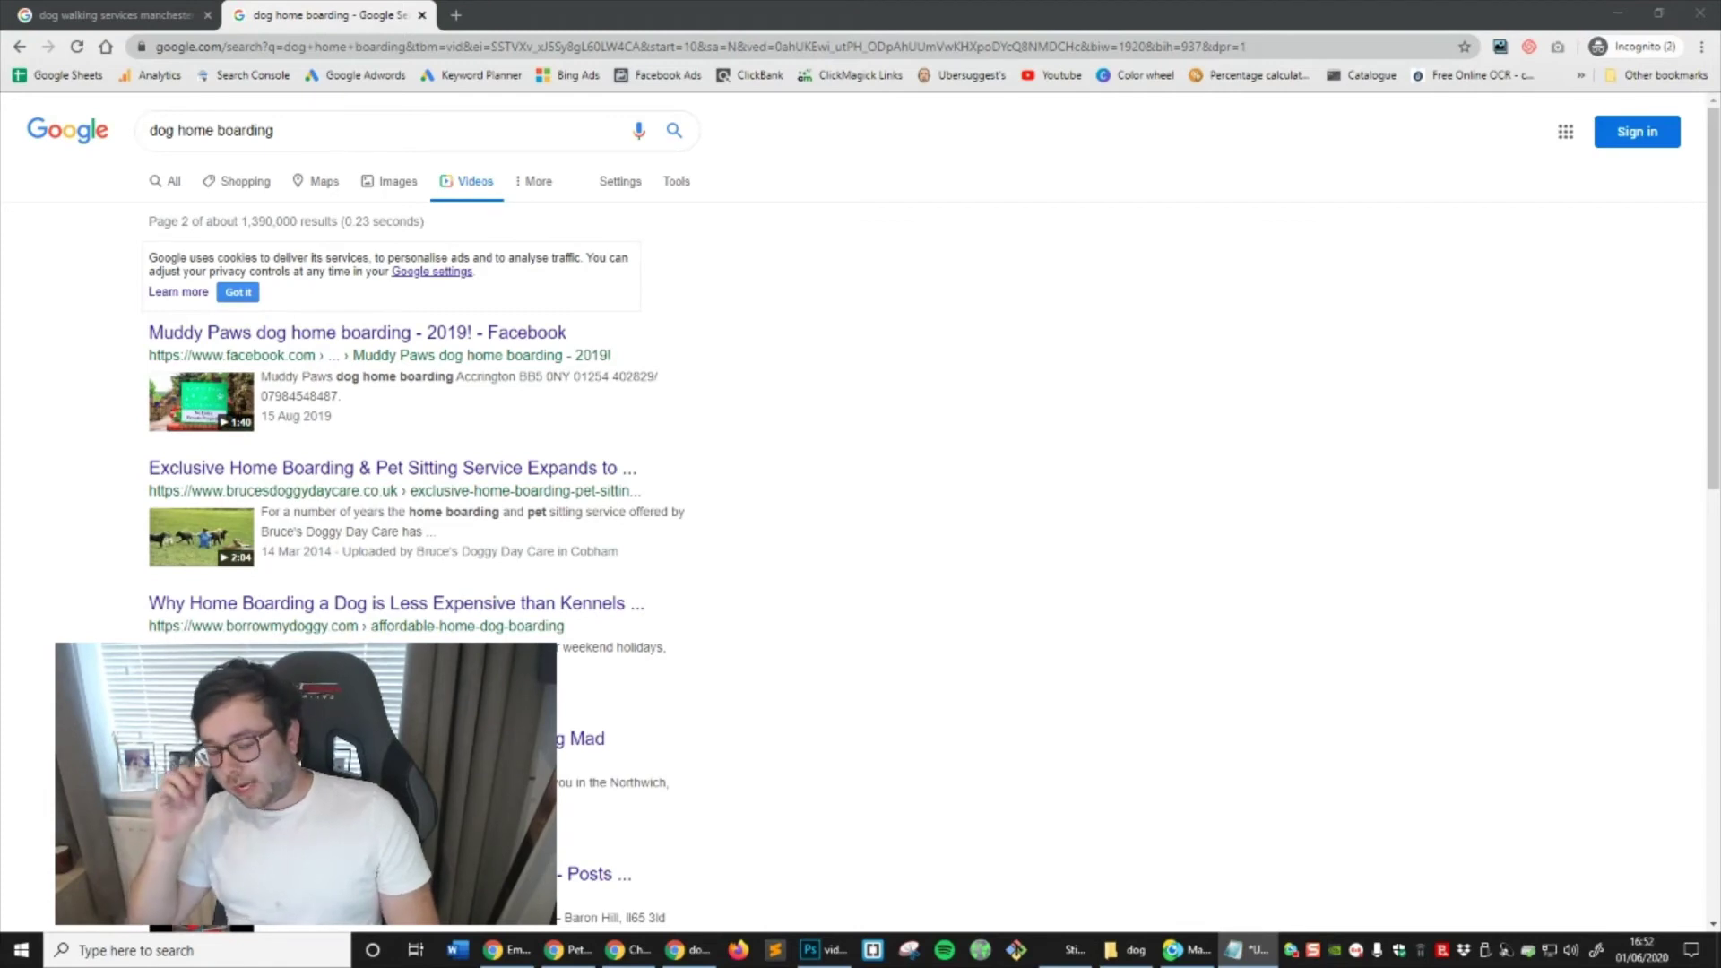
left_click(456, 14)
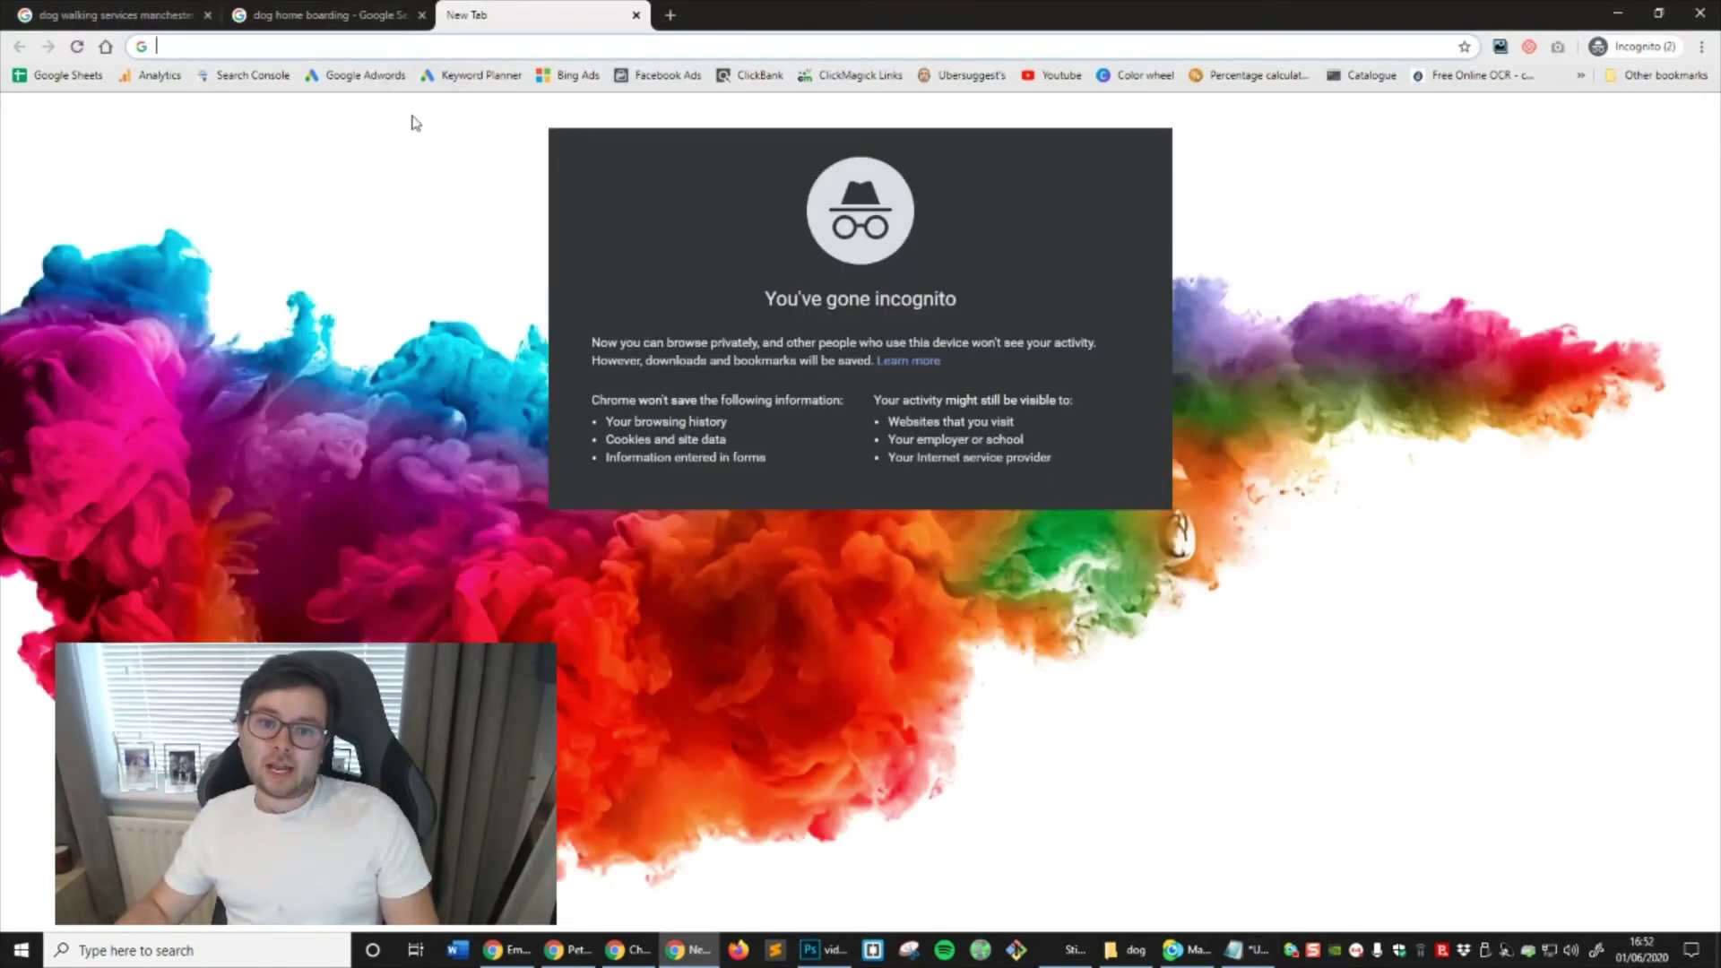
type("dog home boarding services manchester")
key("Return")
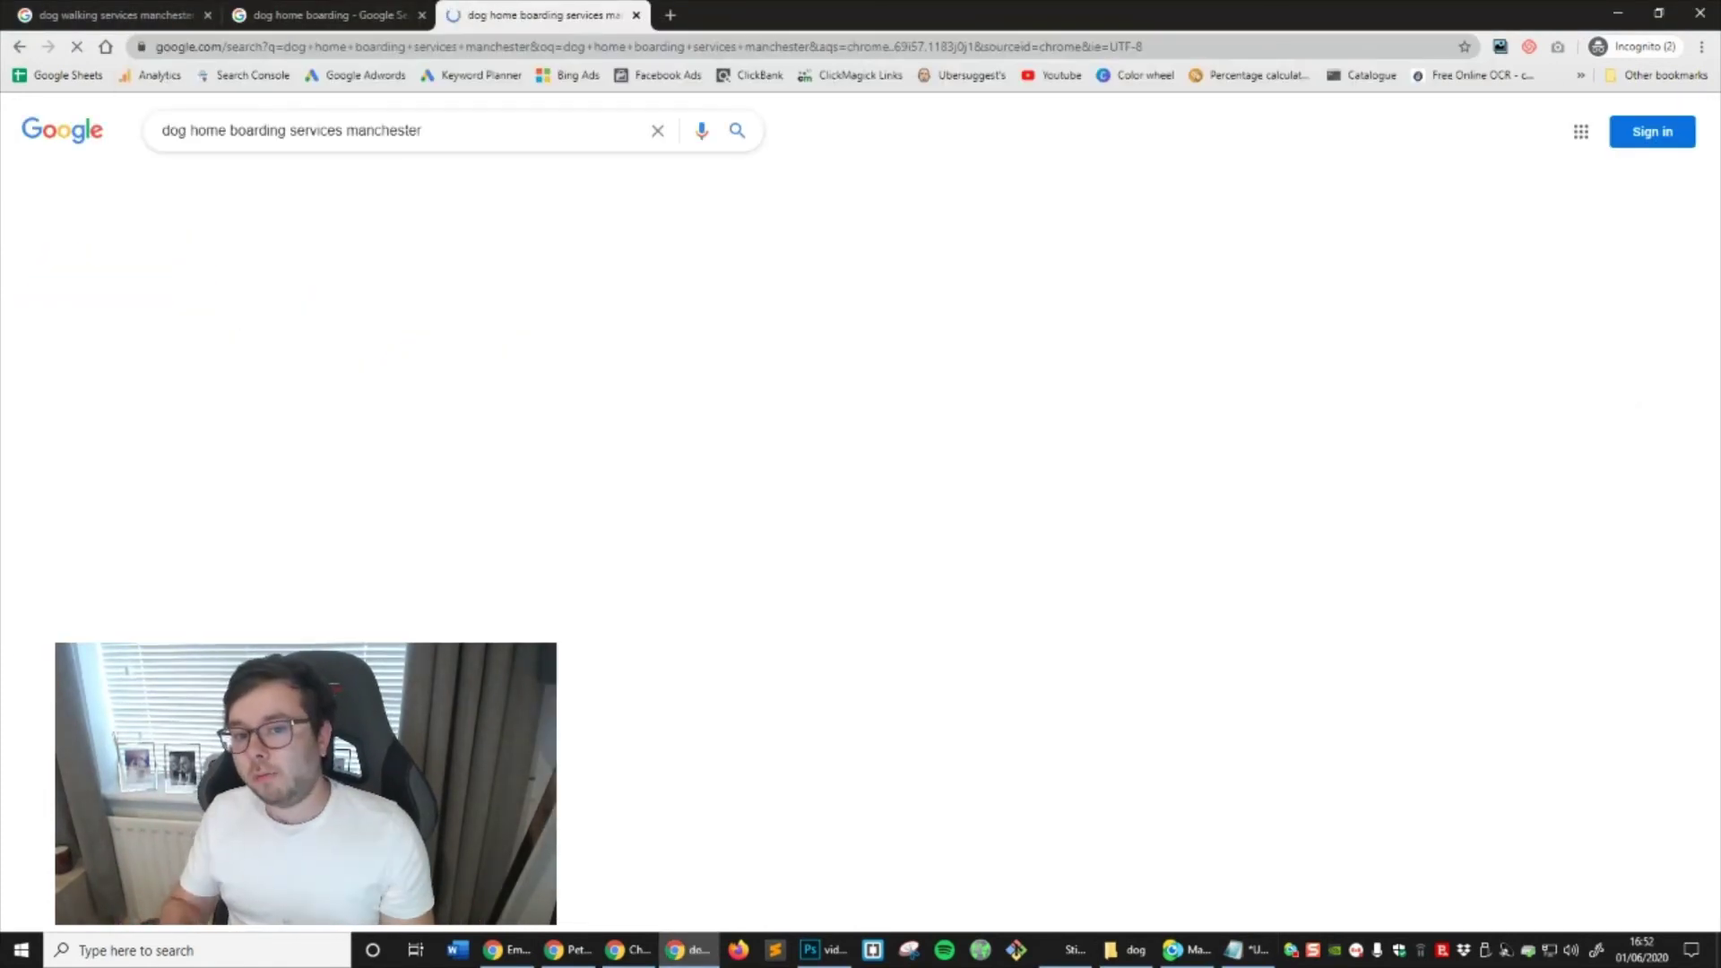
Check the first two pages of web results for "dog home boarding services manchester" for the published video
scroll(657, 346, "down", 20)
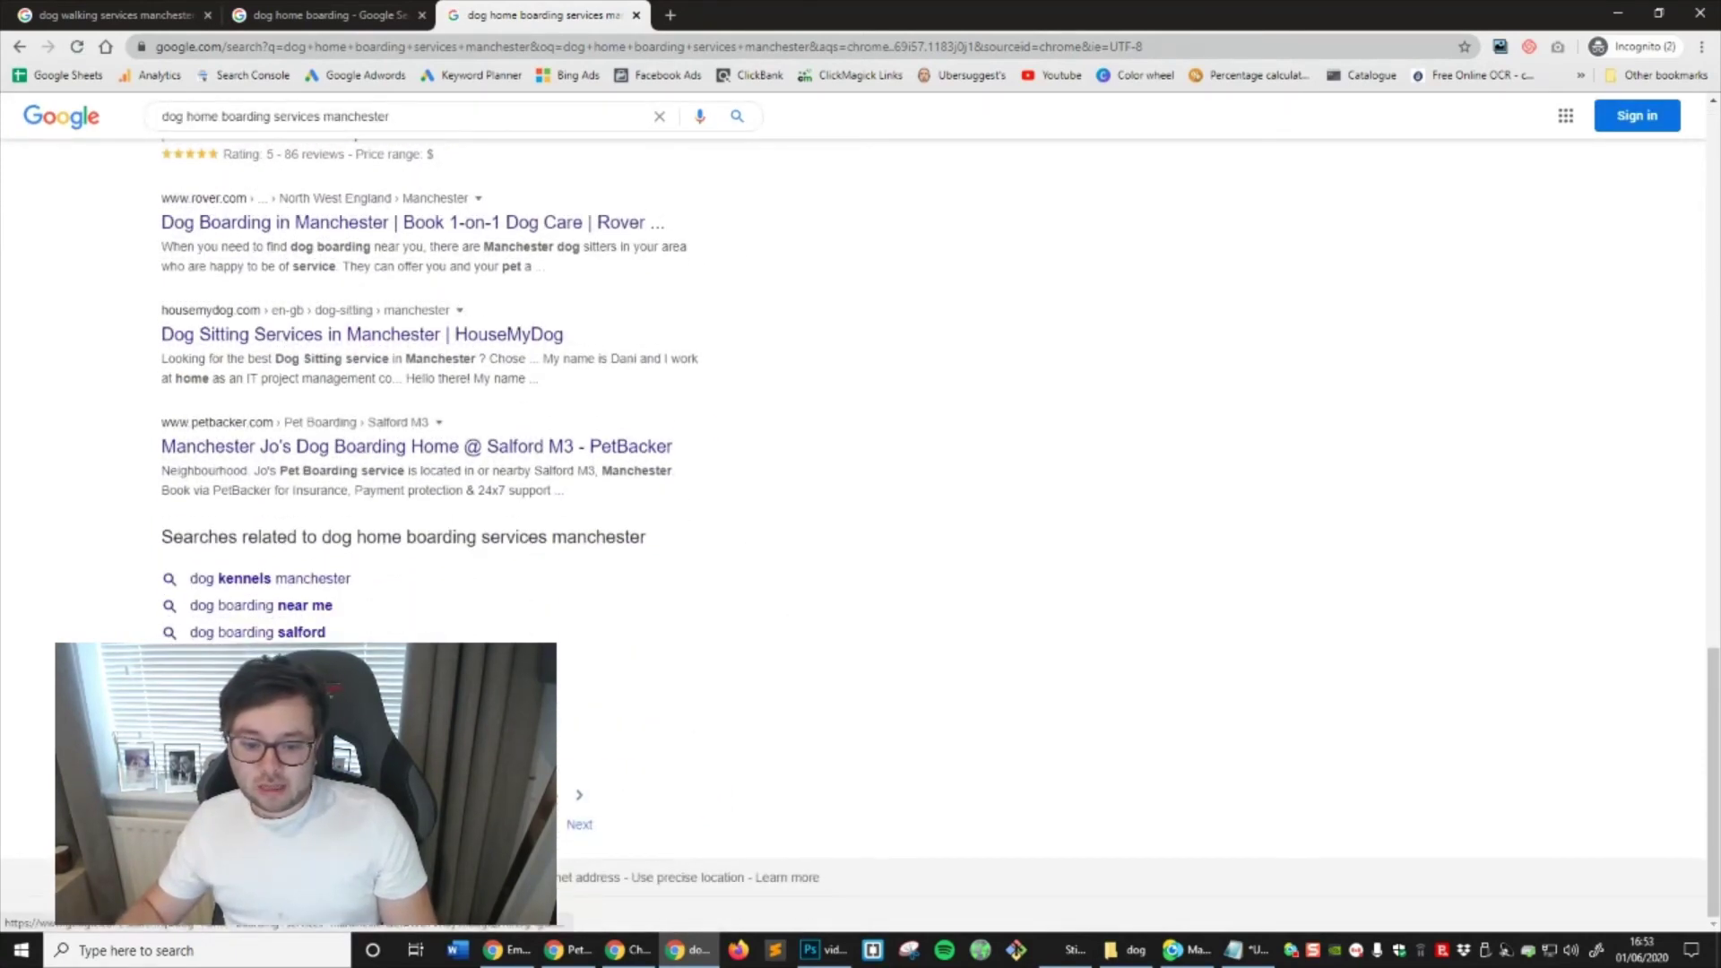
left_click(579, 823)
scroll(723, 550, "down", 8)
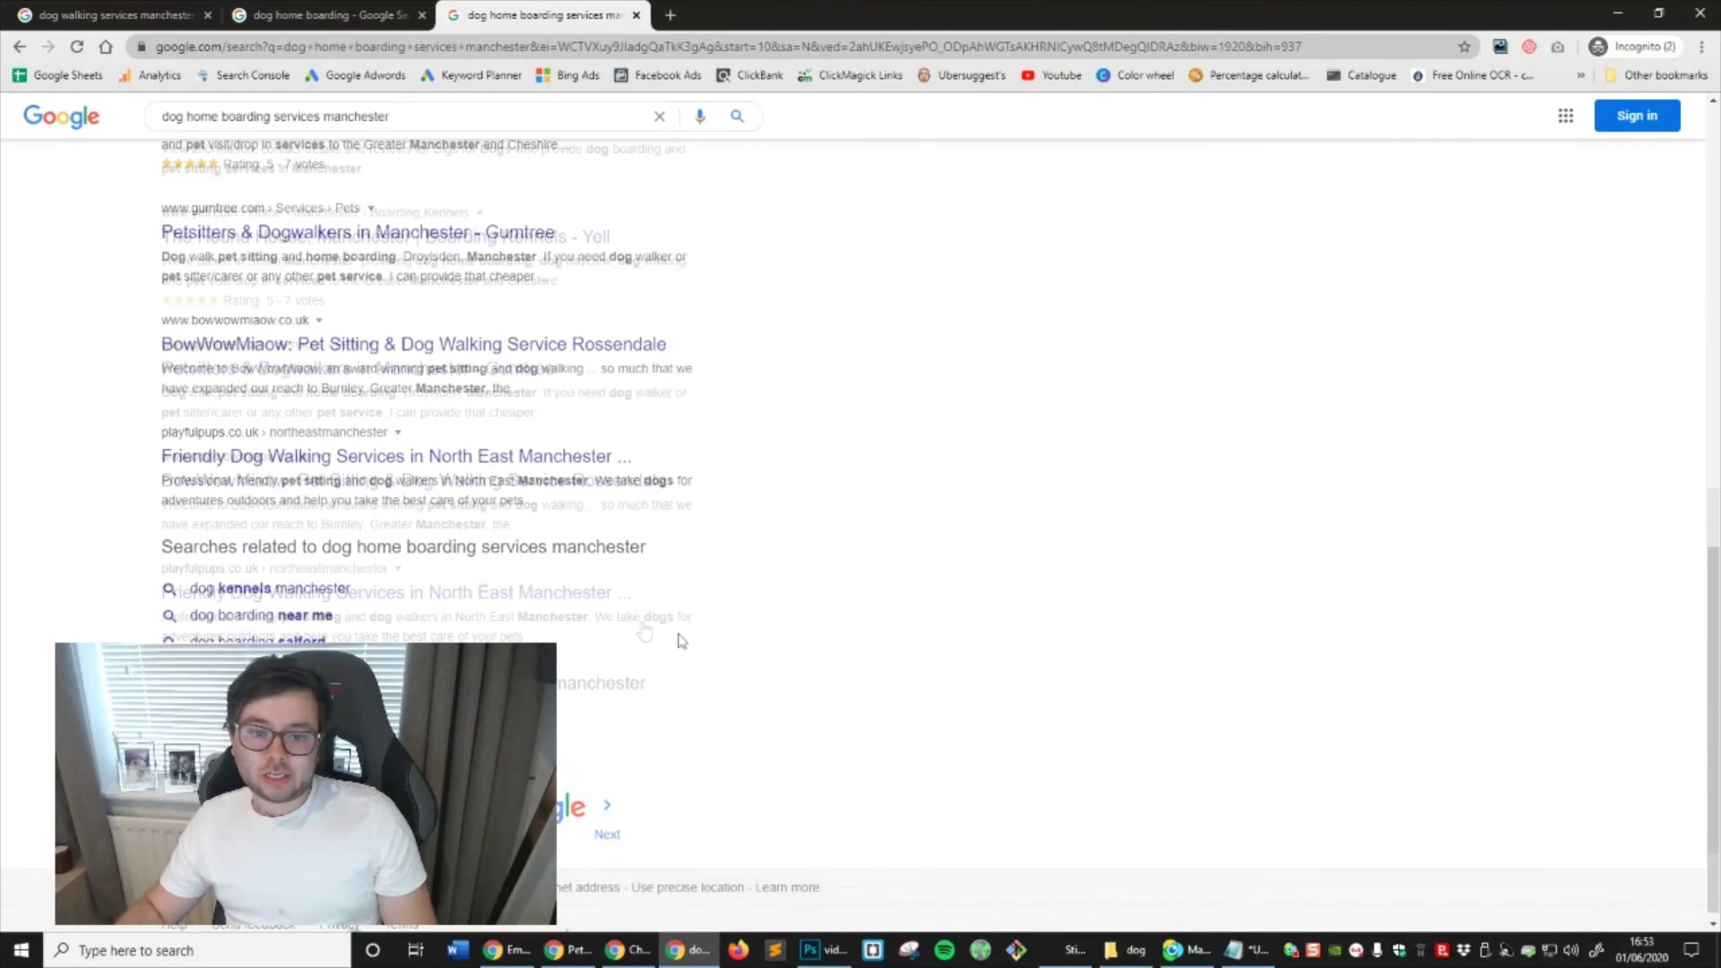
Restrict the "dog home boarding services manchester" search to videos, look through the first two result pages and return to page one
left_click(546, 181)
left_click(540, 218)
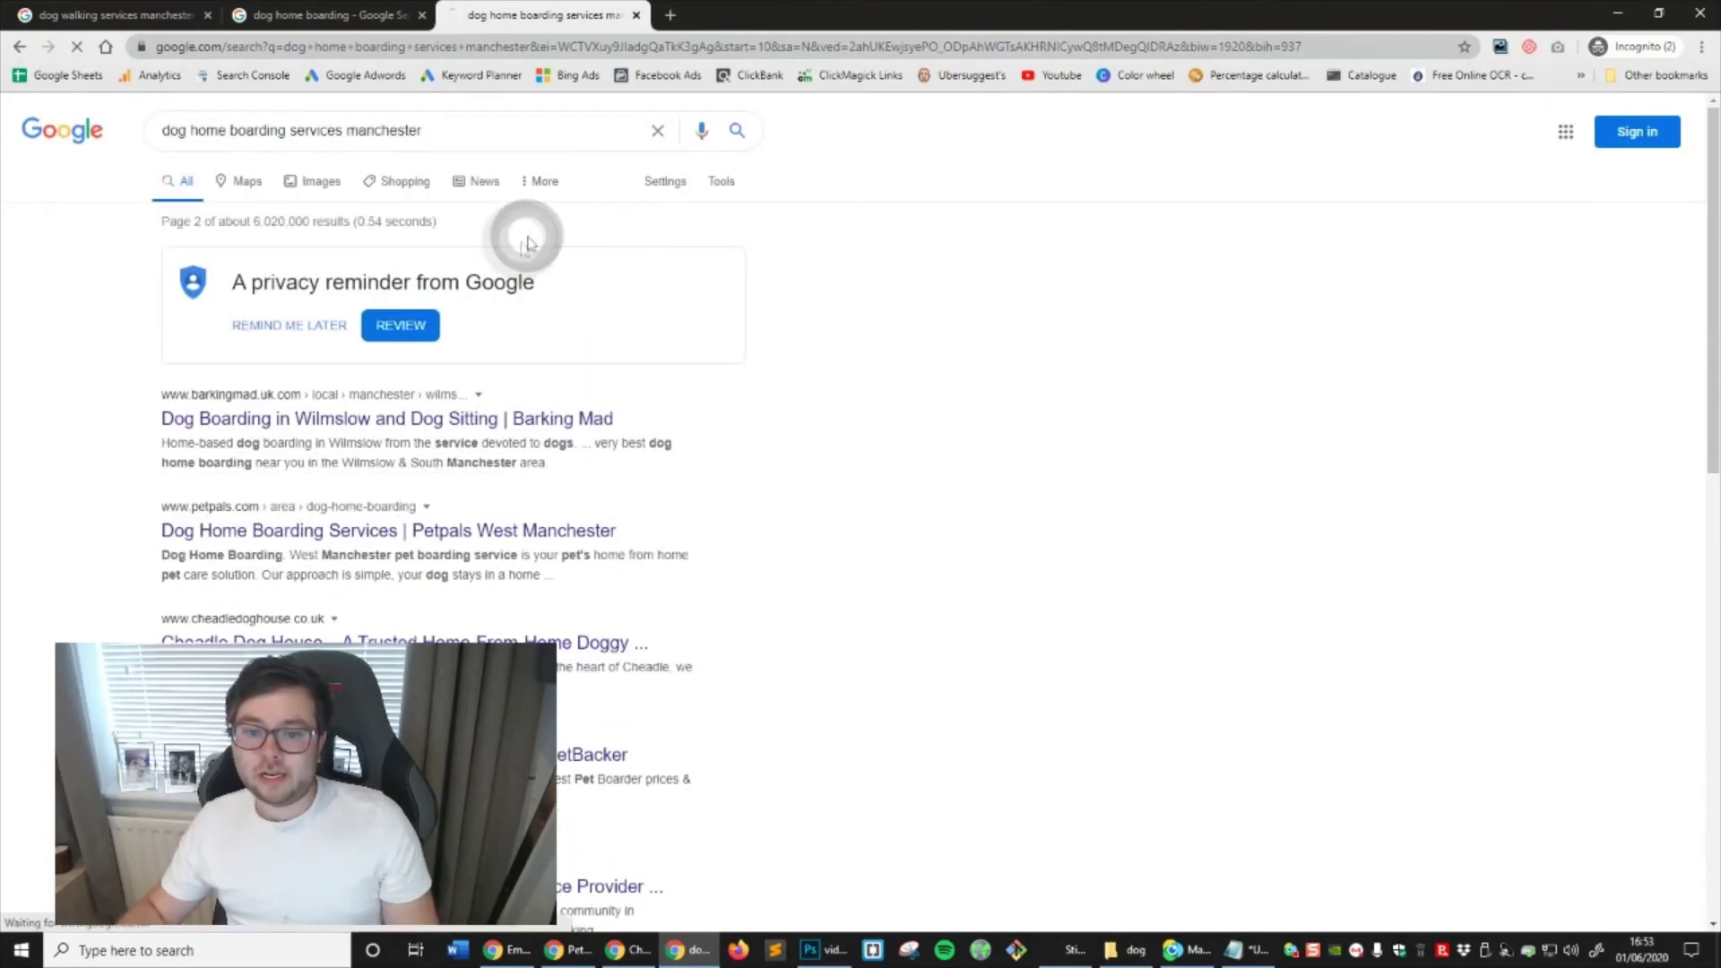
scroll(849, 368, "down", 10)
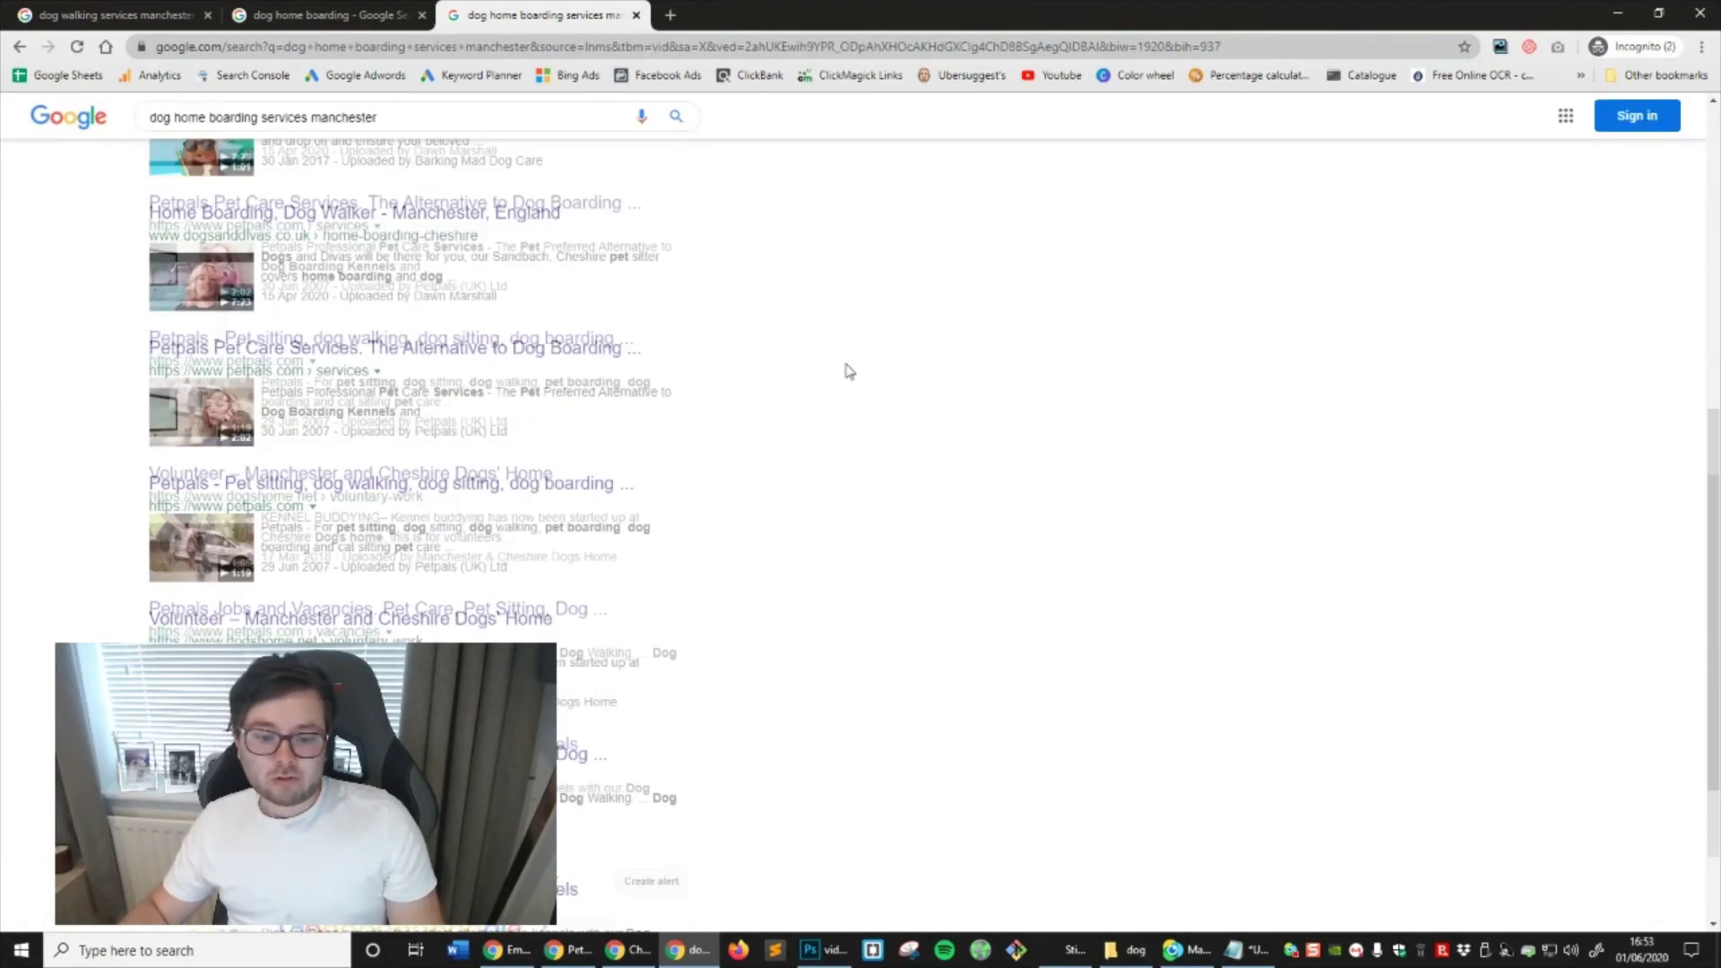
scroll(397, 562, "up", 4)
scroll(397, 562, "up", 5)
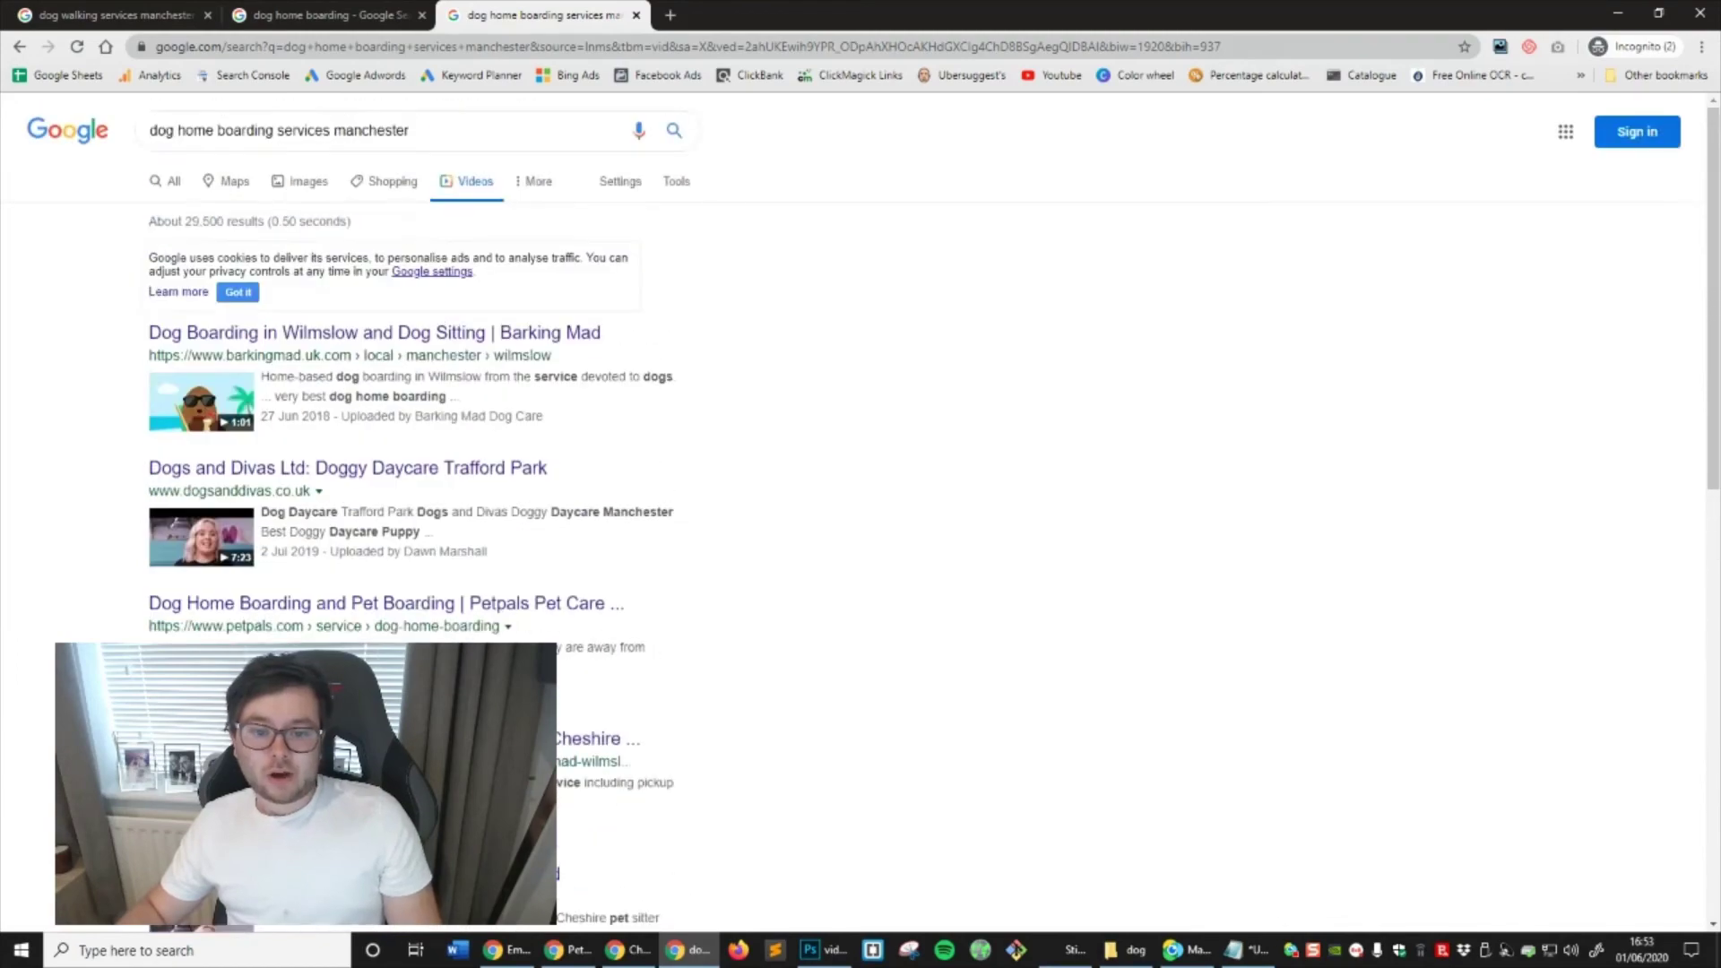
scroll(396, 562, "down", 10)
left_click(556, 745)
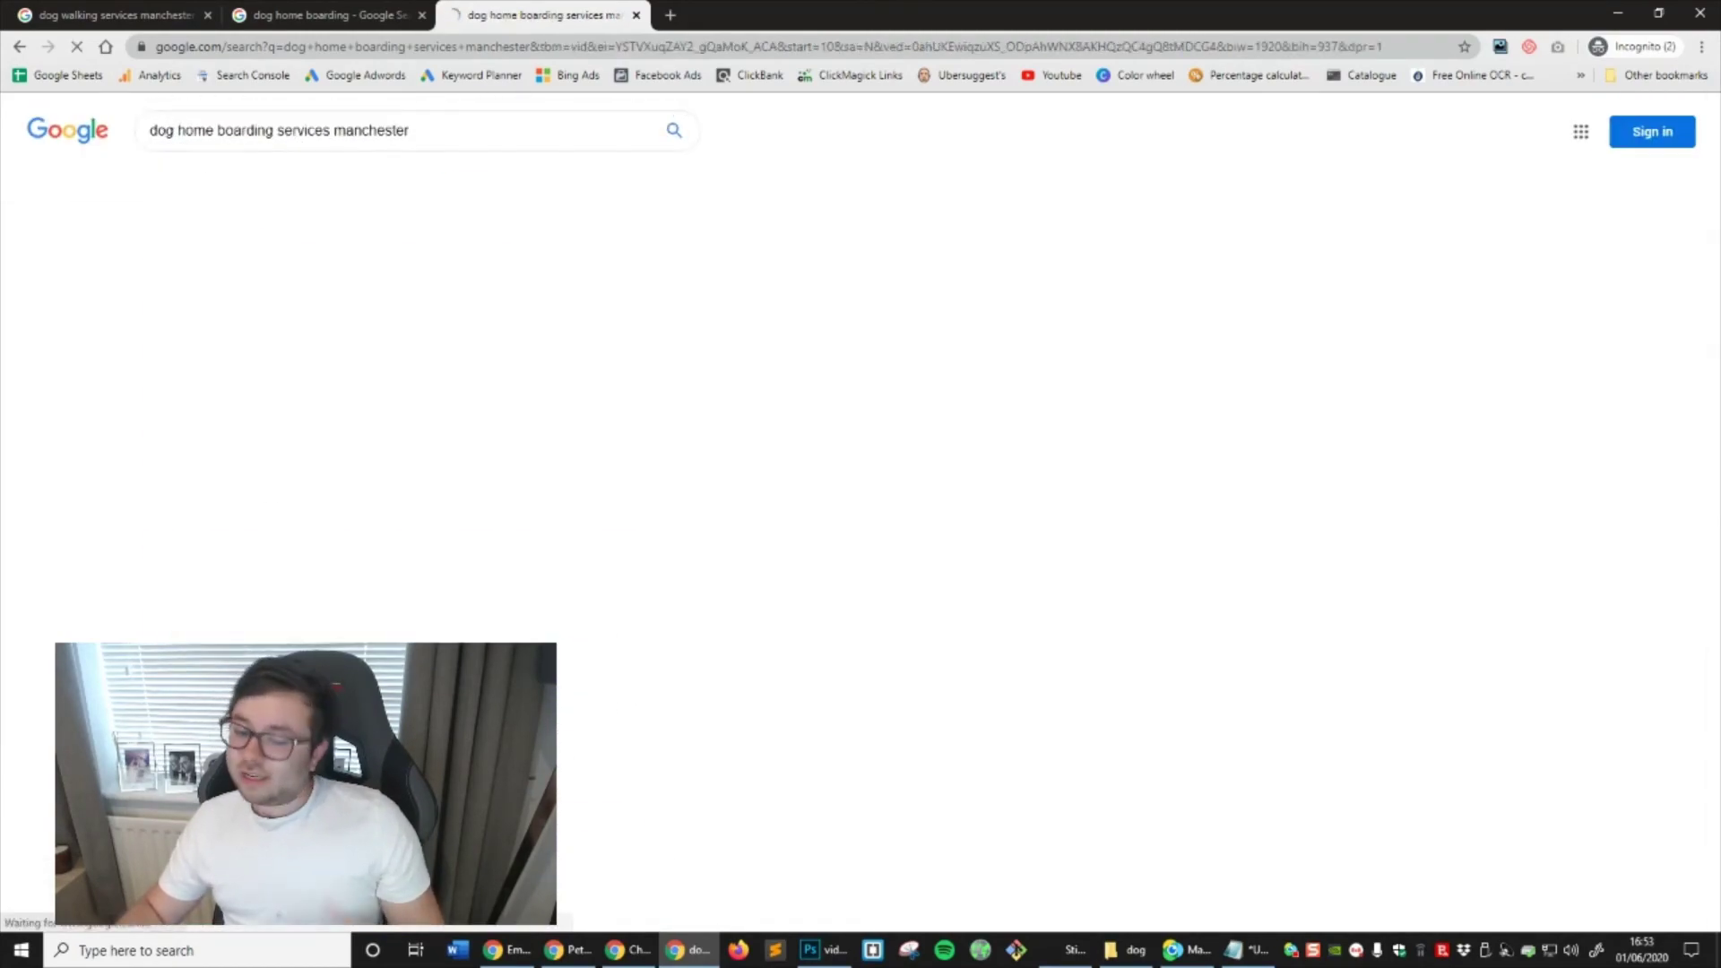
scroll(599, 741, "down", 6)
scroll(606, 745, "down", 4)
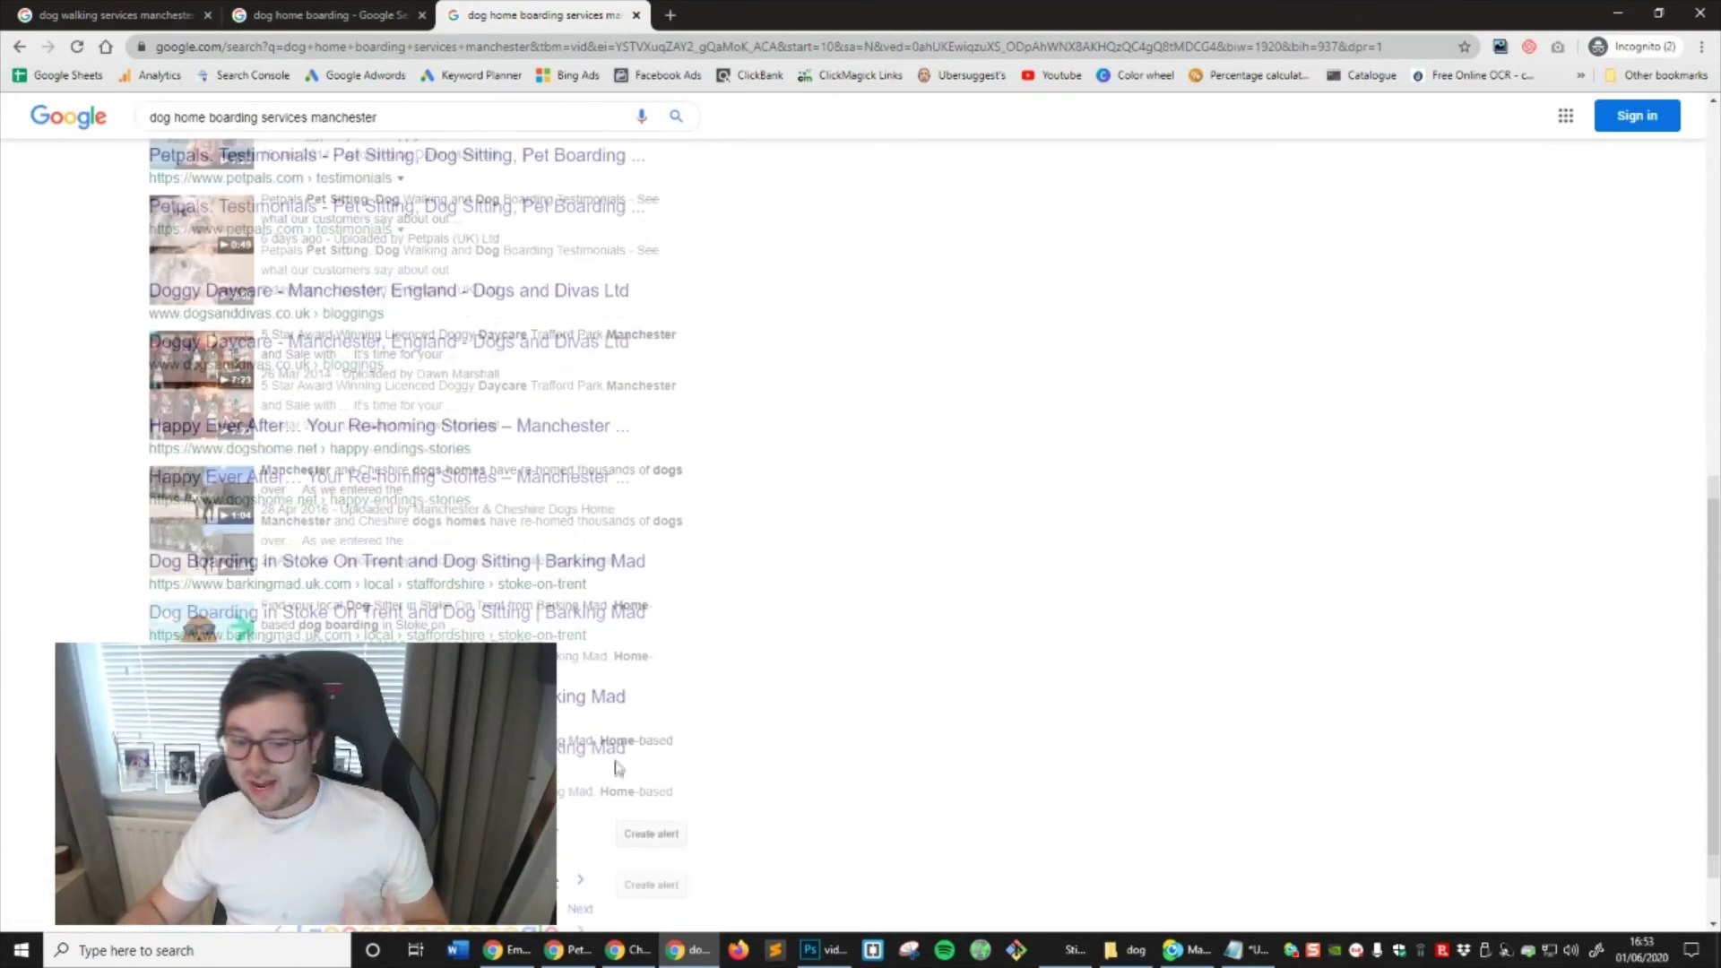
left_click(556, 849)
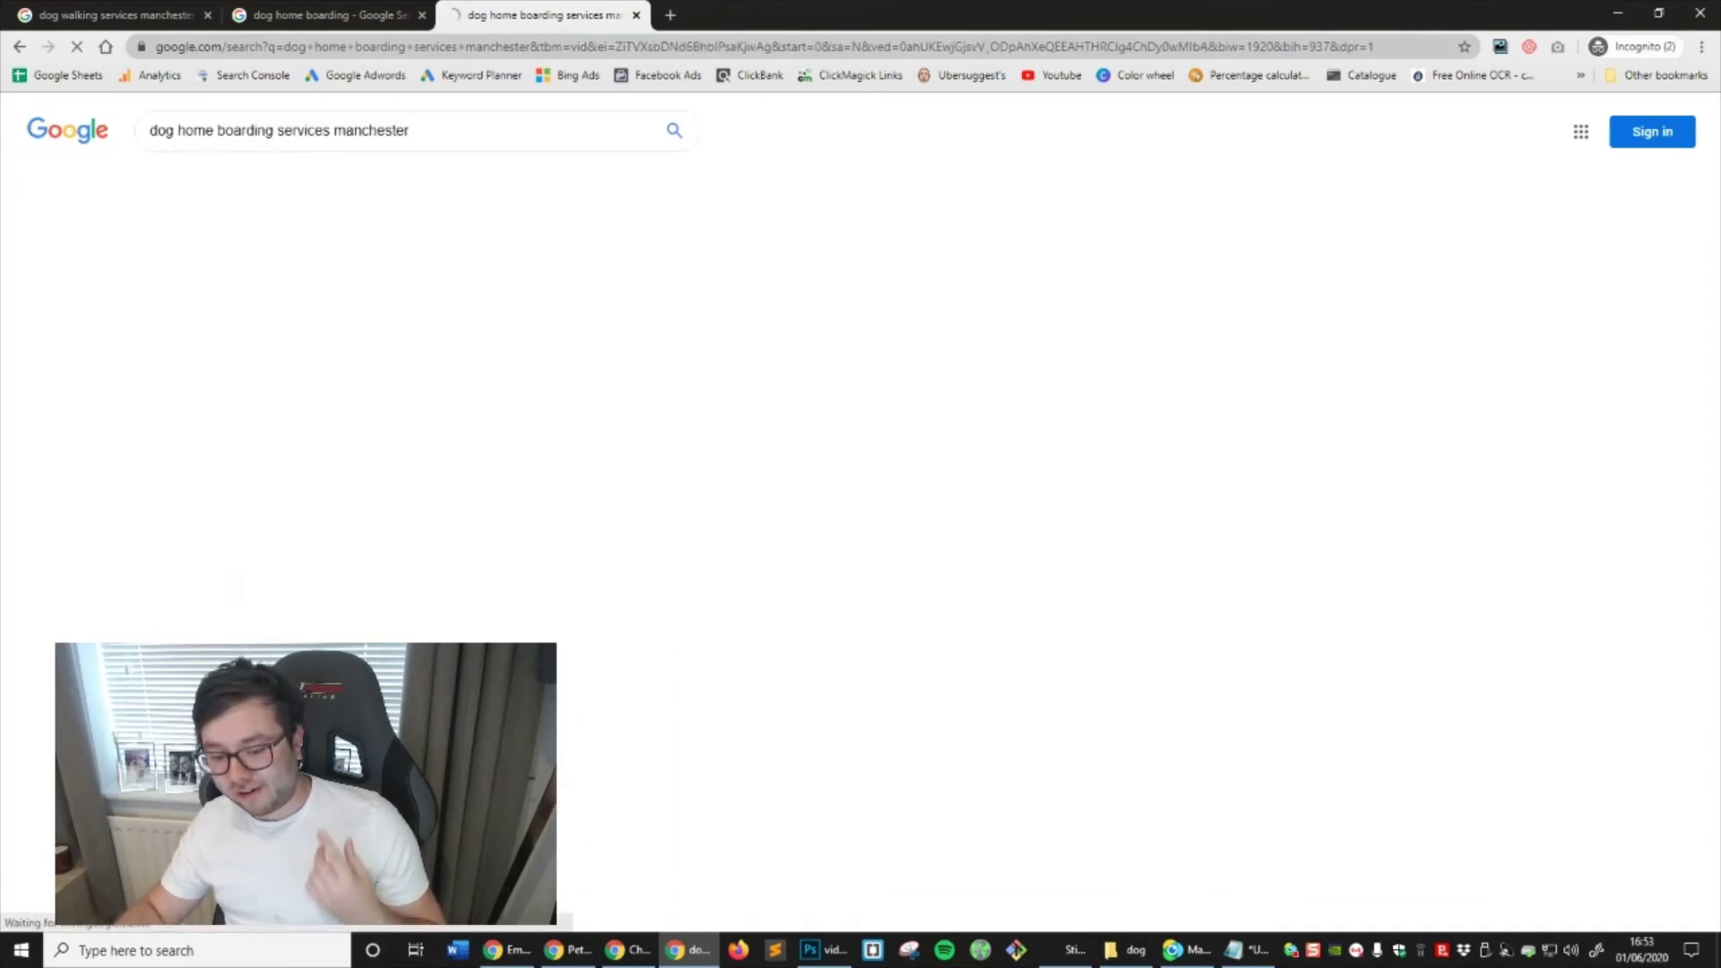
Search YouTube for "dog walking services manchester" in a new incognito tab and check where the published videos rank
left_click(140, 7)
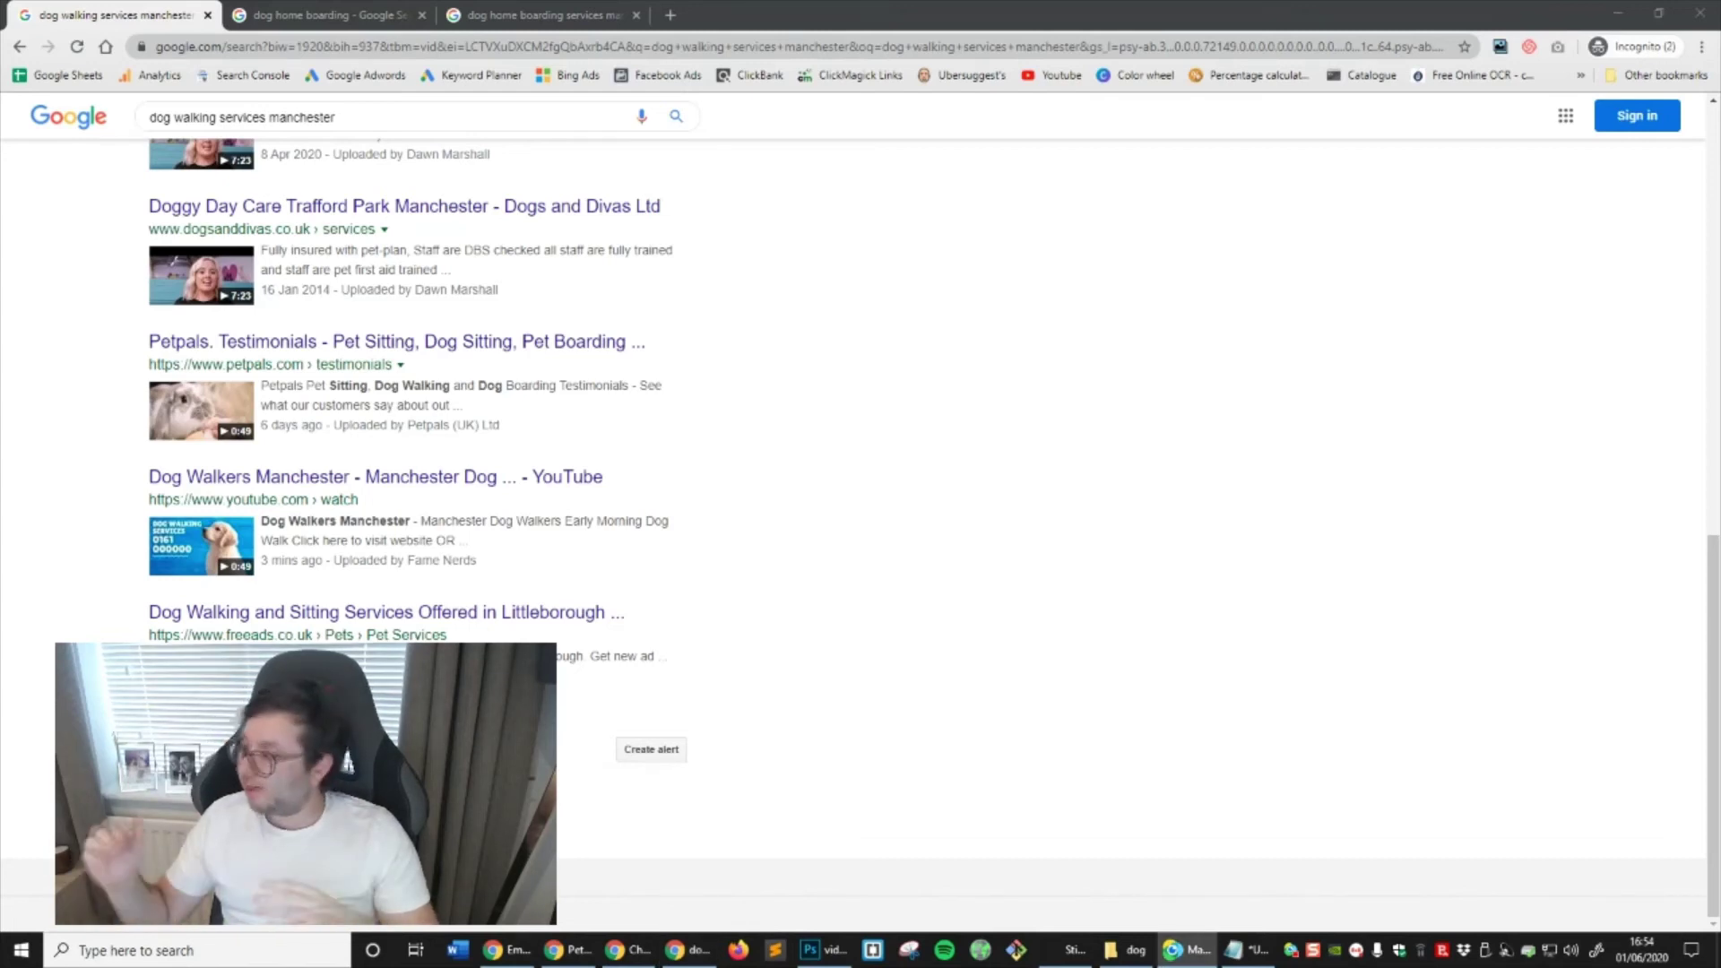
left_click(674, 13)
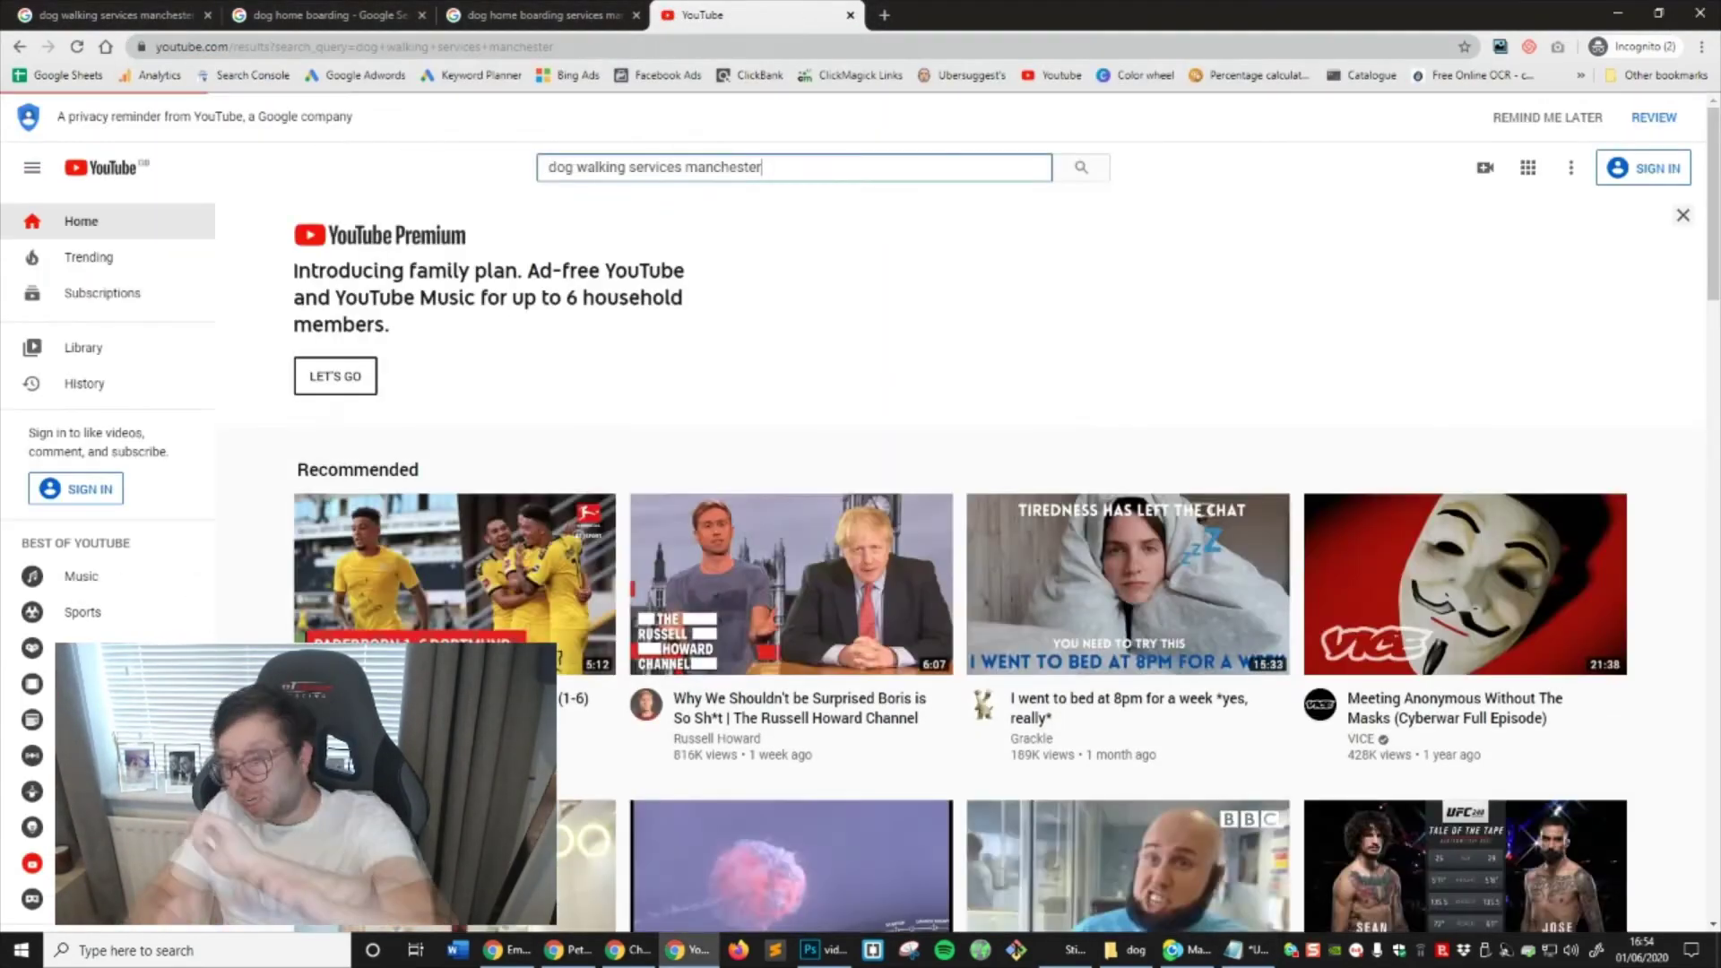
key("Return")
scroll(821, 586, "down", 1)
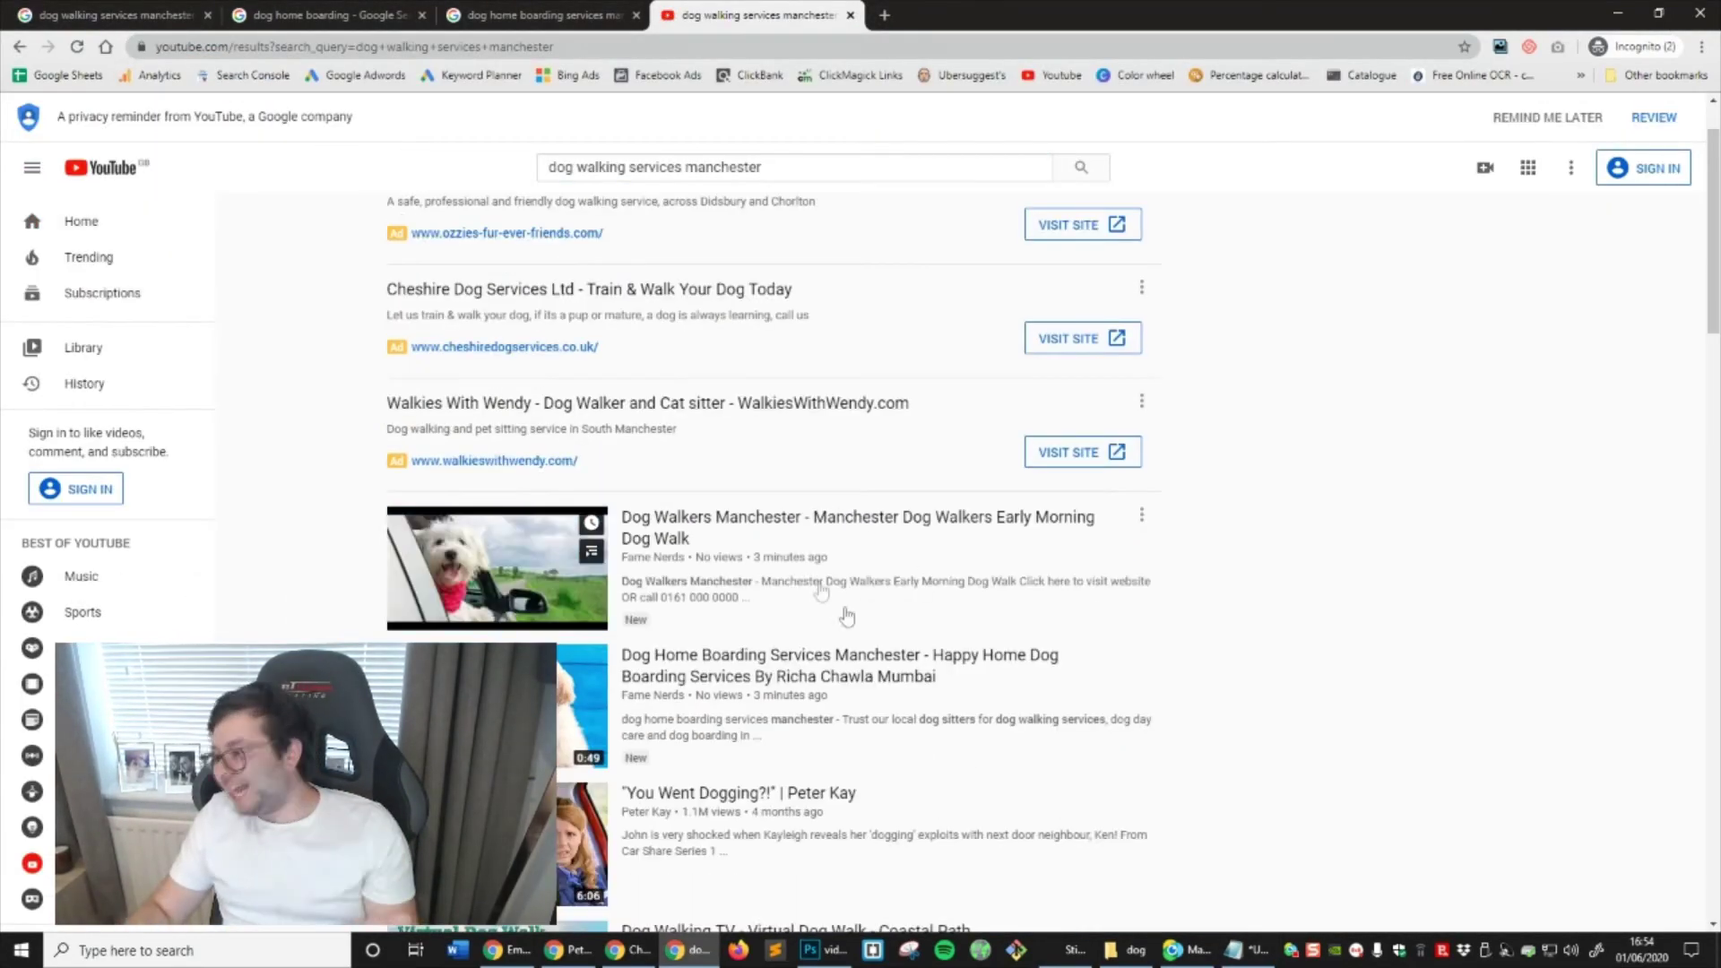
scroll(1406, 691, "down", 8)
scroll(1371, 760, "up", 4)
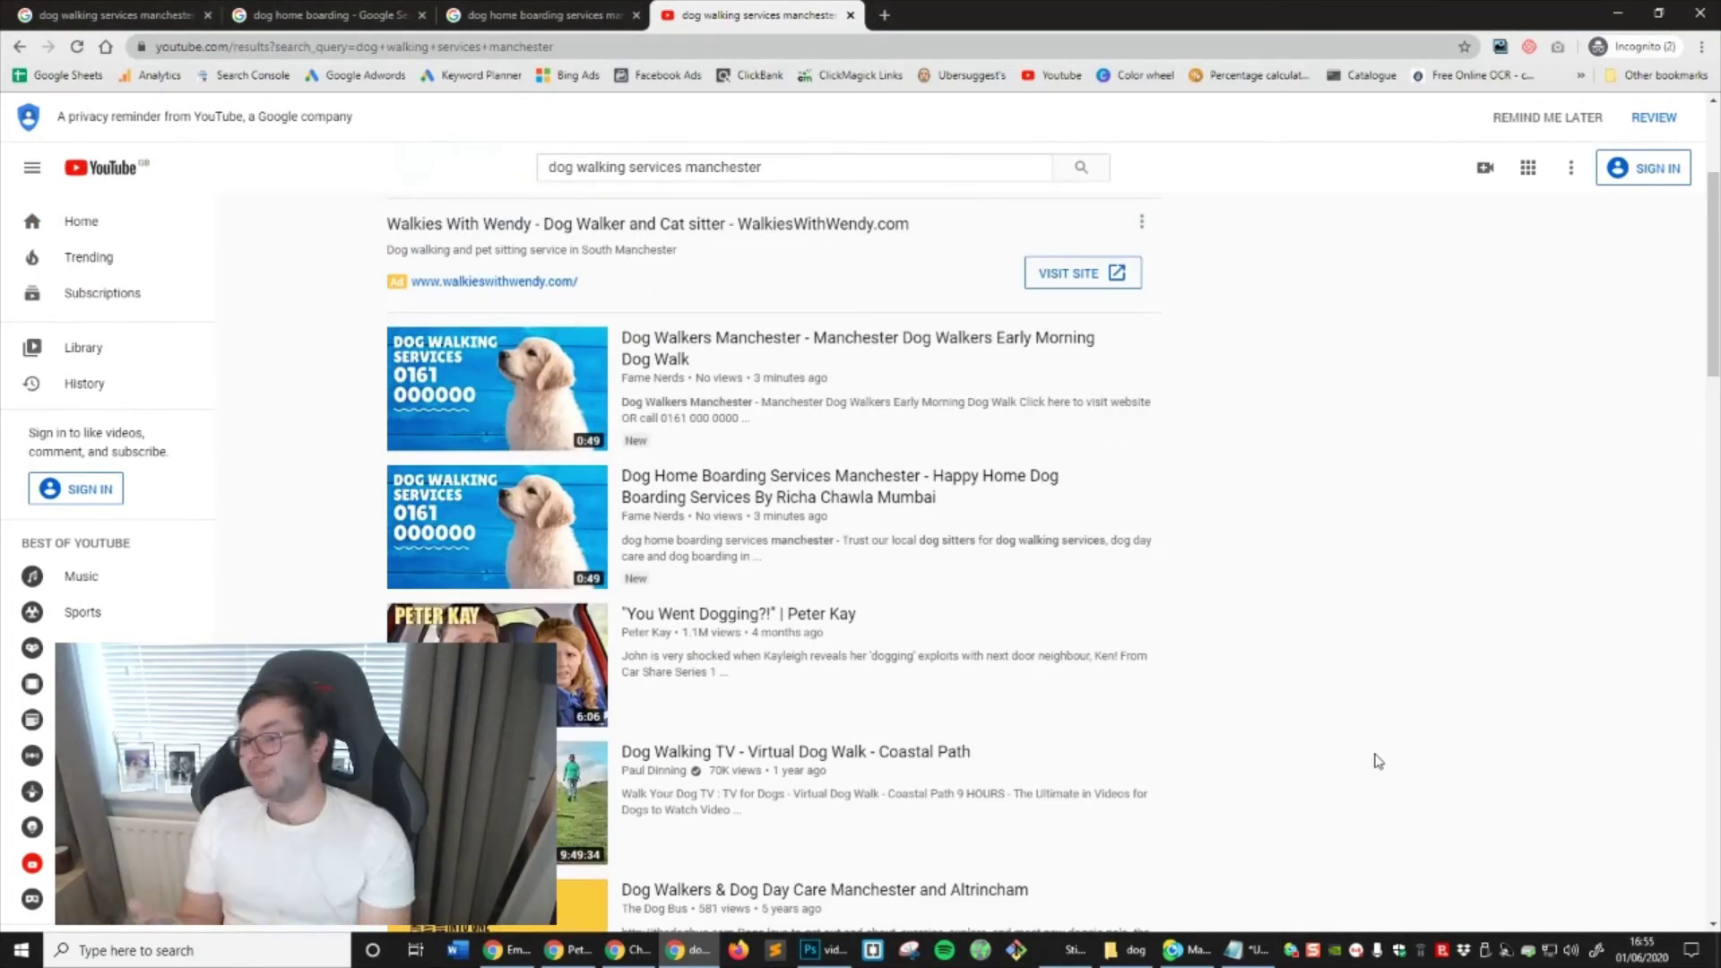
Search YouTube for "dog home boarding" and look through the results for the published video
left_click(653, 157)
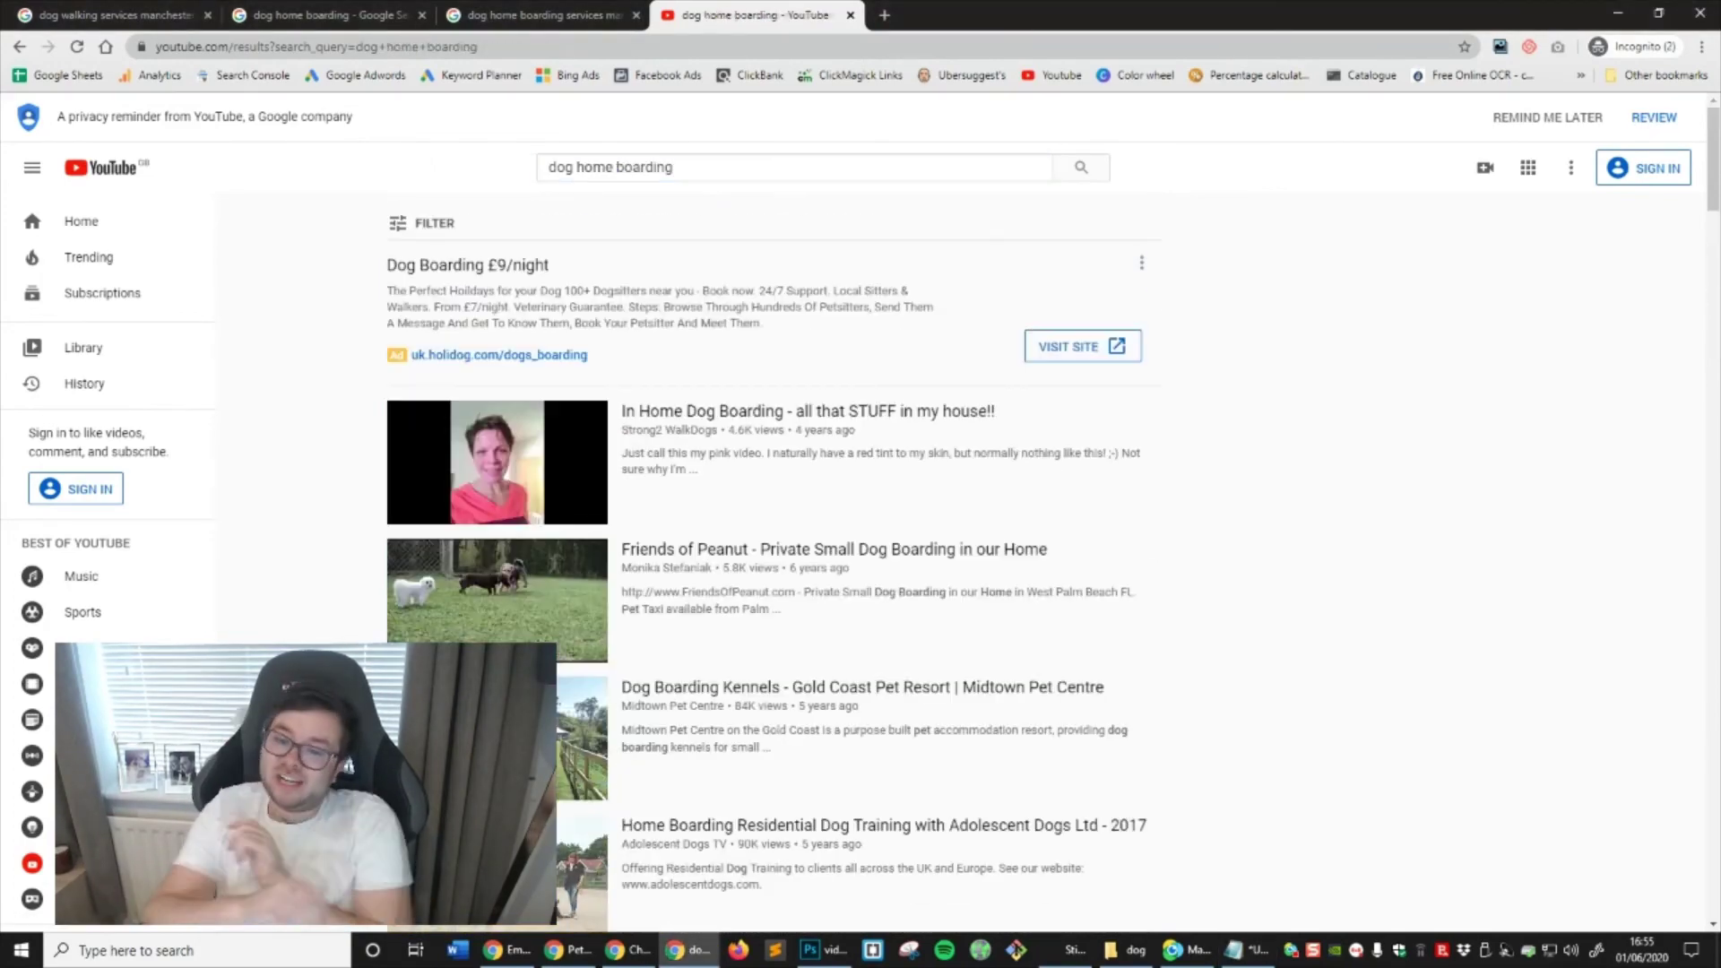
scroll(884, 500, "down", 15)
scroll(1080, 663, "down", 4)
scroll(941, 730, "up", 20)
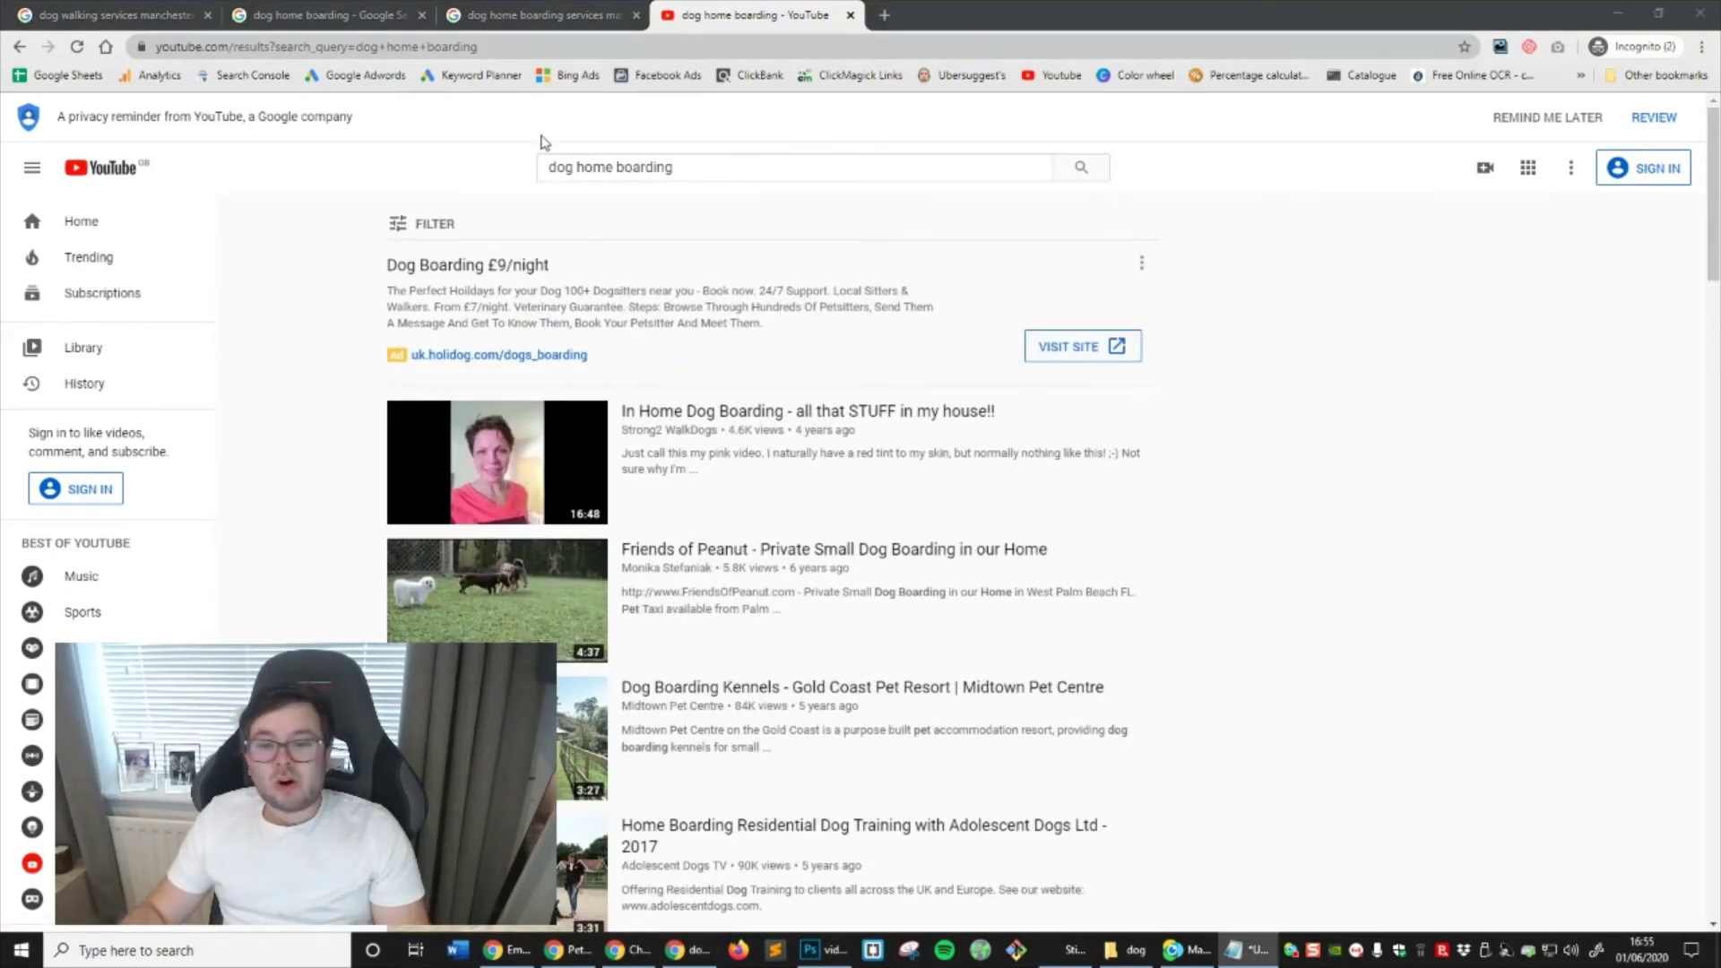
Search YouTube for "dog home boarding services manchester"
left_click(656, 165)
key("ctrl+a")
type("dog home boarding services manchester")
key("Return")
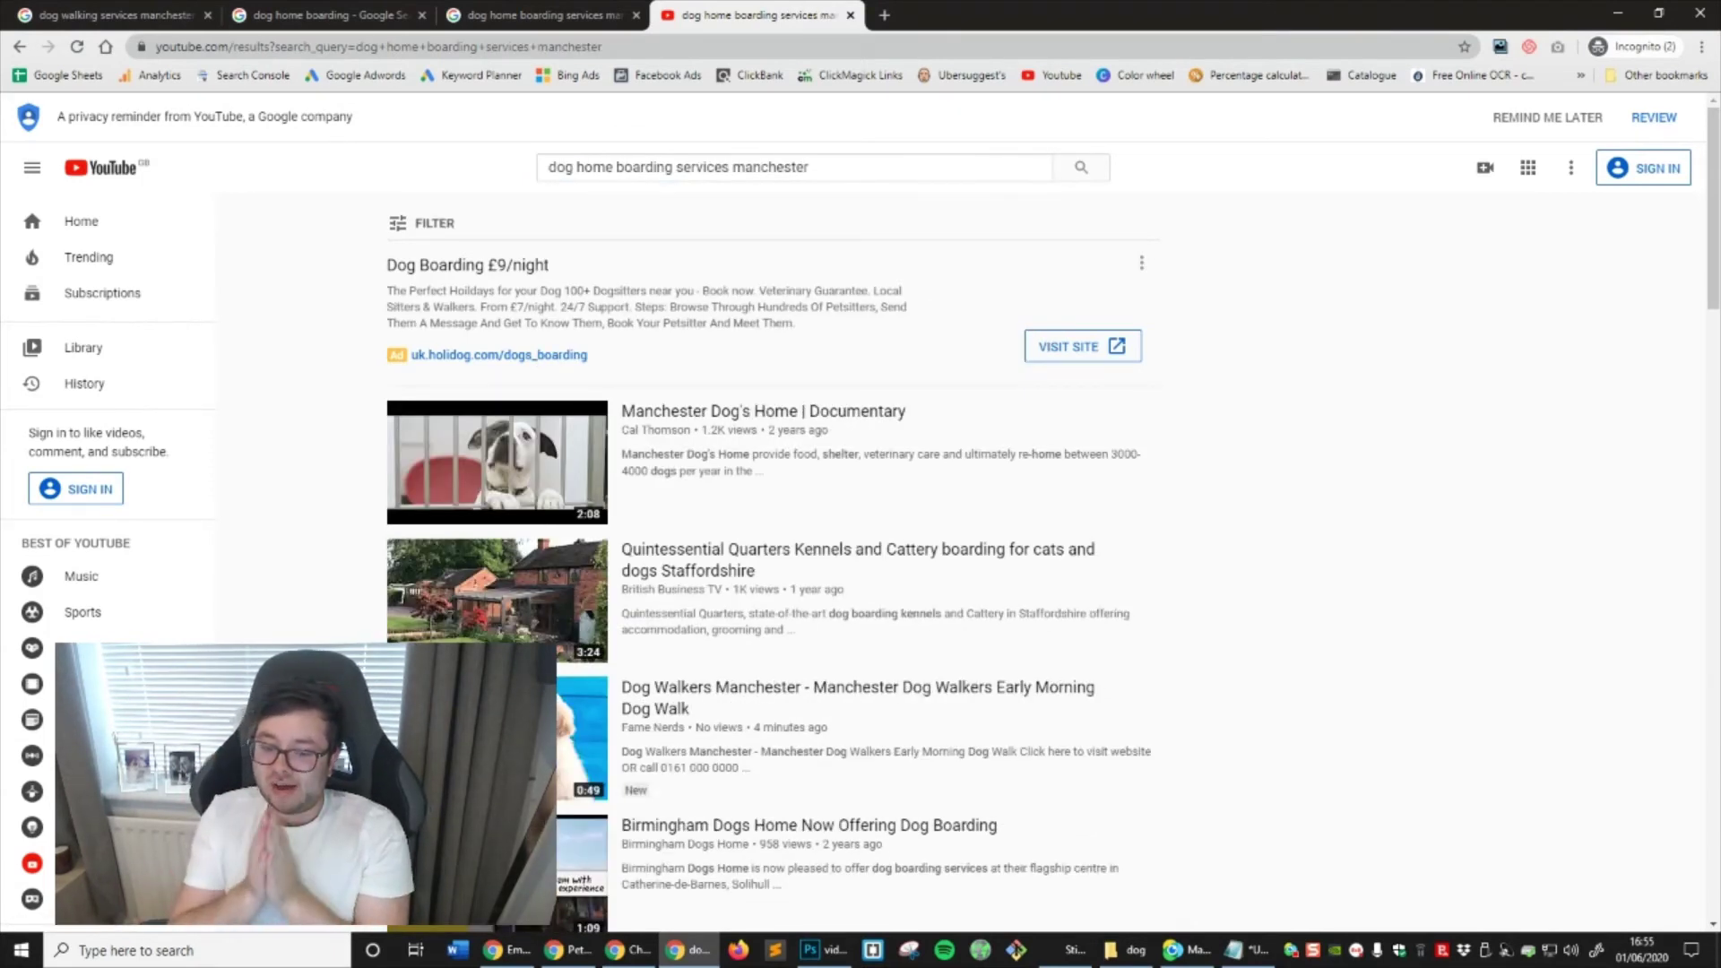
Examine the YouTube results for "dog home boarding services manchester" to see where the published videos rank
scroll(963, 656, "down", 3)
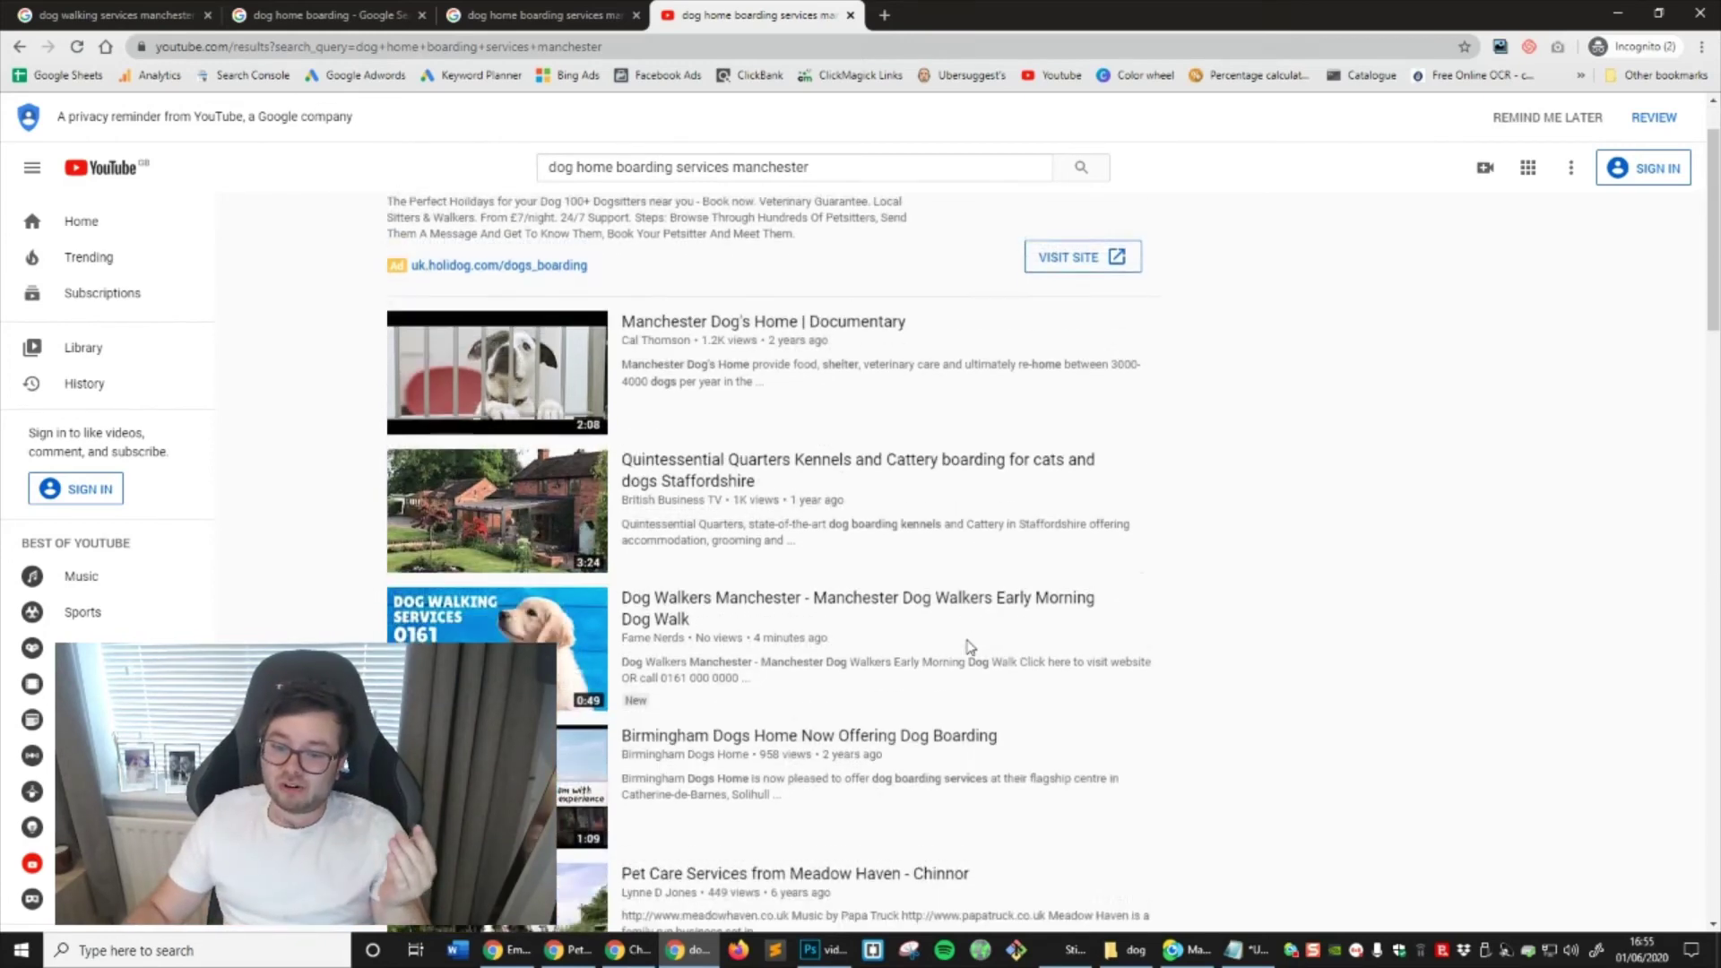
scroll(977, 672, "down", 4)
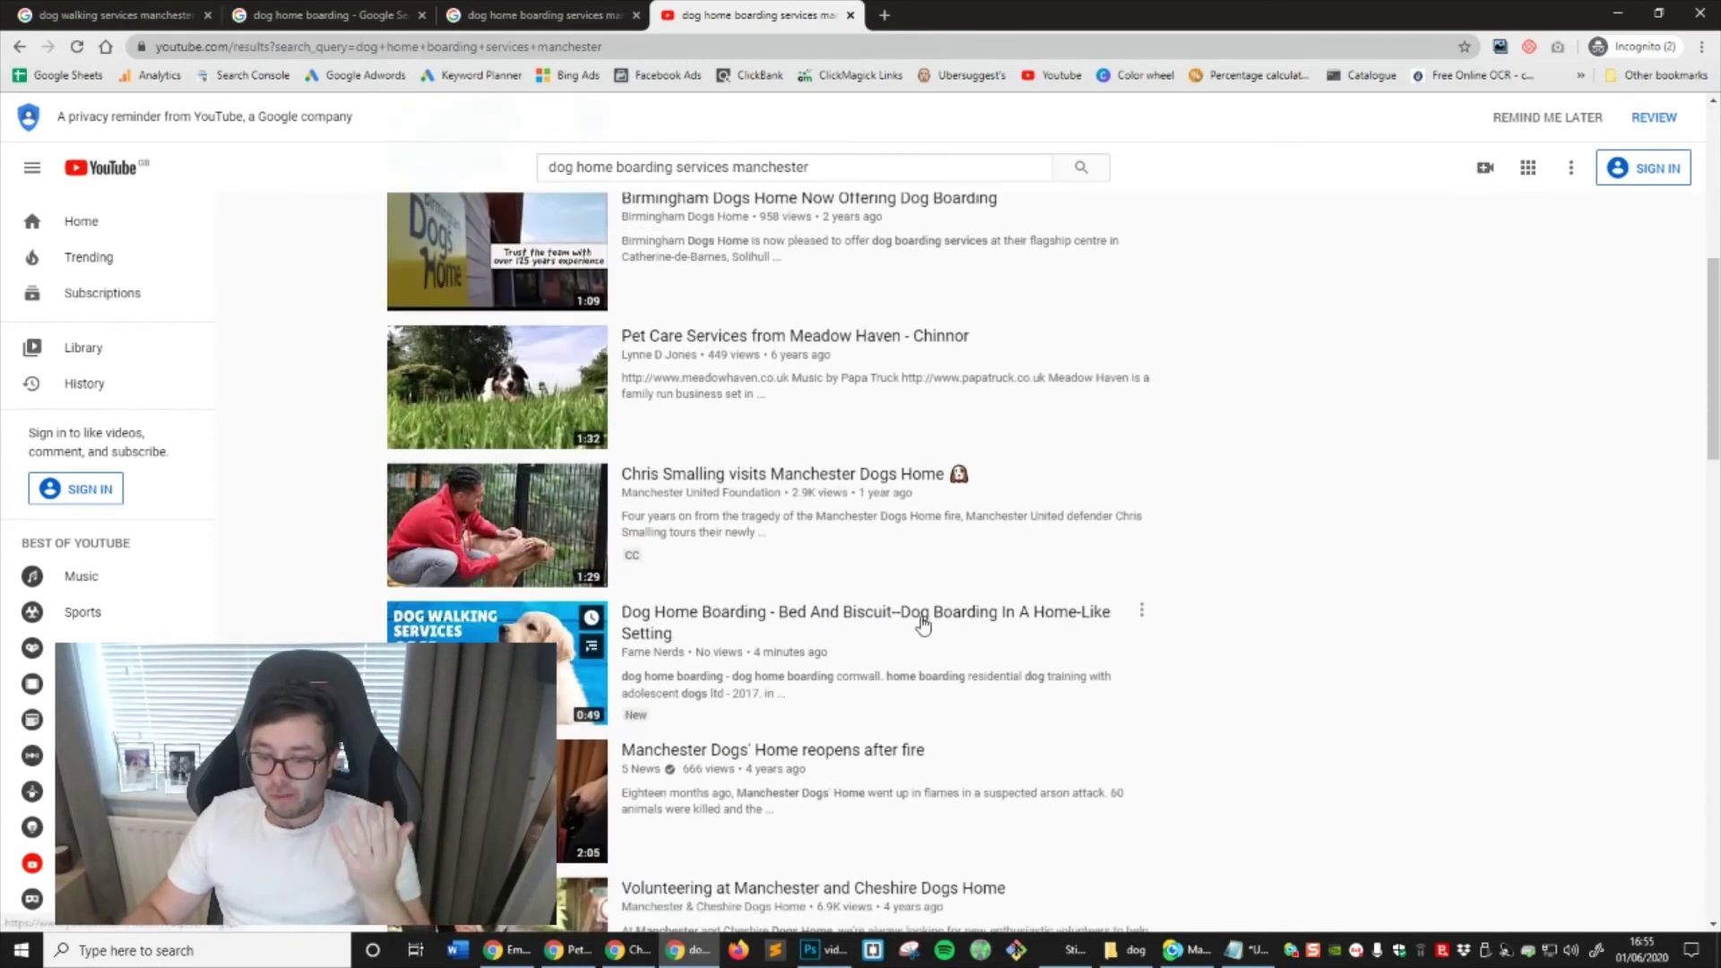
scroll(914, 632, "down", 1)
scroll(1349, 685, "down", 13)
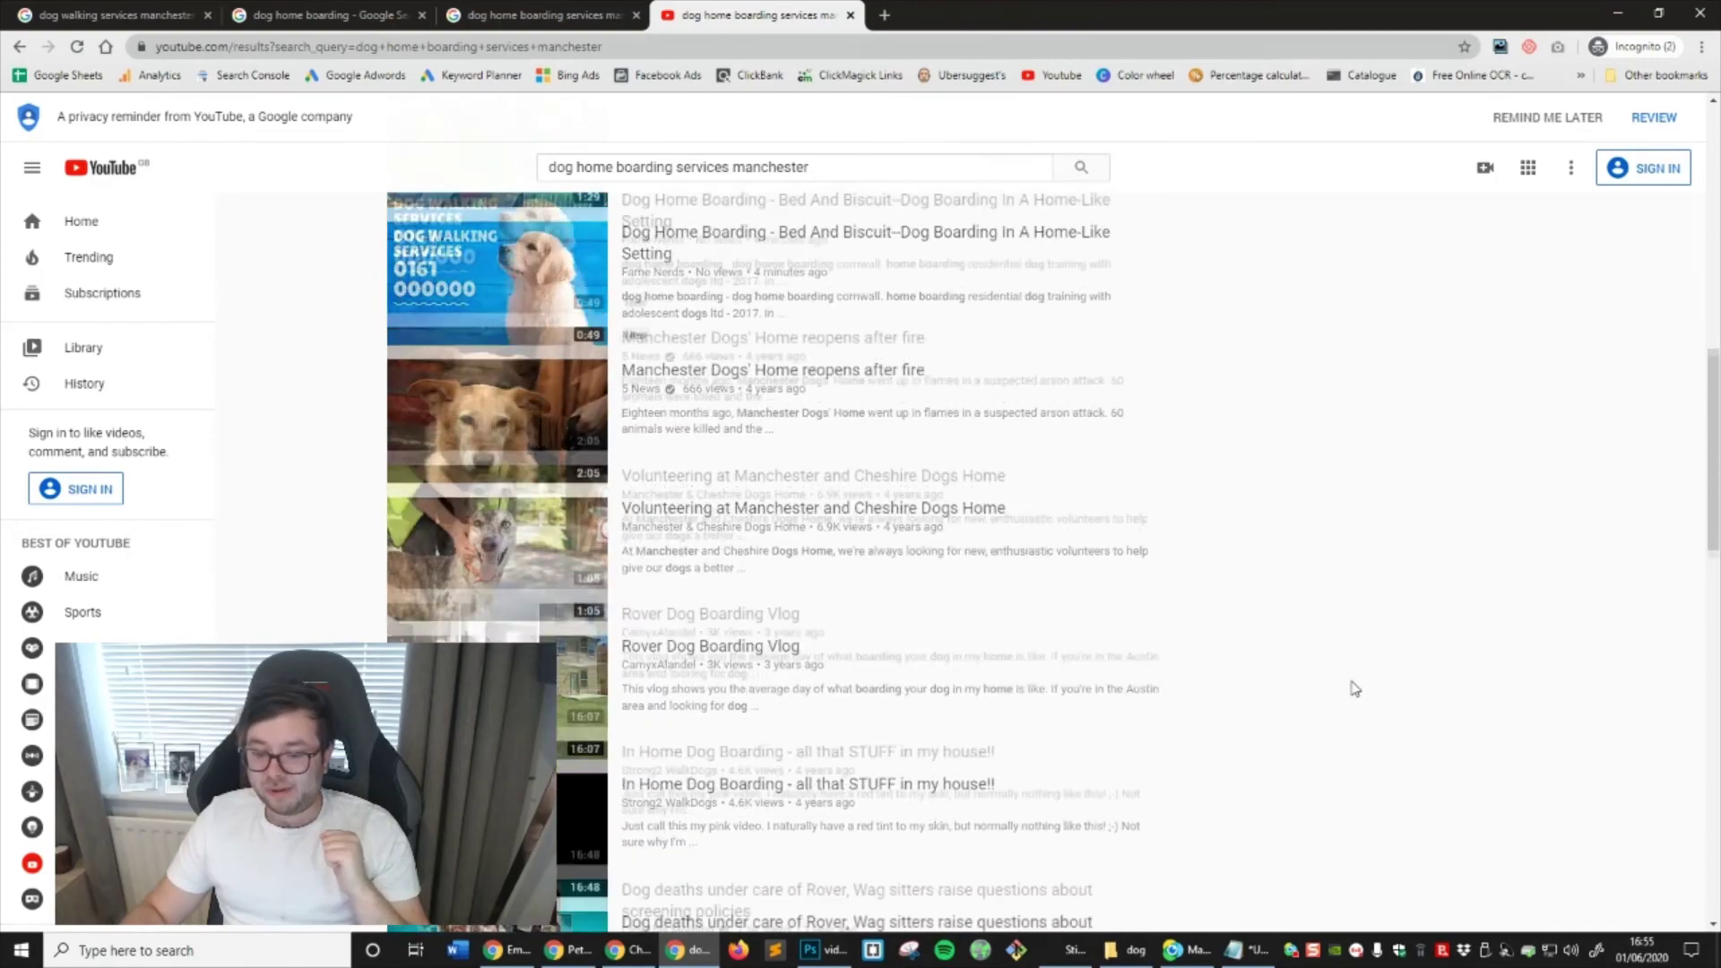
scroll(1339, 712, "down", 4)
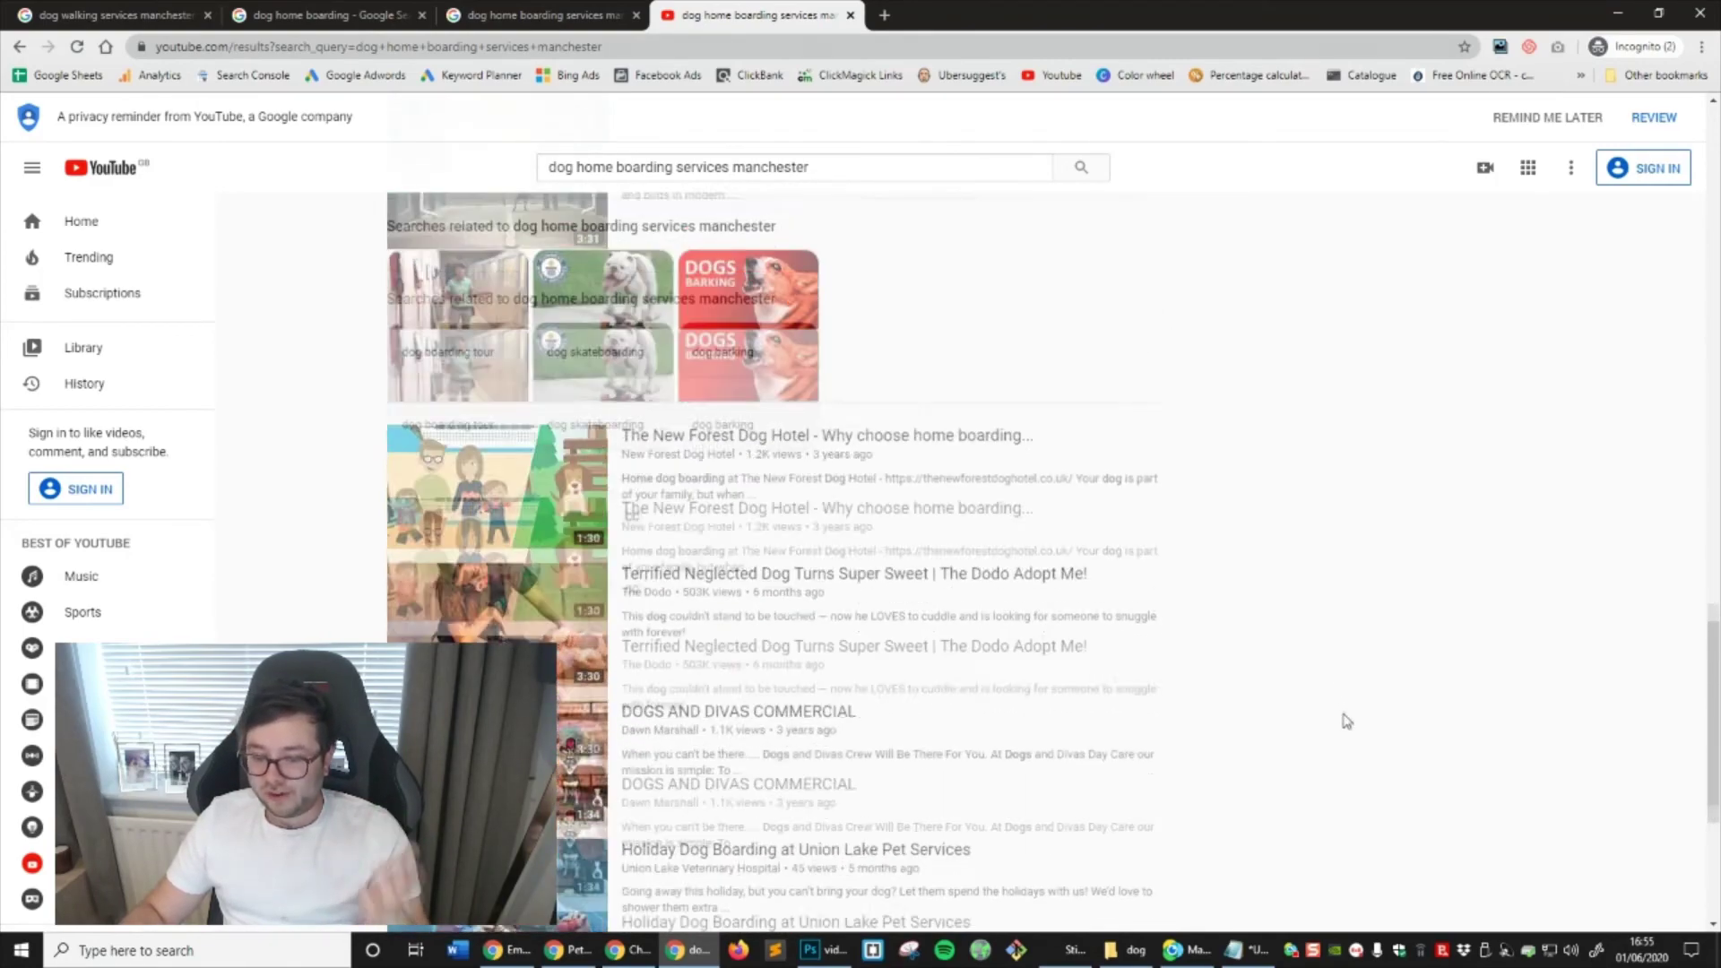
scroll(1327, 717, "up", 17)
scroll(1328, 717, "up", 9)
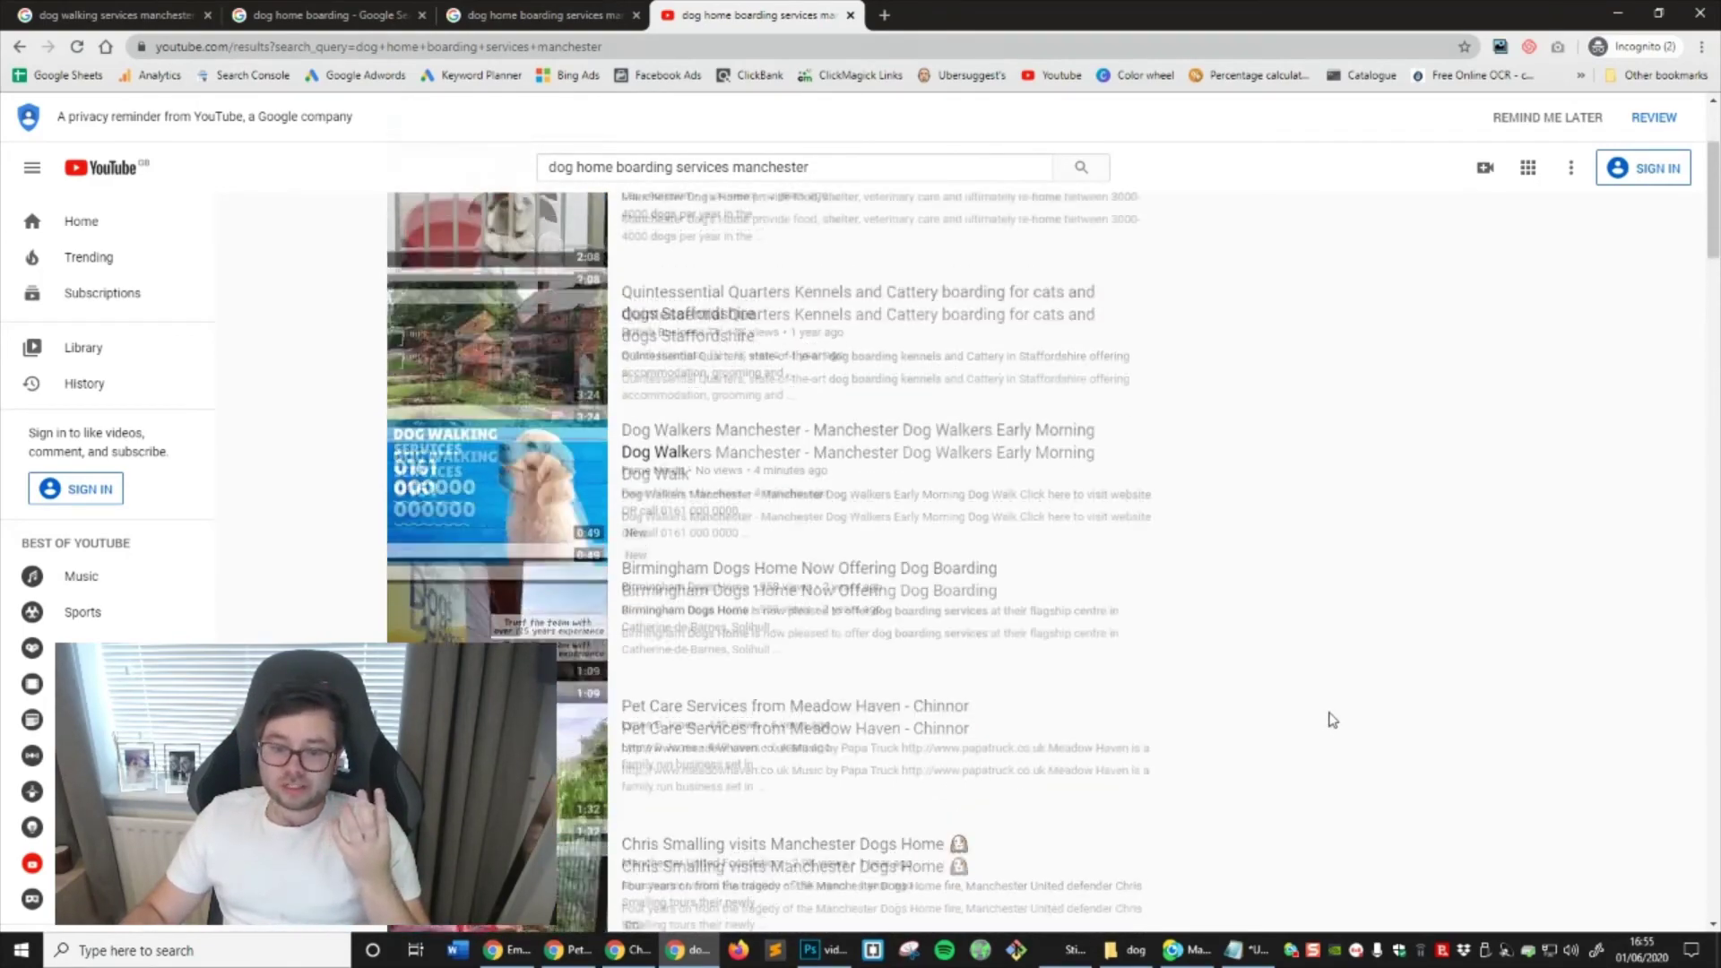
scroll(699, 376, "down", 3)
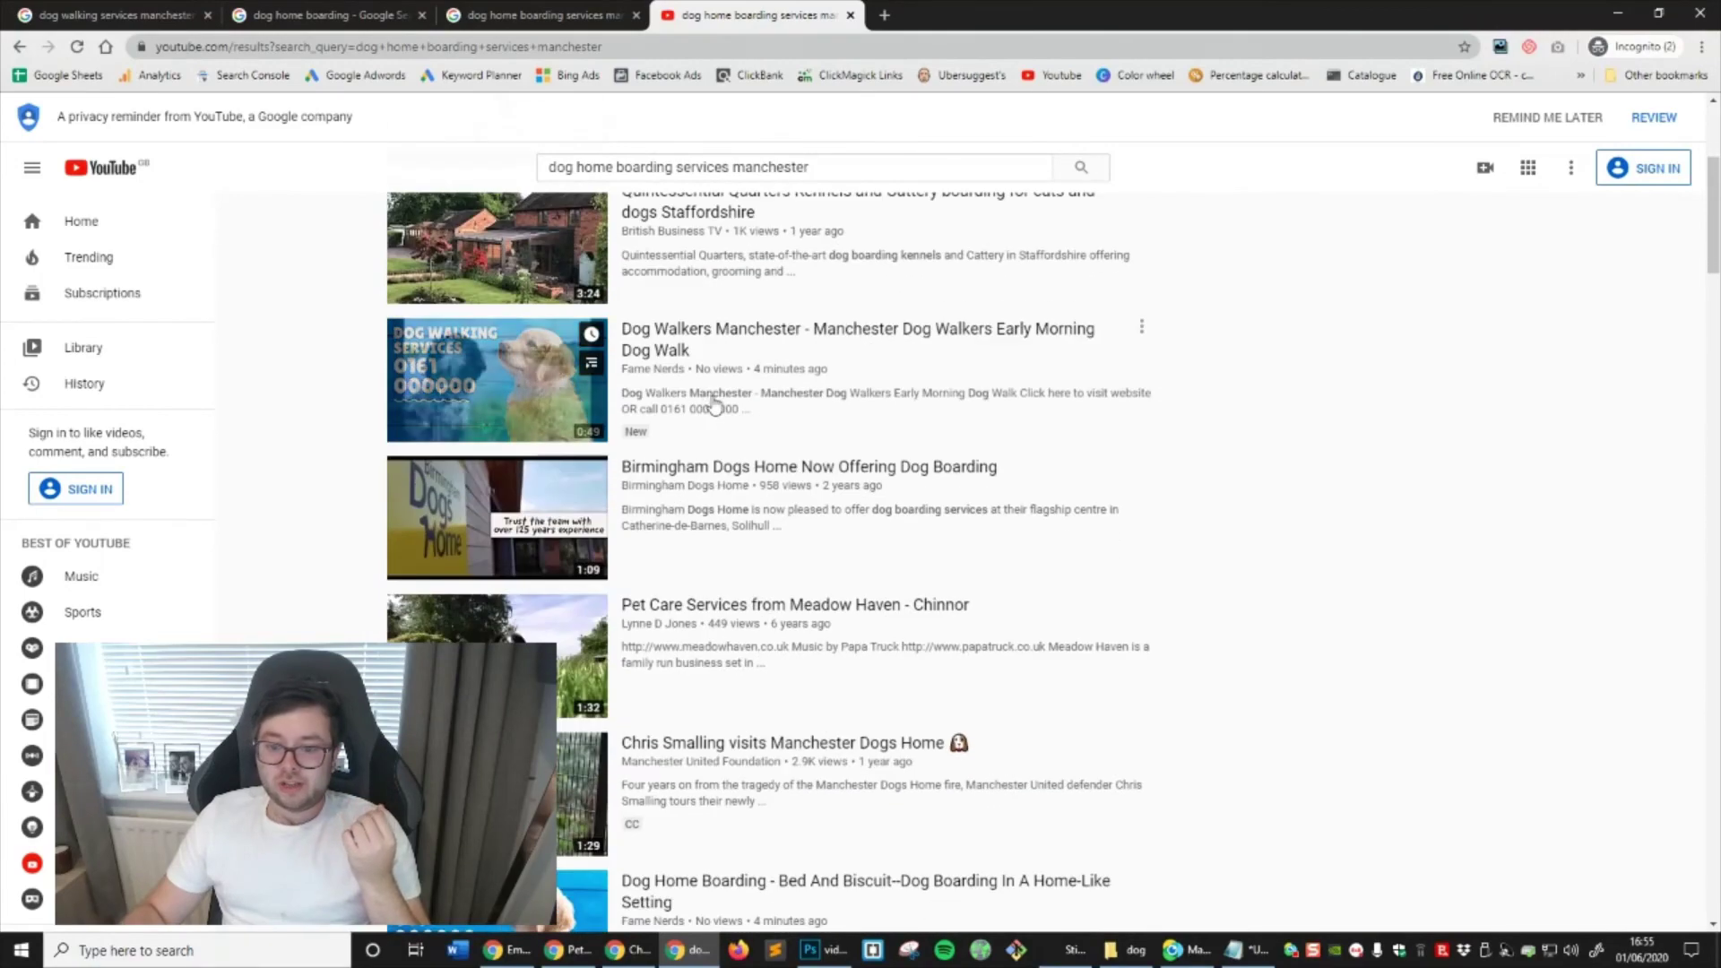
scroll(704, 654, "up", 5)
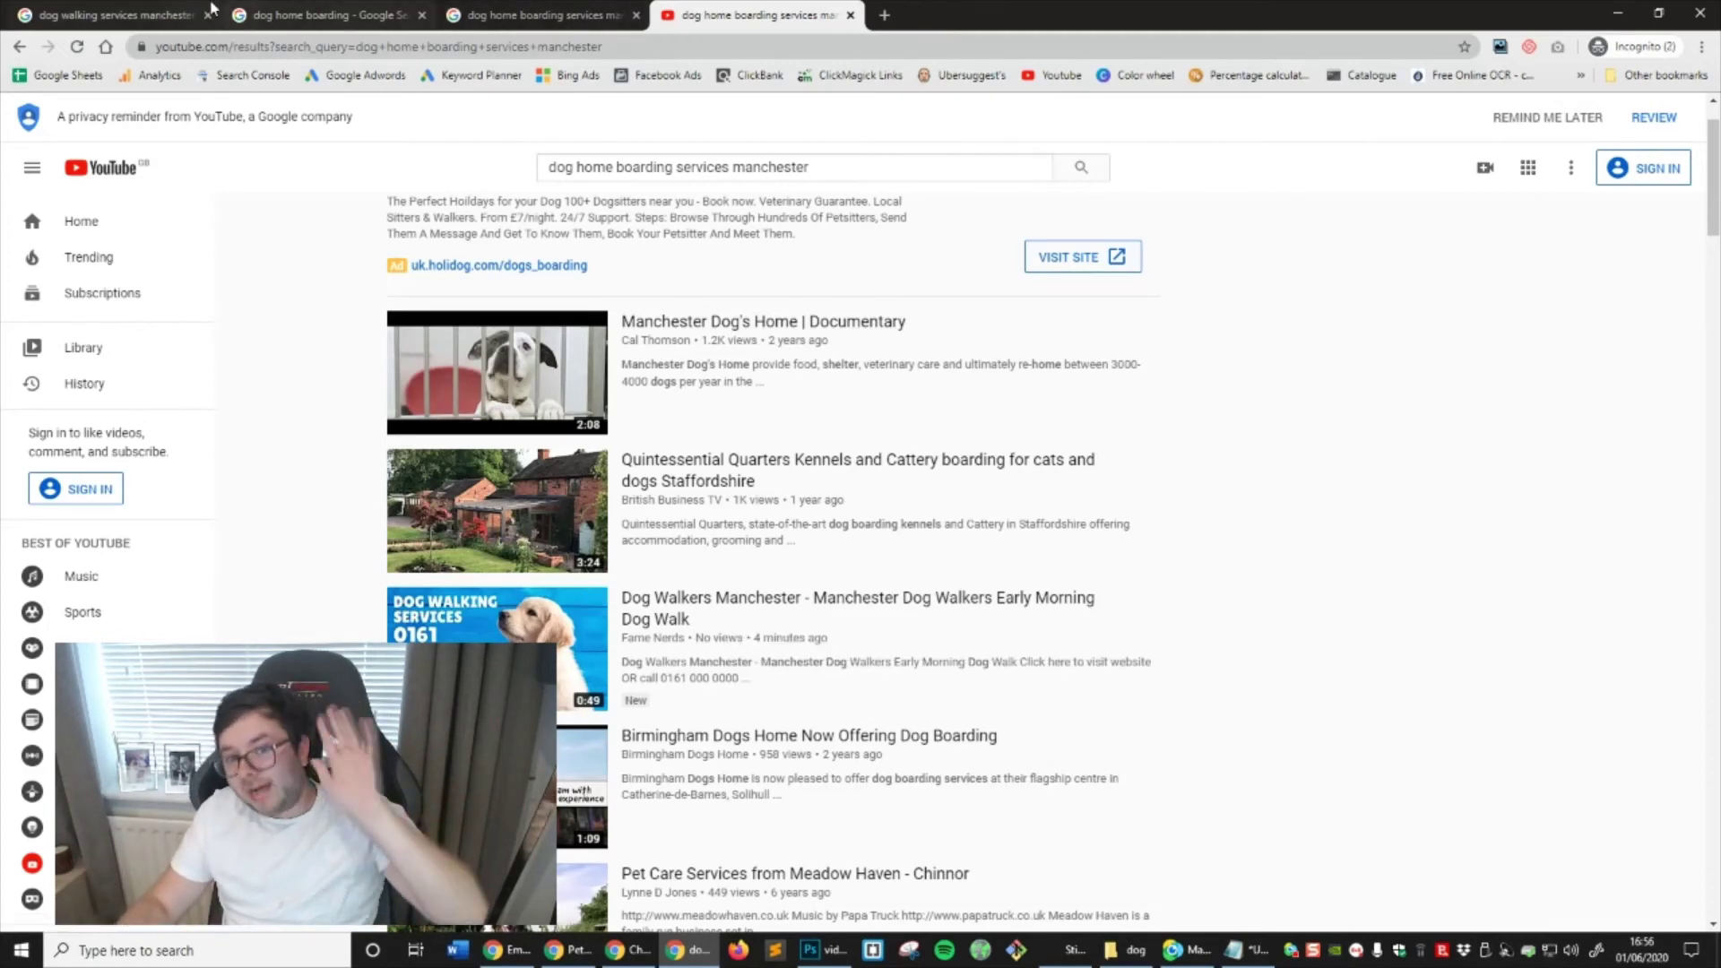
Rerun the Google video search for "dog walking services manchester" and check the position of the published video
left_click(144, 9)
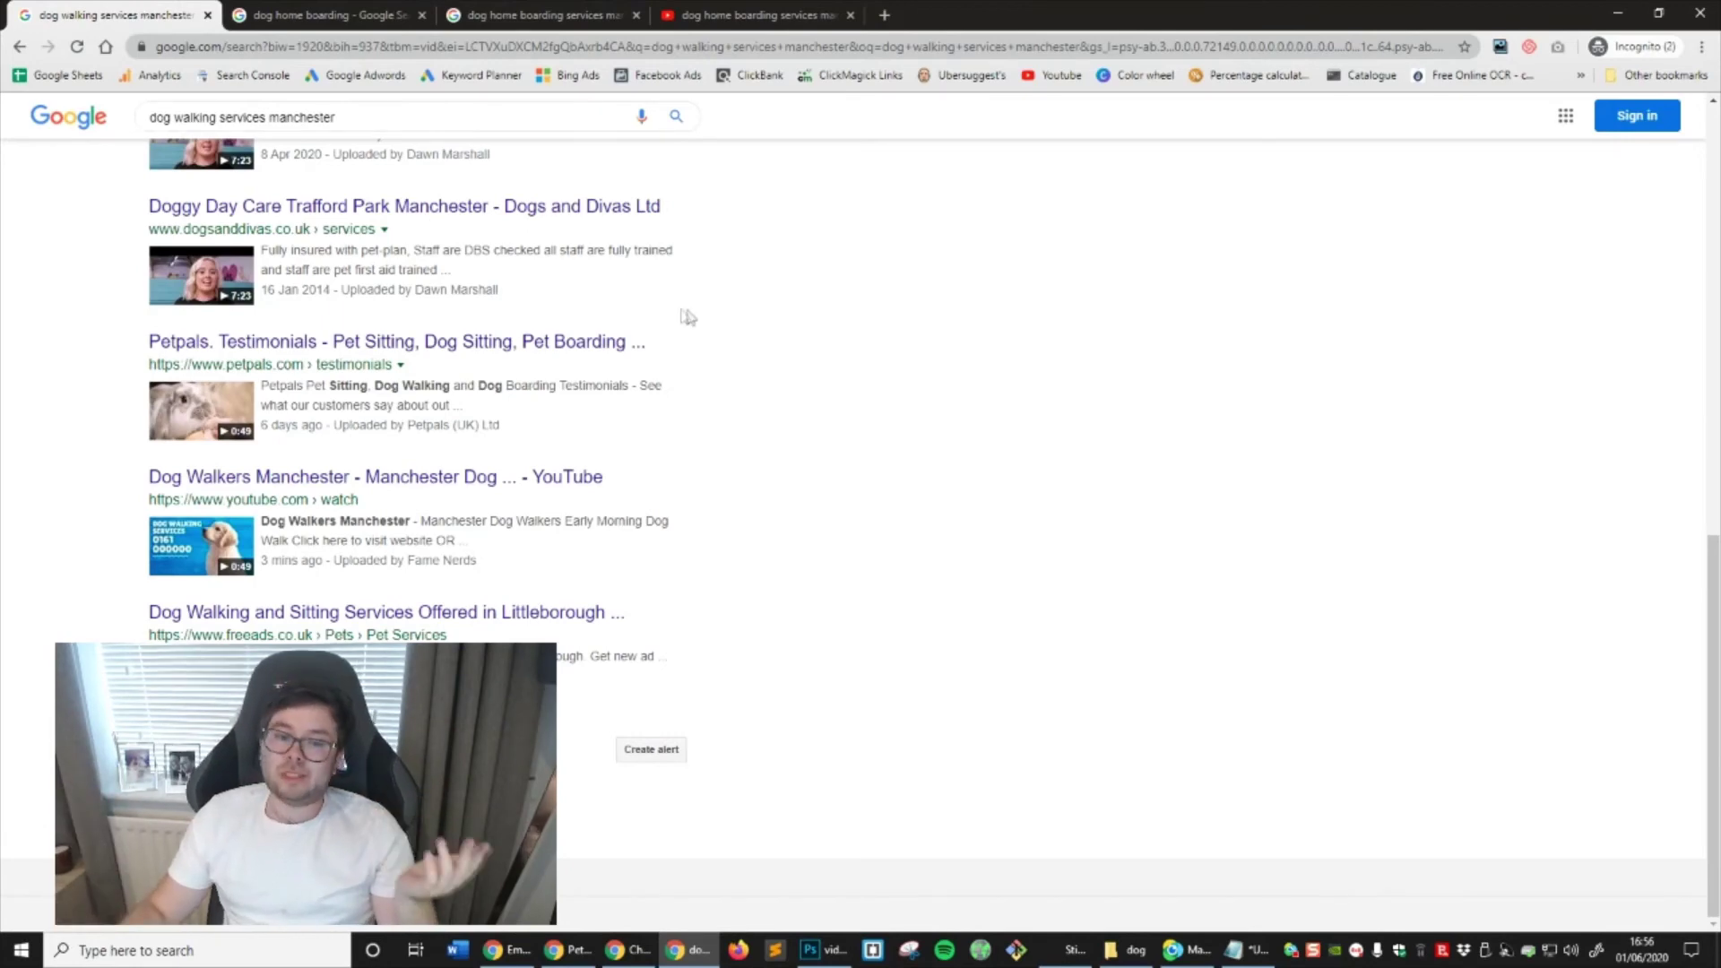
scroll(663, 313, "up", 10)
left_click(385, 131)
key("Return")
scroll(663, 504, "down", 3)
scroll(664, 505, "down", 5)
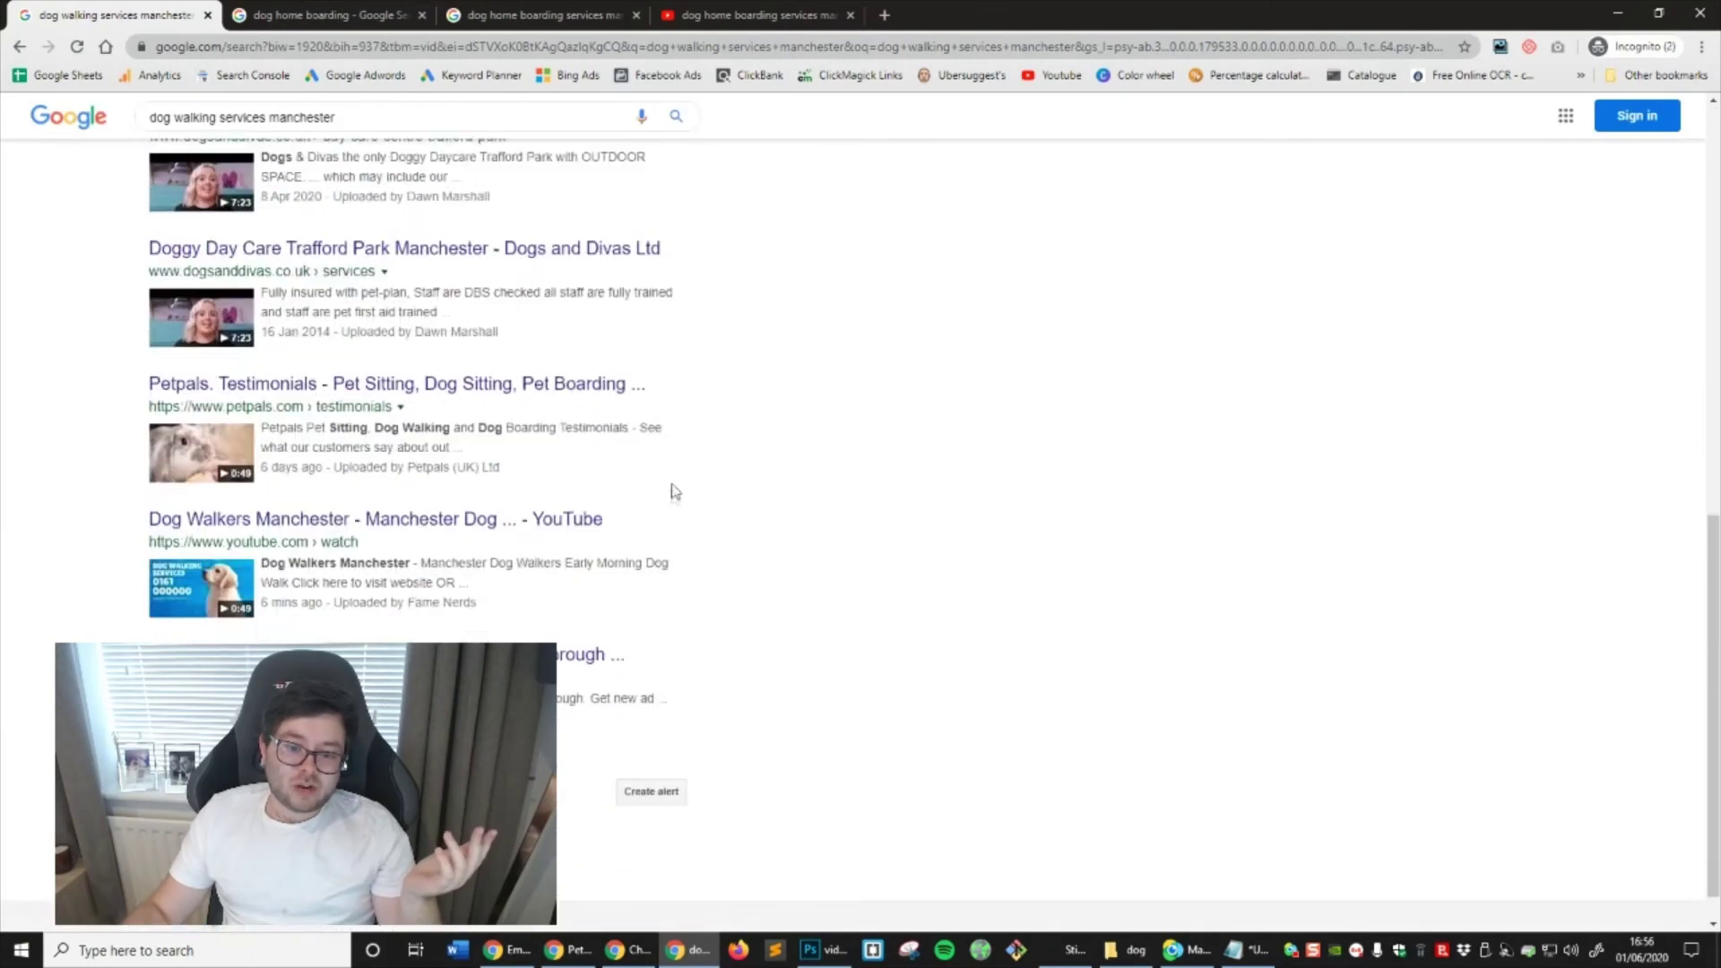
Rerun the Google video search for "dog home boarding" and check the results for the published video
left_click(284, 11)
left_click(457, 112)
key("Return")
scroll(752, 484, "down", 7)
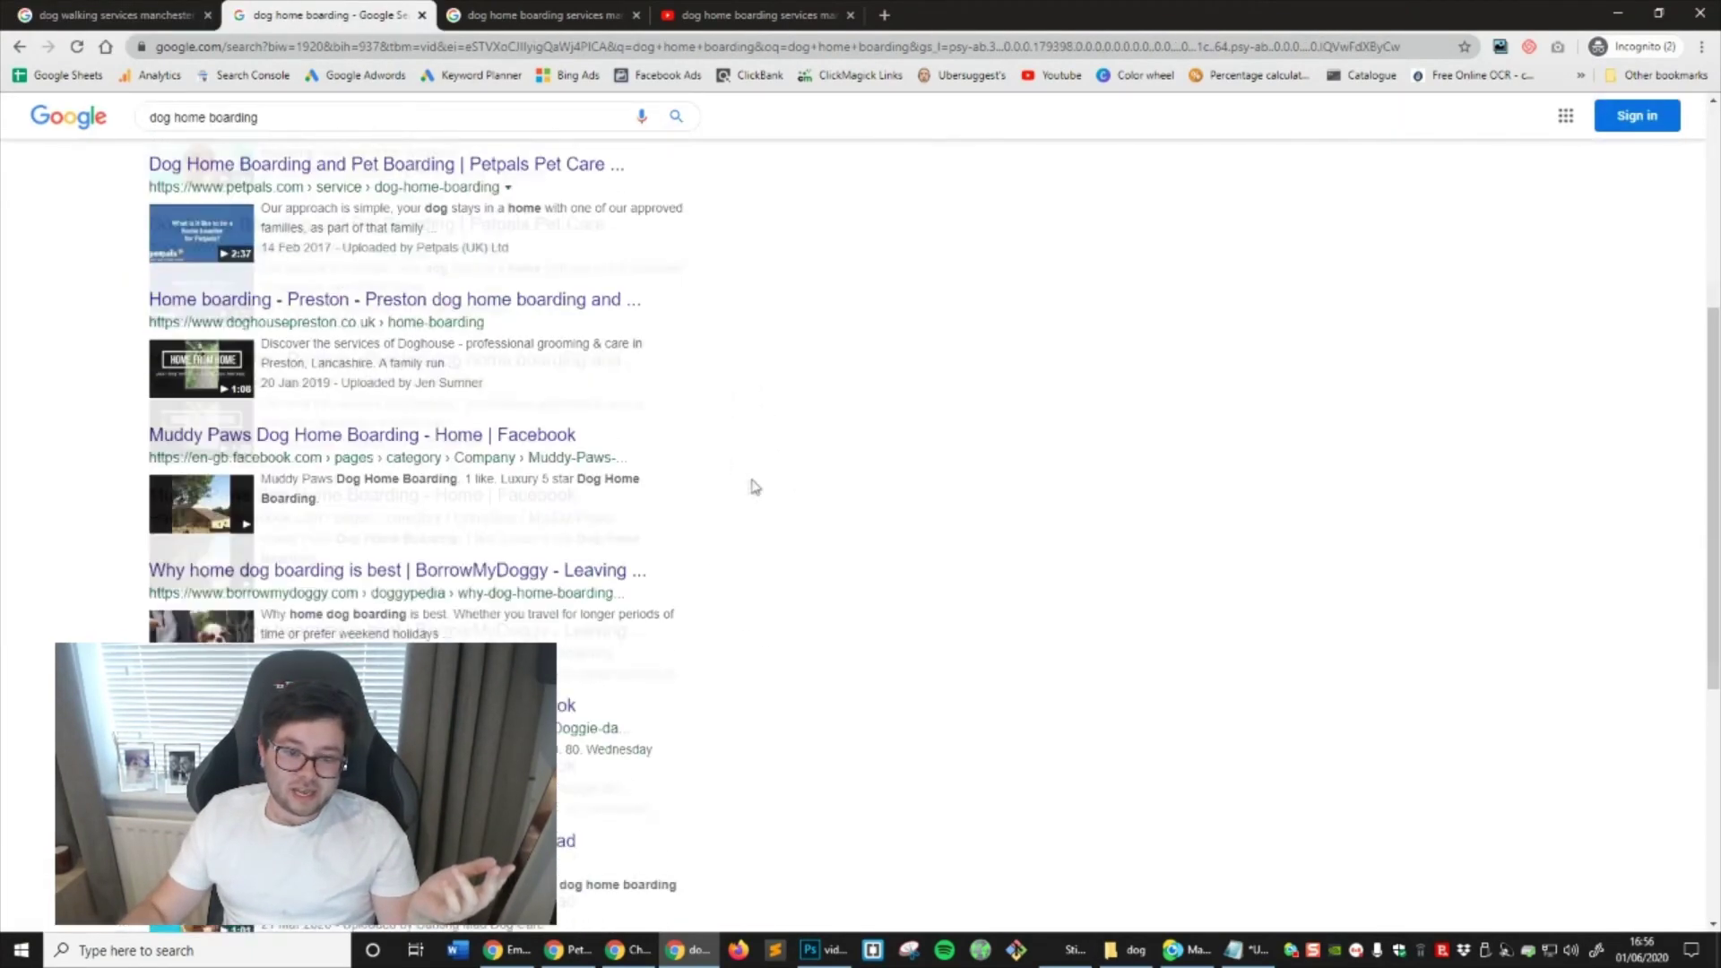
scroll(807, 538, "up", 7)
Rerun the Google video search for "dog home boarding services manchester" and check the results for the published video
key("ctrl+Tab")
left_click(543, 125)
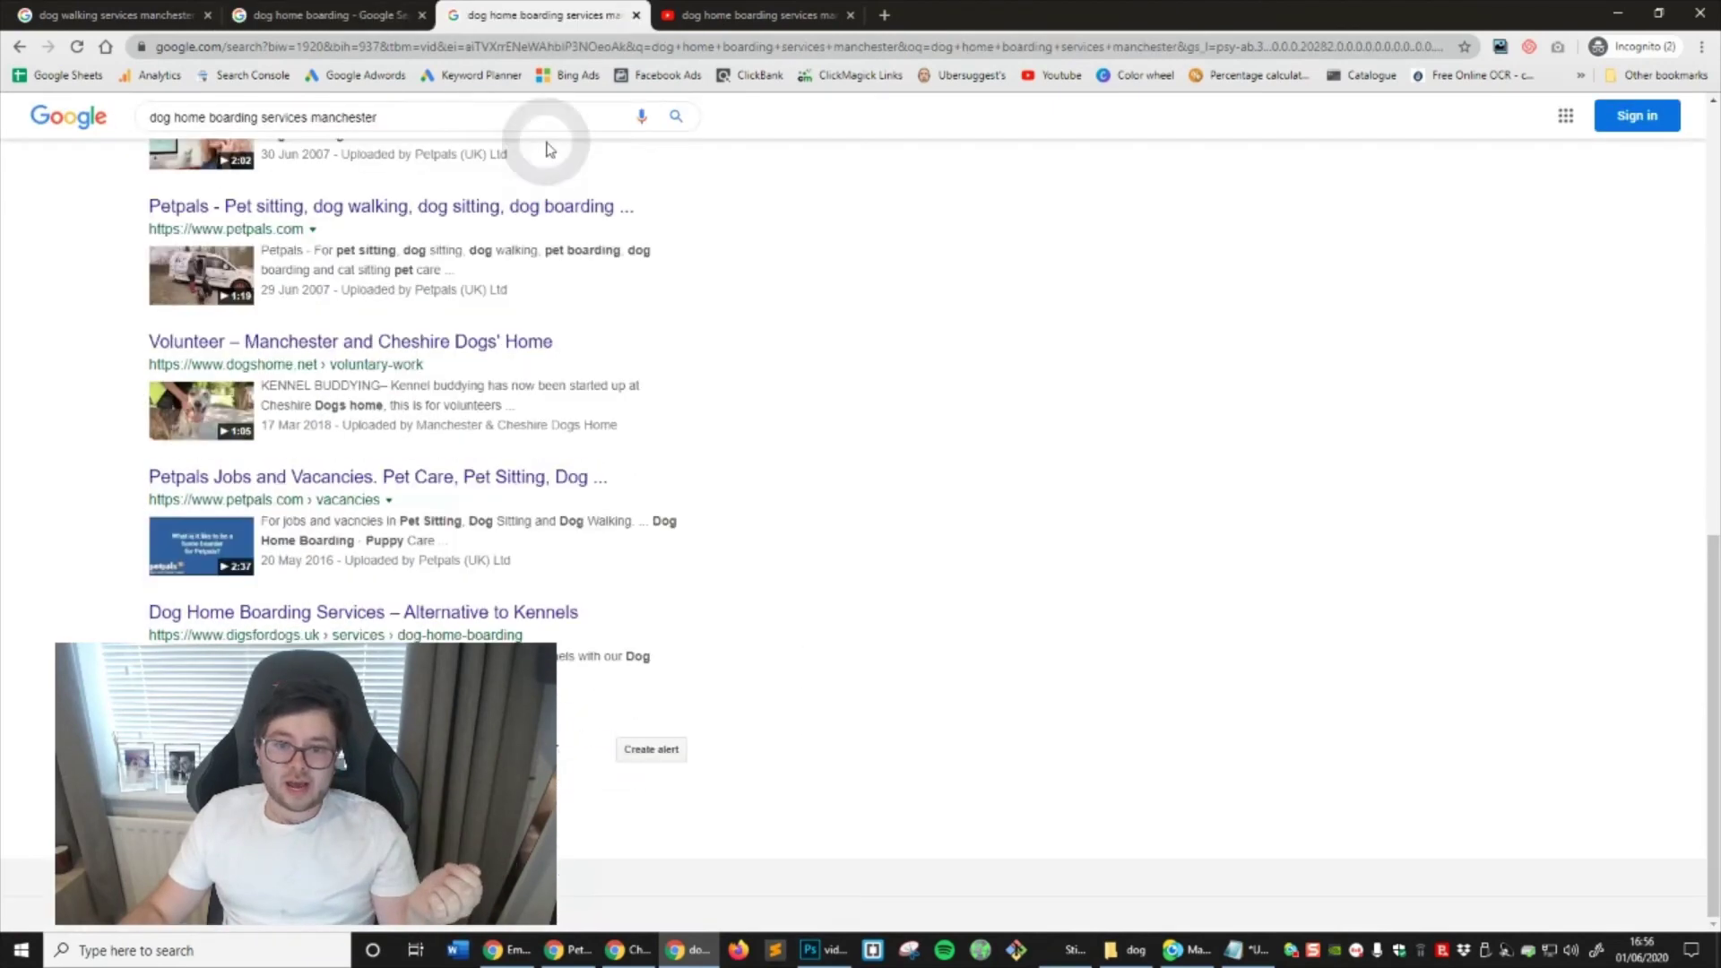
key("Return")
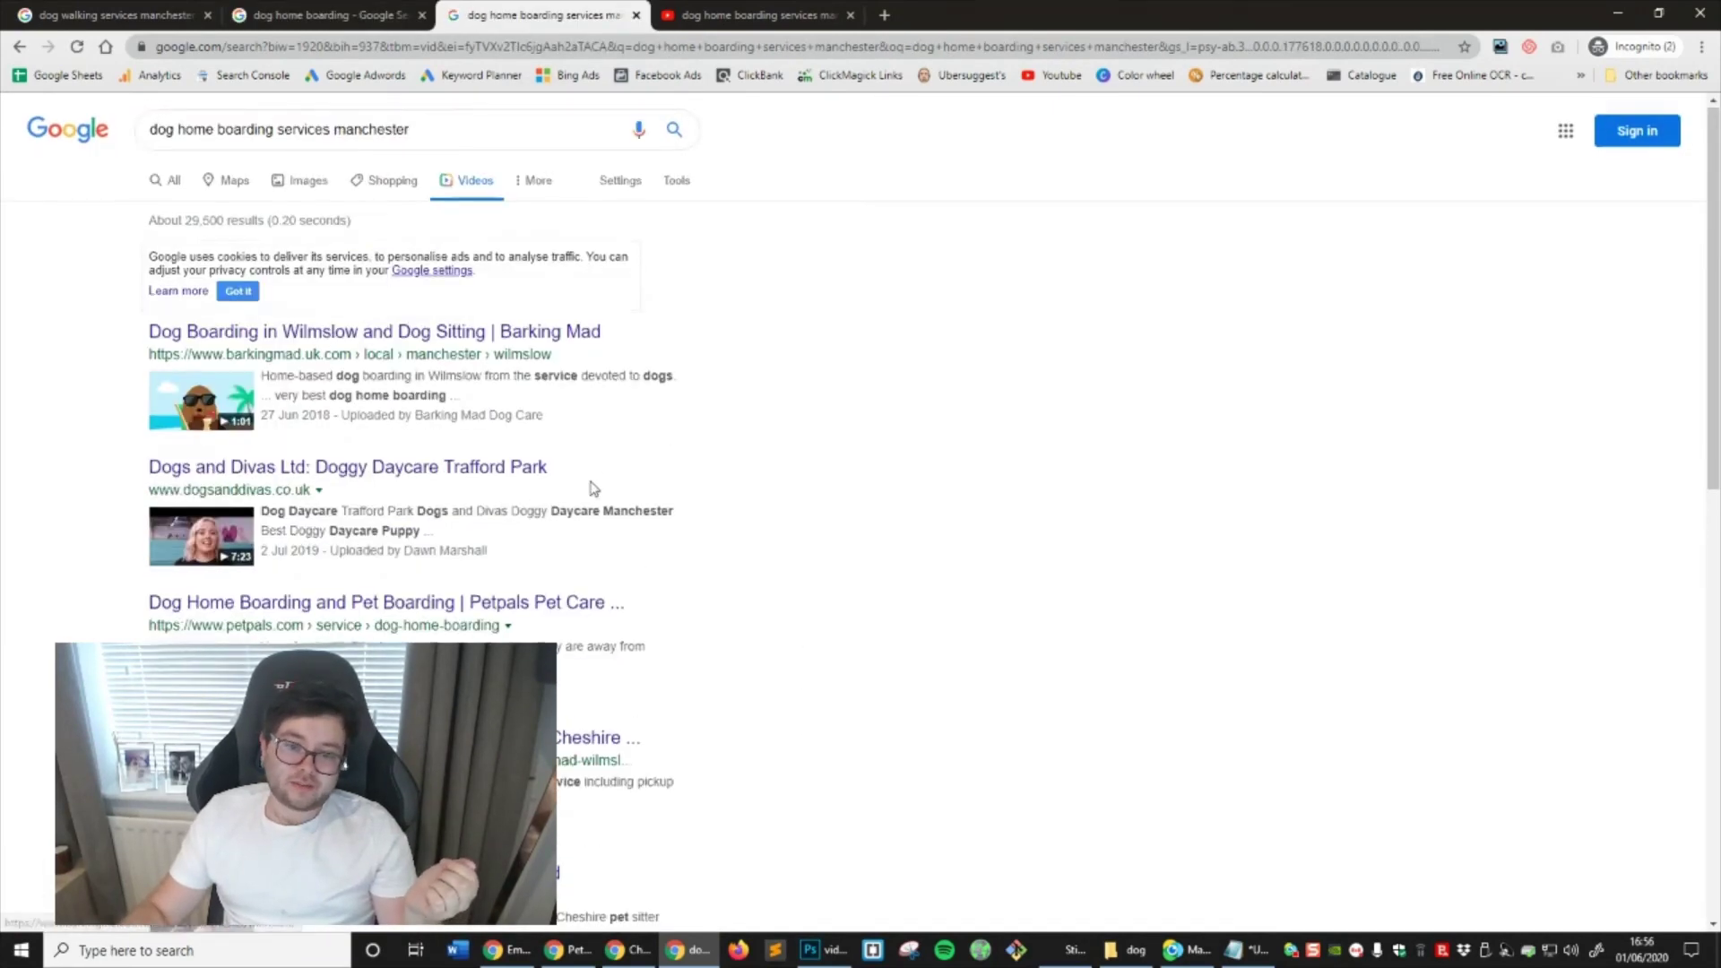
scroll(627, 493, "down", 9)
scroll(690, 681, "up", 9)
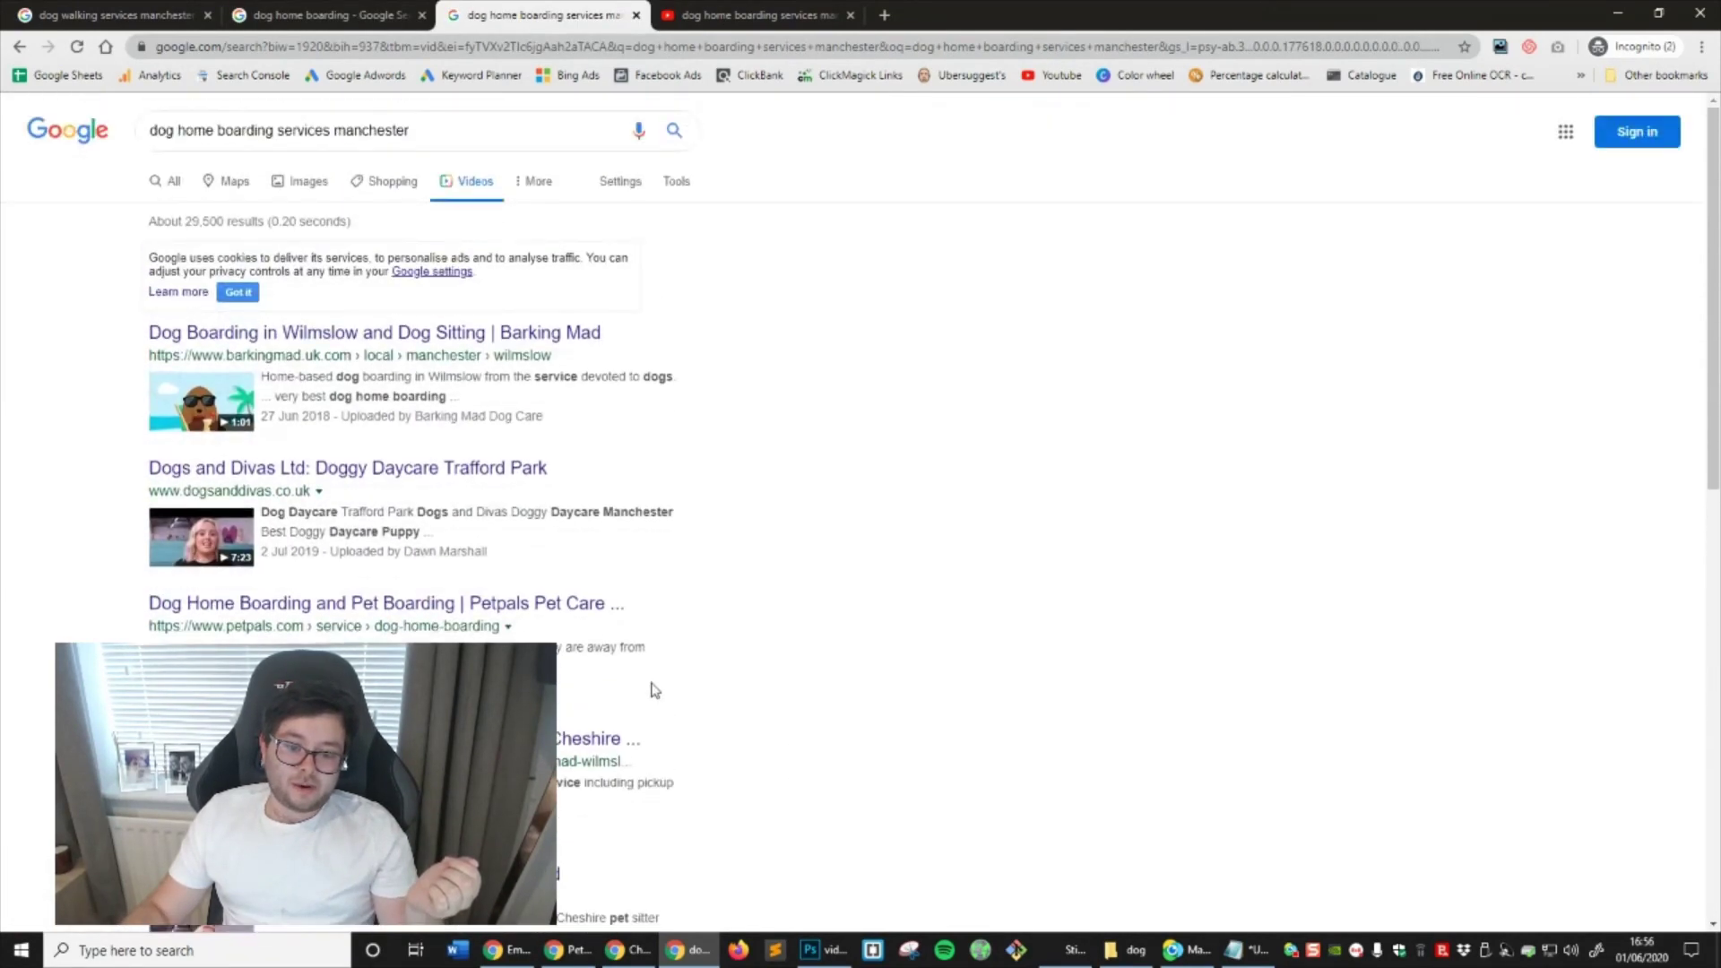
scroll(676, 708, "down", 4)
scroll(667, 710, "up", 4)
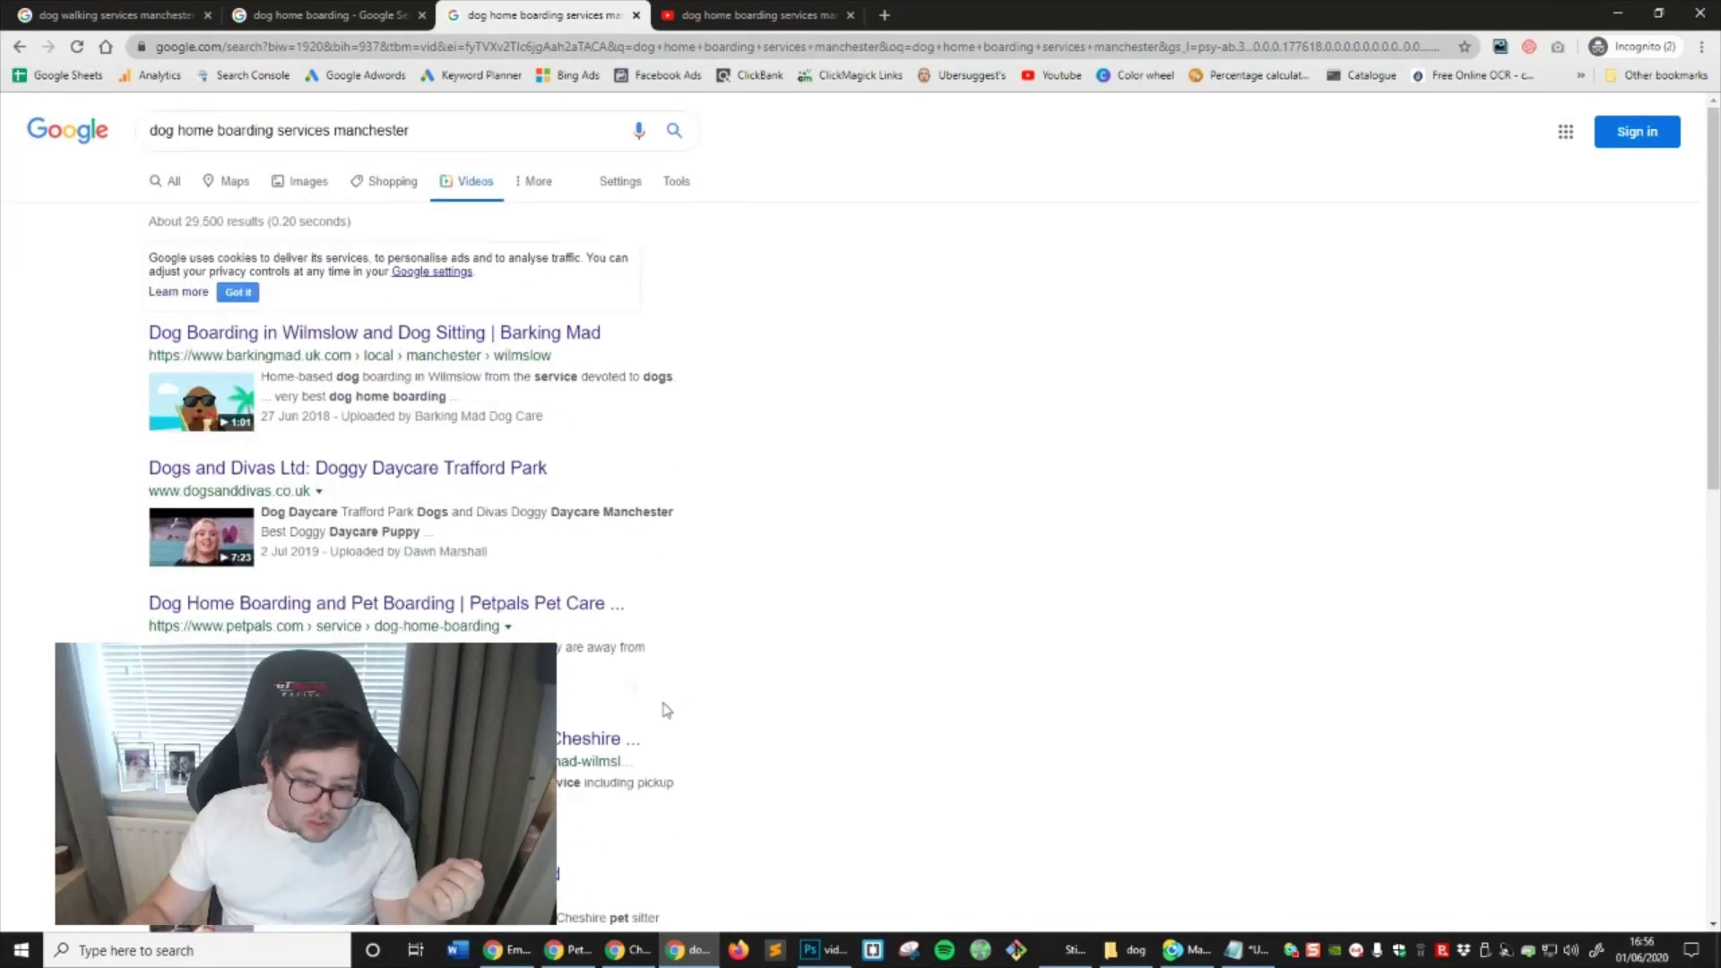
Show all web results for "dog home boarding services manchester" and check the first two pages again
left_click(173, 180)
scroll(628, 538, "down", 4)
scroll(600, 500, "down", 5)
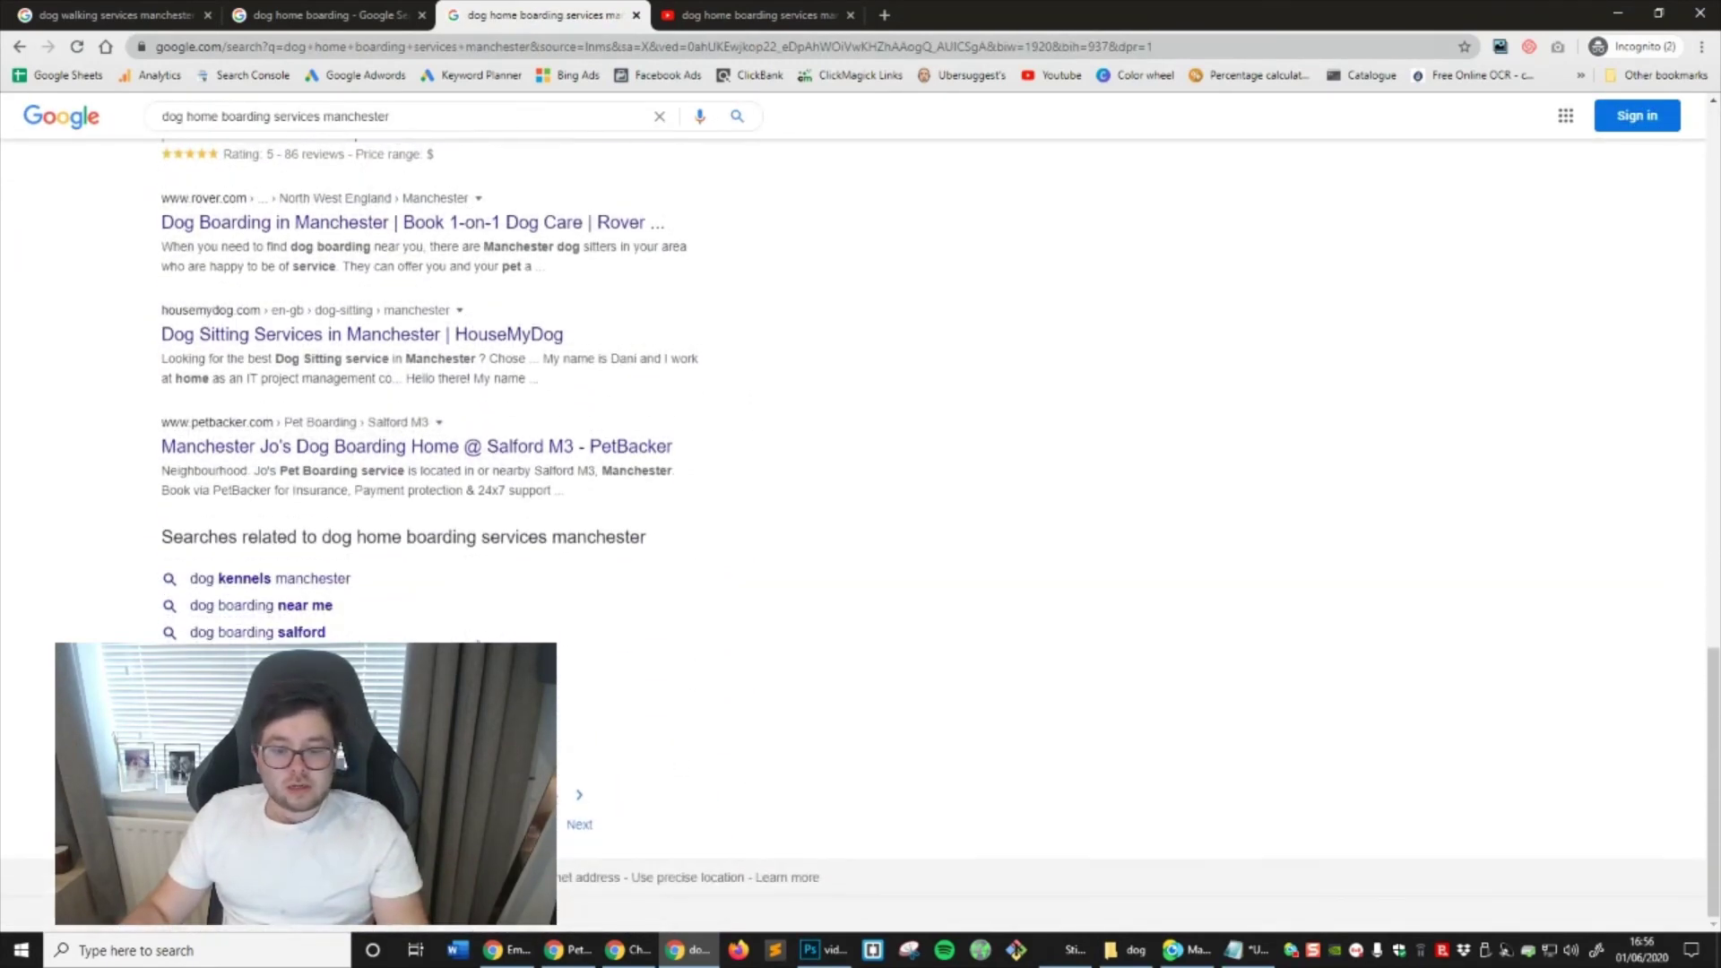
left_click(579, 806)
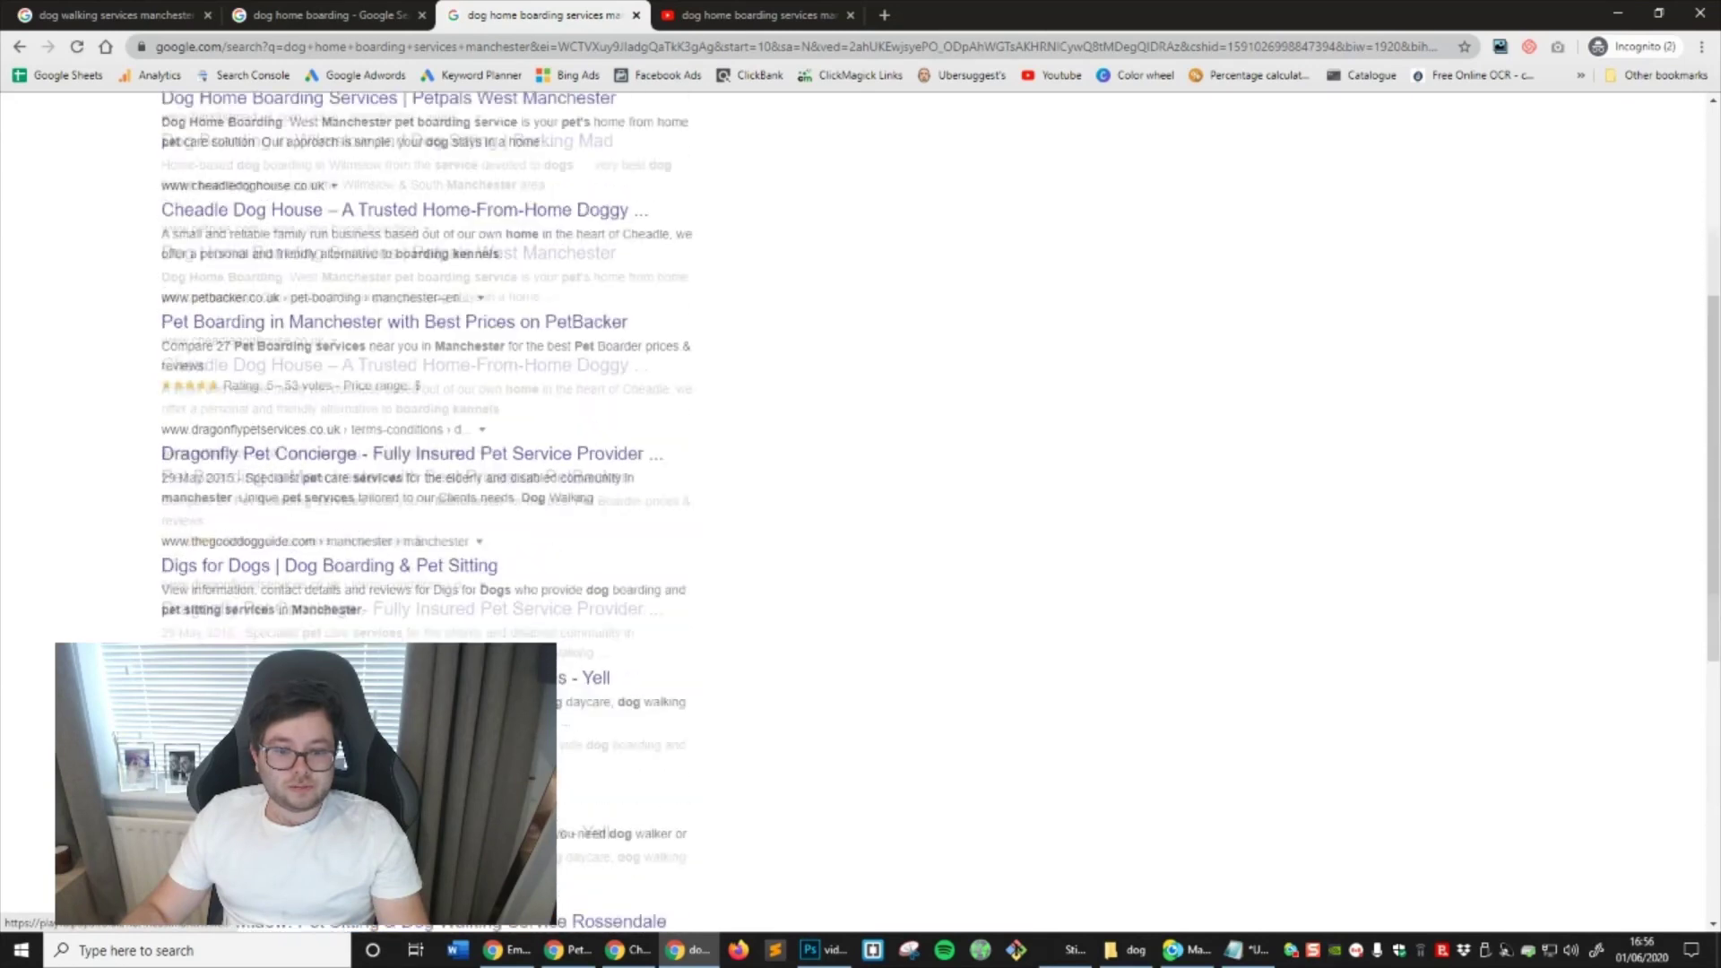
Rerun the Google web search for "dog home boarding" and check the first two result pages for the published video
left_click(313, 10)
left_click(149, 188)
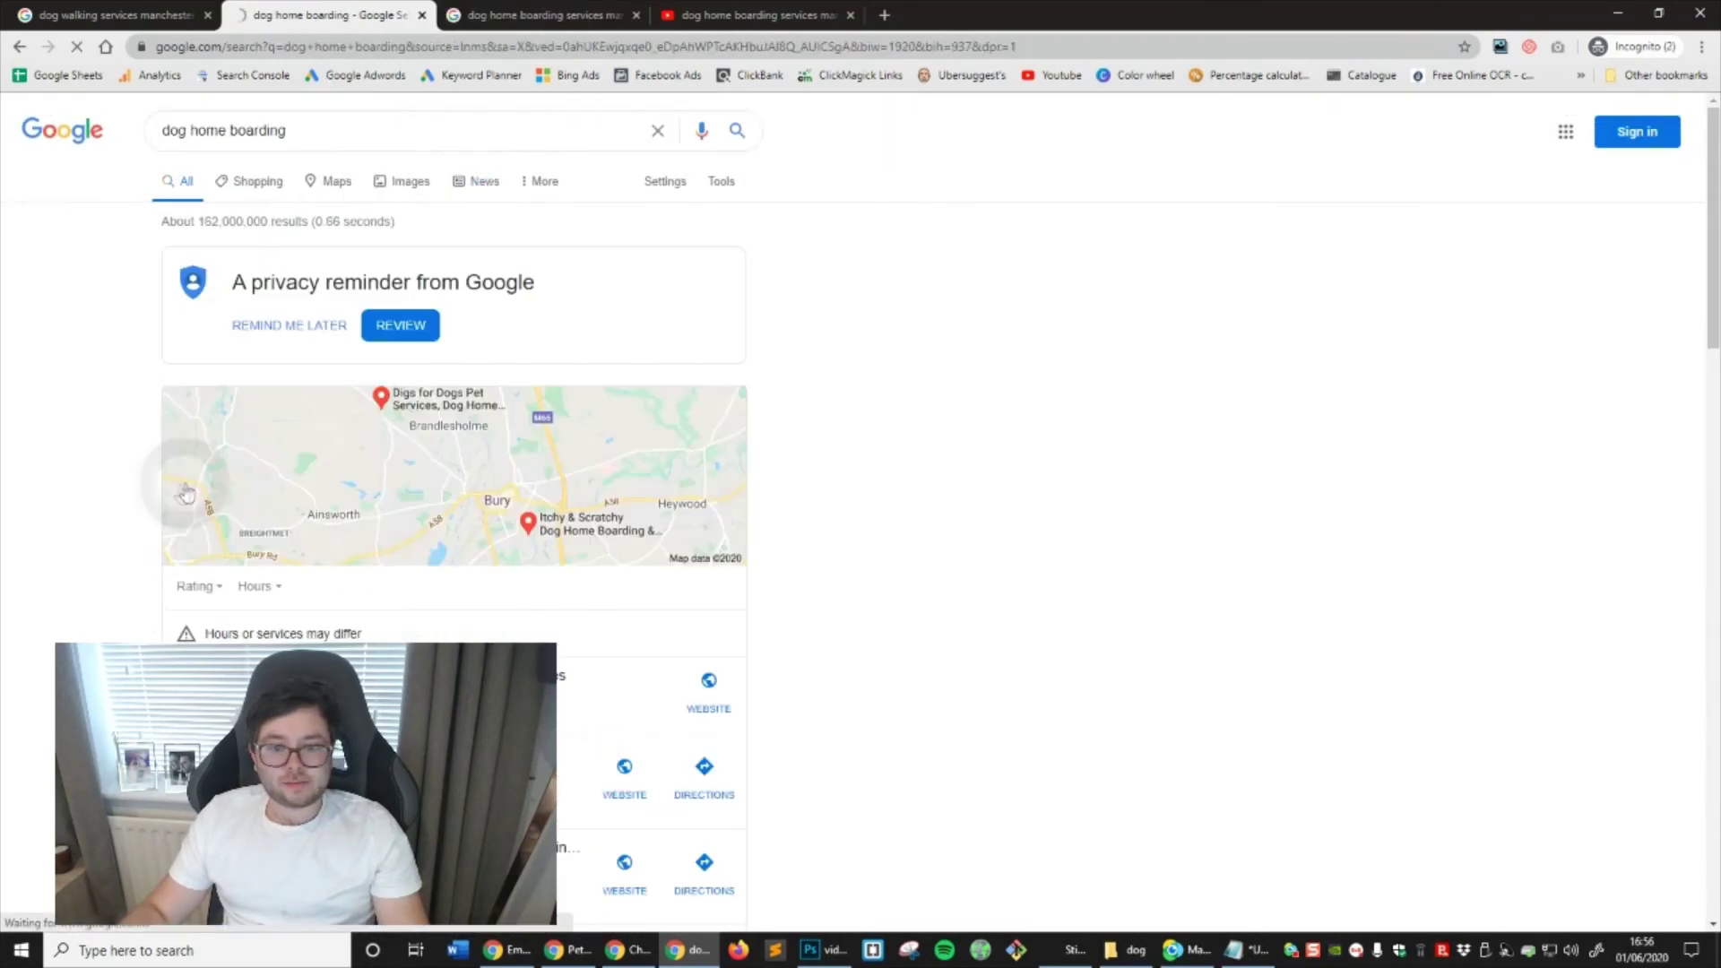
key("Return")
scroll(704, 484, "down", 5)
scroll(704, 484, "down", 10)
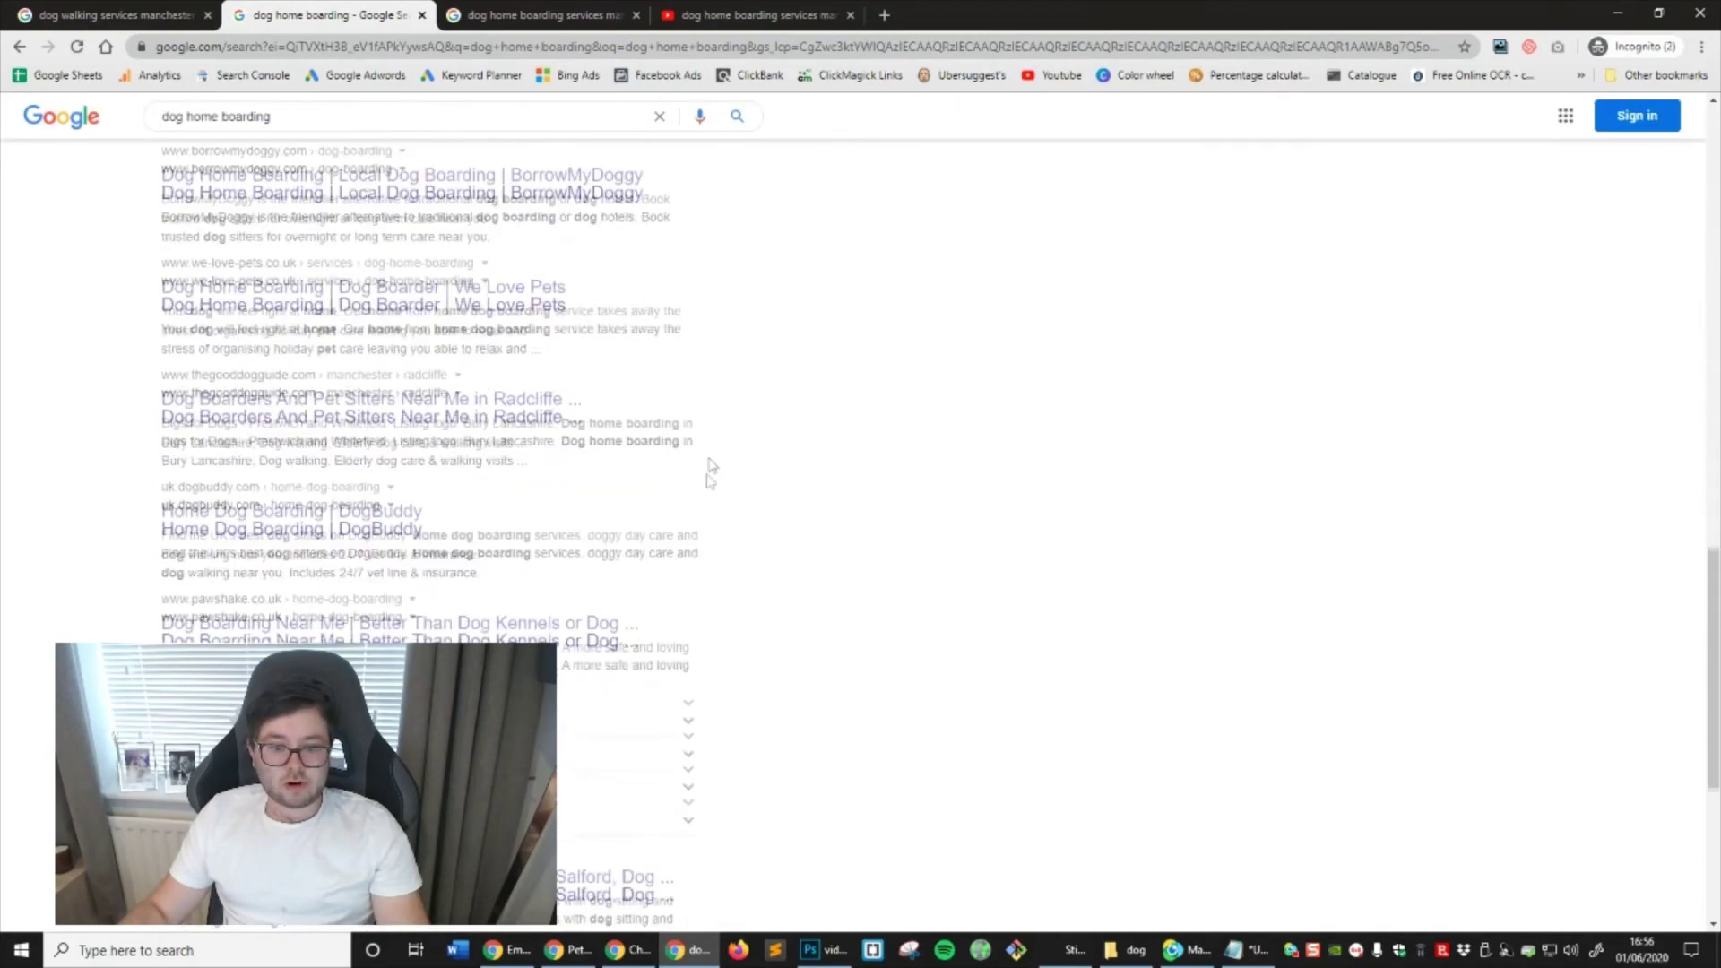
left_click(568, 819)
scroll(650, 529, "down", 7)
scroll(650, 529, "up", 7)
Show all web results for "dog walking services manchester" and check the first two pages for the published video
left_click(152, 11)
left_click(327, 119)
key("Return")
left_click(168, 181)
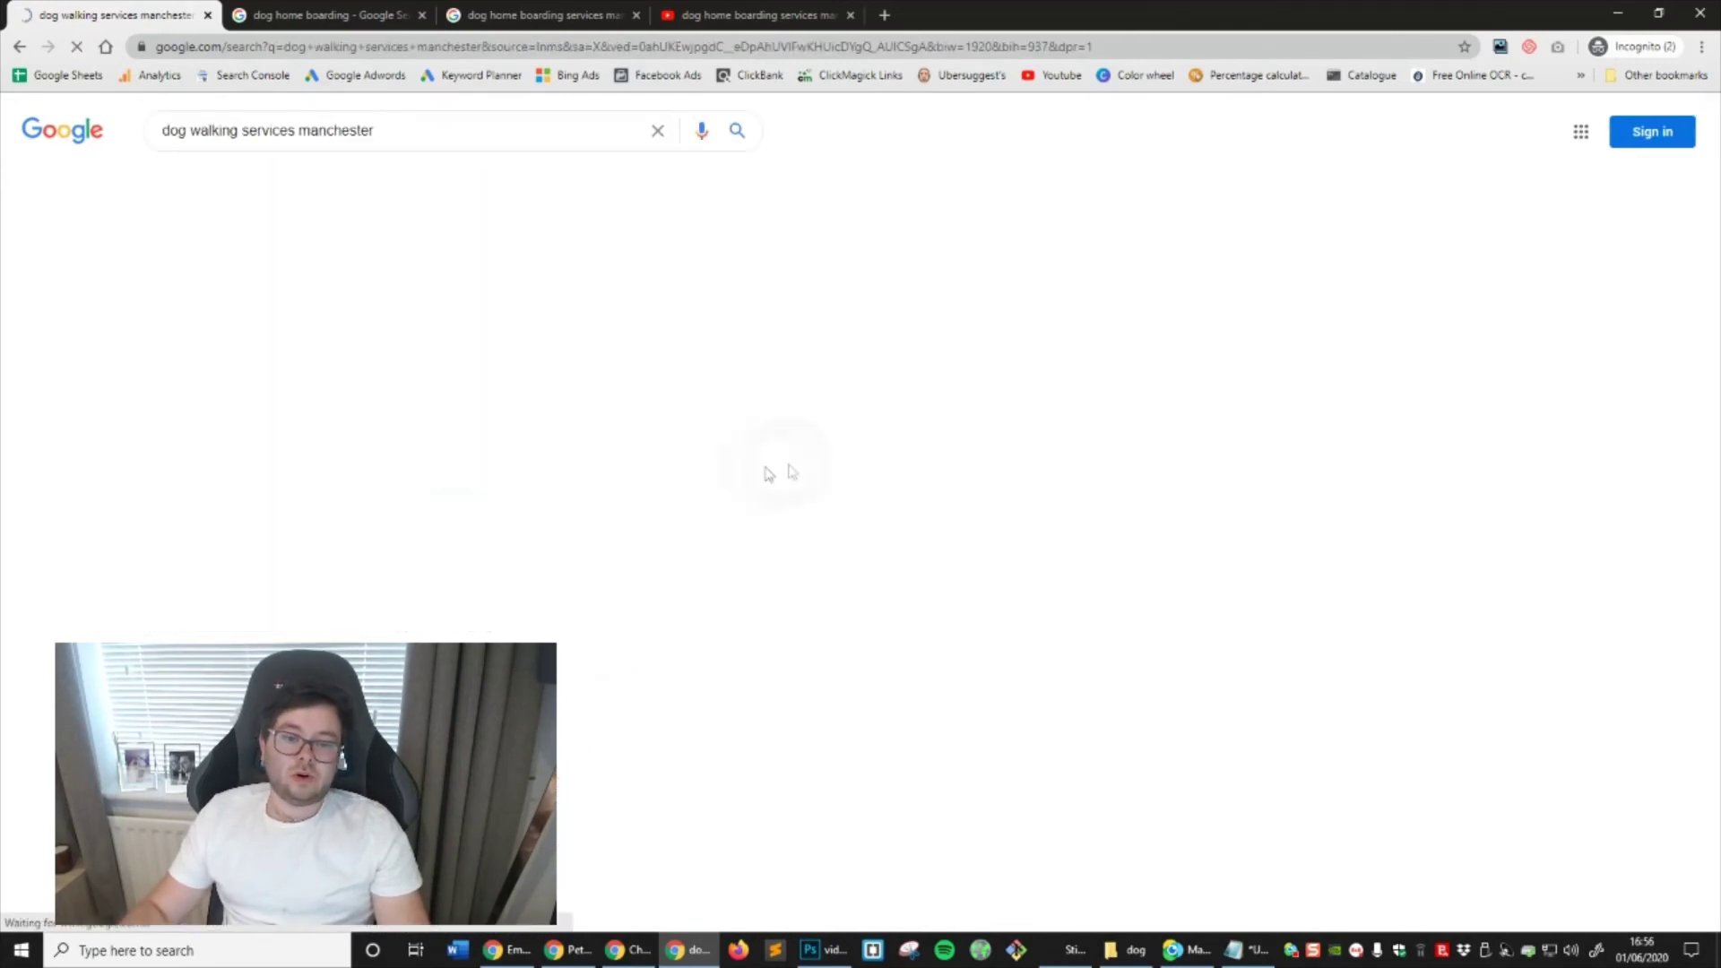
scroll(708, 422, "down", 15)
scroll(722, 403, "down", 3)
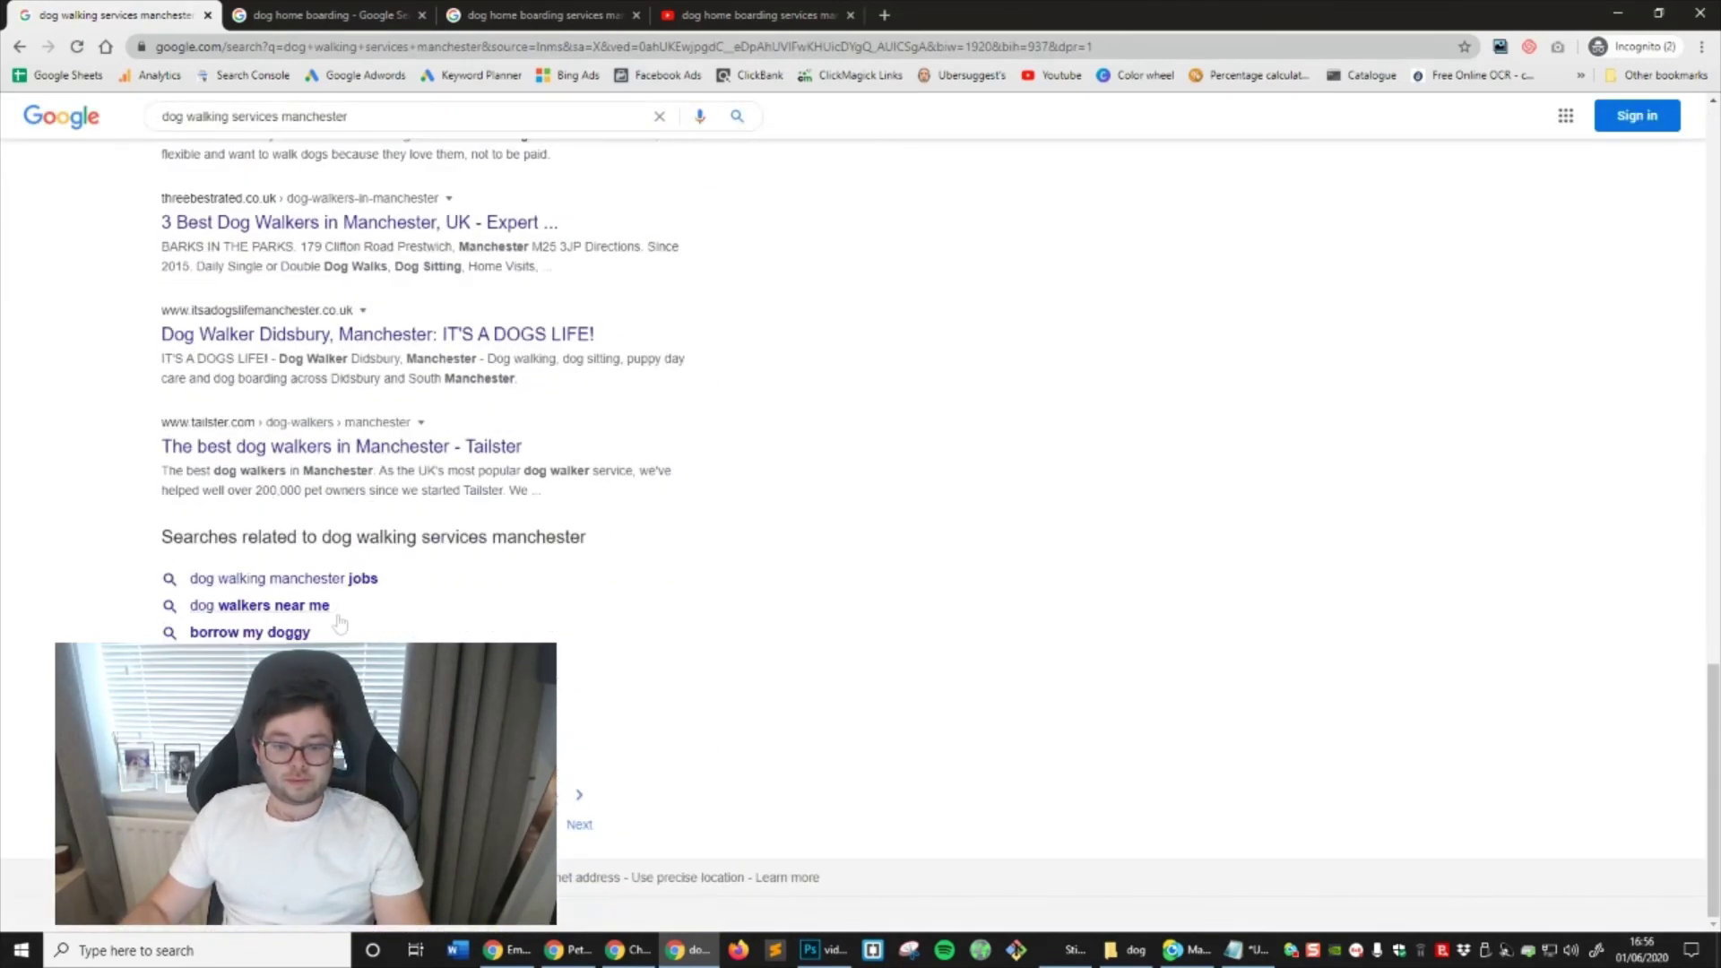
left_click(579, 806)
scroll(547, 573, "down", 15)
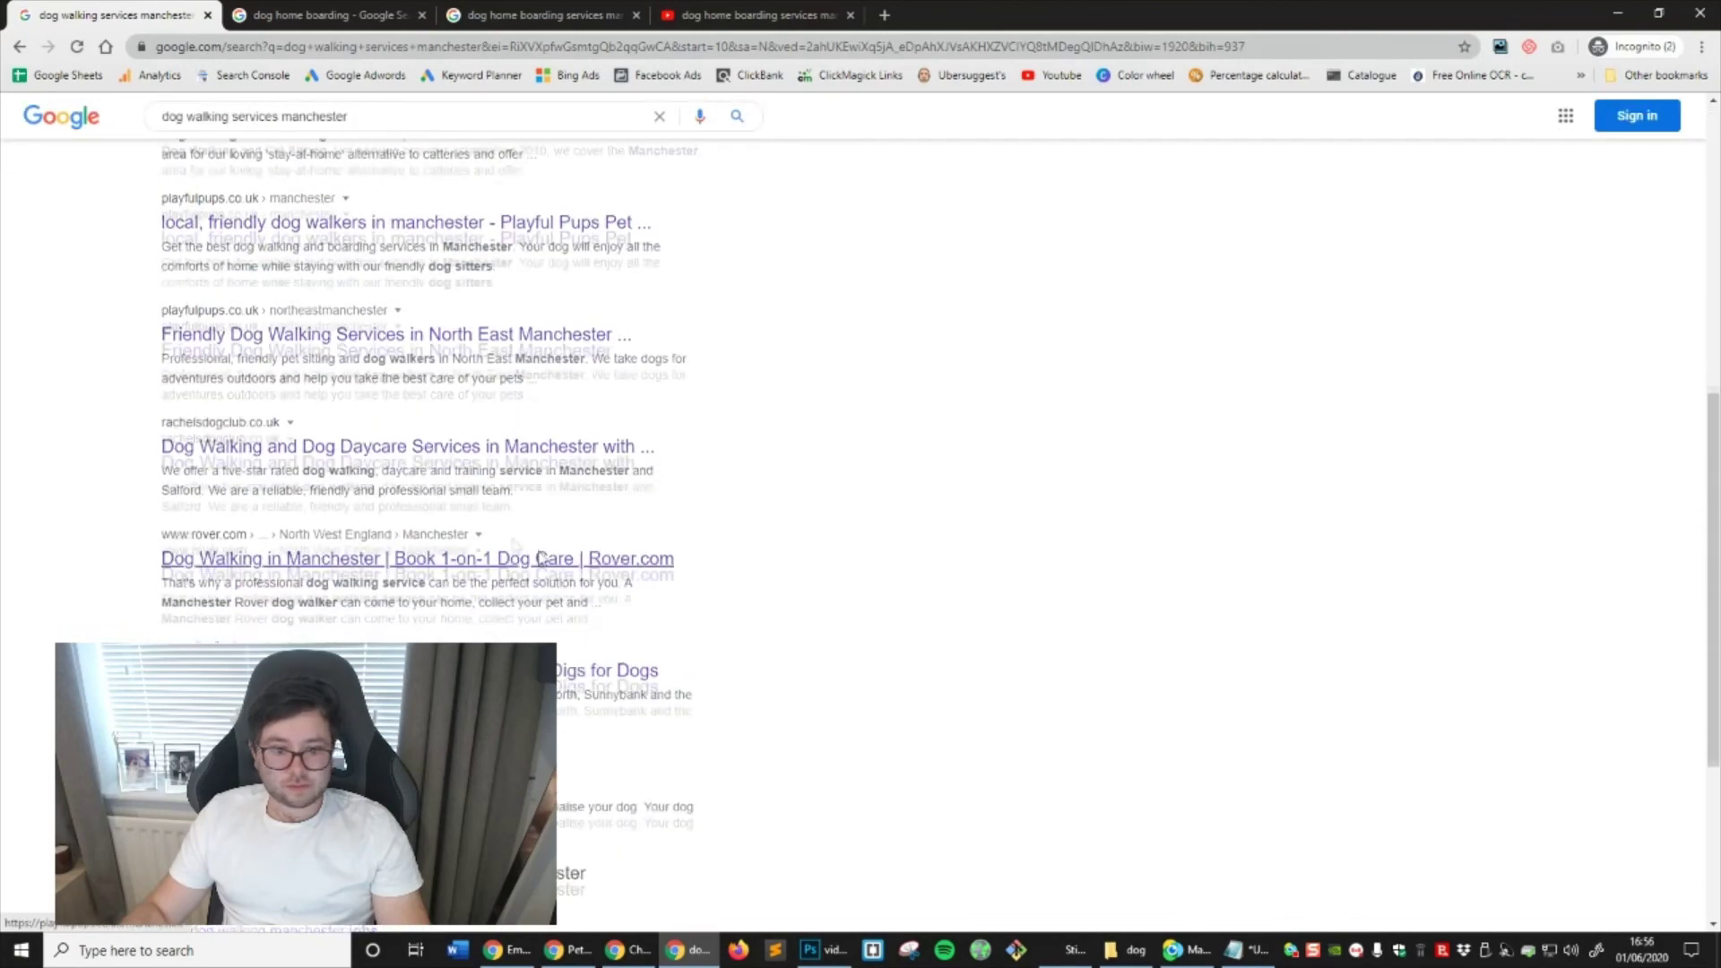
scroll(547, 573, "up", 15)
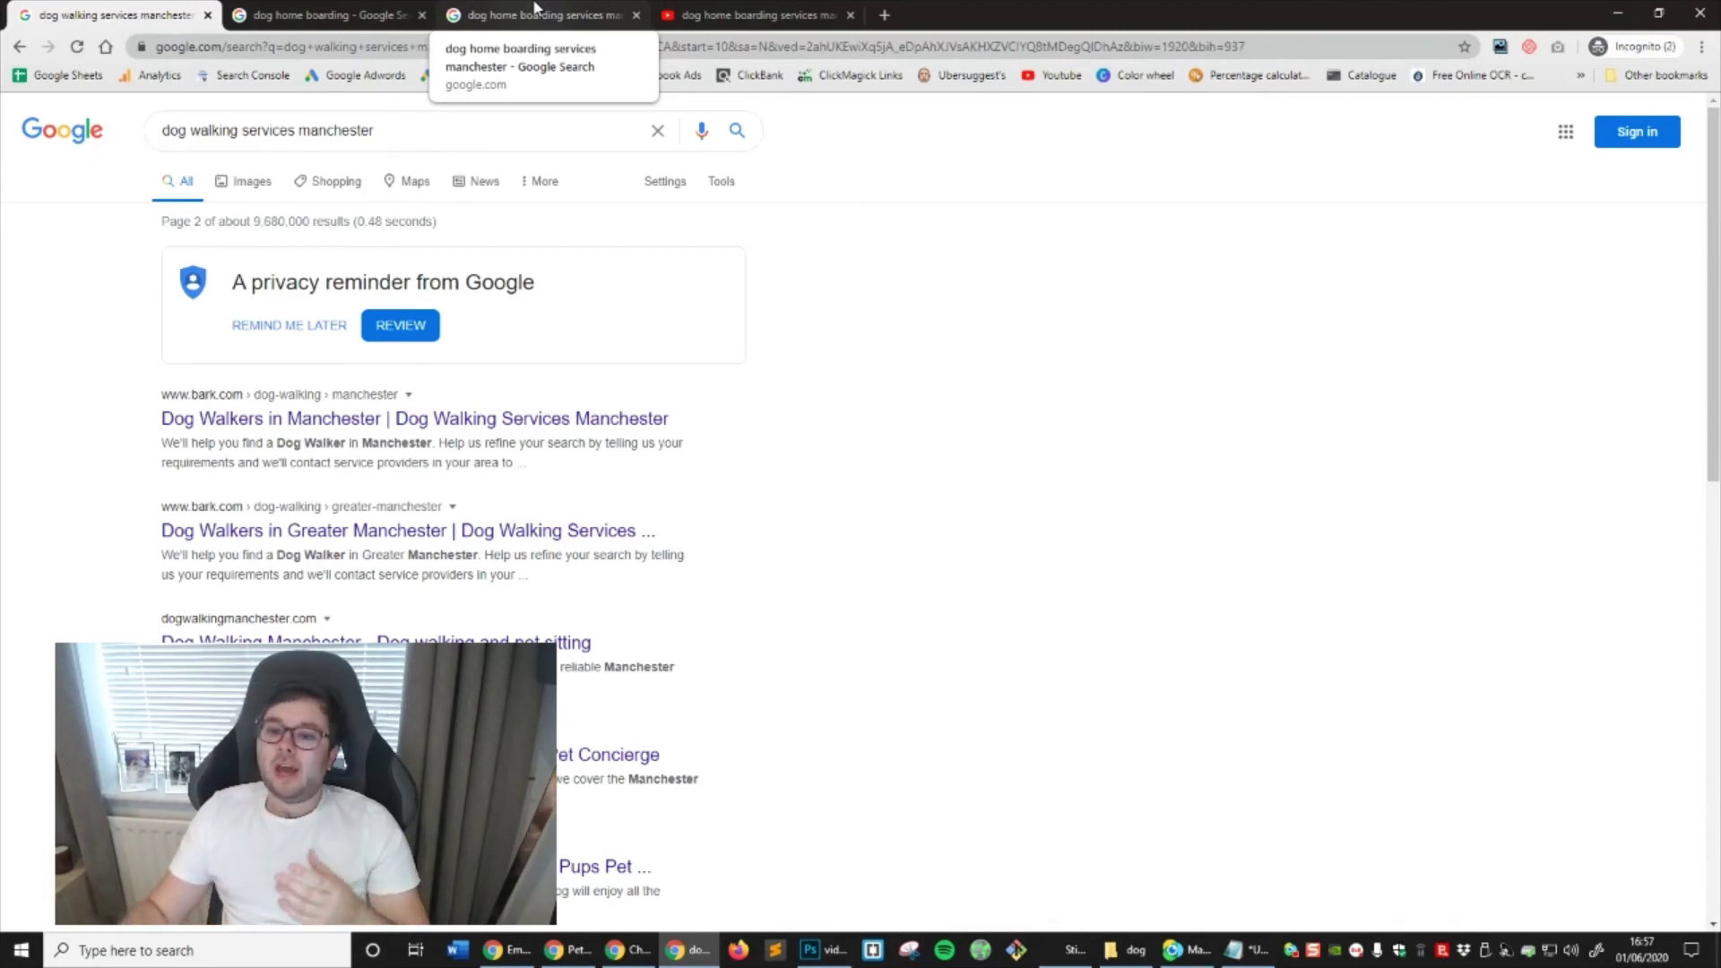
Search YouTube for "dog walking services manchester" and check the positions of the published videos
left_click(708, 14)
scroll(906, 242, "up", 1)
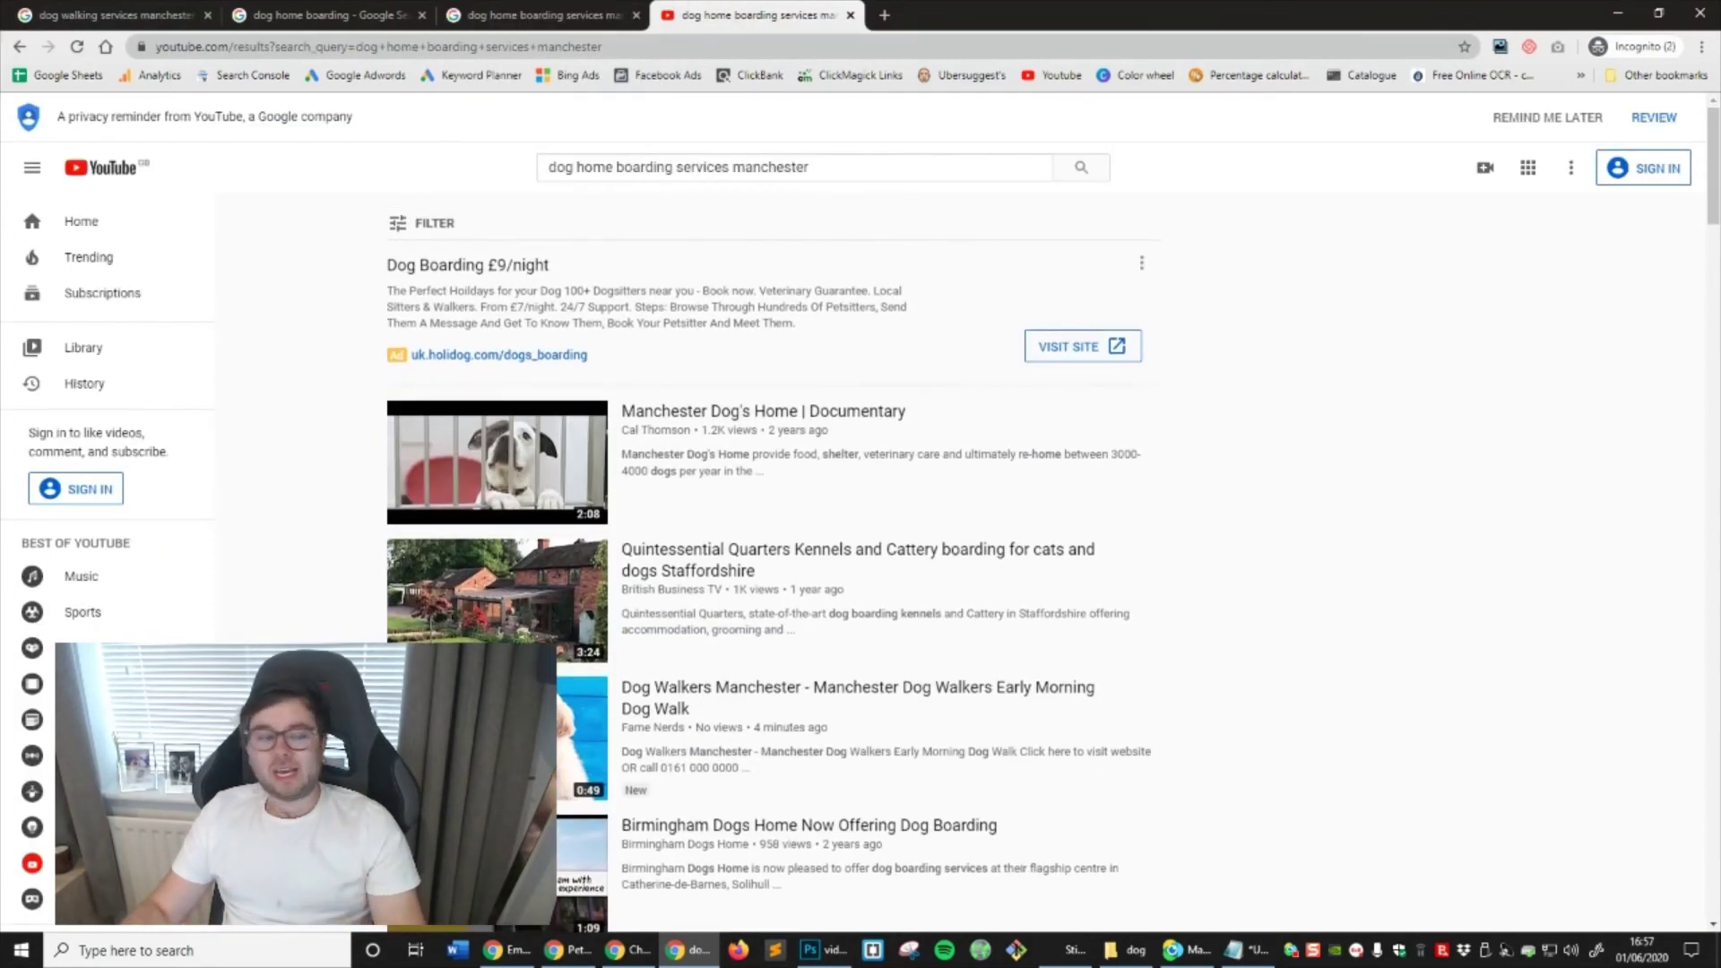
left_click(678, 167)
key("ctrl+BackSpace")
key("ctrl+BackSpace")
type("walking")
key("Return")
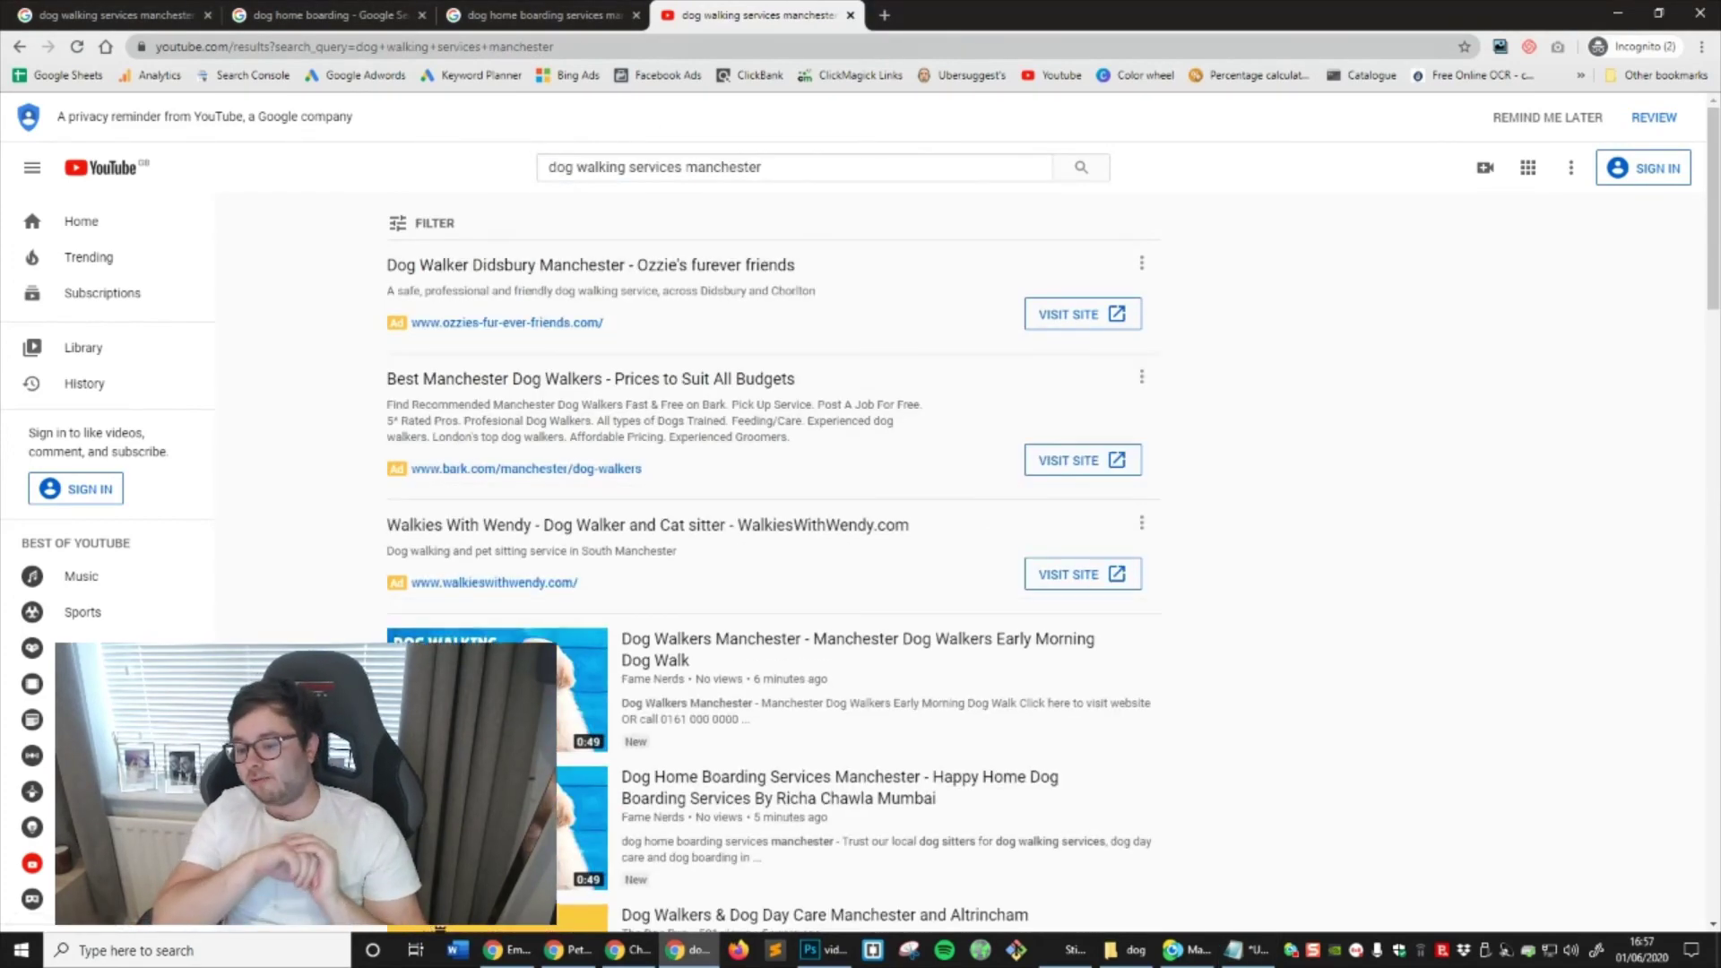
scroll(1147, 734, "down", 18)
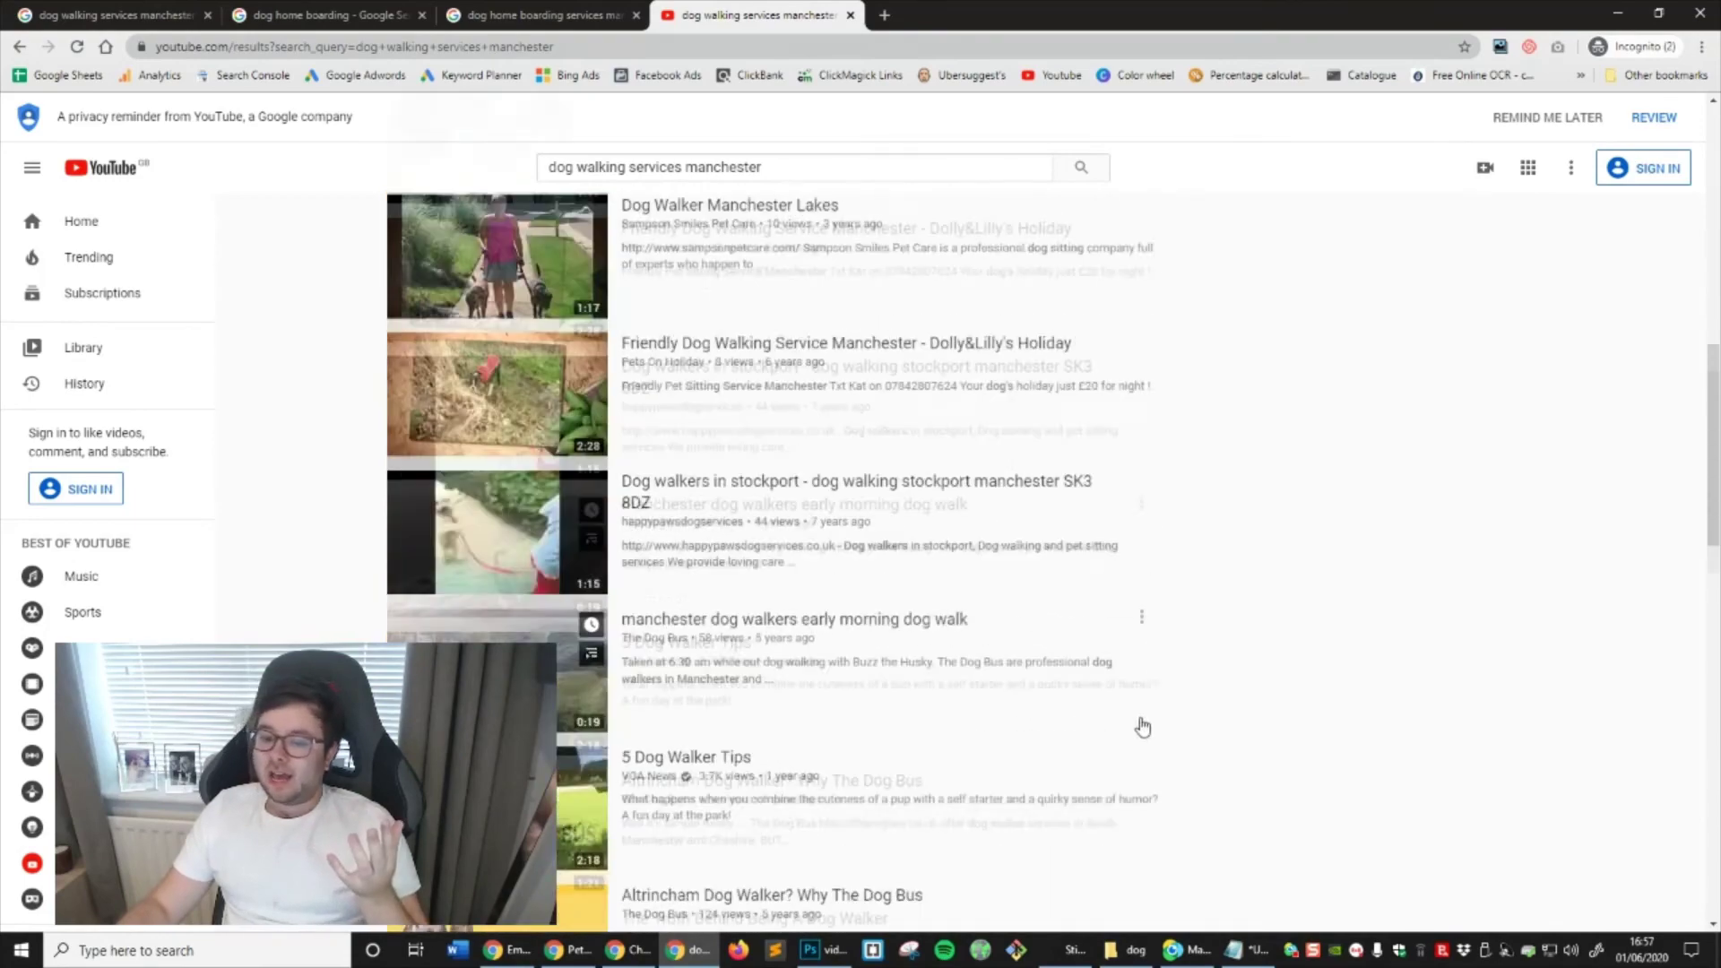
scroll(1162, 762, "up", 10)
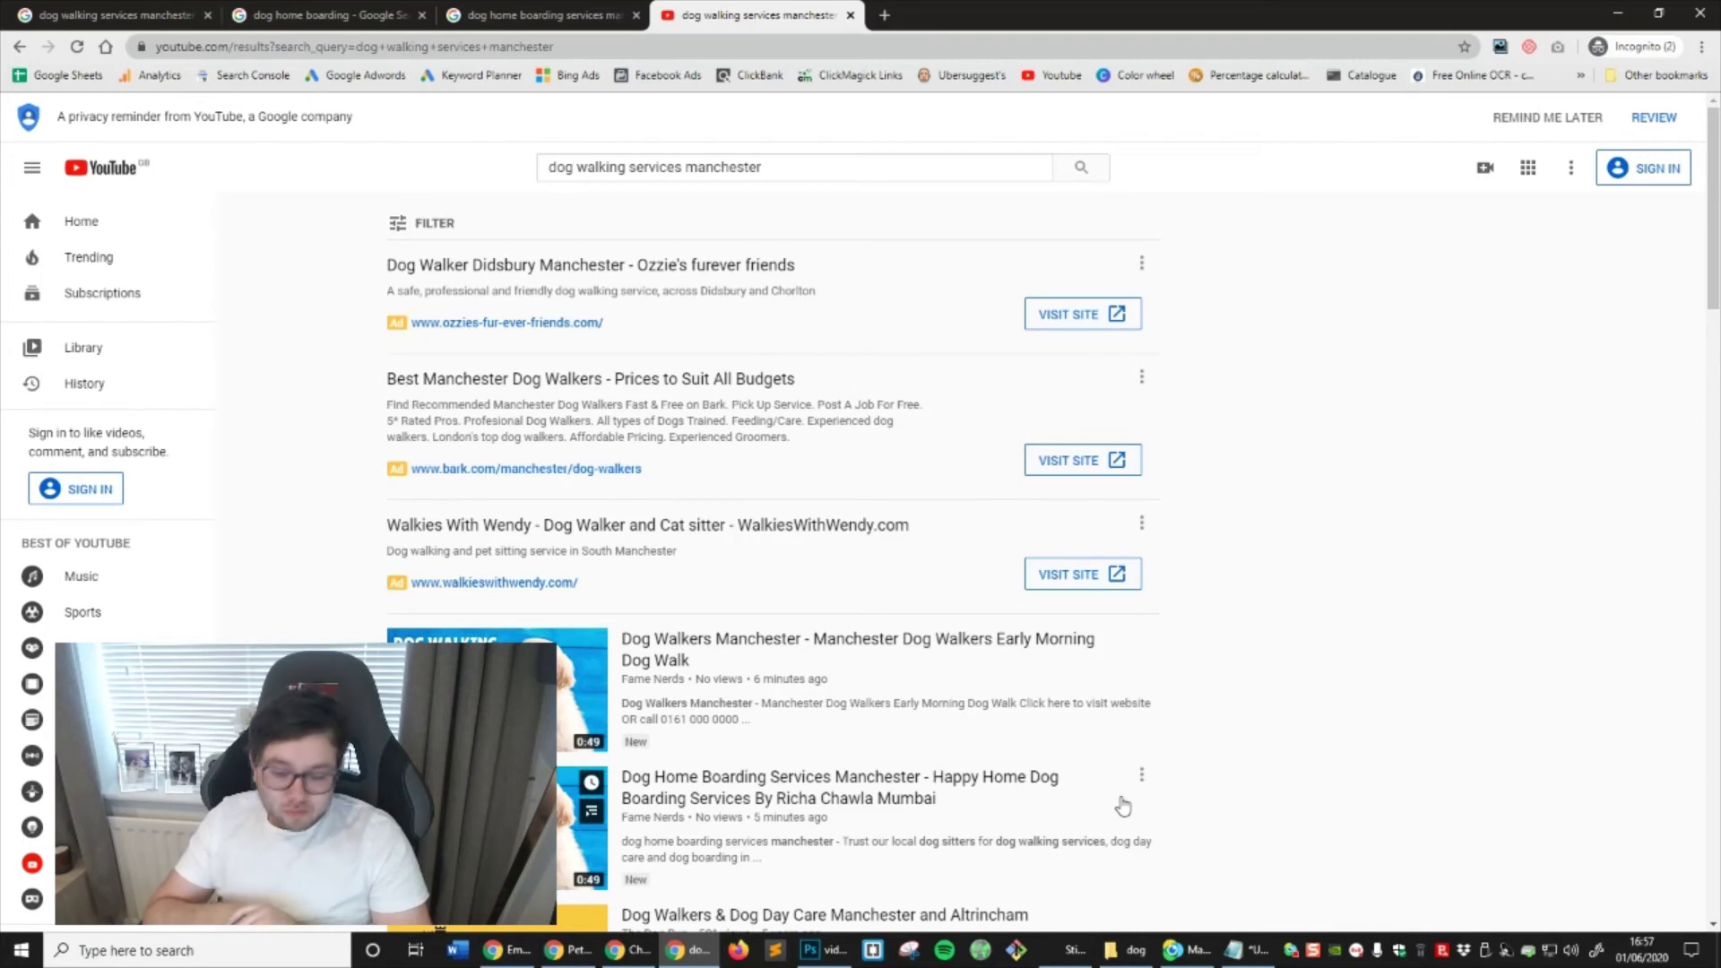
Search YouTube for "dog walking manchester" to check the published video's ranking
left_click(660, 168)
double_click(660, 169)
key("BackSpace")
key("Return")
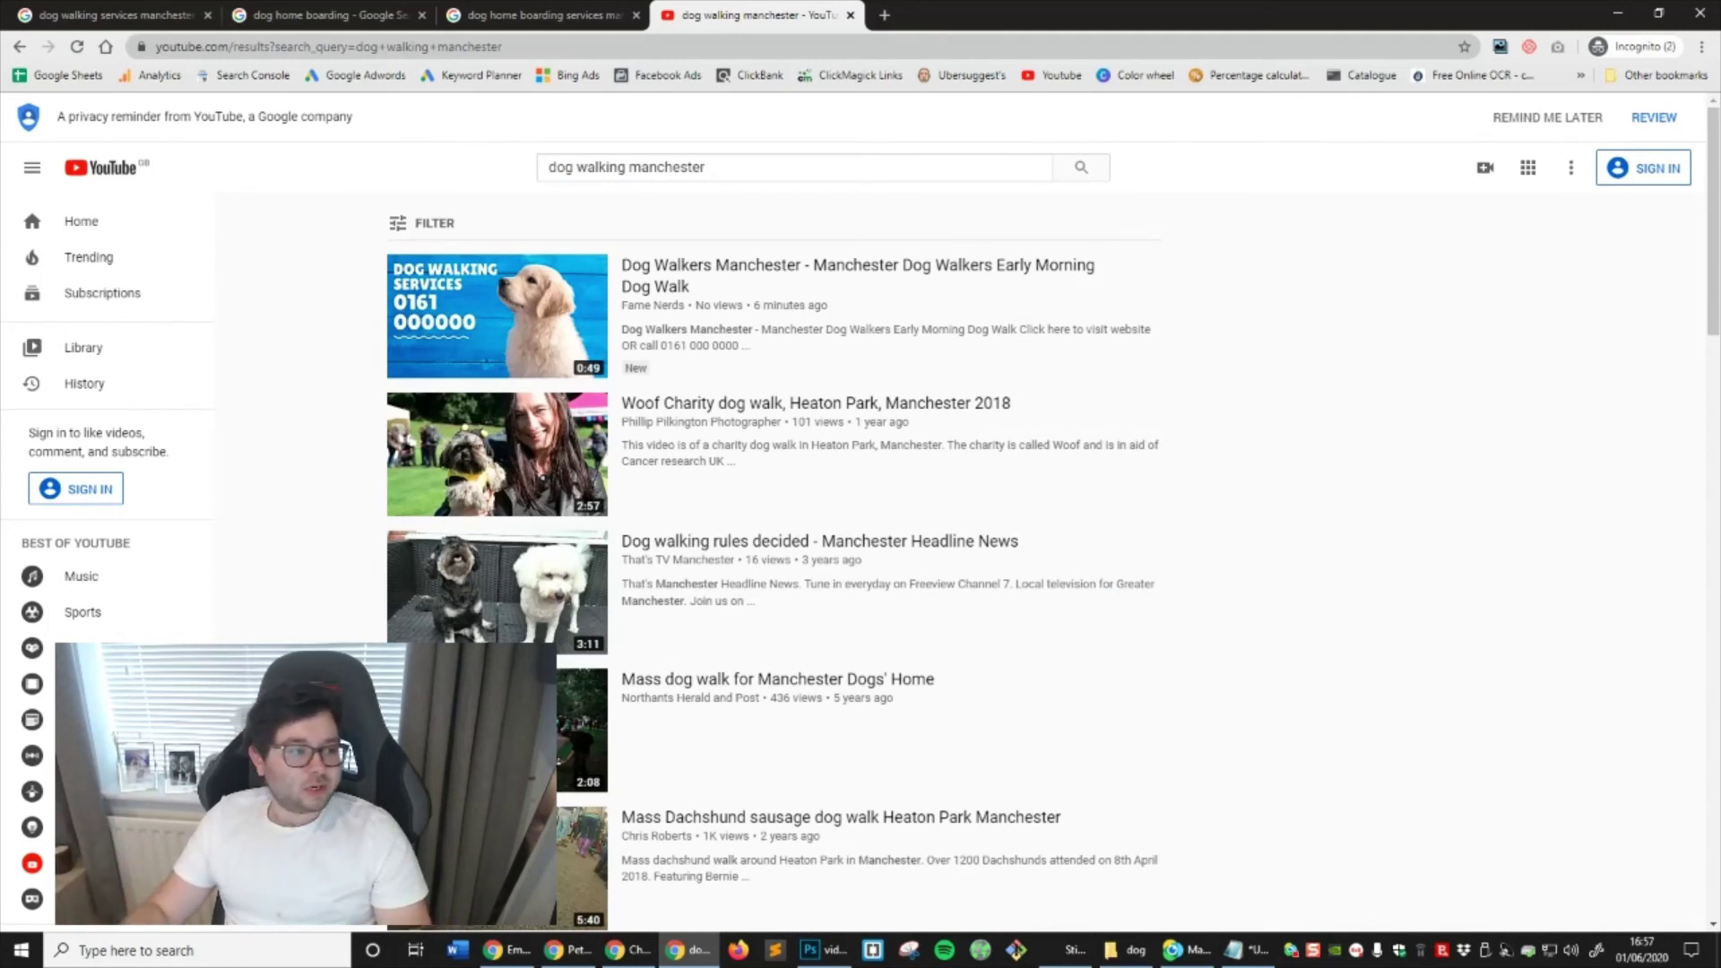
Search YouTube for "dog walkers manchester" and look through the results for the published video and its competitors
double_click(595, 167)
type("walker")
type("s")
key("Return")
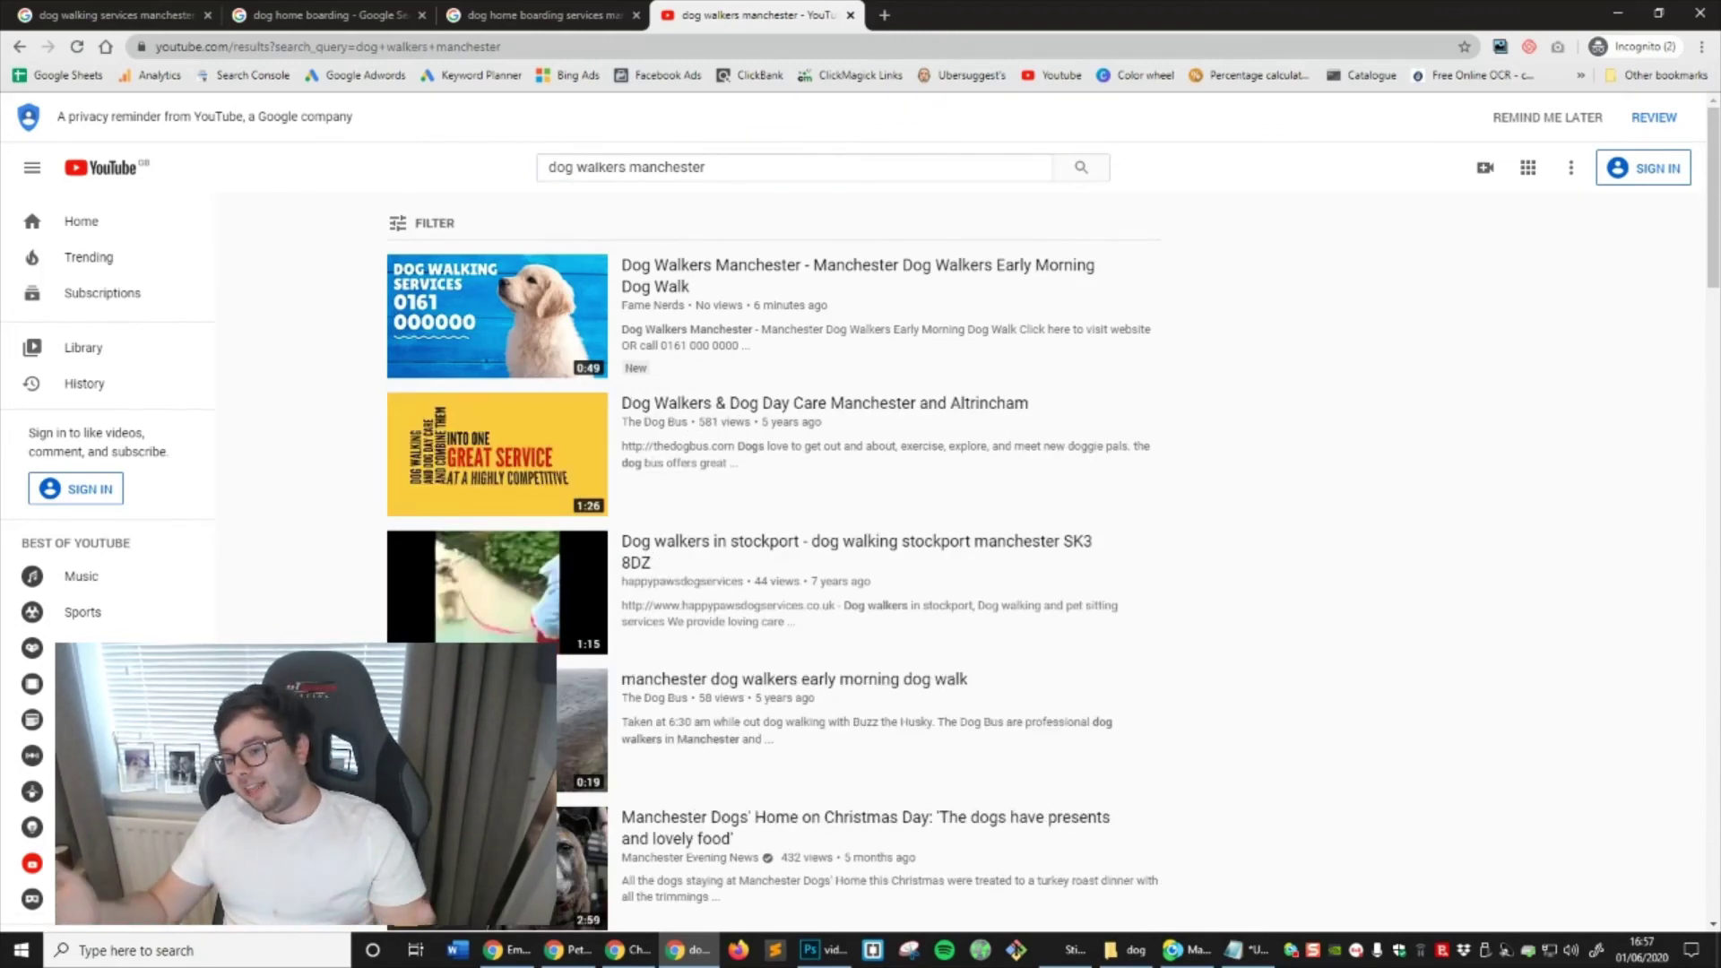
scroll(1040, 592, "down", 12)
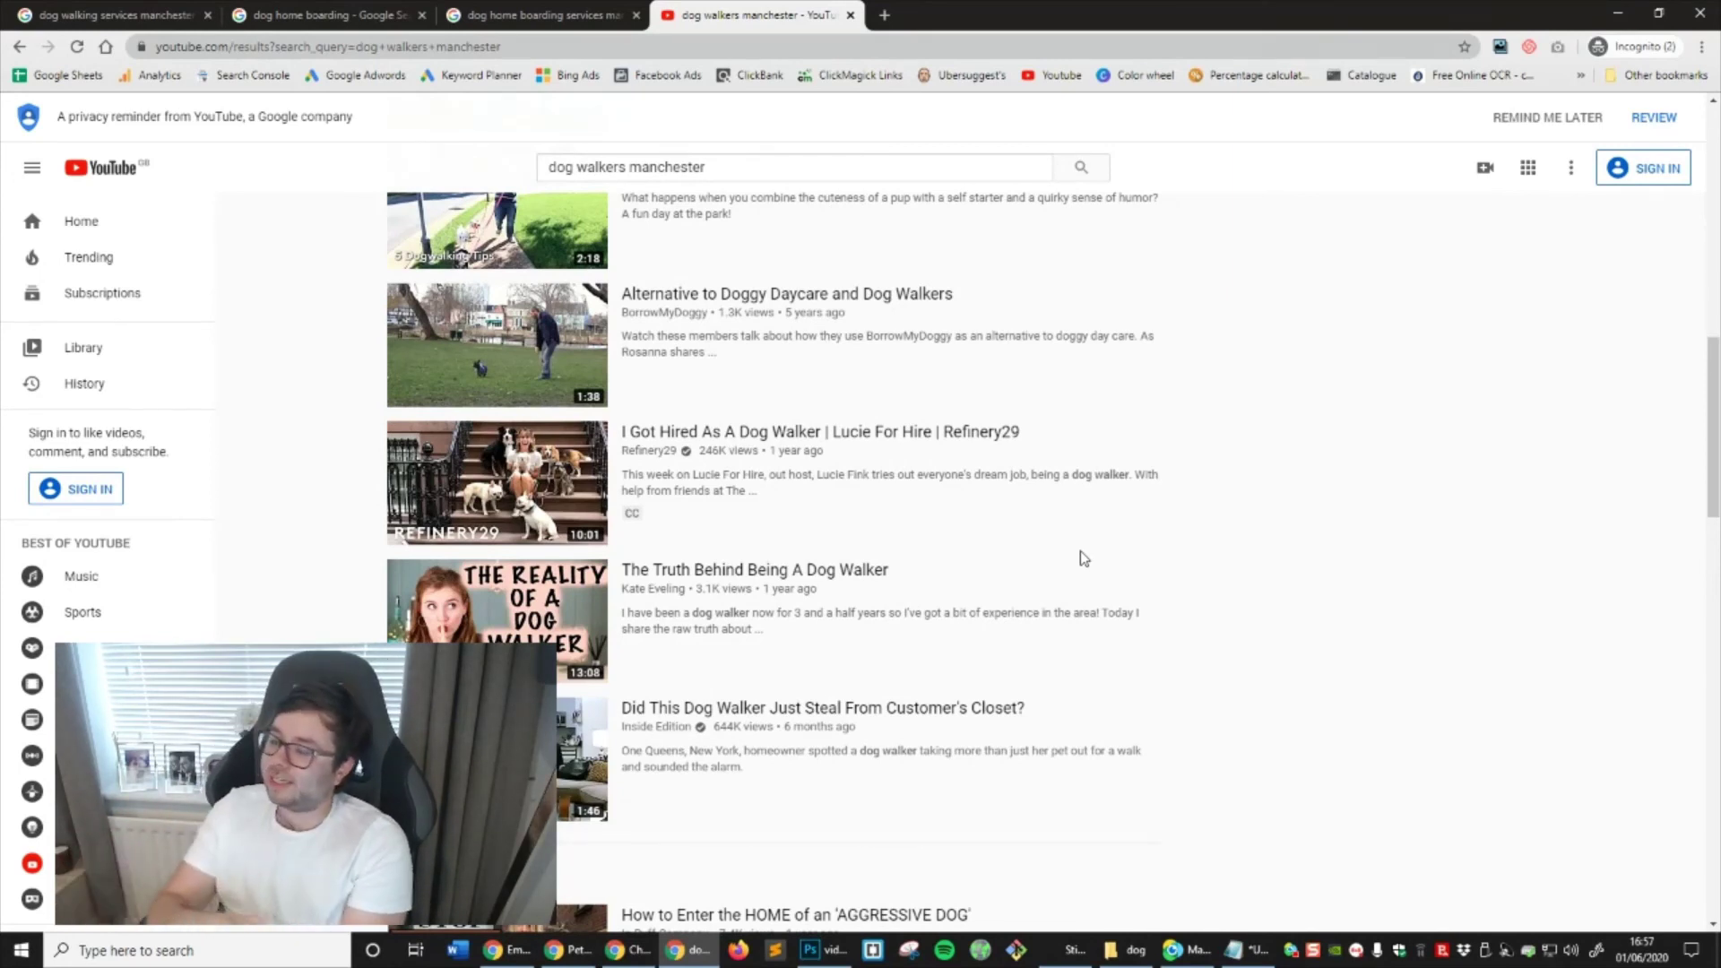
Search YouTube for the singular keyword "dog walker manchester" to check the published video's ranking
left_click(616, 167)
key("BackSpace")
key("Return")
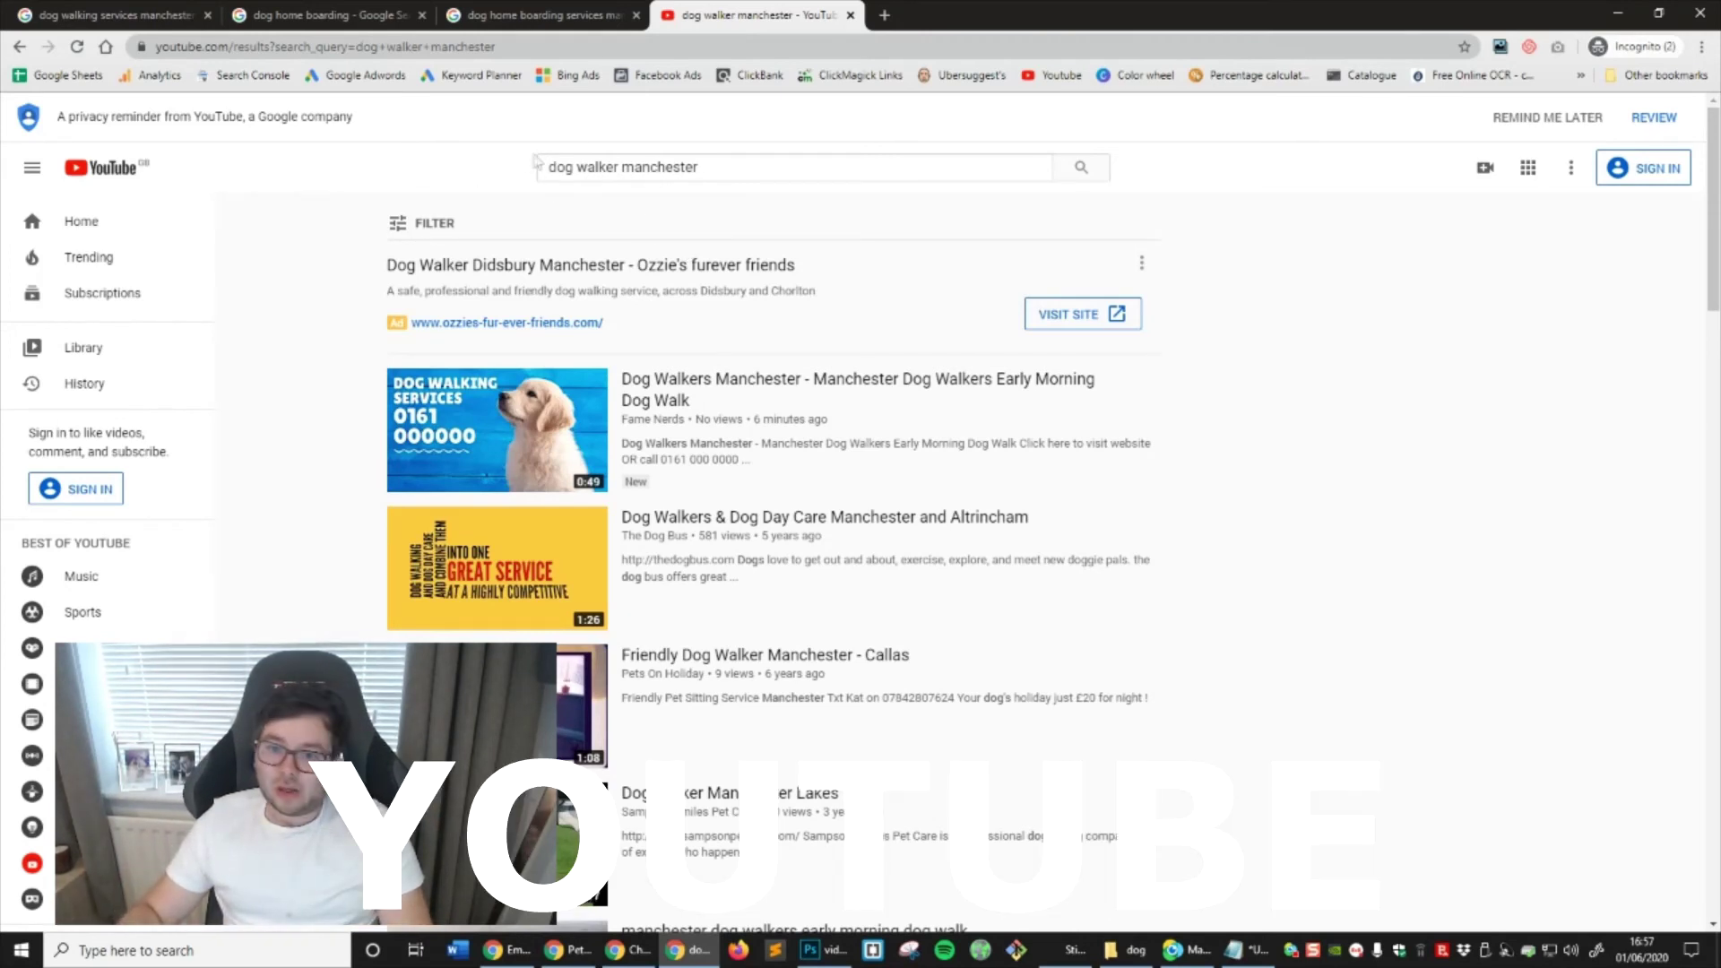
Change the YouTube query to "dog walkers manchester" without running it and copy the keyword
left_click(595, 167)
left_click(616, 167)
type("s")
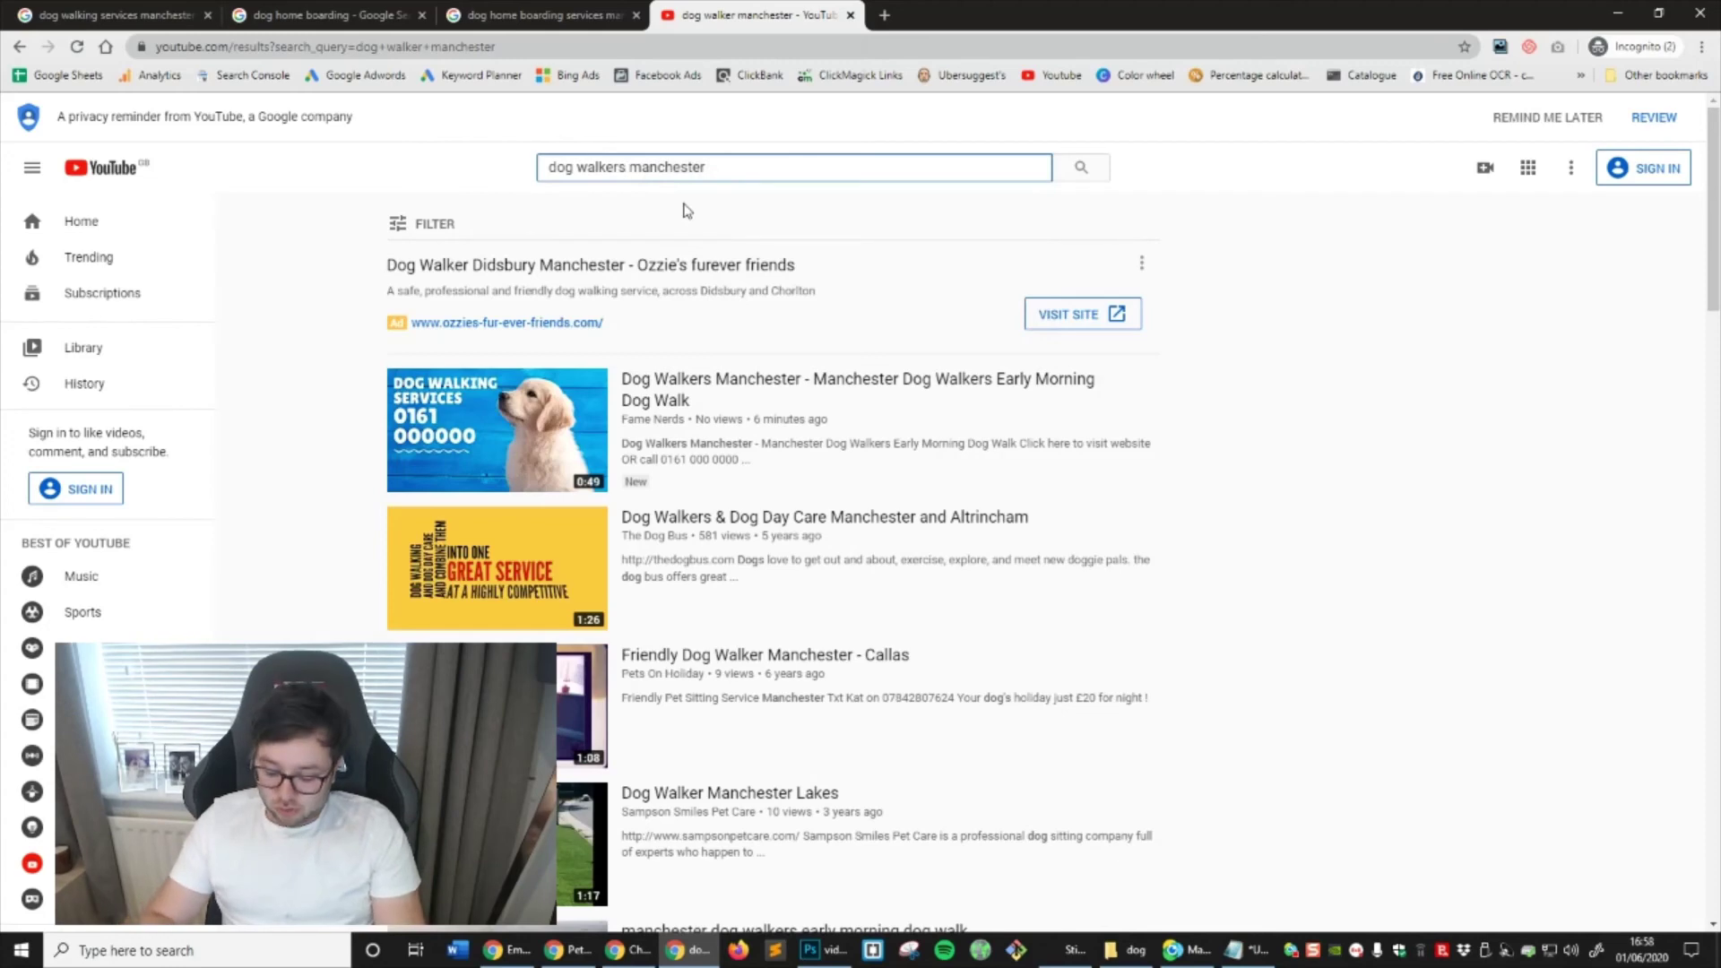
left_click_drag(708, 167, 548, 167)
key("ctrl+c")
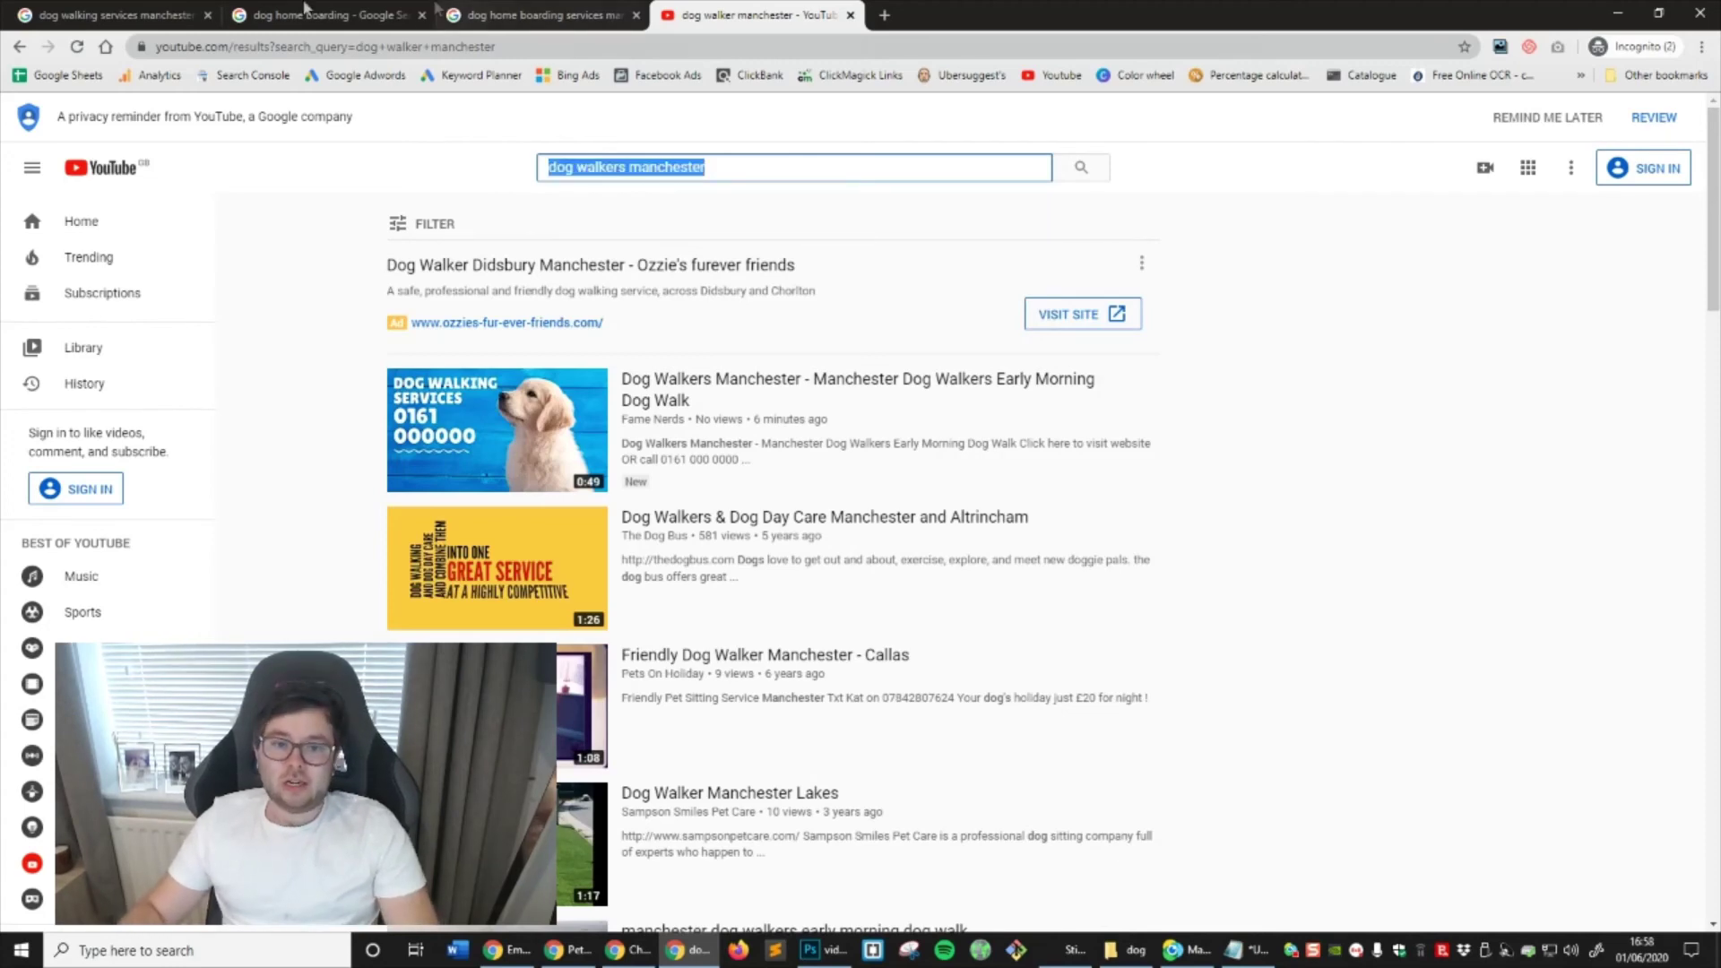
Search Google for the copied keyword "dog walkers manchester" and check the first two pages of web results
left_click(116, 14)
left_click(374, 129)
key("ctrl+a")
key("ctrl+v")
key("Return")
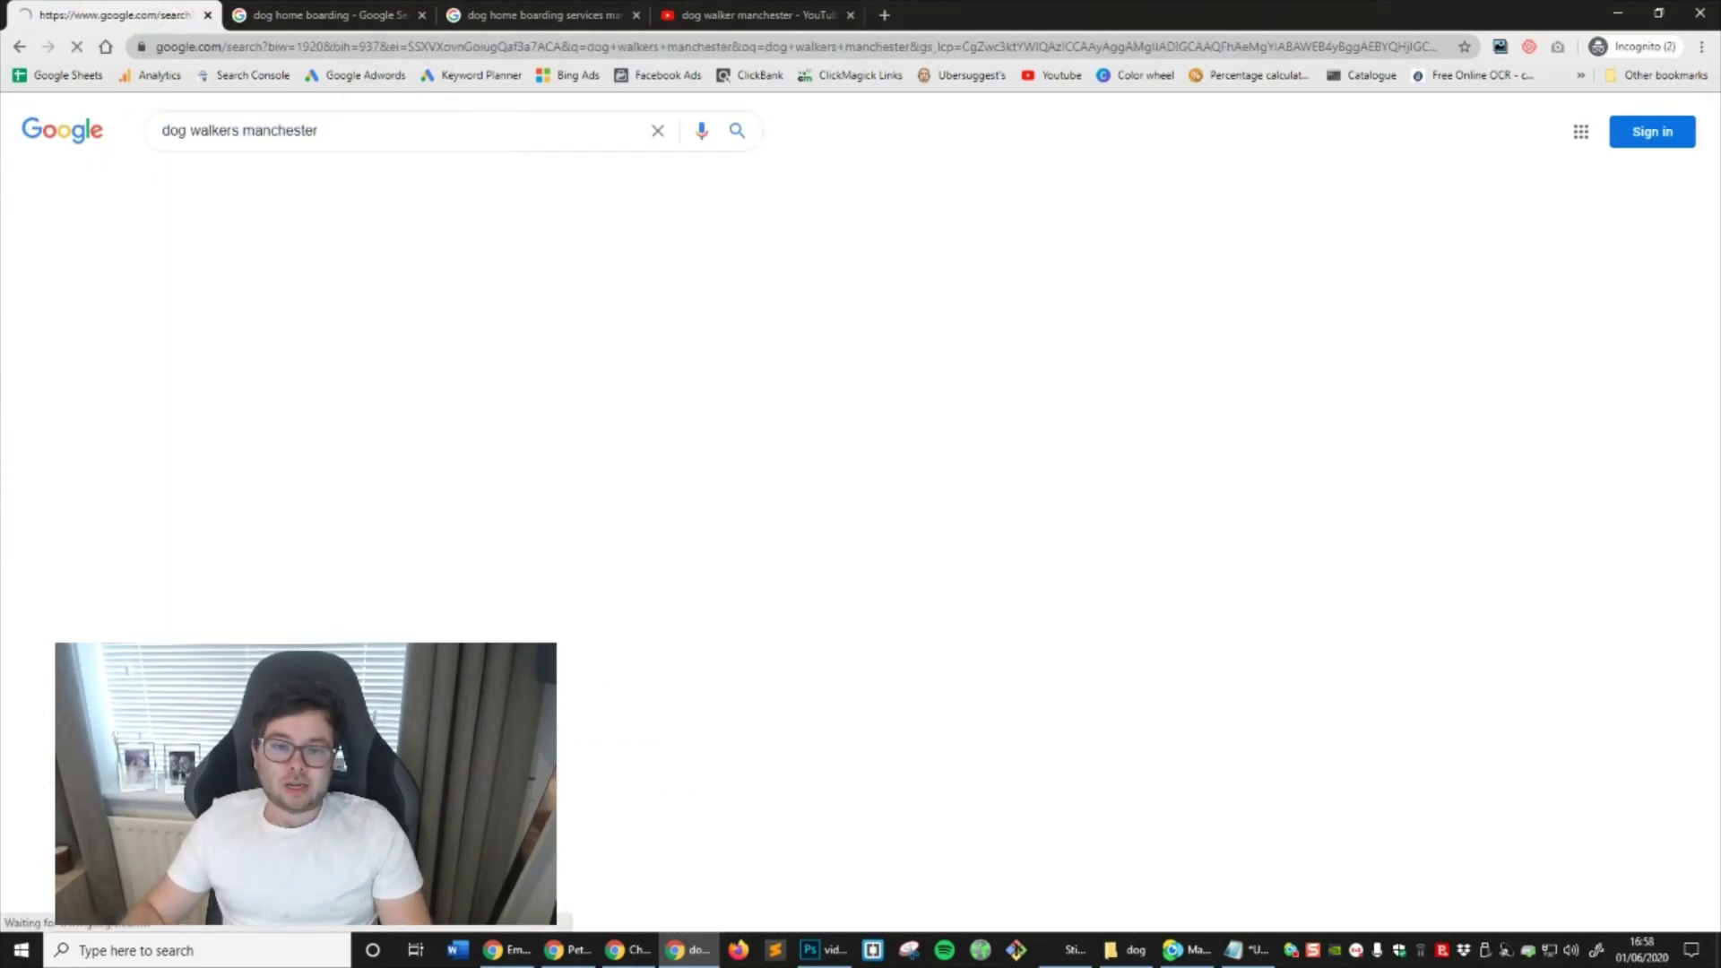
scroll(1083, 598, "down", 15)
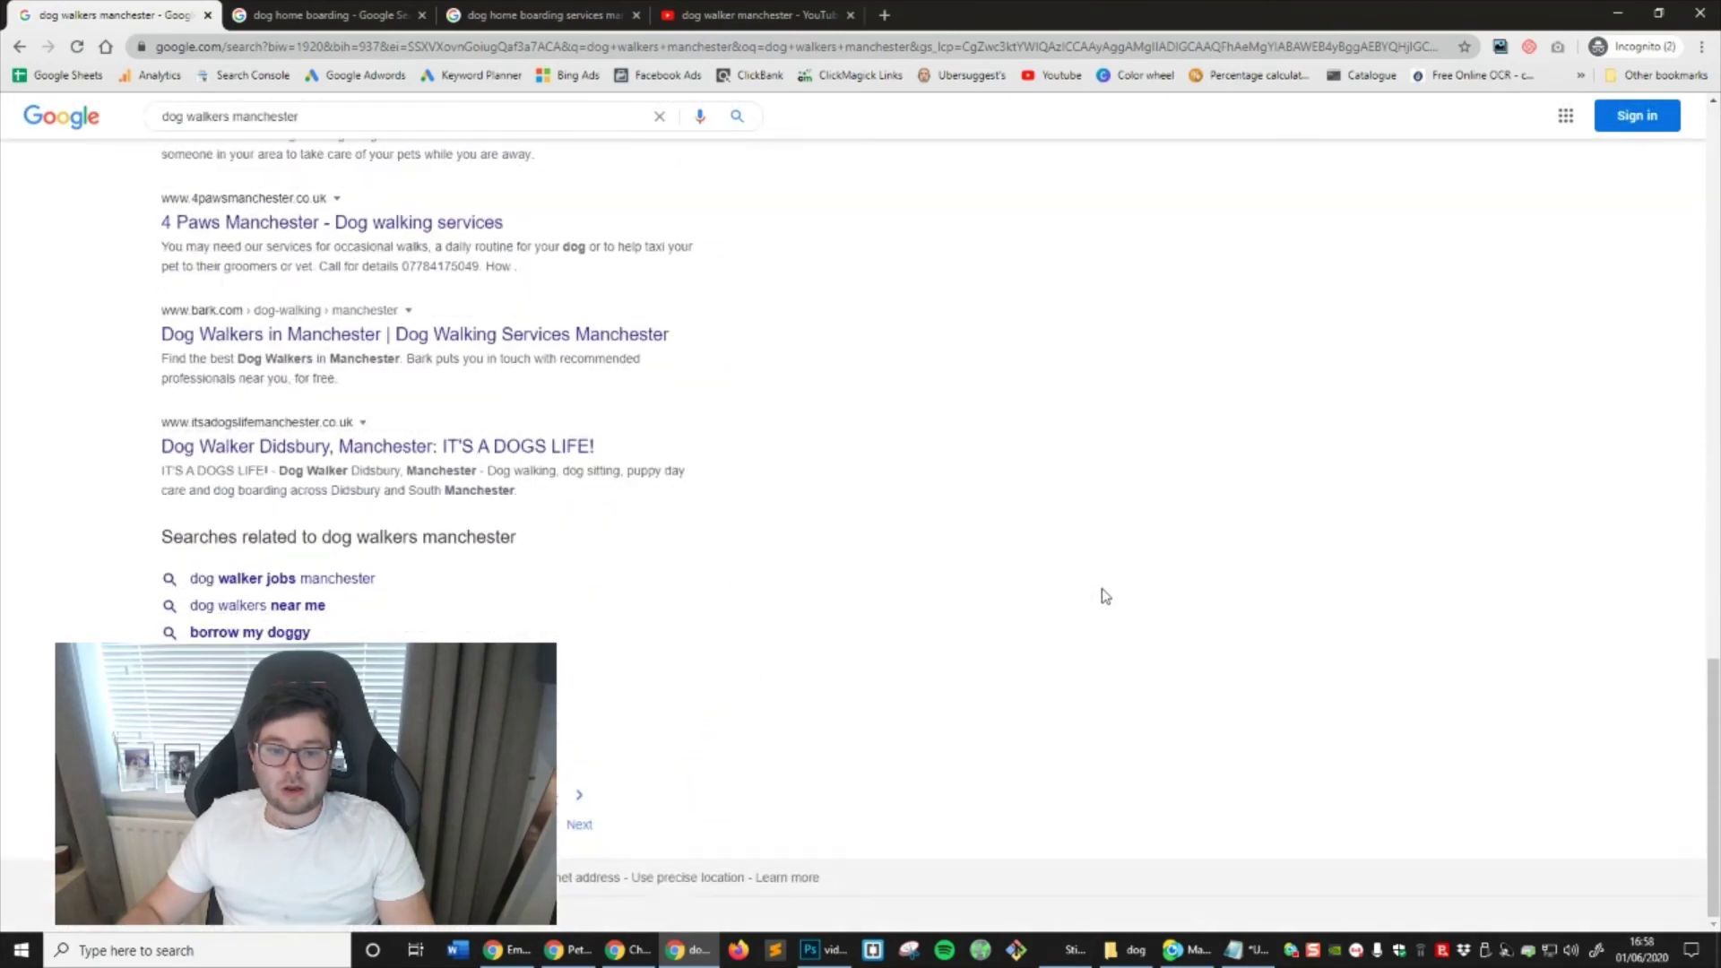
scroll(637, 561, "down", 15)
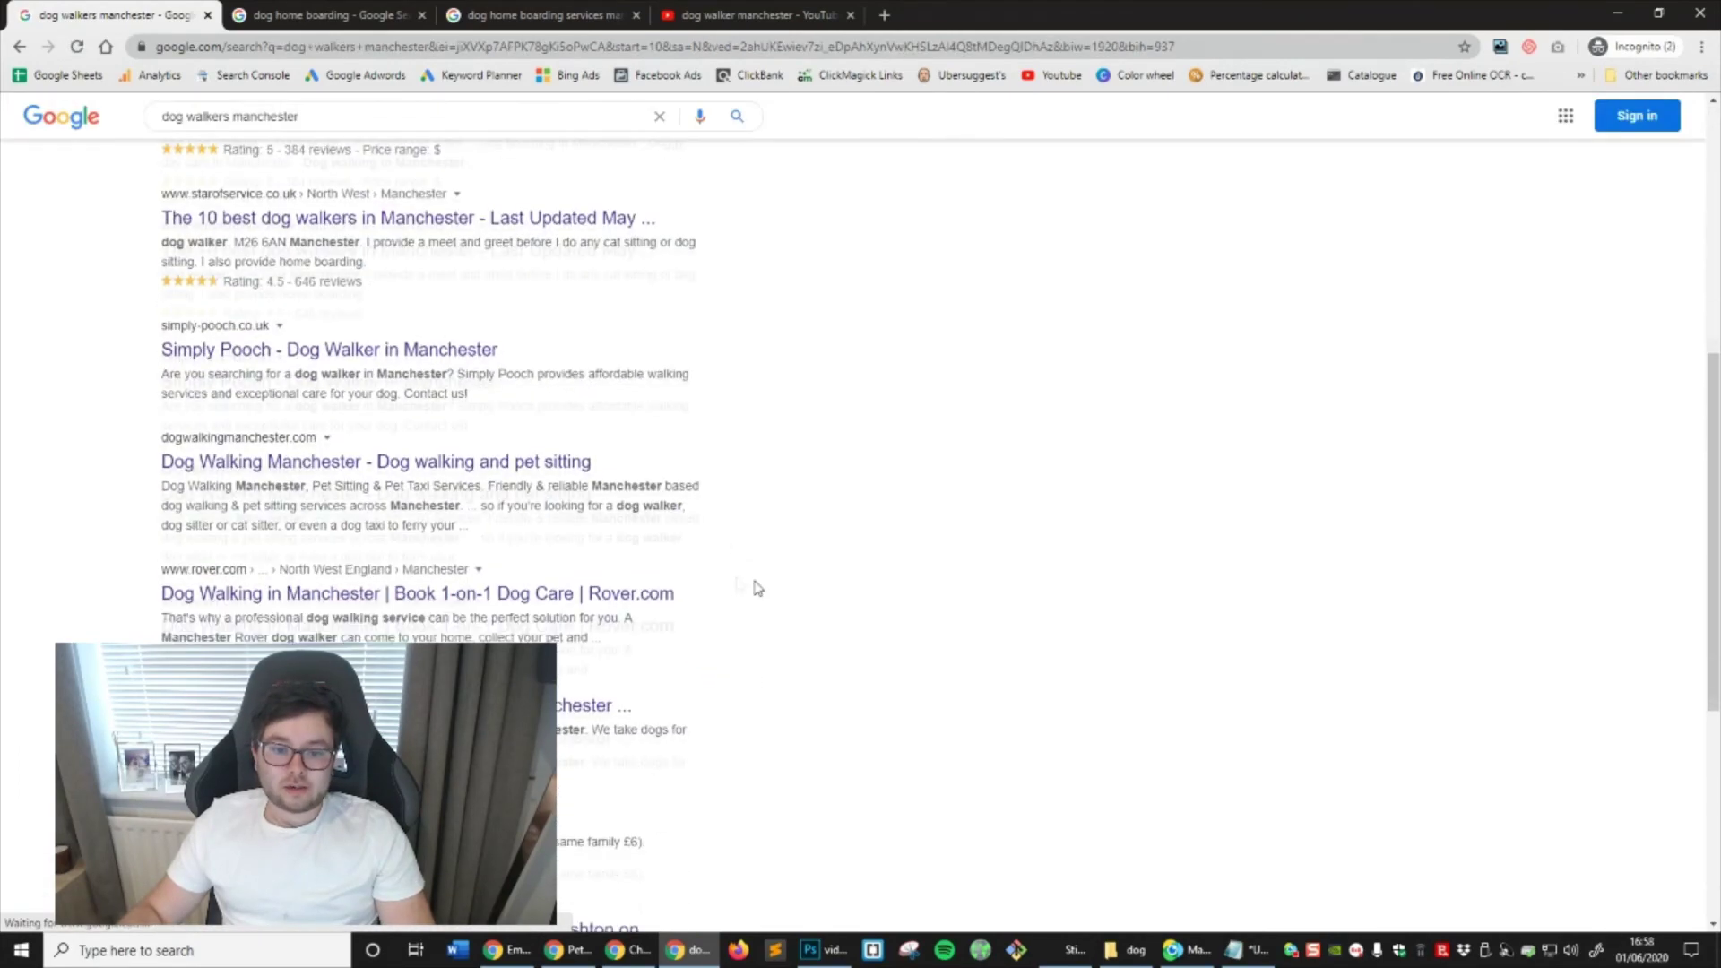
scroll(757, 661, "up", 15)
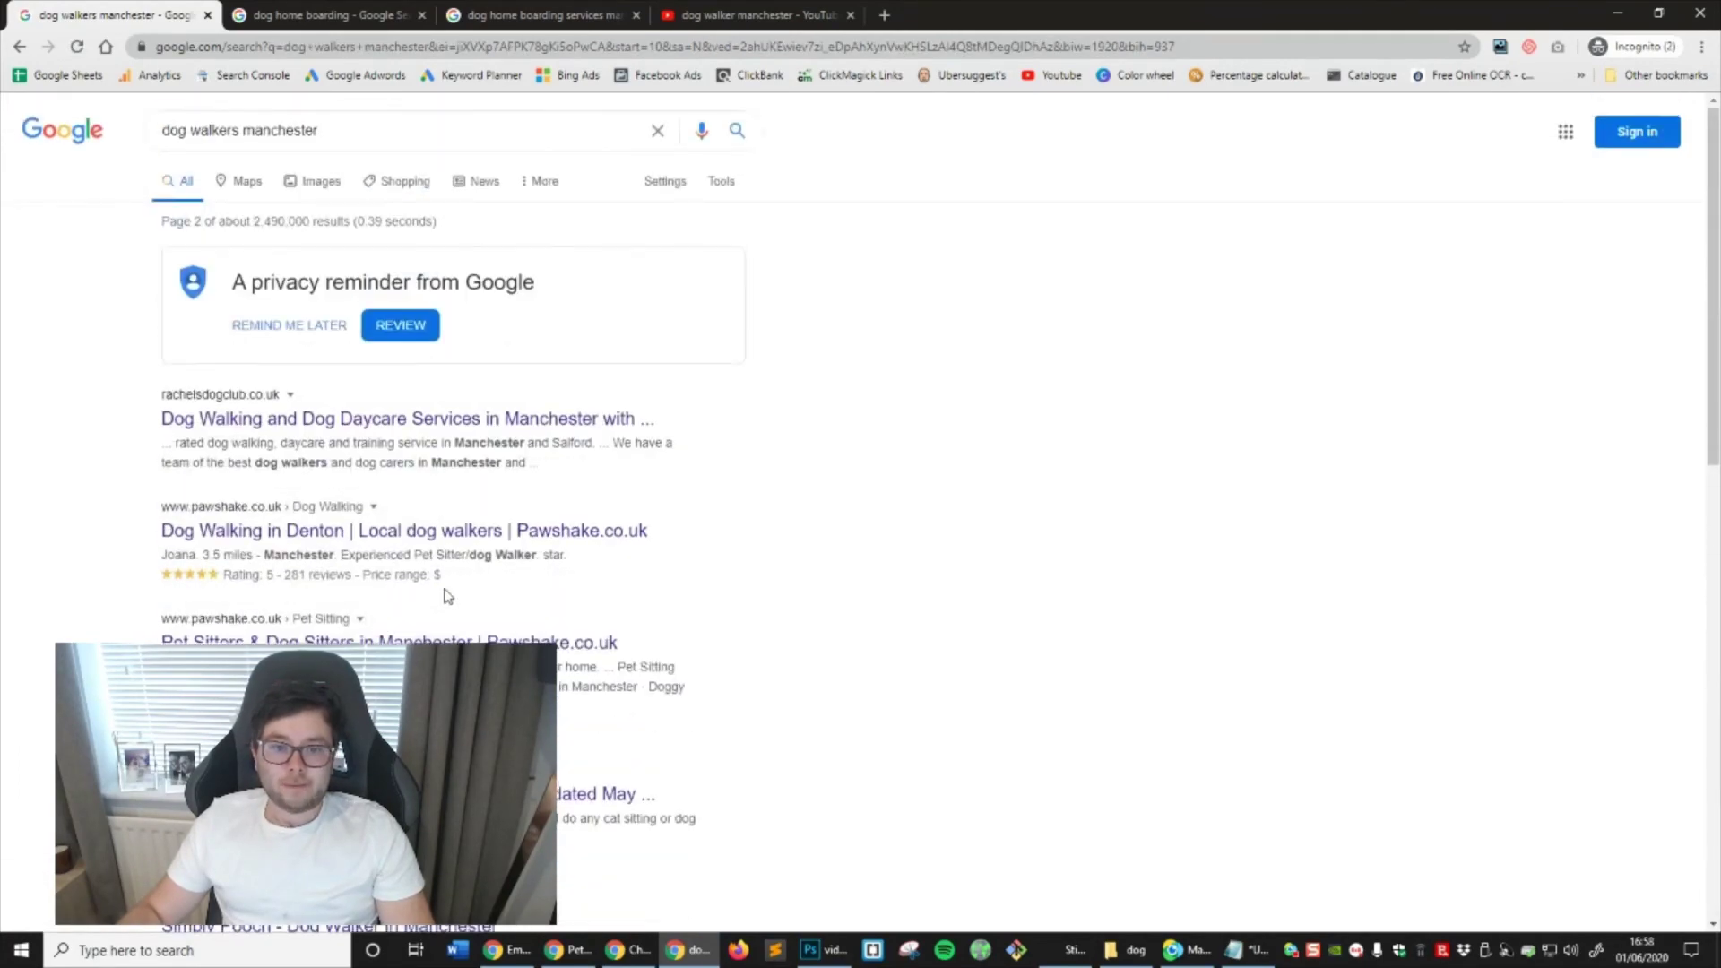
Restrict the Google results for "dog walkers manchester" to videos and check the position of the published video
left_click(478, 181)
left_click(533, 181)
left_click(543, 214)
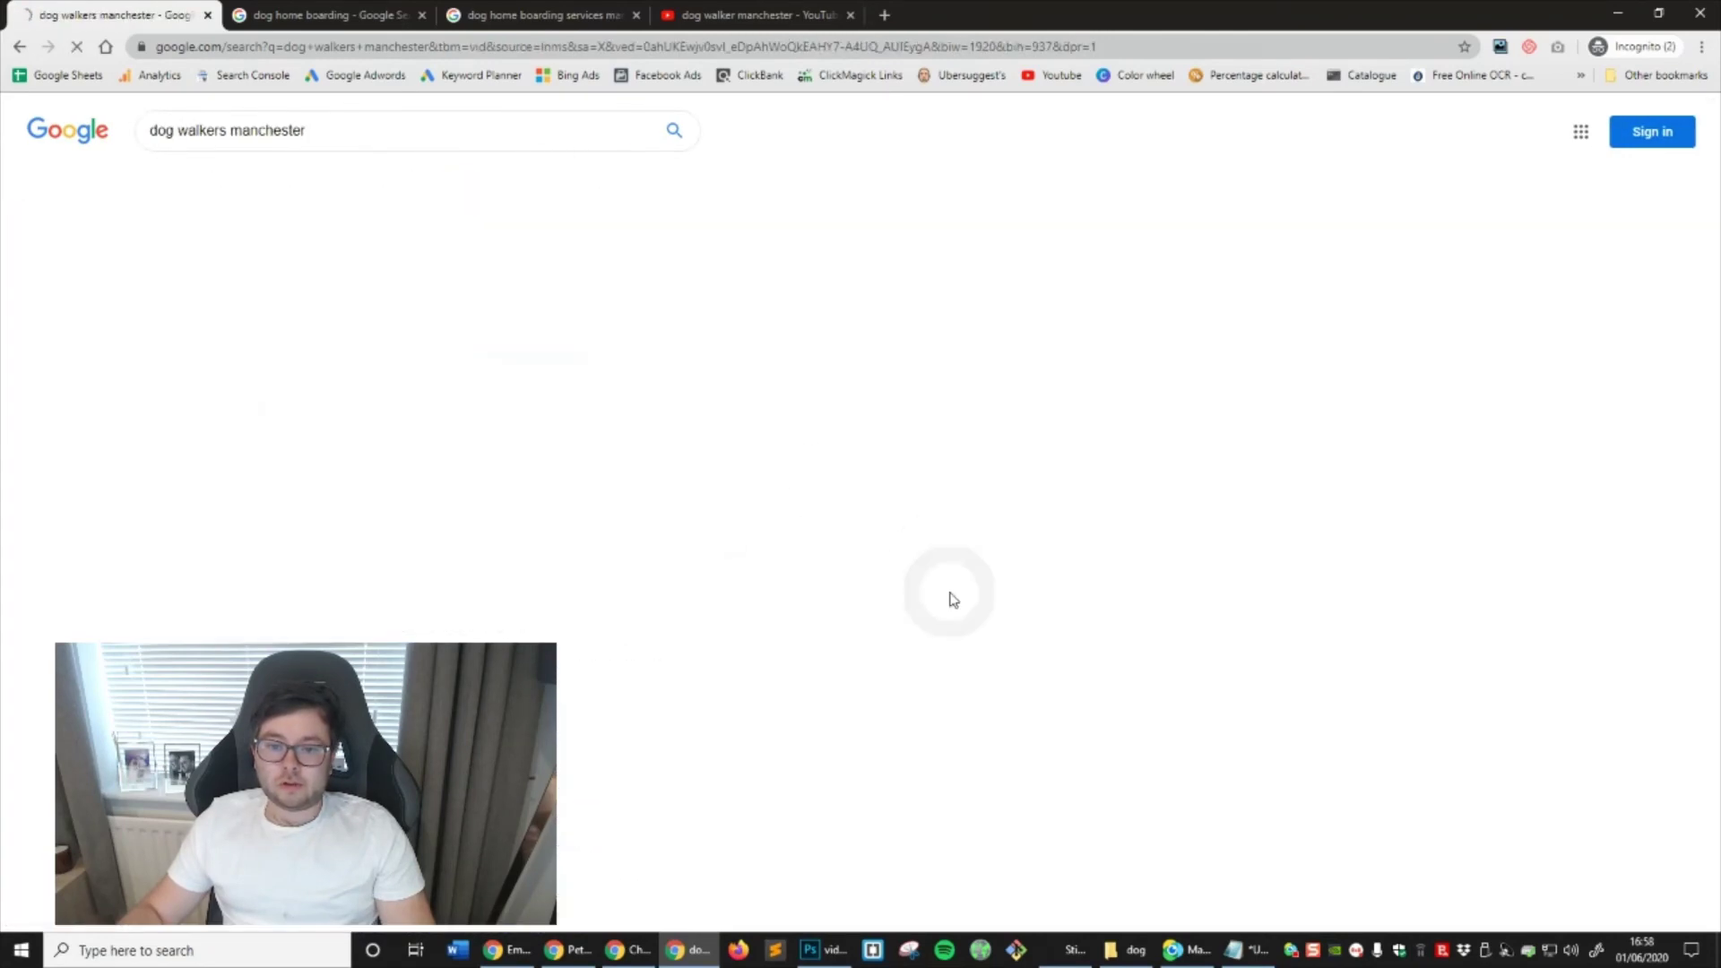
scroll(779, 499, "down", 5)
scroll(696, 570, "up", 3)
scroll(696, 573, "up", 2)
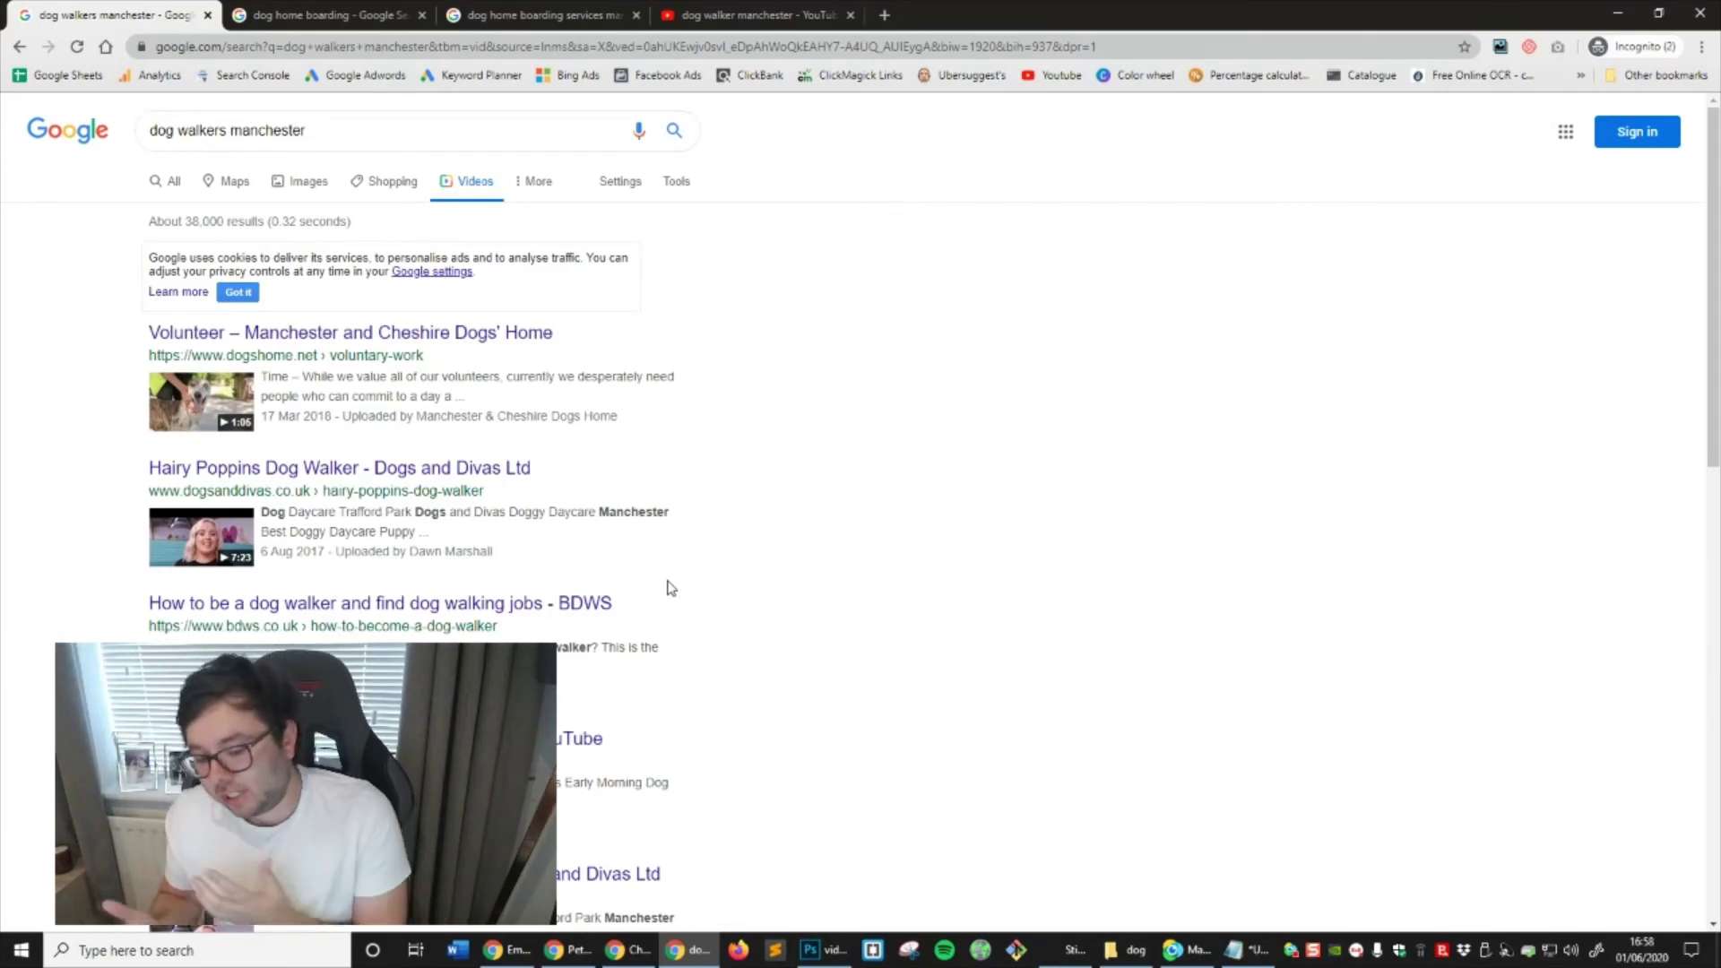
Examine the titles of competing video results for "dog walkers manchester", including the lower doggy daycare and home boarding listings and the top three
scroll(673, 591, "down", 15)
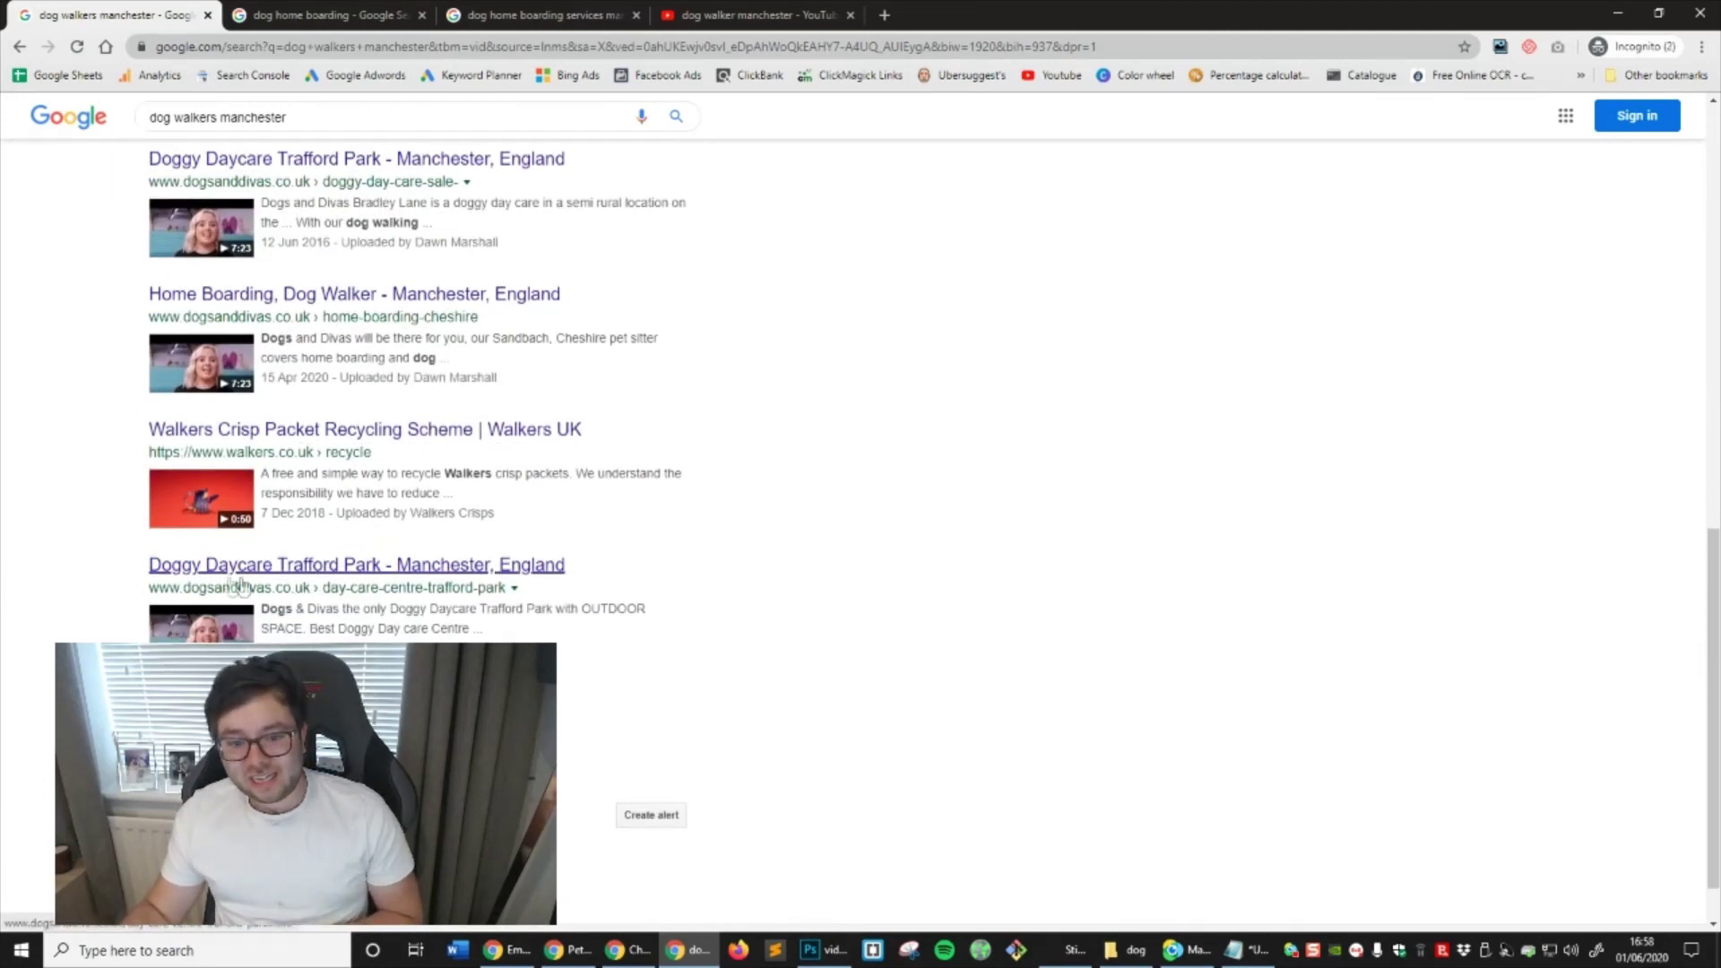
left_click_drag(148, 565, 581, 568)
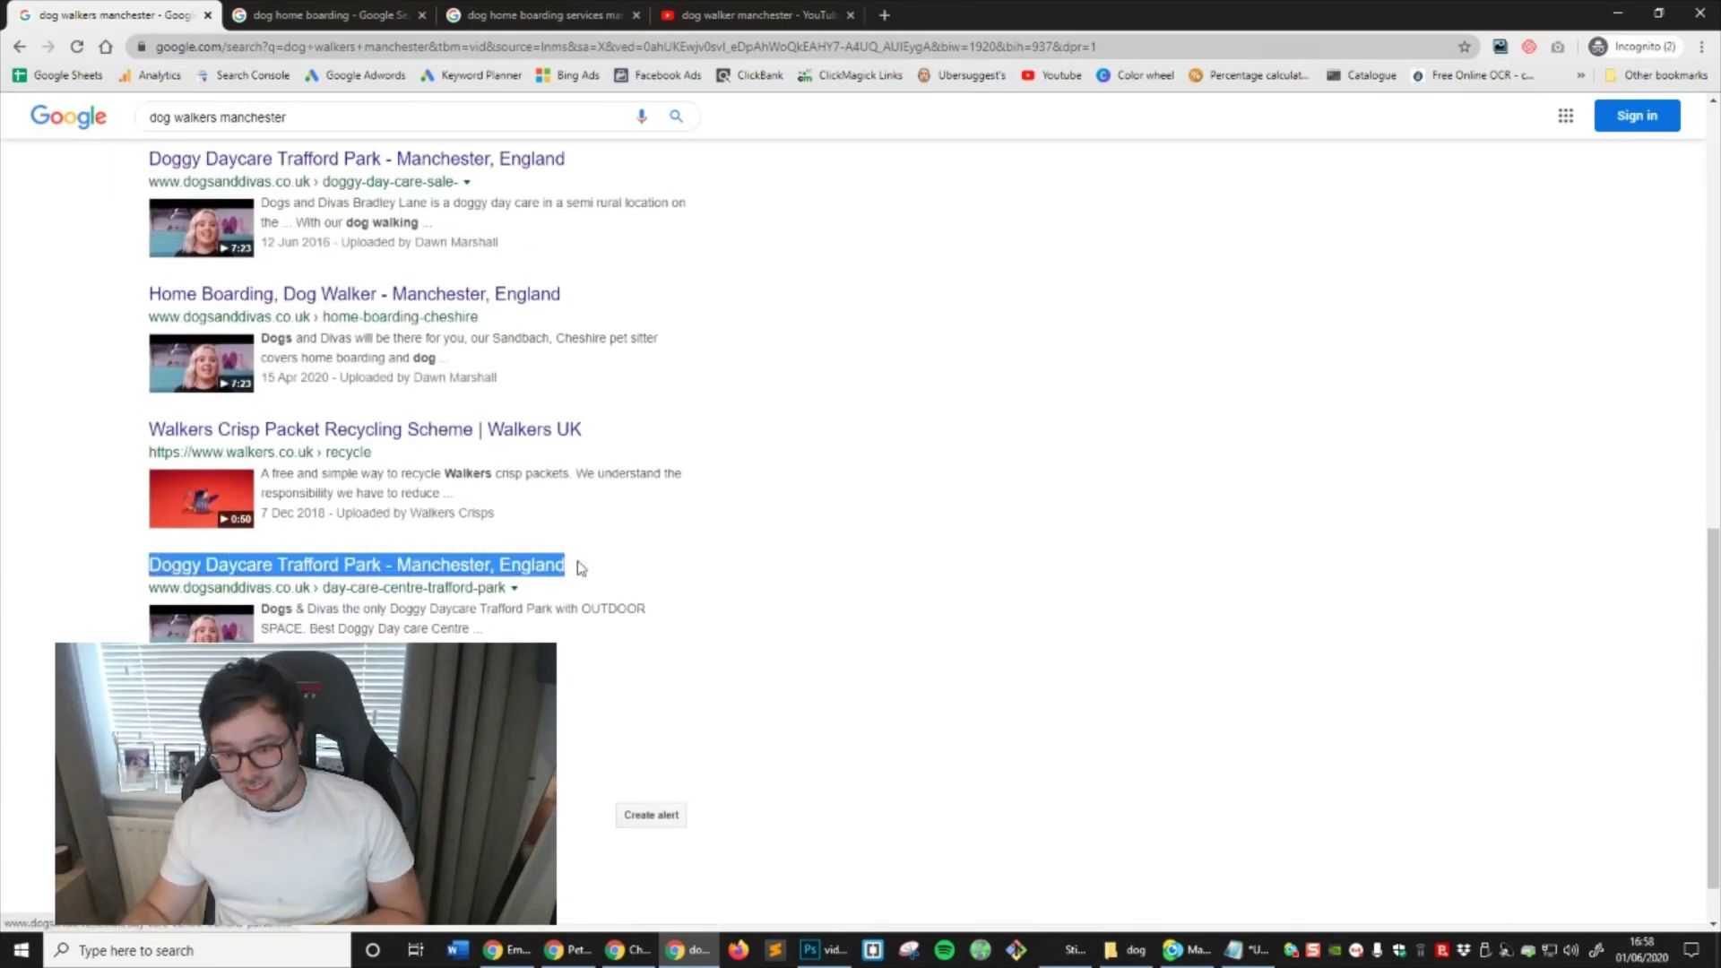
left_click_drag(142, 294, 573, 296)
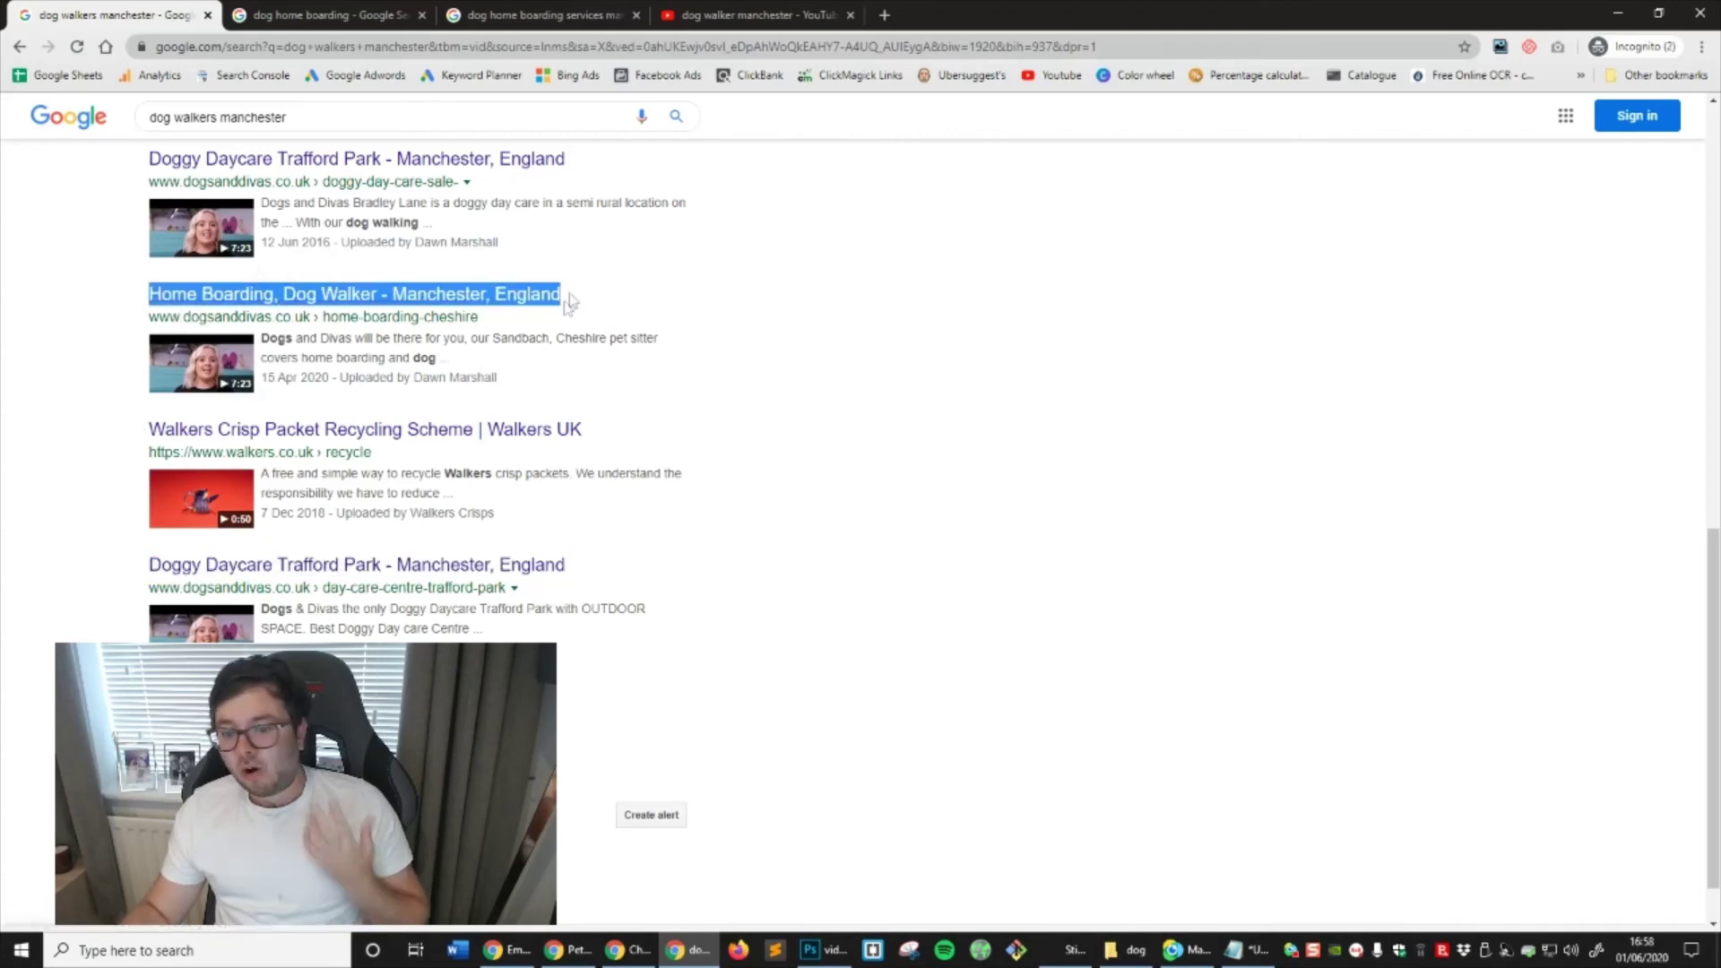
scroll(330, 529, "up", 3)
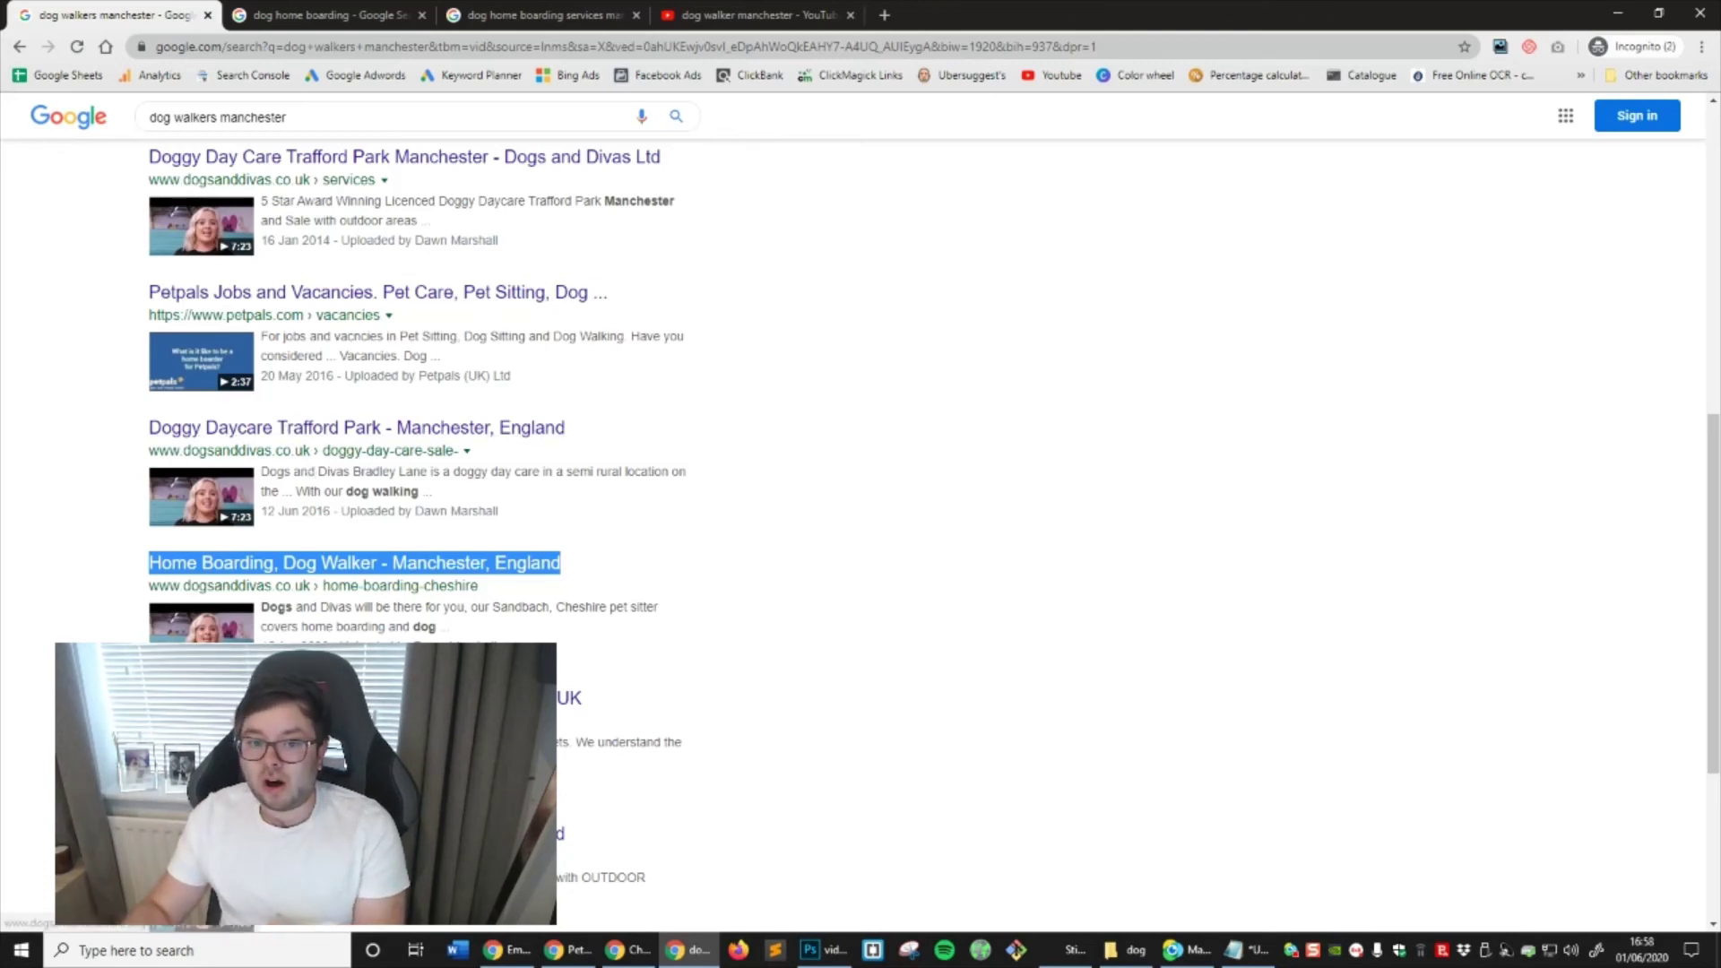
scroll(226, 410, "up", 7)
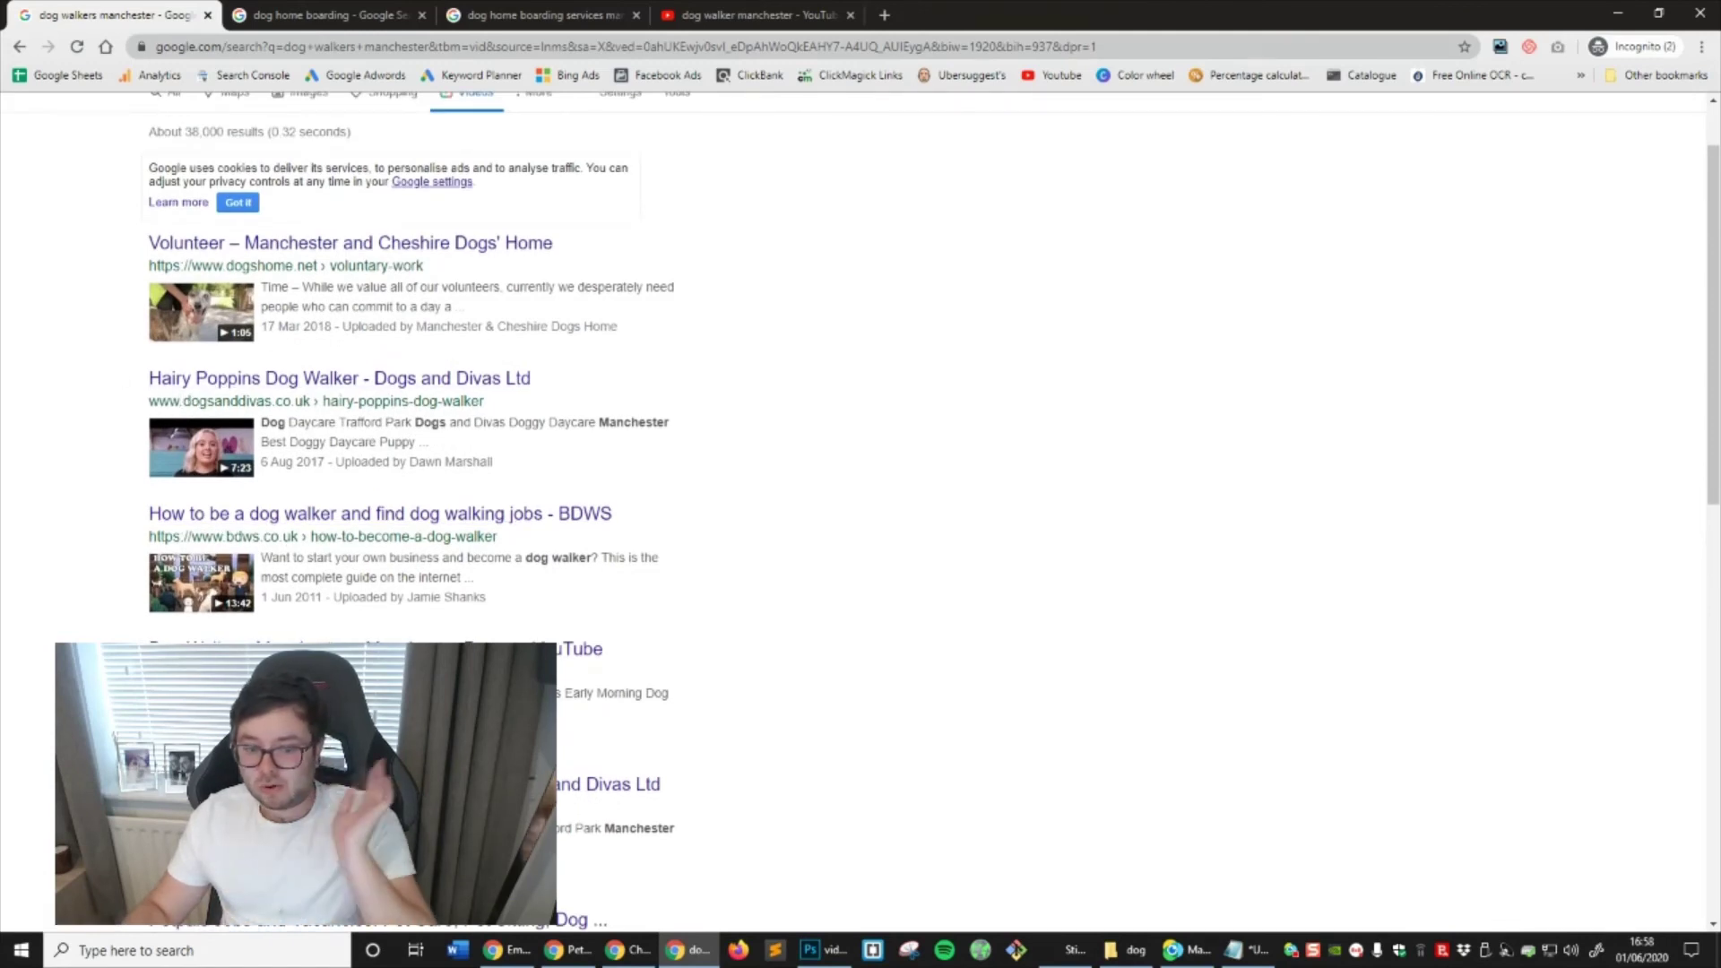
scroll(3, 423, "up", 1)
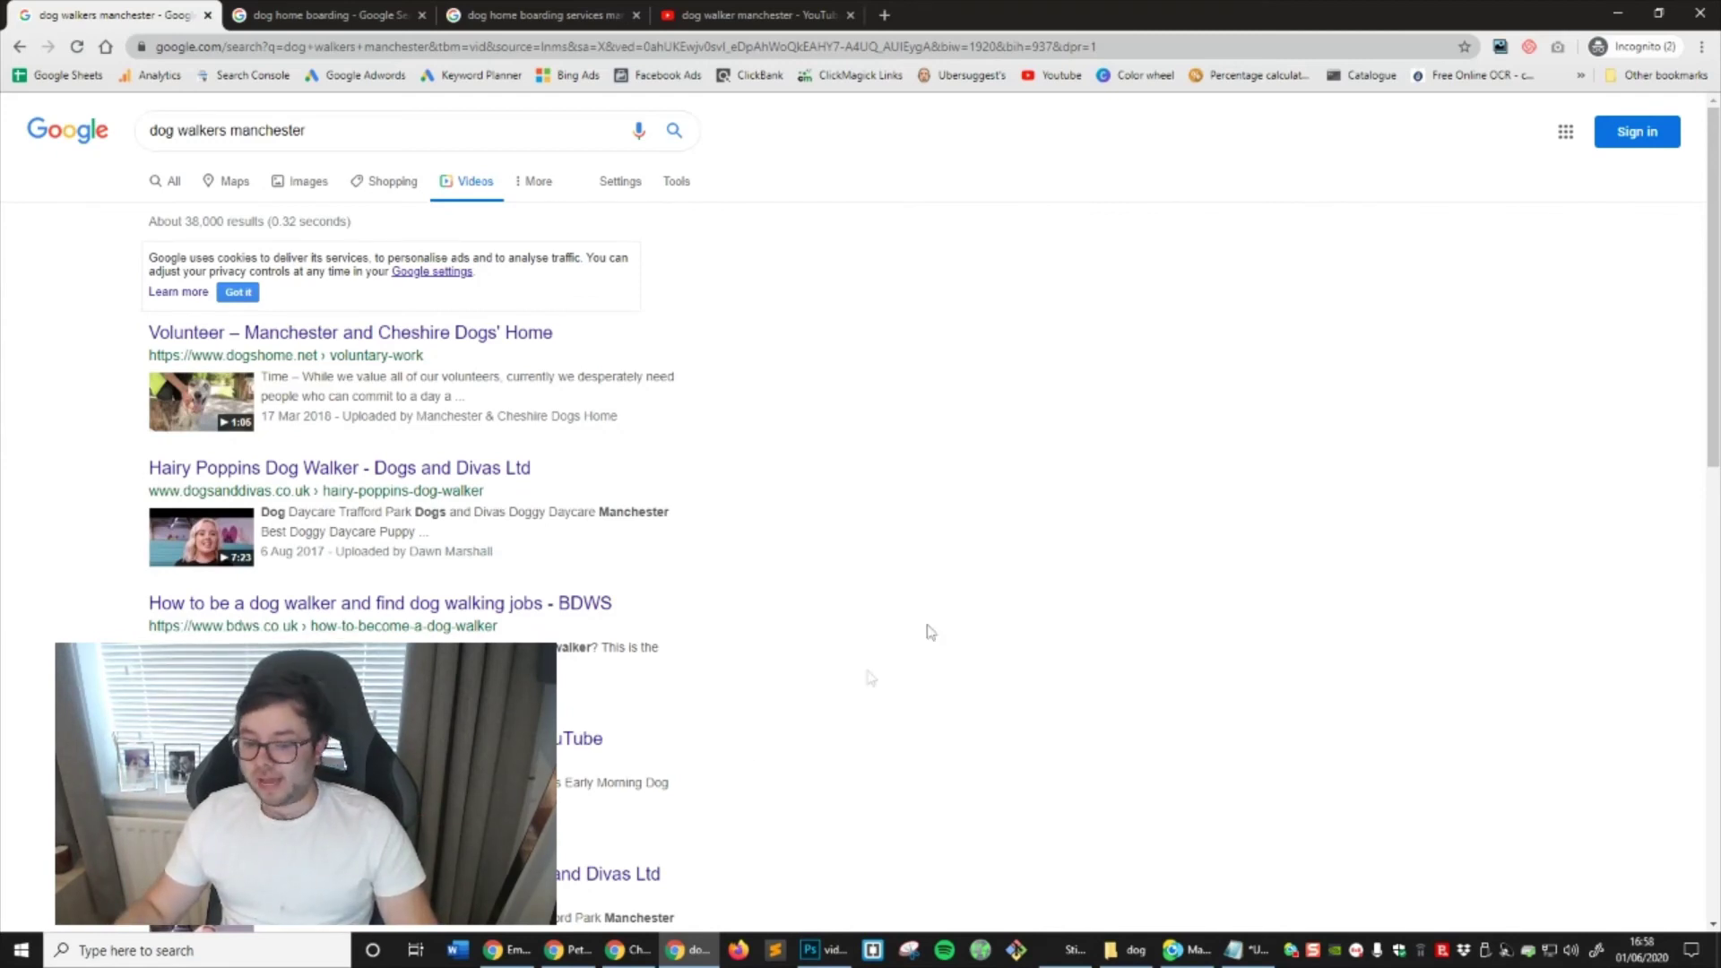
left_click_drag(143, 251, 813, 741)
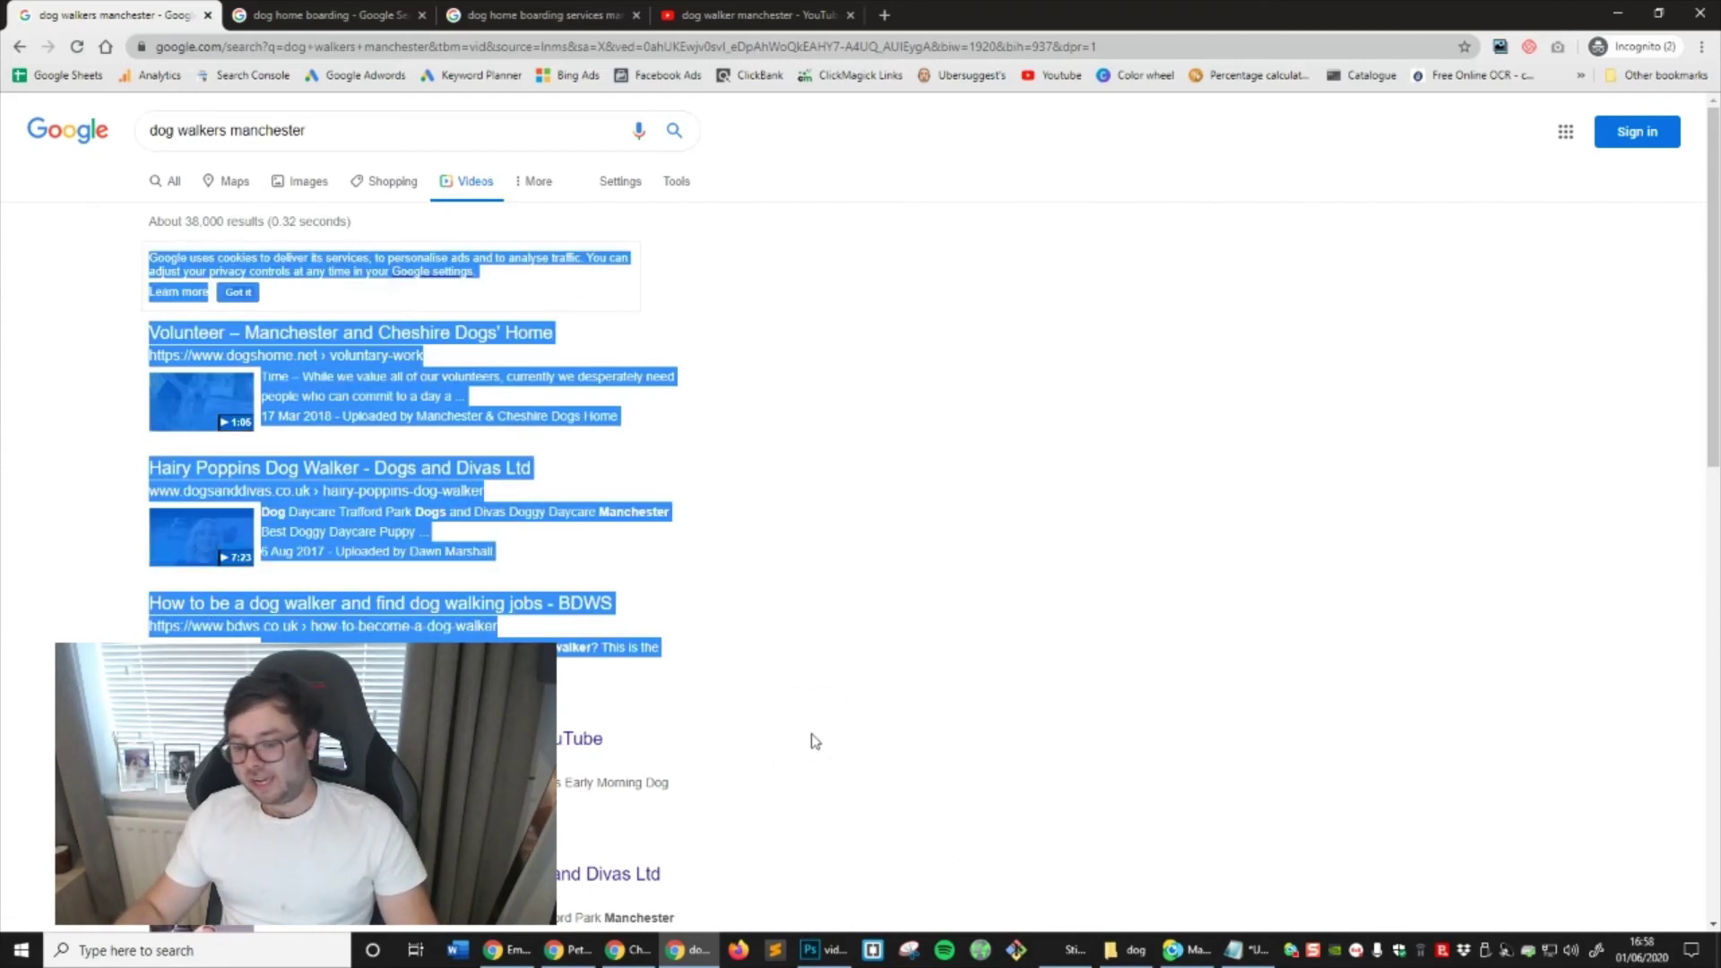
left_click(797, 746)
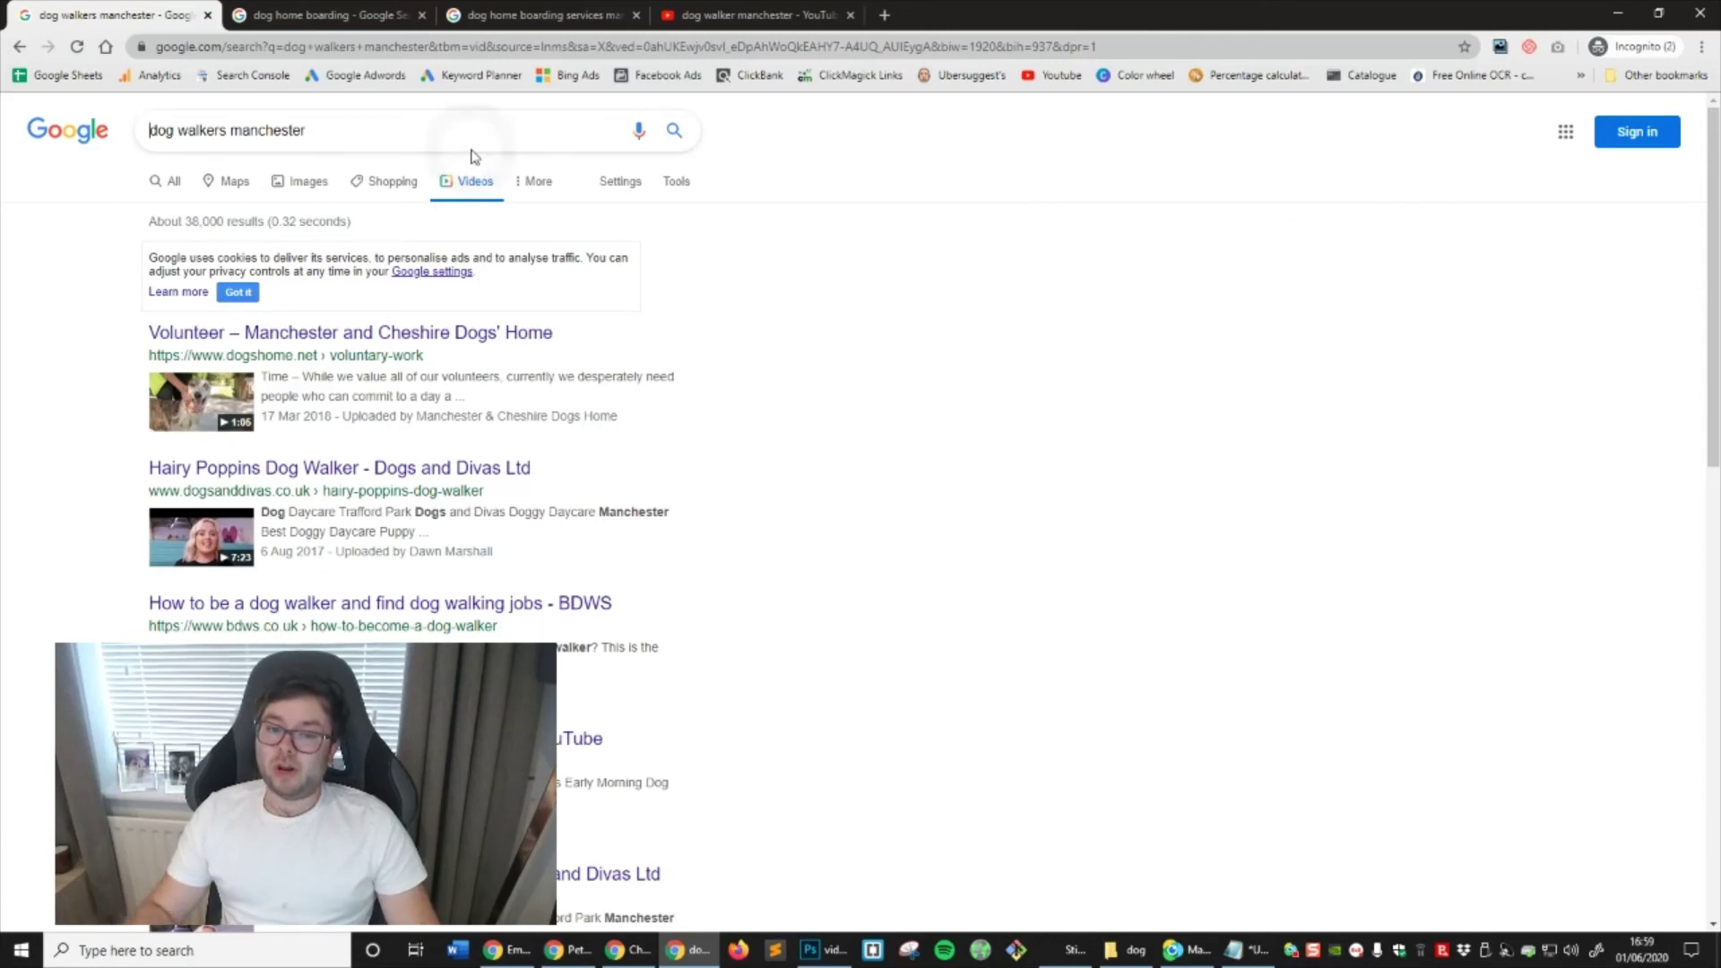
Run the Google video search for "dog walking services manchester" and look down the results for the published video
key("alt+Tab")
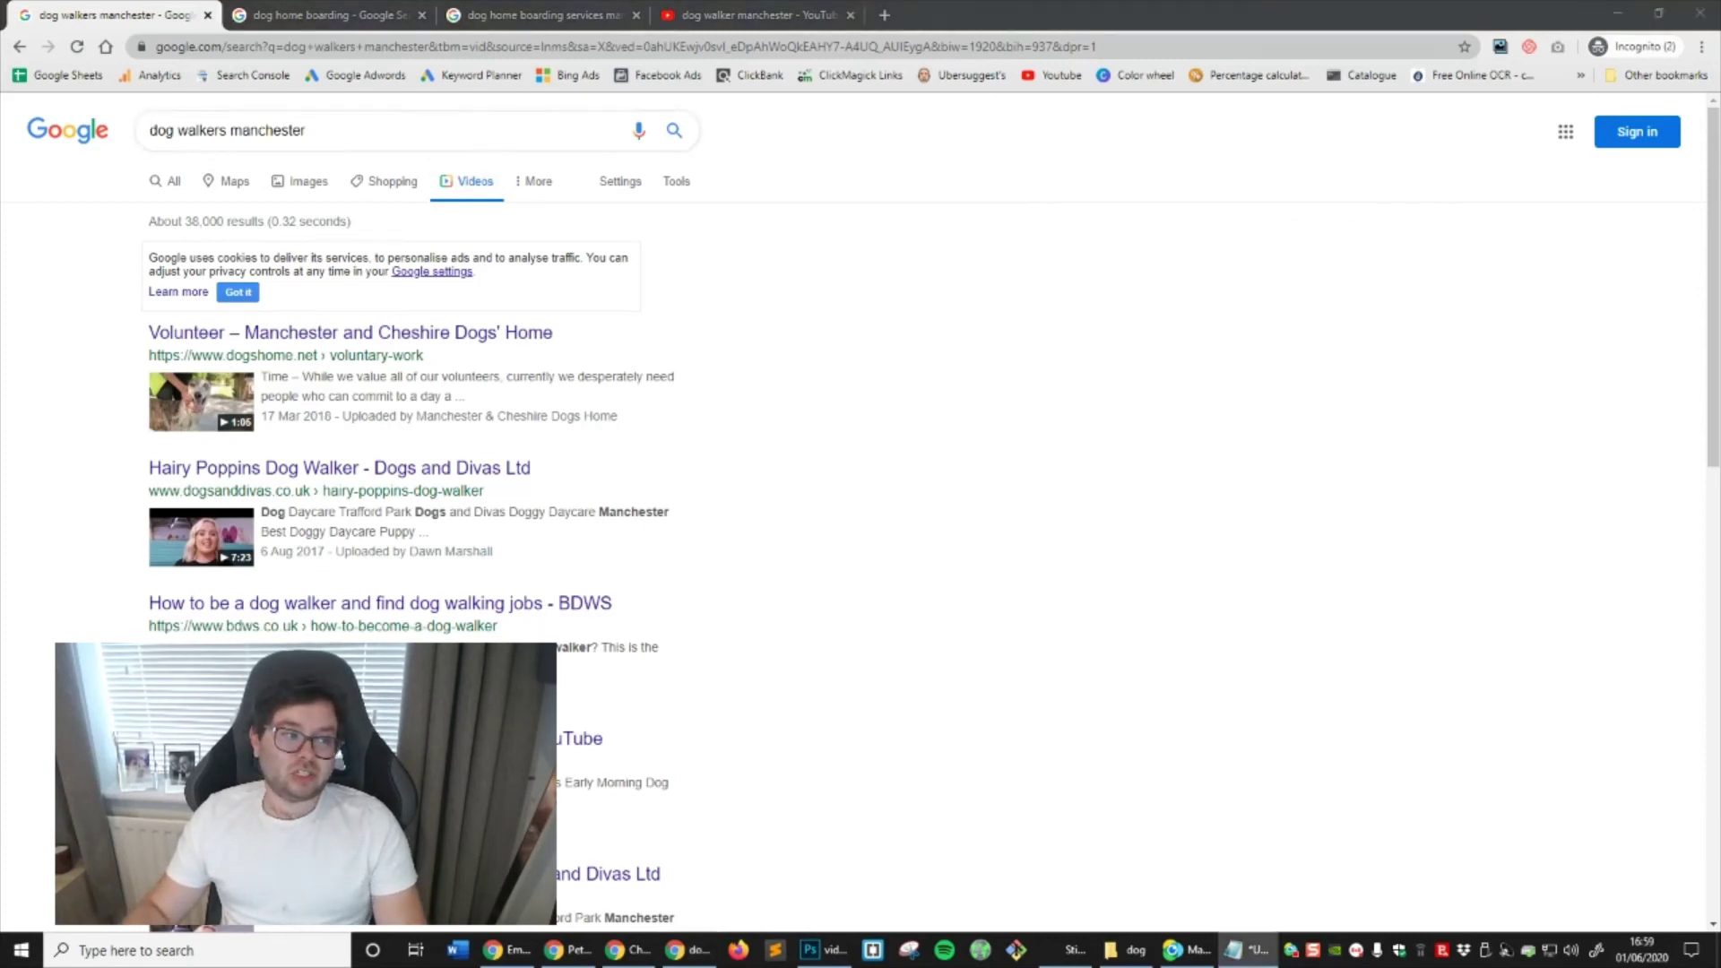
double_click(201, 130)
type("walking services")
key("Return")
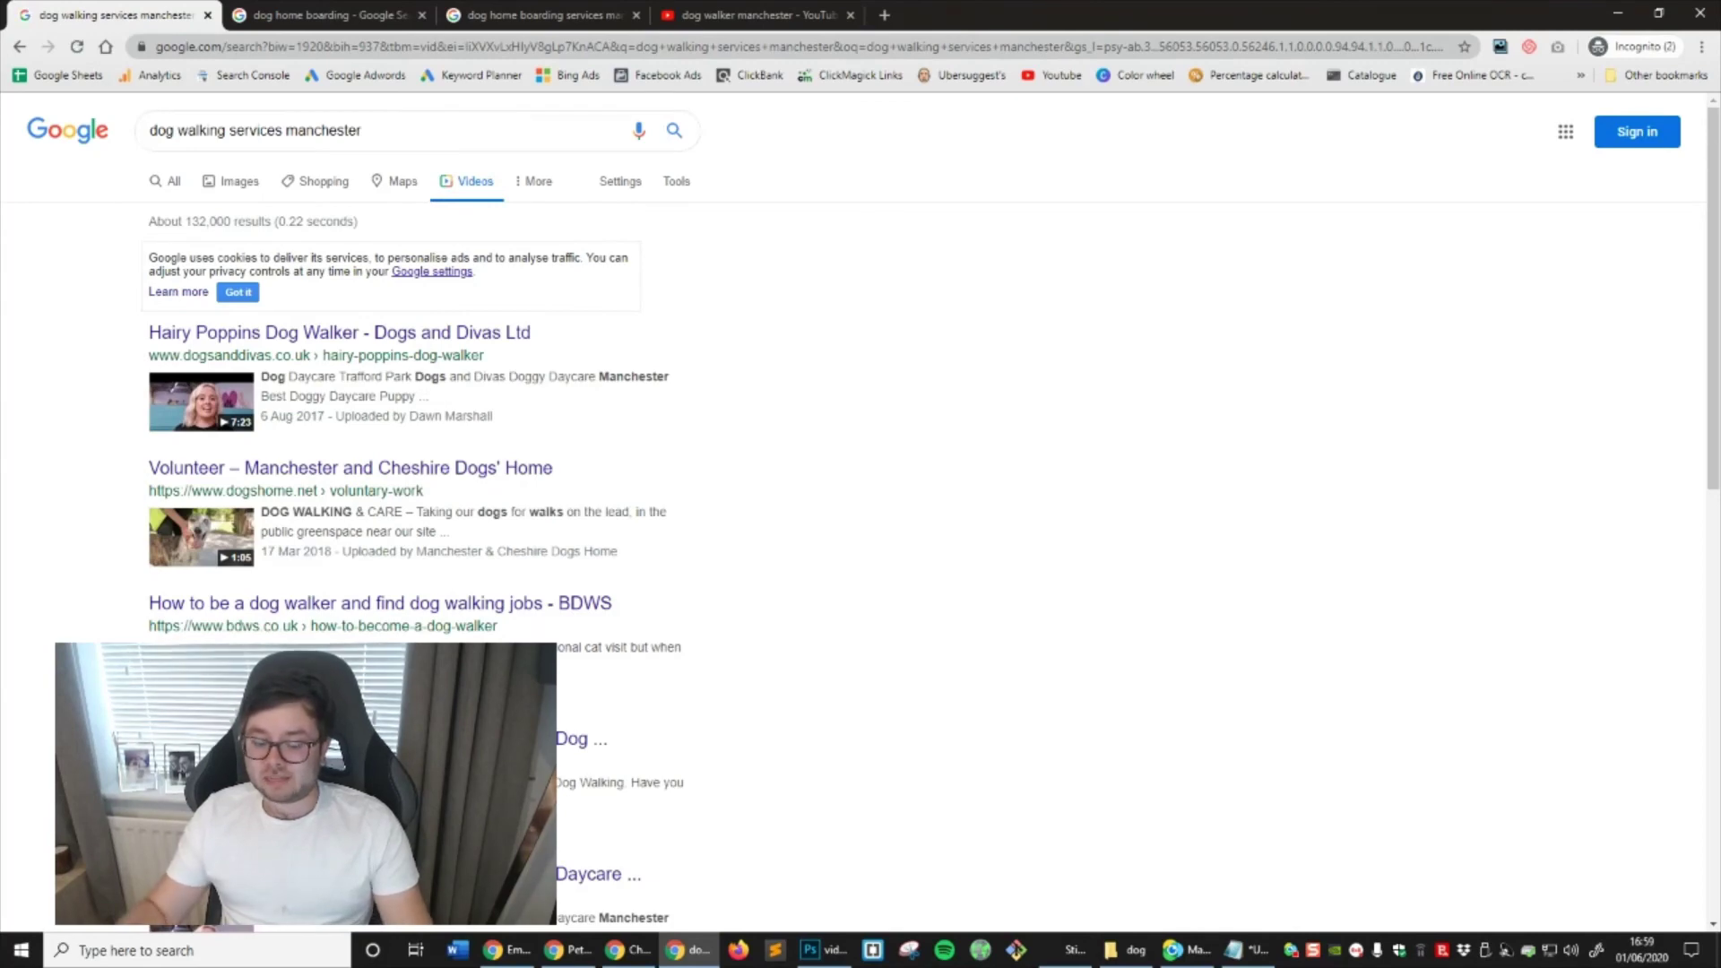
scroll(637, 238, "down", 10)
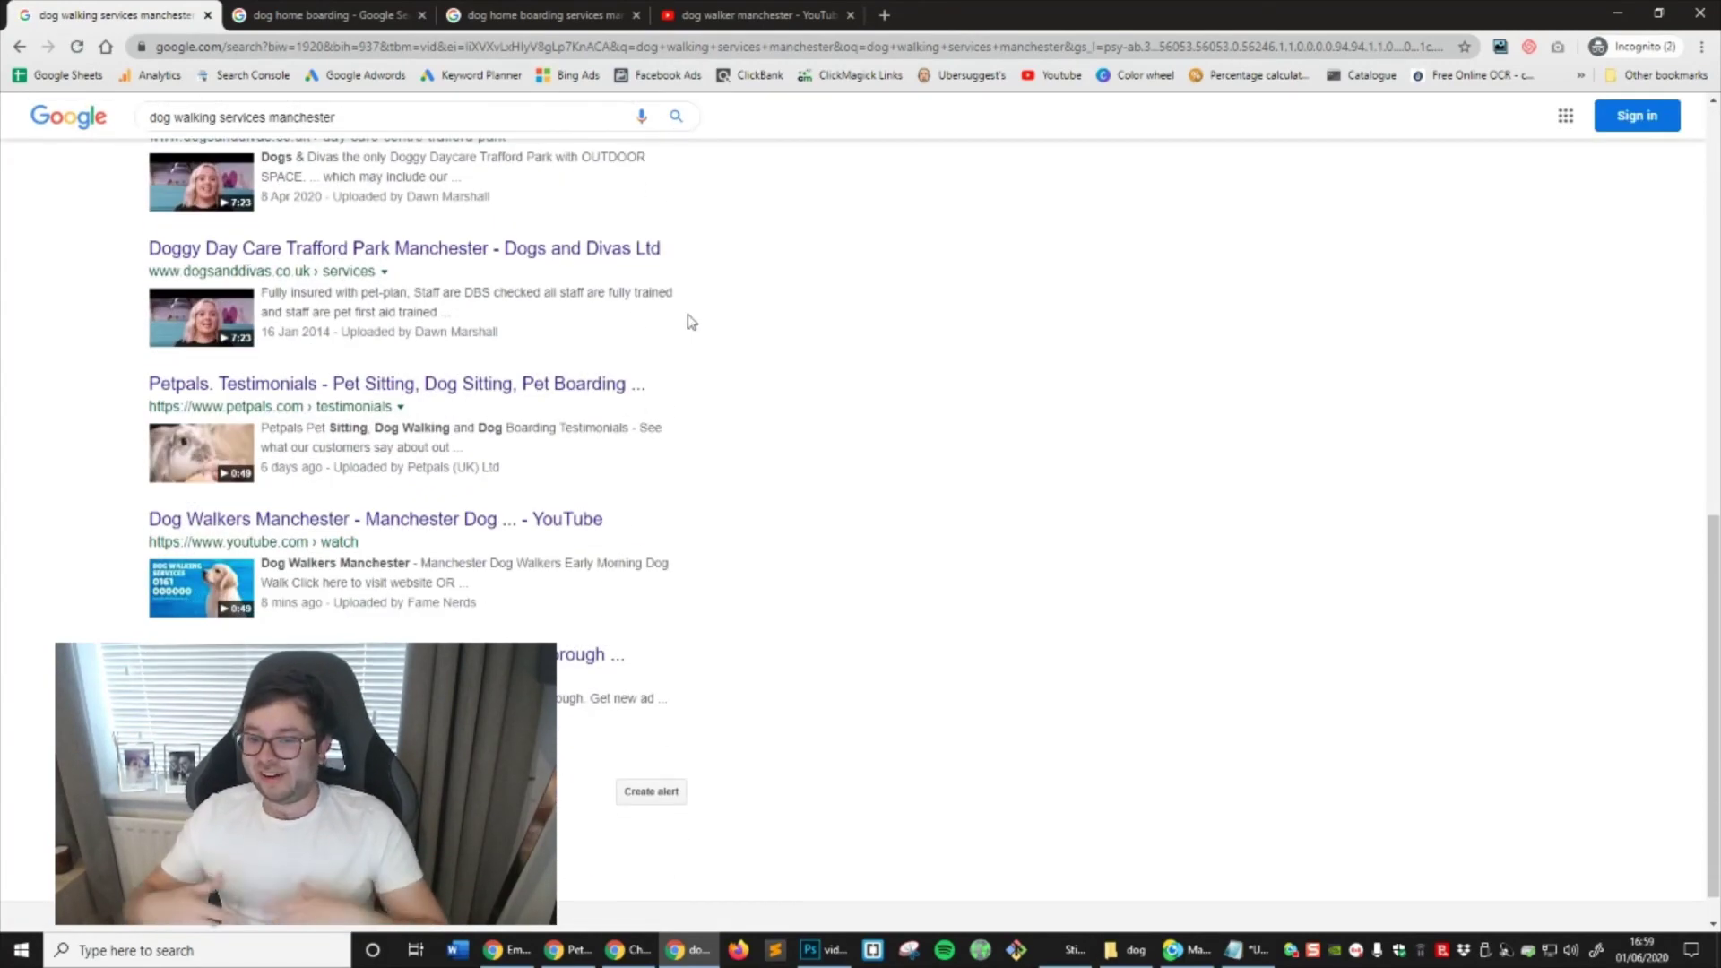
Rerun the Google search for "dog home boarding" and show only its video results
left_click(327, 15)
left_click(388, 120)
key("Return")
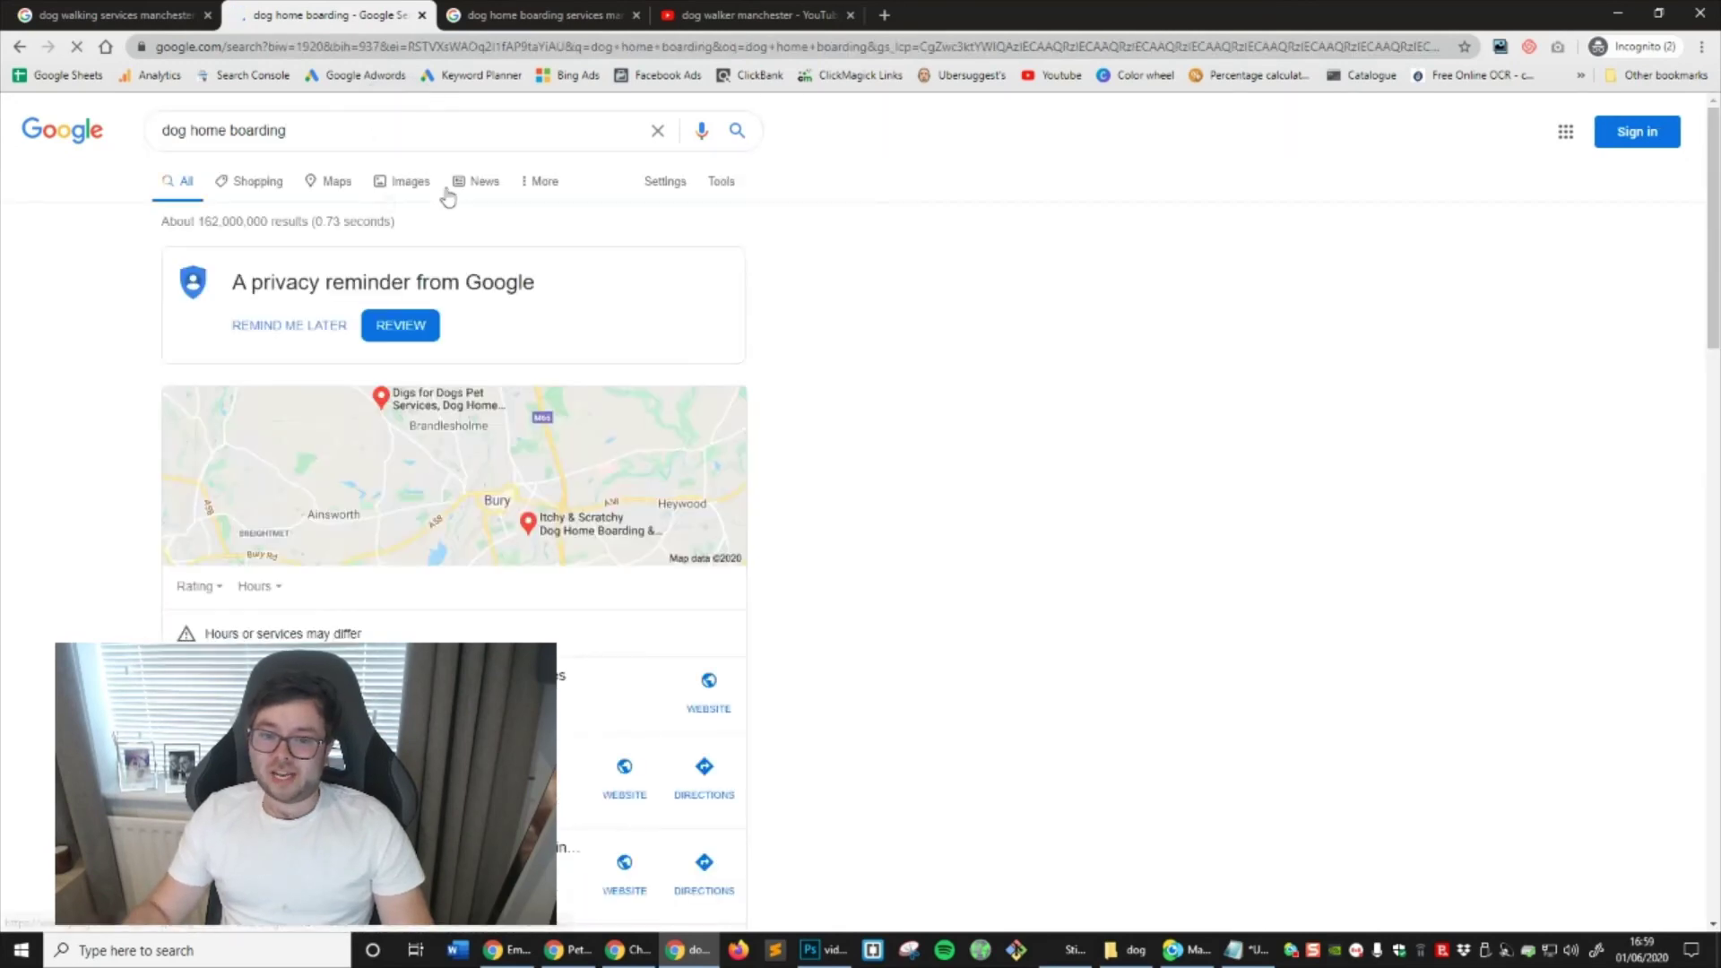
left_click(541, 181)
left_click(573, 215)
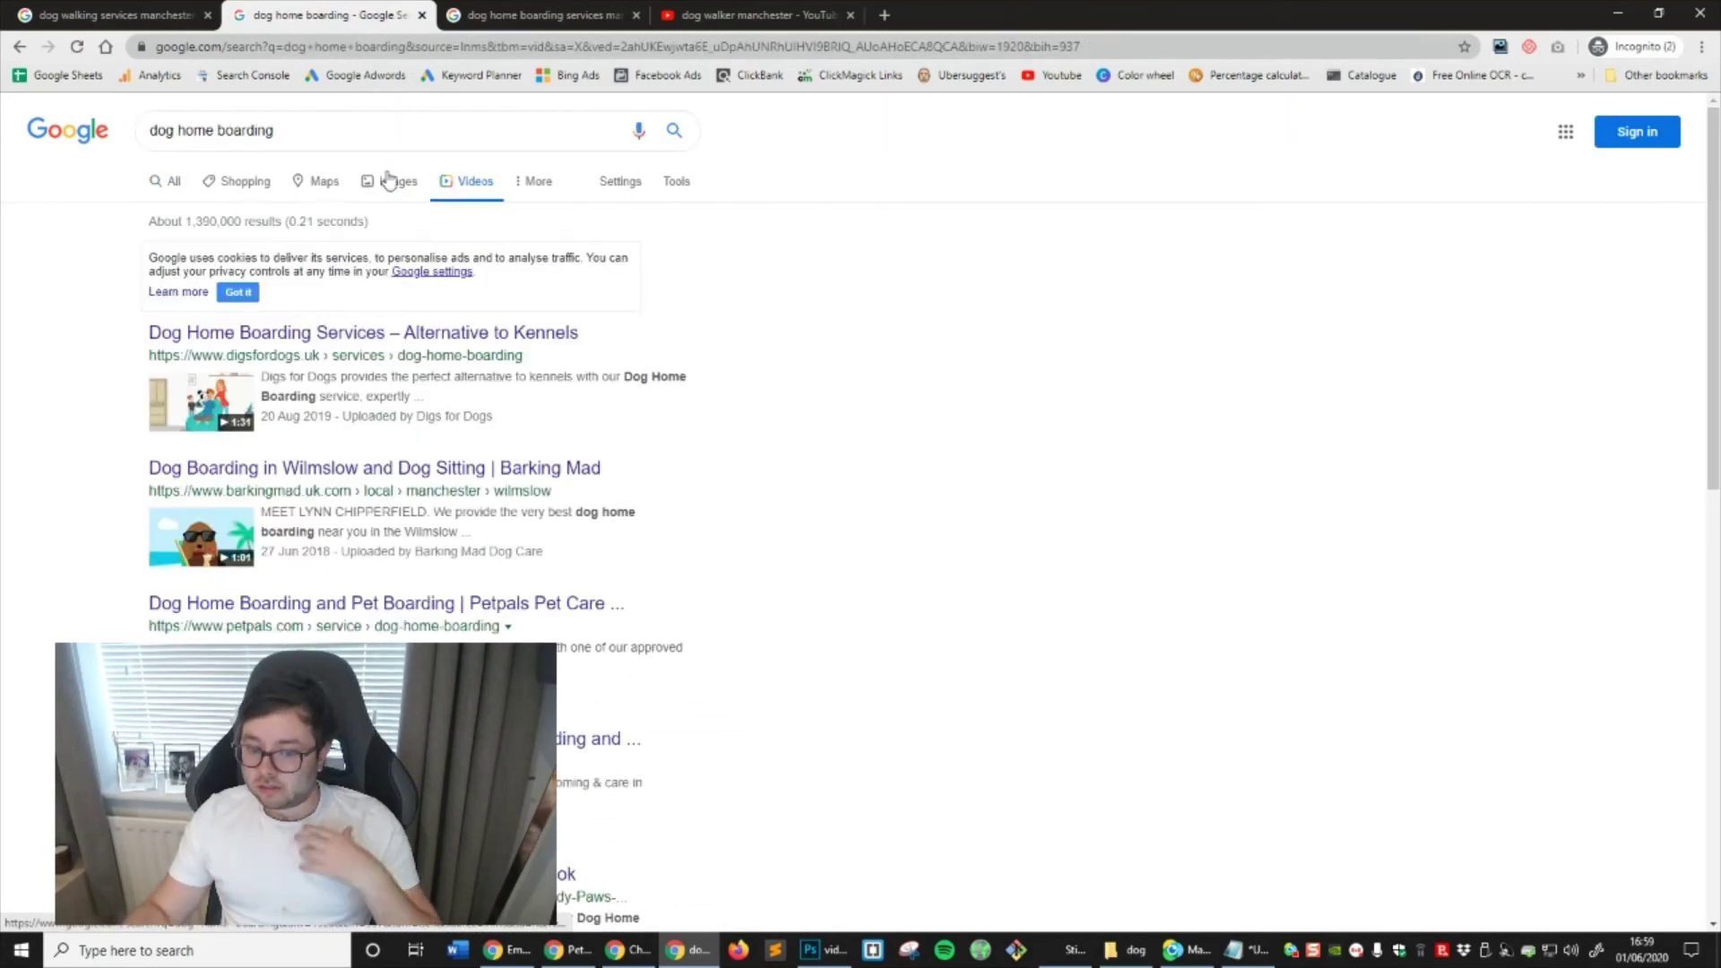
Skim the "dog home boarding" video results and narrow the Google video search to "dog home boarding manchester"
scroll(549, 296, "down", 8)
scroll(576, 319, "up", 8)
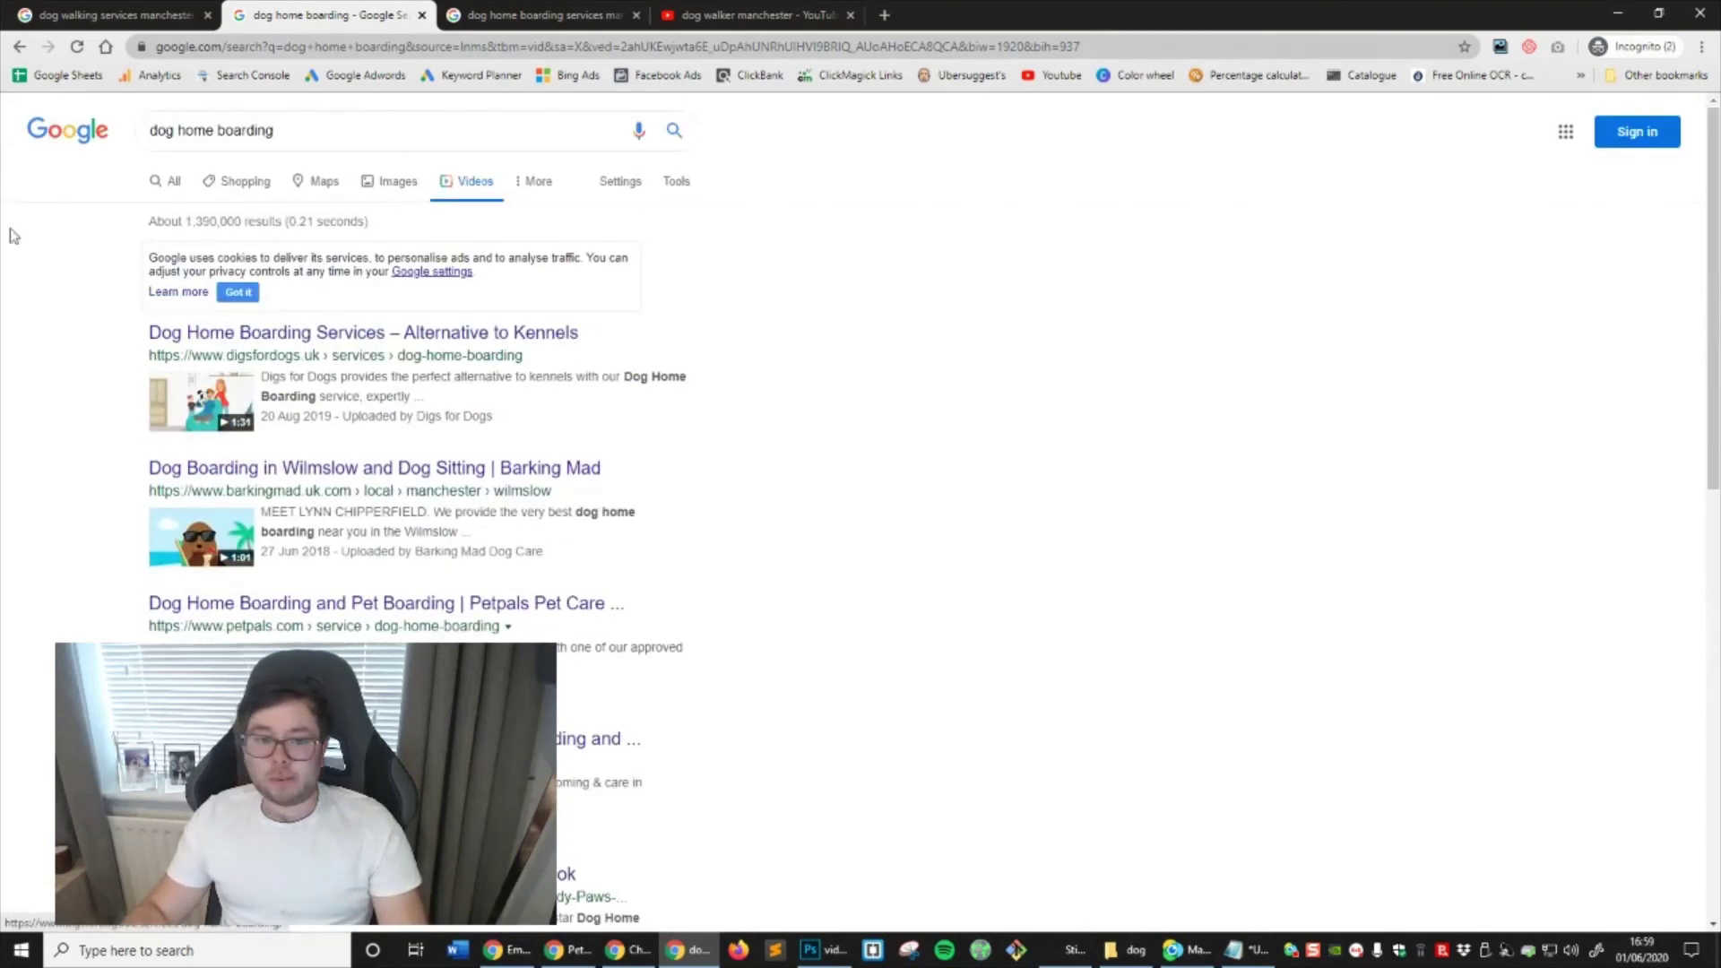
left_click(337, 130)
type("manchester")
key("Return")
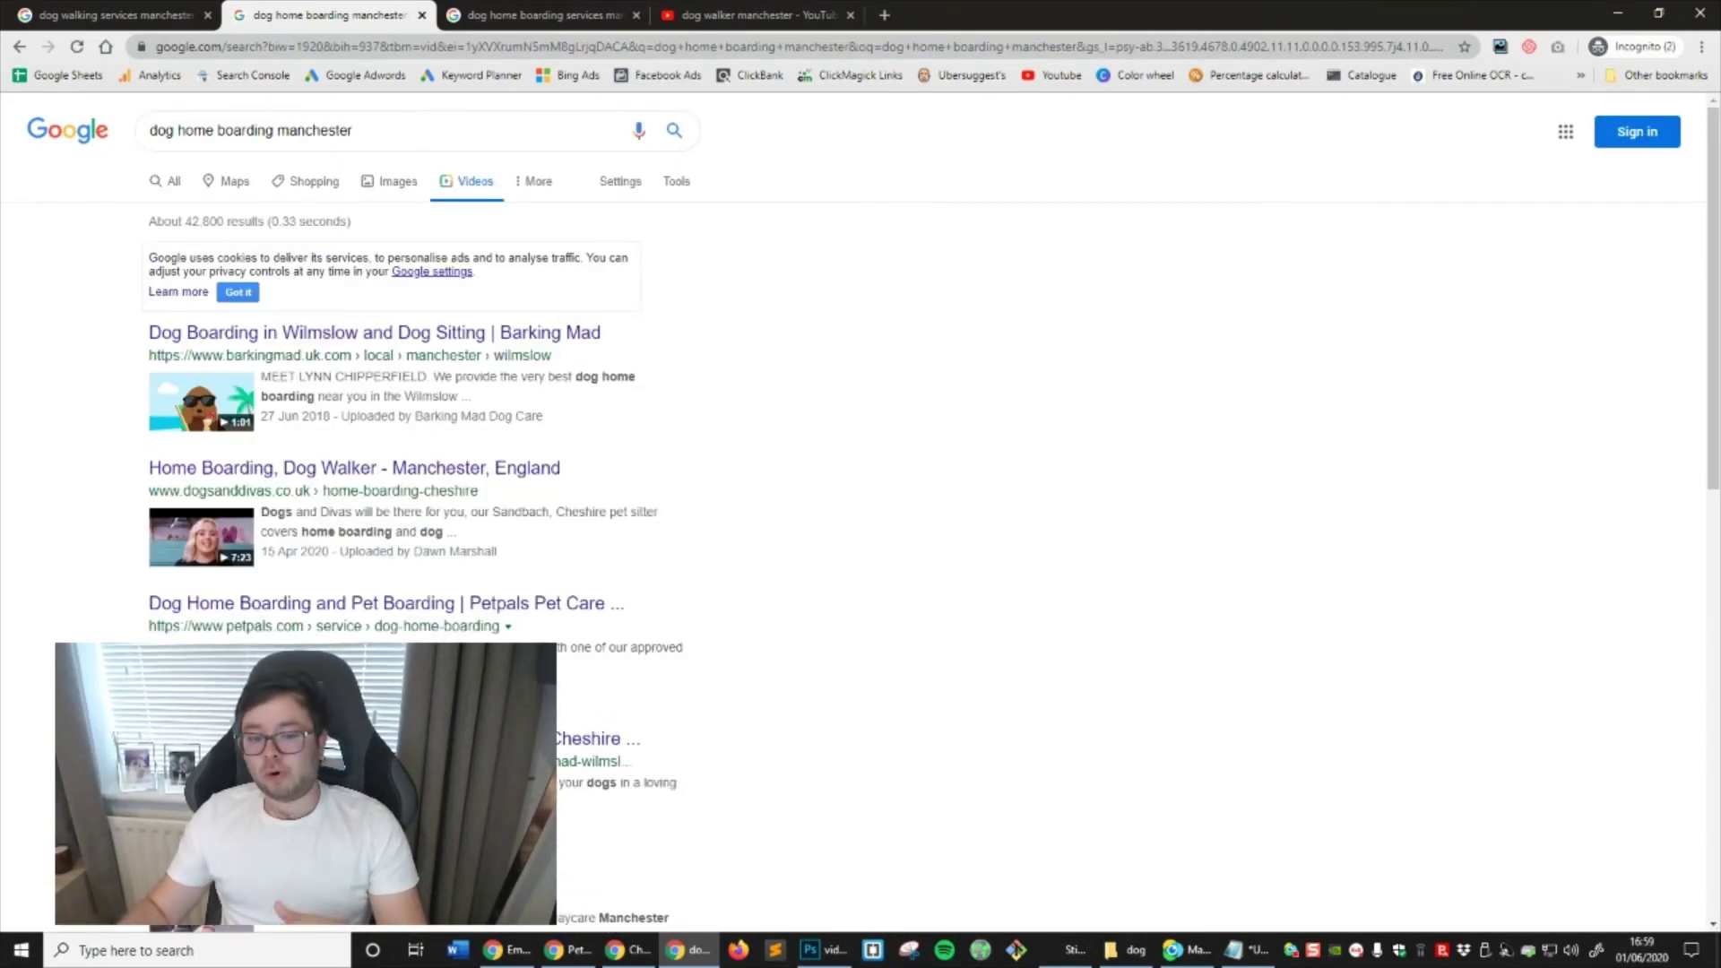
Look through the first two pages of video results for the published video, and switch the search back to all result types
scroll(861, 528, "down", 10)
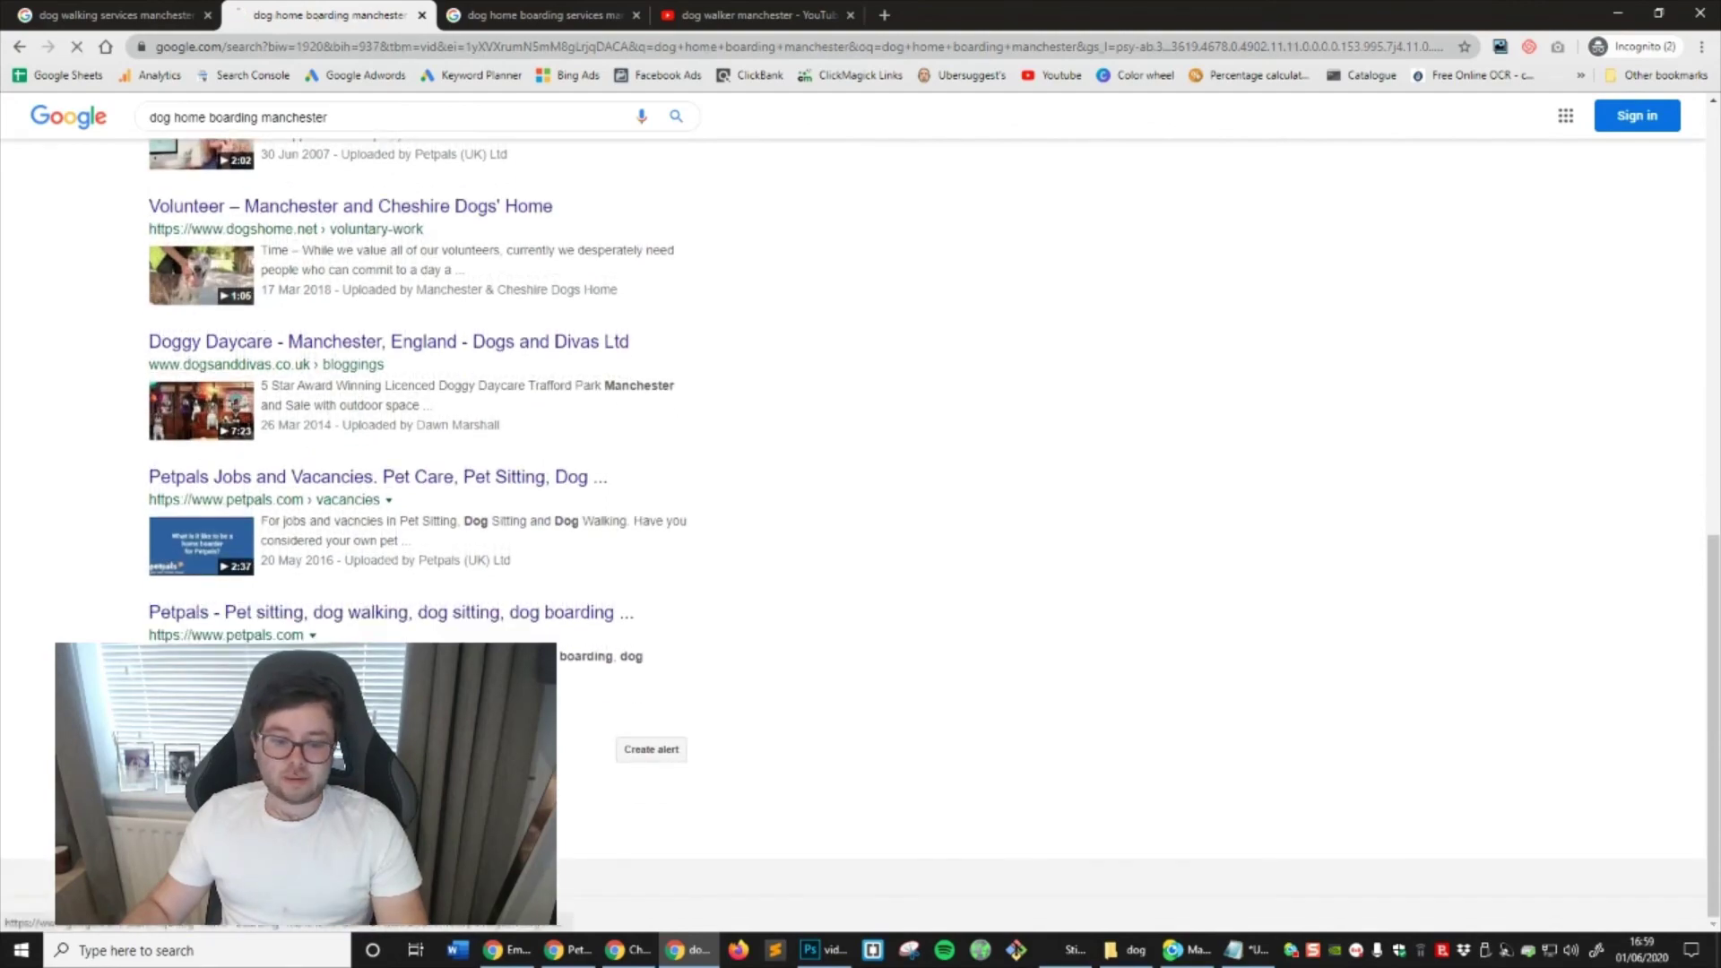
scroll(578, 529, "down", 5)
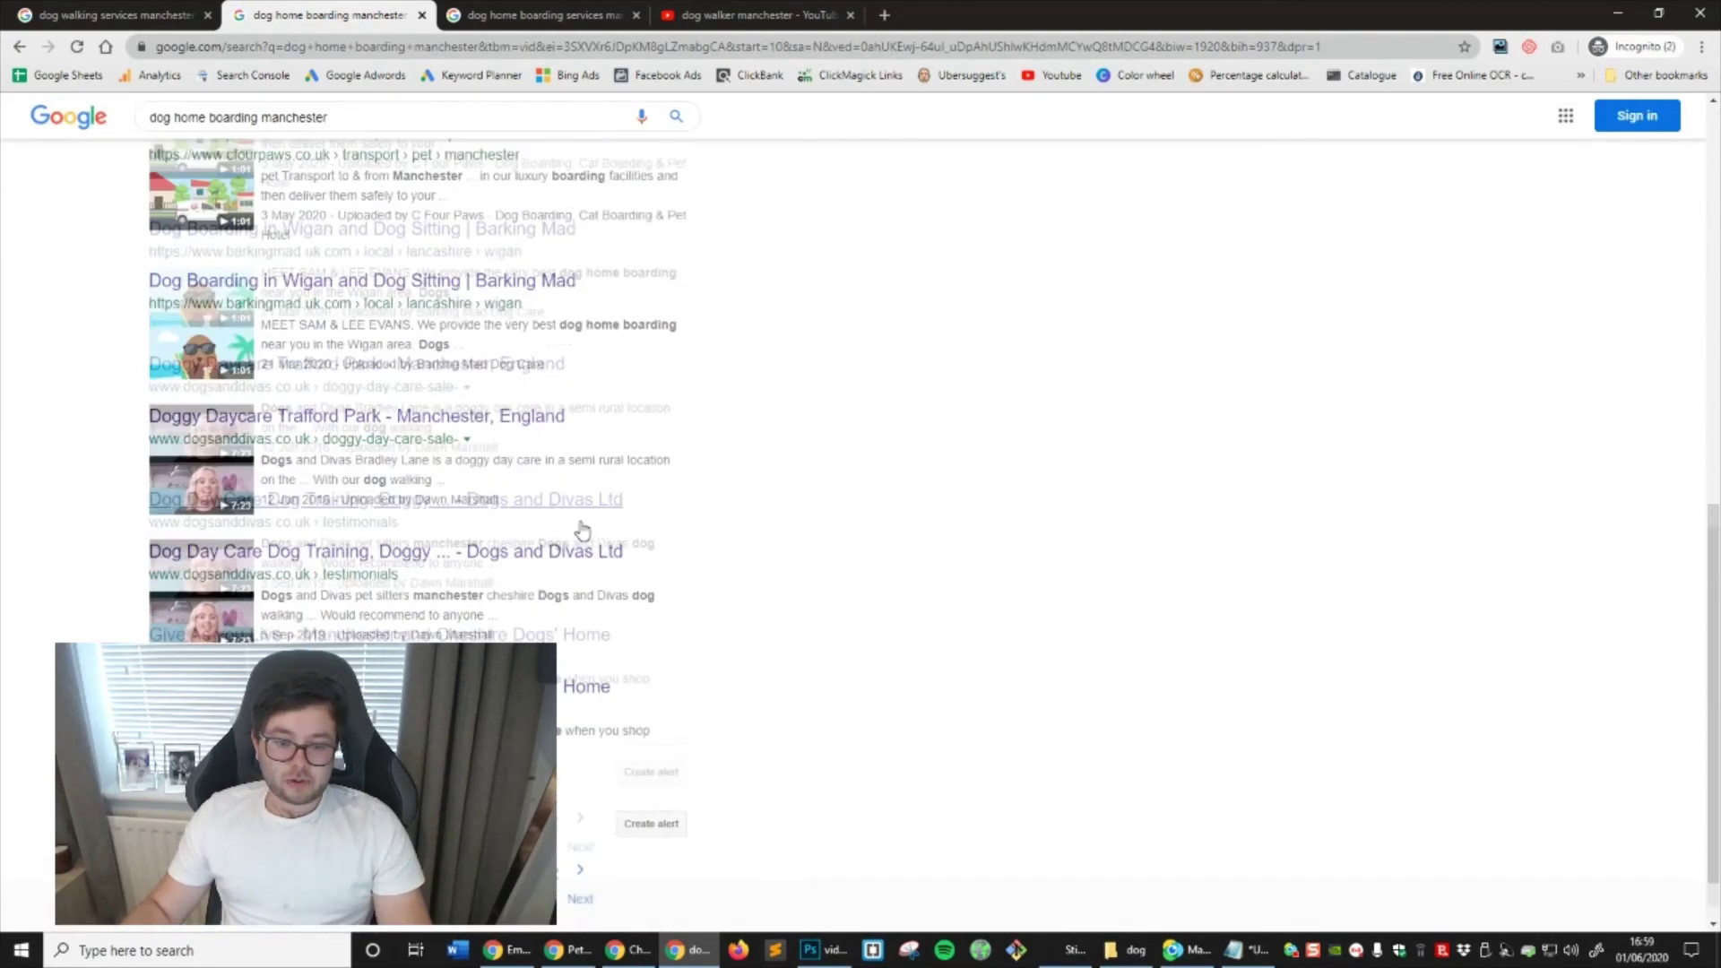
scroll(717, 551, "up", 10)
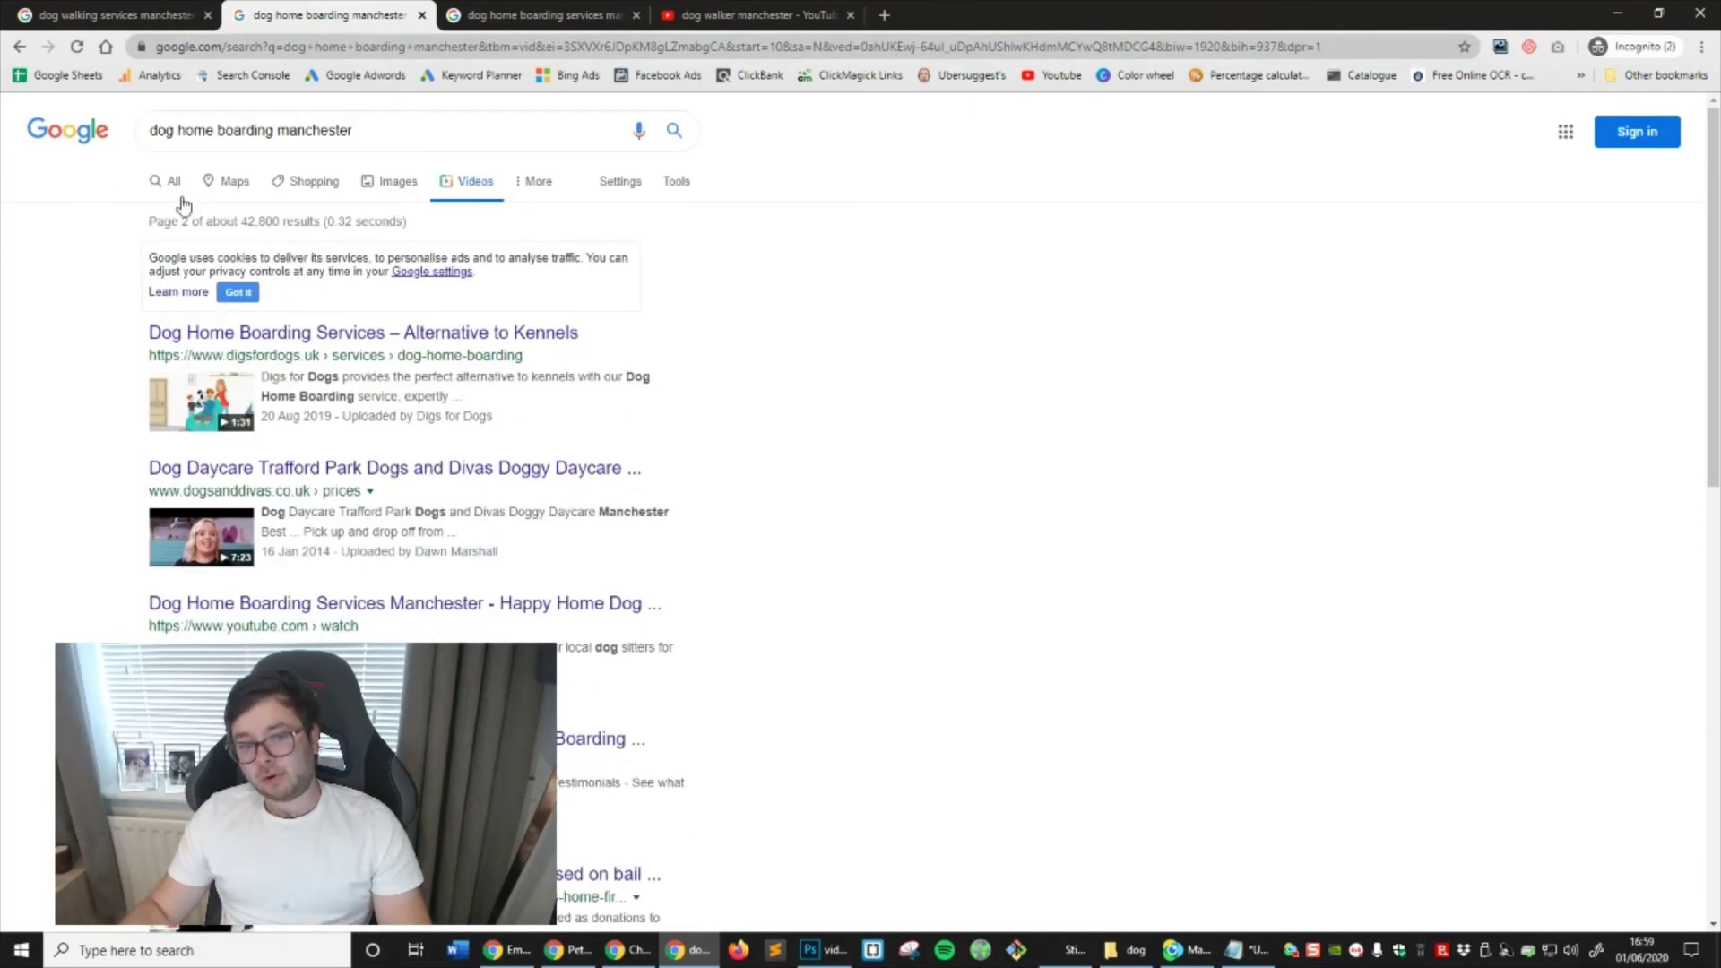
left_click(183, 198)
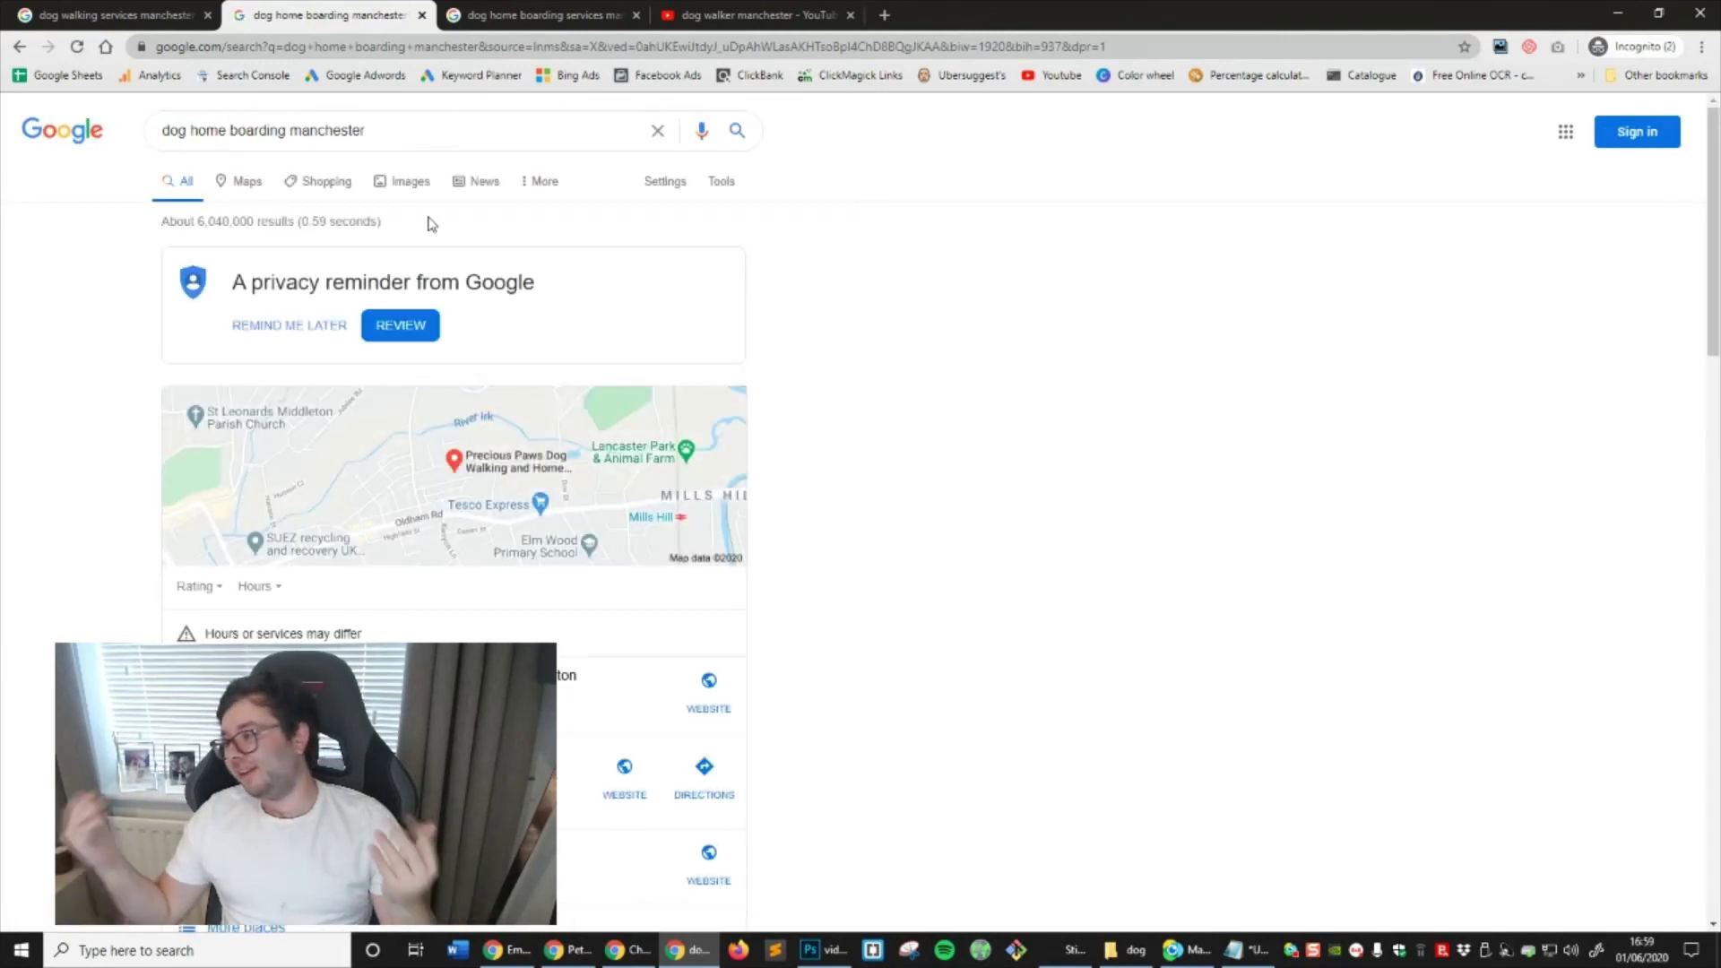
Switch to YouTube and search for "dog walking services manchester" to check where the published video ranks
left_click(744, 15)
left_click(773, 161)
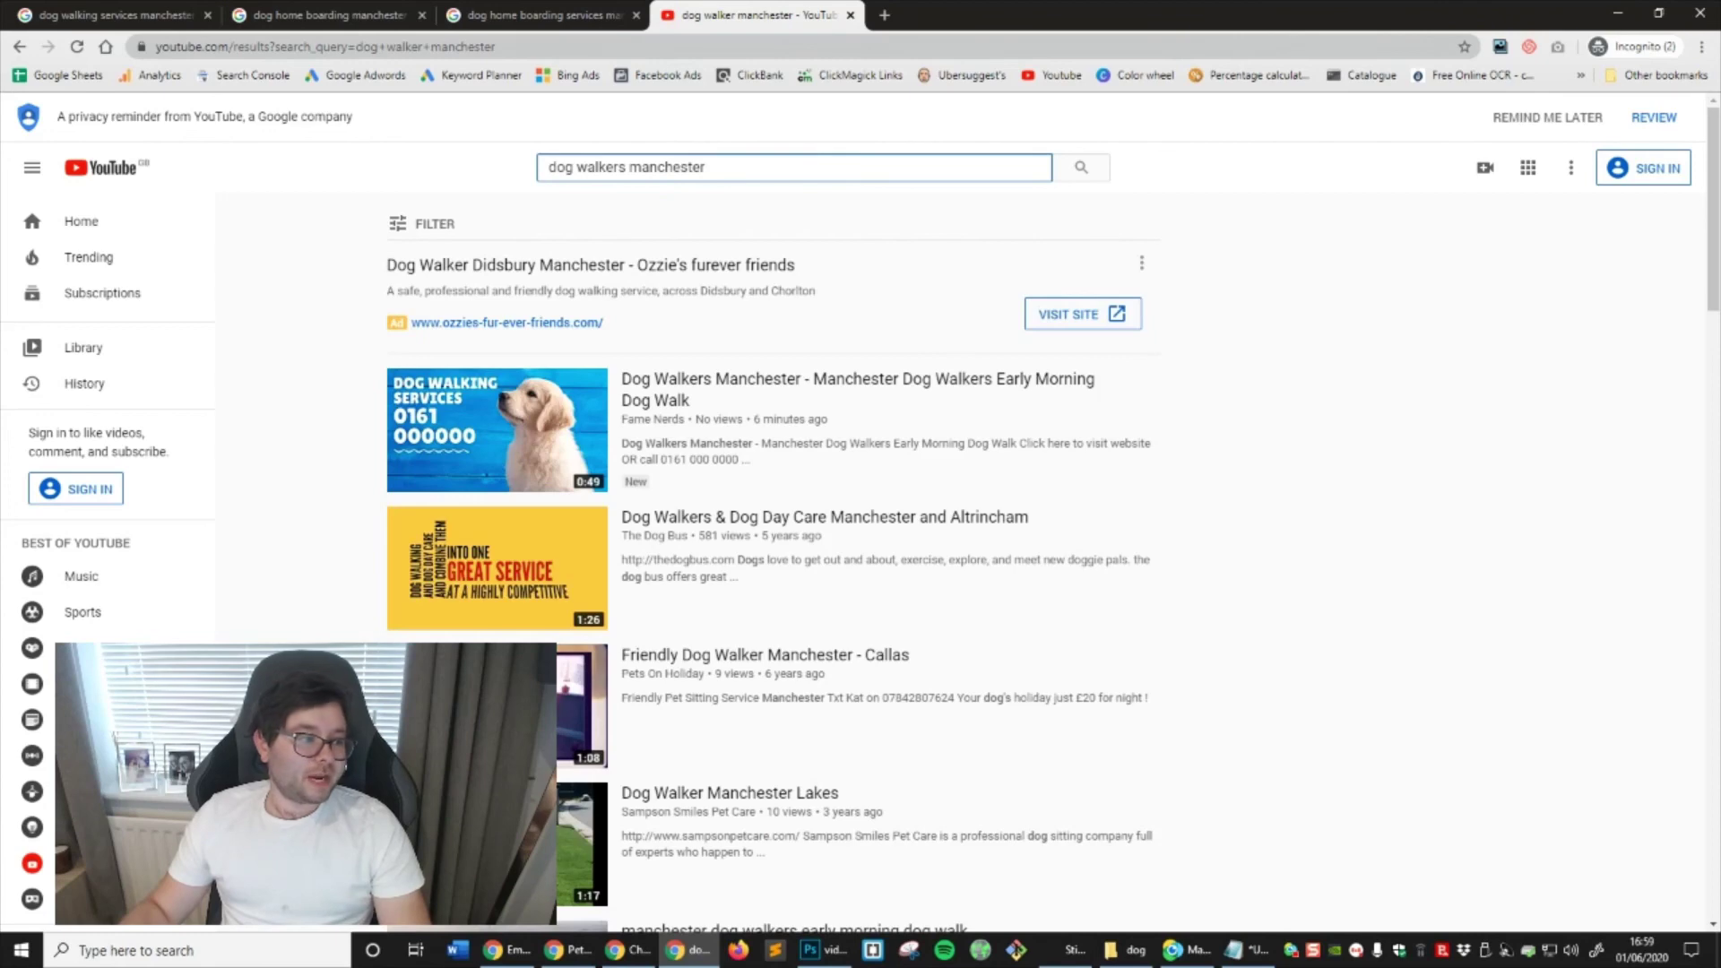
key("alt+Tab")
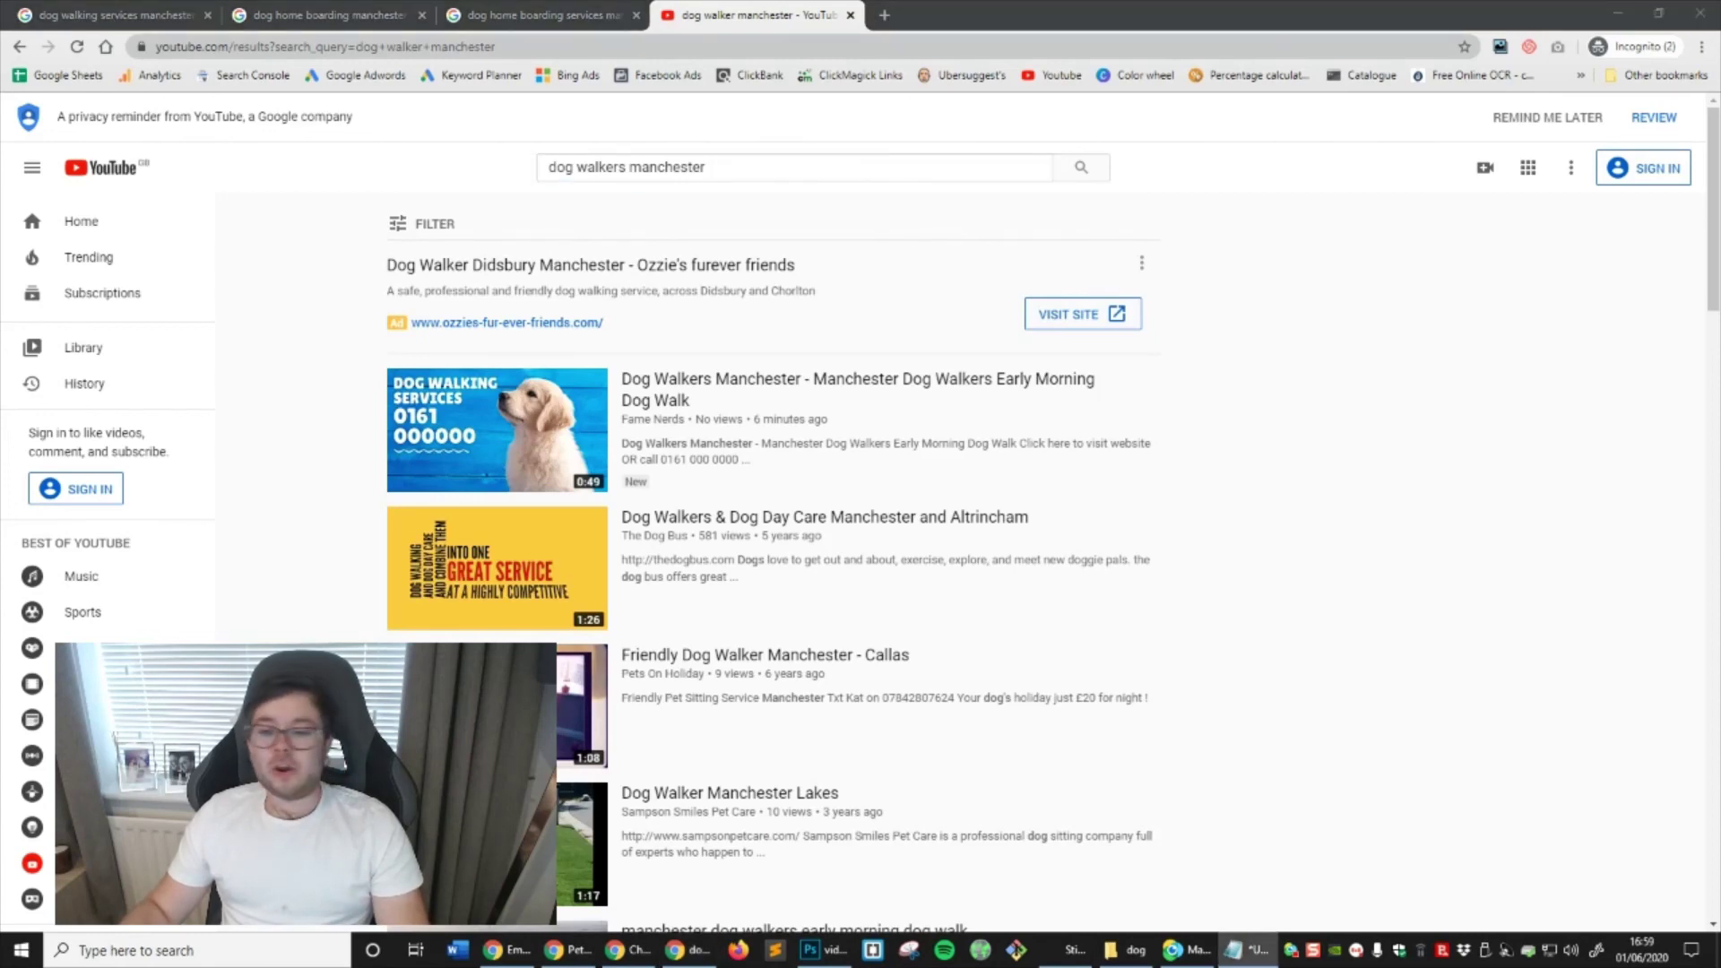
key("alt+Tab")
key("ctrl+a")
type("dog walking services manchester")
key("Return")
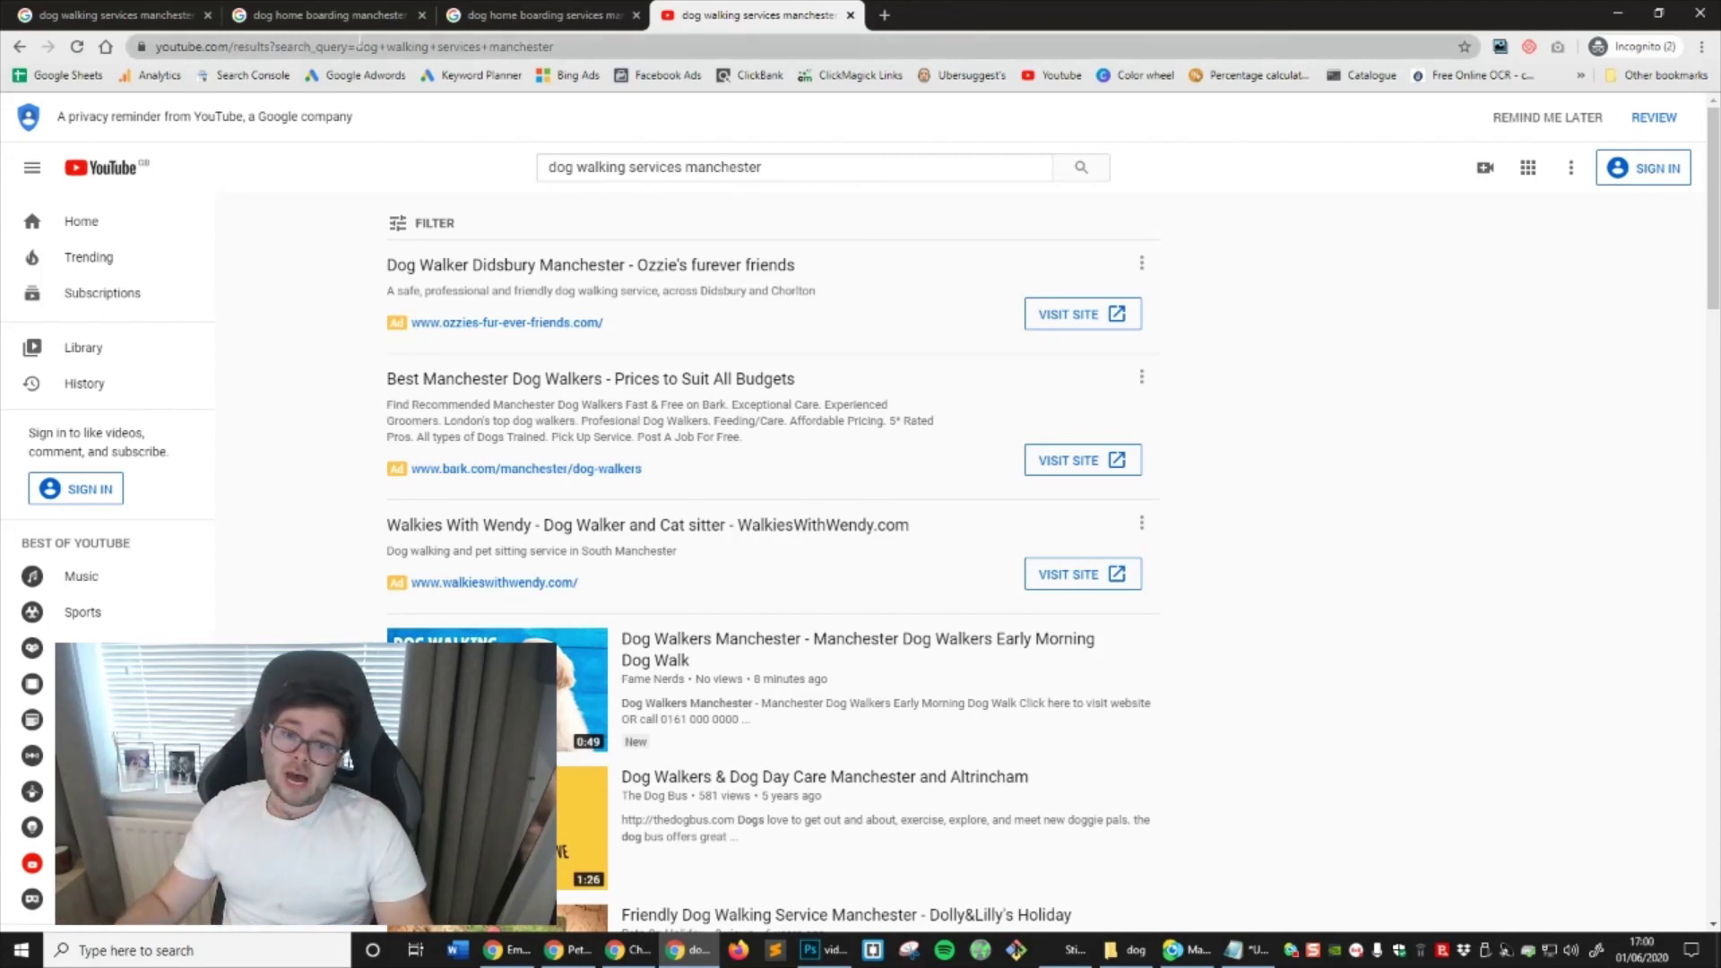
Return to the Google results for "dog home boarding manchester", look over the map listings, and rerun the search
left_click(353, 20)
scroll(1079, 753, "down", 4)
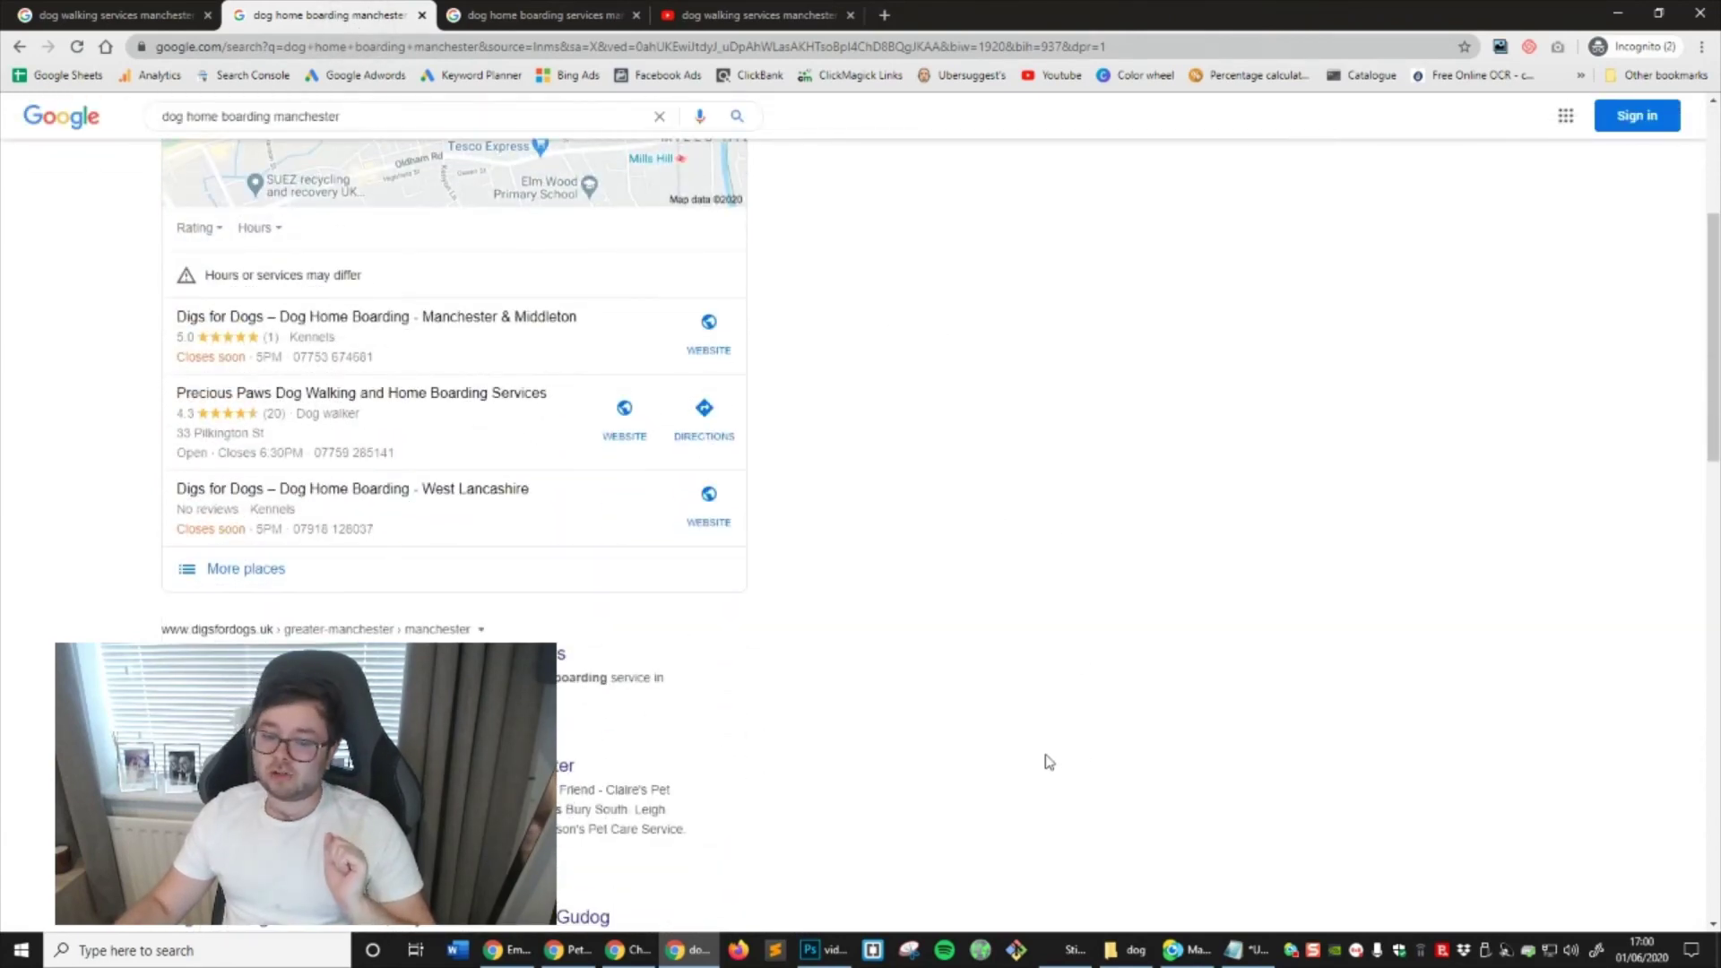
scroll(1010, 776, "up", 1)
scroll(1010, 776, "up", 3)
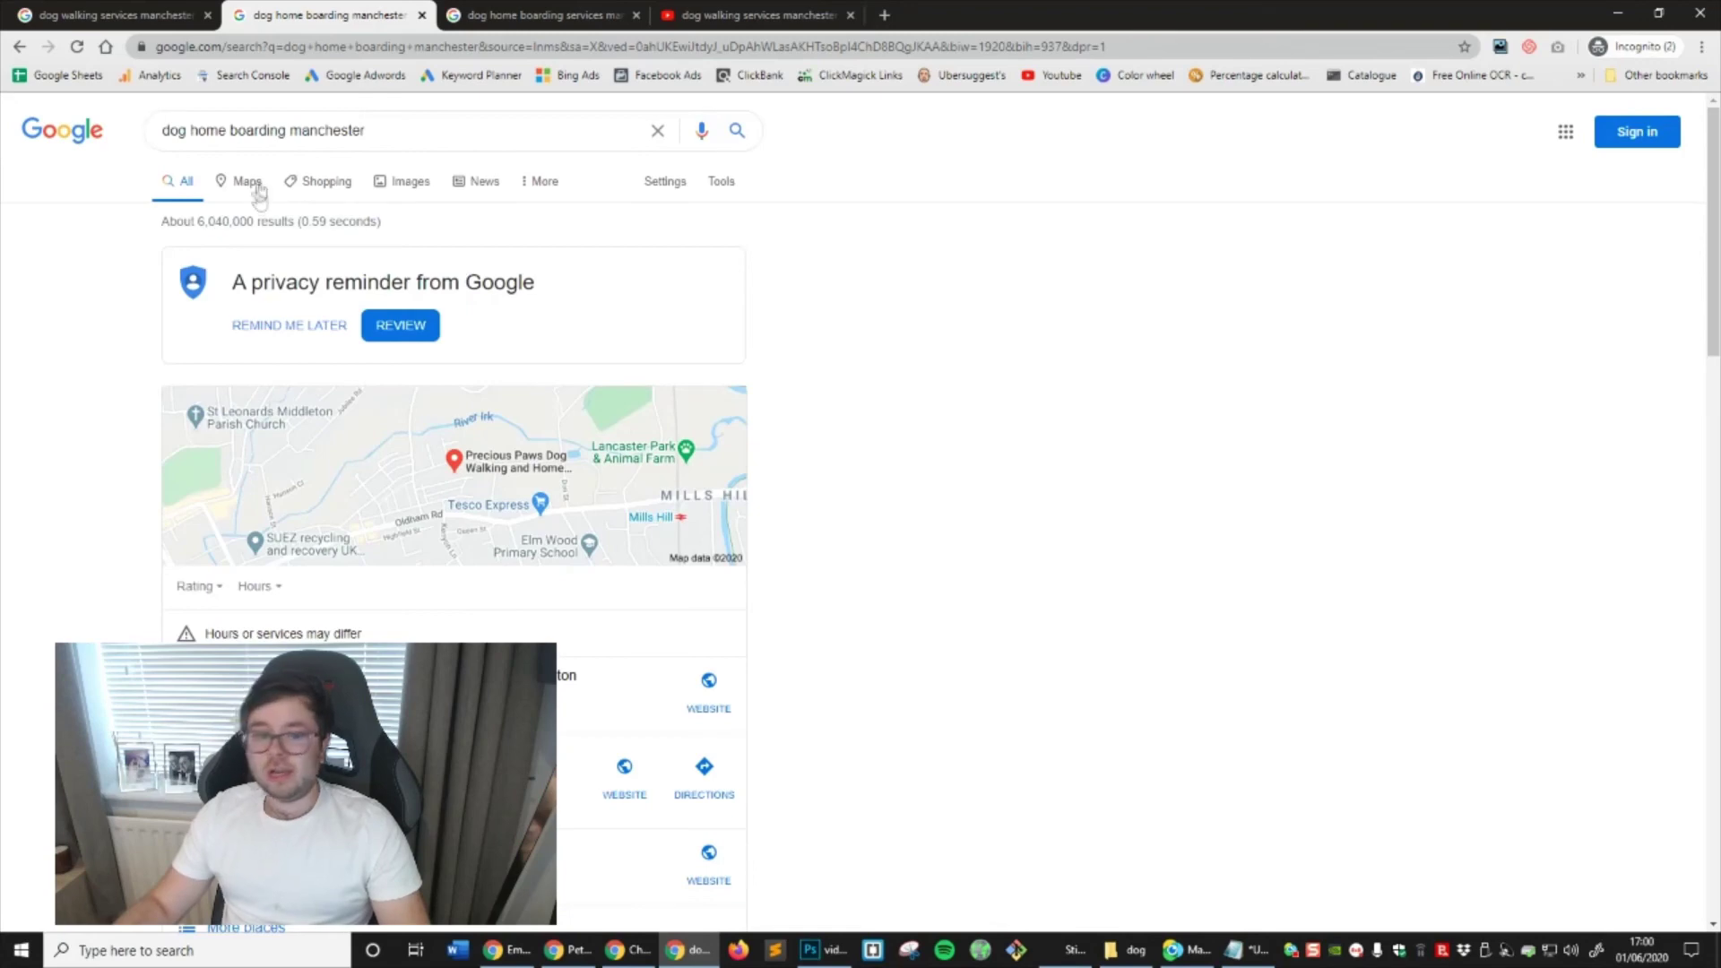
left_click(354, 128)
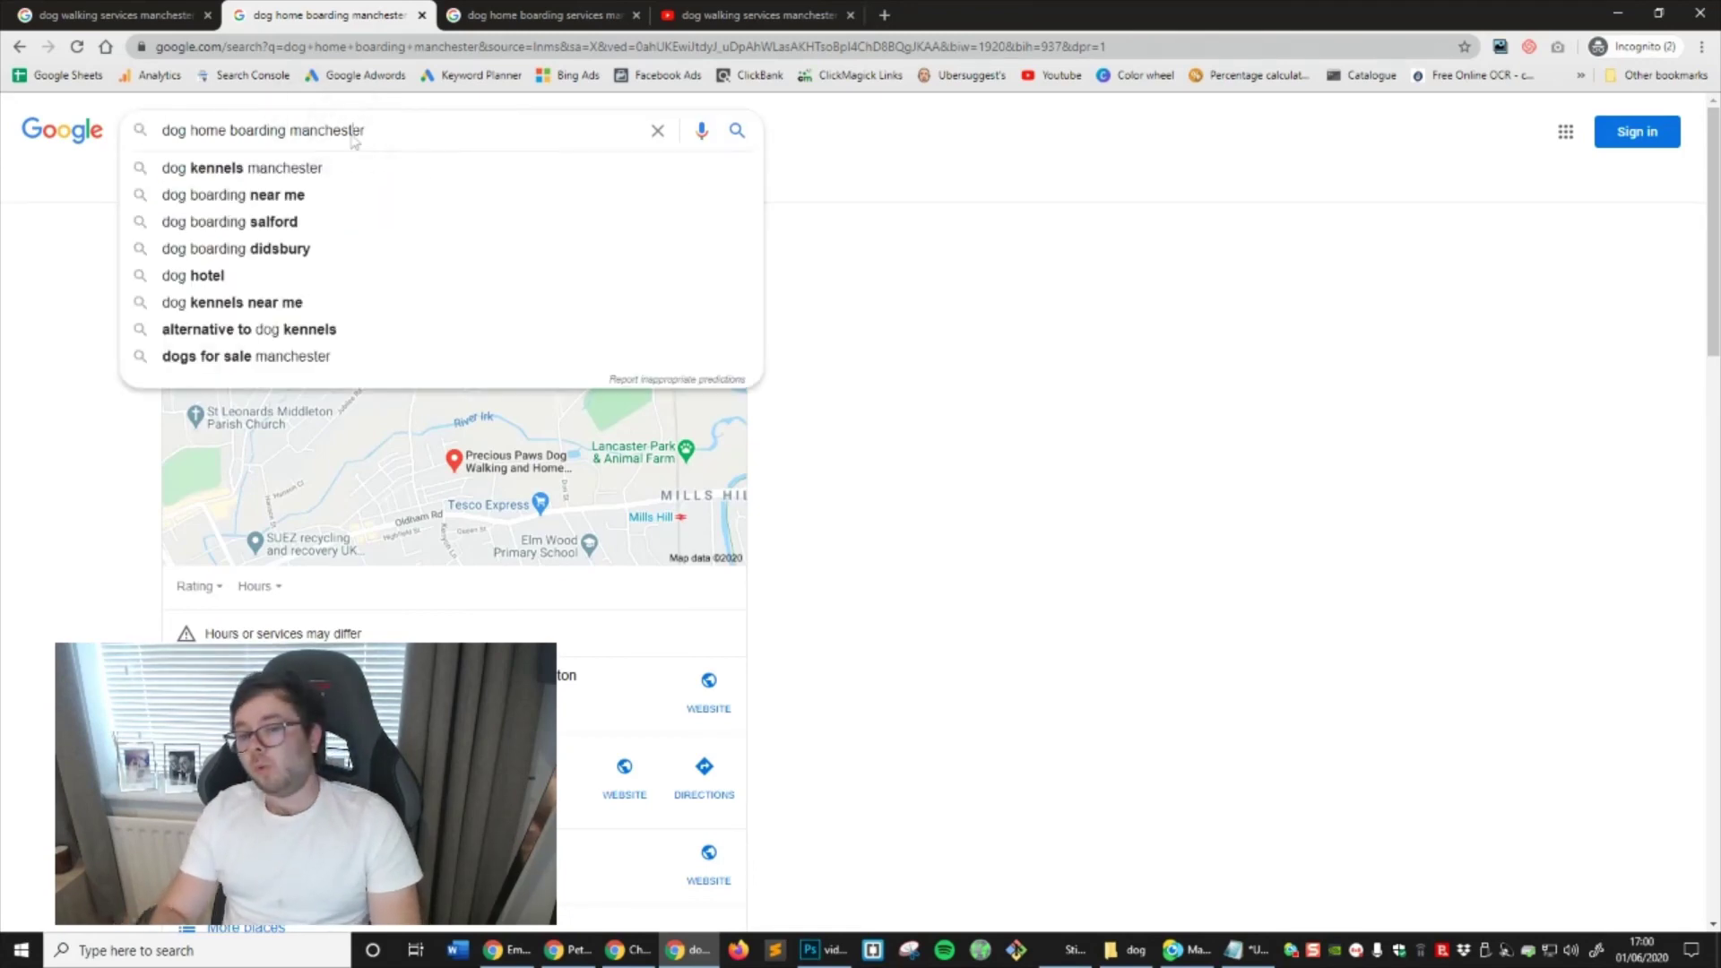
key("Return")
Look through the first two pages of all Google results for "dog home boarding manchester" for the published video
scroll(847, 440, "down", 10)
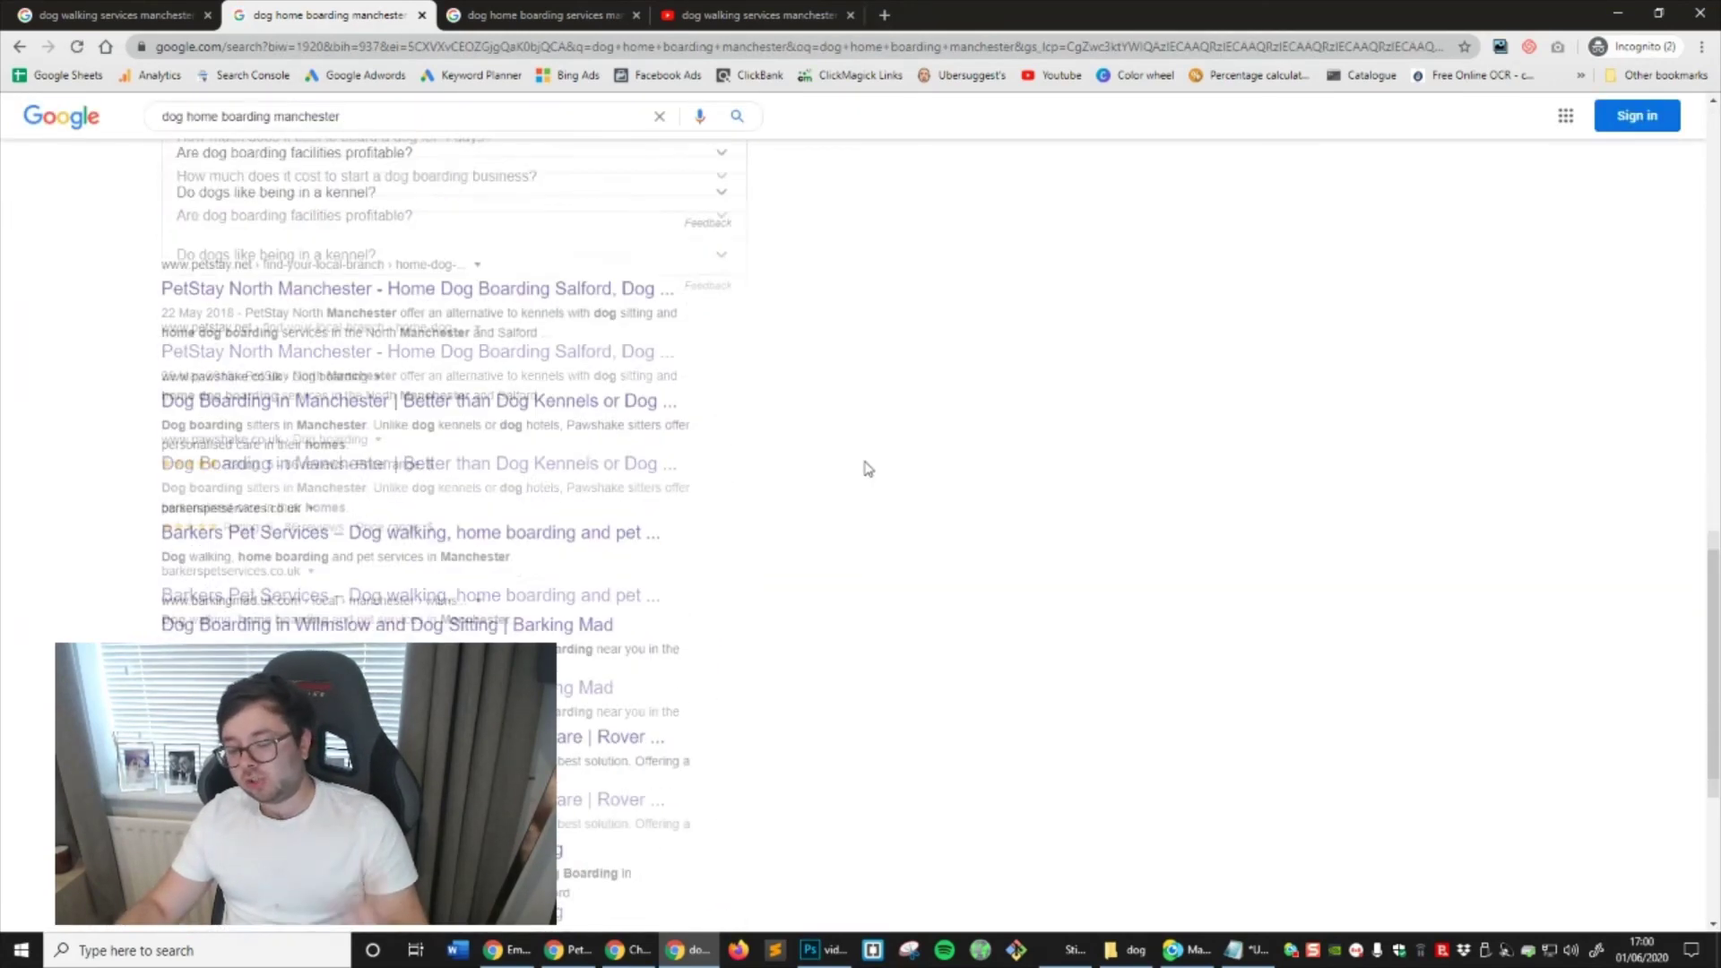
scroll(862, 465, "down", 5)
left_click(628, 696)
scroll(628, 696, "down", 6)
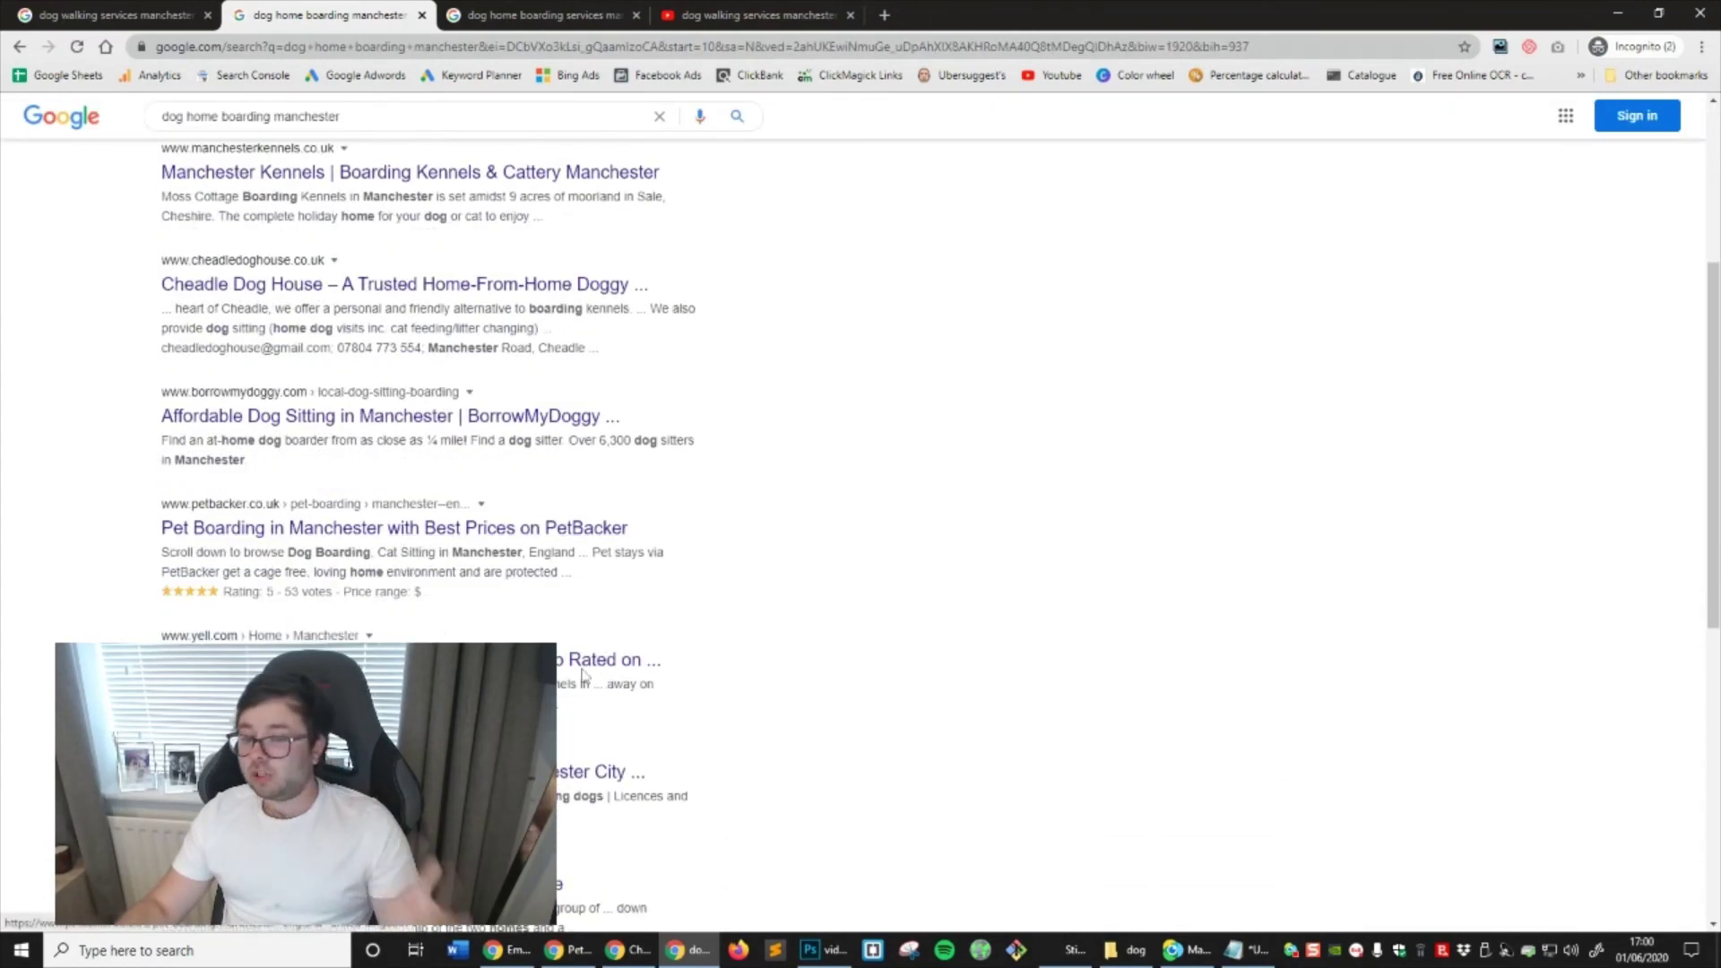
scroll(398, 611, "up", 3)
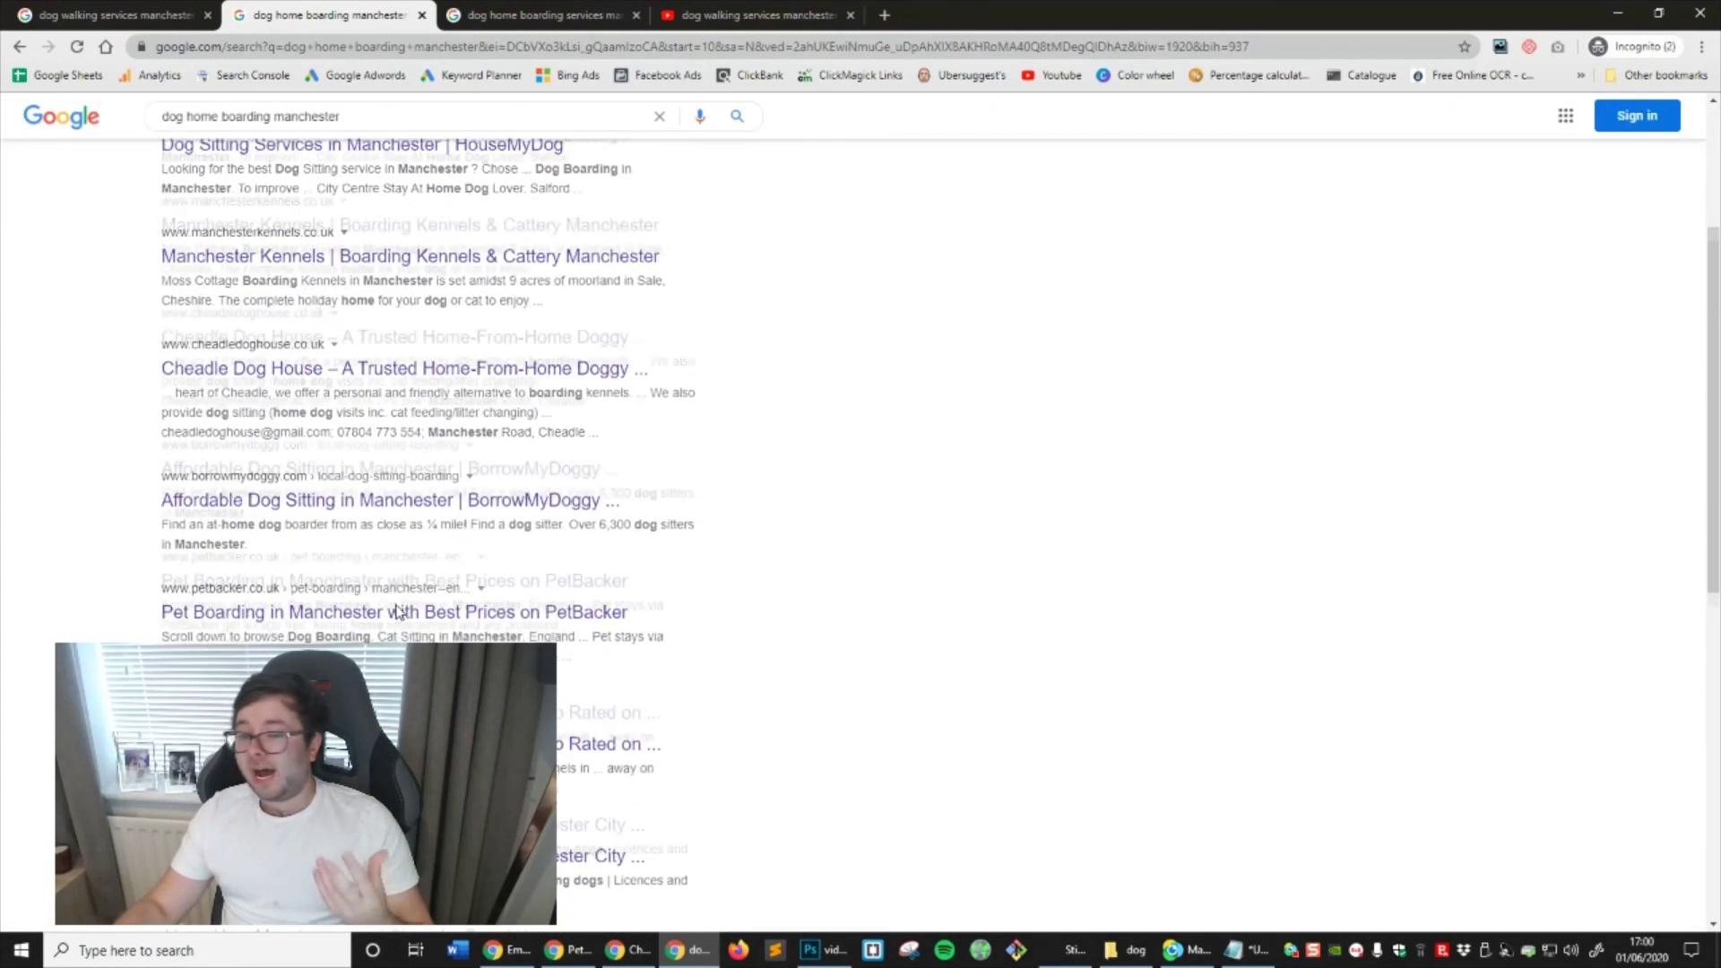